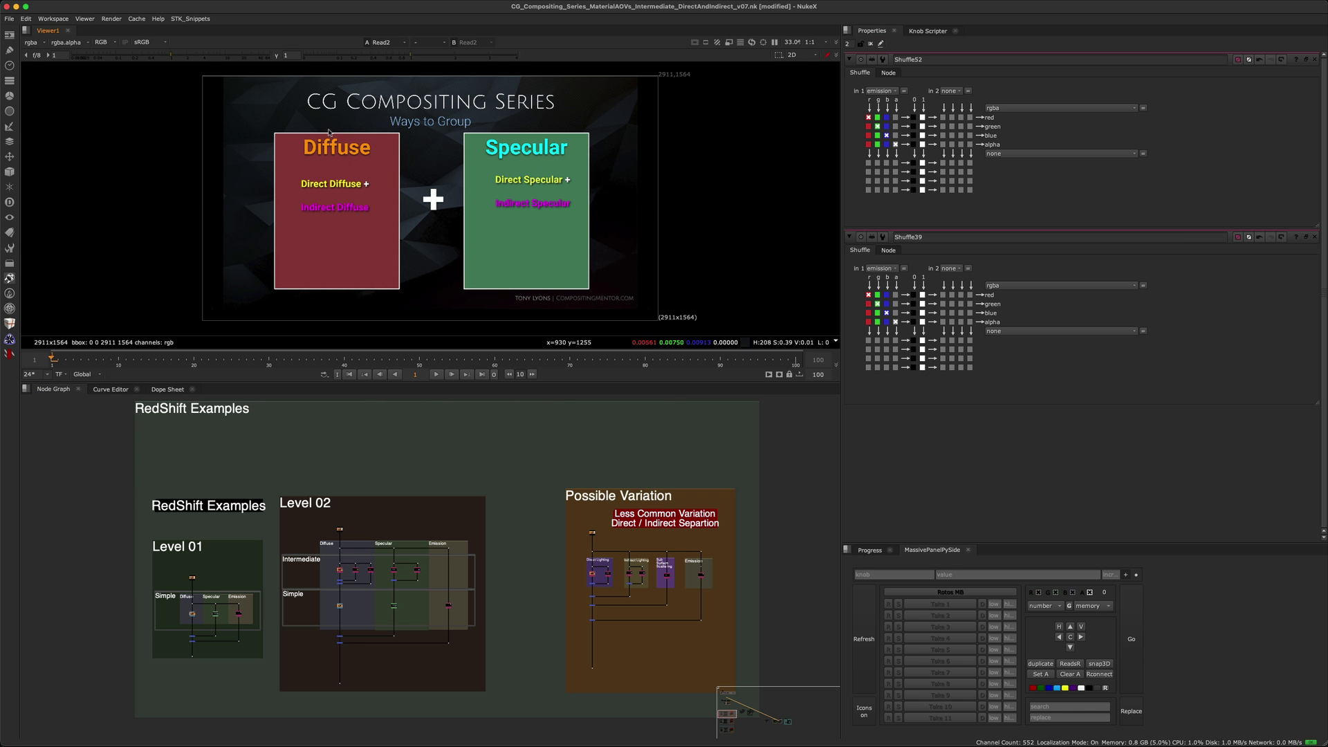
- View the beauty render feeding the Level 02 RedShift example and the one feeding Level 01
{"action": "left_click_drag", "start_coordinate": [249, 115], "coordinate": [412, 315], "text": "ctrl+shift"}
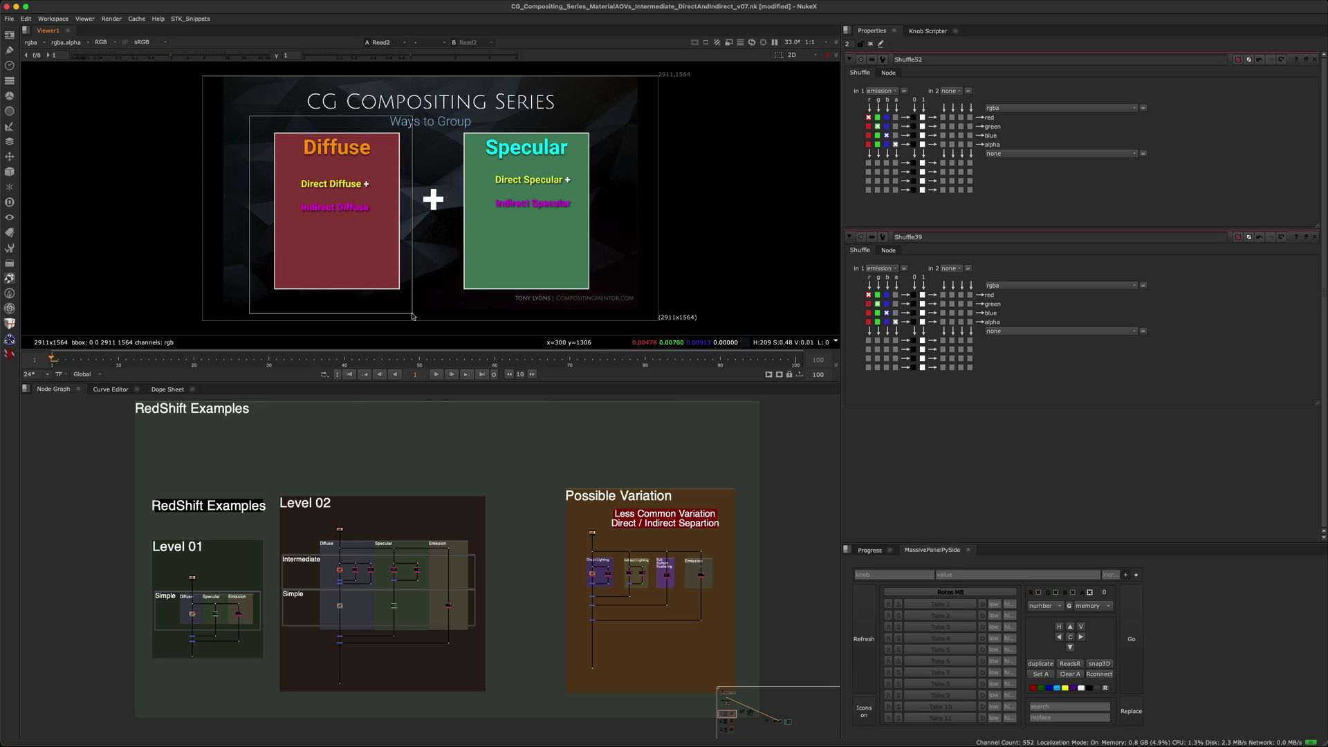
{"action": "middle_click_drag", "start_coordinate": [275, 464], "coordinate": [299, 478]}
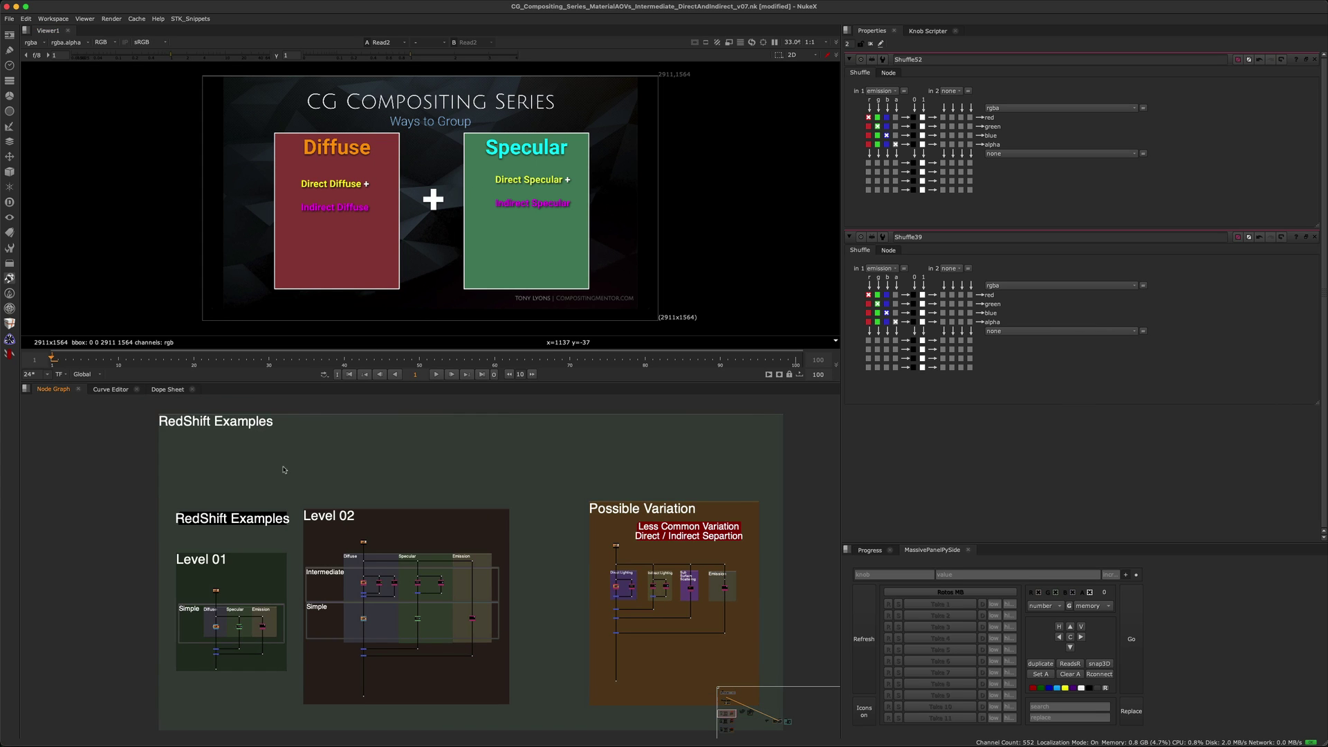
{"action": "left_click", "coordinate": [363, 541]}
{"action": "key", "text": "1"}
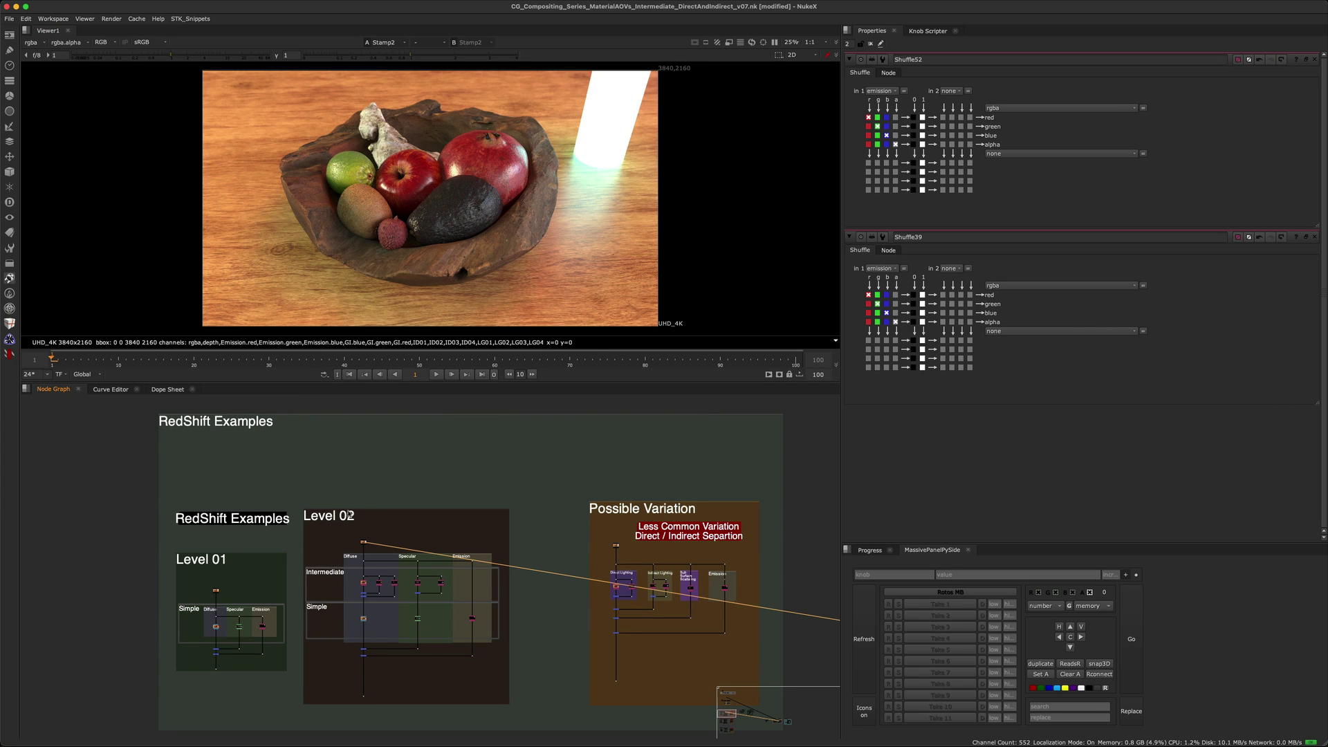
{"action": "middle_click_drag", "start_coordinate": [221, 595], "coordinate": [320, 512]}
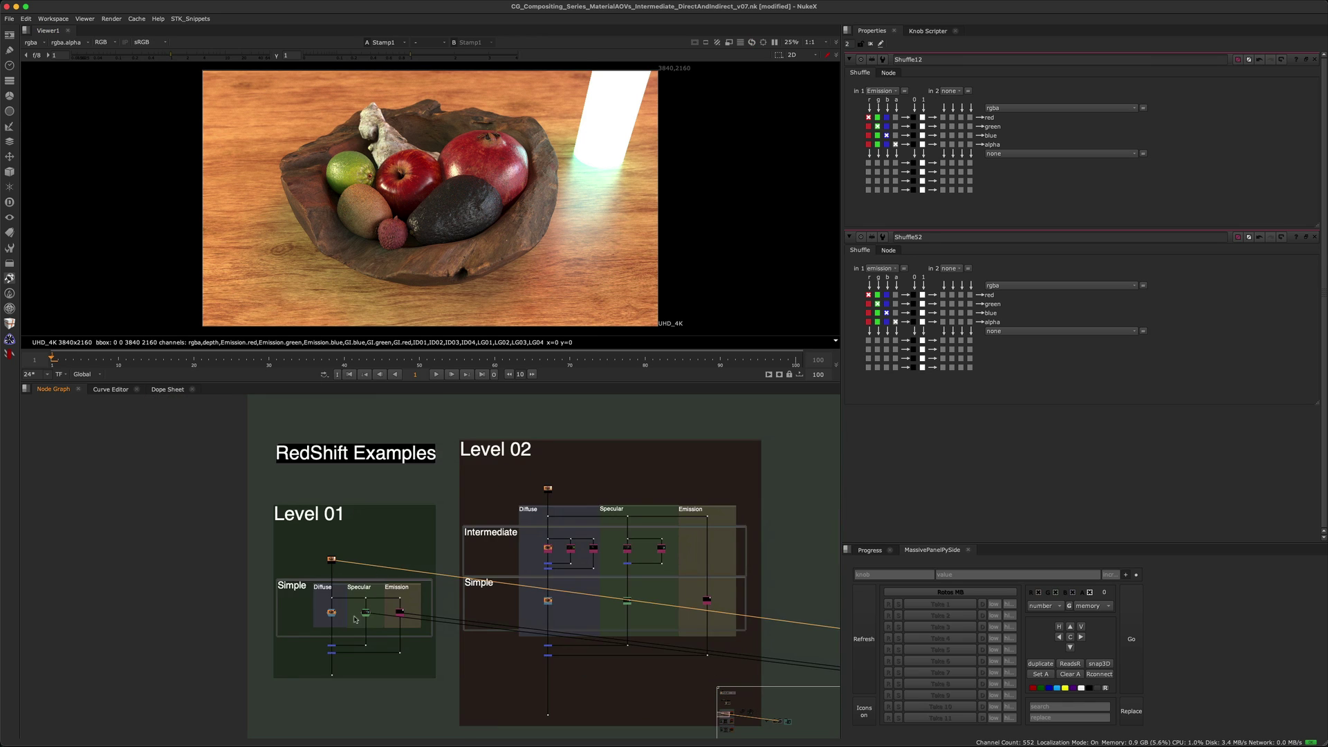
- Connect the Level 01 Diffuse, Specular and Emission passes to viewer inputs 1, 2 and 3 respectively
{"action": "scroll", "coordinate": [355, 619], "scroll_direction": "up", "scroll_amount": 5}
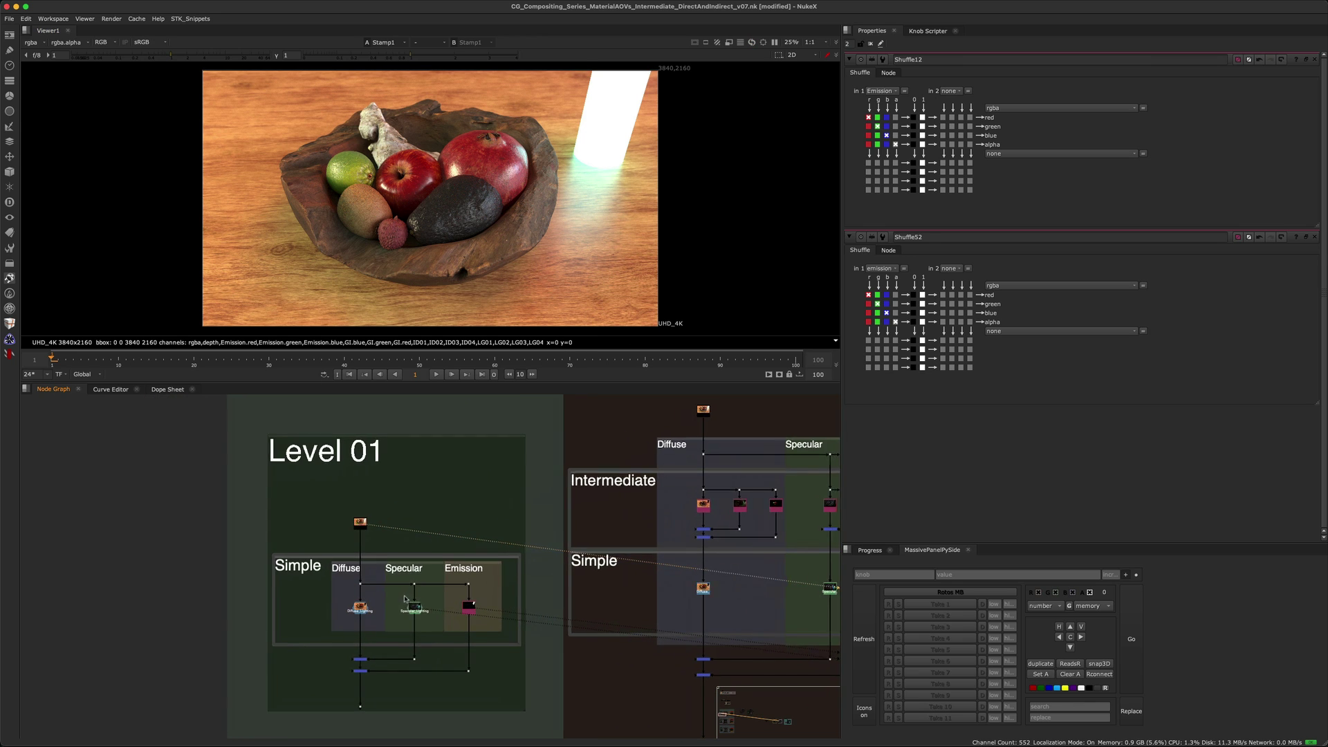
{"action": "scroll", "coordinate": [392, 605], "scroll_direction": "up", "scroll_amount": 2}
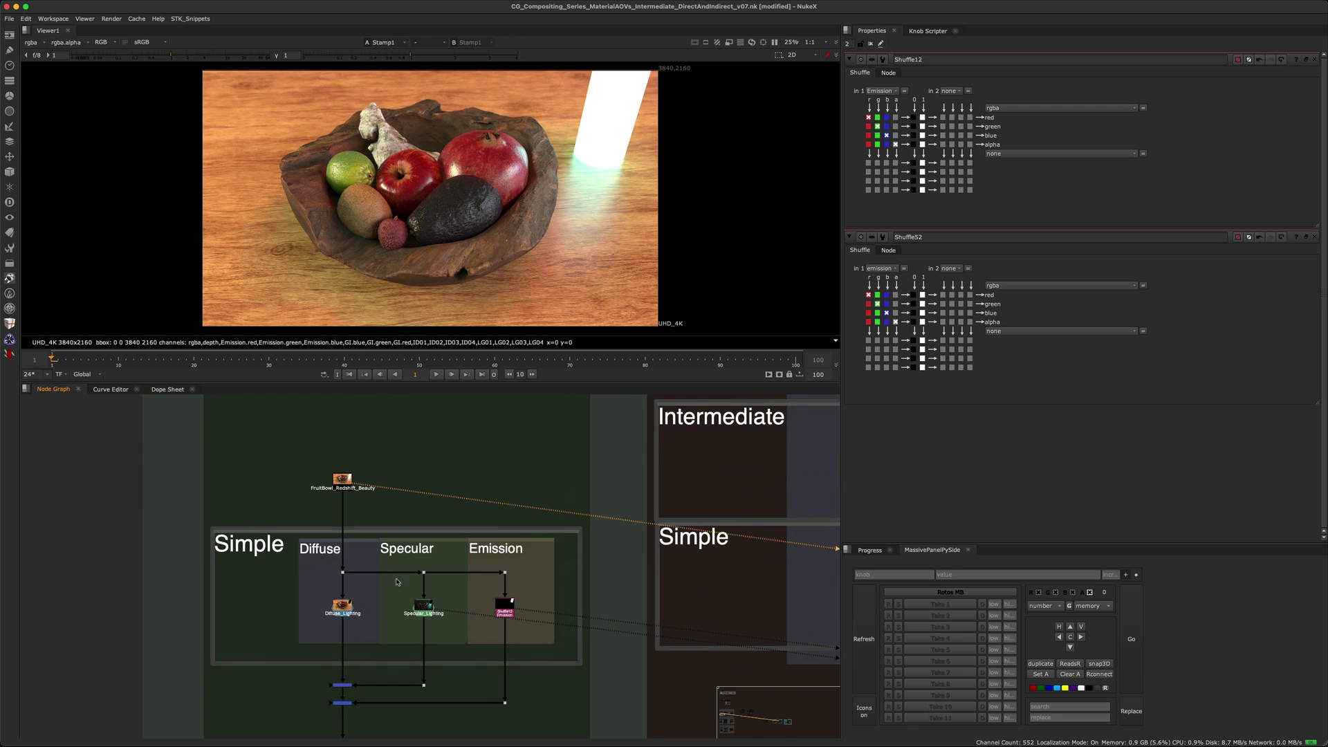
{"action": "middle_click_drag", "start_coordinate": [395, 590], "coordinate": [401, 561]}
{"action": "left_click", "coordinate": [349, 577]}
{"action": "key", "text": "1"}
{"action": "left_click", "coordinate": [431, 575]}
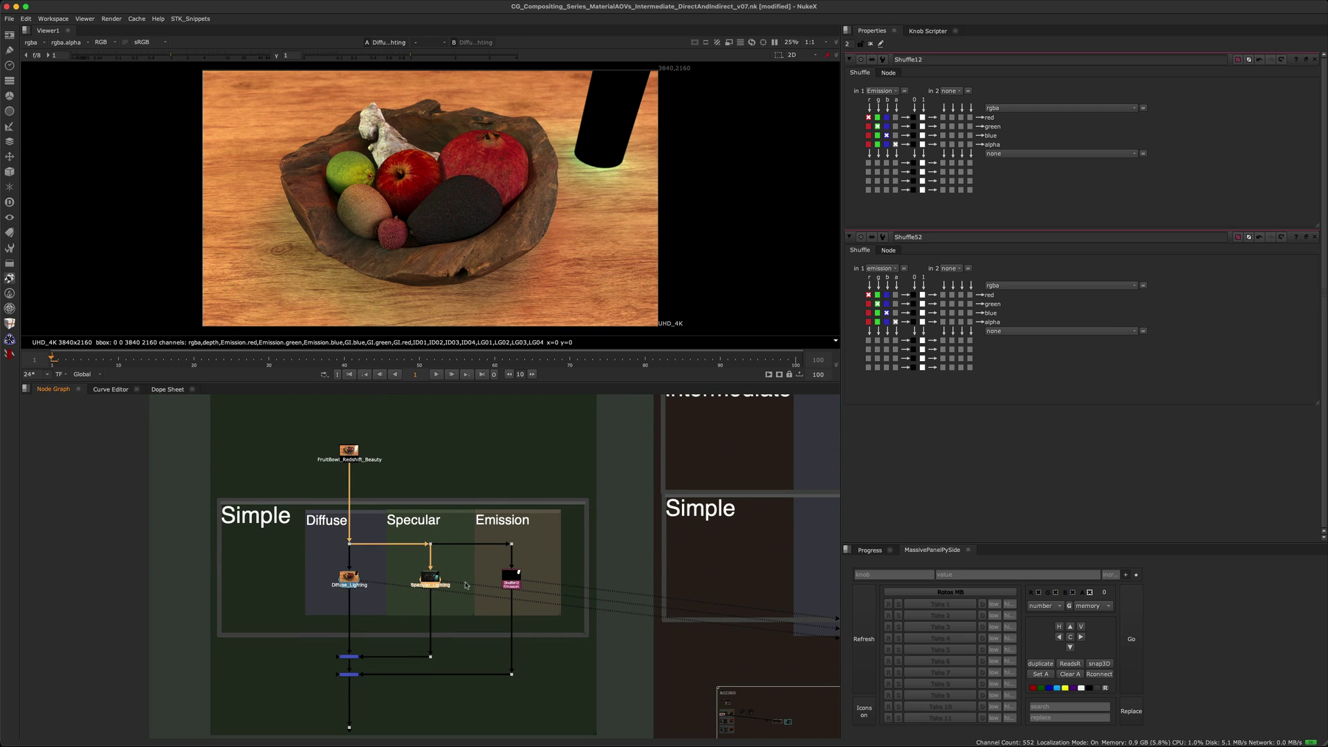
{"action": "key", "text": "2"}
{"action": "left_click_drag", "start_coordinate": [474, 566], "coordinate": [559, 588]}
{"action": "key", "text": "3"}
- Compare the Level 01 Diffuse, Specular and Emission passes by switching between the three viewer inputs
{"action": "key", "text": "1"}
{"action": "key", "text": "2"}
{"action": "key", "text": "1"}
{"action": "key", "text": "3"}
{"action": "key", "text": "1"}
{"action": "key", "text": "3"}
{"action": "key", "text": "2"}
{"action": "key", "text": "3"}
{"action": "key", "text": "2"}
{"action": "key", "text": "3"}
{"action": "key", "text": "1"}
{"action": "key", "text": "3"}
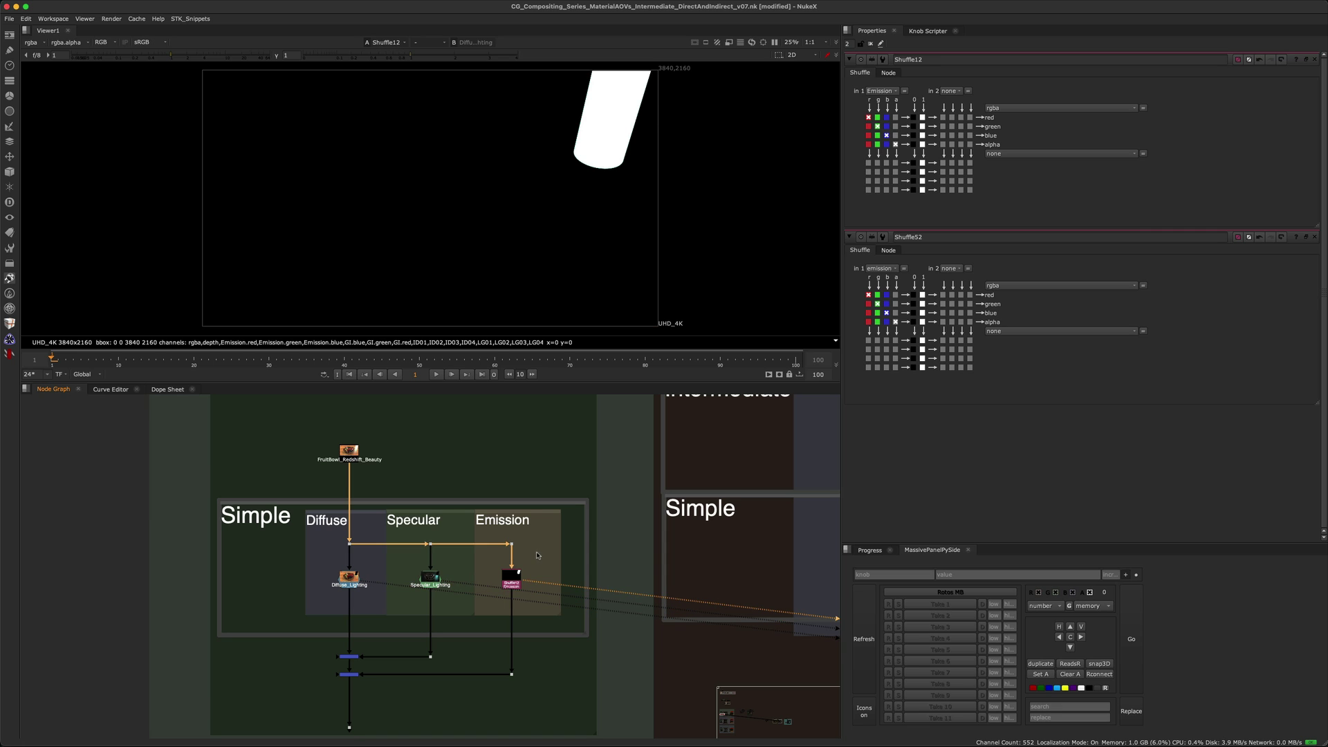
- View the recombined Level 01 result and the beauty render at the head of Level 02
{"action": "scroll", "coordinate": [351, 659], "scroll_direction": "up", "scroll_amount": 2}
{"action": "left_click", "coordinate": [351, 675]}
{"action": "key", "text": "1"}
{"action": "scroll", "coordinate": [519, 536], "scroll_direction": "down", "scroll_amount": 5}
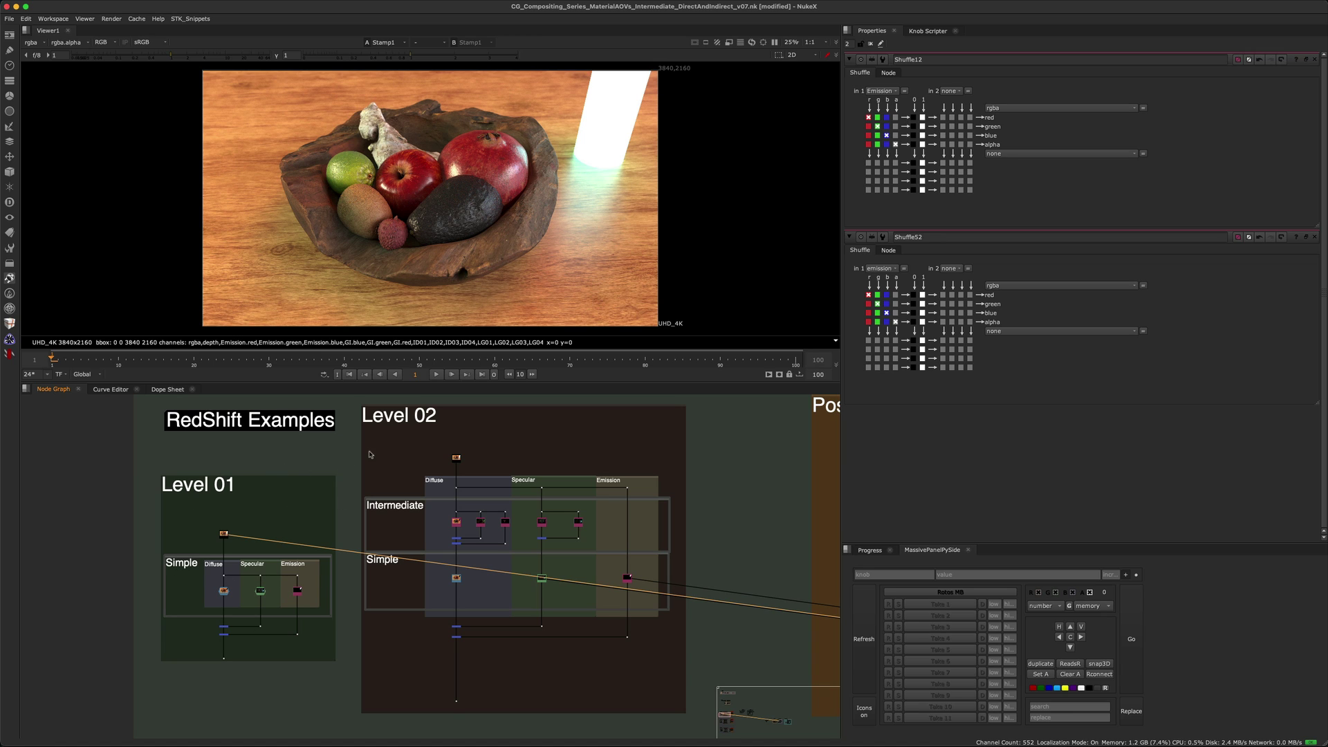
{"action": "left_click_drag", "start_coordinate": [481, 447], "coordinate": [426, 474]}
{"action": "left_click", "coordinate": [456, 456]}
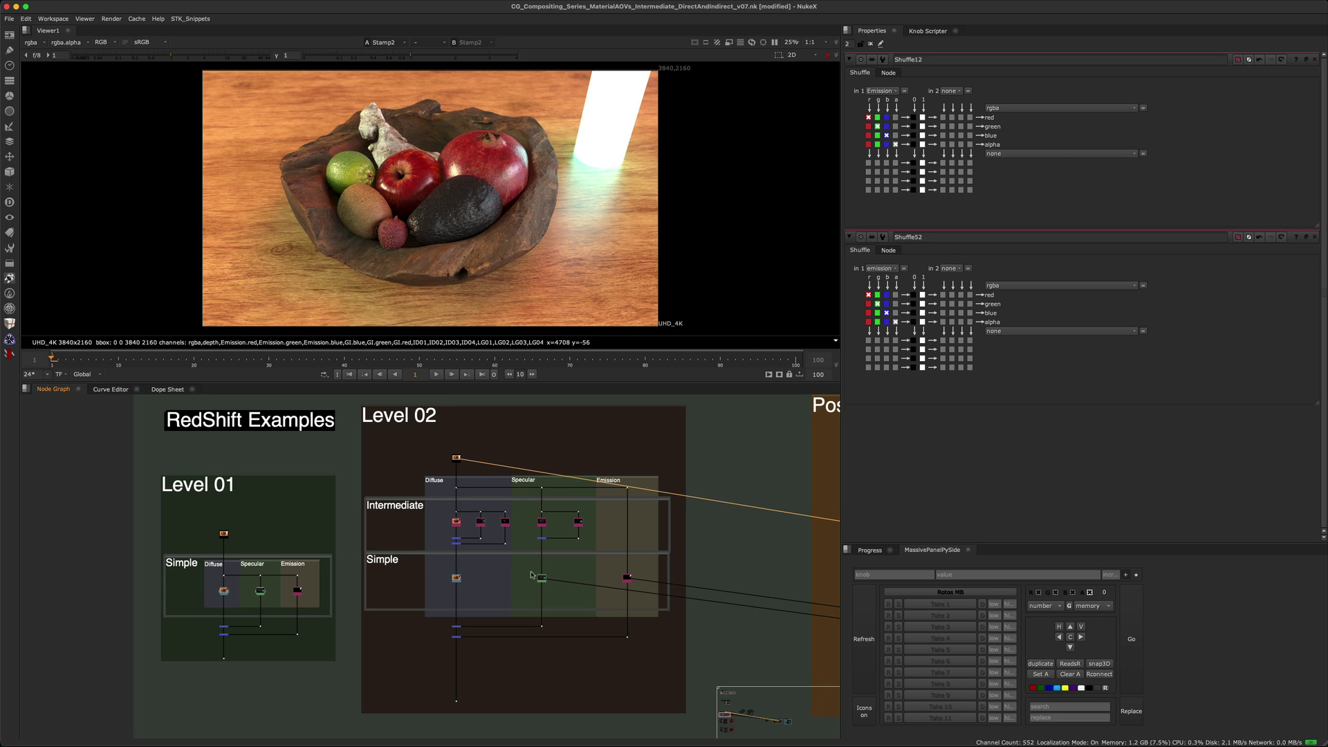
- View the Diffuse, Specular and Emission passes in the Simple row of Level 02 one after another
{"action": "middle_click_drag", "start_coordinate": [573, 541], "coordinate": [512, 545]}
{"action": "scroll", "coordinate": [515, 543], "scroll_direction": "up", "scroll_amount": 5}
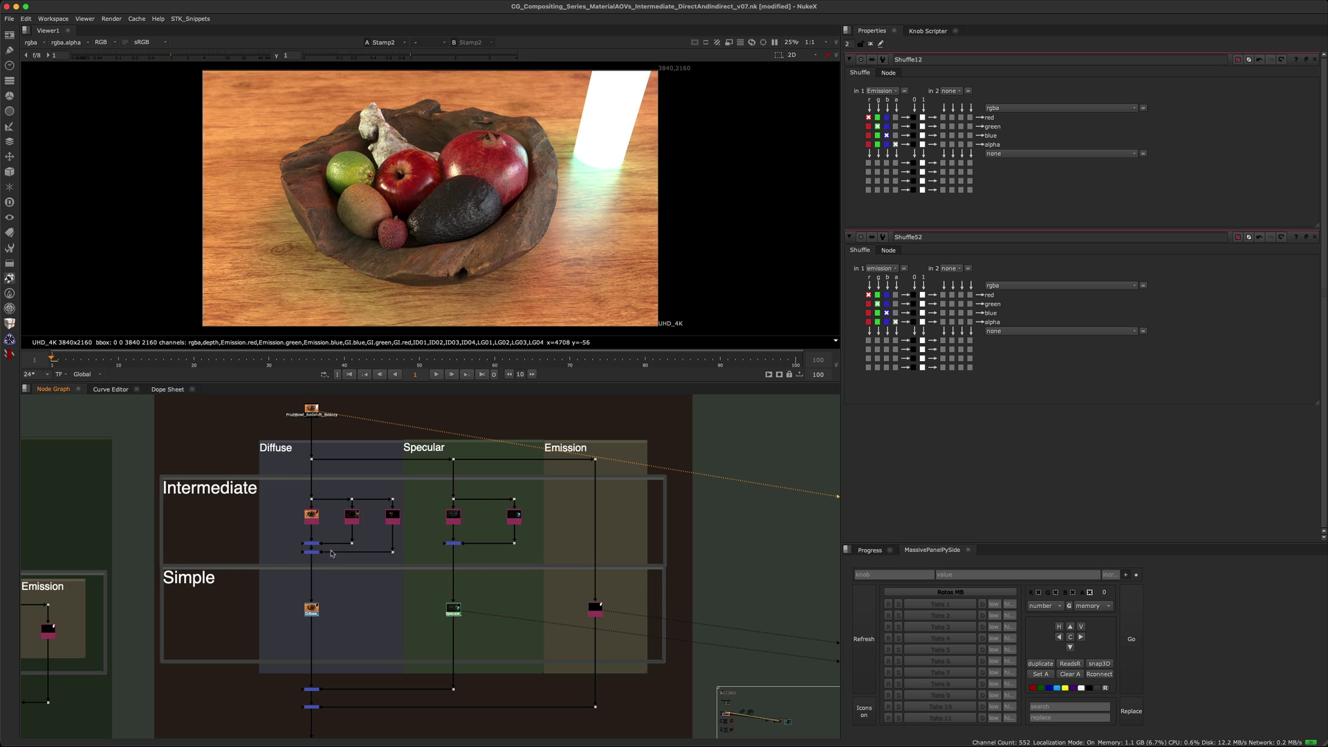
{"action": "scroll", "coordinate": [331, 550], "scroll_direction": "up", "scroll_amount": 4}
{"action": "middle_click_drag", "start_coordinate": [396, 545], "coordinate": [408, 476]}
{"action": "left_click_drag", "start_coordinate": [277, 546], "coordinate": [356, 617]}
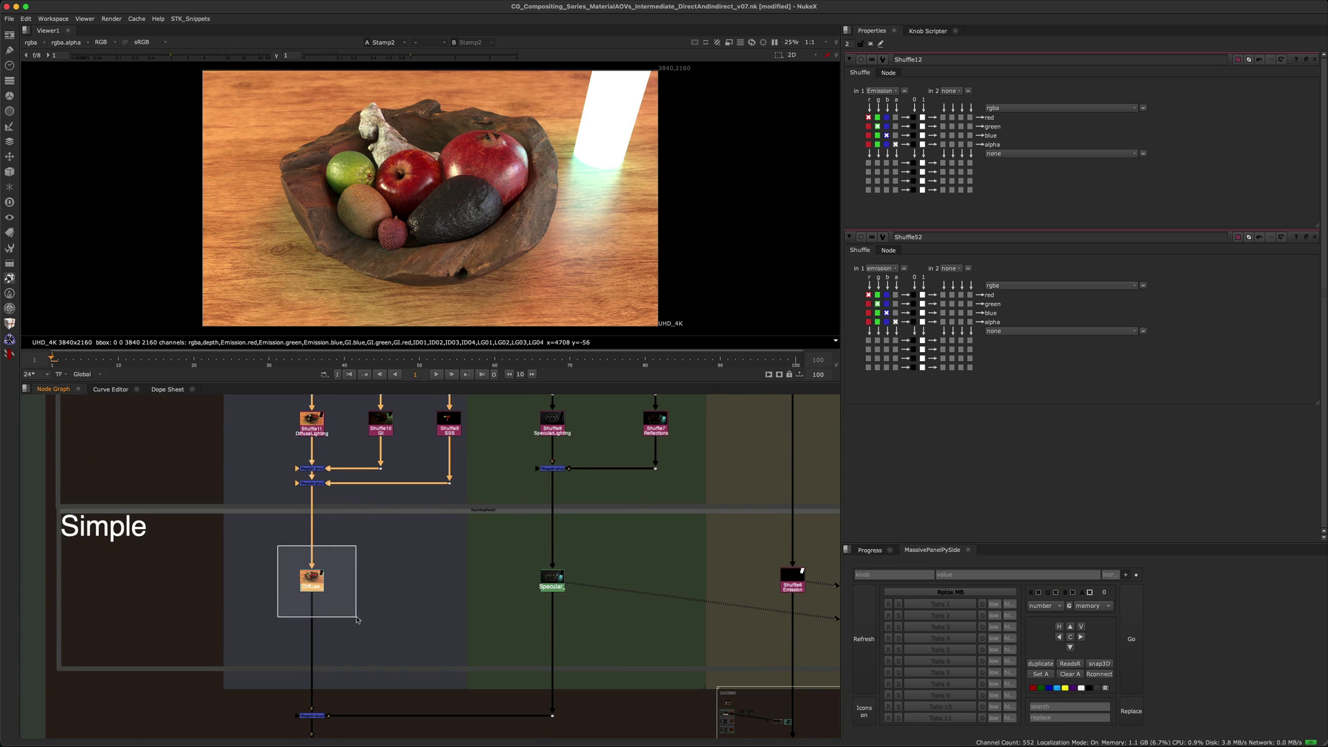
{"action": "key", "text": "2"}
{"action": "left_click_drag", "start_coordinate": [483, 554], "coordinate": [585, 618]}
{"action": "key", "text": "1"}
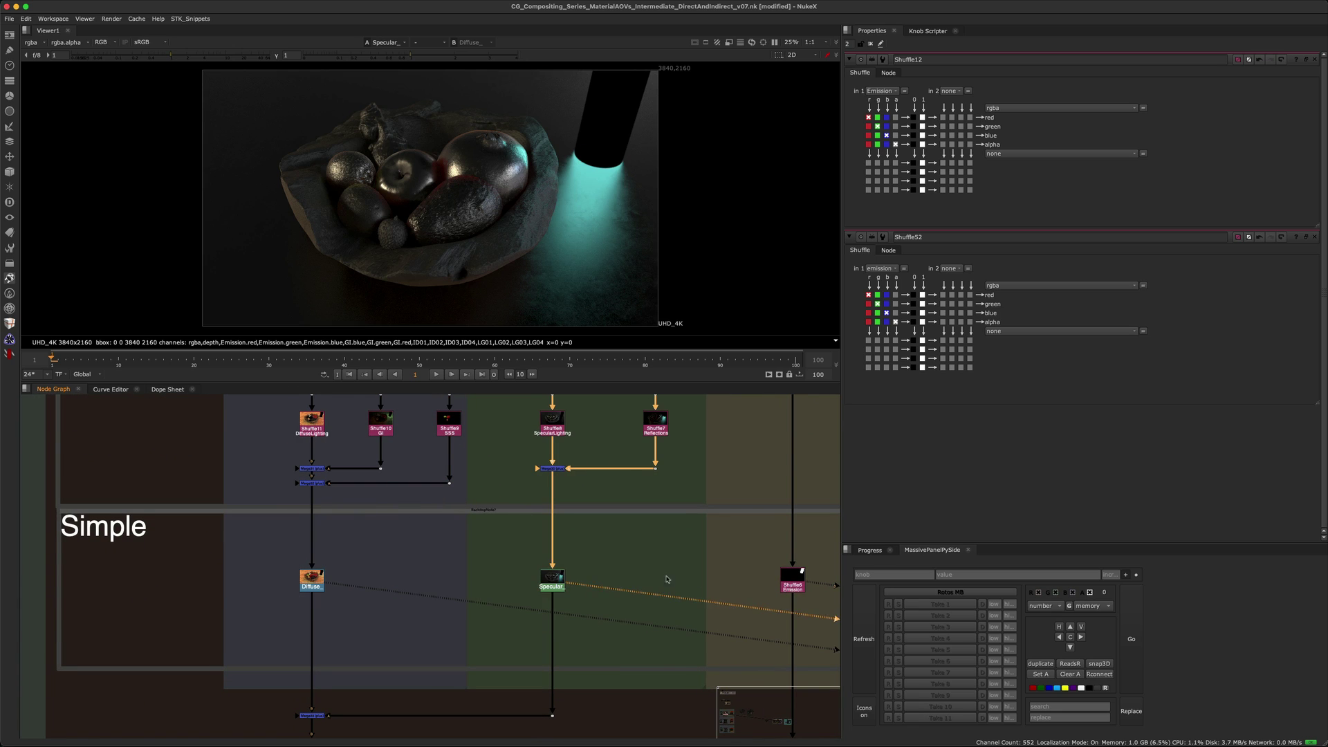
{"action": "middle_click_drag", "start_coordinate": [681, 580], "coordinate": [468, 585]}
{"action": "left_click_drag", "start_coordinate": [548, 536], "coordinate": [613, 585]}
{"action": "key", "text": "1"}
- Inspect the Intermediate row's diffuse and specular groups, and compare the specular merge with the Simple row's Specular pass
{"action": "middle_click_drag", "start_coordinate": [304, 520], "coordinate": [473, 524]}
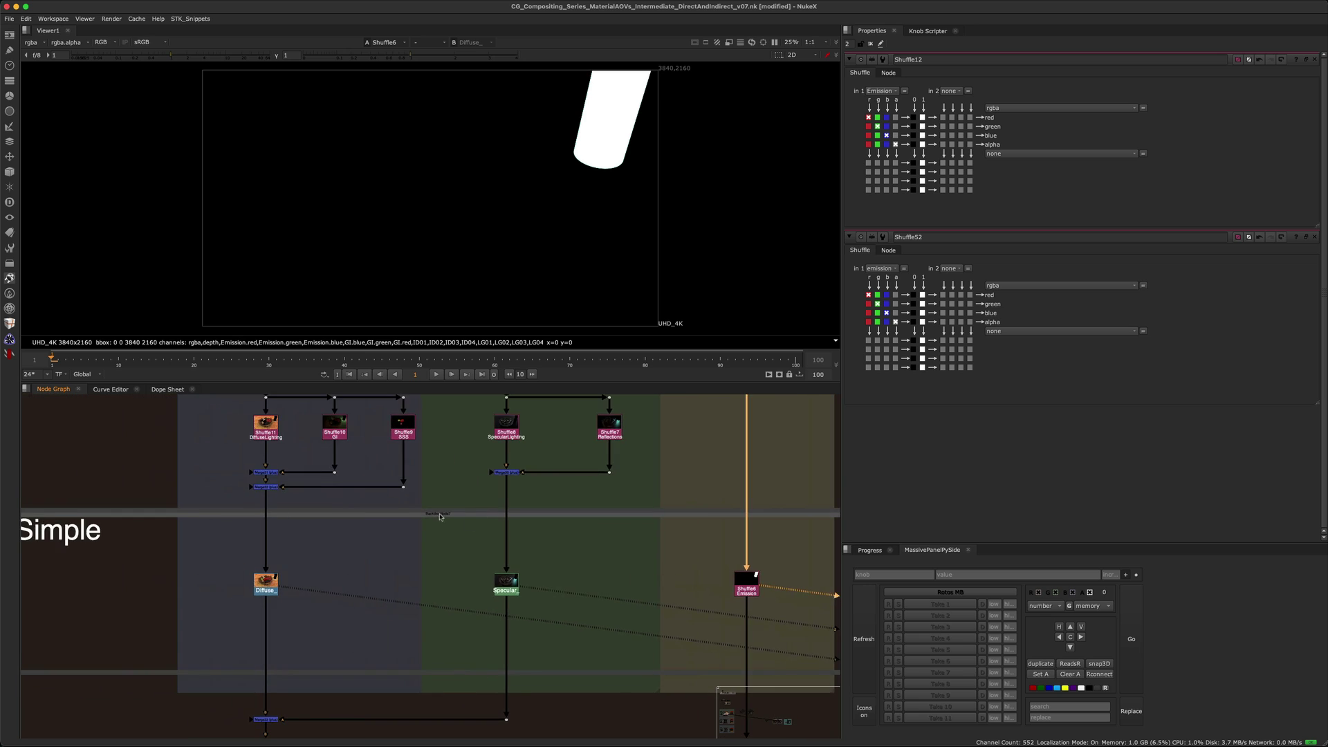
{"action": "middle_click_drag", "start_coordinate": [324, 452], "coordinate": [340, 517]}
{"action": "left_click_drag", "start_coordinate": [229, 438], "coordinate": [471, 559]}
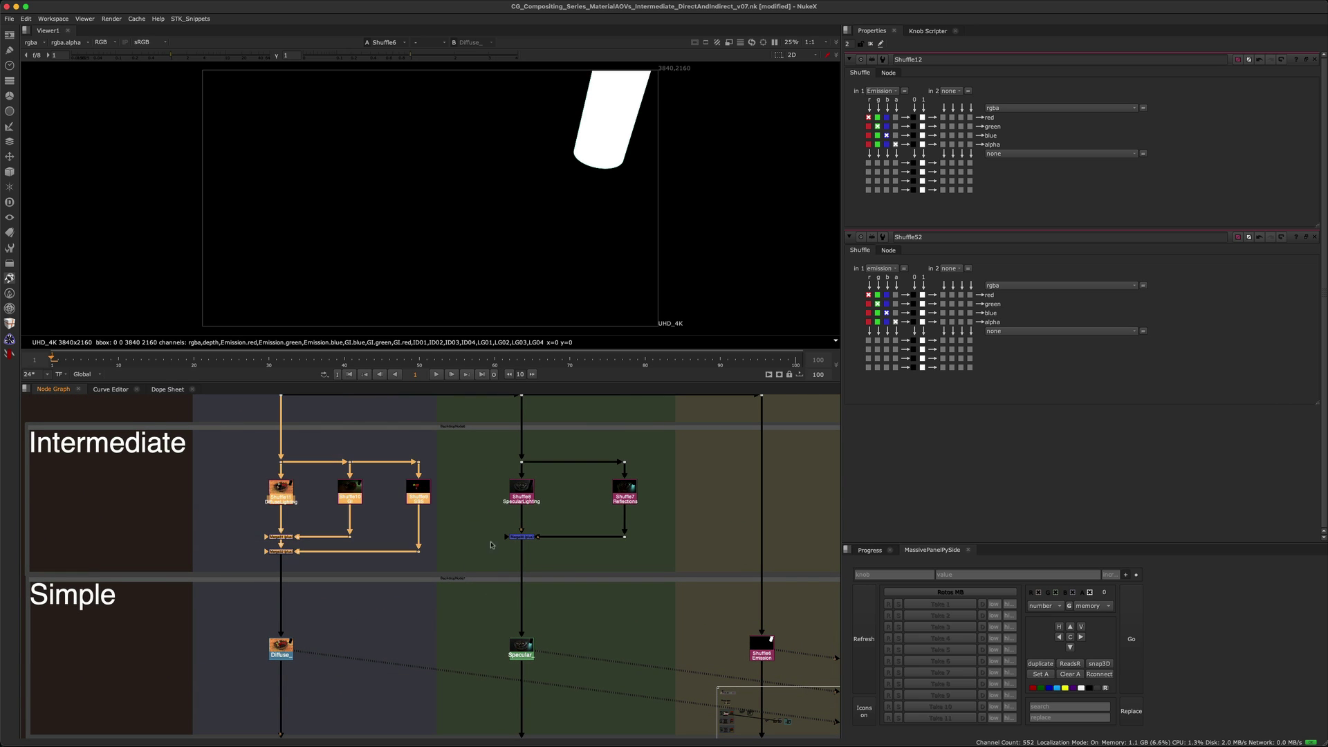
{"action": "left_click_drag", "start_coordinate": [481, 447], "coordinate": [662, 573]}
{"action": "middle_click_drag", "start_coordinate": [546, 561], "coordinate": [576, 513]}
{"action": "left_click_drag", "start_coordinate": [514, 462], "coordinate": [596, 499]}
{"action": "key", "text": "1"}
{"action": "left_click_drag", "start_coordinate": [599, 573], "coordinate": [488, 627]}
{"action": "key", "text": "1"}
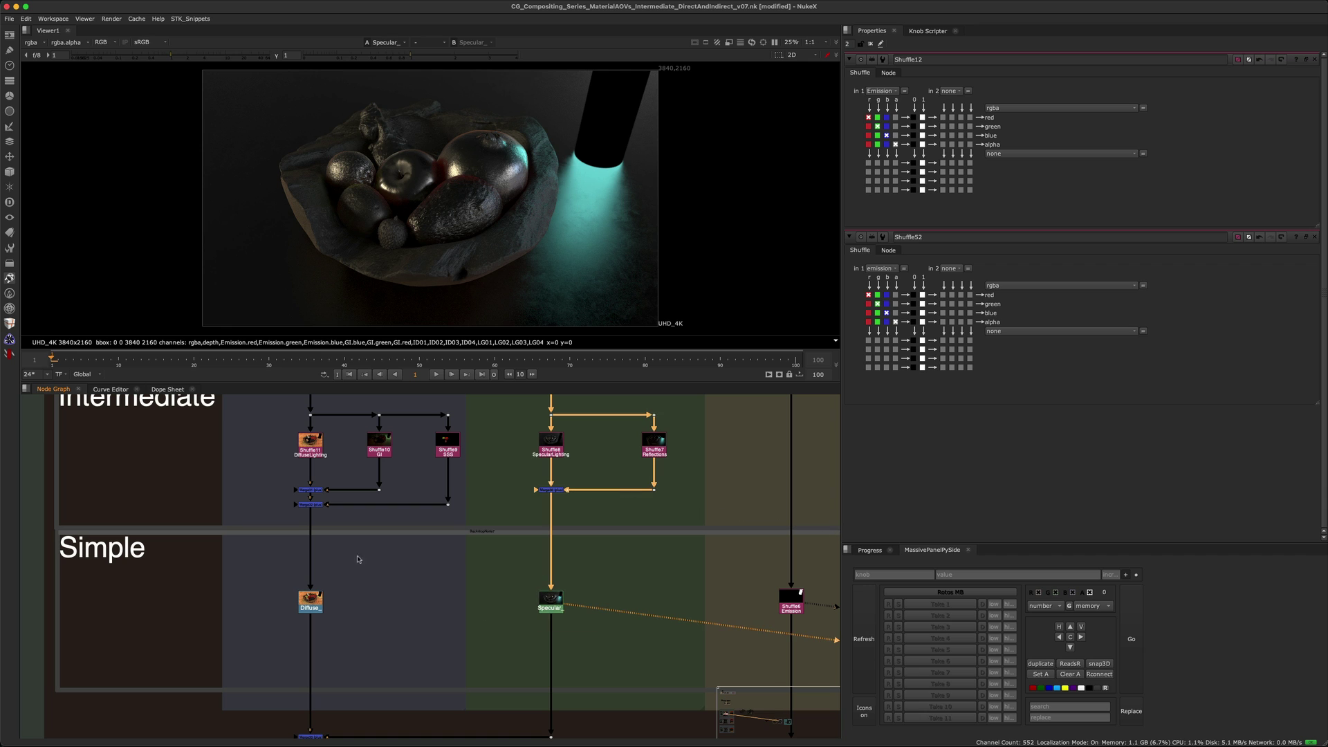
- Compare the Level 01 Specular_Lighting pass with the Simple row's Specular pass in Level 02
{"action": "middle_click_drag", "start_coordinate": [425, 552], "coordinate": [588, 532]}
{"action": "scroll", "coordinate": [470, 553], "scroll_direction": "down", "scroll_amount": 4}
{"action": "scroll", "coordinate": [217, 574], "scroll_direction": "up", "scroll_amount": 1}
{"action": "left_click_drag", "start_coordinate": [228, 572], "coordinate": [173, 603]}
{"action": "key", "text": "1"}
{"action": "left_click_drag", "start_coordinate": [633, 545], "coordinate": [714, 597]}
{"action": "key", "text": "1"}
{"action": "key", "text": "super+z"}
{"action": "key", "text": "super+z"}
{"action": "key", "text": "super+shift+z"}
{"action": "key", "text": "super+shift+z"}
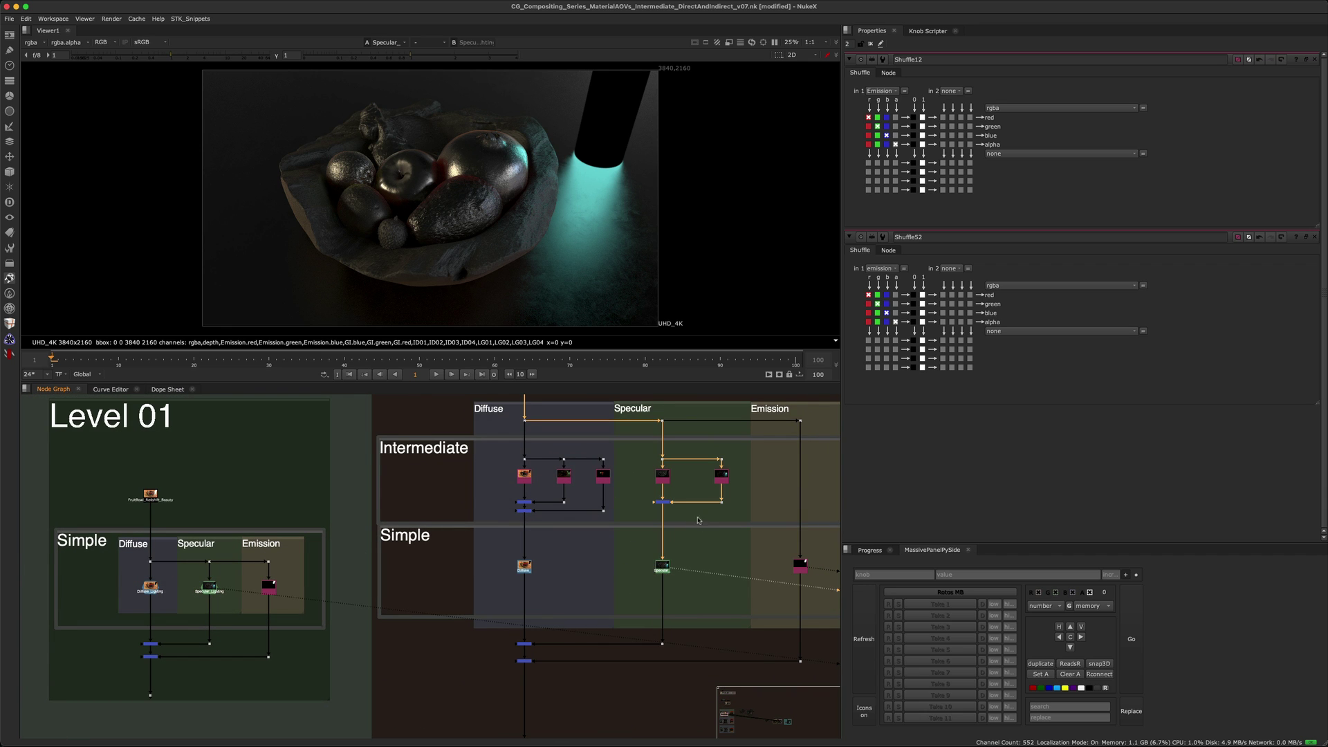
- View the DiffuseLighting pass in the Intermediate row's diffuse group of Level 02
{"action": "middle_click_drag", "start_coordinate": [646, 490], "coordinate": [597, 556]}
{"action": "scroll", "coordinate": [595, 539], "scroll_direction": "up", "scroll_amount": 3}
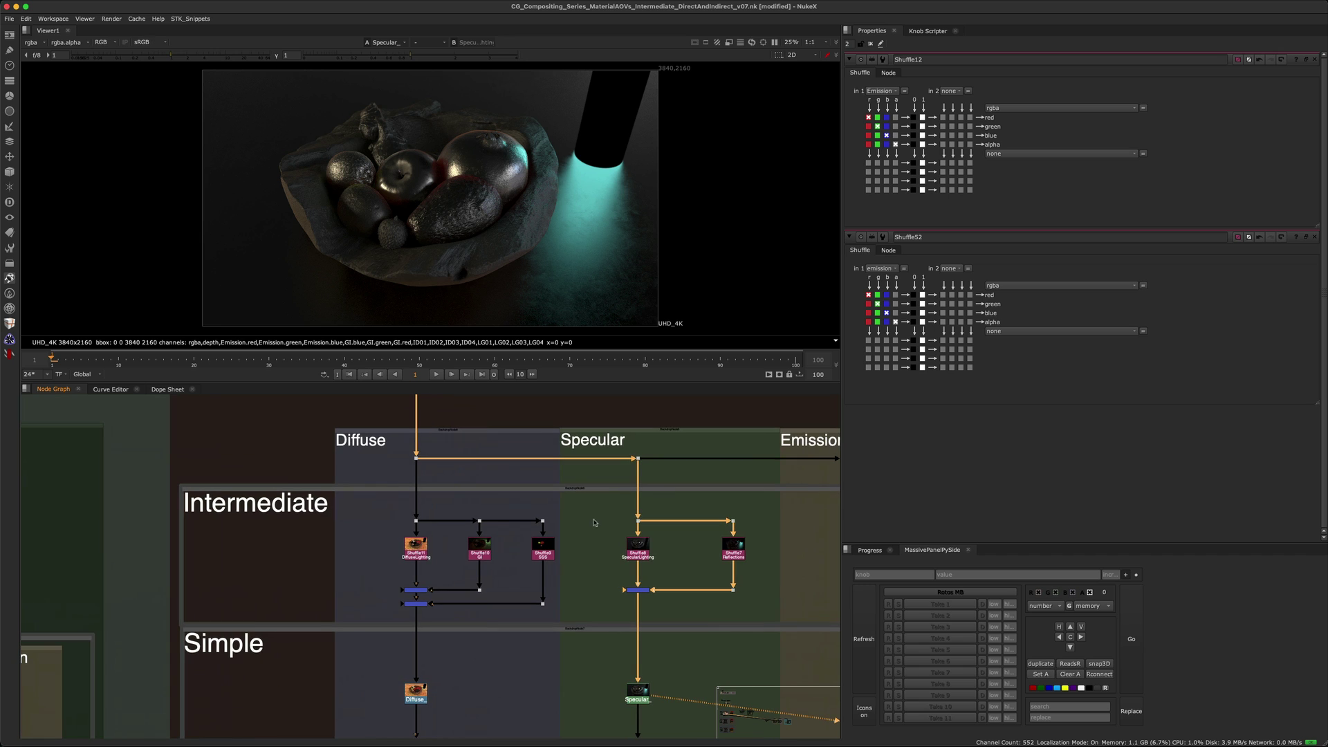
{"action": "left_click", "coordinate": [418, 546]}
{"action": "key", "text": "1"}
{"action": "scroll", "coordinate": [429, 543], "scroll_direction": "up", "scroll_amount": 2}
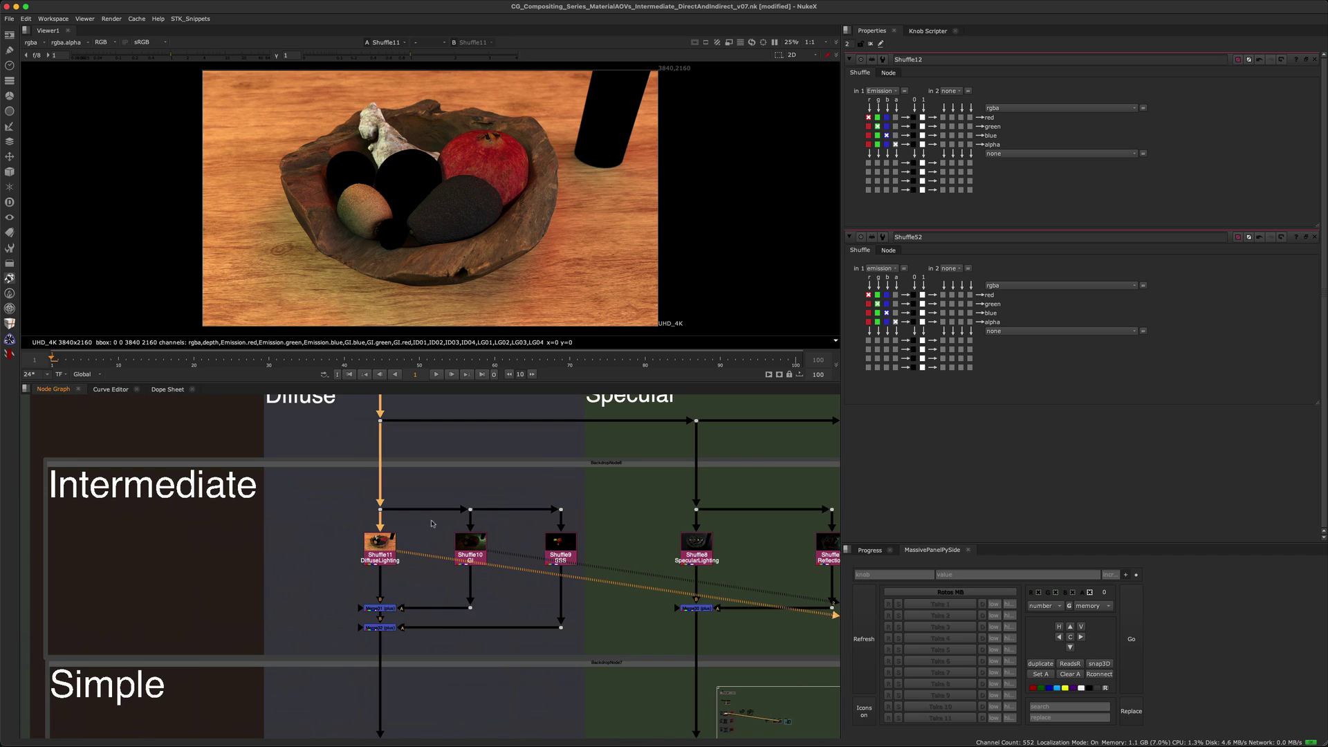
{"action": "scroll", "coordinate": [400, 538], "scroll_direction": "up", "scroll_amount": 2}
{"action": "left_click", "coordinate": [435, 512]}
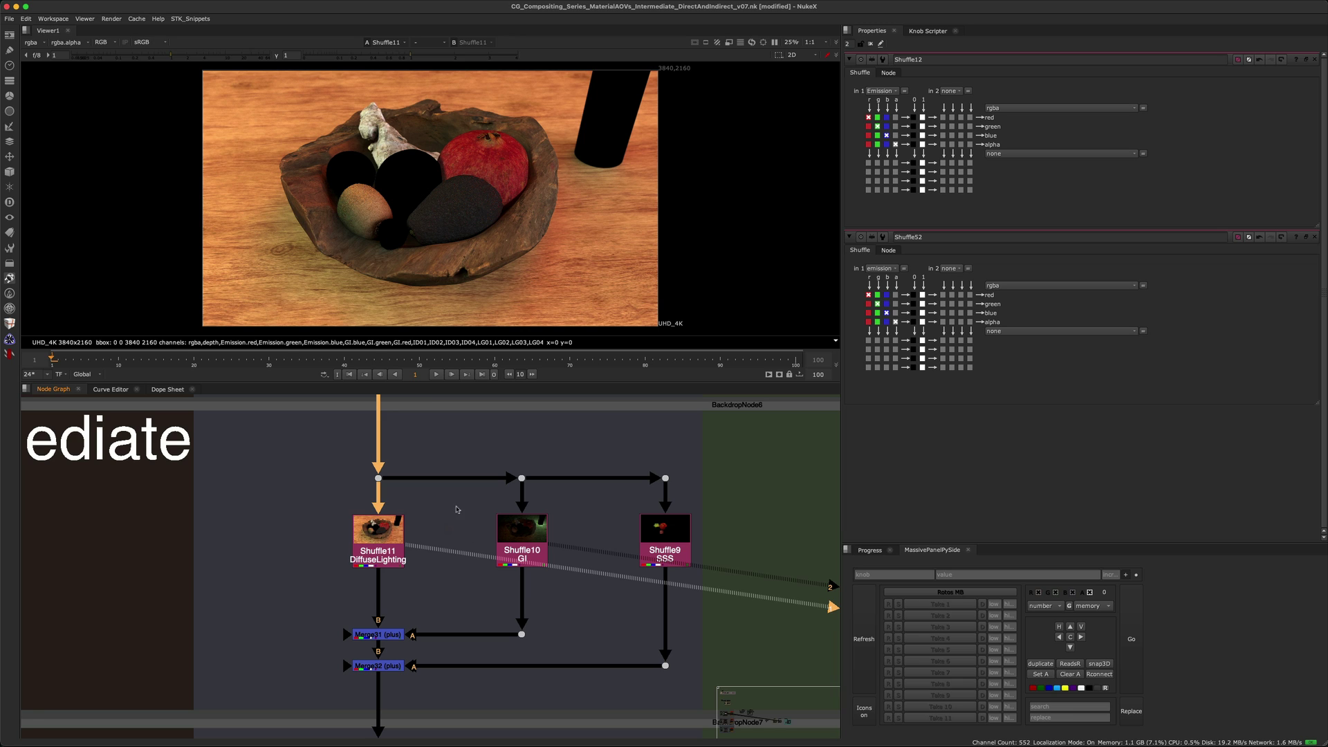
- View the GI pass and the SSS pass in the Intermediate diffuse group
{"action": "left_click", "coordinate": [522, 536]}
{"action": "key", "text": "1"}
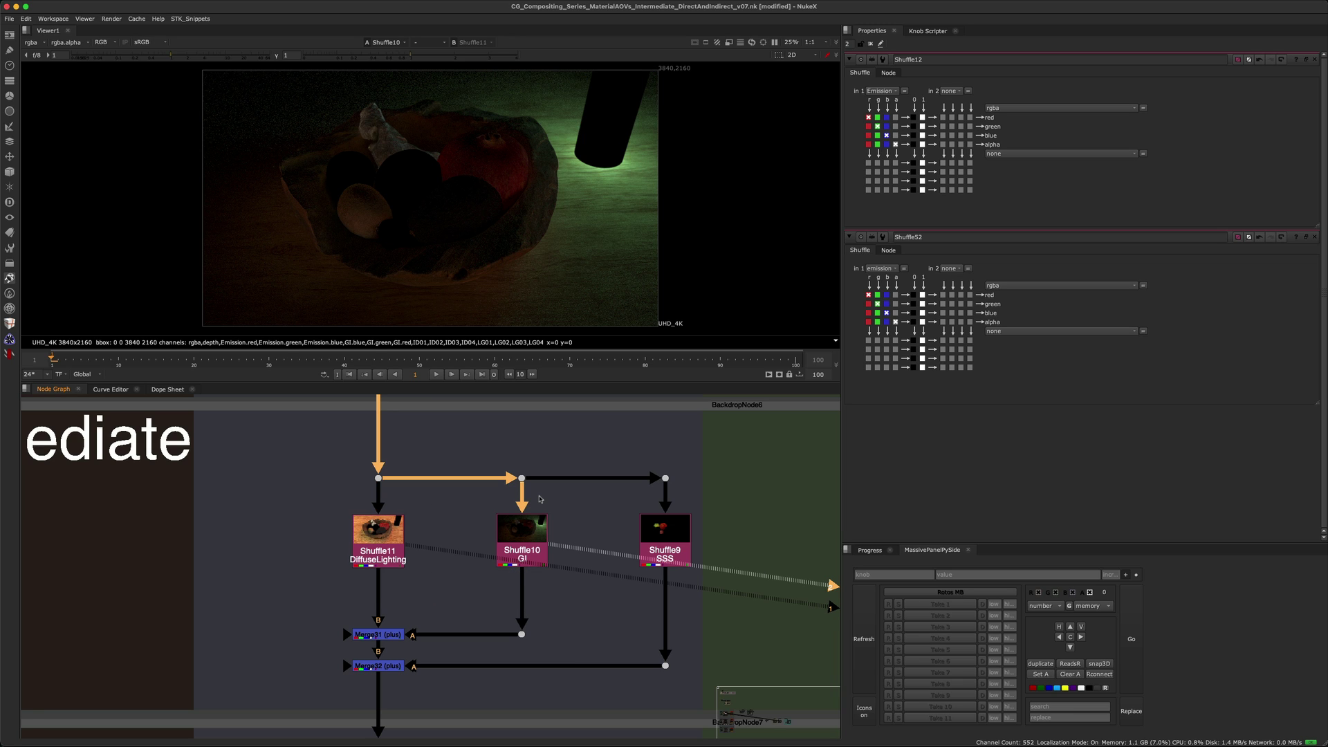
{"action": "key", "text": "2"}
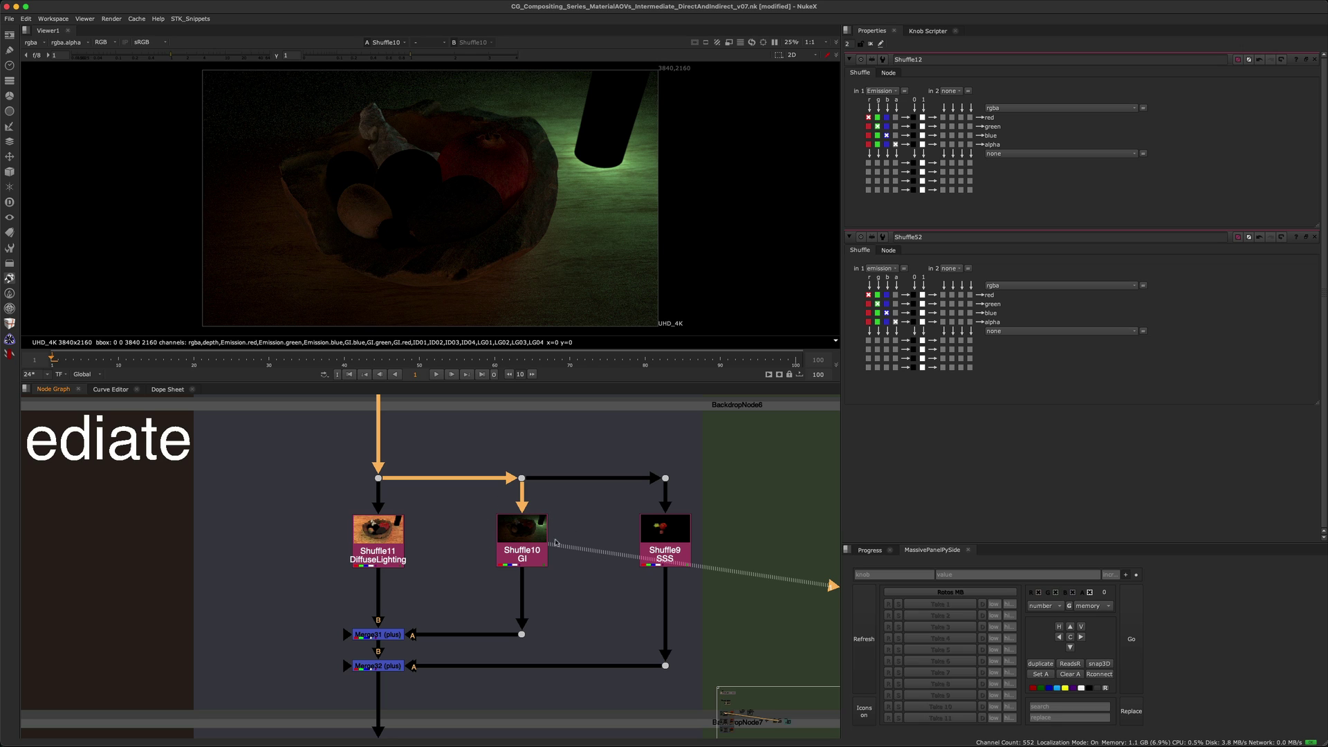
{"action": "left_click_drag", "start_coordinate": [738, 498], "coordinate": [575, 587]}
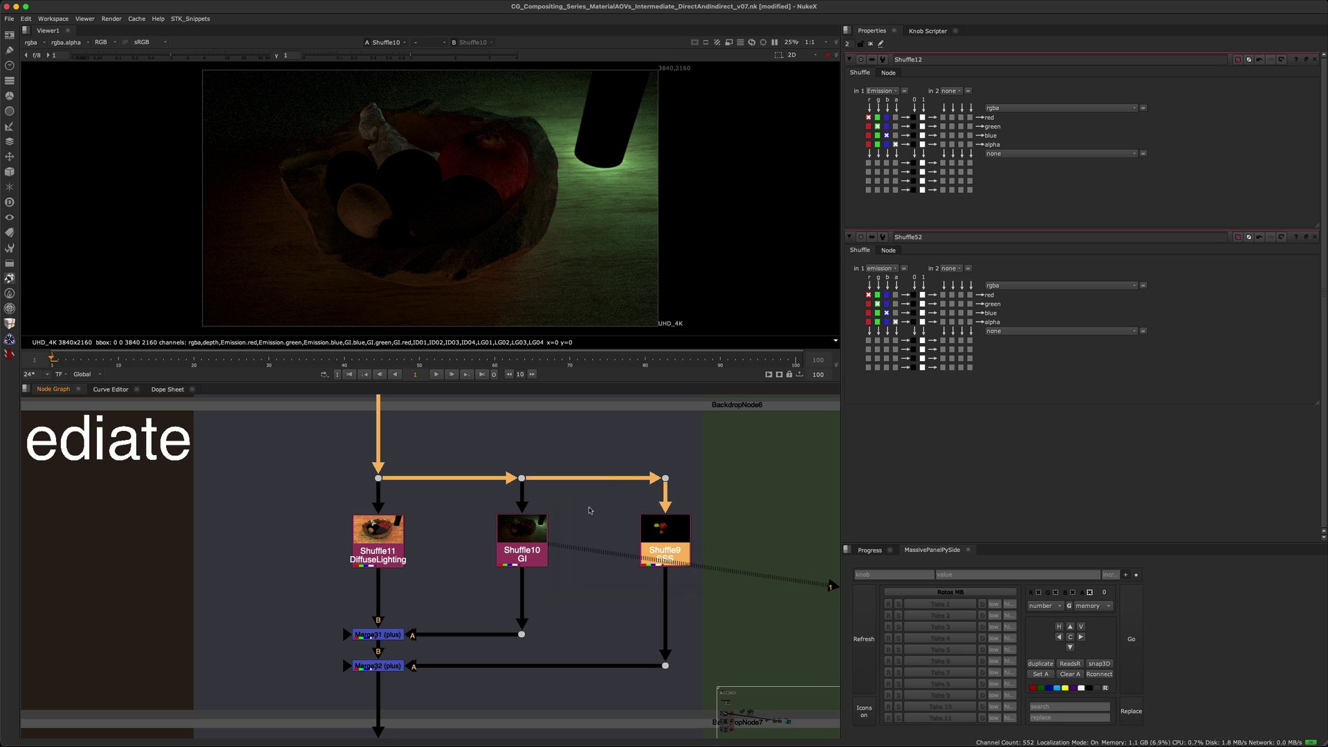
{"action": "key", "text": "1"}
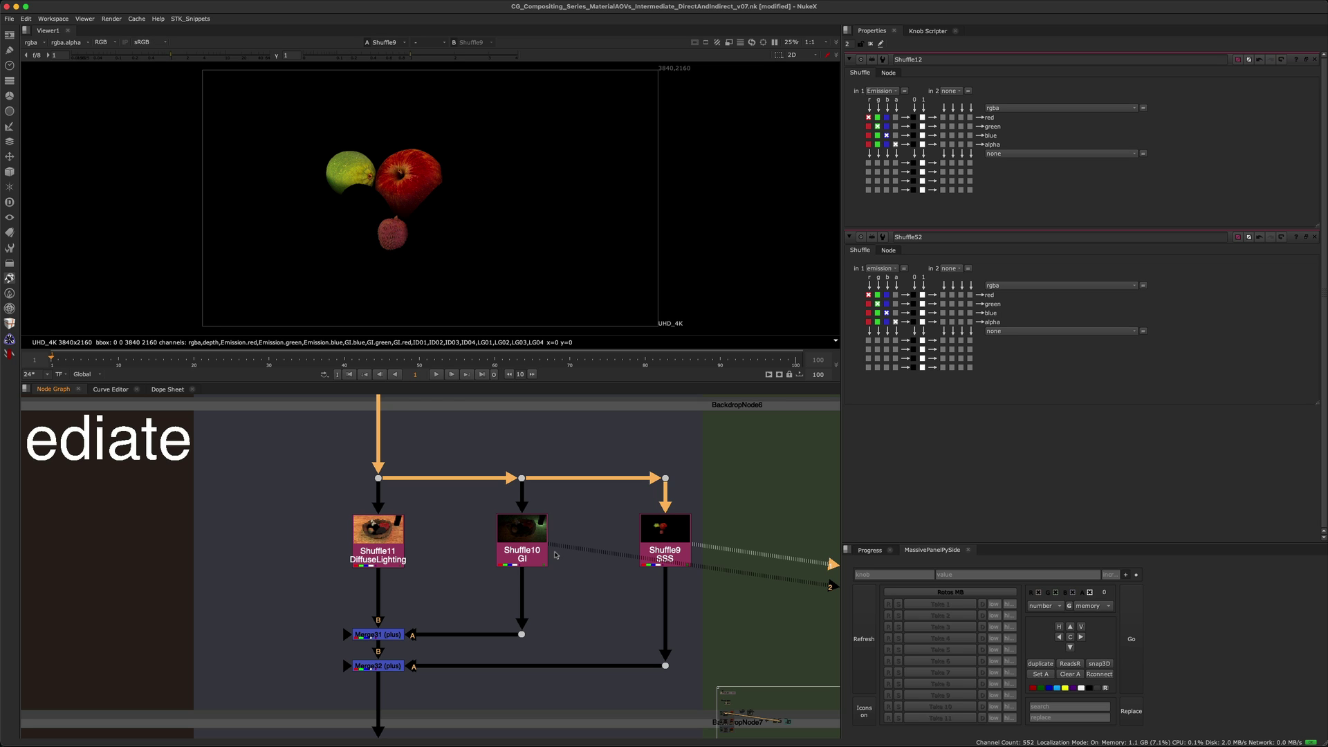
- Highlight the whole Intermediate diffuse group and bring its DiffuseLighting pass back into the viewer
{"action": "scroll", "coordinate": [435, 593], "scroll_direction": "down", "scroll_amount": 6}
{"action": "middle_click_drag", "start_coordinate": [438, 593], "coordinate": [431, 603]}
{"action": "left_click_drag", "start_coordinate": [287, 456], "coordinate": [537, 693]}
{"action": "scroll", "coordinate": [520, 670], "scroll_direction": "up", "scroll_amount": 3}
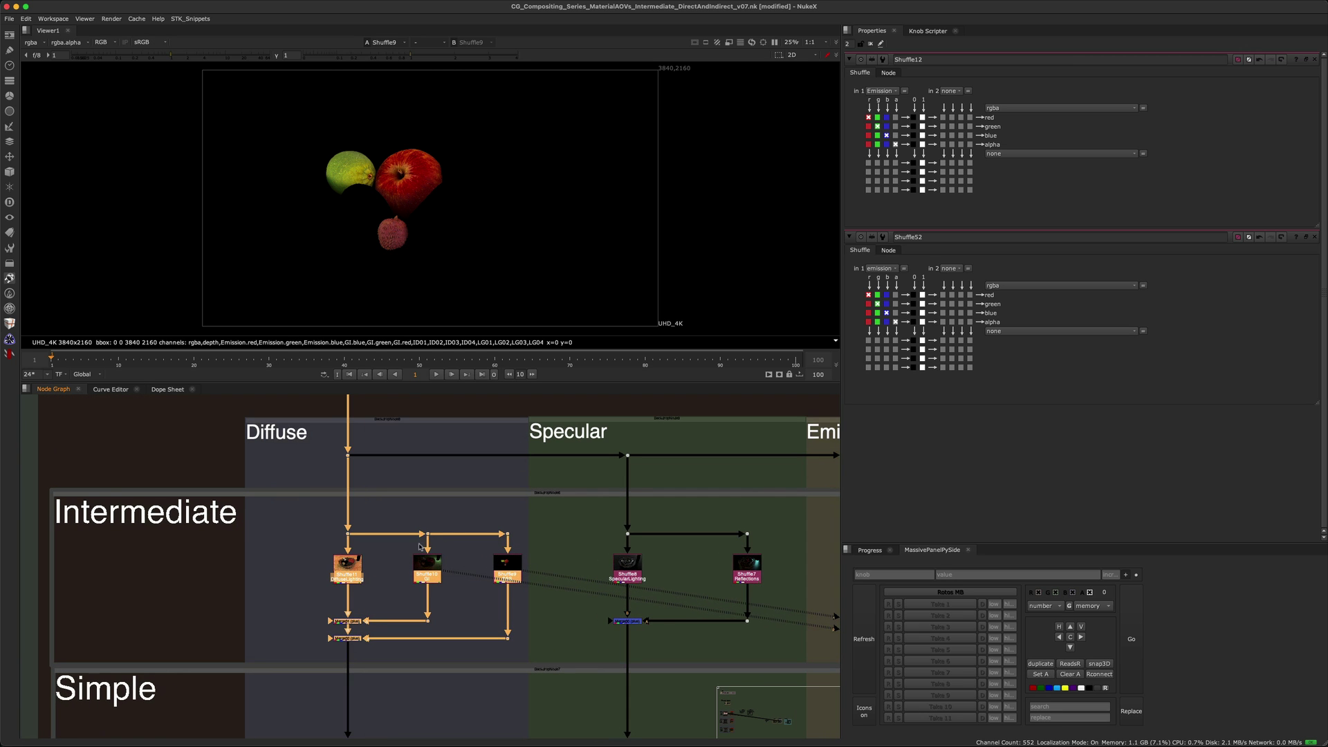
{"action": "scroll", "coordinate": [427, 547], "scroll_direction": "up", "scroll_amount": 3}
{"action": "left_click_drag", "start_coordinate": [270, 532], "coordinate": [380, 619]}
{"action": "key", "text": "1"}
- Swap the SSS and GI shuffles in the Intermediate diffuse group so SSS feeds the first merge
{"action": "middle_click_drag", "start_coordinate": [380, 619], "coordinate": [404, 574]}
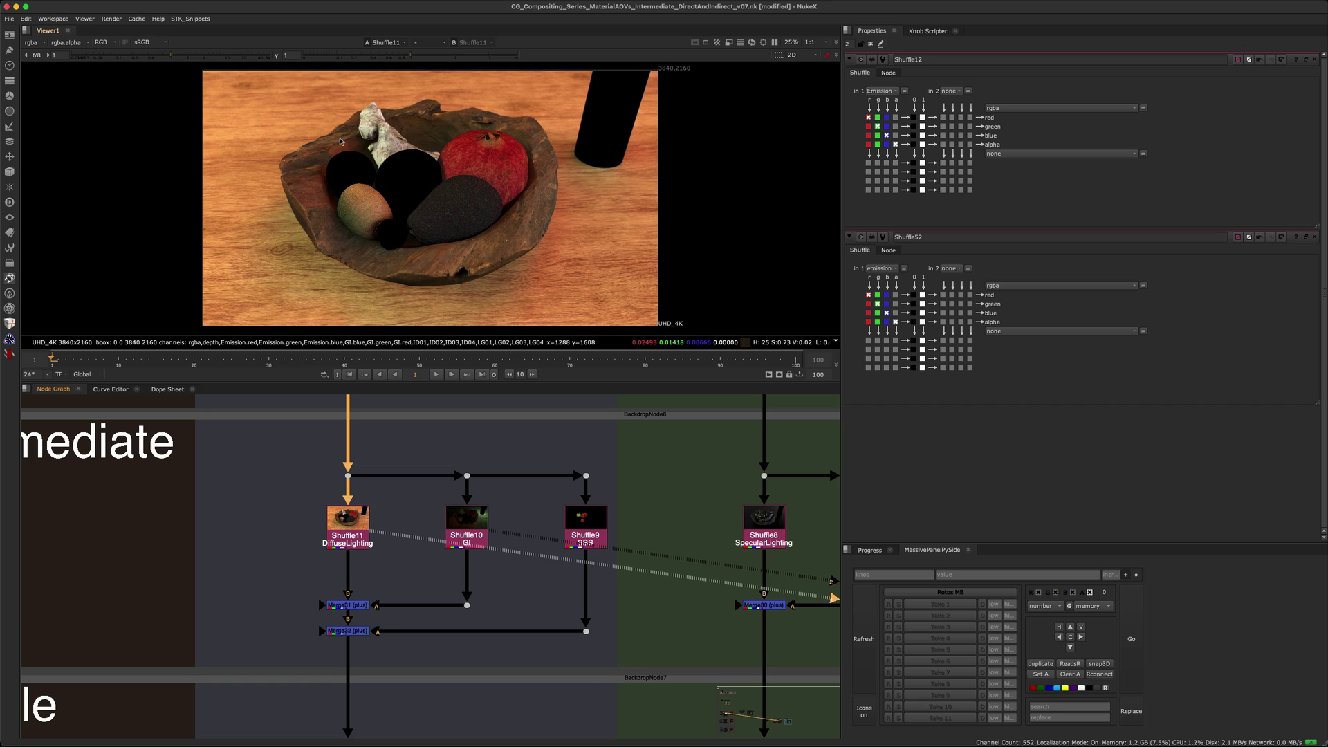
{"action": "left_click_drag", "start_coordinate": [291, 613], "coordinate": [372, 646]}
{"action": "left_click_drag", "start_coordinate": [604, 530], "coordinate": [484, 530], "text": "ctrl+shift"}
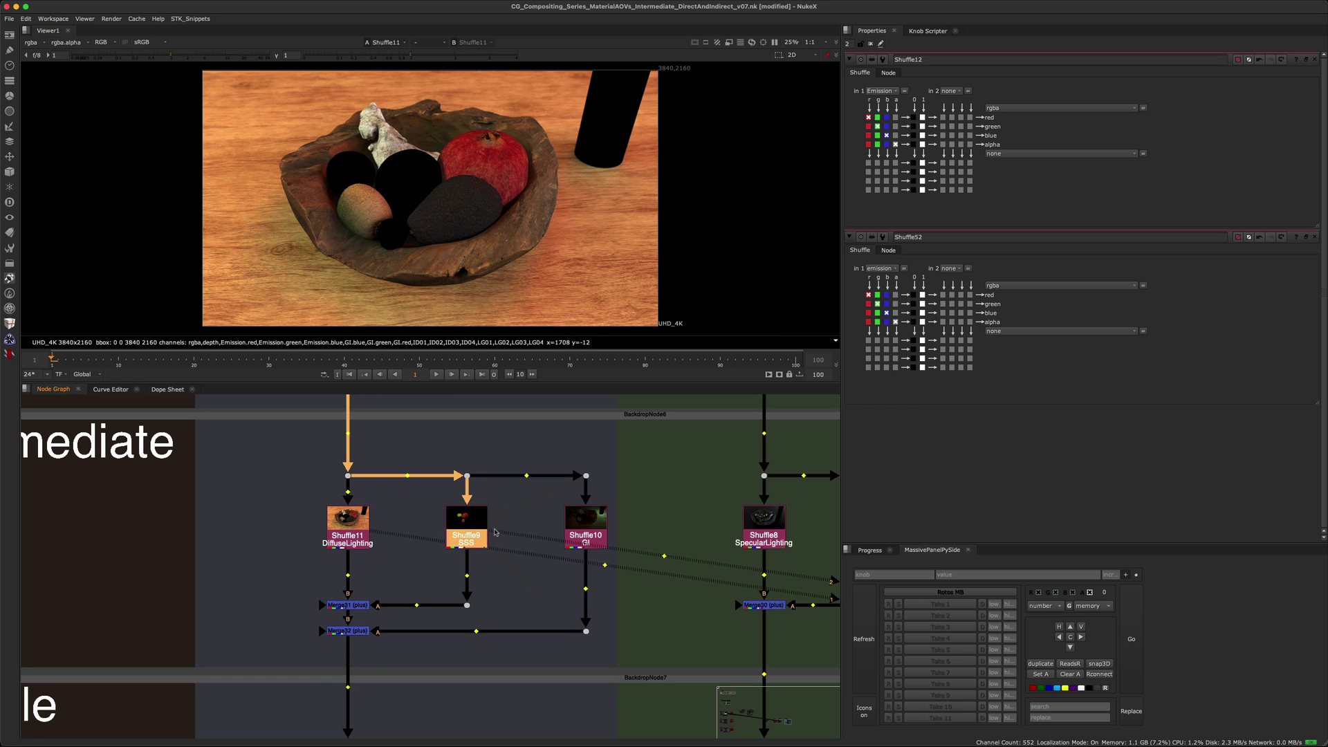
- View DiffuseLighting and its merge with SSS, disabling and re-enabling that merge to compare the fruit
{"action": "left_click", "coordinate": [351, 547]}
{"action": "key", "text": "1"}
{"action": "left_click_drag", "start_coordinate": [291, 571], "coordinate": [385, 616]}
{"action": "key", "text": "1"}
{"action": "left_click_drag", "start_coordinate": [286, 572], "coordinate": [393, 622]}
{"action": "key", "text": "d"}
{"action": "key", "text": "d"}
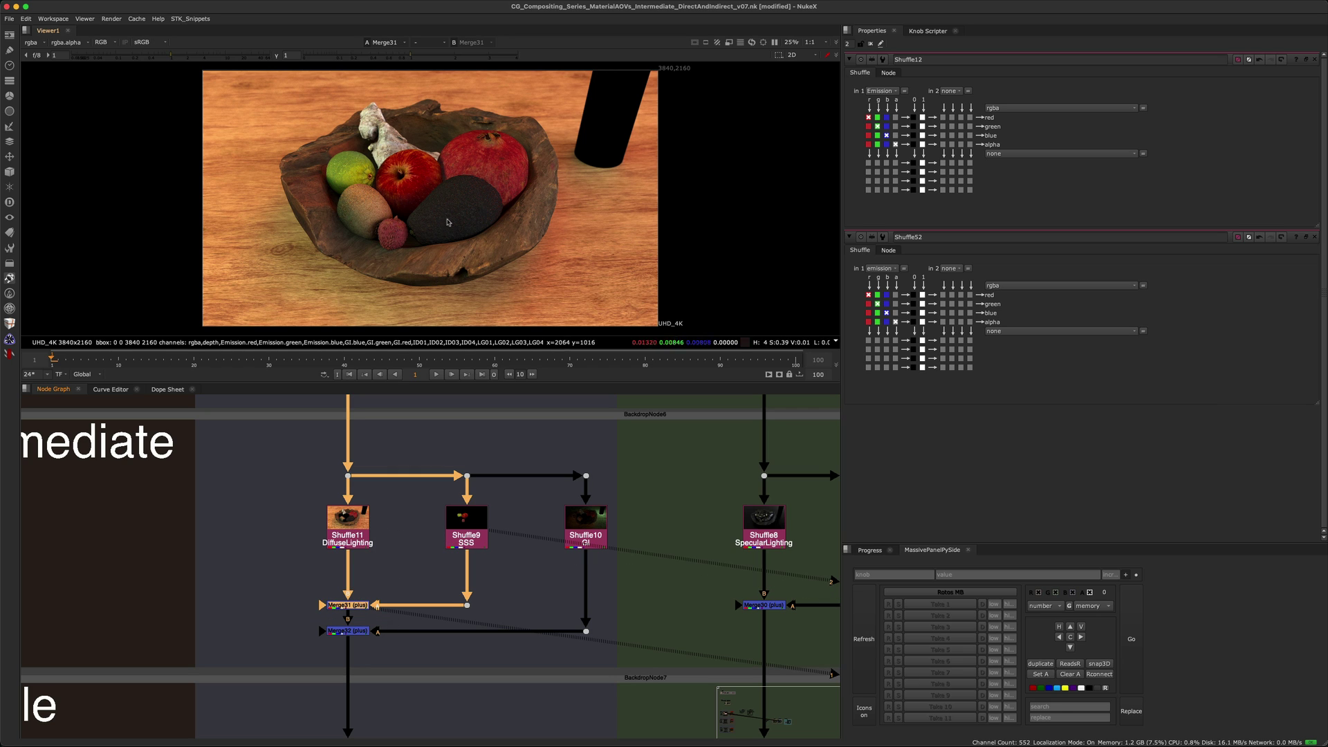
- Locate the SSS and GI passes and view the second diffuse merge followed by the first
{"action": "scroll", "coordinate": [371, 573], "scroll_direction": "up", "scroll_amount": 3}
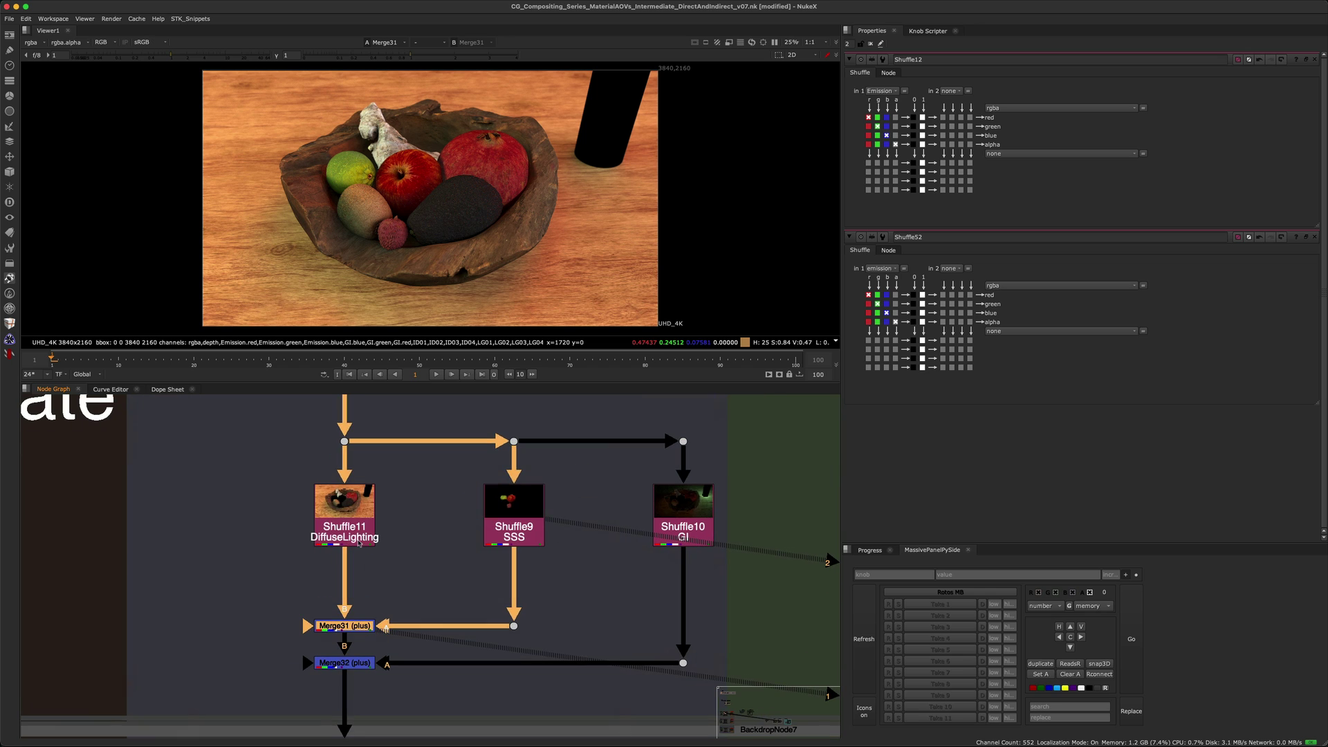
{"action": "left_click", "coordinate": [442, 550]}
{"action": "left_click_drag", "start_coordinate": [510, 526], "coordinate": [444, 556]}
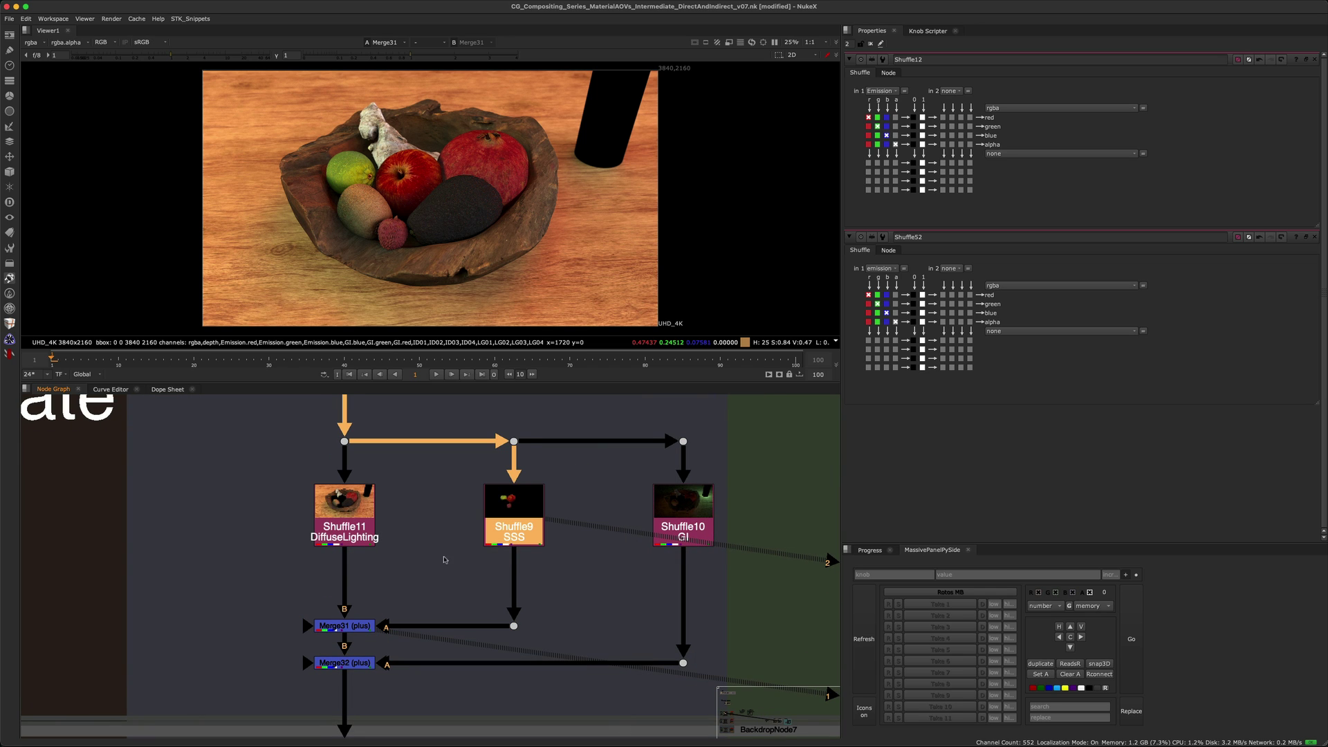
{"action": "middle_click_drag", "start_coordinate": [418, 554], "coordinate": [351, 541]}
{"action": "left_click_drag", "start_coordinate": [680, 466], "coordinate": [543, 547]}
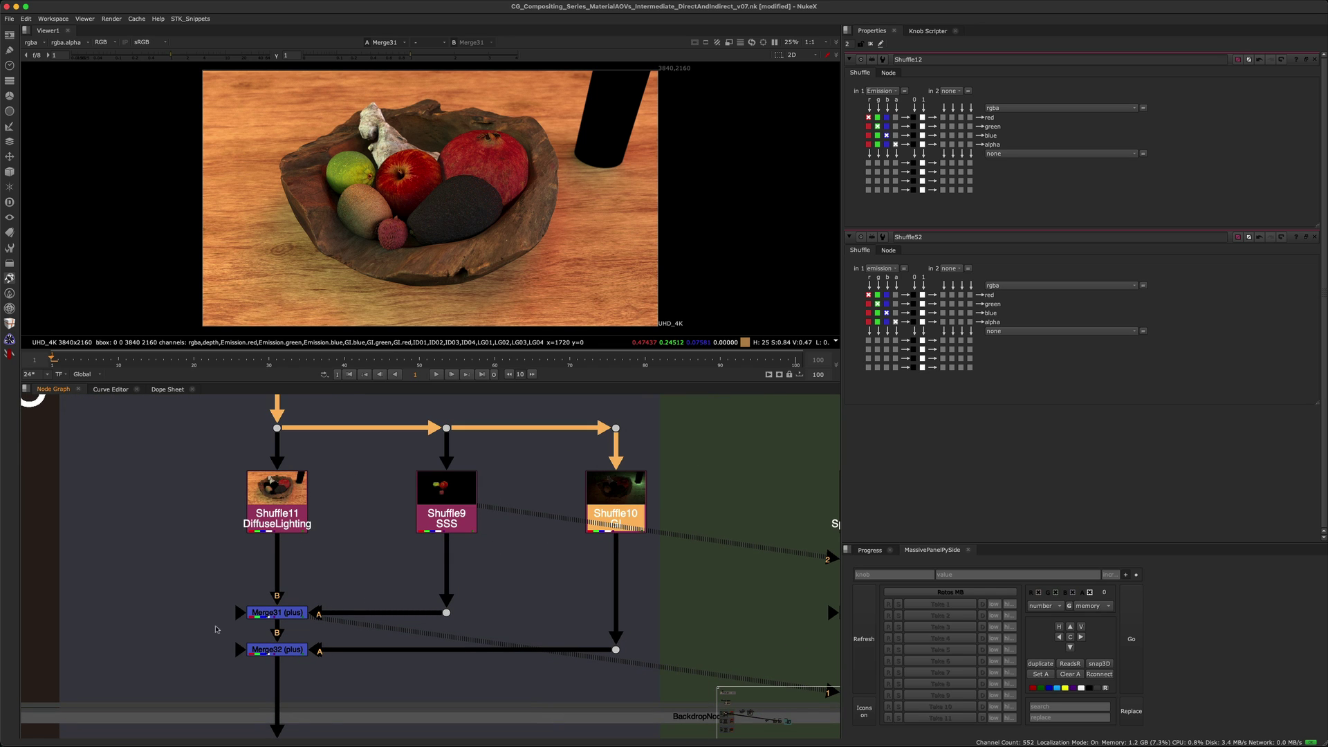
{"action": "left_click_drag", "start_coordinate": [203, 627], "coordinate": [335, 675]}
{"action": "key", "text": "1"}
{"action": "left_click_drag", "start_coordinate": [214, 578], "coordinate": [341, 638]}
{"action": "key", "text": "1"}
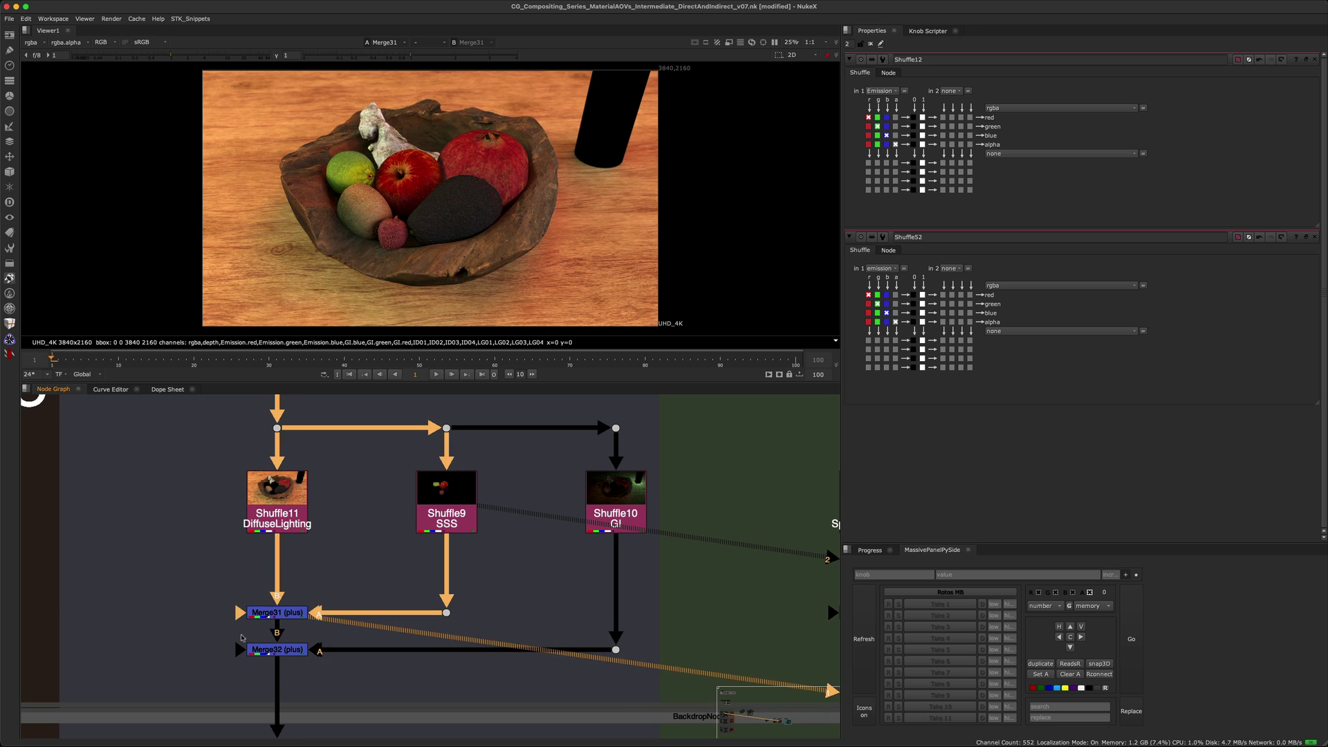
- Compare the diffuse result with and without GI by switching between Merge31 and Merge32 in the viewer
{"action": "key", "text": "2"}
{"action": "key", "text": "1"}
{"action": "key", "text": "2"}
{"action": "key", "text": "1"}
{"action": "key", "text": "2"}
{"action": "key", "text": "1"}
{"action": "key", "text": "2"}
{"action": "key", "text": "1"}
{"action": "key", "text": "2"}
- Compare Merge31 and Merge32 in close-up at the base of the wooden bowl
{"action": "scroll", "coordinate": [377, 276], "scroll_direction": "up", "scroll_amount": 5}
{"action": "middle_click_drag", "start_coordinate": [427, 240], "coordinate": [421, 127]}
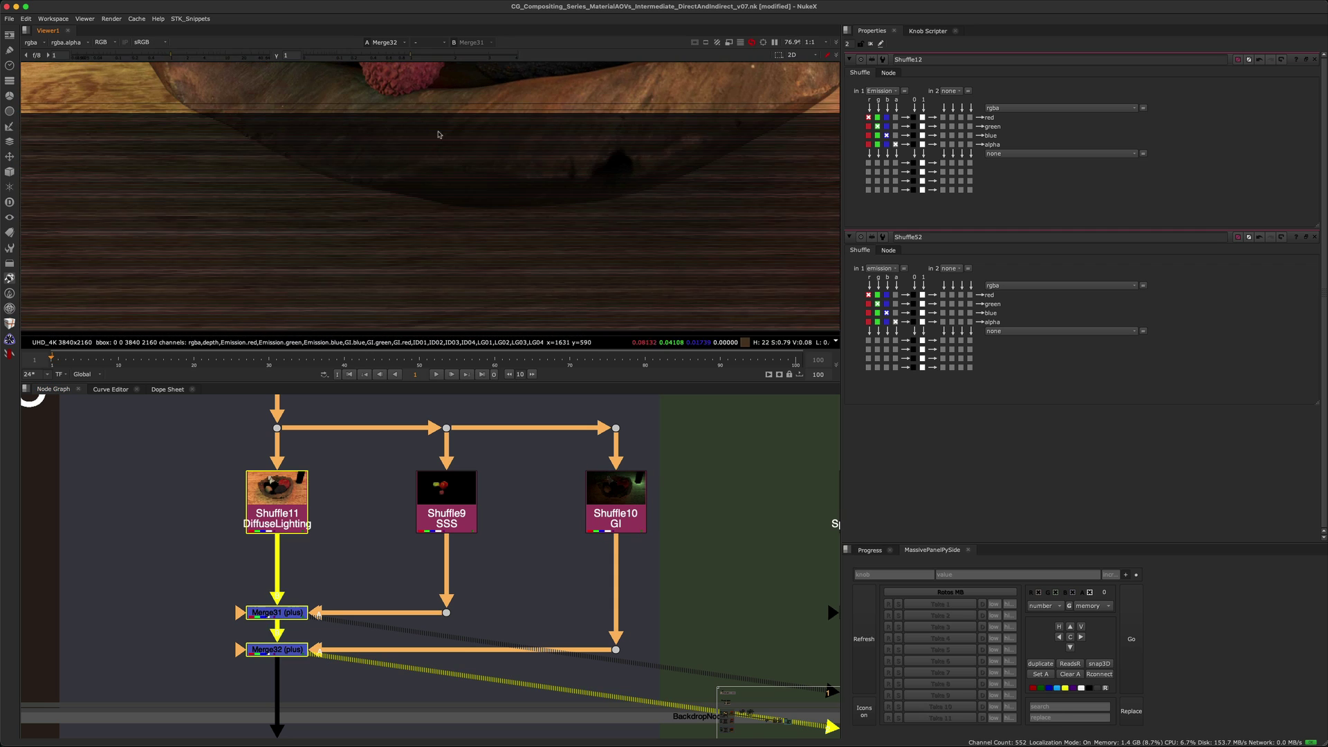
{"action": "scroll", "coordinate": [526, 198], "scroll_direction": "up", "scroll_amount": 3}
{"action": "key", "text": "1"}
{"action": "key", "text": "2"}
{"action": "key", "text": "1"}
{"action": "key", "text": "2"}
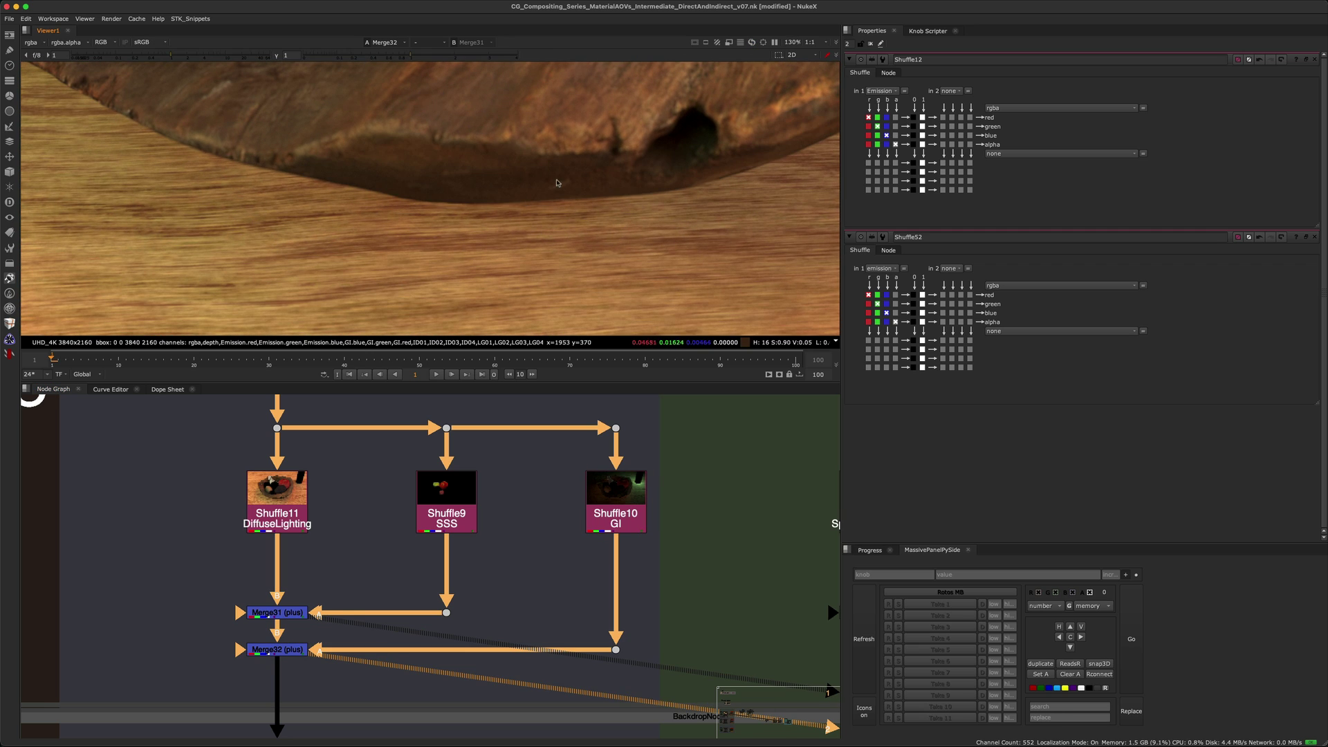
- Compare the two diffuse merges across the rest of the fruit bowl to examine the GI contribution
{"action": "scroll", "coordinate": [515, 211], "scroll_direction": "down", "scroll_amount": 4}
{"action": "key", "text": "1"}
{"action": "key", "text": "2"}
{"action": "key", "text": "1"}
{"action": "key", "text": "2"}
{"action": "middle_click_drag", "start_coordinate": [311, 135], "coordinate": [463, 159]}
{"action": "scroll", "coordinate": [463, 160], "scroll_direction": "up", "scroll_amount": 3}
{"action": "key", "text": "1"}
{"action": "key", "text": "2"}
{"action": "key", "text": "1"}
{"action": "key", "text": "2"}
{"action": "scroll", "coordinate": [597, 151], "scroll_direction": "down", "scroll_amount": 5}
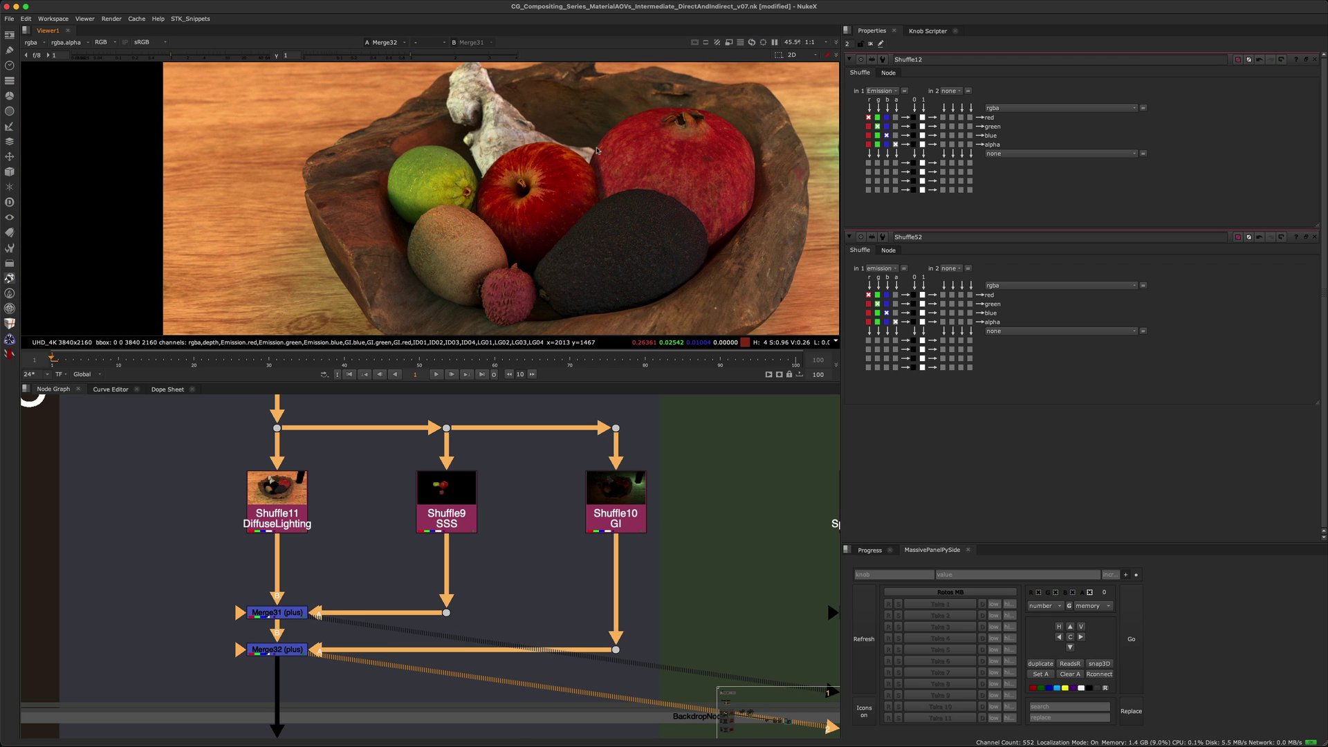
- Locate the Specular group in the Intermediate section and view the SpecularLighting pass from Shuffle8
{"action": "scroll", "coordinate": [447, 501], "scroll_direction": "down", "scroll_amount": 5}
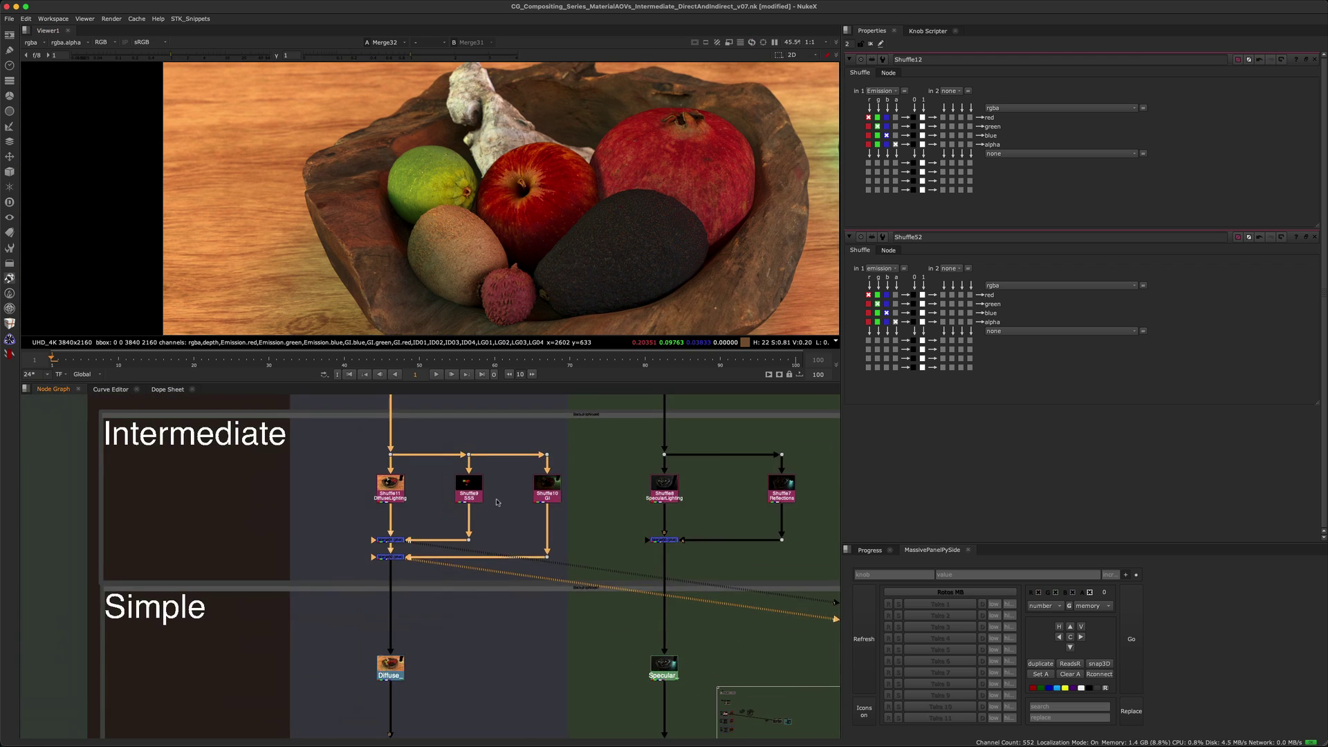
{"action": "scroll", "coordinate": [443, 456], "scroll_direction": "down", "scroll_amount": 3}
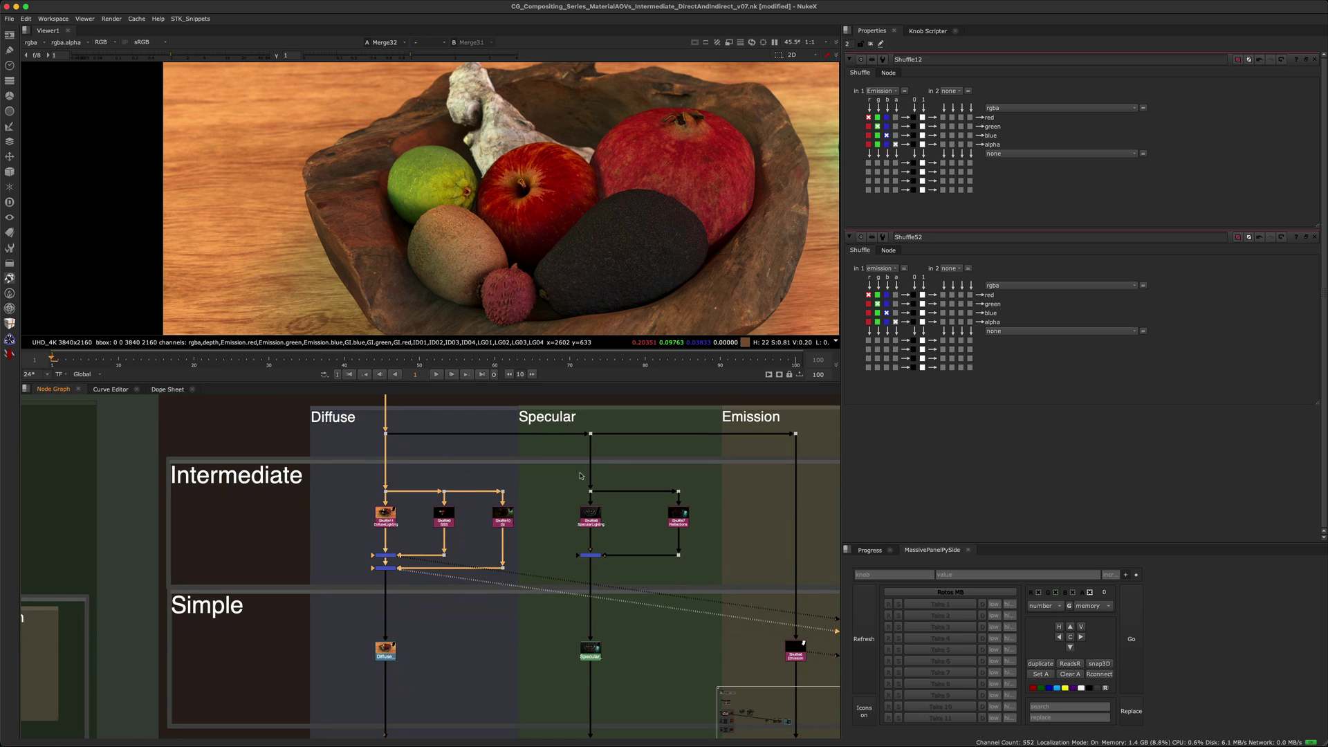
{"action": "scroll", "coordinate": [622, 505], "scroll_direction": "up", "scroll_amount": 3}
{"action": "left_click", "coordinate": [590, 514]}
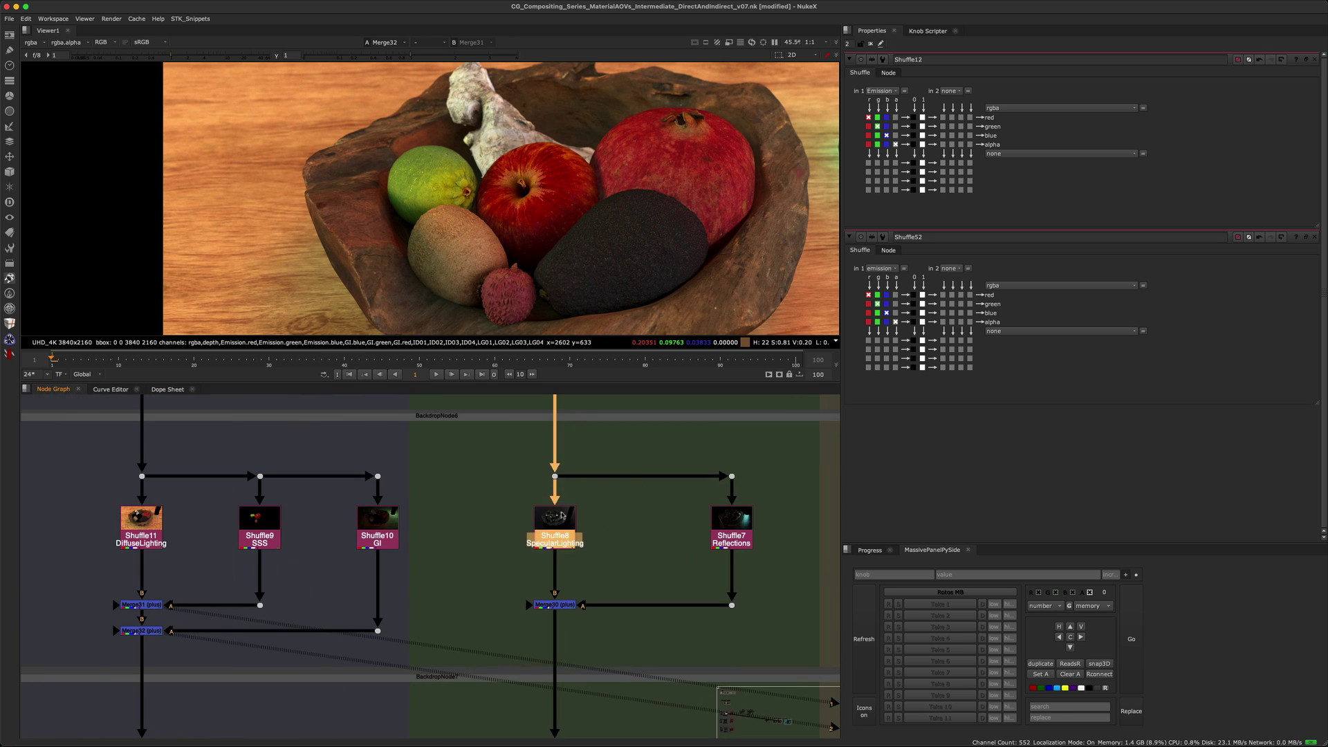
{"action": "key", "text": "1"}
{"action": "middle_click_drag", "start_coordinate": [546, 526], "coordinate": [374, 559]}
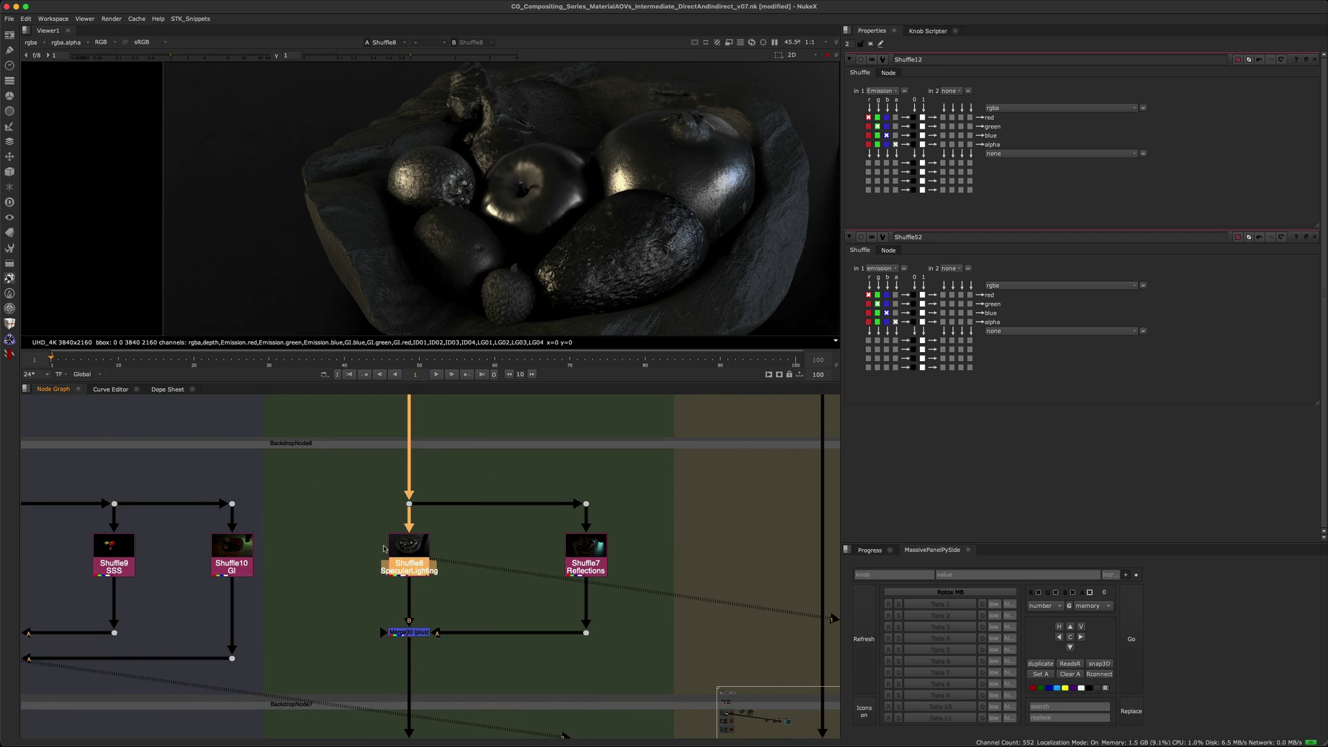
- Examine the highlights on the fruit in the SpecularLighting pass in close-up and then across the whole bowl
{"action": "left_click", "coordinate": [485, 557]}
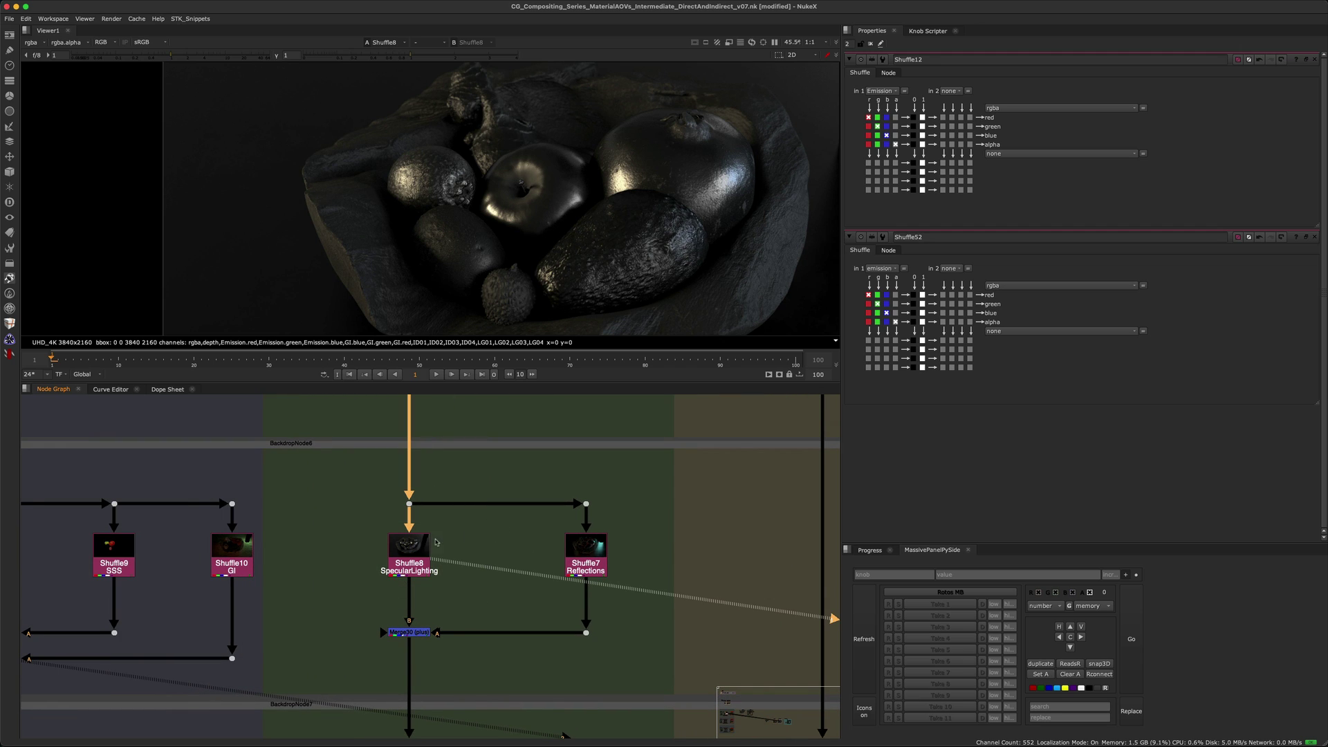
{"action": "key", "text": "super+z"}
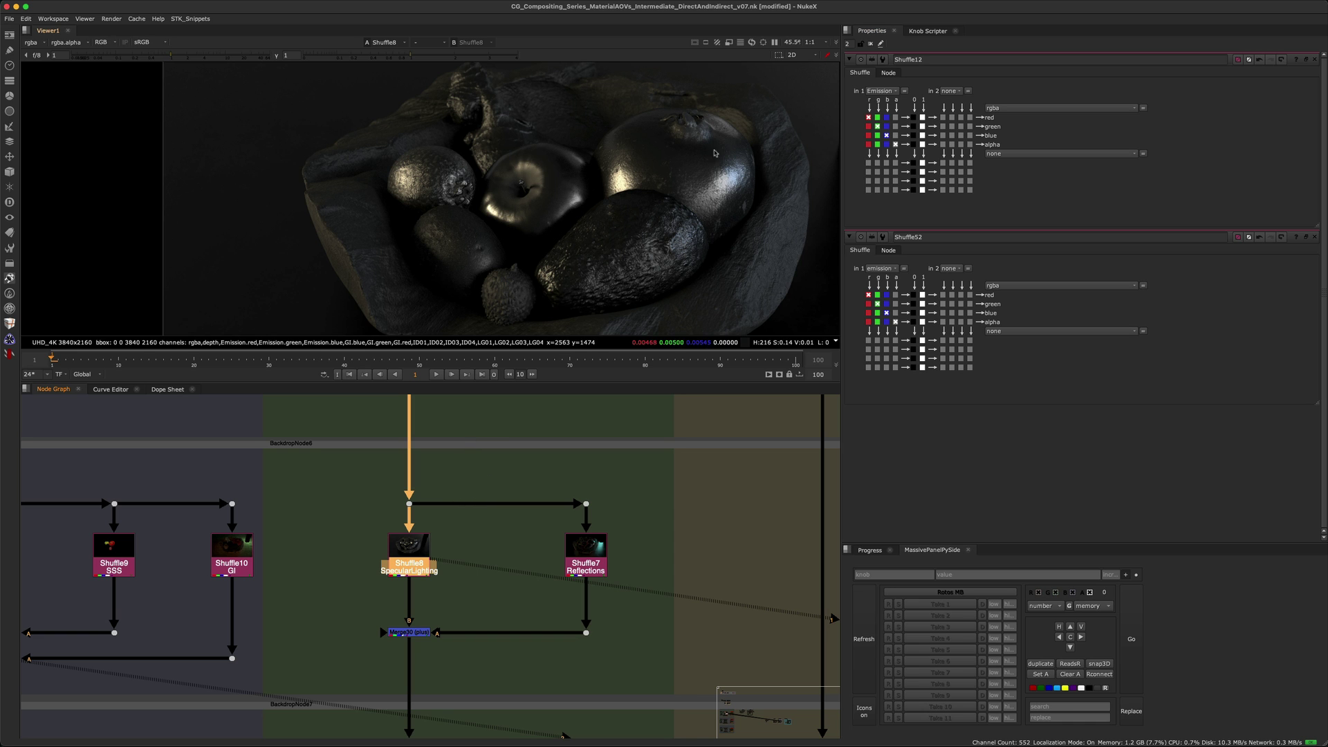
{"action": "scroll", "coordinate": [718, 180], "scroll_direction": "up", "scroll_amount": 3}
{"action": "scroll", "coordinate": [718, 180], "scroll_direction": "up", "scroll_amount": 2}
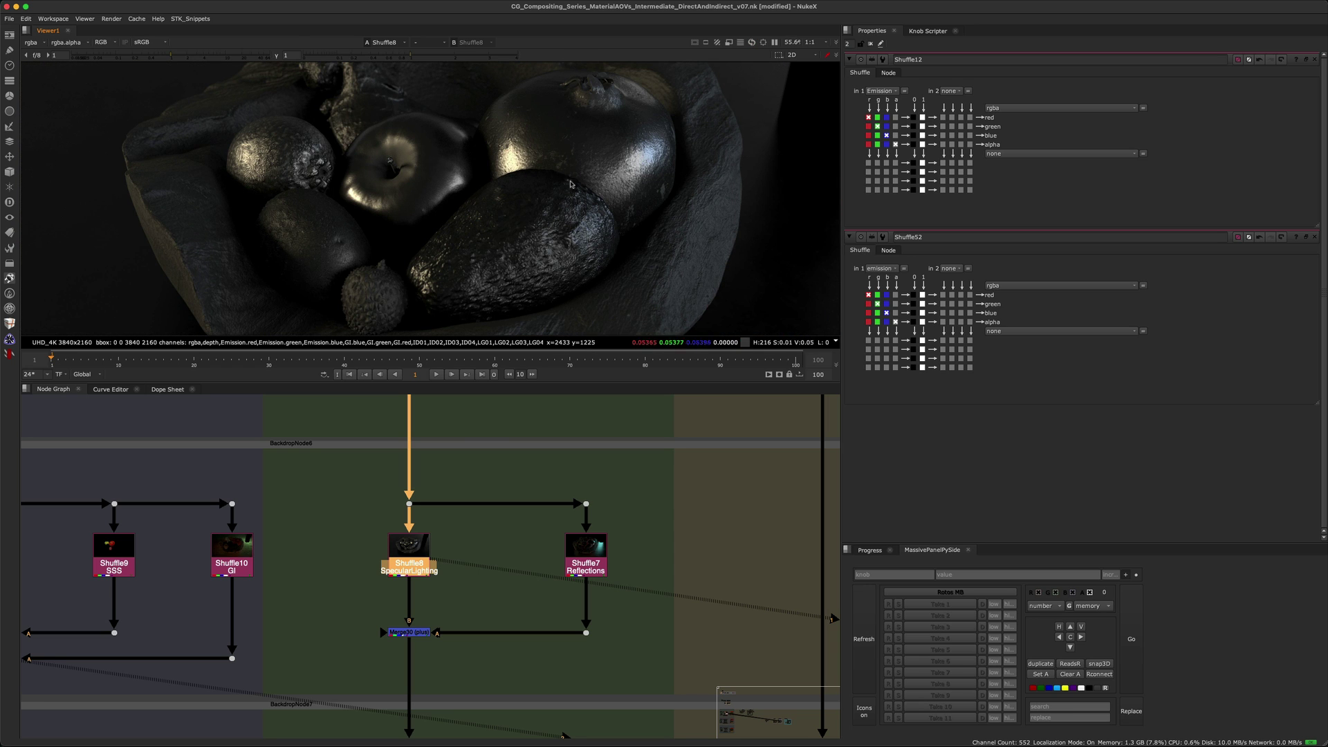
{"action": "scroll", "coordinate": [537, 184], "scroll_direction": "down", "scroll_amount": 3}
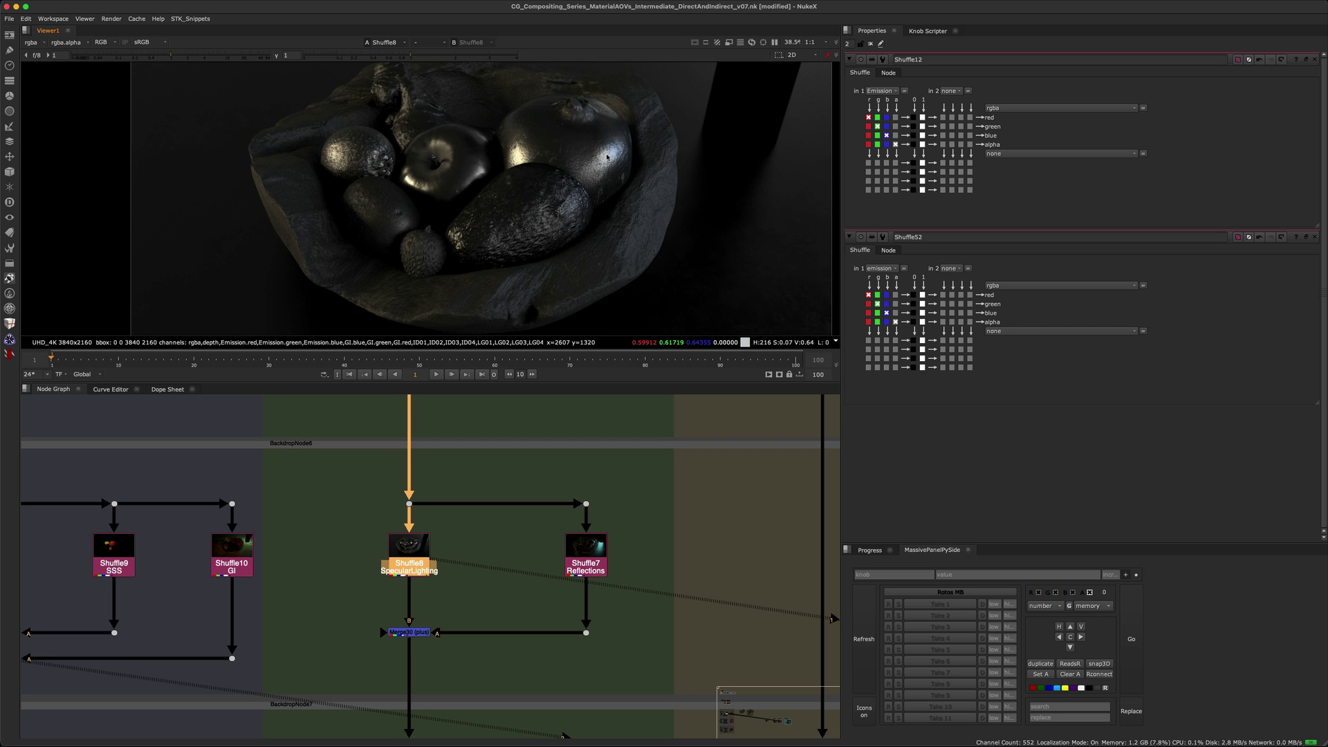
- Locate Shuffle7 in the Specular group and view its Reflections pass
{"action": "left_click_drag", "start_coordinate": [480, 517], "coordinate": [333, 596]}
{"action": "left_click_drag", "start_coordinate": [662, 507], "coordinate": [535, 595]}
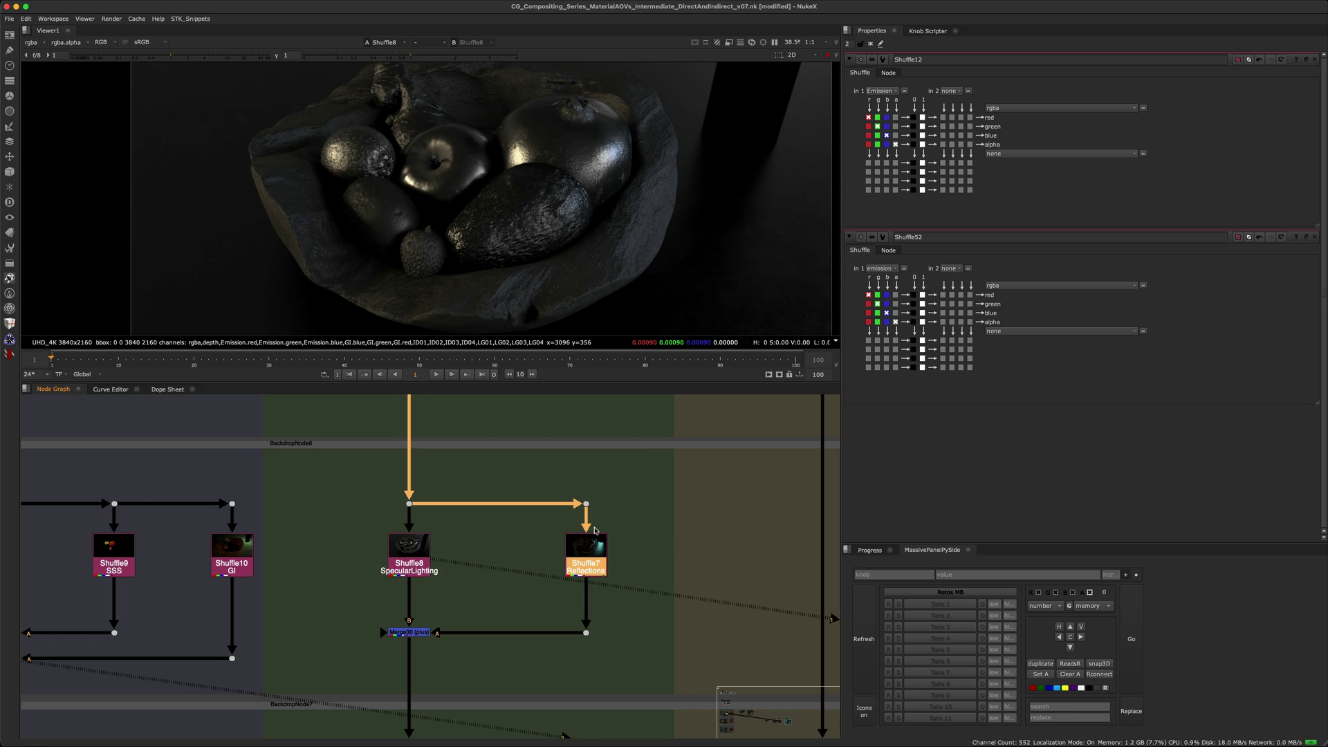
{"action": "scroll", "coordinate": [621, 557], "scroll_direction": "up", "scroll_amount": 3}
{"action": "left_click_drag", "start_coordinate": [686, 498], "coordinate": [484, 554]}
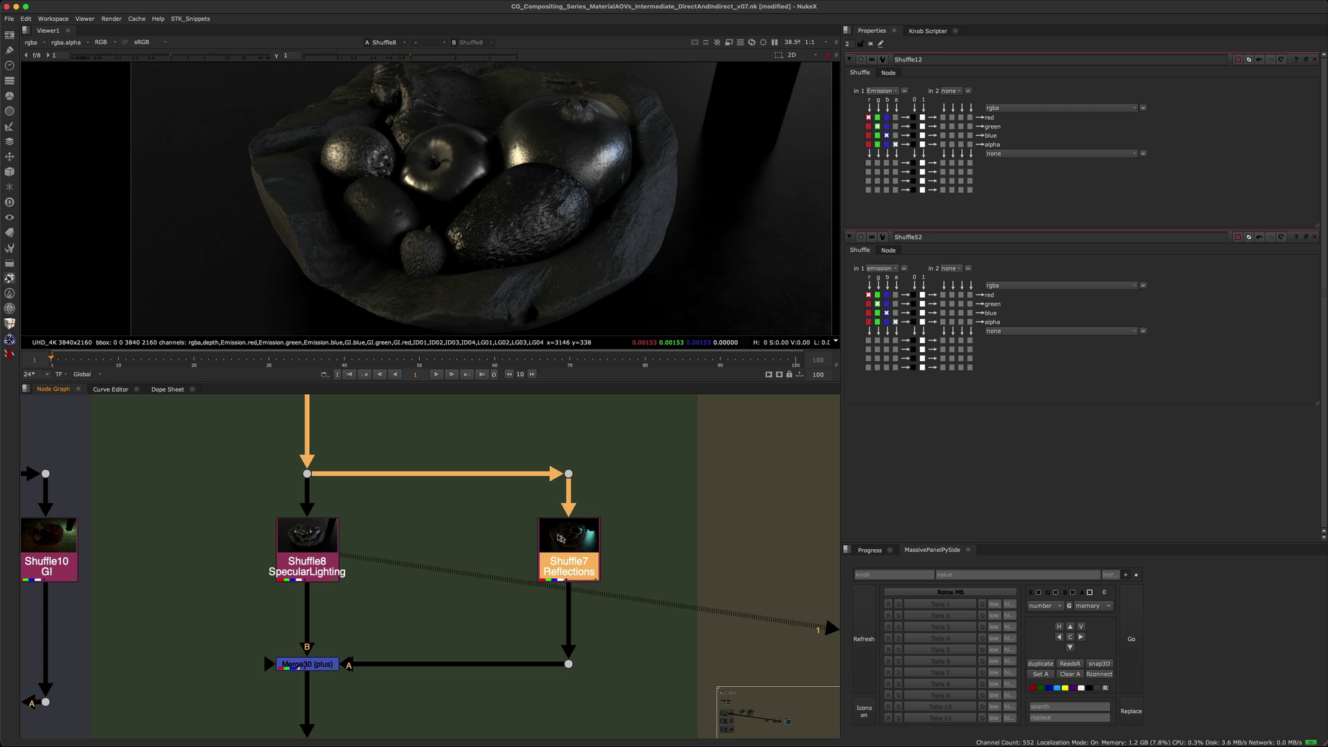
{"action": "key", "text": "2"}
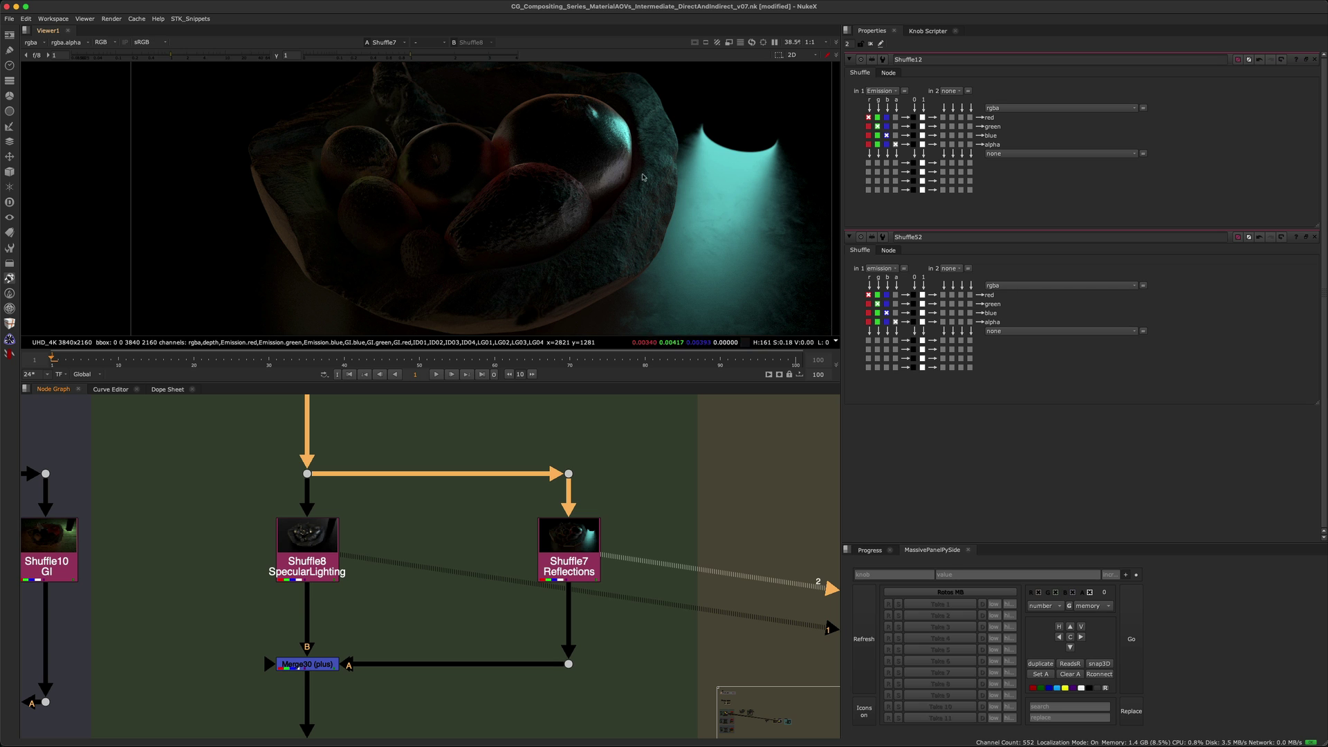
{"action": "middle_click_drag", "start_coordinate": [632, 178], "coordinate": [618, 209]}
- View the beauty render from the dot above SpecularLighting and examine the glowing tube beside the bowl
{"action": "scroll", "coordinate": [334, 499], "scroll_direction": "down", "scroll_amount": 5}
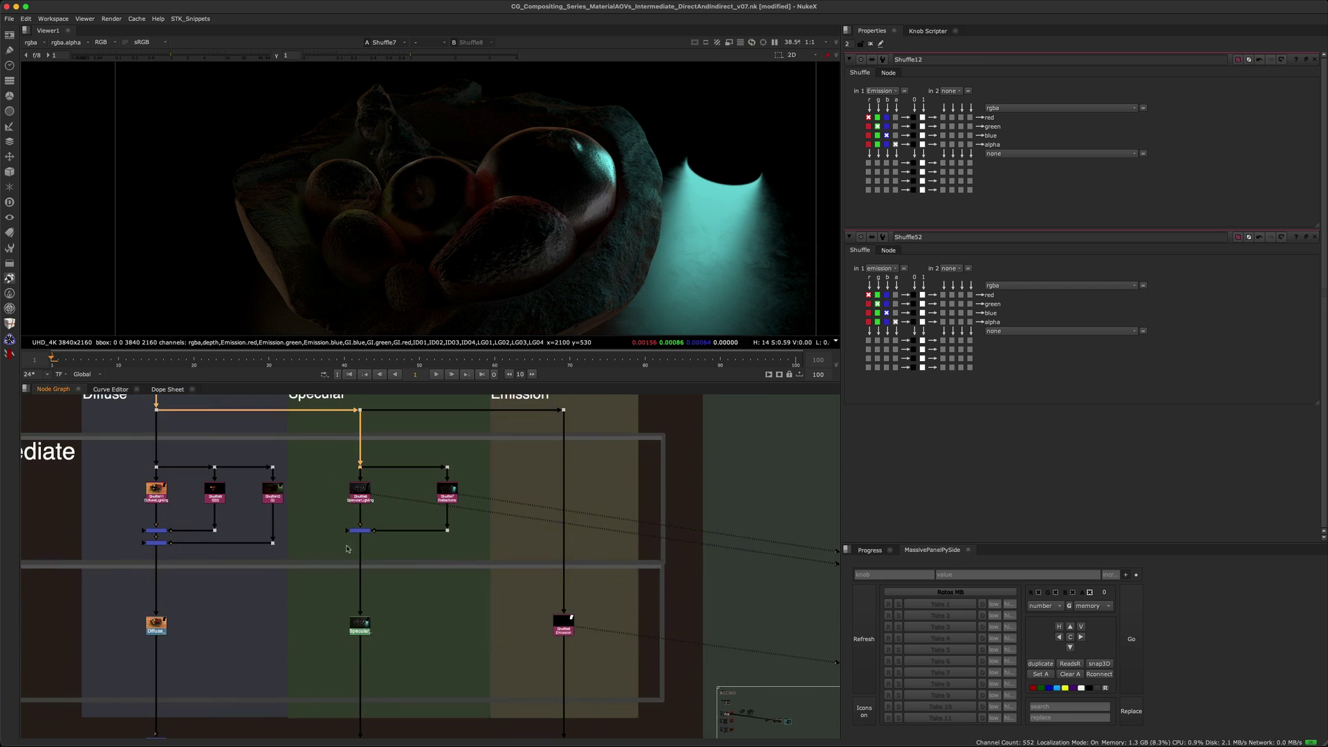
{"action": "key", "text": "1"}
{"action": "middle_click_drag", "start_coordinate": [690, 152], "coordinate": [578, 220]}
{"action": "scroll", "coordinate": [620, 179], "scroll_direction": "down", "scroll_amount": 3}
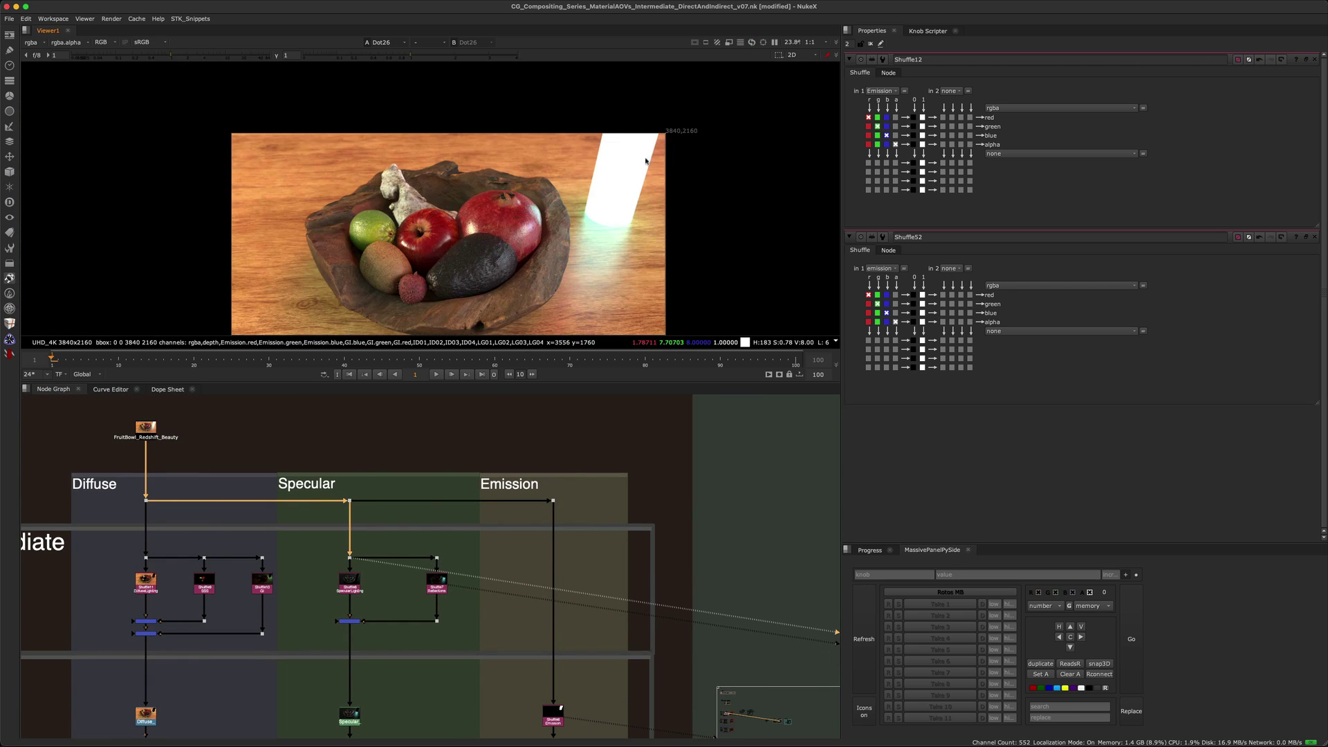
{"action": "scroll", "coordinate": [620, 179], "scroll_direction": "up", "scroll_amount": 3}
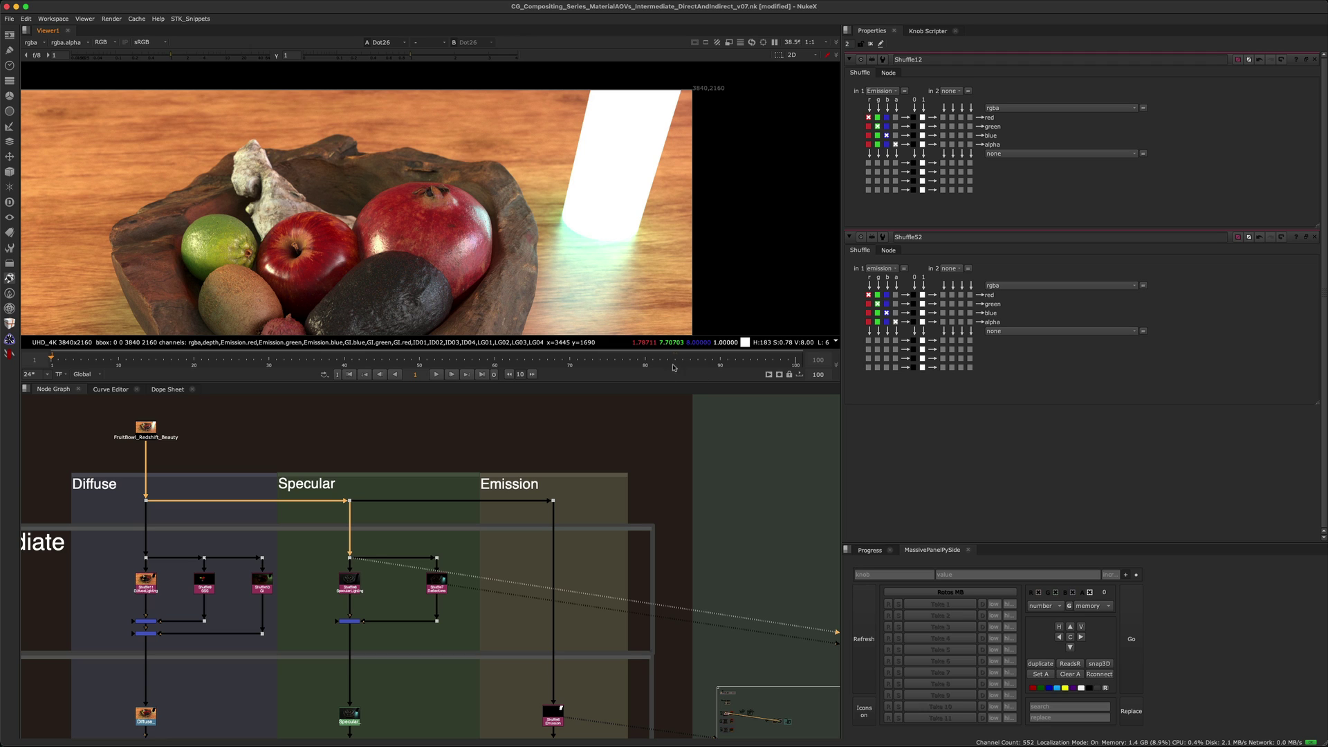
{"action": "scroll", "coordinate": [398, 578], "scroll_direction": "up", "scroll_amount": 4}
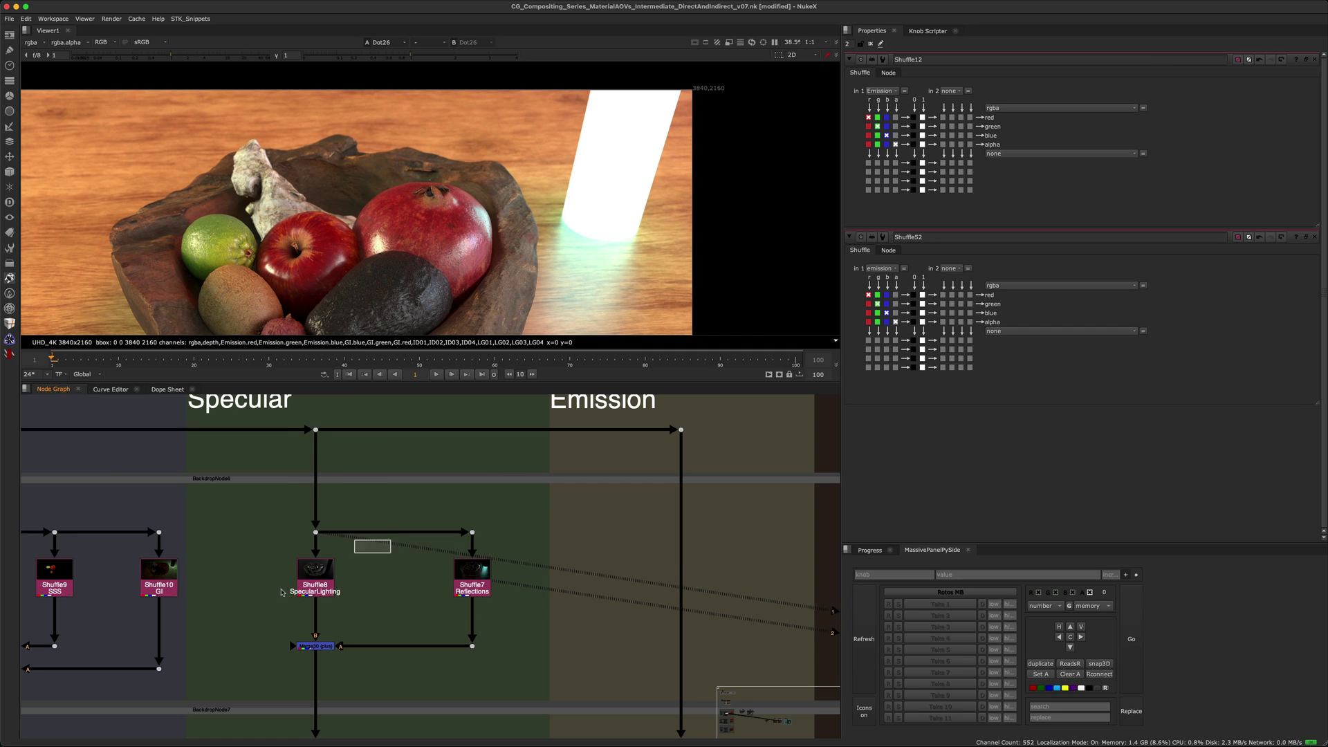
- Return to the SpecularLighting pass in the viewer and bring the specular nodes into close view
{"action": "left_click", "coordinate": [321, 583]}
{"action": "key", "text": "1"}
{"action": "left_click", "coordinate": [395, 474]}
{"action": "scroll", "coordinate": [288, 600], "scroll_direction": "up", "scroll_amount": 4}
{"action": "left_click_drag", "start_coordinate": [264, 483], "coordinate": [412, 623]}
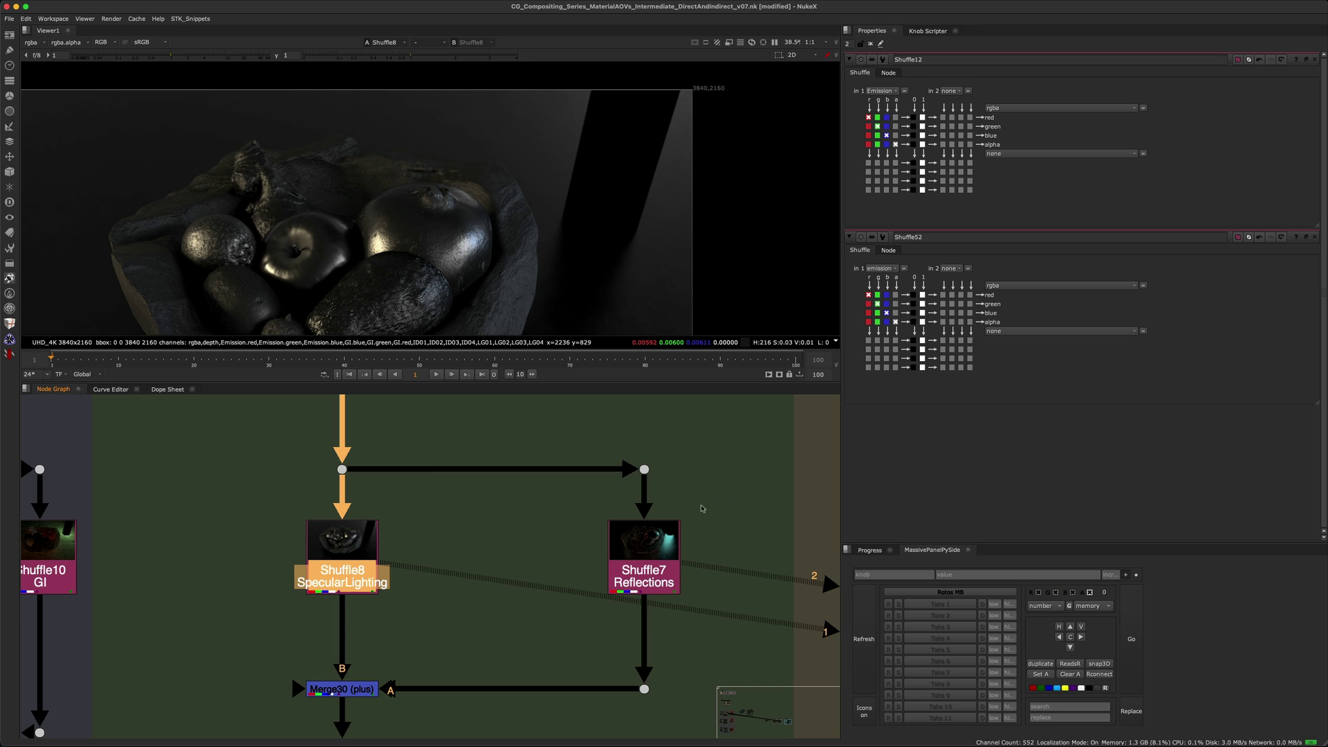
- View the Reflections pass full screen and inspect where the apple and pomegranate meet
{"action": "left_click", "coordinate": [669, 534]}
{"action": "key", "text": "1"}
{"action": "middle_click_drag", "start_coordinate": [696, 542], "coordinate": [663, 493]}
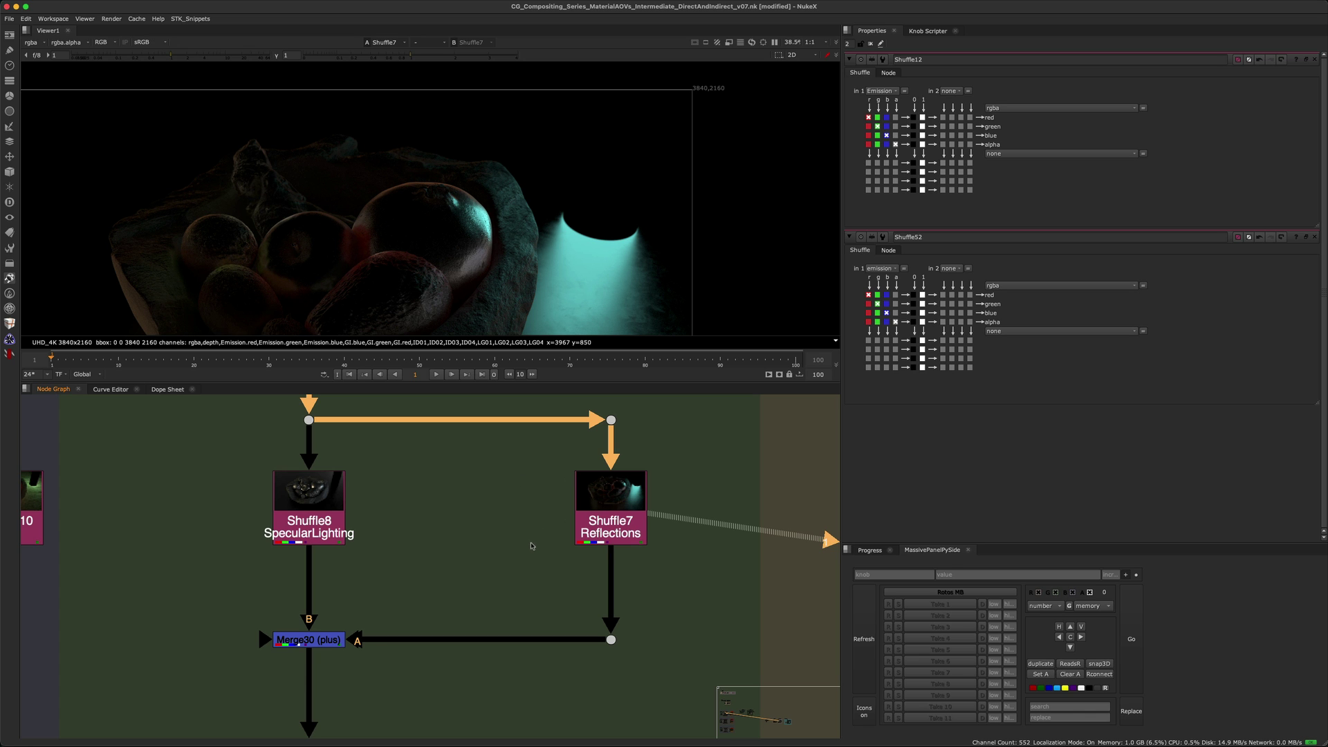
{"action": "key", "text": "space"}
{"action": "scroll", "coordinate": [608, 228], "scroll_direction": "up", "scroll_amount": 4}
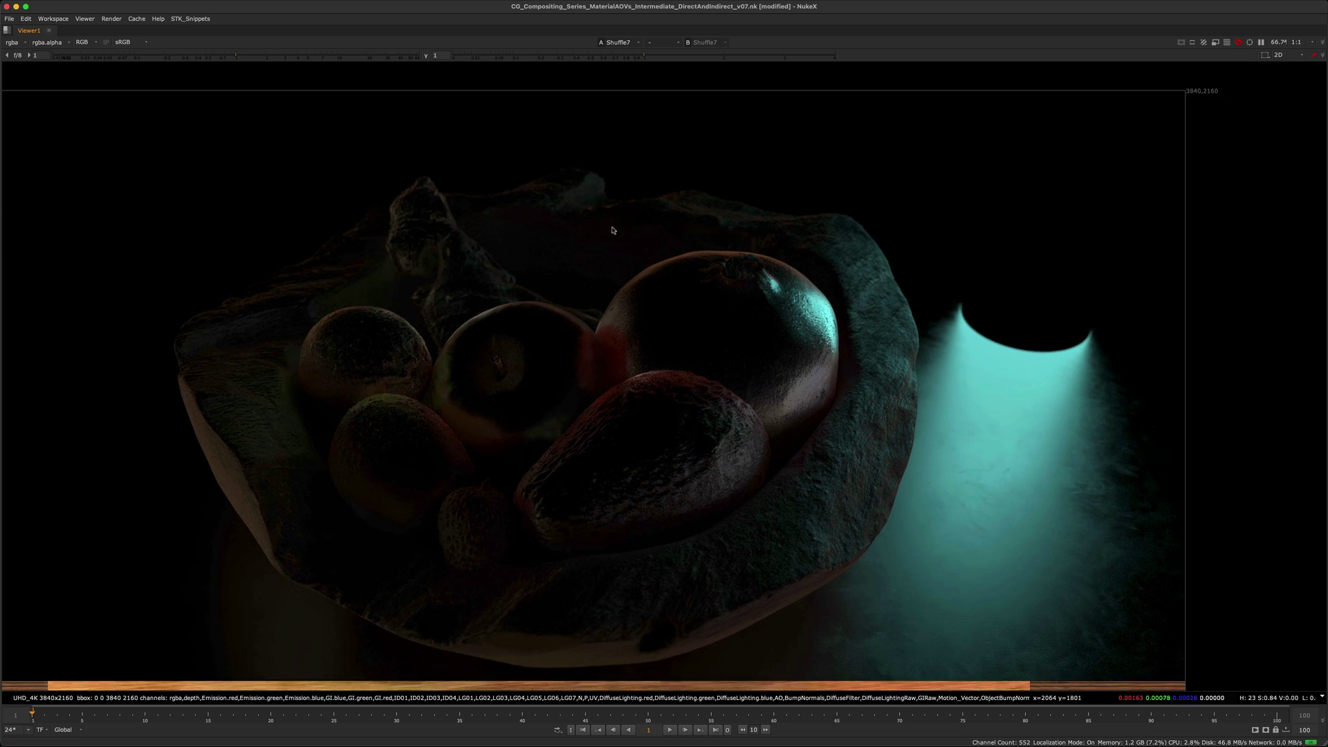
{"action": "scroll", "coordinate": [529, 406], "scroll_direction": "up", "scroll_amount": 5}
{"action": "middle_click_drag", "start_coordinate": [723, 252], "coordinate": [718, 293]}
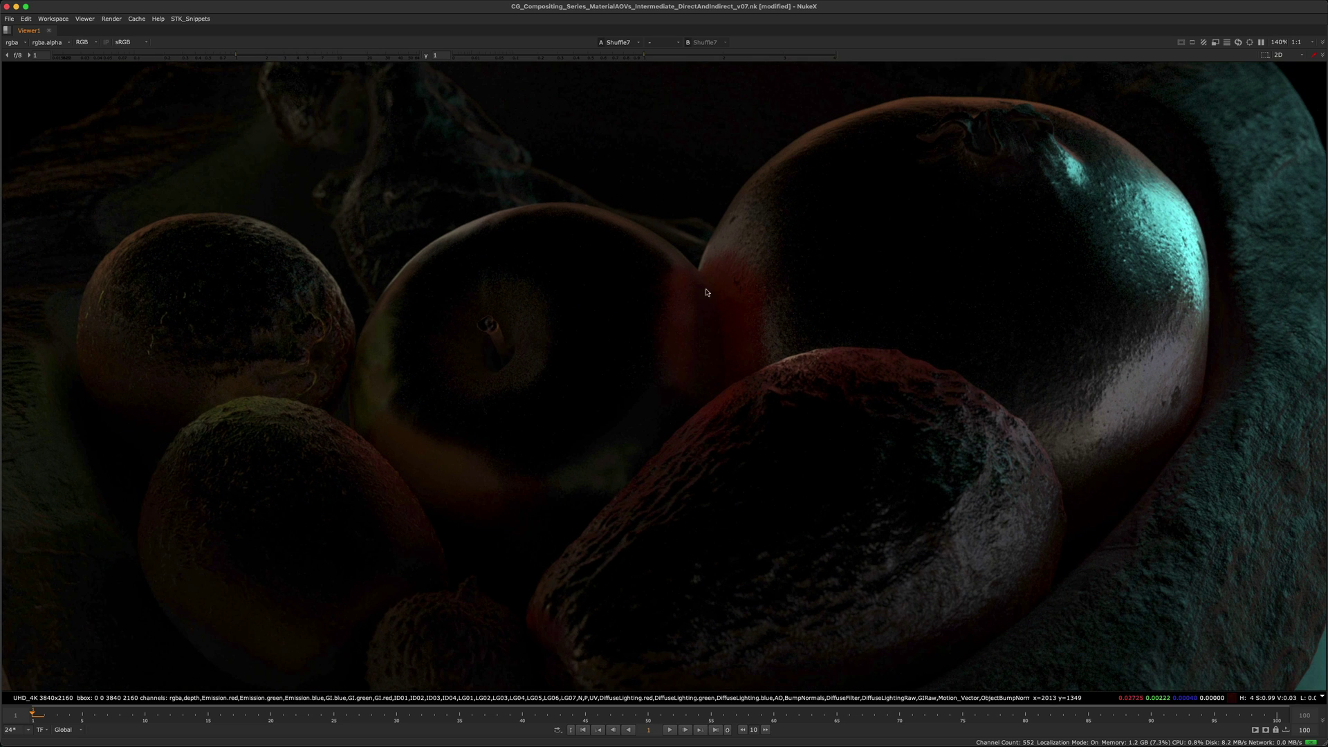
- Examine the Reflections pass across the avocado, the bowl's rim and underside, and the lit tabletop
{"action": "middle_click_drag", "start_coordinate": [845, 324], "coordinate": [588, 242]}
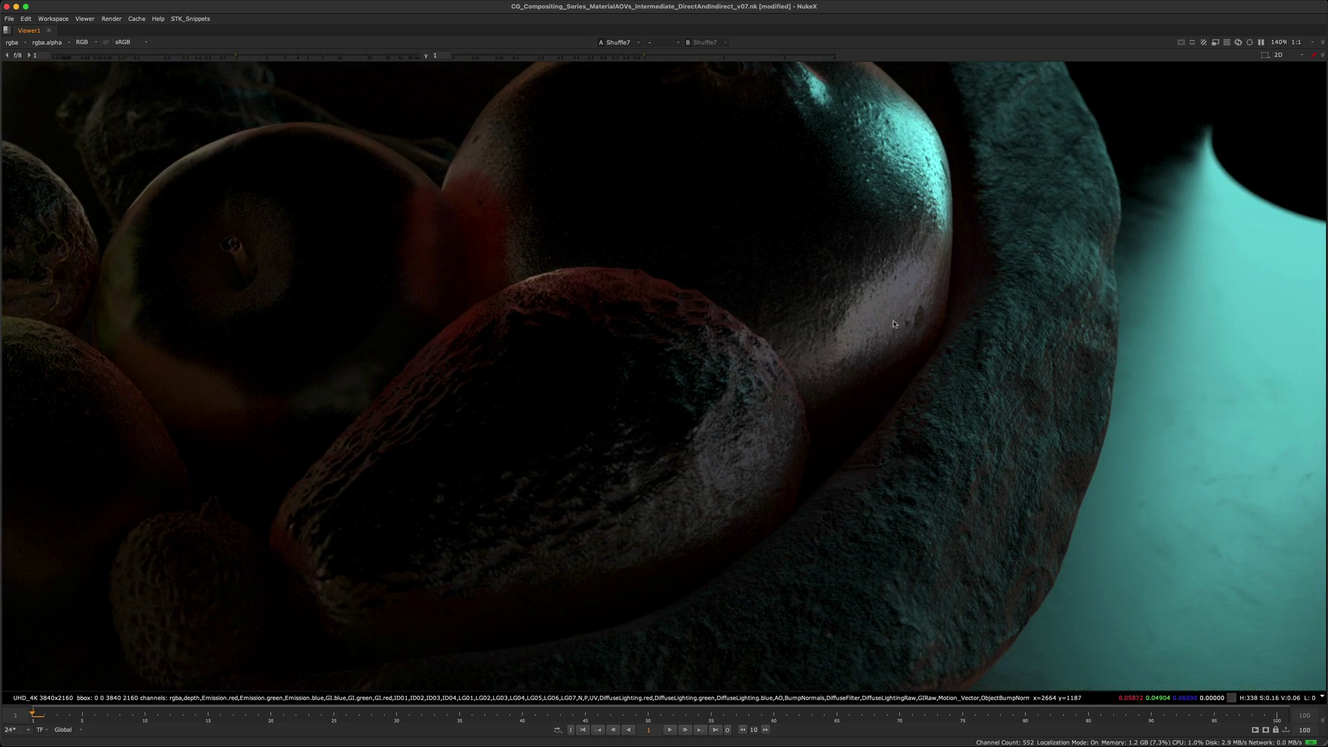
{"action": "middle_click_drag", "start_coordinate": [643, 433], "coordinate": [839, 385]}
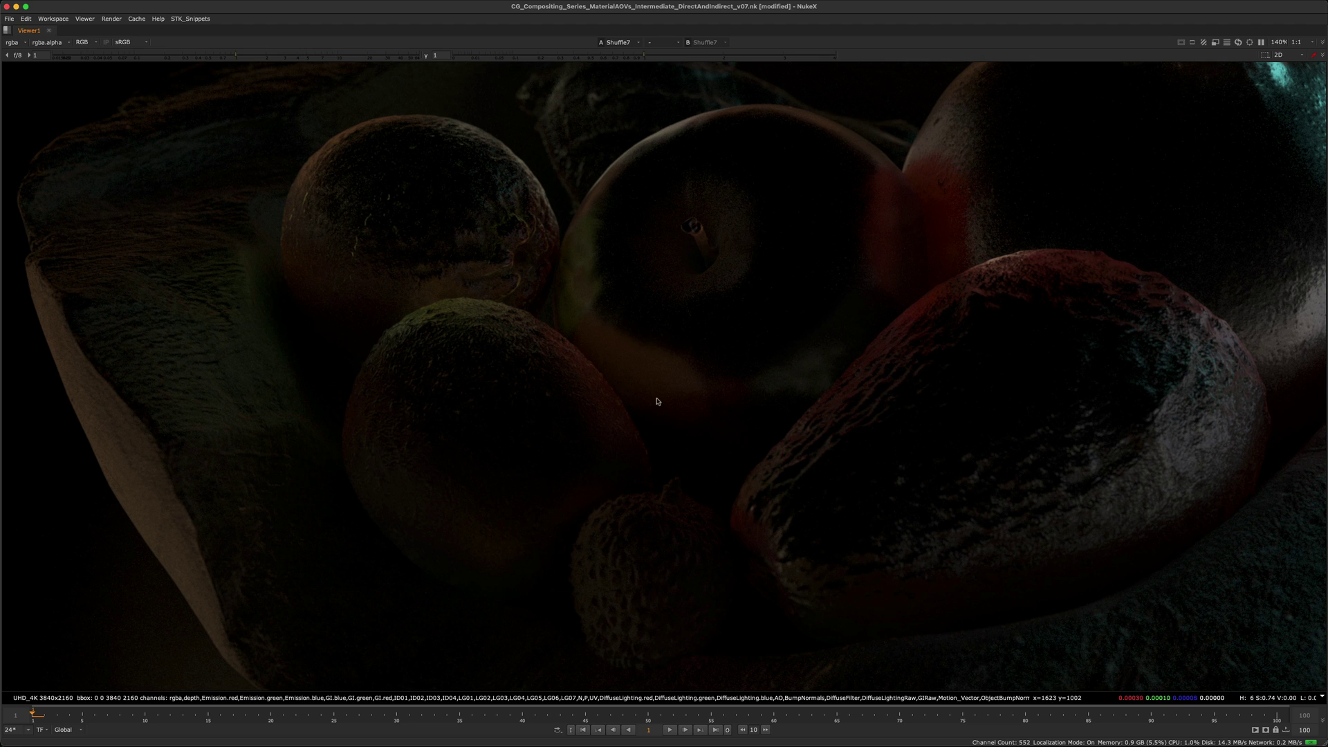
{"action": "middle_click_drag", "start_coordinate": [648, 609], "coordinate": [689, 461]}
{"action": "scroll", "coordinate": [702, 398], "scroll_direction": "down", "scroll_amount": 5}
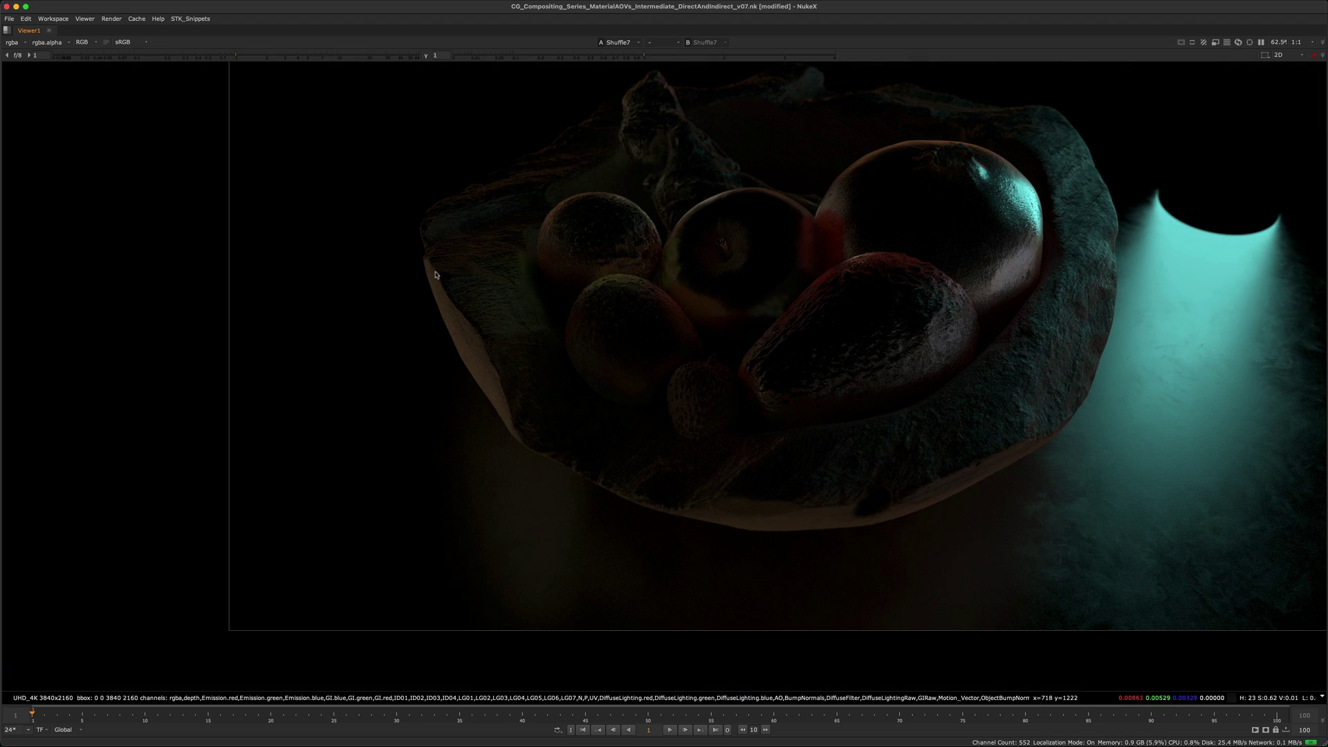
{"action": "scroll", "coordinate": [460, 277], "scroll_direction": "up", "scroll_amount": 2}
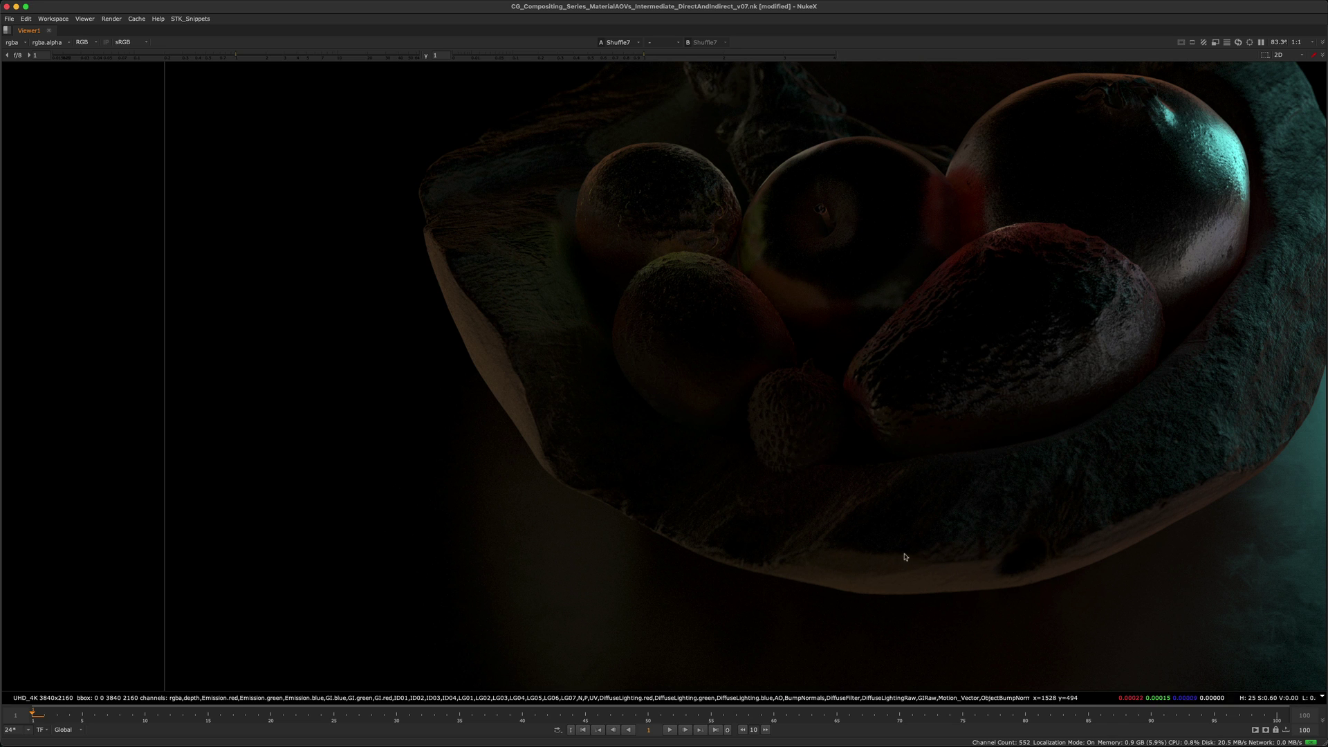
{"action": "middle_click_drag", "start_coordinate": [951, 381], "coordinate": [719, 354]}
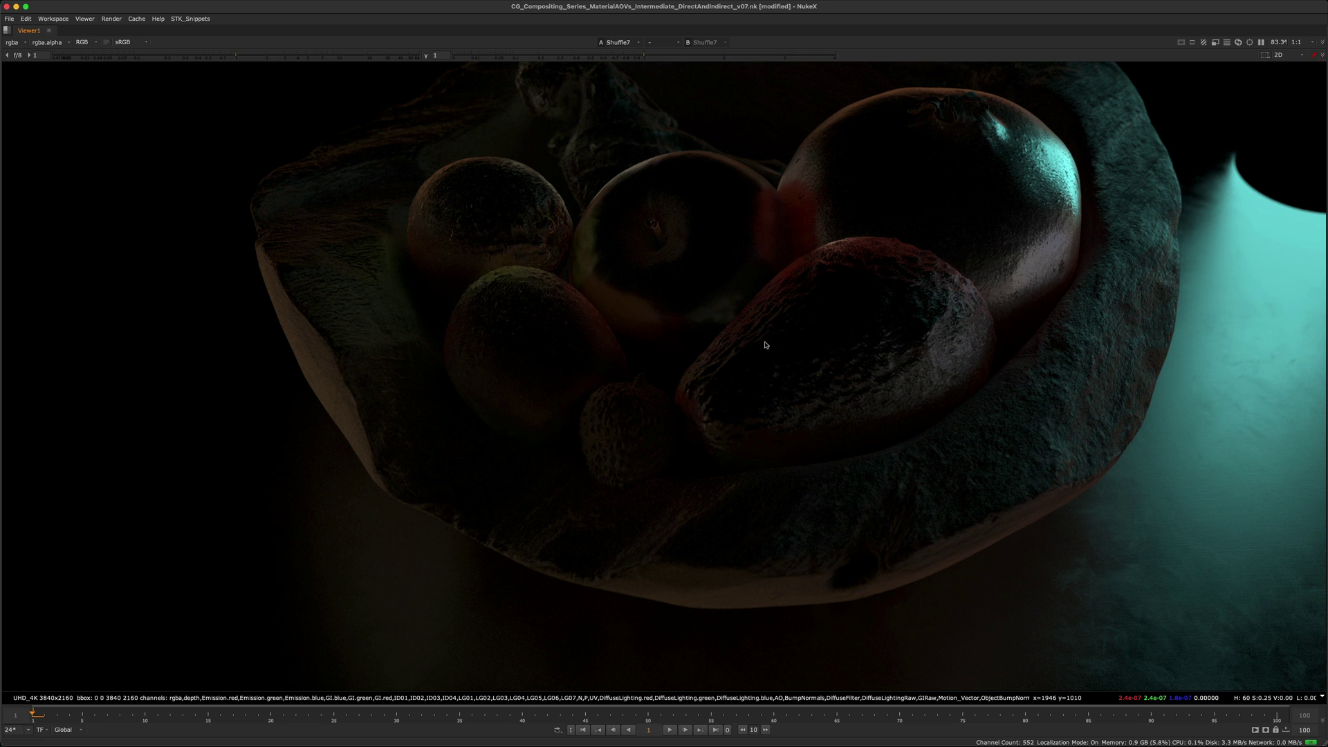
{"action": "middle_click_drag", "start_coordinate": [1039, 309], "coordinate": [773, 409]}
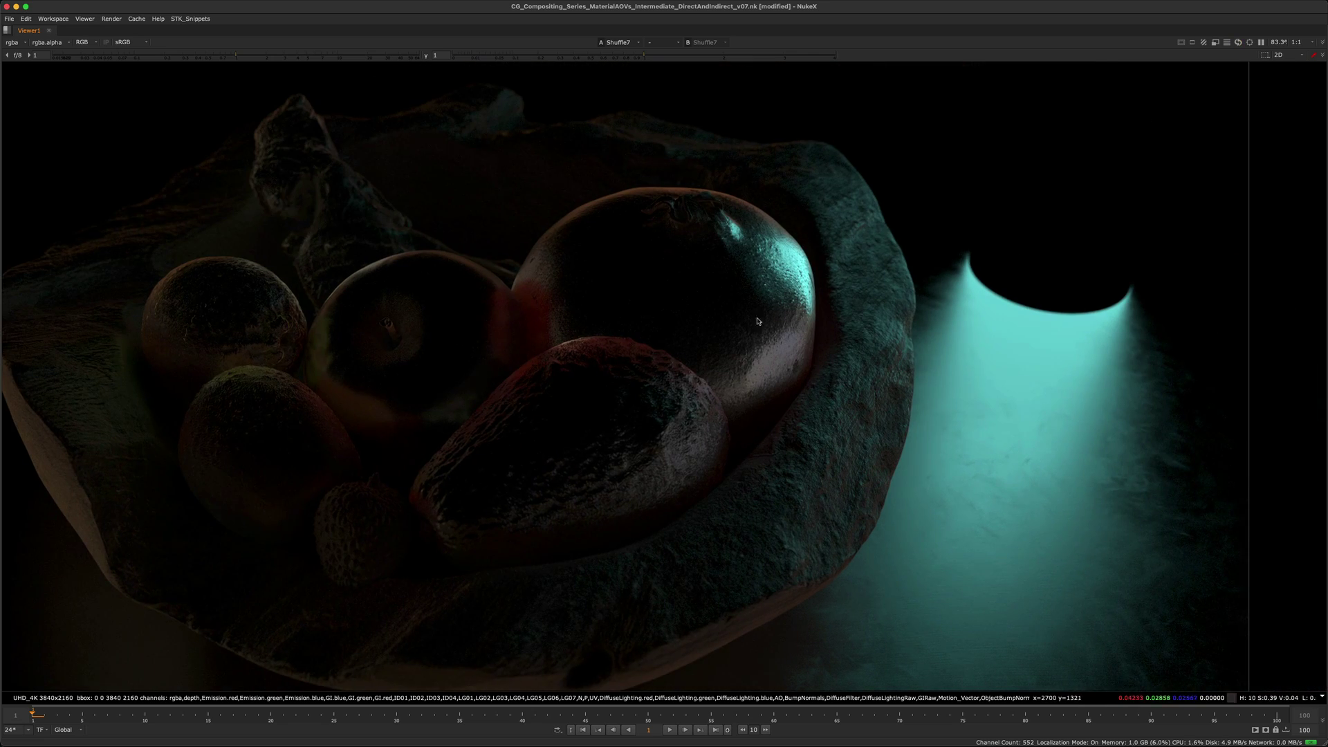
{"action": "scroll", "coordinate": [779, 321], "scroll_direction": "down", "scroll_amount": 3}
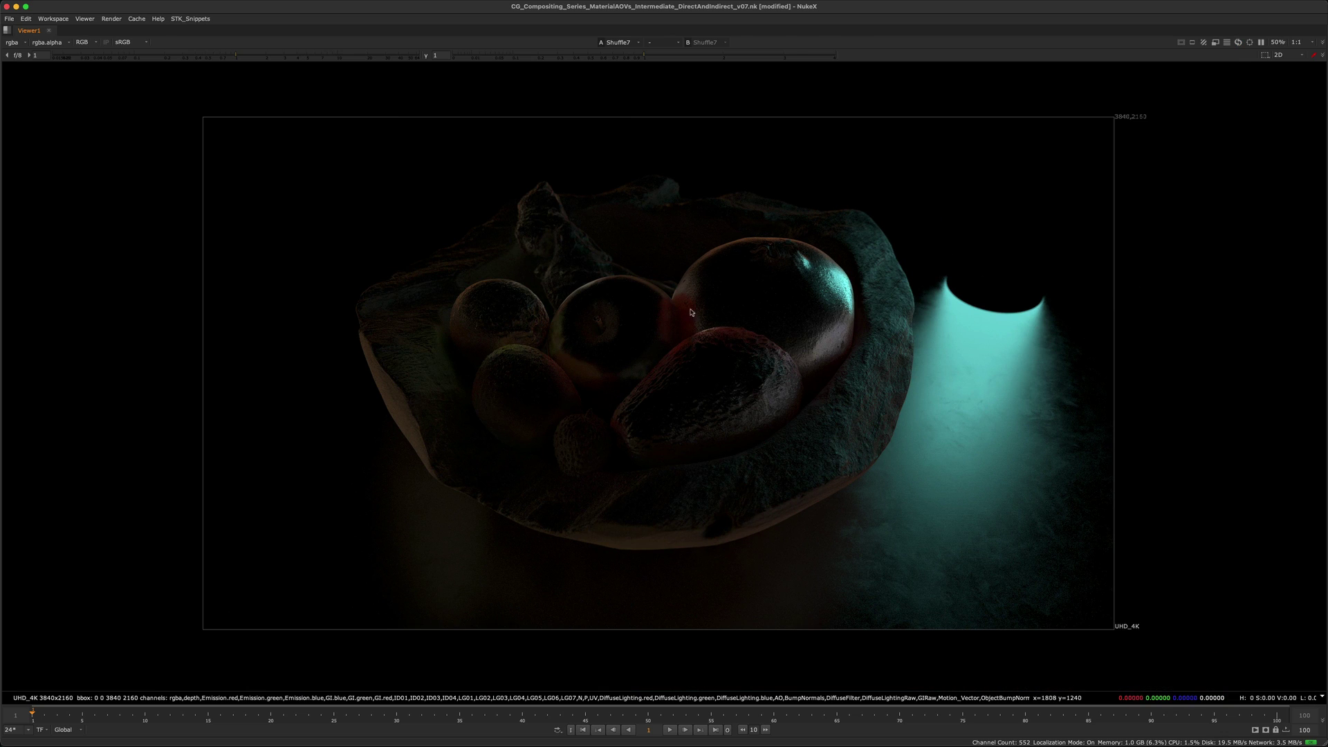
- Leave the full-screen viewer and compare SpecularLighting and Reflections by switching repeatedly between Shuffle8 and Shuffle7
{"action": "key", "text": "space"}
{"action": "middle_click_drag", "start_coordinate": [257, 624], "coordinate": [446, 637]}
{"action": "middle_click_drag", "start_coordinate": [592, 526], "coordinate": [544, 518]}
{"action": "scroll", "coordinate": [586, 531], "scroll_direction": "up", "scroll_amount": 3}
{"action": "left_click_drag", "start_coordinate": [760, 486], "coordinate": [566, 585]}
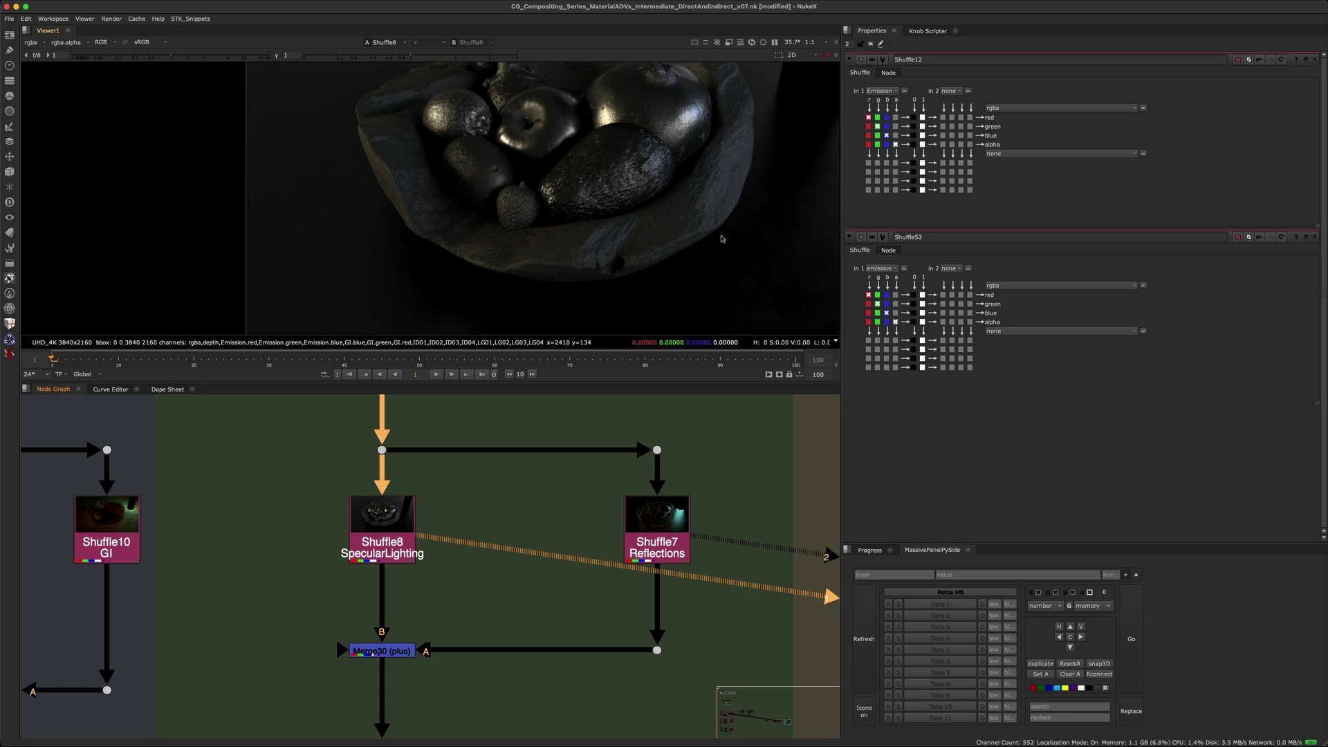
{"action": "left_click_drag", "start_coordinate": [724, 475], "coordinate": [465, 627]}
{"action": "left_click", "coordinate": [493, 607]}
{"action": "key", "text": "2"}
{"action": "key", "text": "1"}
{"action": "key", "text": "2"}
{"action": "key", "text": "1"}
{"action": "key", "text": "2"}
{"action": "key", "text": "1"}
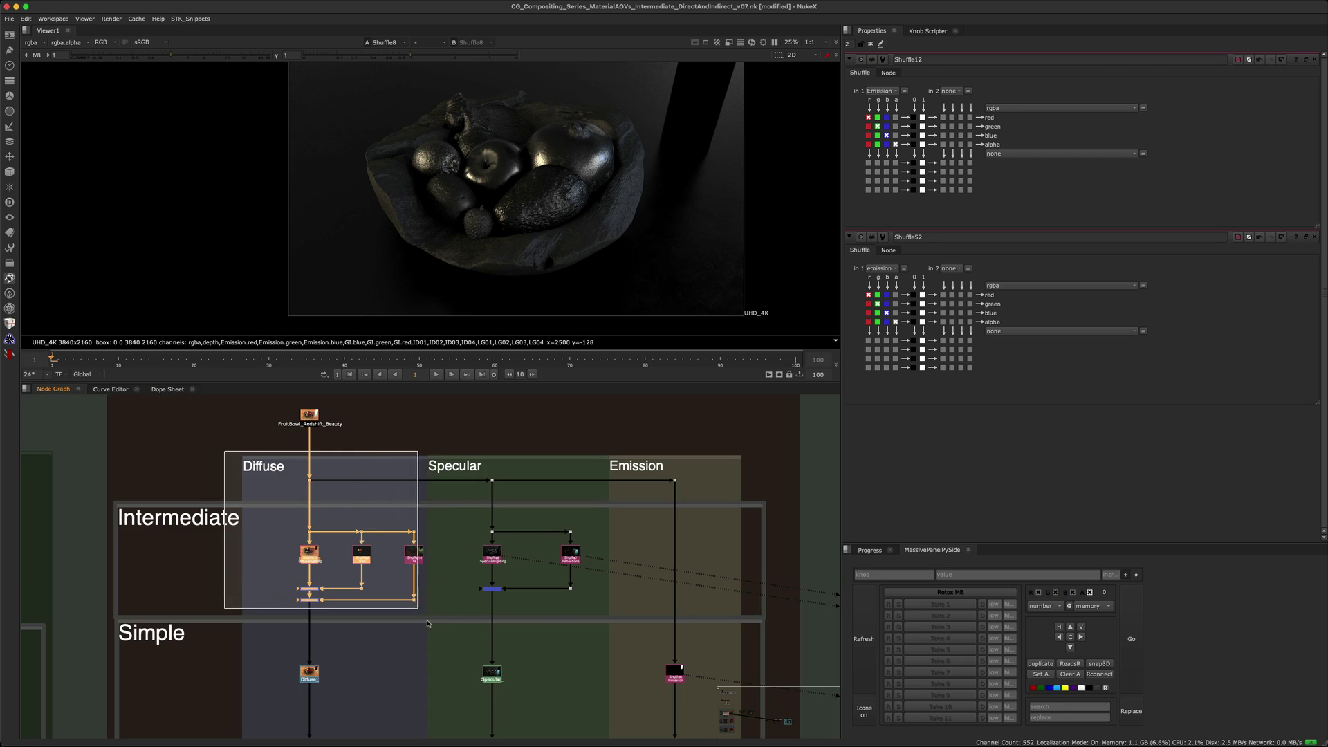
- Select the Specular column's nodes across the Intermediate and Simple sections to trace how they connect
{"action": "left_click_drag", "start_coordinate": [426, 623], "coordinate": [437, 723]}
{"action": "left_click_drag", "start_coordinate": [425, 432], "coordinate": [635, 723]}
{"action": "middle_click_drag", "start_coordinate": [519, 636], "coordinate": [425, 568]}
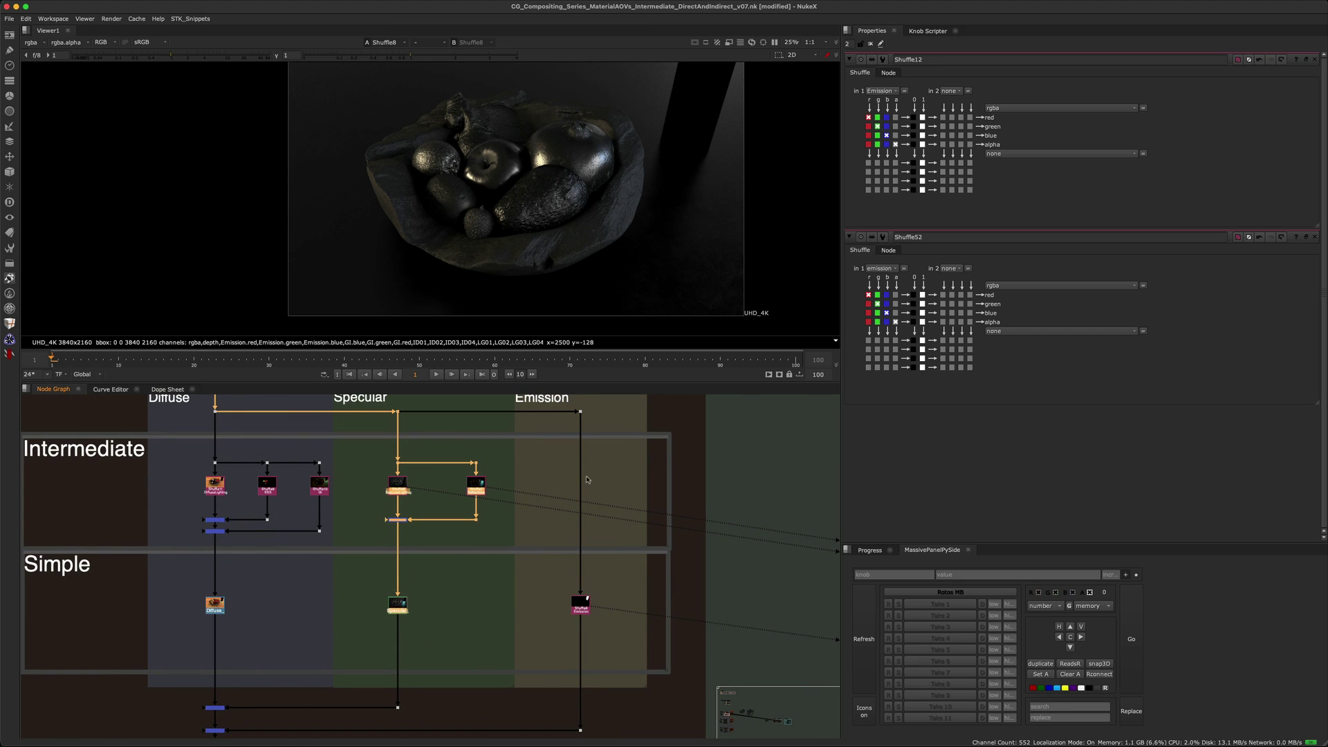
{"action": "scroll", "coordinate": [593, 487], "scroll_direction": "up", "scroll_amount": 2}
{"action": "middle_click_drag", "start_coordinate": [587, 490], "coordinate": [546, 551]}
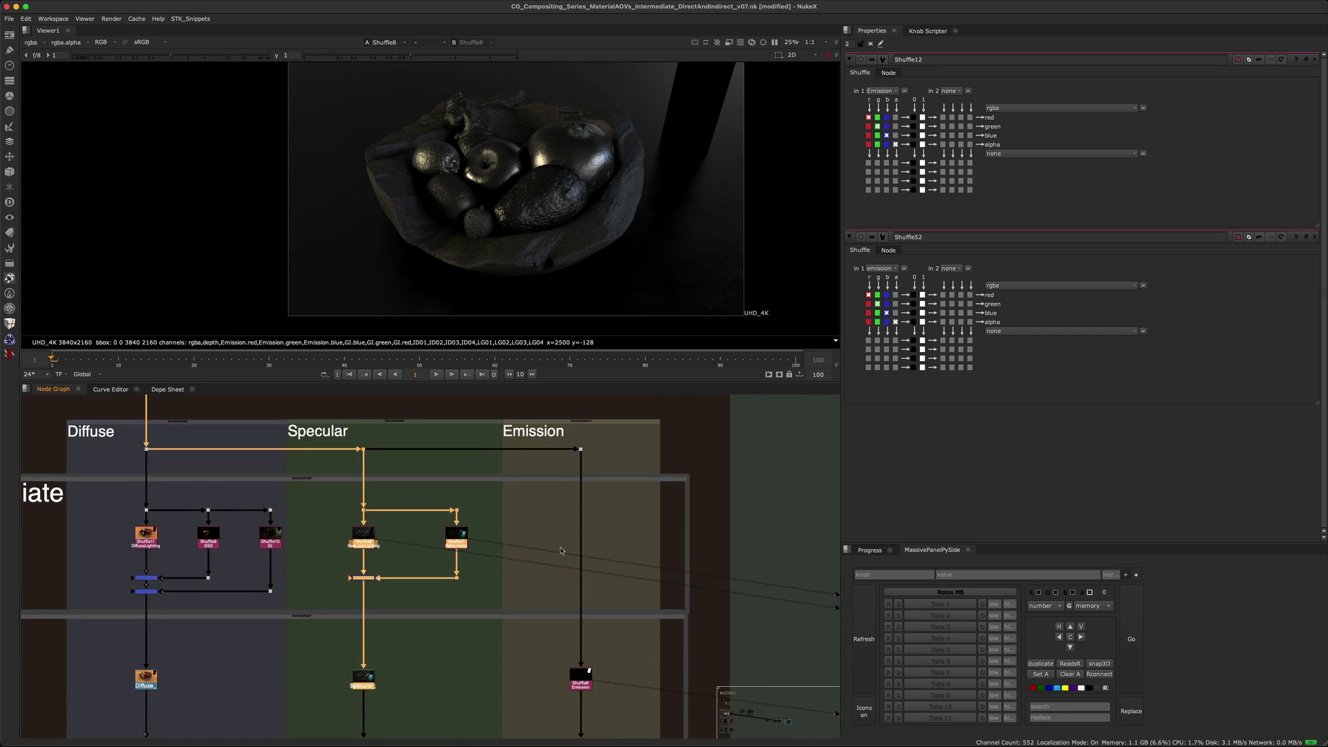
- Select the Diffuse and Specular nodes together in the Simple section
{"action": "middle_click_drag", "start_coordinate": [582, 592], "coordinate": [598, 506]}
{"action": "middle_click_drag", "start_coordinate": [329, 559], "coordinate": [442, 538]}
{"action": "left_click_drag", "start_coordinate": [251, 541], "coordinate": [764, 607]}
{"action": "scroll", "coordinate": [315, 600], "scroll_direction": "up", "scroll_amount": 2}
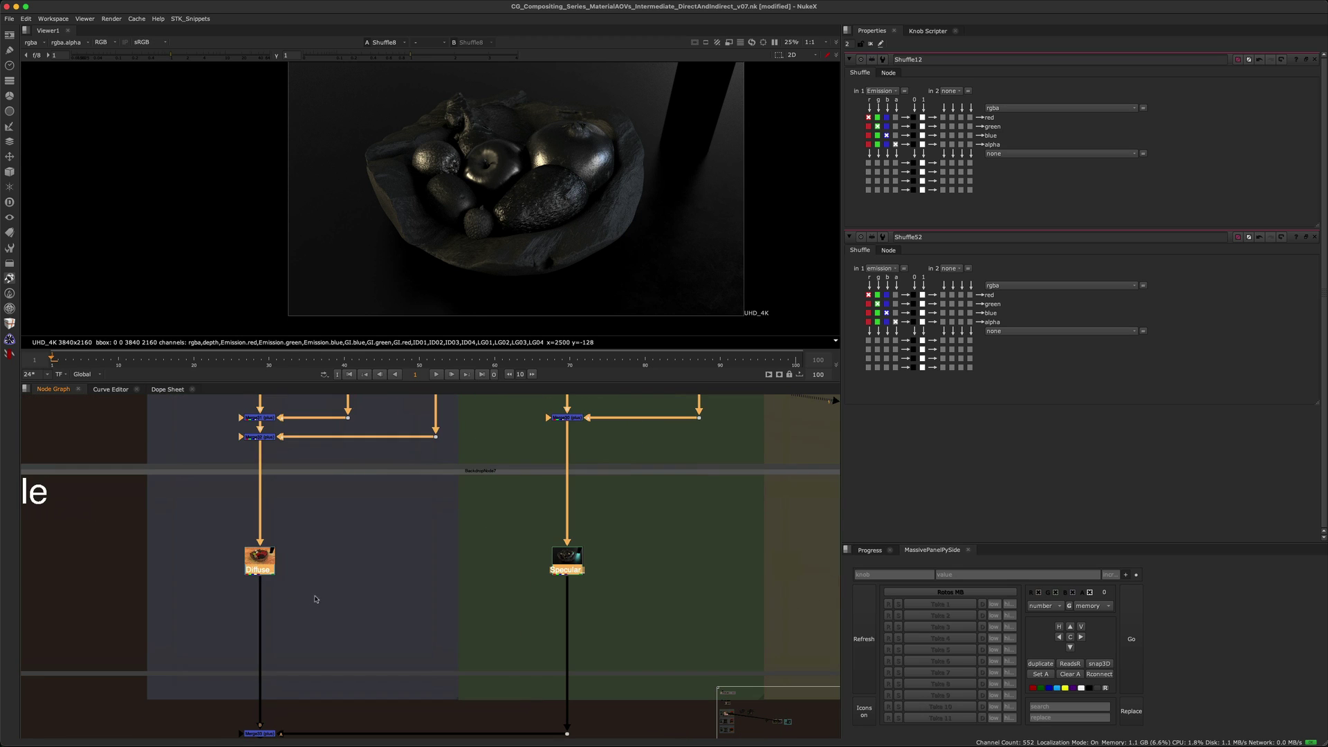
- View the Diffuse node from the Simple section and disable Merge32 to take GI out of it
{"action": "left_click", "coordinate": [260, 559]}
{"action": "key", "text": "1"}
{"action": "middle_click_drag", "start_coordinate": [359, 525], "coordinate": [396, 674]}
{"action": "scroll", "coordinate": [344, 589], "scroll_direction": "up", "scroll_amount": 2}
{"action": "middle_click_drag", "start_coordinate": [296, 674], "coordinate": [325, 587]}
{"action": "left_click", "coordinate": [323, 504]}
{"action": "key", "text": "d"}
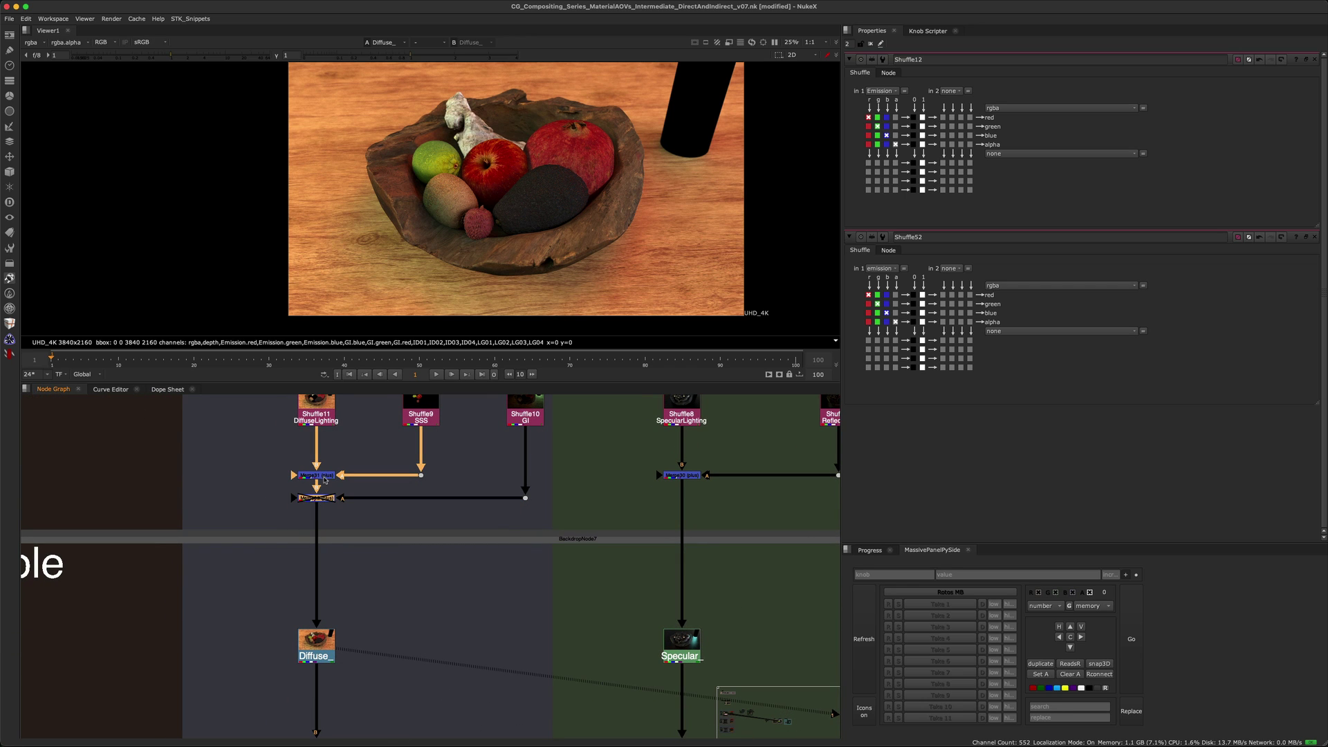
- Toggle Merge31 off and on to compare the diffuse result with and without SSS
{"action": "left_click", "coordinate": [324, 478]}
{"action": "key", "text": "d"}
{"action": "key", "text": "d"}
- Toggle Merge32 repeatedly to compare the diffuse result with and without GI, leaving it enabled
{"action": "left_click", "coordinate": [320, 499]}
{"action": "key", "text": "d"}
{"action": "key", "text": "d"}
{"action": "key", "text": "d"}
{"action": "key", "text": "d"}
{"action": "key", "text": "d"}
{"action": "key", "text": "d"}
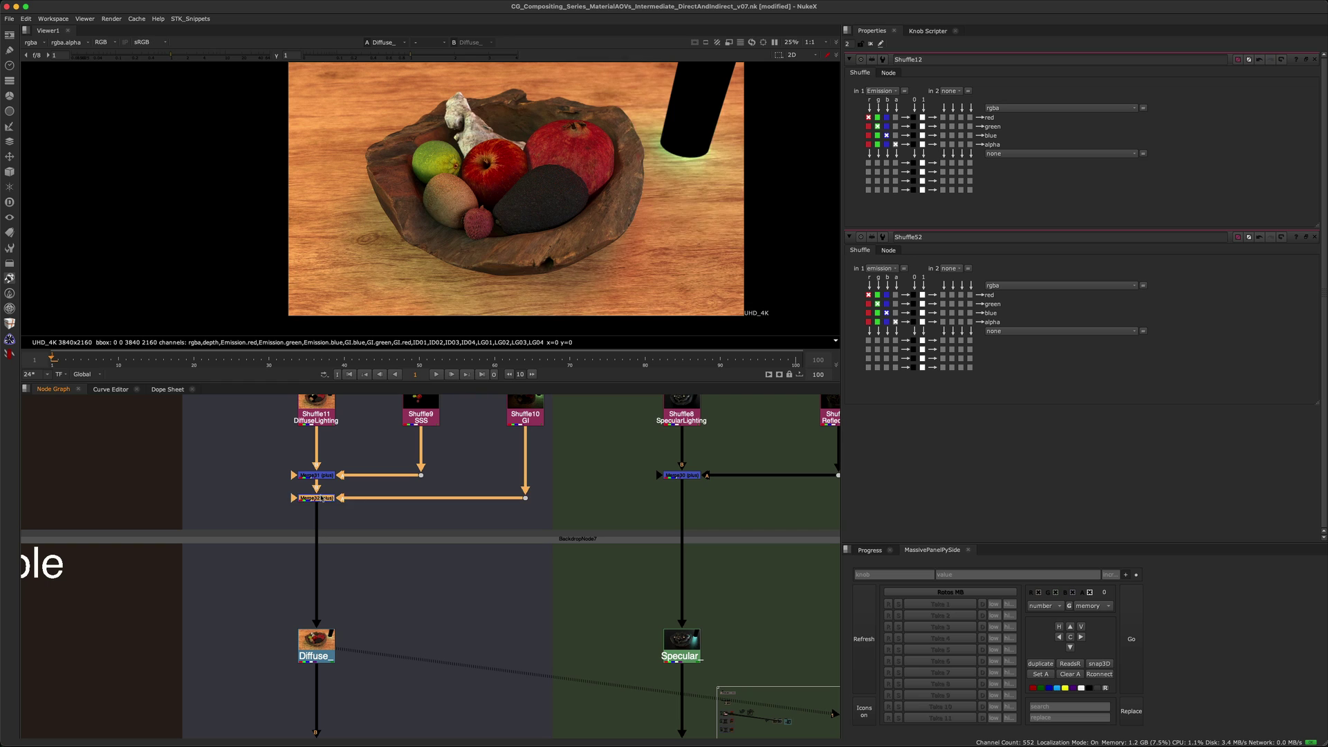
{"action": "key", "text": "d"}
{"action": "key", "text": "d"}
{"action": "key", "text": "d"}
{"action": "key", "text": "d"}
{"action": "key", "text": "d"}
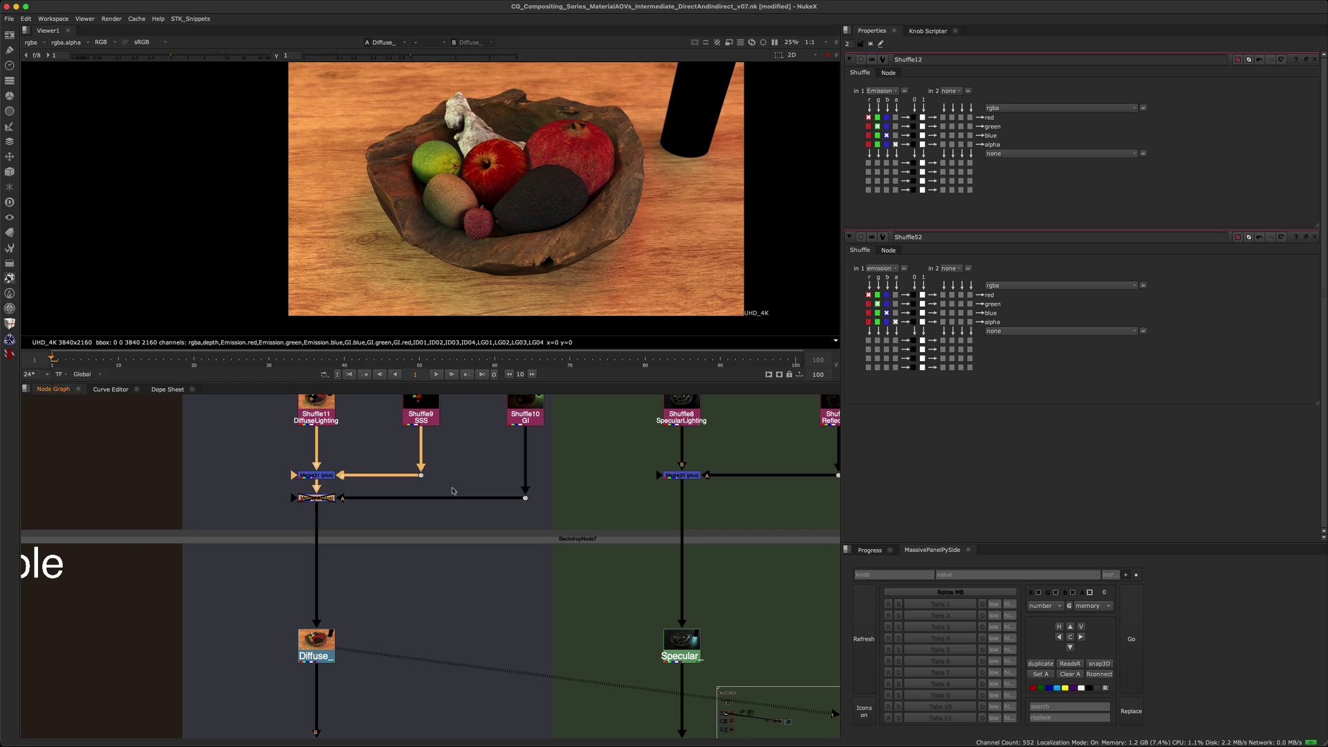
{"action": "scroll", "coordinate": [484, 519], "scroll_direction": "up", "scroll_amount": 3}
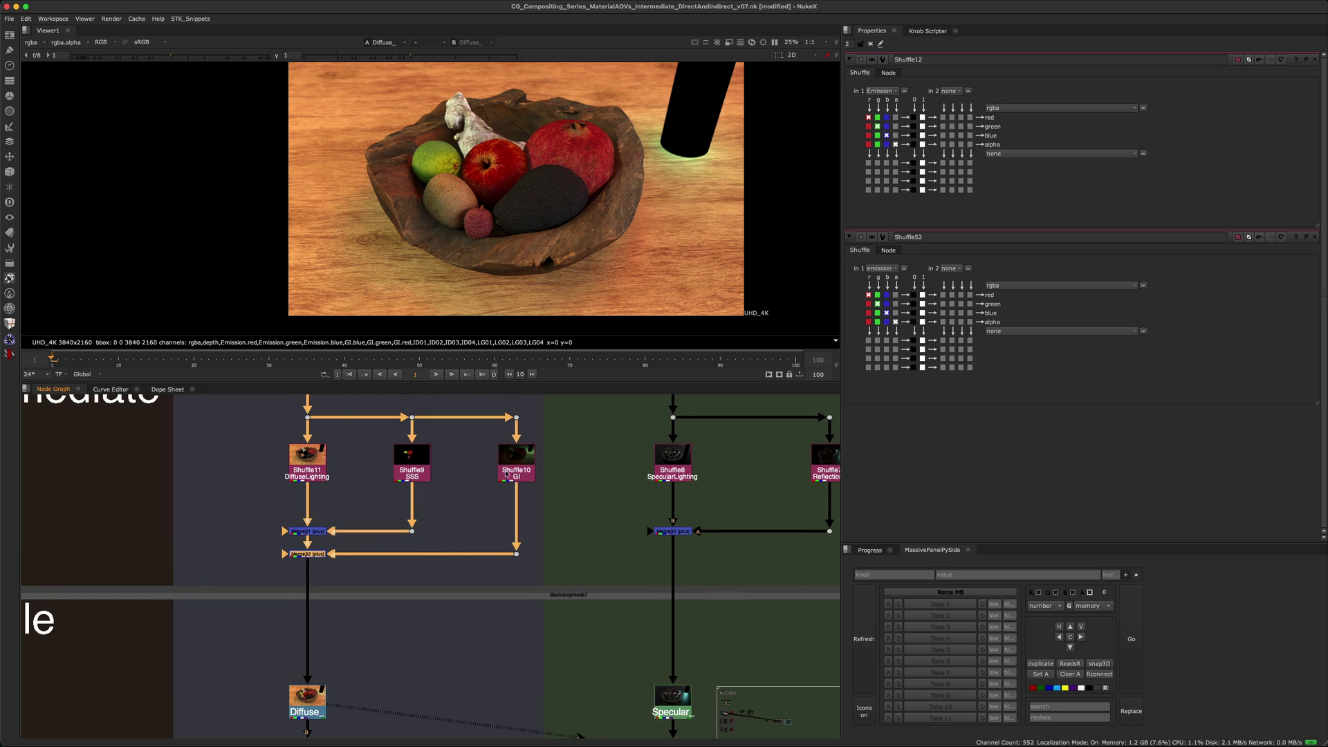
- Examine the Level 02 diffuse grouping and the direct/indirect slide, and find the Possible Variation section of the node graph
{"action": "mouse_move", "coordinate": [541, 444]}
{"action": "left_mouse_down"}
{"action": "mouse_move", "coordinate": [475, 497]}
{"action": "mouse_move", "coordinate": [583, 437]}
{"action": "left_mouse_up"}
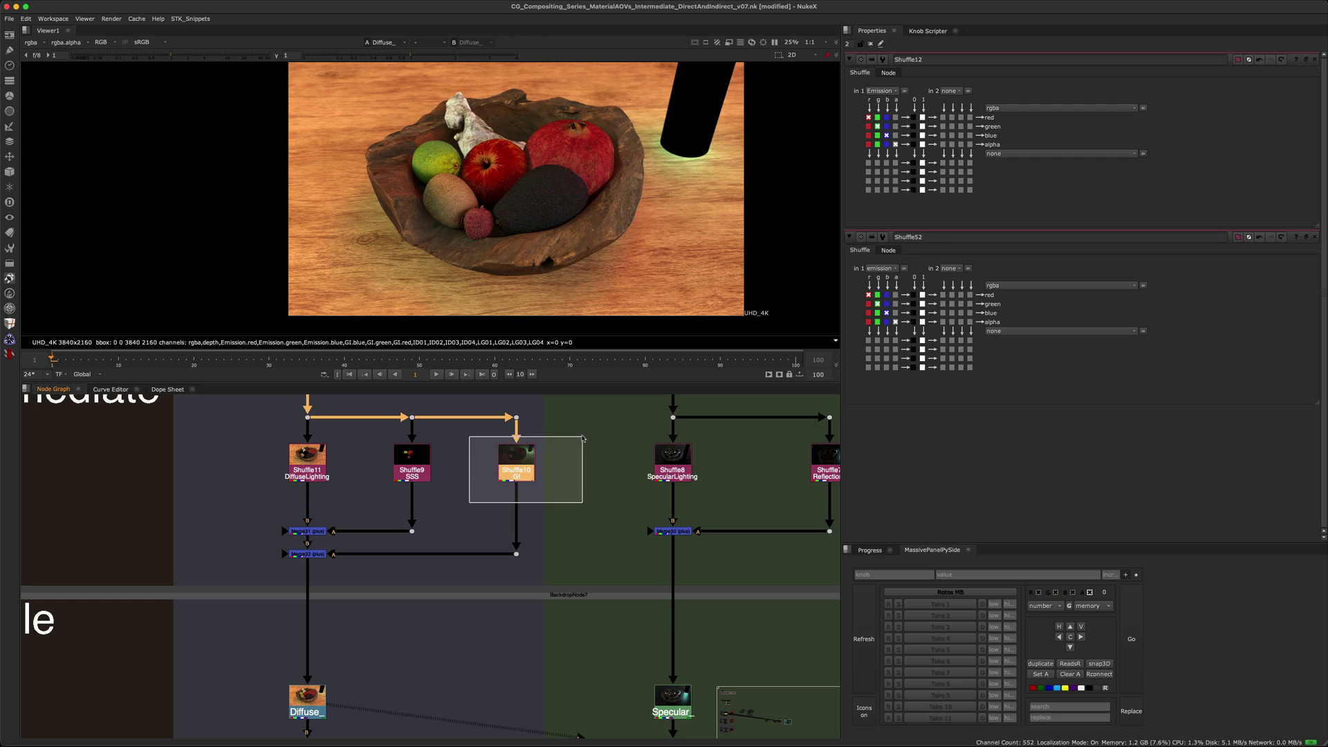
{"action": "scroll", "coordinate": [484, 637], "scroll_direction": "down", "scroll_amount": 7}
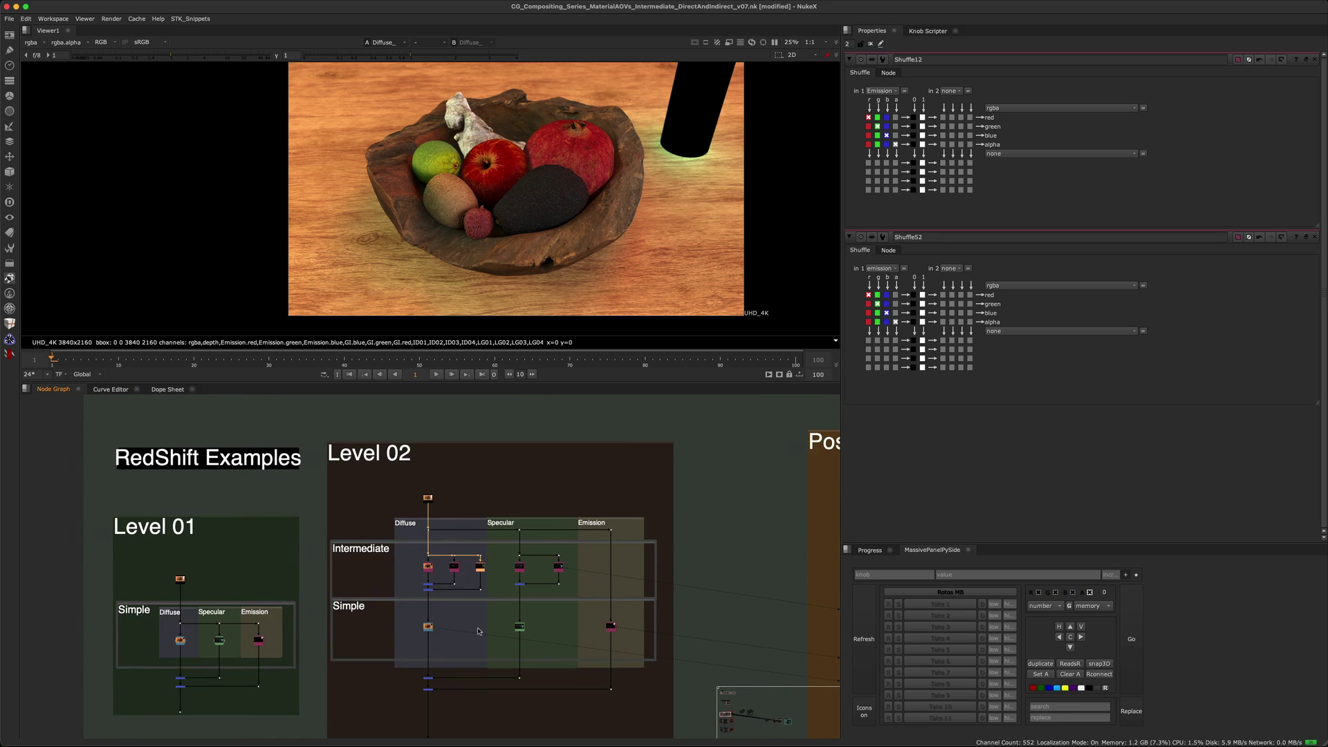
{"action": "scroll", "coordinate": [543, 512], "scroll_direction": "down", "scroll_amount": 2}
{"action": "scroll", "coordinate": [542, 512], "scroll_direction": "up", "scroll_amount": 1}
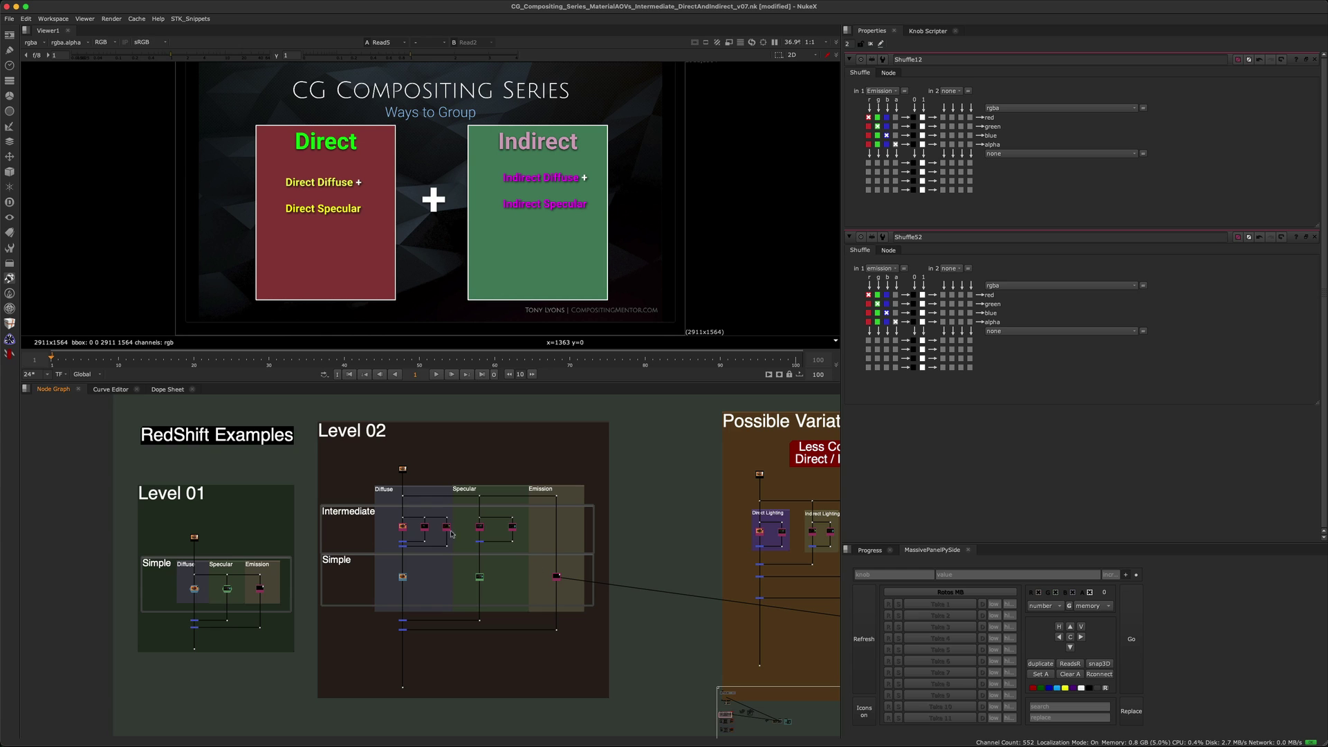
{"action": "scroll", "coordinate": [471, 539], "scroll_direction": "up", "scroll_amount": 4}
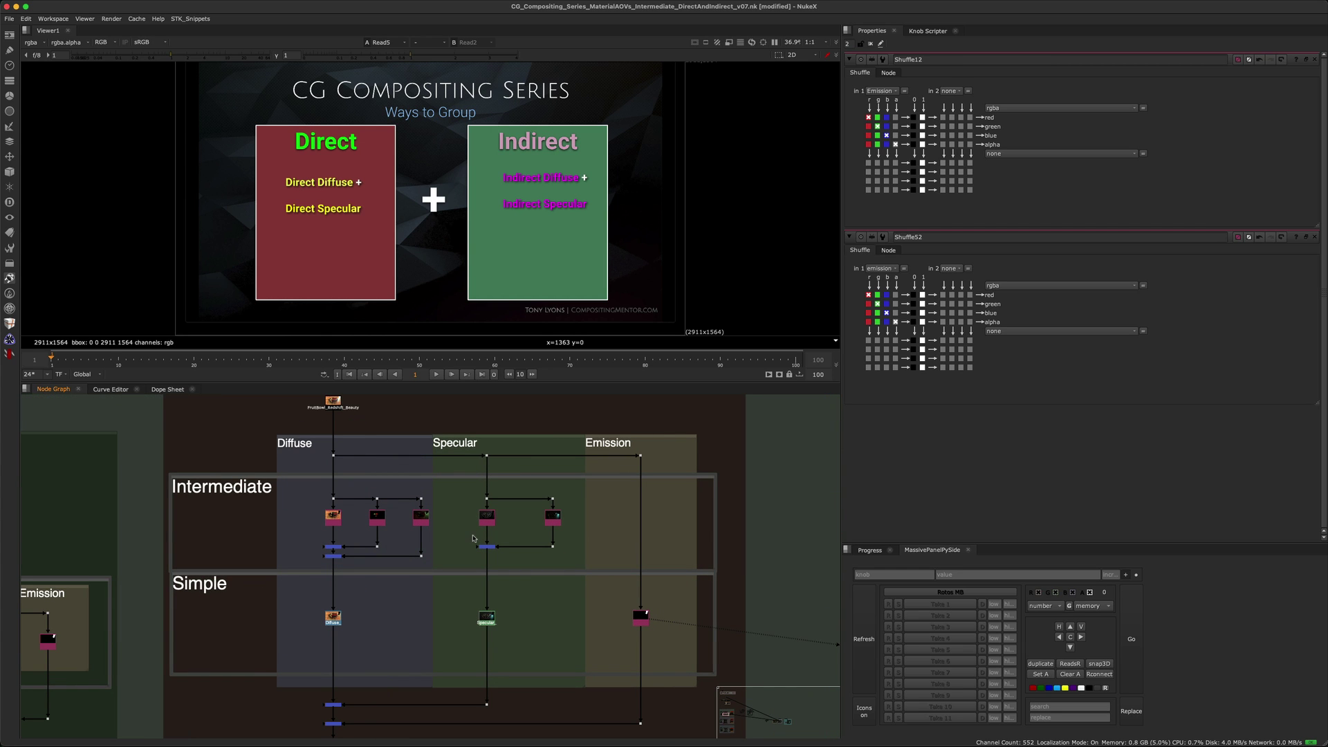
{"action": "scroll", "coordinate": [518, 541], "scroll_direction": "down", "scroll_amount": 4}
{"action": "middle_click_drag", "start_coordinate": [613, 515], "coordinate": [362, 542]}
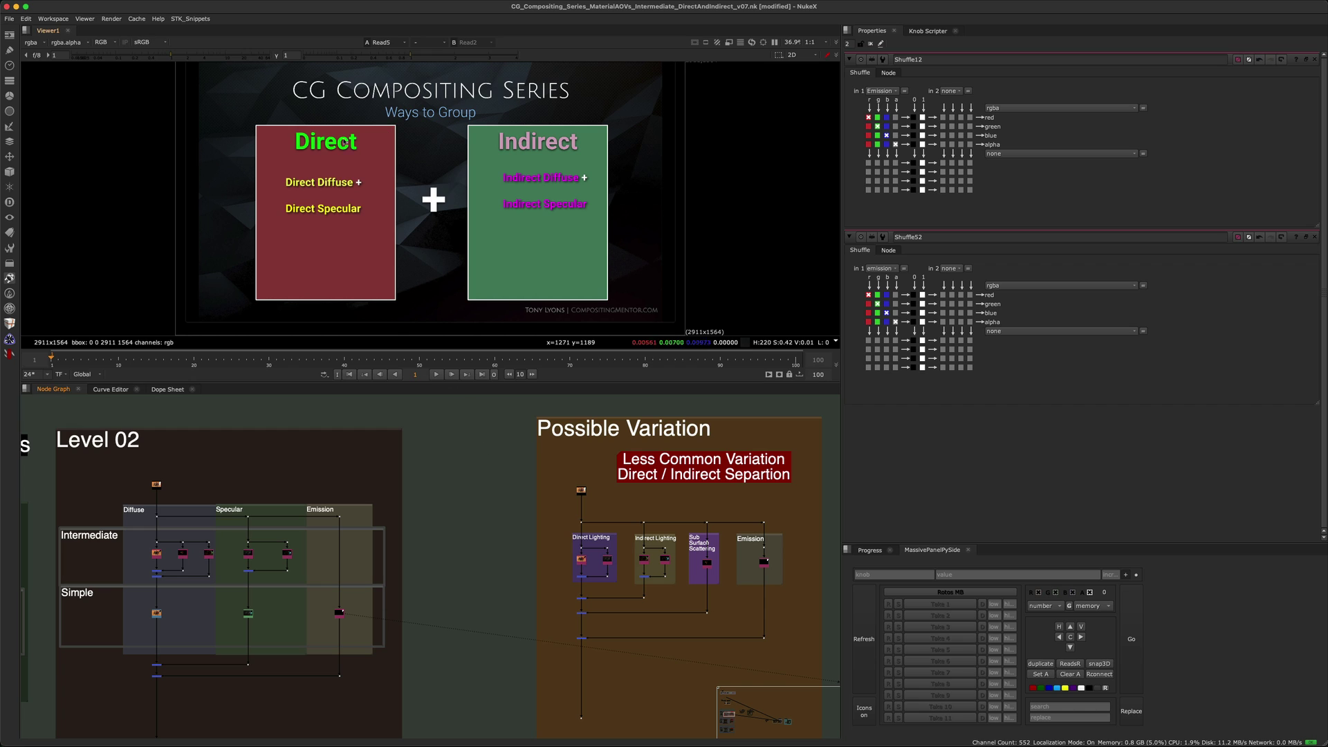
{"action": "left_click_drag", "start_coordinate": [231, 103], "coordinate": [628, 327]}
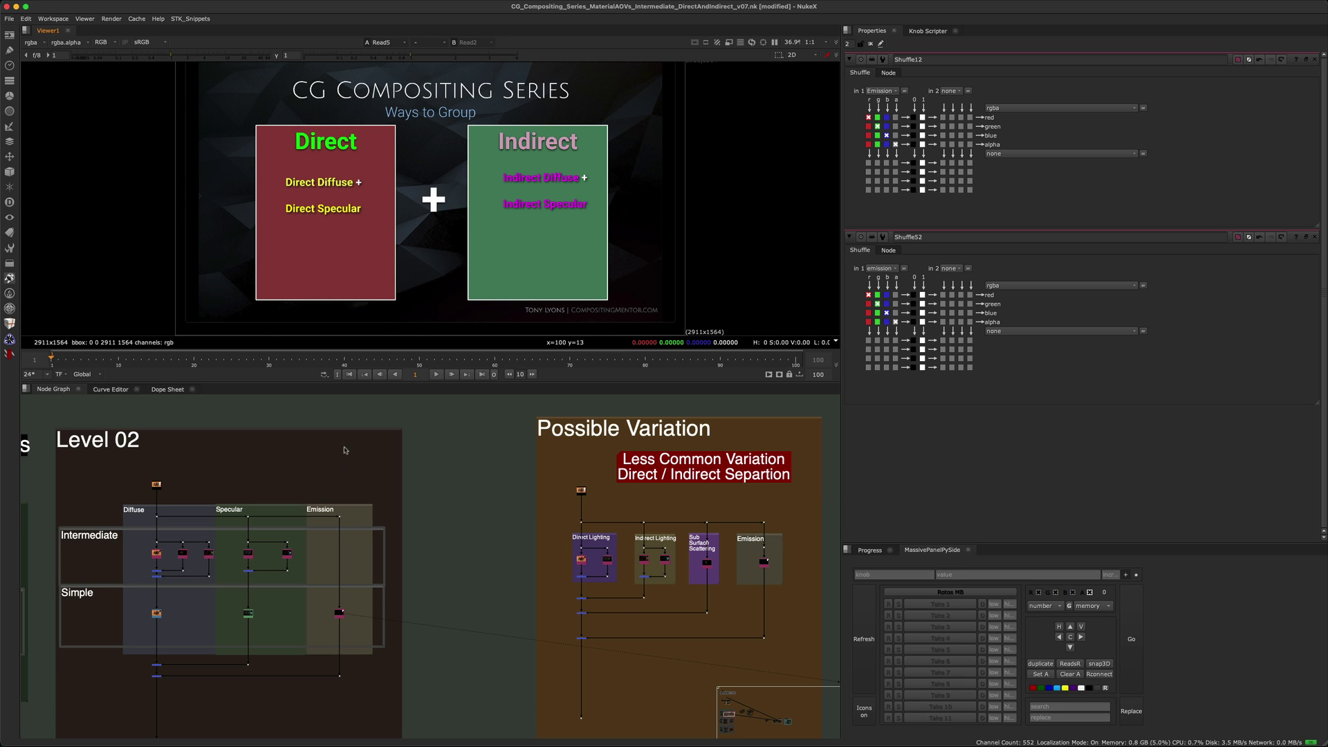
{"action": "middle_click_drag", "start_coordinate": [653, 474], "coordinate": [442, 480]}
{"action": "scroll", "coordinate": [441, 481], "scroll_direction": "down", "scroll_amount": 1}
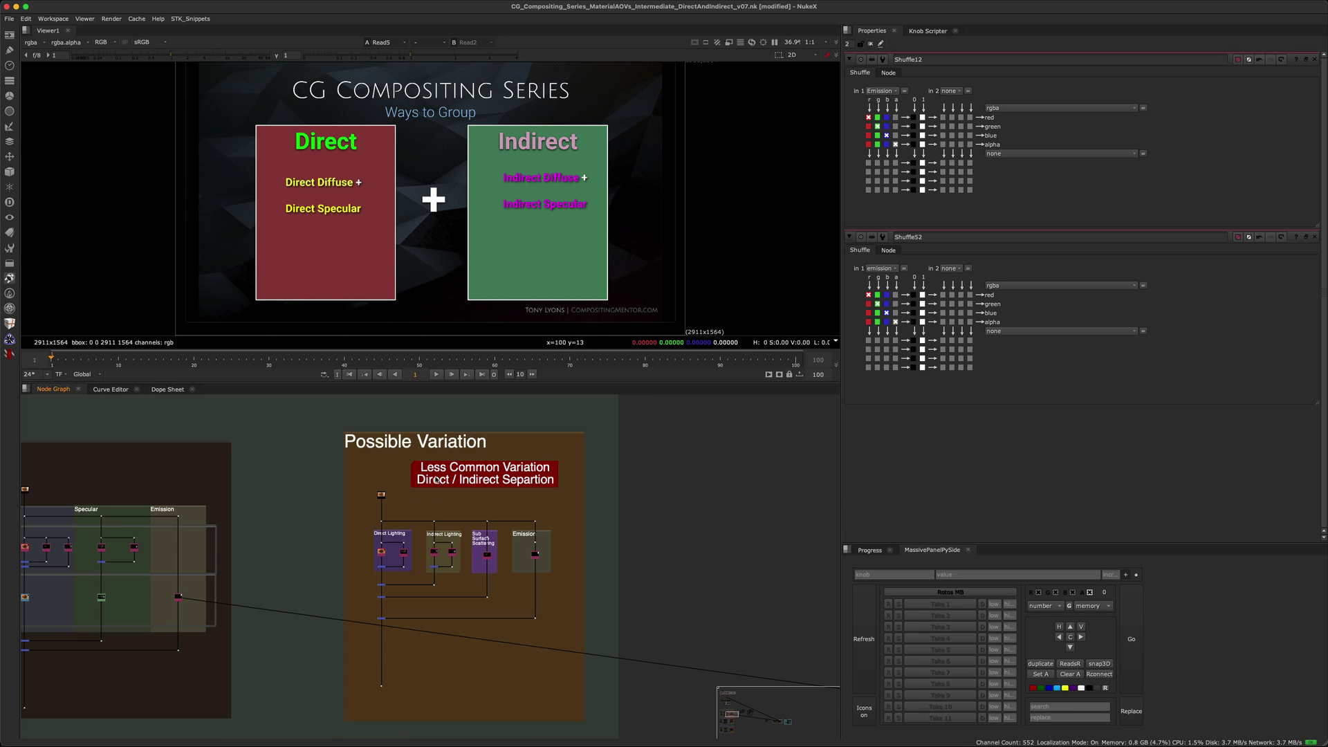
{"action": "scroll", "coordinate": [467, 481], "scroll_direction": "up", "scroll_amount": 3}
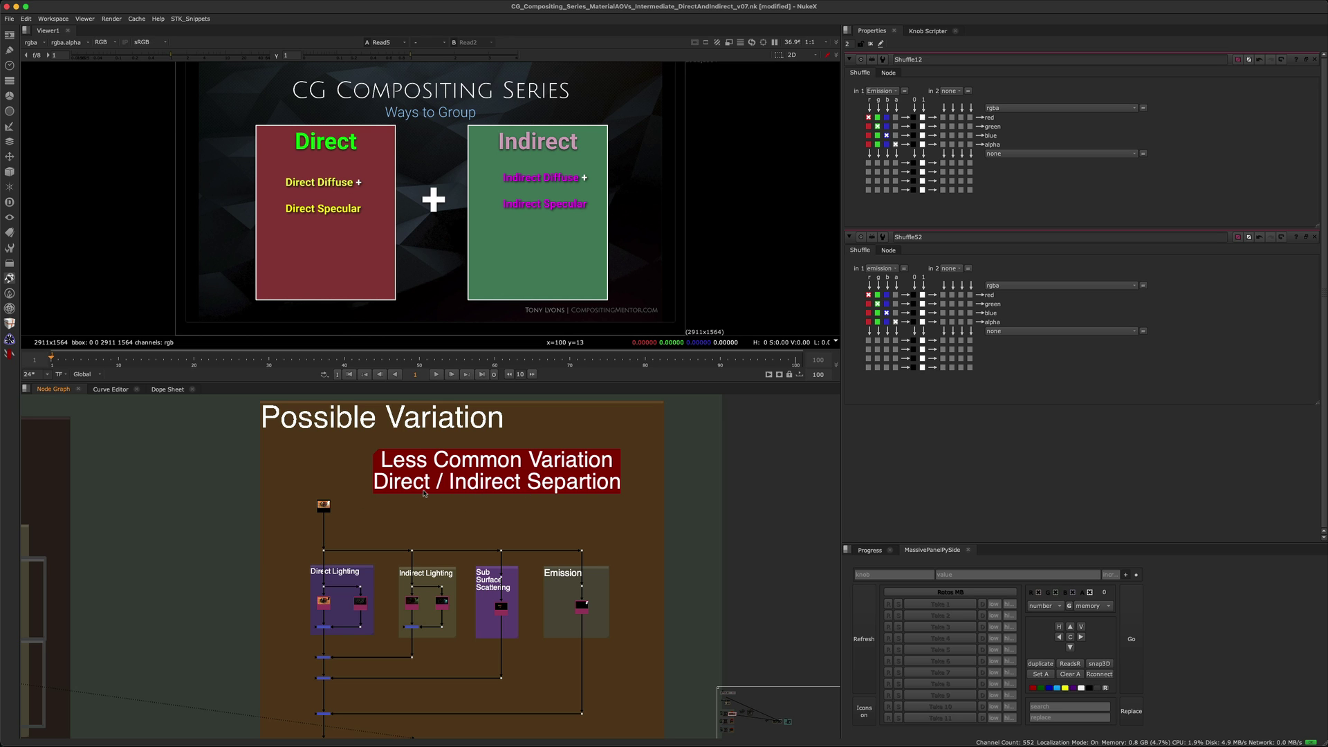
{"action": "middle_click_drag", "start_coordinate": [518, 531], "coordinate": [507, 494]}
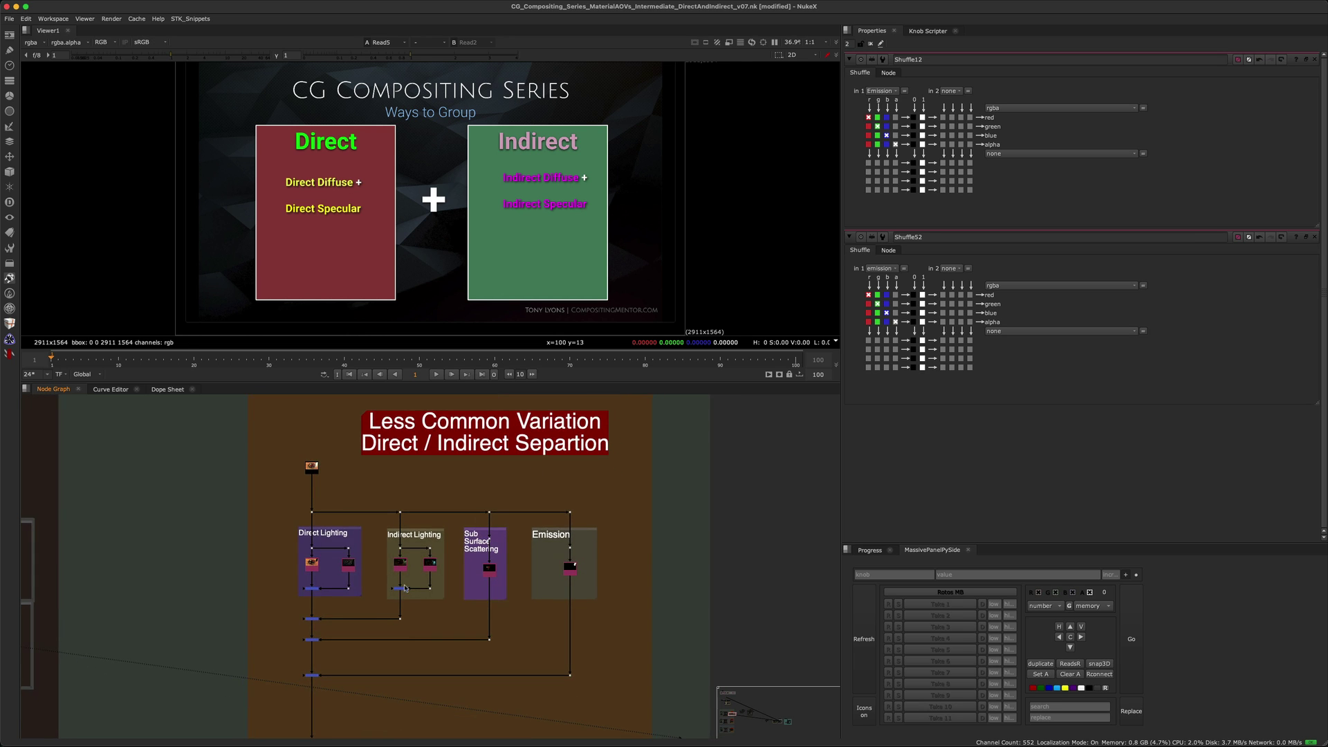
- Load DiffuseLighting and SpecularLighting from the Direct Lighting group into viewer inputs 1 and 2, and alternate between them
{"action": "scroll", "coordinate": [330, 581], "scroll_direction": "up", "scroll_amount": 9}
{"action": "middle_click_drag", "start_coordinate": [330, 576], "coordinate": [304, 598]}
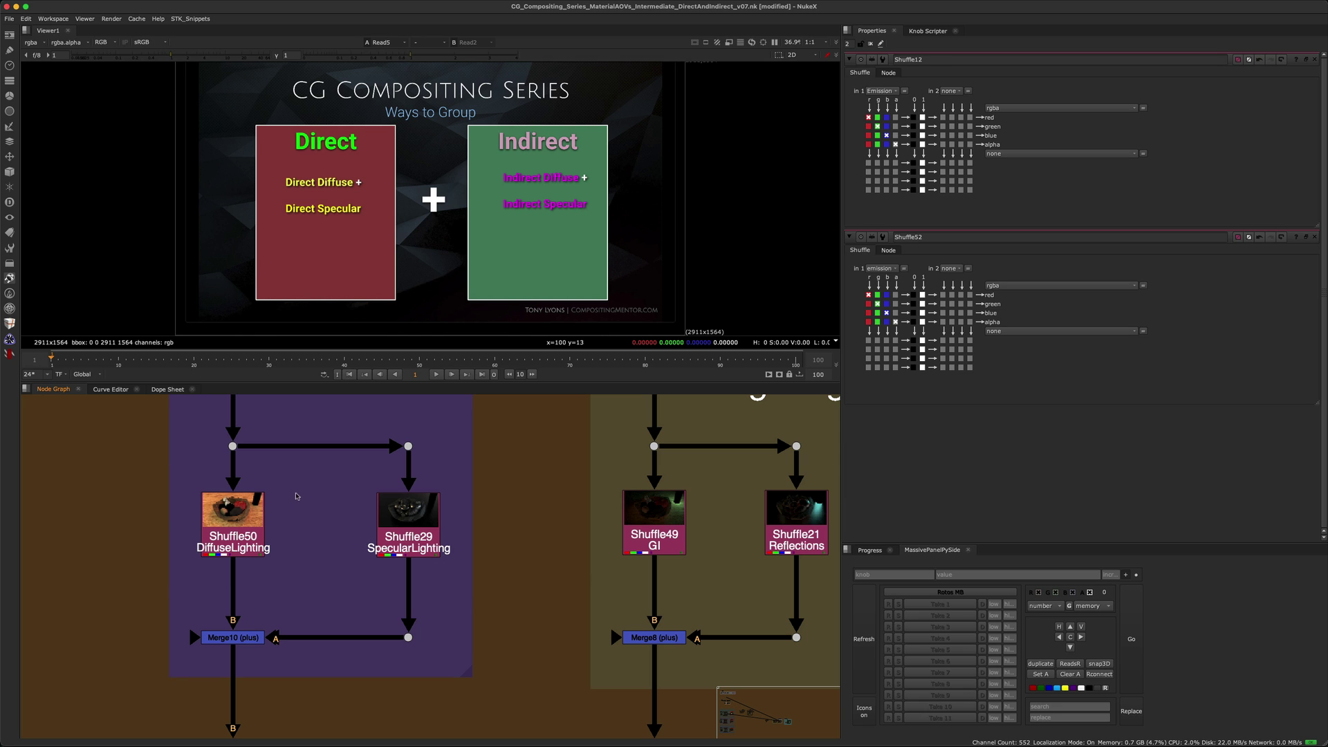
{"action": "left_click", "coordinate": [225, 533]}
{"action": "key", "text": "1"}
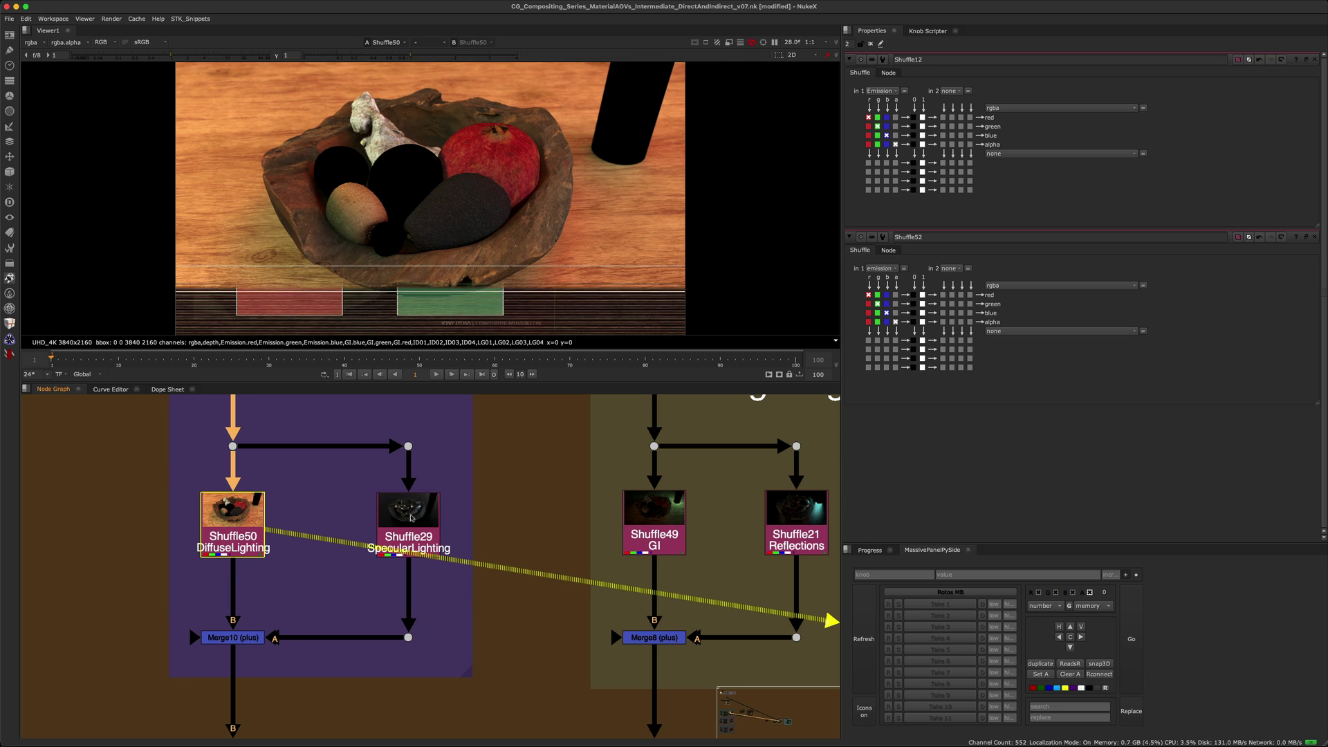
{"action": "left_click", "coordinate": [417, 514]}
{"action": "key", "text": "2"}
{"action": "key", "text": "1"}
{"action": "key", "text": "2"}
{"action": "key", "text": "1"}
{"action": "key", "text": "2"}
{"action": "key", "text": "1"}
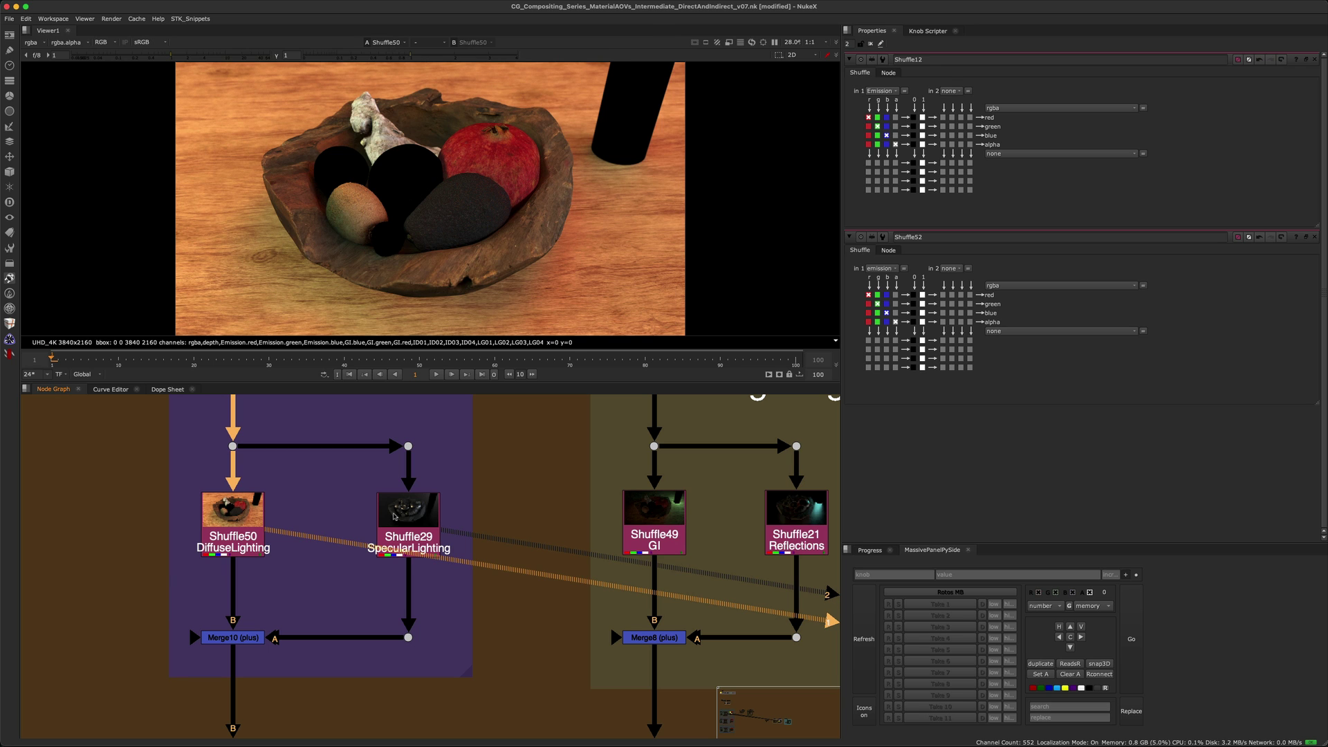
{"action": "key", "text": "2"}
{"action": "key", "text": "1"}
{"action": "key", "text": "2"}
- View Merge10 in the Direct Lighting group and toggle it off and on to compare the result with and without SpecularLighting
{"action": "left_click_drag", "start_coordinate": [405, 558], "coordinate": [162, 668]}
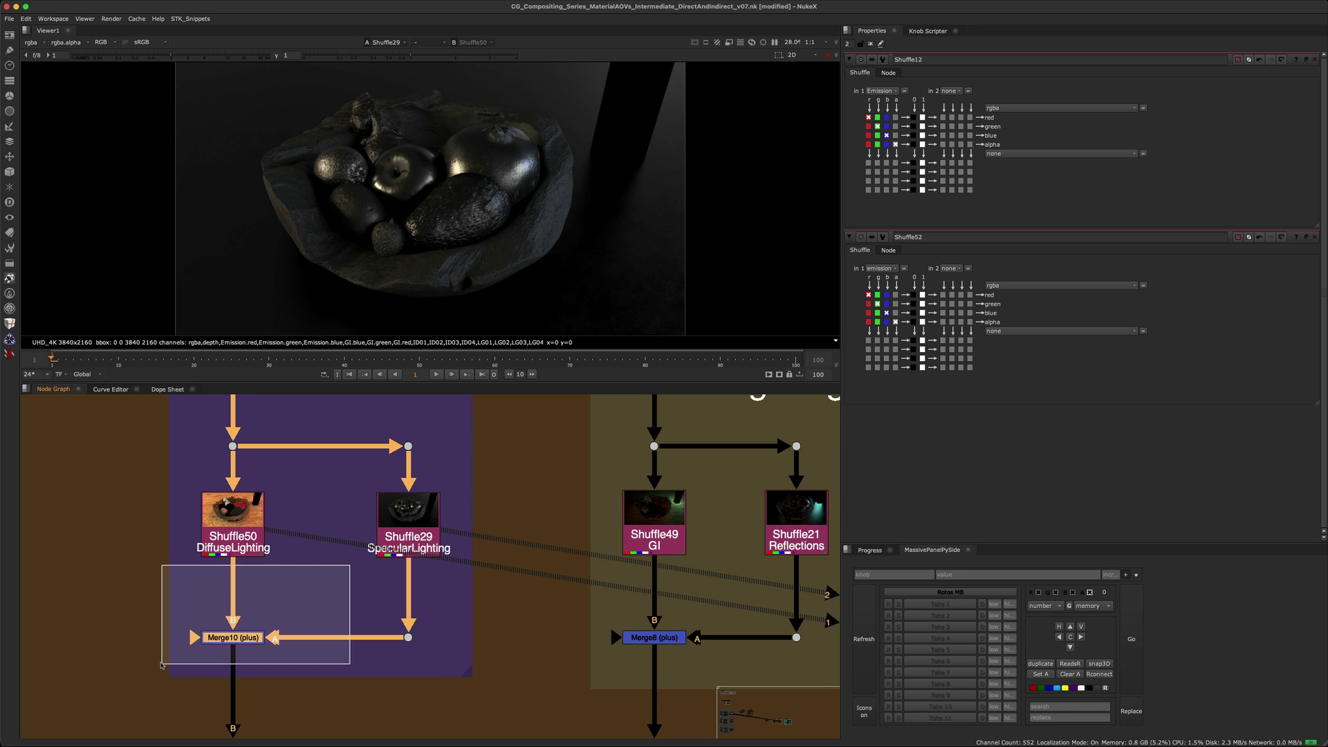
{"action": "key", "text": "1"}
{"action": "left_click_drag", "start_coordinate": [276, 604], "coordinate": [164, 678]}
{"action": "key", "text": "d"}
{"action": "key", "text": "d"}
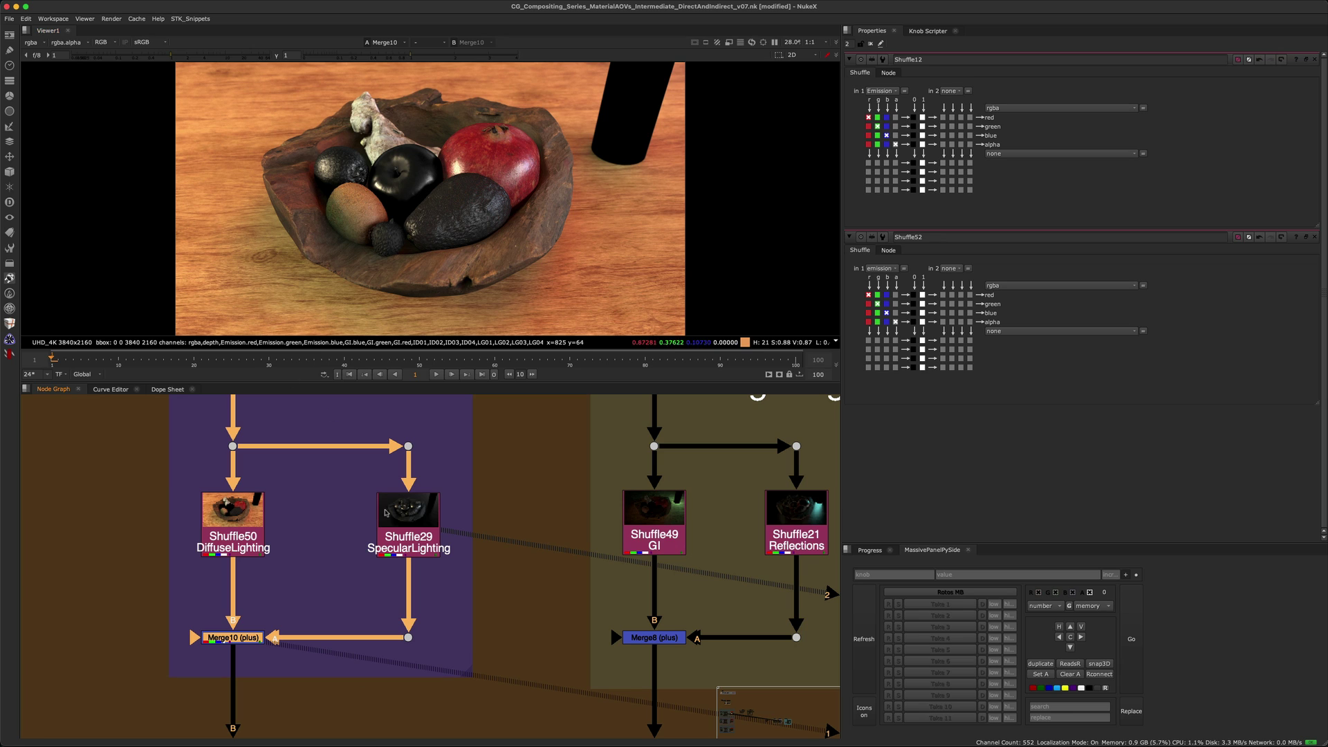
- View the SSS pass from the Sub Surface Scattering group and return the viewer to the Direct Lighting result at Merge10
{"action": "scroll", "coordinate": [362, 543], "scroll_direction": "down", "scroll_amount": 5}
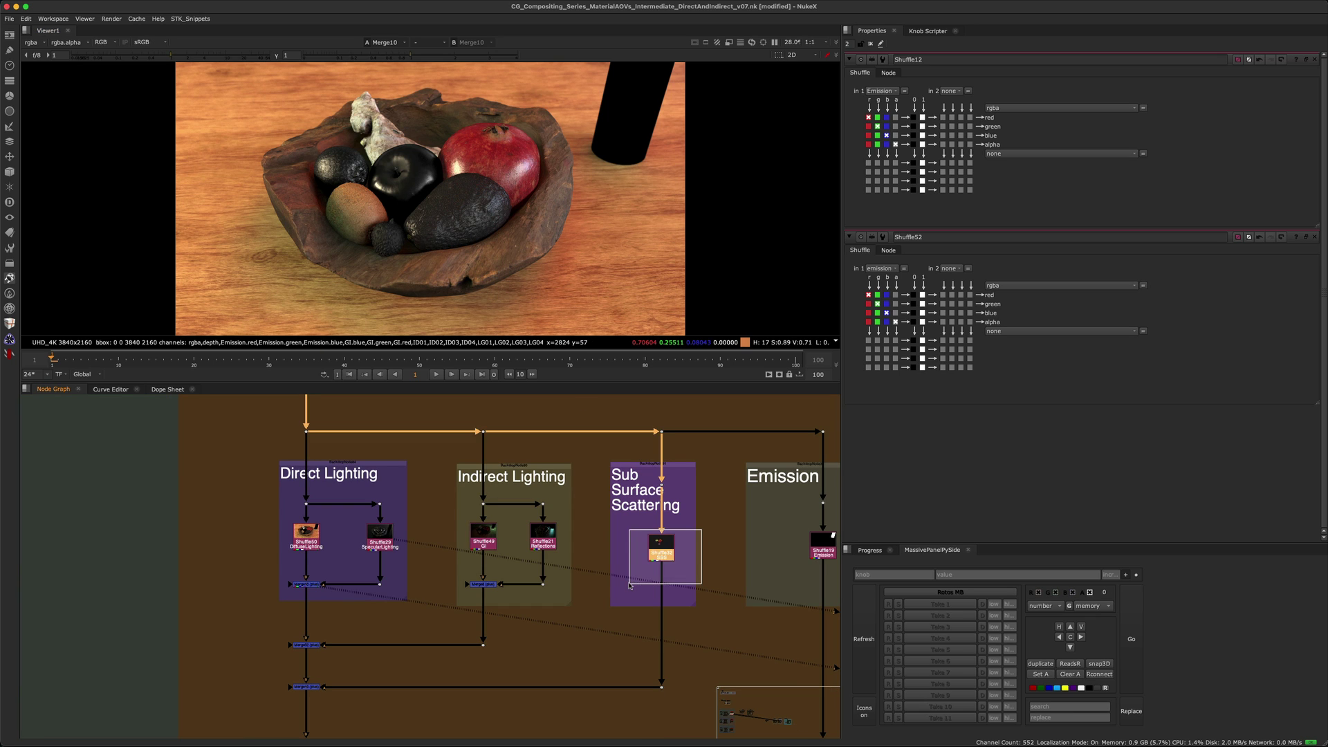
{"action": "left_click", "coordinate": [662, 547]}
{"action": "key", "text": "1"}
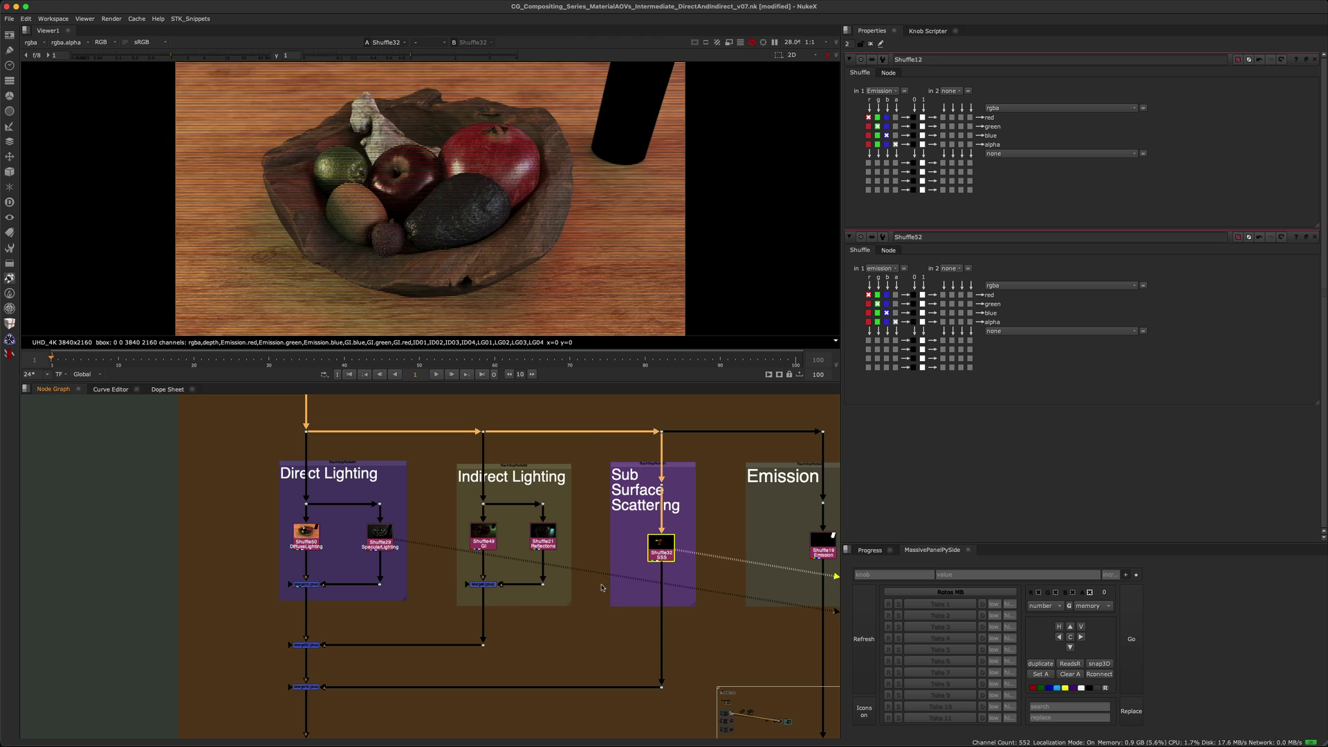
{"action": "left_click", "coordinate": [305, 584]}
{"action": "key", "text": "1"}
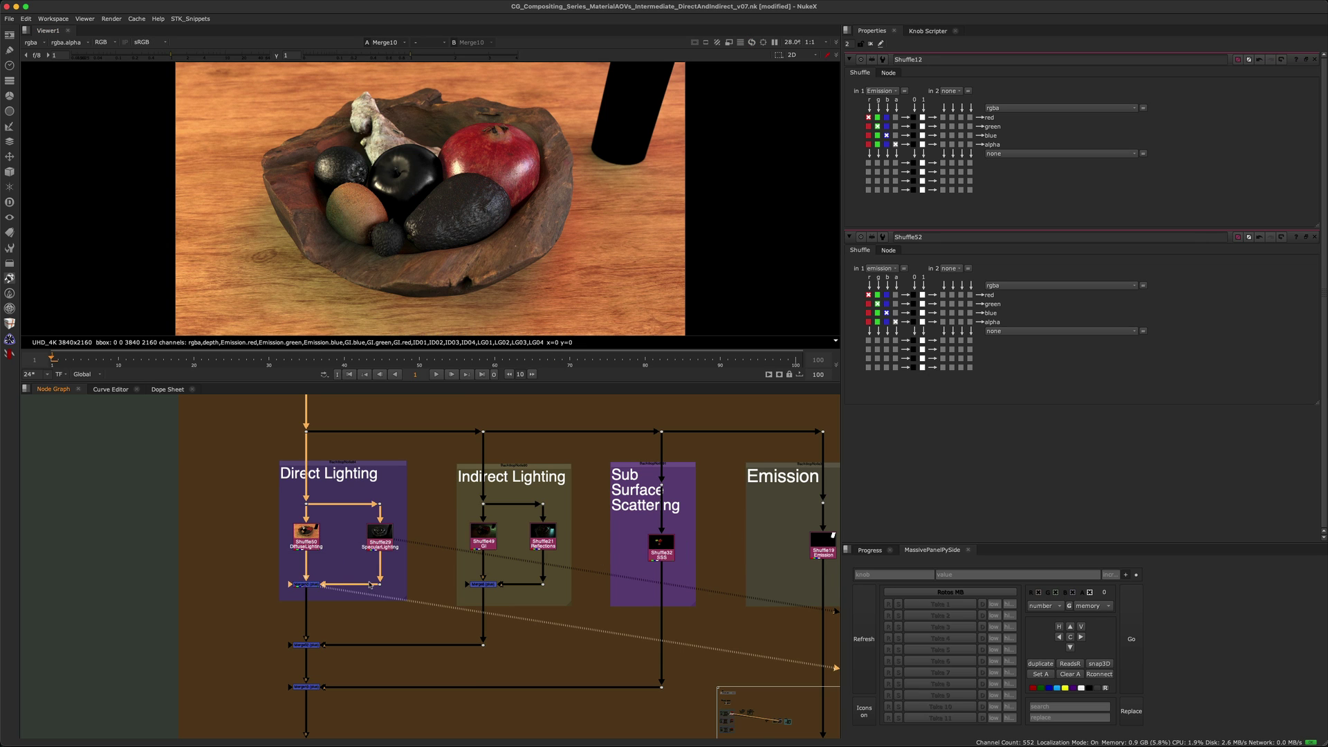
{"action": "scroll", "coordinate": [442, 569], "scroll_direction": "up", "scroll_amount": 3}
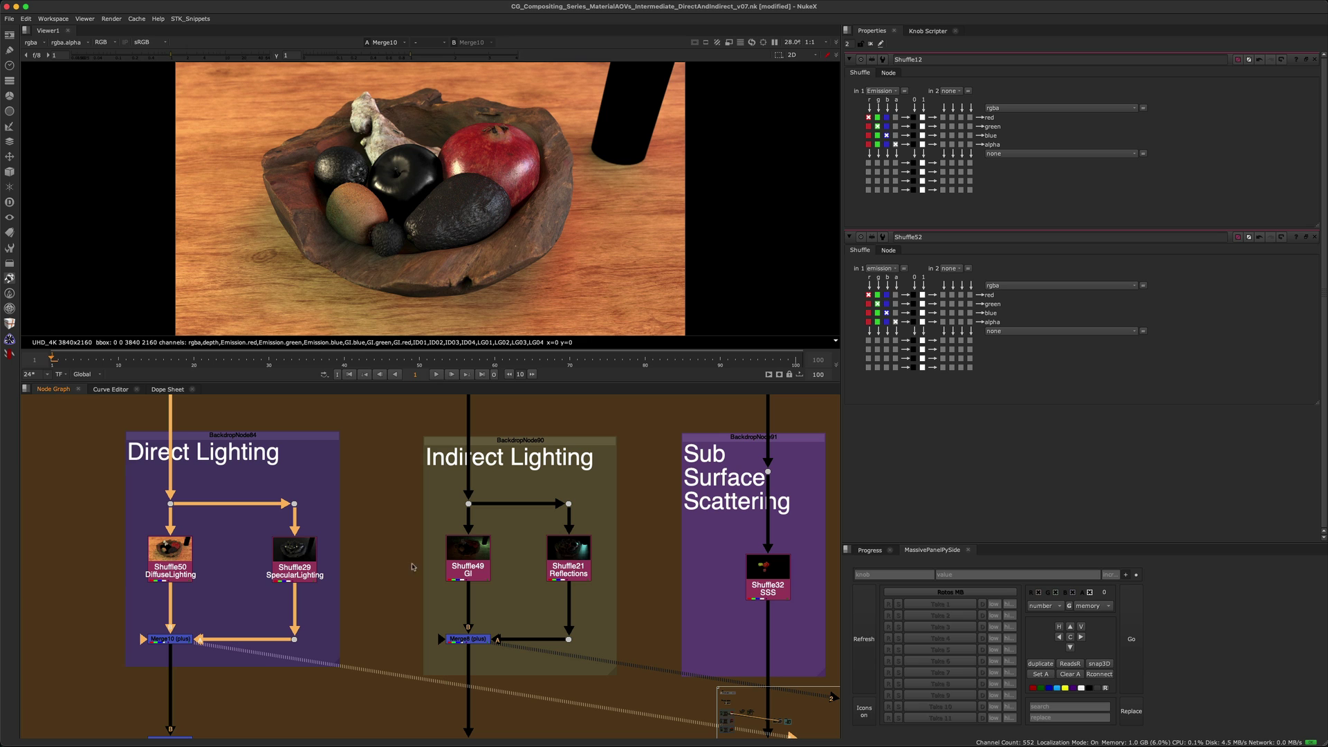
- View the Indirect Lighting result at Merge8, followed by its GI and Reflections passes individually
{"action": "left_click_drag", "start_coordinate": [414, 582], "coordinate": [552, 672]}
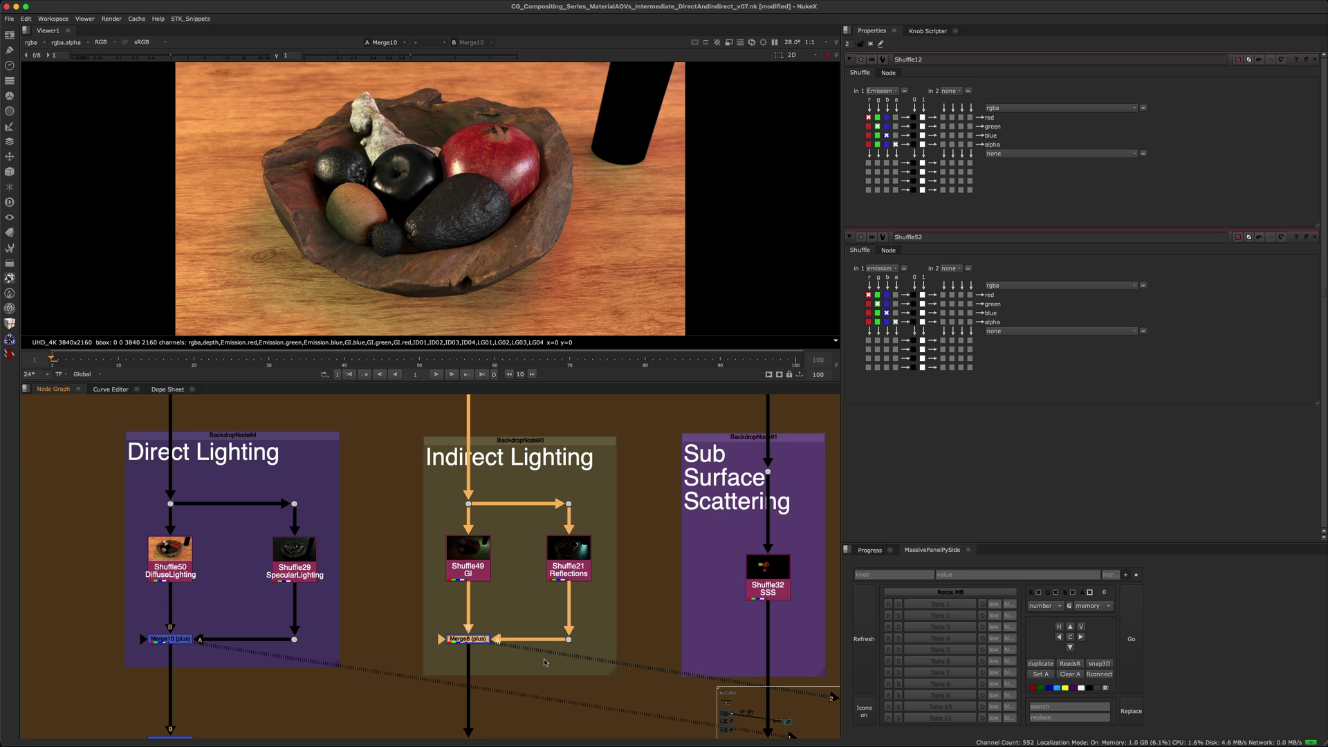
{"action": "key", "text": "1"}
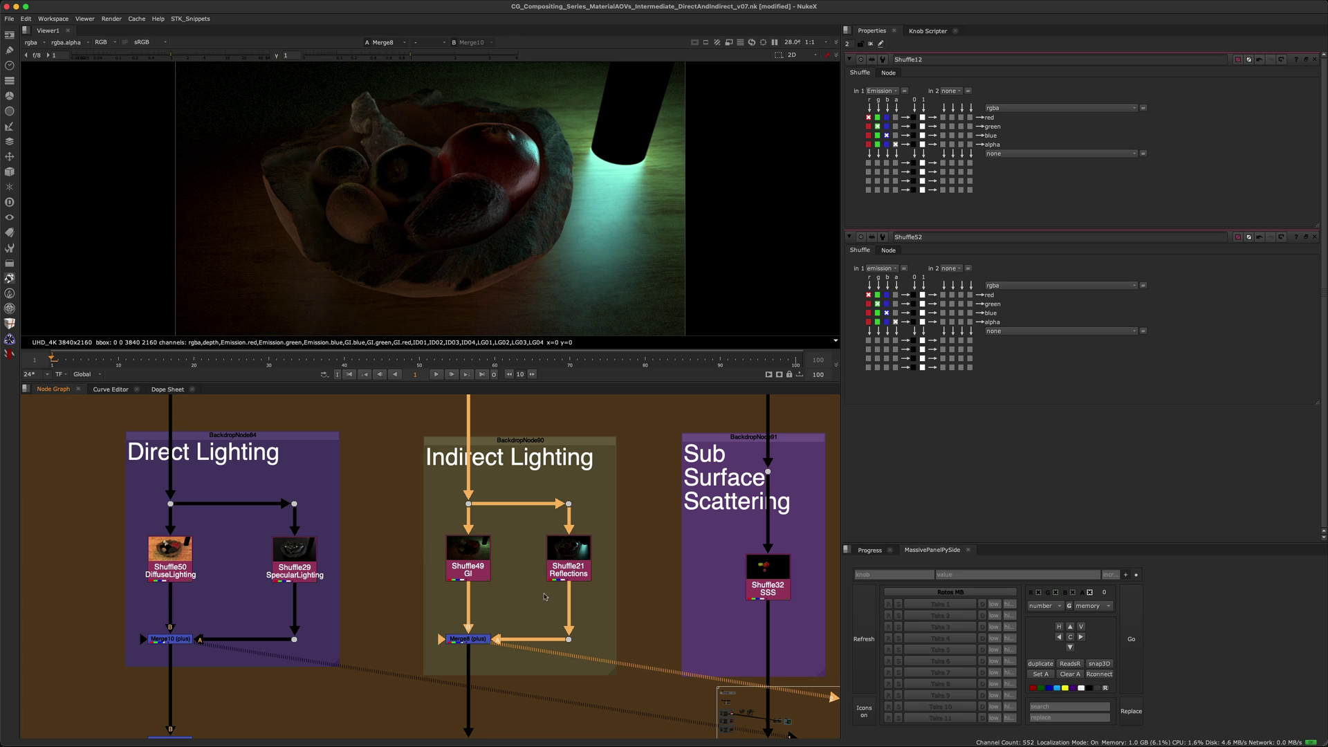
{"action": "left_click", "coordinate": [484, 564]}
{"action": "key", "text": "1"}
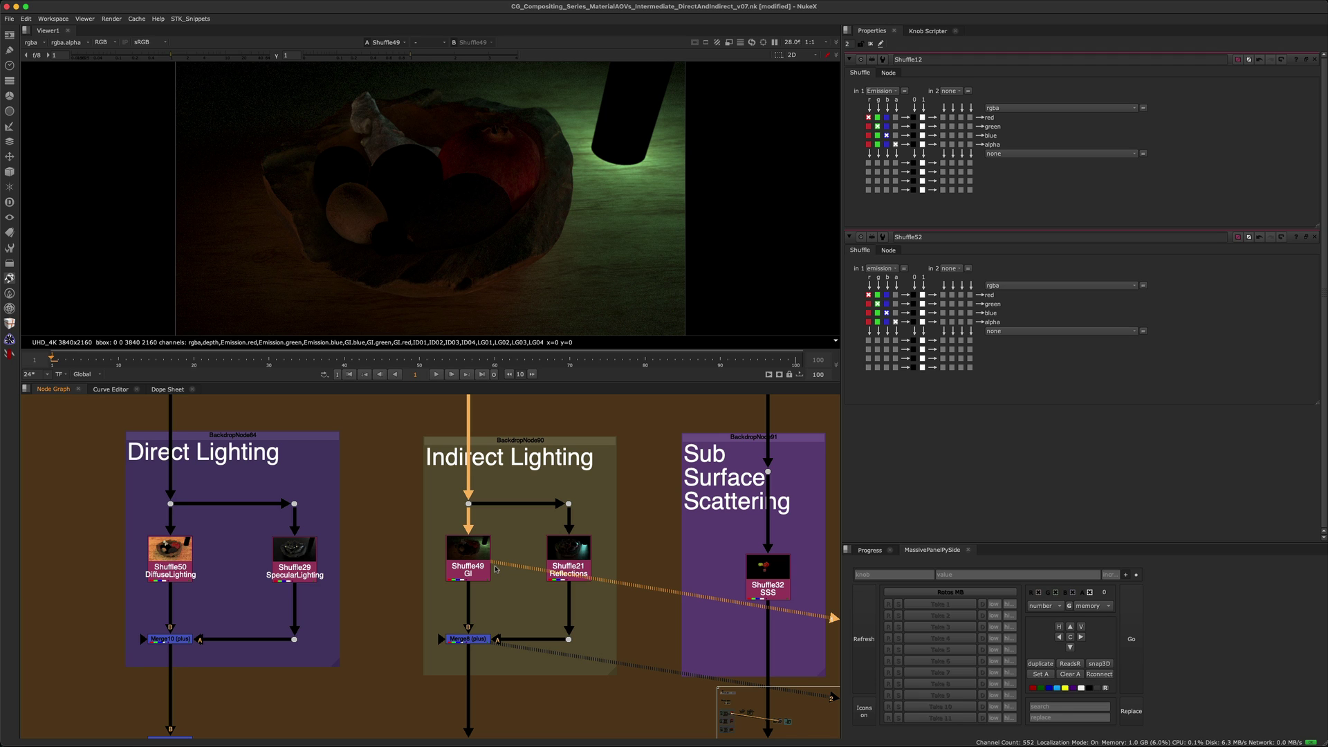
{"action": "left_click", "coordinate": [586, 556]}
{"action": "key", "text": "1"}
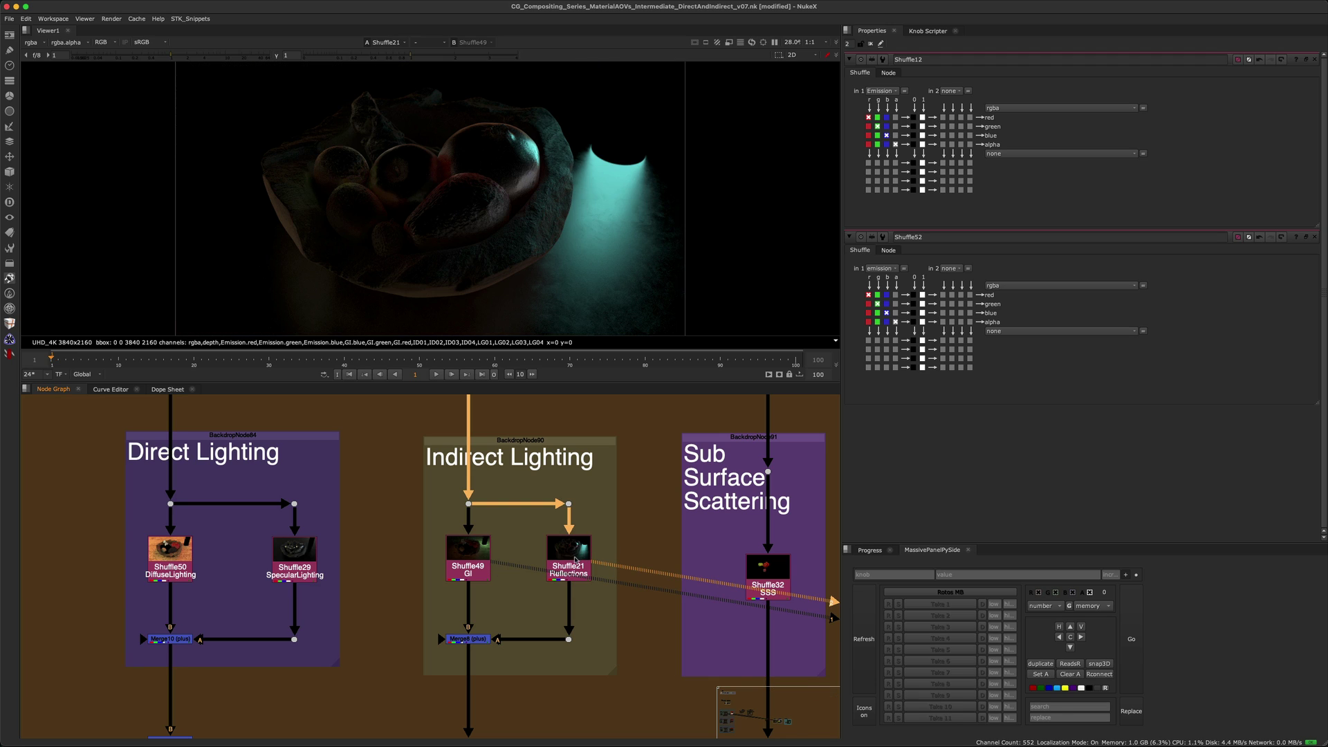
{"action": "scroll", "coordinate": [588, 602], "scroll_direction": "up", "scroll_amount": 5}
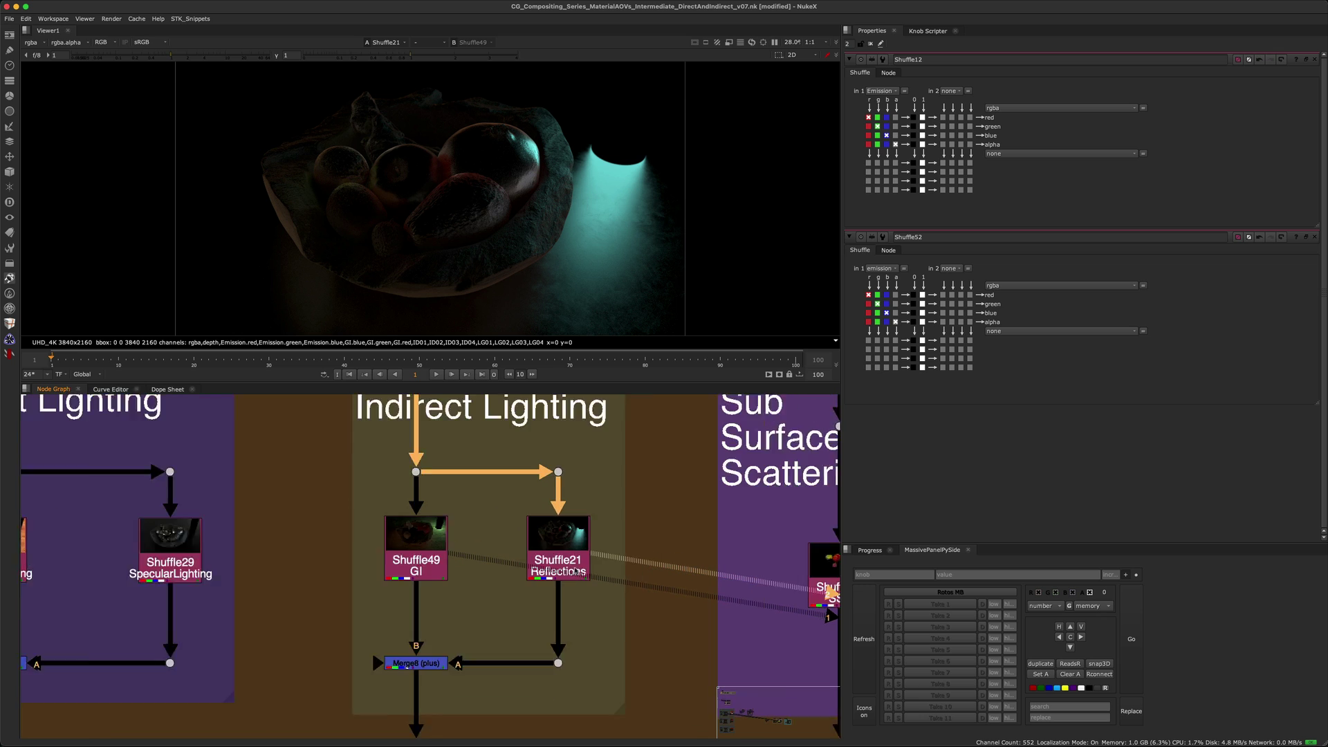
- View Merge8 and toggle it repeatedly to compare indirect lighting with and without Reflections
{"action": "scroll", "coordinate": [568, 593], "scroll_direction": "down", "scroll_amount": 4}
{"action": "middle_click_drag", "start_coordinate": [560, 589], "coordinate": [555, 596]}
{"action": "left_click_drag", "start_coordinate": [375, 634], "coordinate": [475, 681]}
{"action": "key", "text": "1"}
{"action": "left_click_drag", "start_coordinate": [490, 621], "coordinate": [395, 693]}
{"action": "key", "text": "d"}
{"action": "key", "text": "d"}
{"action": "key", "text": "d"}
{"action": "key", "text": "d"}
{"action": "scroll", "coordinate": [411, 667], "scroll_direction": "down", "scroll_amount": 3}
- View the combined Direct Lighting result at Merge10, followed by the combined Indirect Lighting result at Merge8
{"action": "middle_click_drag", "start_coordinate": [376, 660], "coordinate": [420, 618]}
{"action": "scroll", "coordinate": [412, 626], "scroll_direction": "up", "scroll_amount": 2}
{"action": "middle_click_drag", "start_coordinate": [244, 602], "coordinate": [309, 557]}
{"action": "left_click_drag", "start_coordinate": [303, 533], "coordinate": [197, 608]}
{"action": "key", "text": "1"}
{"action": "middle_click_drag", "start_coordinate": [572, 551], "coordinate": [533, 578]}
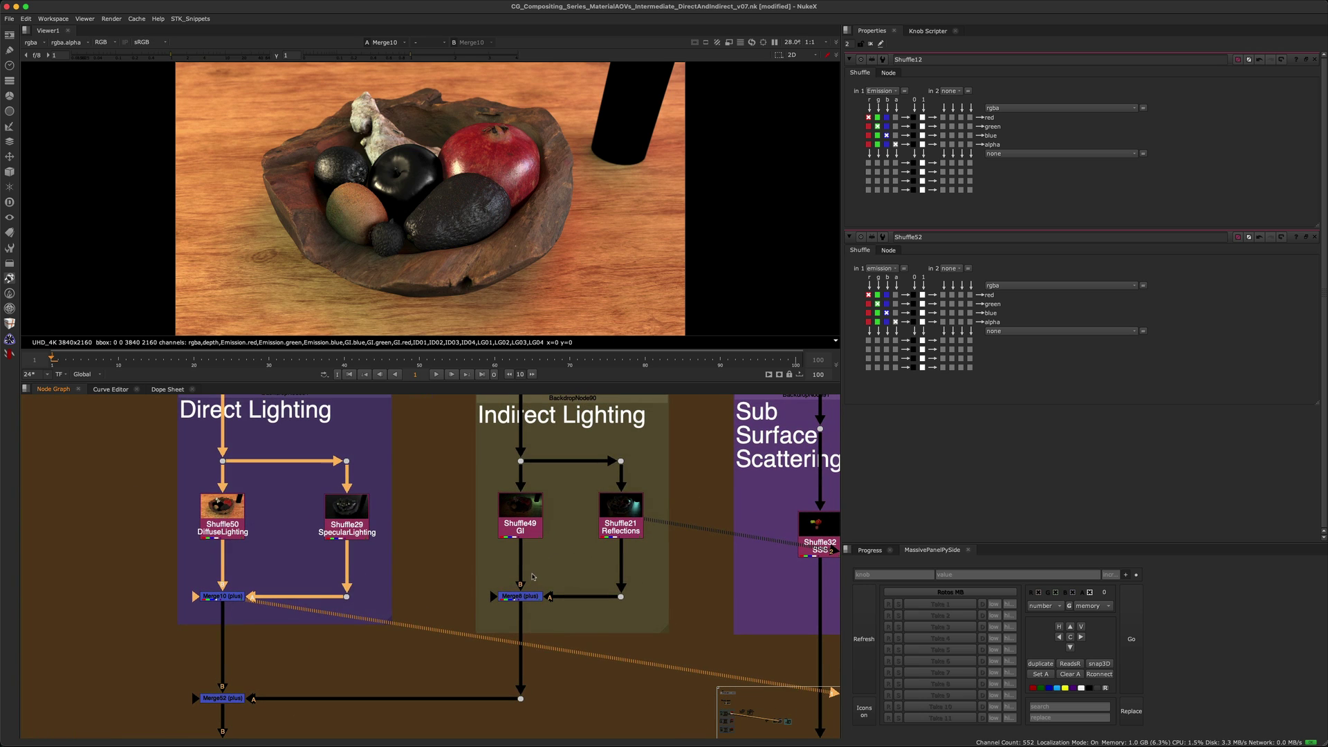
{"action": "left_click_drag", "start_coordinate": [465, 553], "coordinate": [570, 631]}
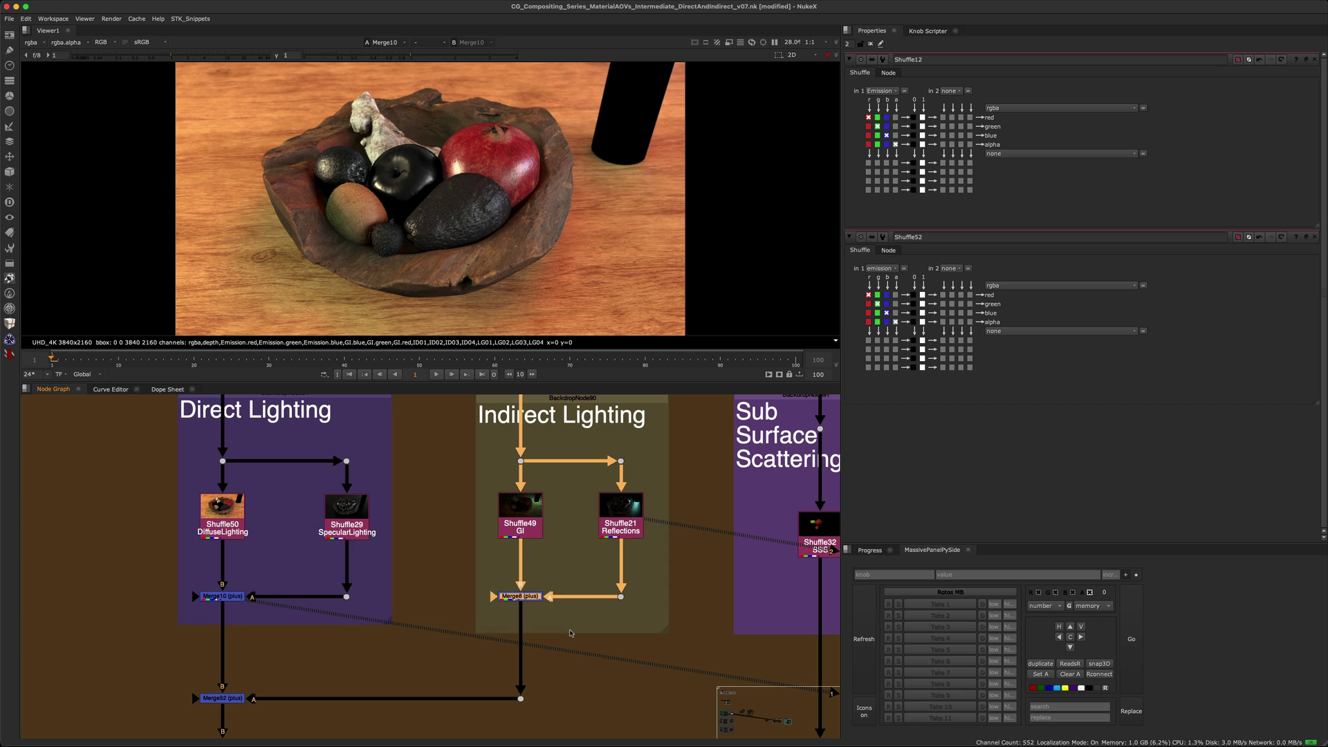
{"action": "key", "text": "1"}
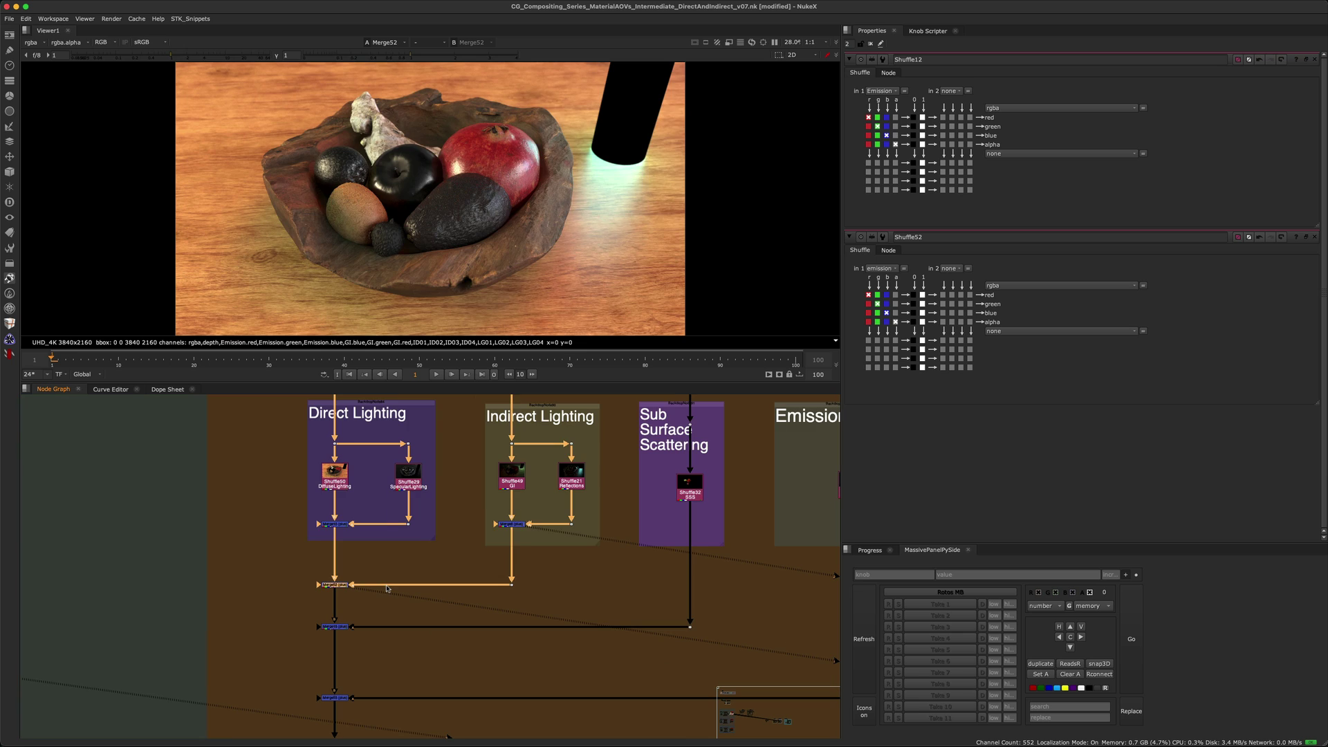
- Toggle Merge52 off and on repeatedly to compare the direct lighting with and without the indirect lighting added
{"action": "key", "text": "d"}
{"action": "key", "text": "d"}
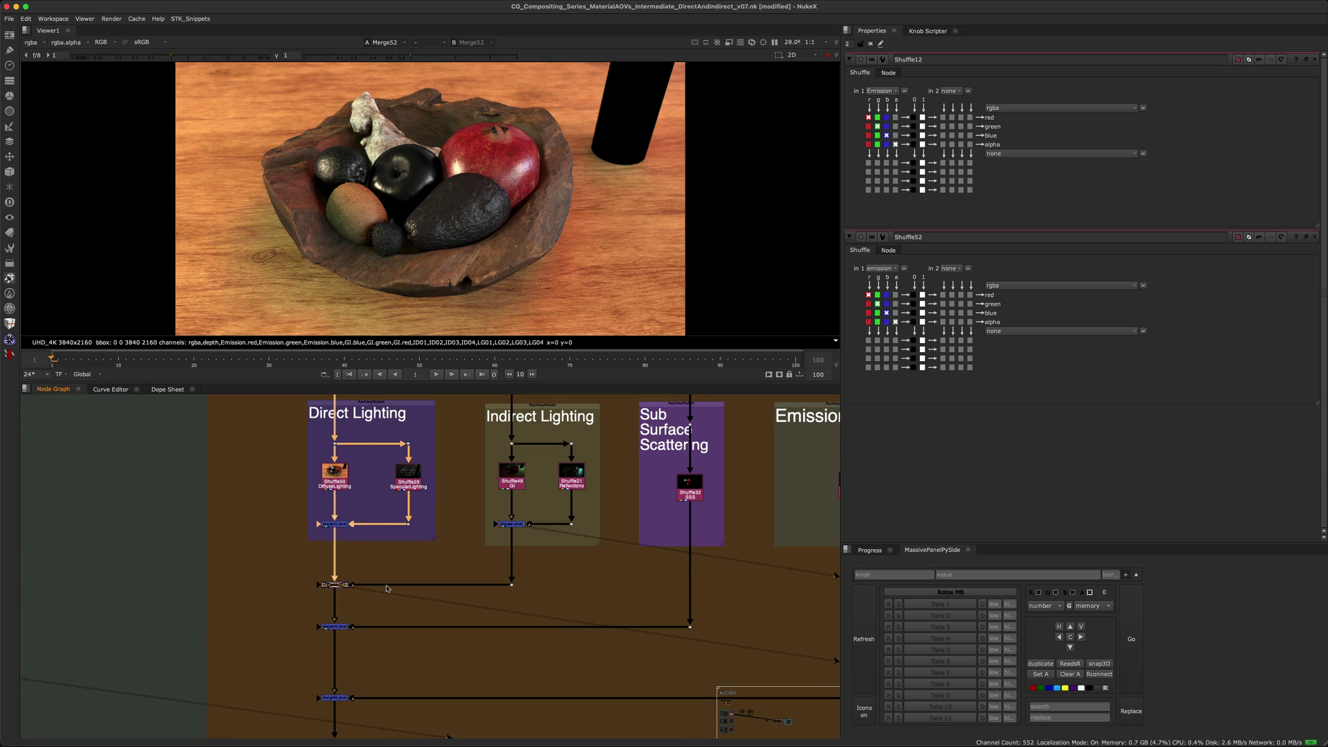
{"action": "key", "text": "d"}
{"action": "key", "text": "d"}
{"action": "key", "text": "d"}
{"action": "key", "text": "d"}
{"action": "key", "text": "d"}
{"action": "key", "text": "d"}
{"action": "key", "text": "d"}
{"action": "key", "text": "d"}
- View the merge that adds Sub Surface Scattering and toggle it off and on to compare
{"action": "middle_click_drag", "start_coordinate": [406, 621], "coordinate": [397, 589]}
{"action": "left_click_drag", "start_coordinate": [390, 573], "coordinate": [359, 614]}
{"action": "key", "text": "1"}
{"action": "key", "text": "d"}
{"action": "key", "text": "d"}
- View the final merge that adds Emission, Merge53, and compare it with the source beauty render
{"action": "scroll", "coordinate": [325, 640], "scroll_direction": "down", "scroll_amount": 5}
{"action": "left_click", "coordinate": [325, 665]}
{"action": "key", "text": "1"}
{"action": "left_click_drag", "start_coordinate": [306, 425], "coordinate": [348, 467]}
{"action": "key", "text": "1"}
{"action": "left_click_drag", "start_coordinate": [291, 611], "coordinate": [379, 686]}
{"action": "key", "text": "2"}
{"action": "left_click", "coordinate": [369, 664]}
{"action": "key", "text": "1"}
{"action": "key", "text": "2"}
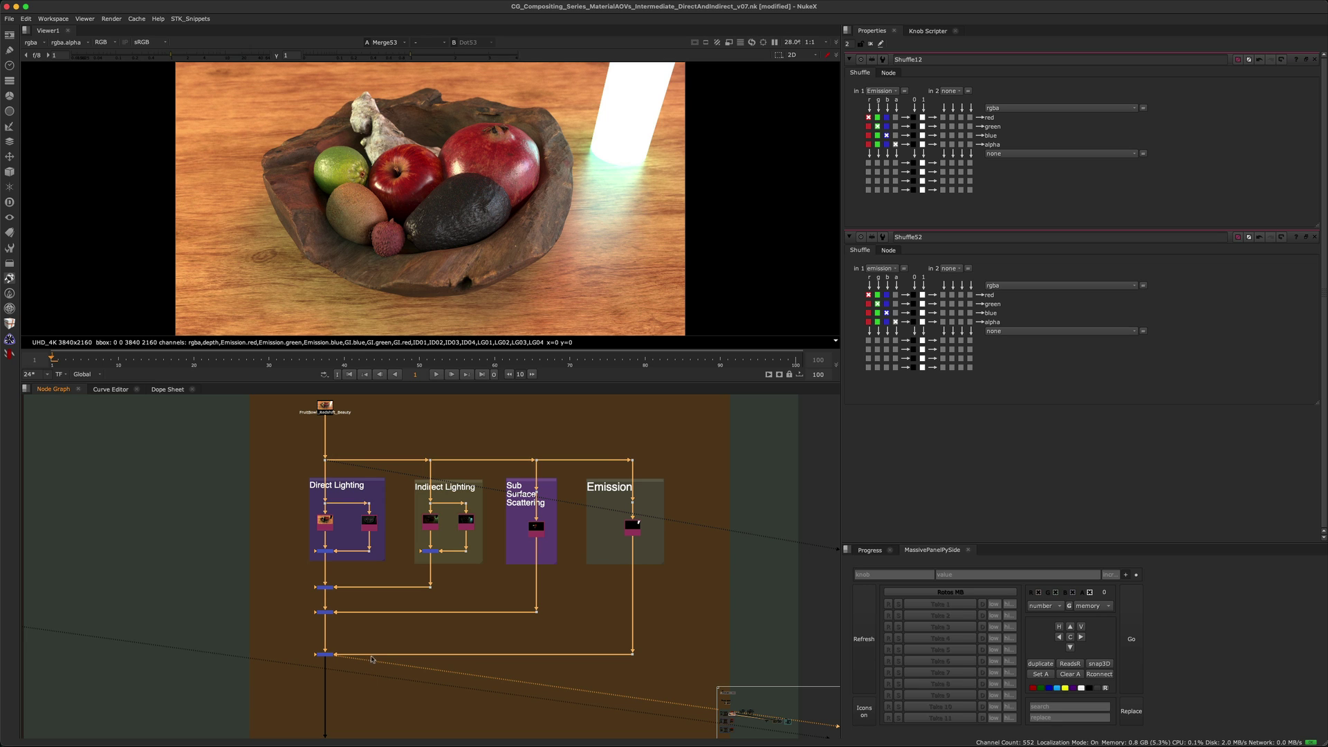
- Add a Grade node to the Indirect Lighting branch and set its multiply to 1.39
{"action": "scroll", "coordinate": [362, 579], "scroll_direction": "up", "scroll_amount": 5}
{"action": "left_click", "coordinate": [562, 559]}
{"action": "key", "text": "g"}
{"action": "left_click_drag", "start_coordinate": [562, 561], "coordinate": [554, 564]}
{"action": "mouse_move", "coordinate": [1134, 139]}
{"action": "left_mouse_down"}
{"action": "mouse_move", "coordinate": [1224, 137]}
{"action": "mouse_move", "coordinate": [1038, 151]}
{"action": "mouse_move", "coordinate": [1176, 139]}
{"action": "mouse_move", "coordinate": [1080, 136]}
{"action": "mouse_move", "coordinate": [1165, 132]}
{"action": "mouse_move", "coordinate": [1110, 136]}
{"action": "mouse_move", "coordinate": [1135, 138]}
{"action": "left_mouse_up"}
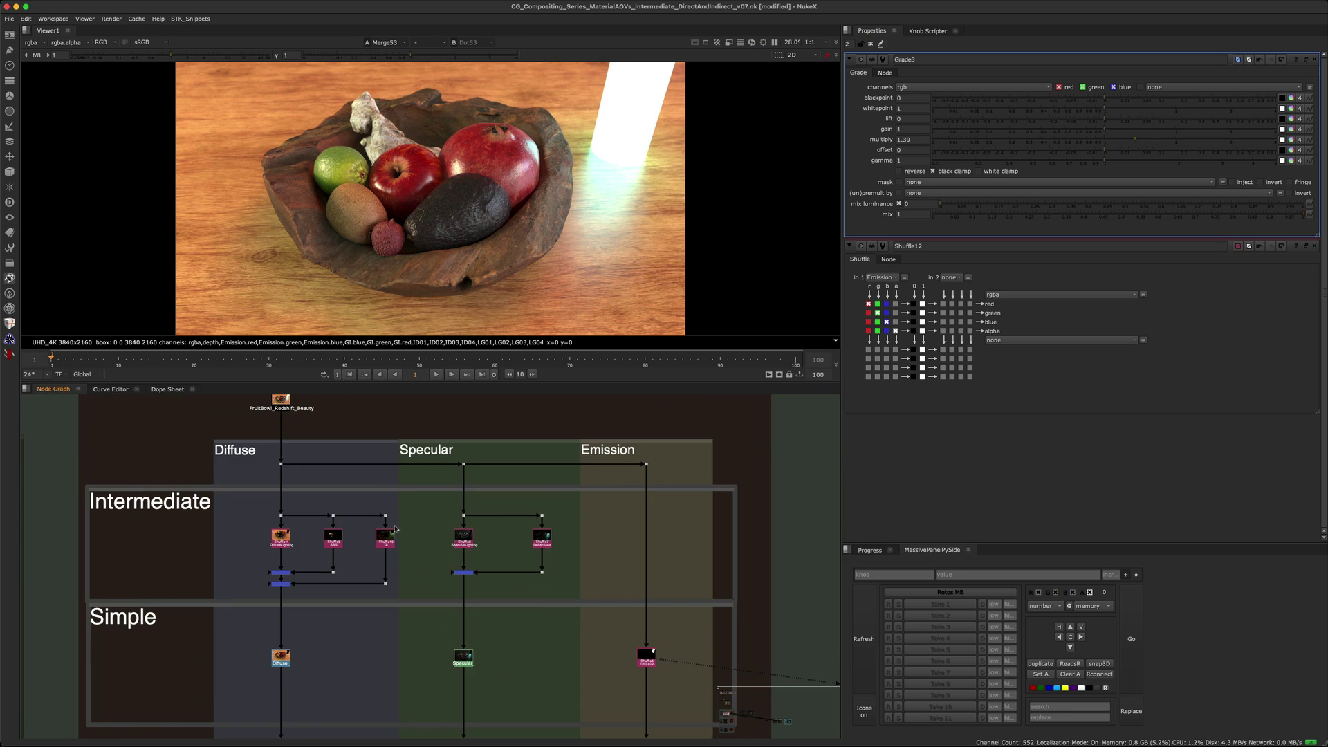
- Add a Grade node below the GI shuffle in Level 02's Intermediate section and clone it in the Specular group
{"action": "middle_click_drag", "start_coordinate": [428, 543], "coordinate": [422, 527]}
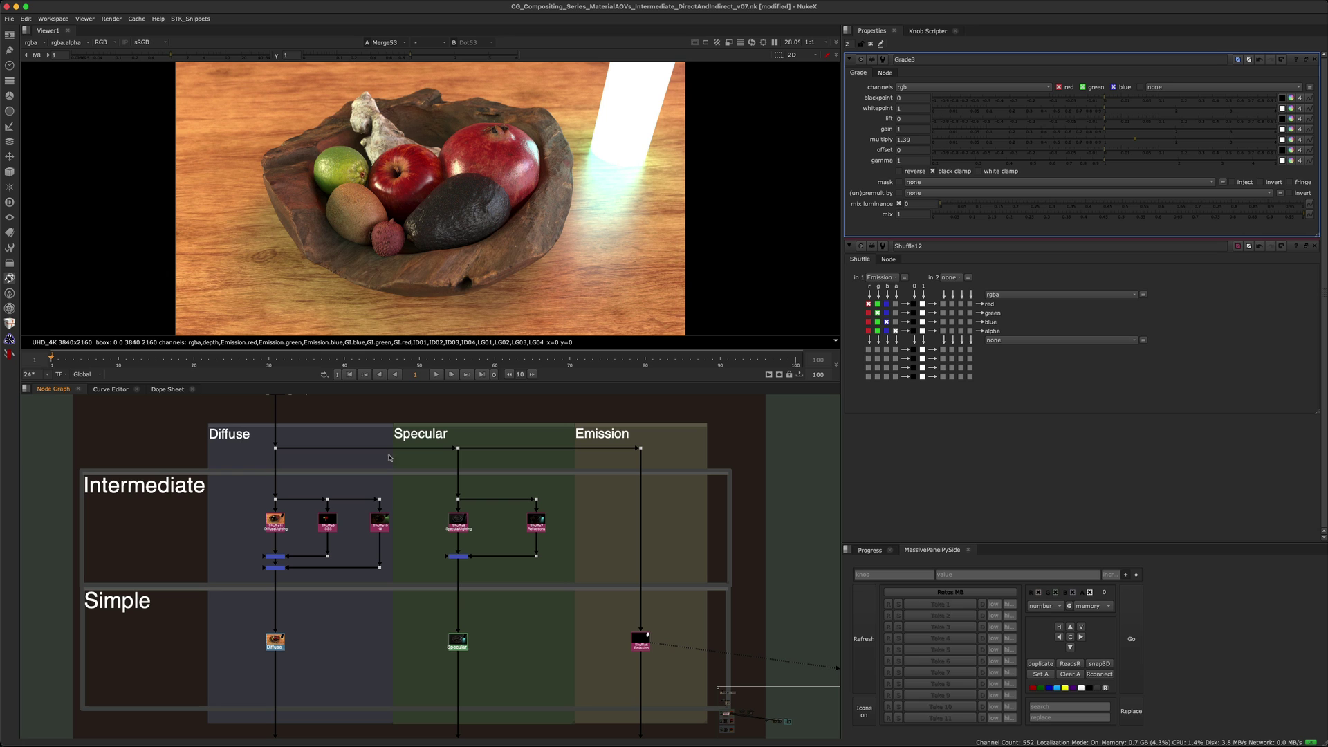
{"action": "scroll", "coordinate": [408, 532], "scroll_direction": "up", "scroll_amount": 3}
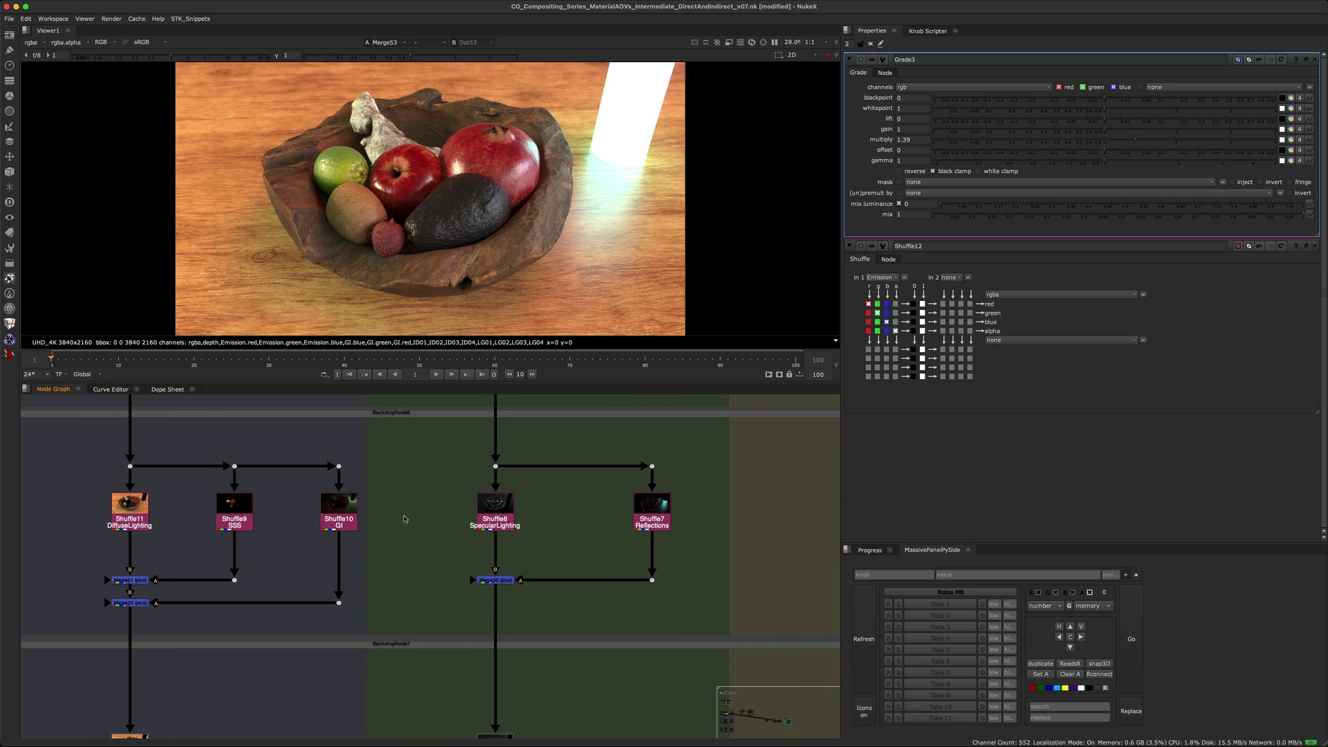
{"action": "middle_click_drag", "start_coordinate": [222, 625], "coordinate": [329, 575]}
{"action": "middle_click_drag", "start_coordinate": [562, 504], "coordinate": [501, 551]}
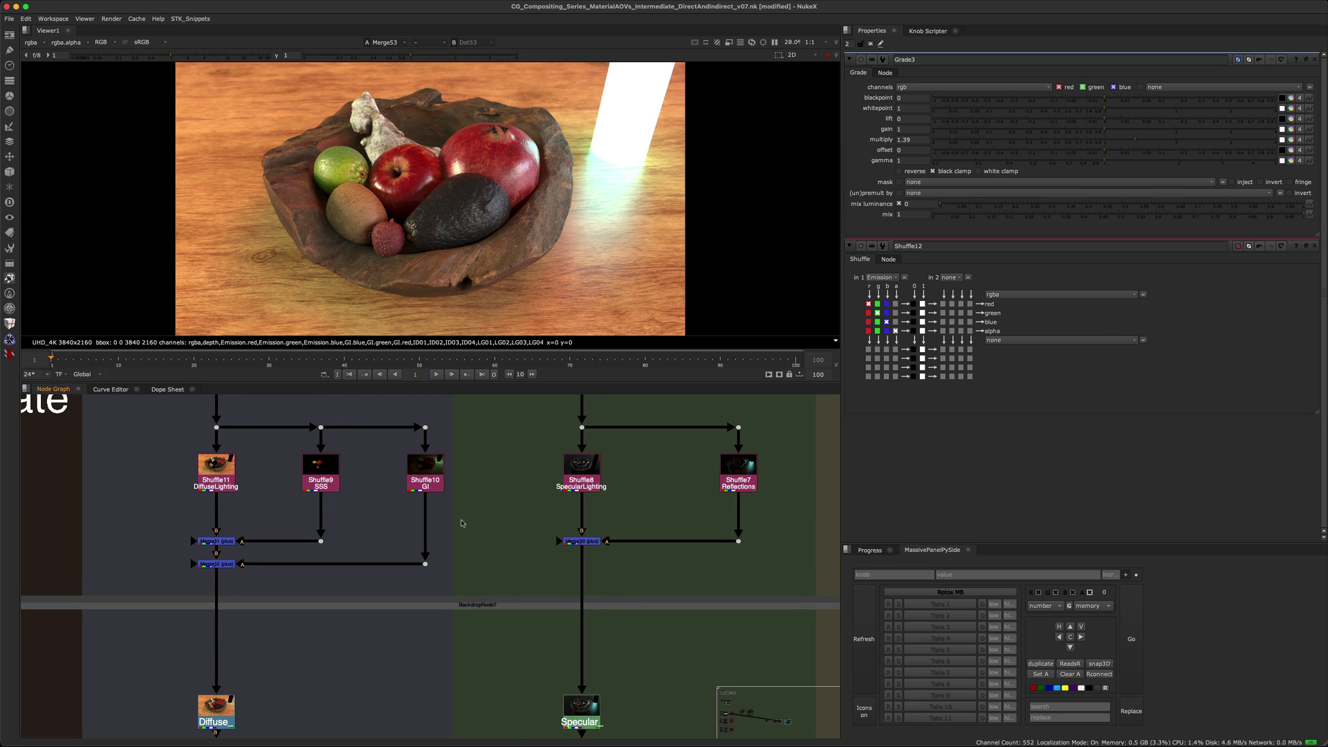
{"action": "key", "text": "g"}
{"action": "mouse_move", "coordinate": [458, 519]}
{"action": "left_mouse_down"}
{"action": "mouse_move", "coordinate": [434, 522]}
{"action": "mouse_move", "coordinate": [503, 537]}
{"action": "mouse_move", "coordinate": [668, 516]}
{"action": "left_mouse_up"}
{"action": "key", "text": "alt+k"}
{"action": "left_click", "coordinate": [504, 530]}
{"action": "middle_click_drag", "start_coordinate": [668, 516], "coordinate": [669, 530]}
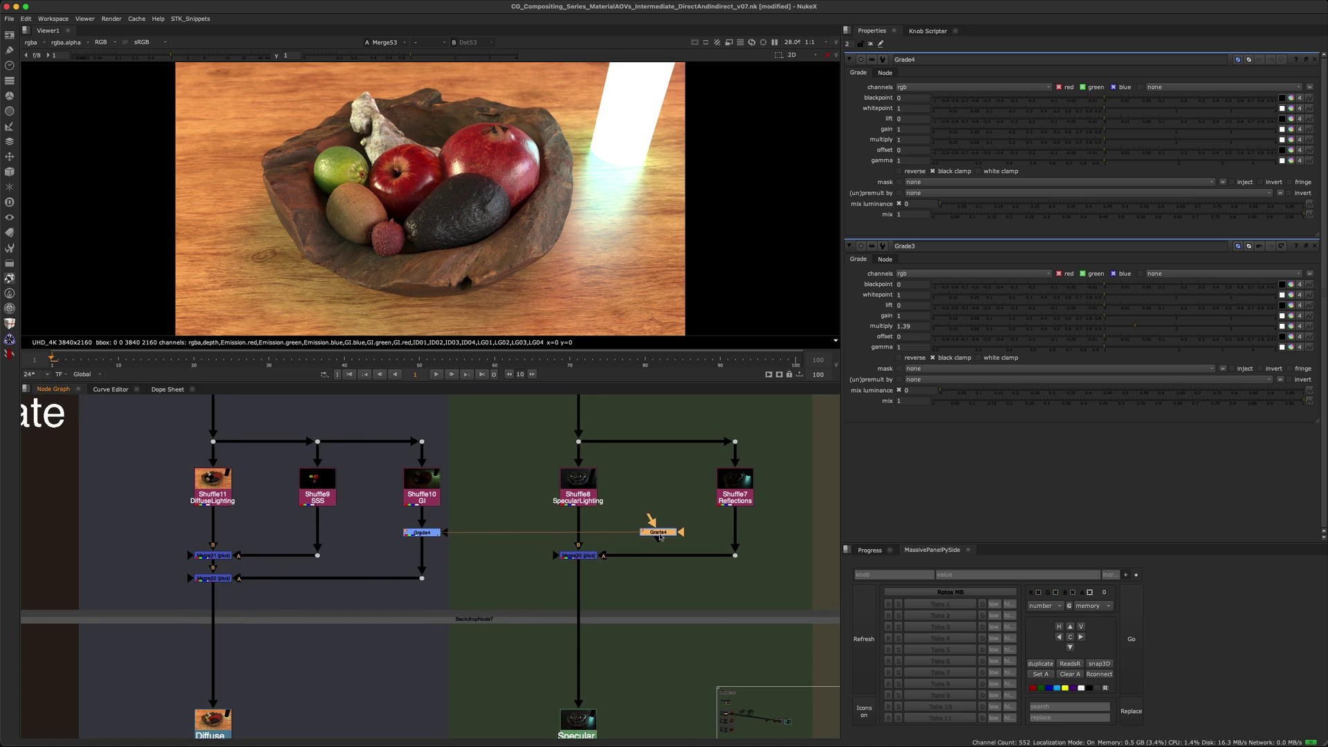
- Insert the cloned Grade4 below the Reflections shuffle in the Specular group and open its properties
{"action": "scroll", "coordinate": [671, 531], "scroll_direction": "up", "scroll_amount": 5}
{"action": "left_click_drag", "start_coordinate": [622, 534], "coordinate": [666, 530]}
{"action": "middle_click_drag", "start_coordinate": [667, 531], "coordinate": [596, 541]}
{"action": "left_click_drag", "start_coordinate": [600, 537], "coordinate": [690, 530]}
{"action": "double_click", "coordinate": [714, 526]}
- View Level 02's final merge, Merge34, and set the cloned Grade4 multiply to 0.64
{"action": "middle_click_drag", "start_coordinate": [252, 507], "coordinate": [449, 444]}
{"action": "scroll", "coordinate": [450, 444], "scroll_direction": "down", "scroll_amount": 5}
{"action": "middle_click_drag", "start_coordinate": [311, 598], "coordinate": [302, 426]}
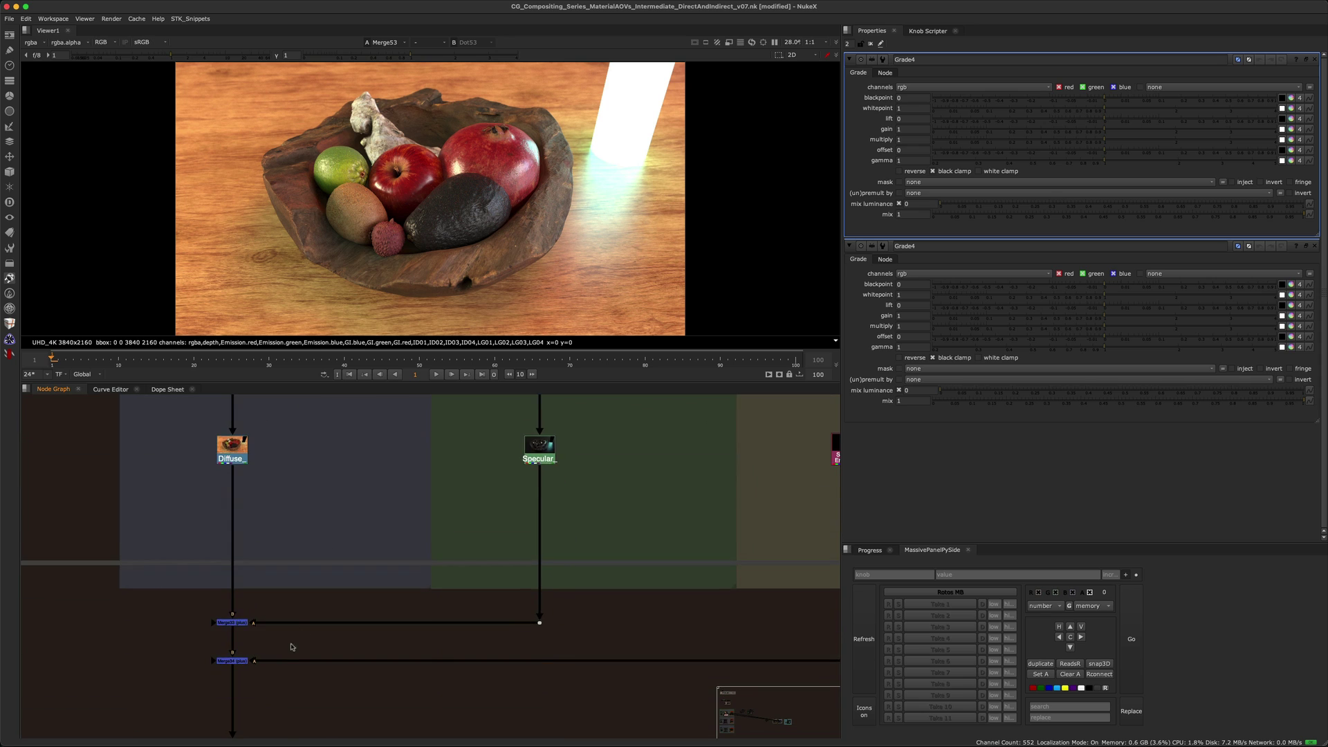
{"action": "middle_click_drag", "start_coordinate": [290, 646], "coordinate": [344, 499]}
{"action": "left_click_drag", "start_coordinate": [237, 492], "coordinate": [340, 553]}
{"action": "key", "text": "1"}
{"action": "middle_click_drag", "start_coordinate": [572, 451], "coordinate": [580, 694]}
{"action": "left_click", "coordinate": [1072, 140]}
{"action": "left_click_drag", "start_coordinate": [1071, 142], "coordinate": [1045, 140]}
{"action": "scroll", "coordinate": [569, 606], "scroll_direction": "down", "scroll_amount": 5}
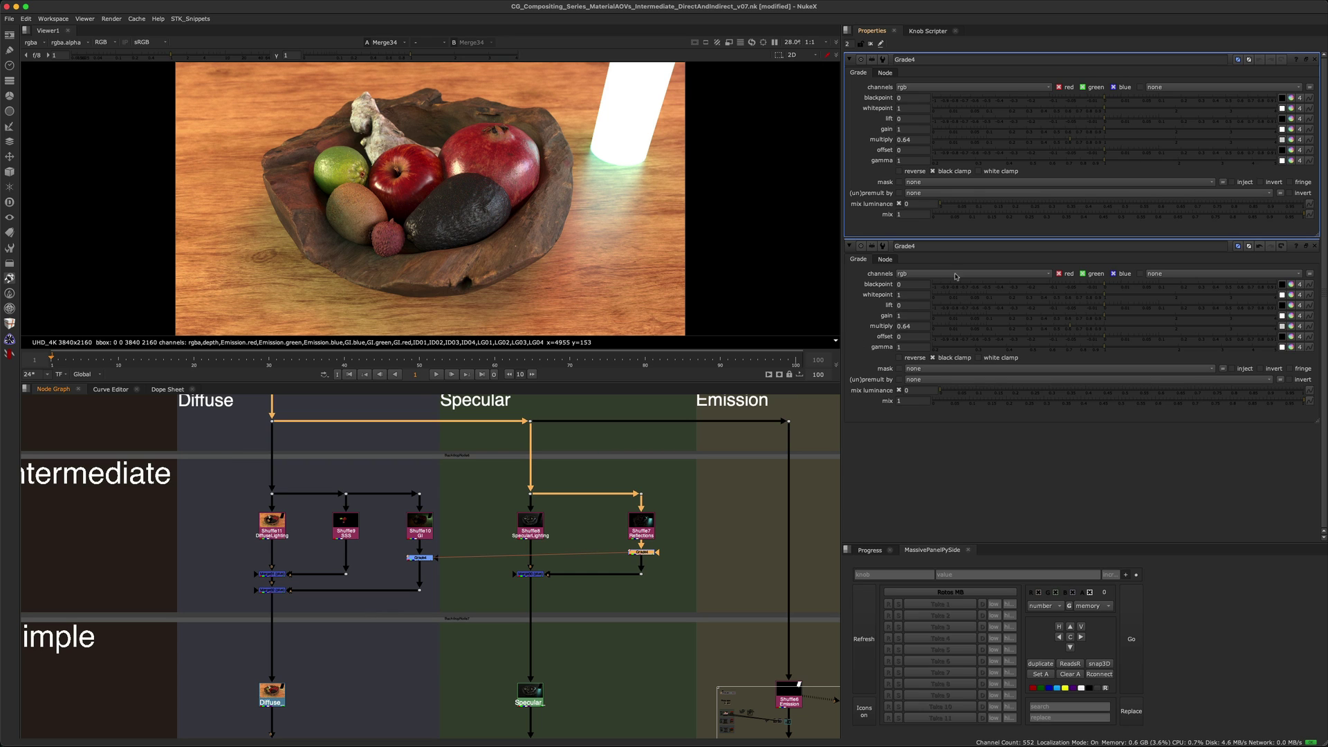
- Compare where the indirect light is graded in RedShift's Level 02 and in the Direct / Indirect variation, and review the grouping slides
{"action": "scroll", "coordinate": [570, 581], "scroll_direction": "down", "scroll_amount": 6}
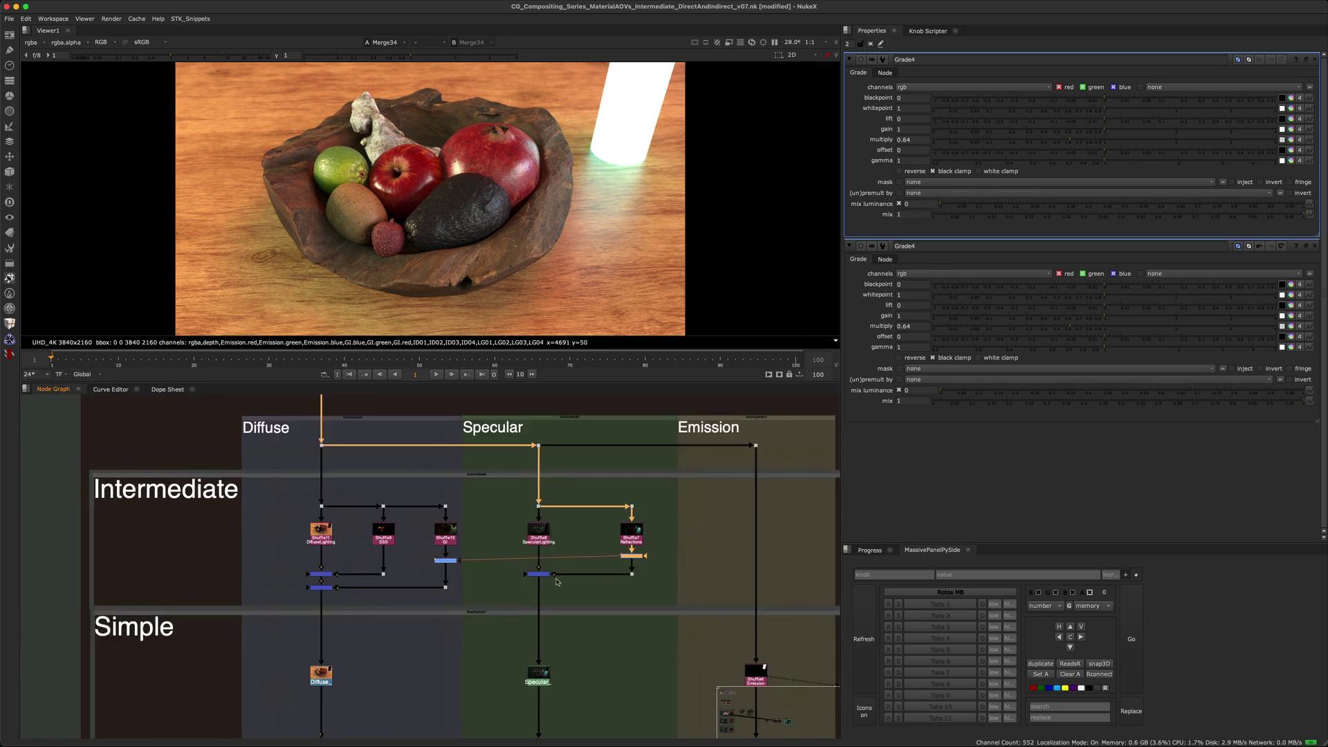
{"action": "scroll", "coordinate": [633, 538], "scroll_direction": "up", "scroll_amount": 6}
{"action": "scroll", "coordinate": [633, 537], "scroll_direction": "up", "scroll_amount": 6}
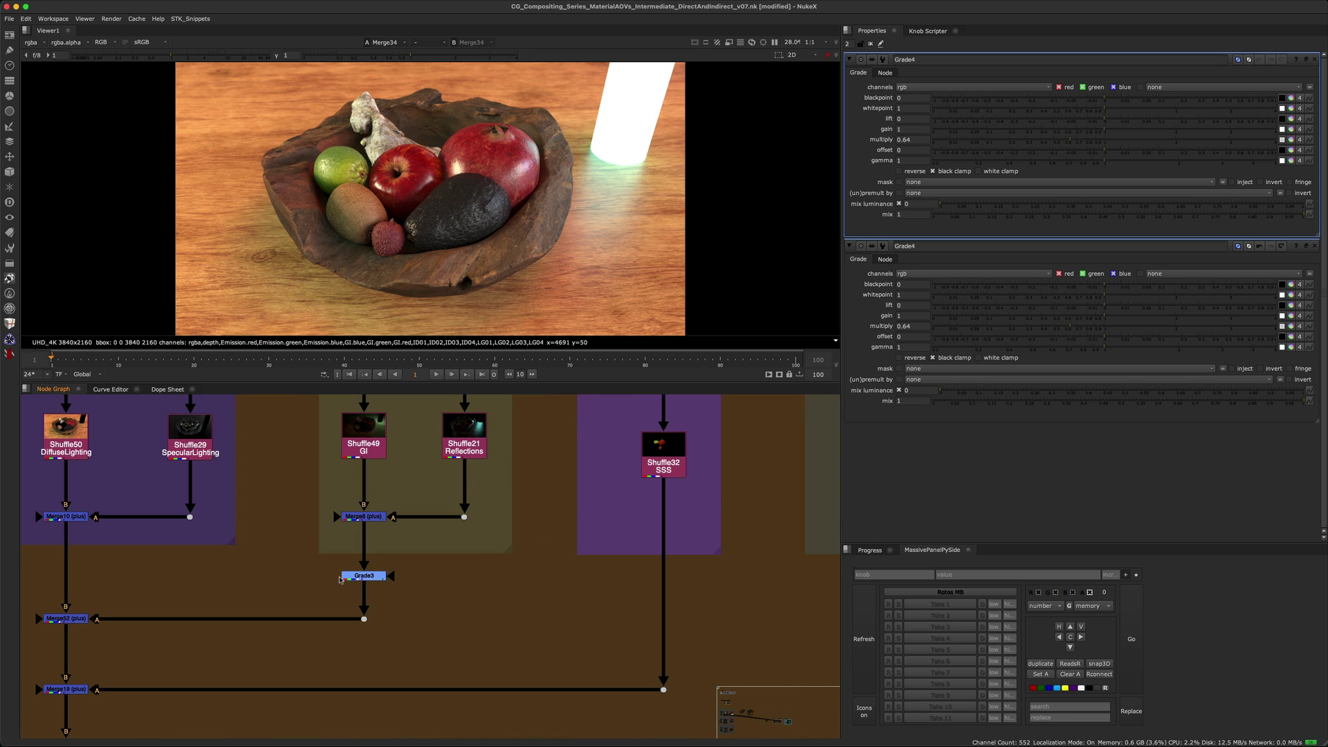
{"action": "middle_click_drag", "start_coordinate": [489, 560], "coordinate": [524, 640]}
{"action": "scroll", "coordinate": [409, 540], "scroll_direction": "down", "scroll_amount": 5}
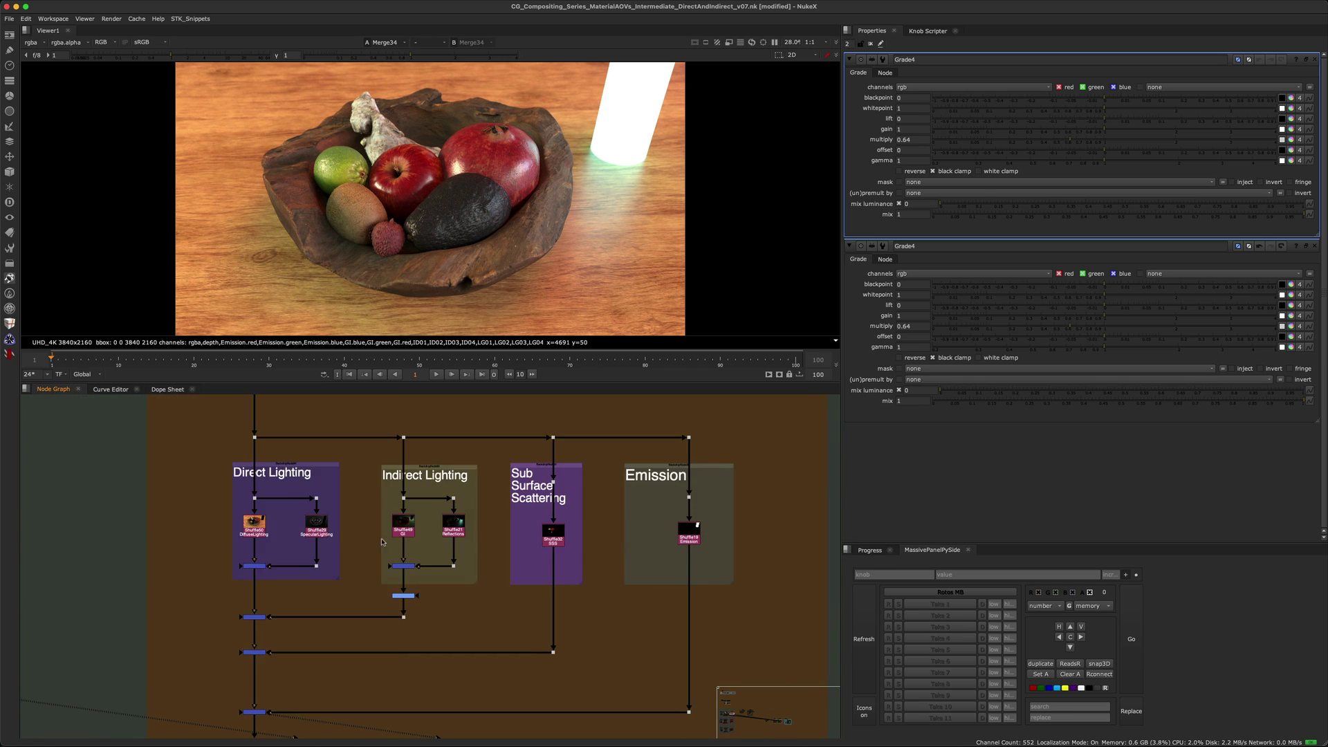
{"action": "middle_click_drag", "start_coordinate": [86, 590], "coordinate": [565, 534]}
{"action": "middle_click_drag", "start_coordinate": [253, 522], "coordinate": [647, 549]}
{"action": "middle_click_drag", "start_coordinate": [305, 498], "coordinate": [467, 582]}
{"action": "scroll", "coordinate": [364, 516], "scroll_direction": "up", "scroll_amount": 6}
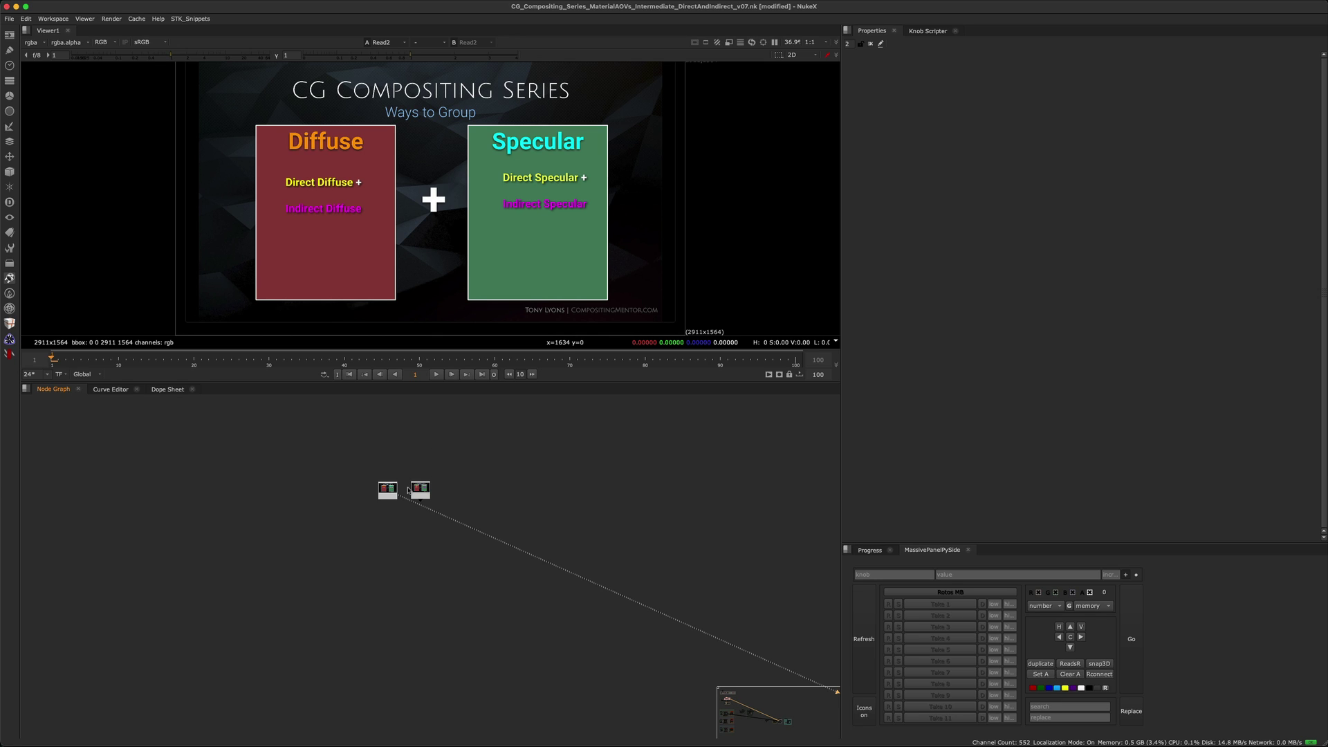
- View the diffuse shuffle in Level 01 of the Arnold Examples
{"action": "scroll", "coordinate": [397, 538], "scroll_direction": "down", "scroll_amount": 3}
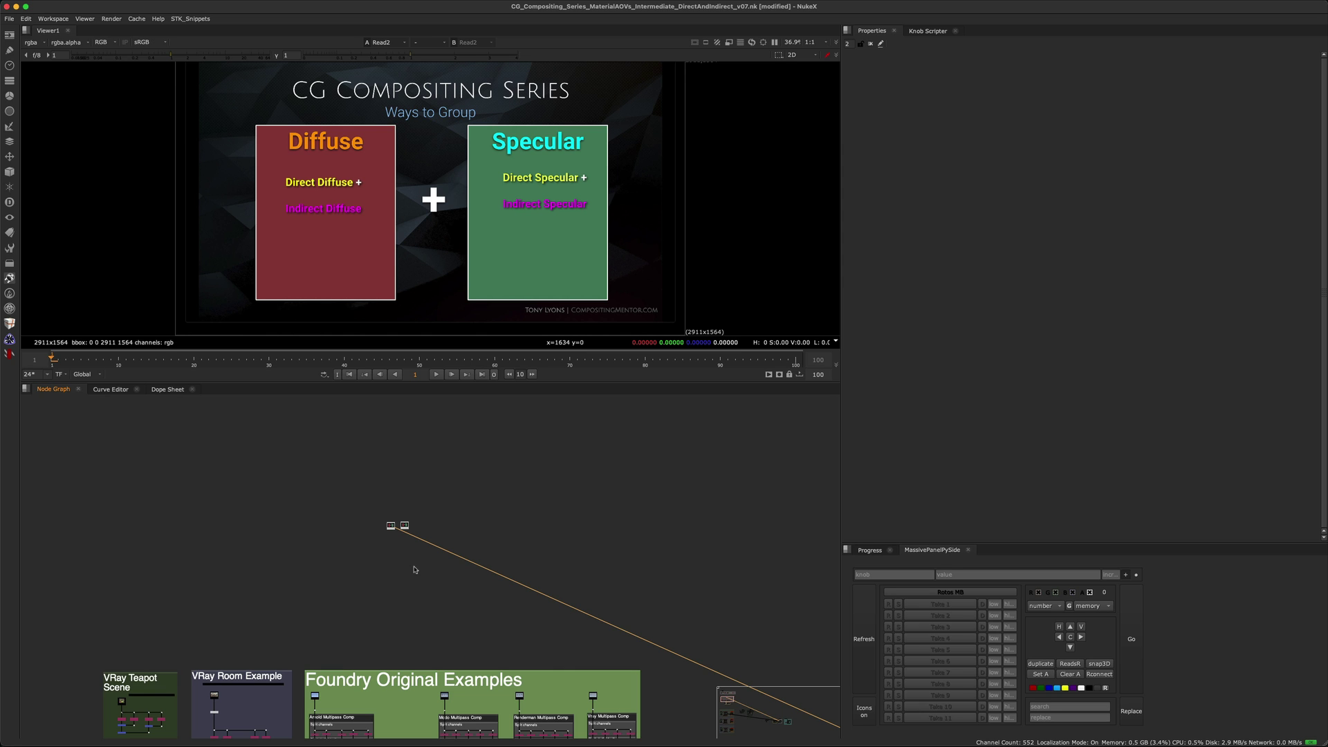
{"action": "scroll", "coordinate": [427, 583], "scroll_direction": "down", "scroll_amount": 5}
{"action": "scroll", "coordinate": [347, 593], "scroll_direction": "up", "scroll_amount": 5}
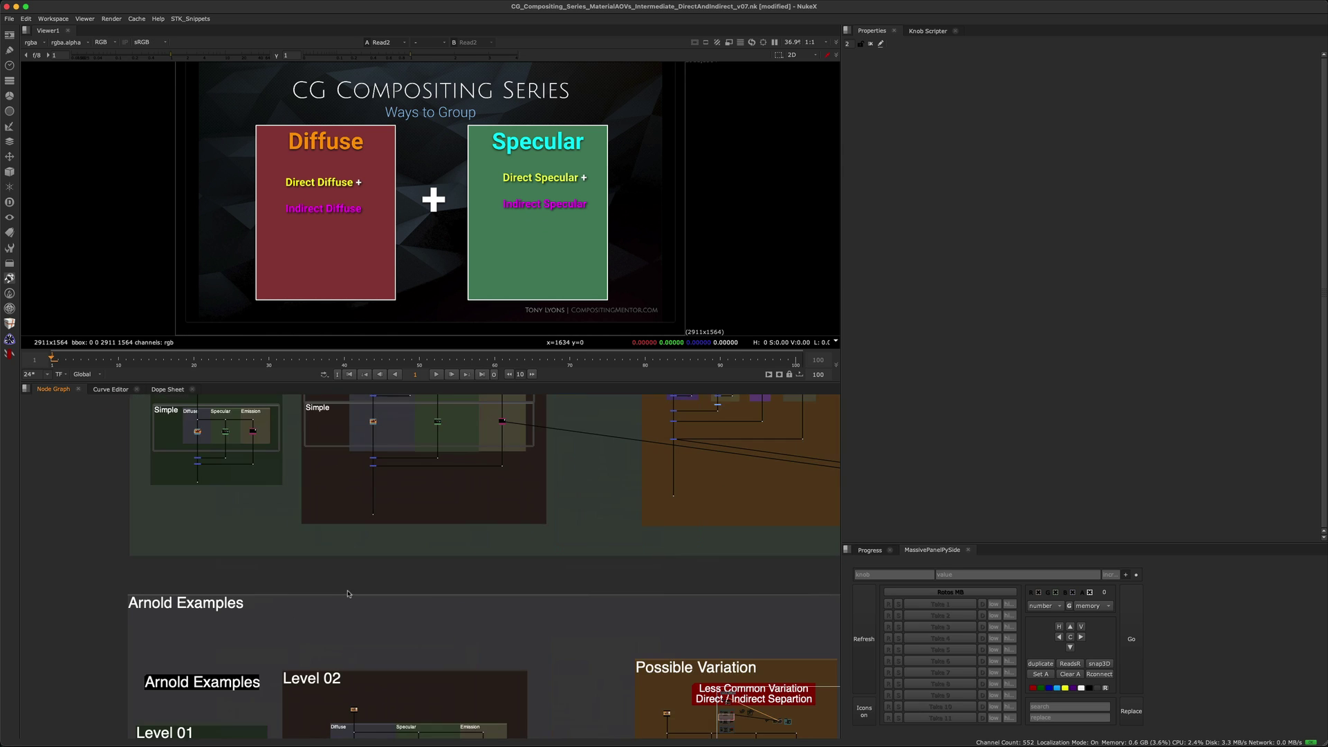
{"action": "middle_click_drag", "start_coordinate": [357, 606], "coordinate": [352, 490]}
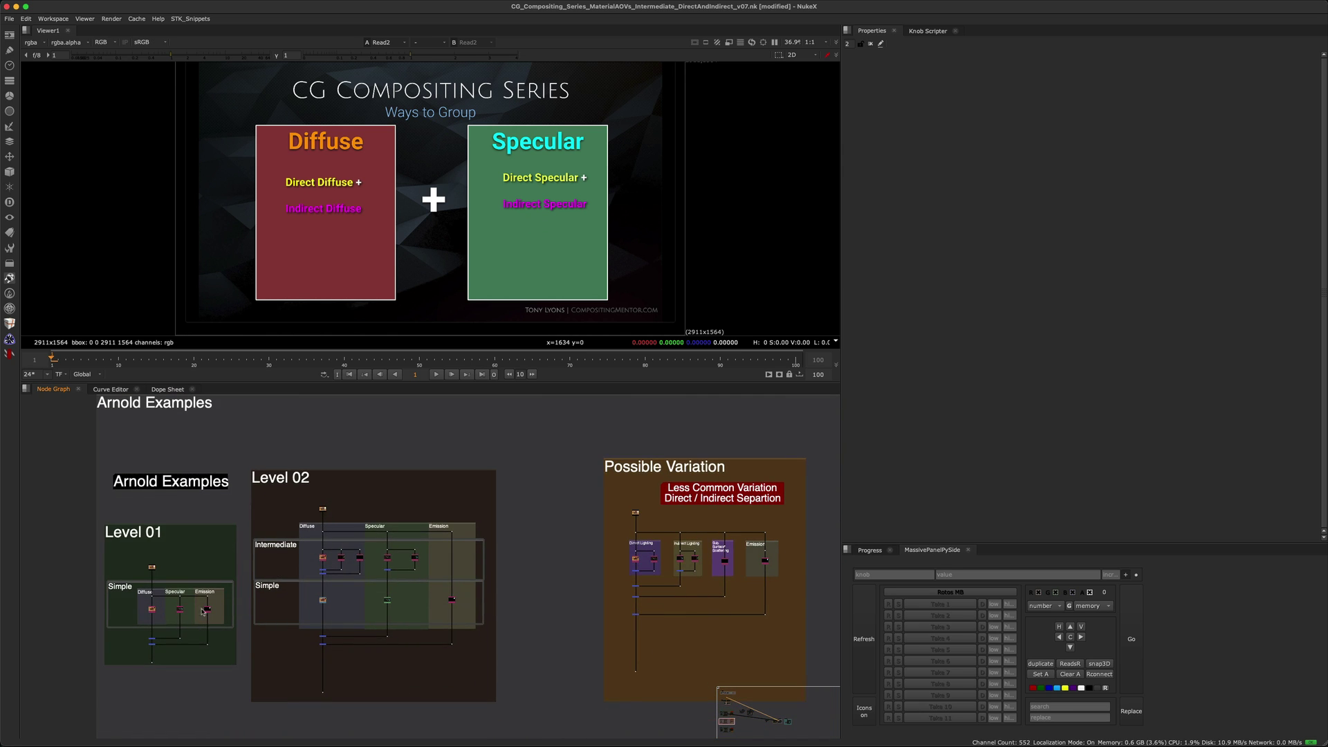
{"action": "scroll", "coordinate": [350, 588], "scroll_direction": "up", "scroll_amount": 5}
{"action": "scroll", "coordinate": [308, 562], "scroll_direction": "up", "scroll_amount": 5}
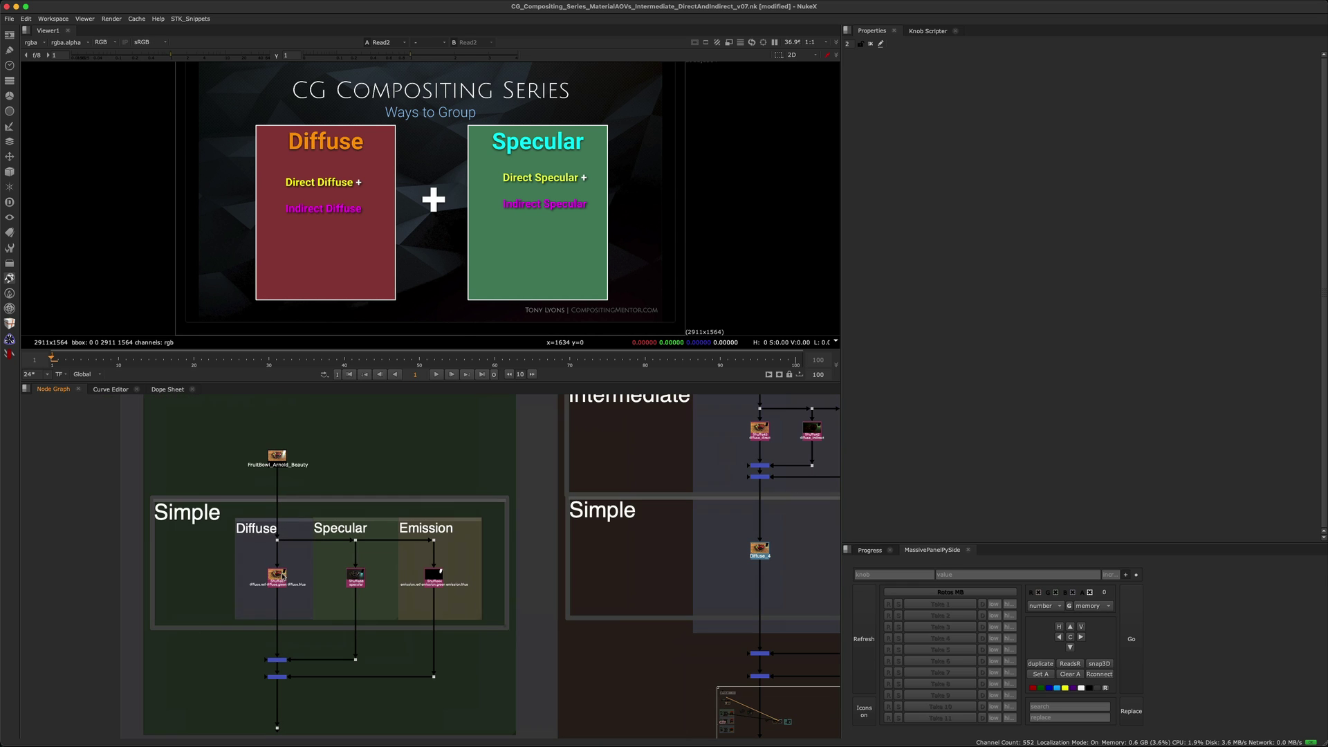
{"action": "left_click", "coordinate": [278, 578]}
{"action": "key", "text": "1"}
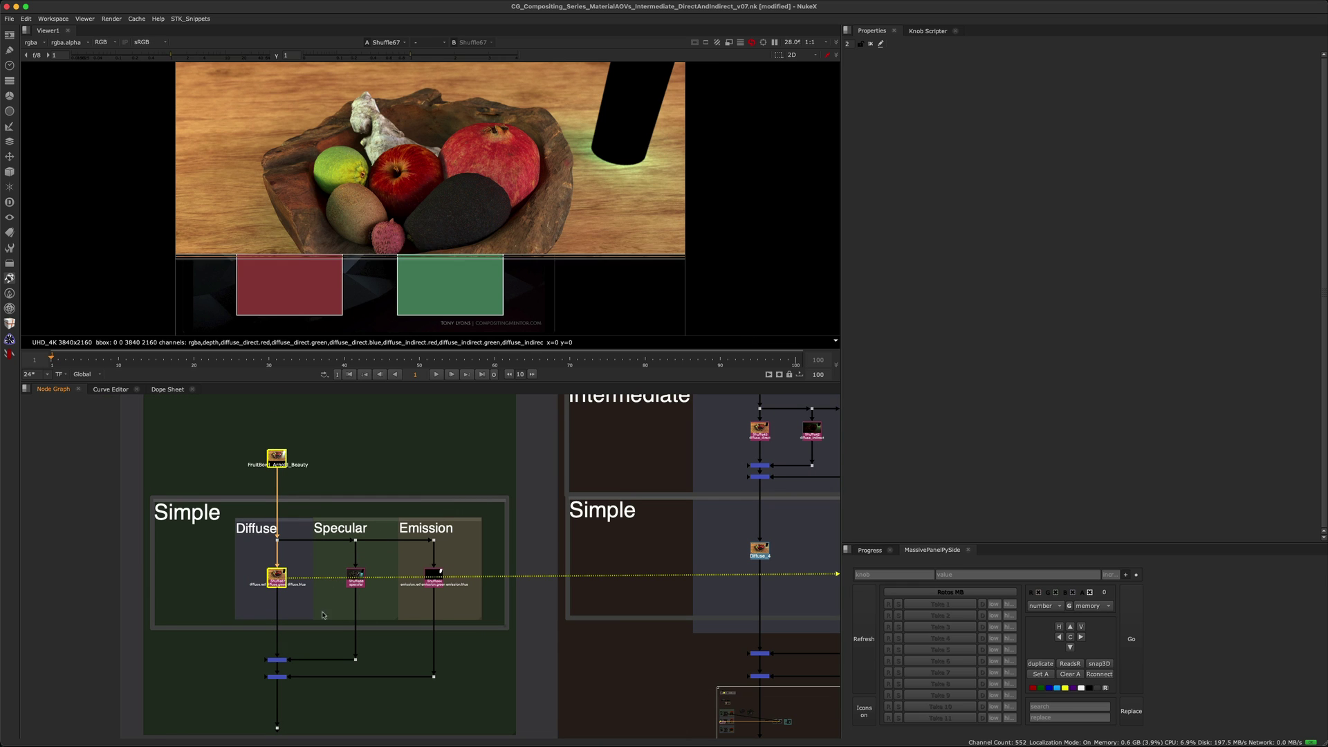
- View Arnold Level 01's specular and emission shuffles and flip between the diffuse, specular and emission passes
{"action": "left_click", "coordinate": [355, 576]}
{"action": "key", "text": "1"}
{"action": "left_click", "coordinate": [434, 576]}
{"action": "key", "text": "1"}
{"action": "key", "text": "1"}
{"action": "key", "text": "2"}
{"action": "key", "text": "3"}
{"action": "key", "text": "1"}
{"action": "key", "text": "2"}
{"action": "key", "text": "3"}
- View the diffuse_direct shuffle in the Intermediate section of Arnold's Level 02
{"action": "scroll", "coordinate": [483, 602], "scroll_direction": "down", "scroll_amount": 3}
{"action": "middle_click_drag", "start_coordinate": [484, 602], "coordinate": [279, 606]}
{"action": "scroll", "coordinate": [478, 475], "scroll_direction": "up", "scroll_amount": 5}
{"action": "scroll", "coordinate": [458, 517], "scroll_direction": "up", "scroll_amount": 3}
{"action": "middle_click_drag", "start_coordinate": [458, 516], "coordinate": [300, 546]}
{"action": "scroll", "coordinate": [304, 540], "scroll_direction": "down", "scroll_amount": 6}
{"action": "scroll", "coordinate": [300, 545], "scroll_direction": "up", "scroll_amount": 3}
{"action": "scroll", "coordinate": [299, 547], "scroll_direction": "up", "scroll_amount": 2}
{"action": "left_click_drag", "start_coordinate": [160, 533], "coordinate": [267, 605]}
{"action": "key", "text": "1"}
{"action": "scroll", "coordinate": [228, 602], "scroll_direction": "up", "scroll_amount": 1}
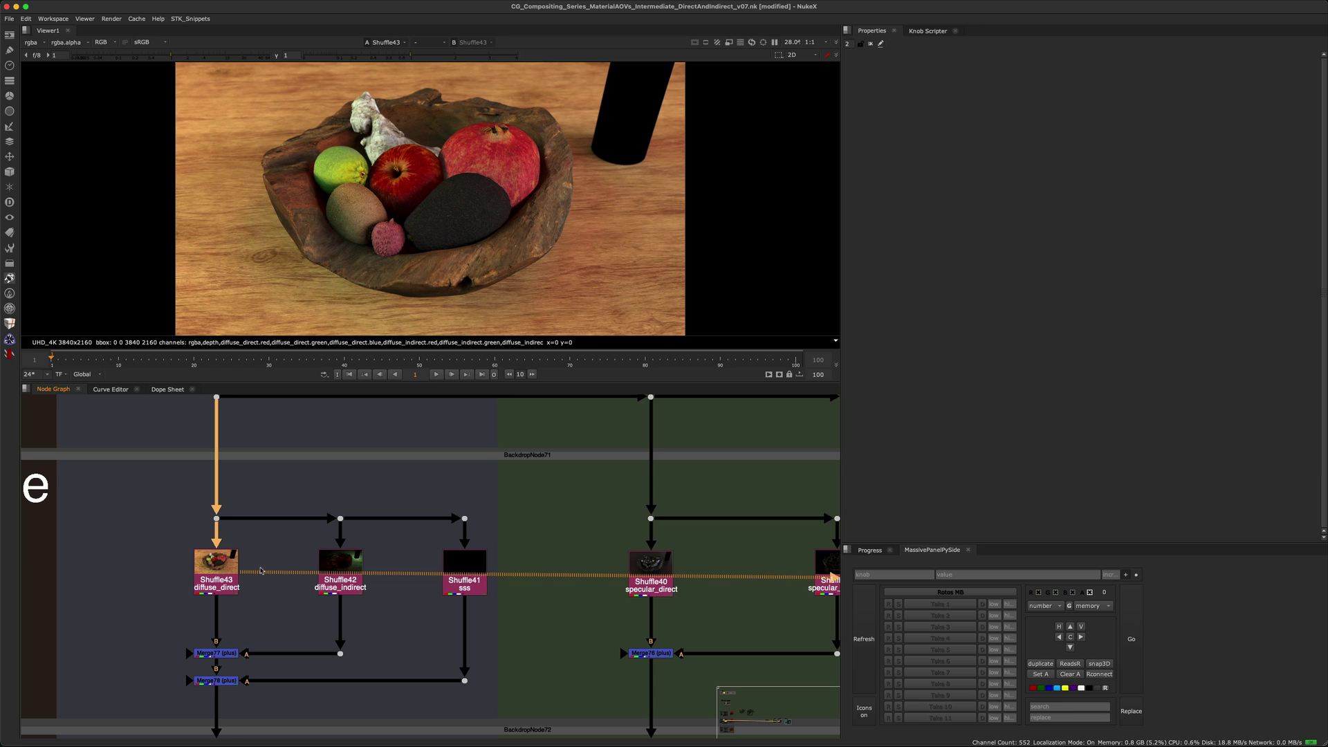
- Load the diffuse_indirect shuffle as the second viewer input and compare it with diffuse_direct
{"action": "left_click", "coordinate": [343, 583]}
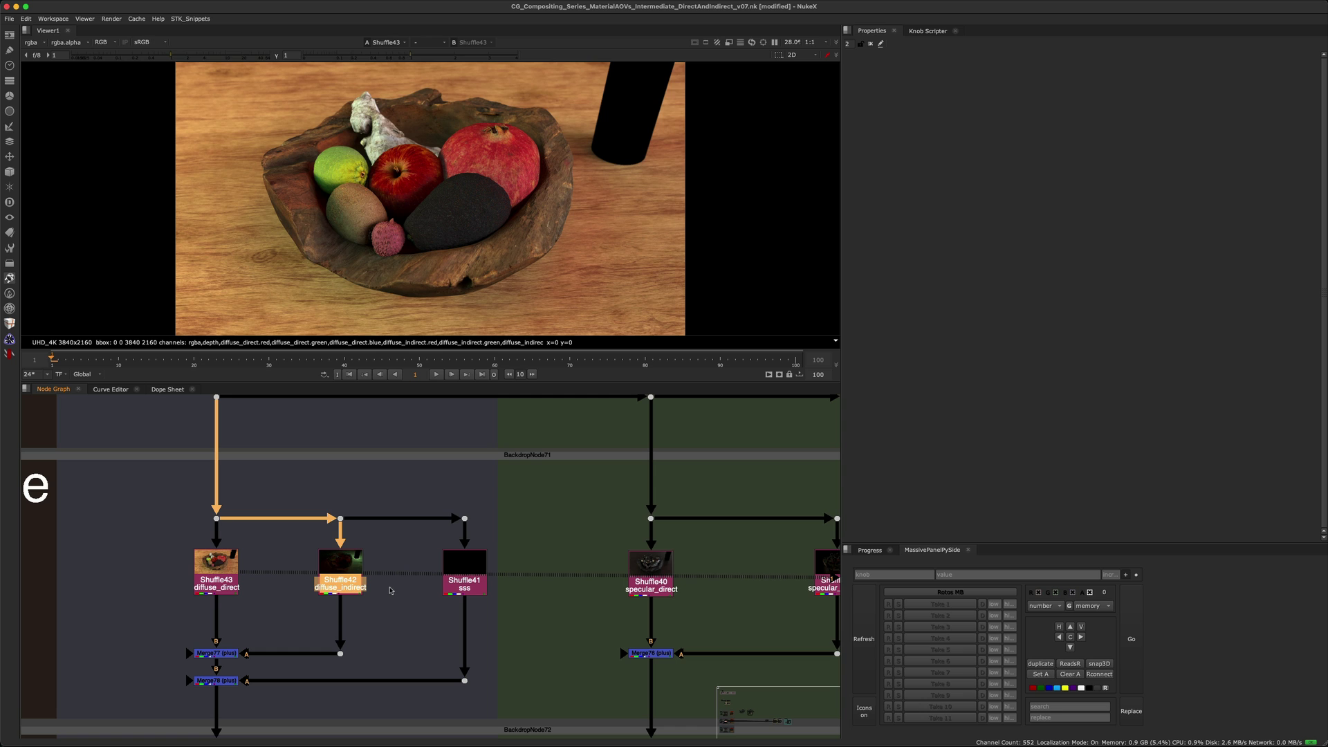
{"action": "key", "text": "2"}
{"action": "key", "text": "1"}
{"action": "key", "text": "2"}
{"action": "key", "text": "1"}
{"action": "key", "text": "2"}
{"action": "key", "text": "1"}
{"action": "key", "text": "2"}
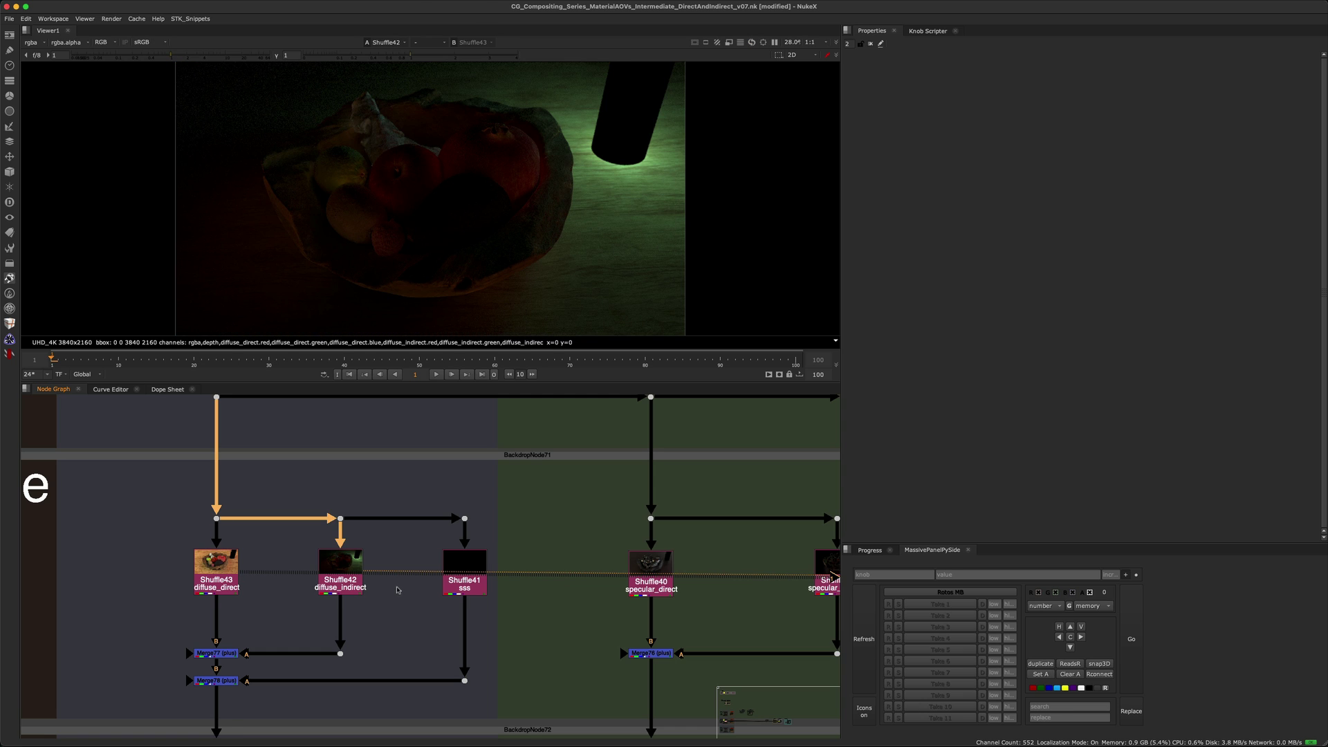
{"action": "key", "text": "1"}
{"action": "key", "text": "2"}
- View Arnold's sss shuffle and compare it with the diffuse_direct pass
{"action": "left_click", "coordinate": [462, 573]}
{"action": "key", "text": "2"}
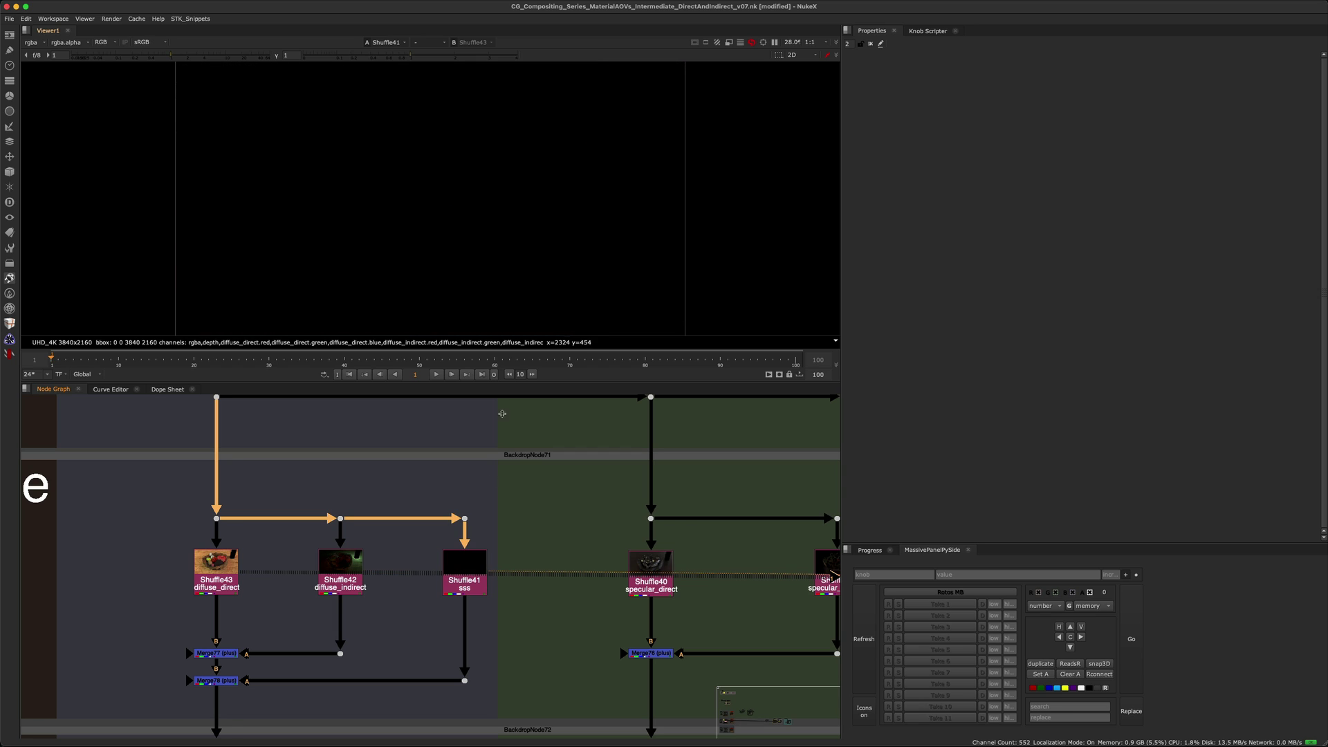
{"action": "key", "text": "1"}
{"action": "key", "text": "2"}
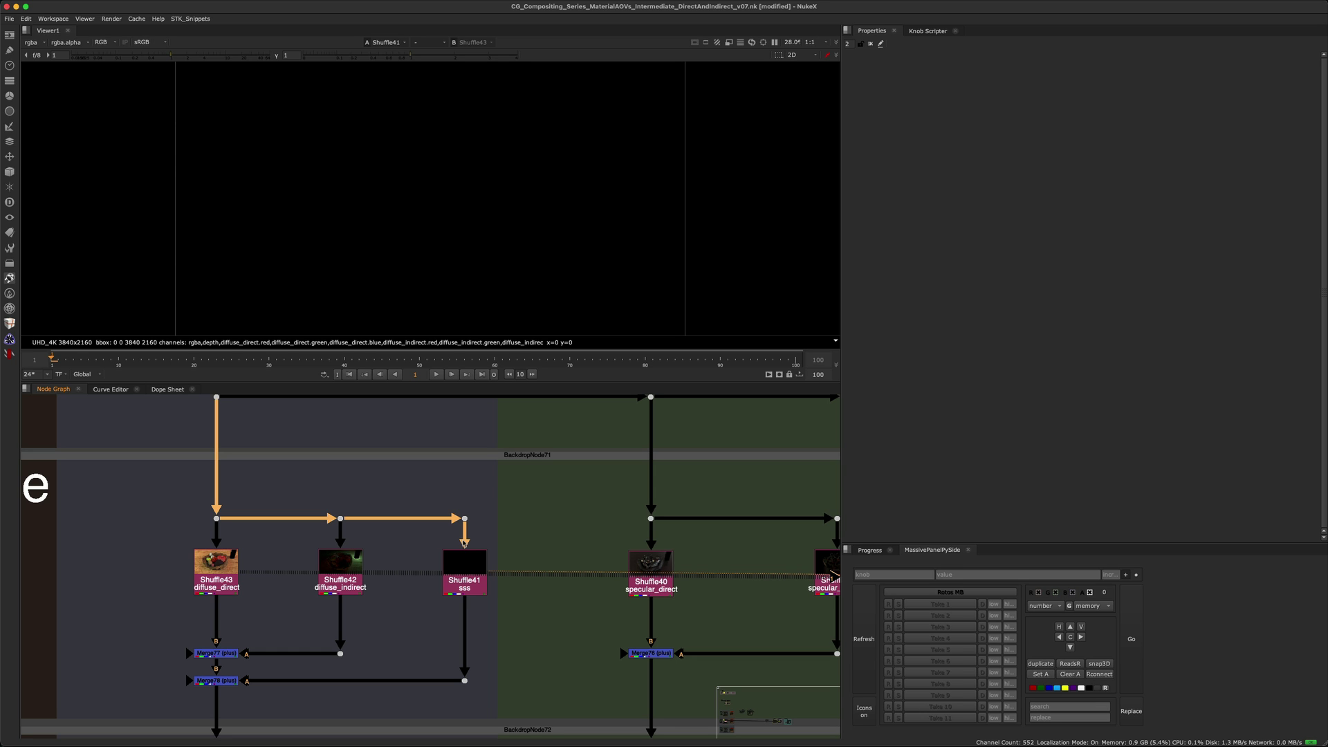
{"action": "key", "text": "1"}
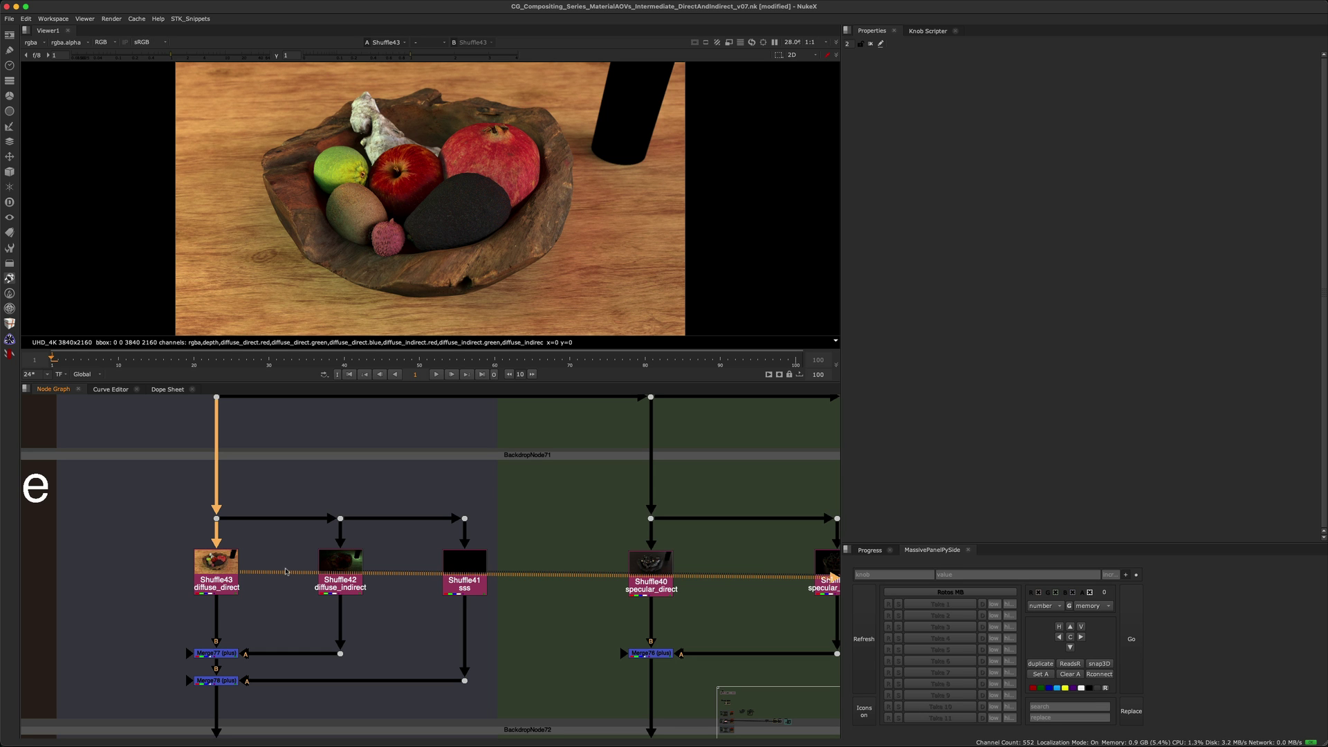
- View the SSS shuffle in the Intermediate section of RedShift's Level 02
{"action": "scroll", "coordinate": [373, 530], "scroll_direction": "down", "scroll_amount": 5}
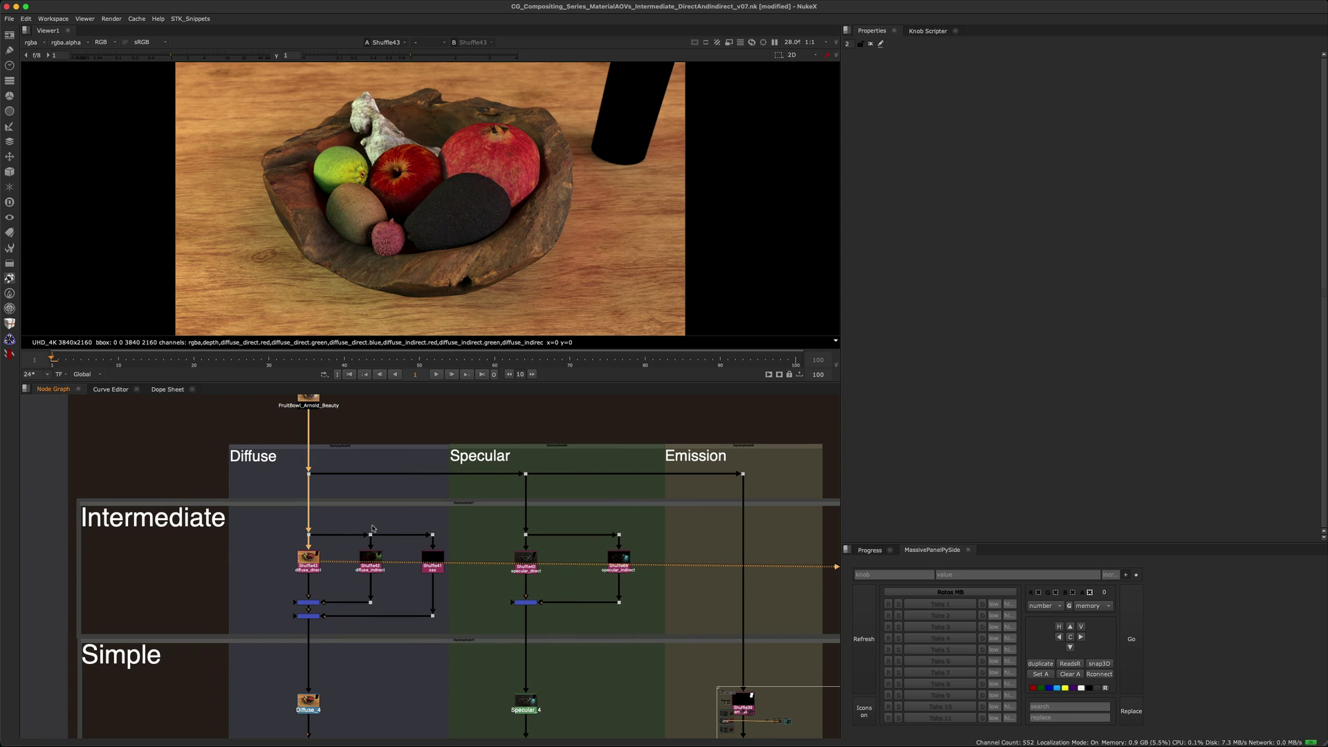
{"action": "scroll", "coordinate": [379, 532], "scroll_direction": "down", "scroll_amount": 5}
{"action": "scroll", "coordinate": [418, 559], "scroll_direction": "down", "scroll_amount": 3}
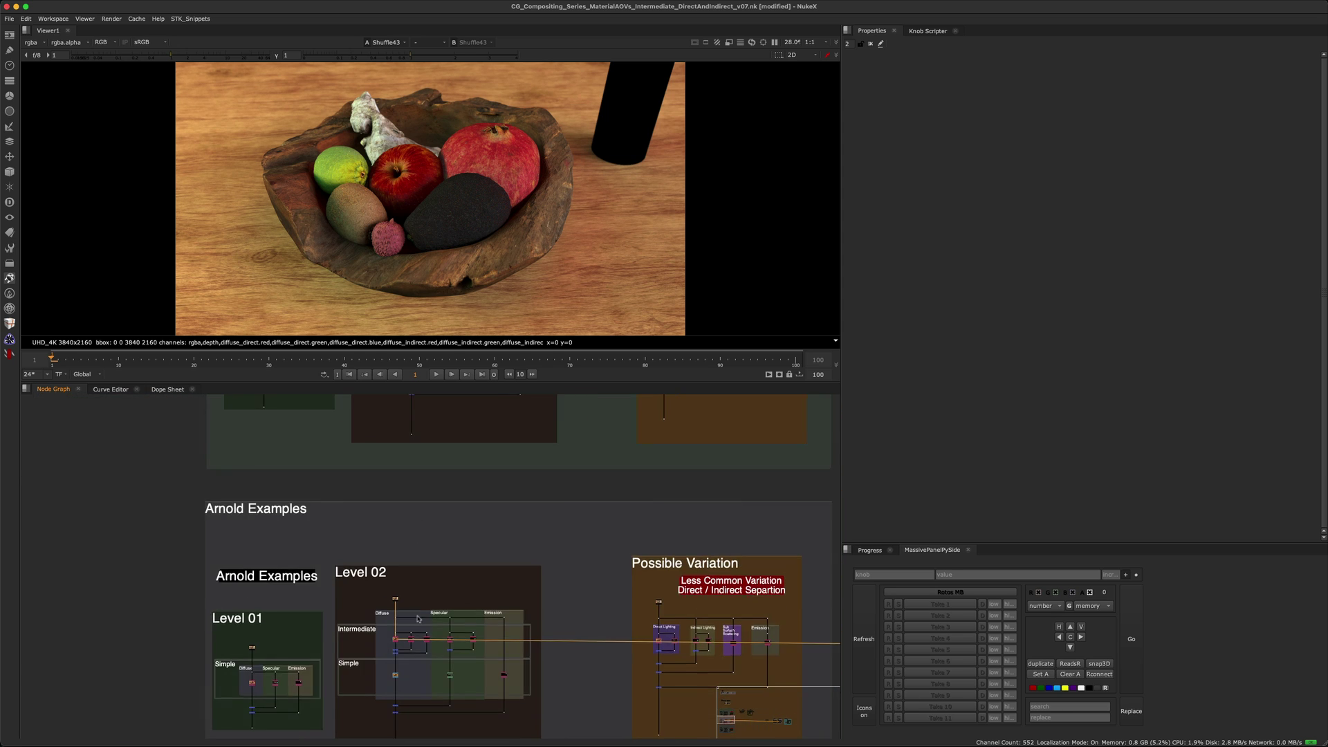
{"action": "middle_click_drag", "start_coordinate": [418, 558], "coordinate": [429, 725]}
{"action": "scroll", "coordinate": [445, 511], "scroll_direction": "up", "scroll_amount": 5}
{"action": "scroll", "coordinate": [452, 432], "scroll_direction": "up", "scroll_amount": 3}
{"action": "middle_click_drag", "start_coordinate": [452, 427], "coordinate": [466, 514]}
{"action": "scroll", "coordinate": [467, 514], "scroll_direction": "up", "scroll_amount": 5}
{"action": "left_click", "coordinate": [463, 564]}
{"action": "left_click", "coordinate": [282, 562]}
{"action": "key", "text": "1"}
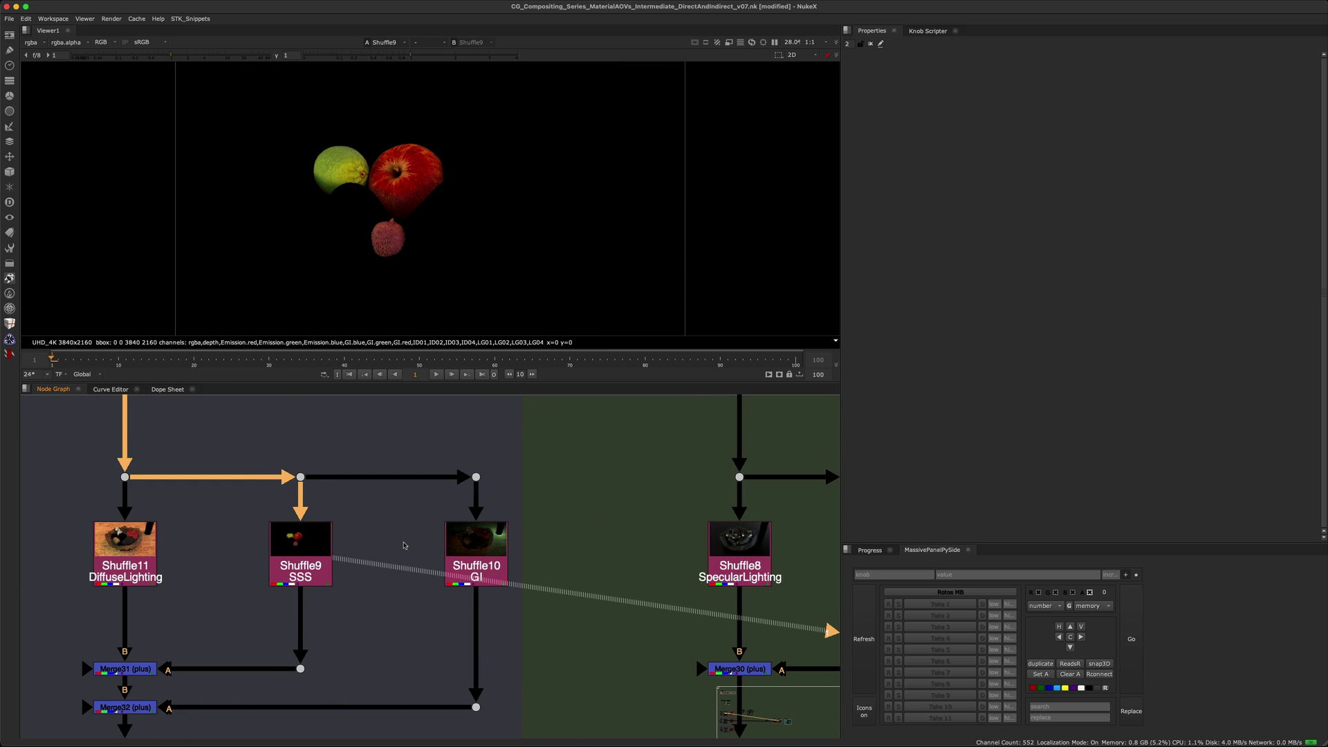
- Return to Arnold's Level 02 and flip the viewer between the diffuse_direct and diffuse_indirect shuffles
{"action": "scroll", "coordinate": [393, 556], "scroll_direction": "down", "scroll_amount": 8}
{"action": "middle_click_drag", "start_coordinate": [382, 566], "coordinate": [384, 435]}
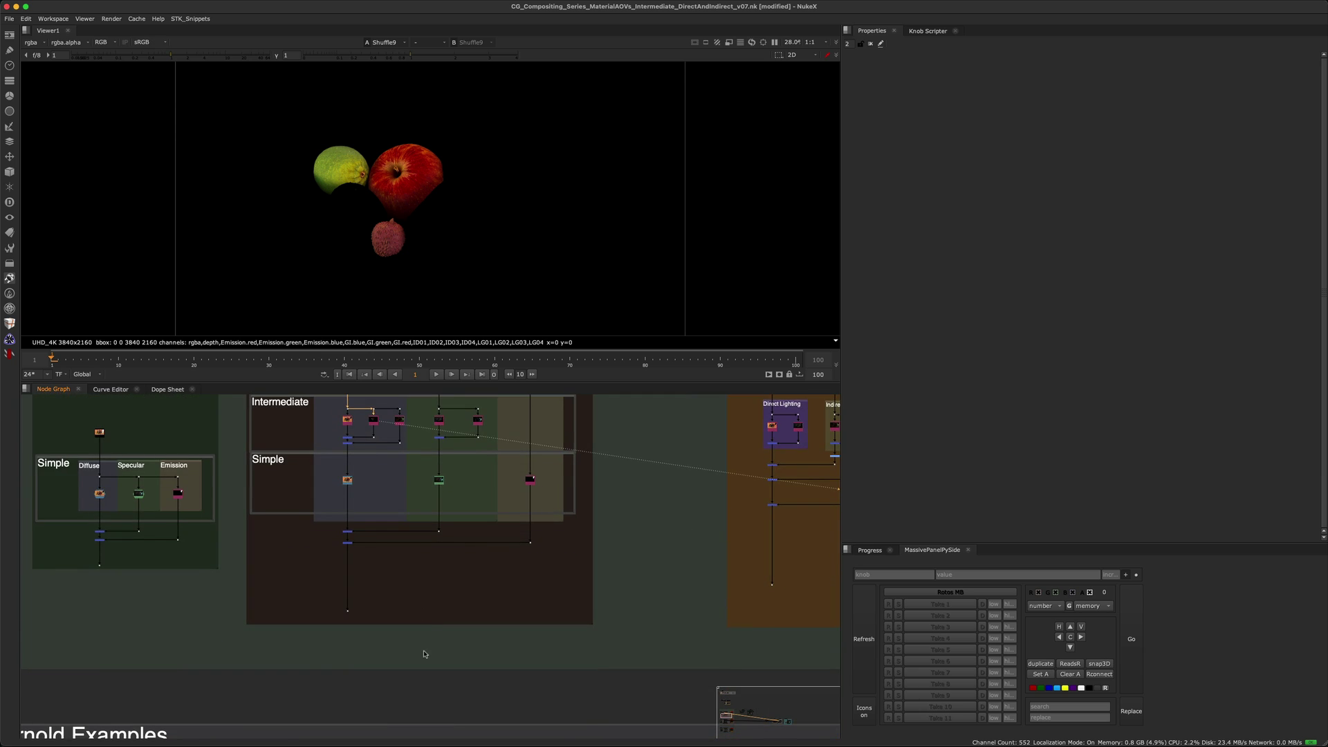
{"action": "middle_click_drag", "start_coordinate": [424, 658], "coordinate": [424, 409]}
{"action": "middle_click_drag", "start_coordinate": [419, 609], "coordinate": [423, 477]}
{"action": "scroll", "coordinate": [430, 521], "scroll_direction": "up", "scroll_amount": 8}
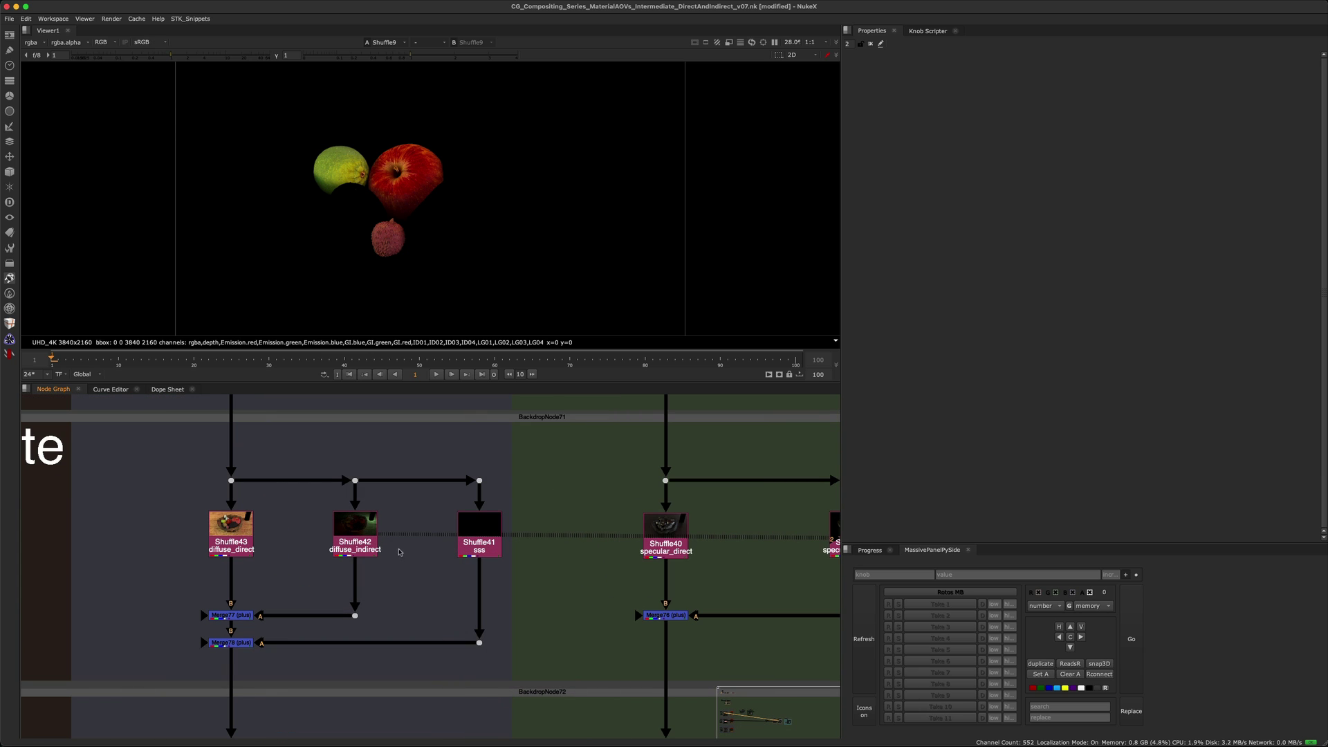
{"action": "left_click", "coordinate": [213, 540]}
{"action": "key", "text": "1"}
{"action": "left_click", "coordinate": [344, 533]}
{"action": "key", "text": "2"}
{"action": "key", "text": "1"}
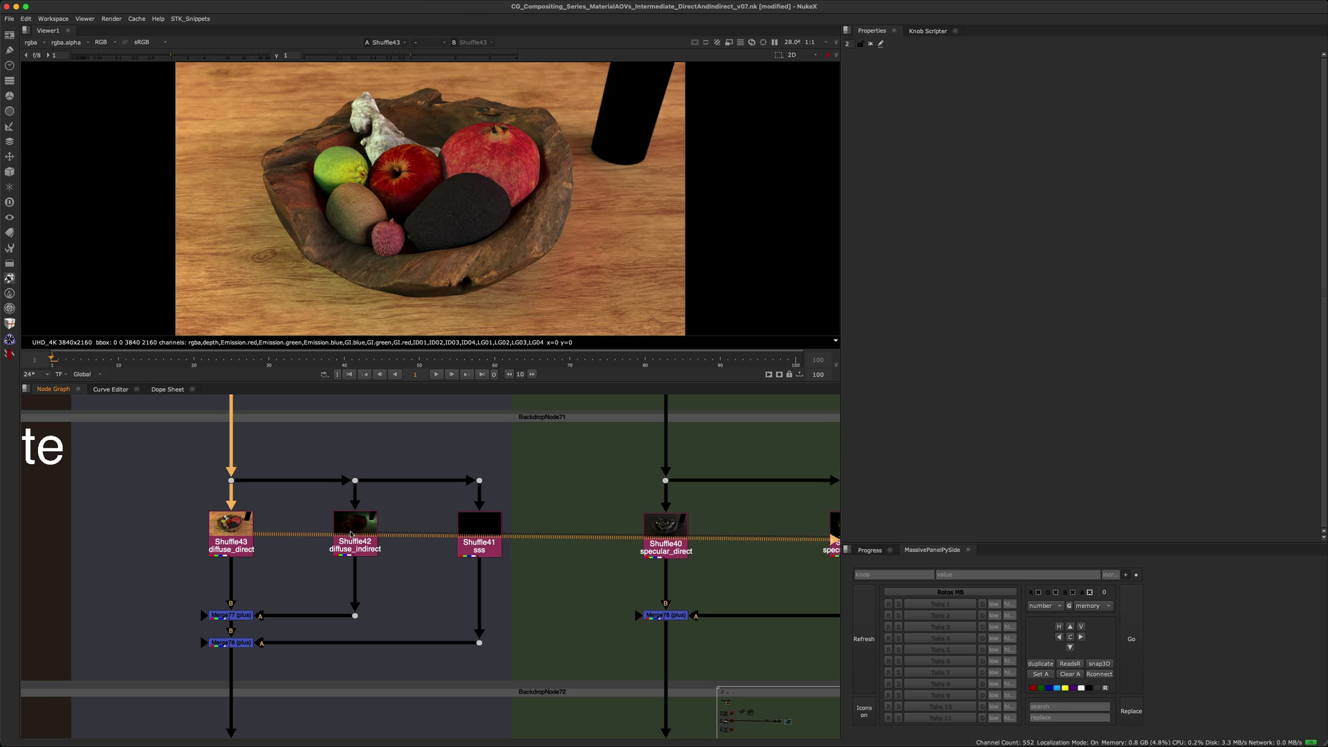
{"action": "key", "text": "2"}
{"action": "key", "text": "1"}
{"action": "key", "text": "2"}
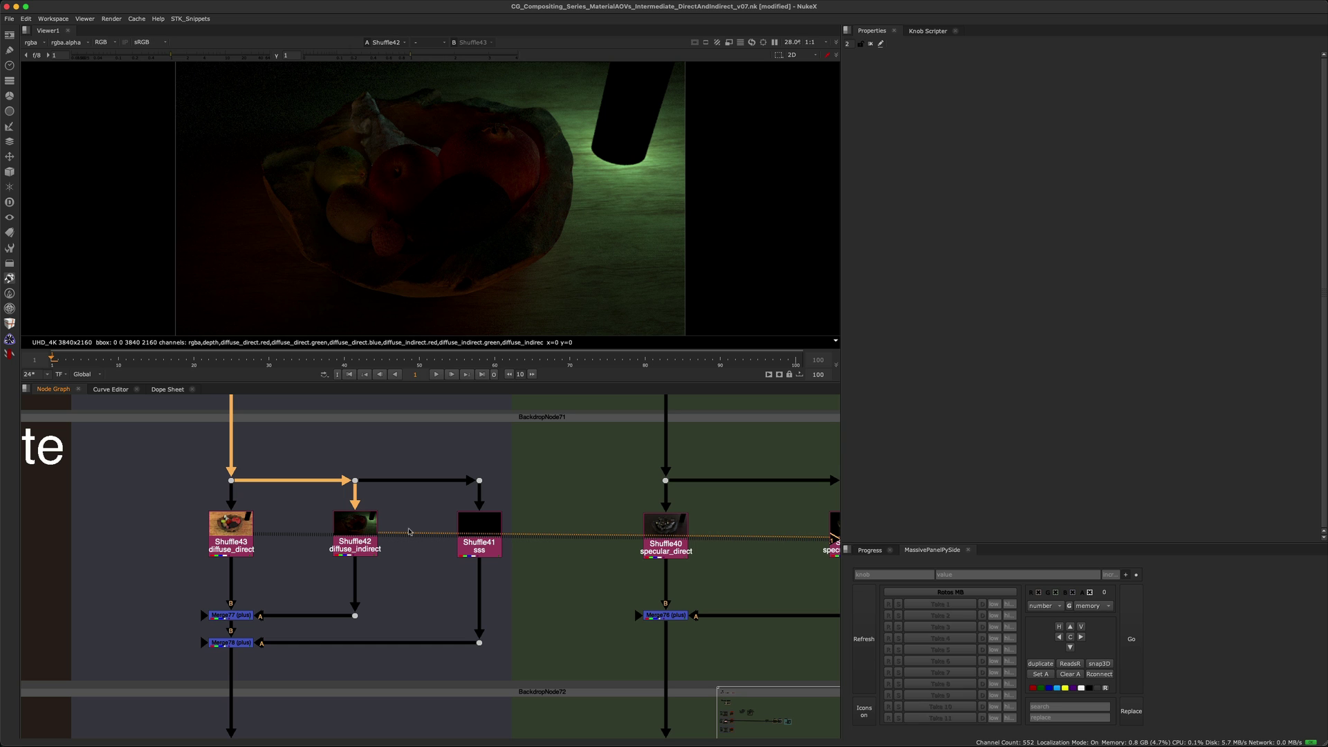
- View the specular_direct shuffle in the Specular group of Arnold's Level 02
{"action": "scroll", "coordinate": [409, 532], "scroll_direction": "down", "scroll_amount": 5}
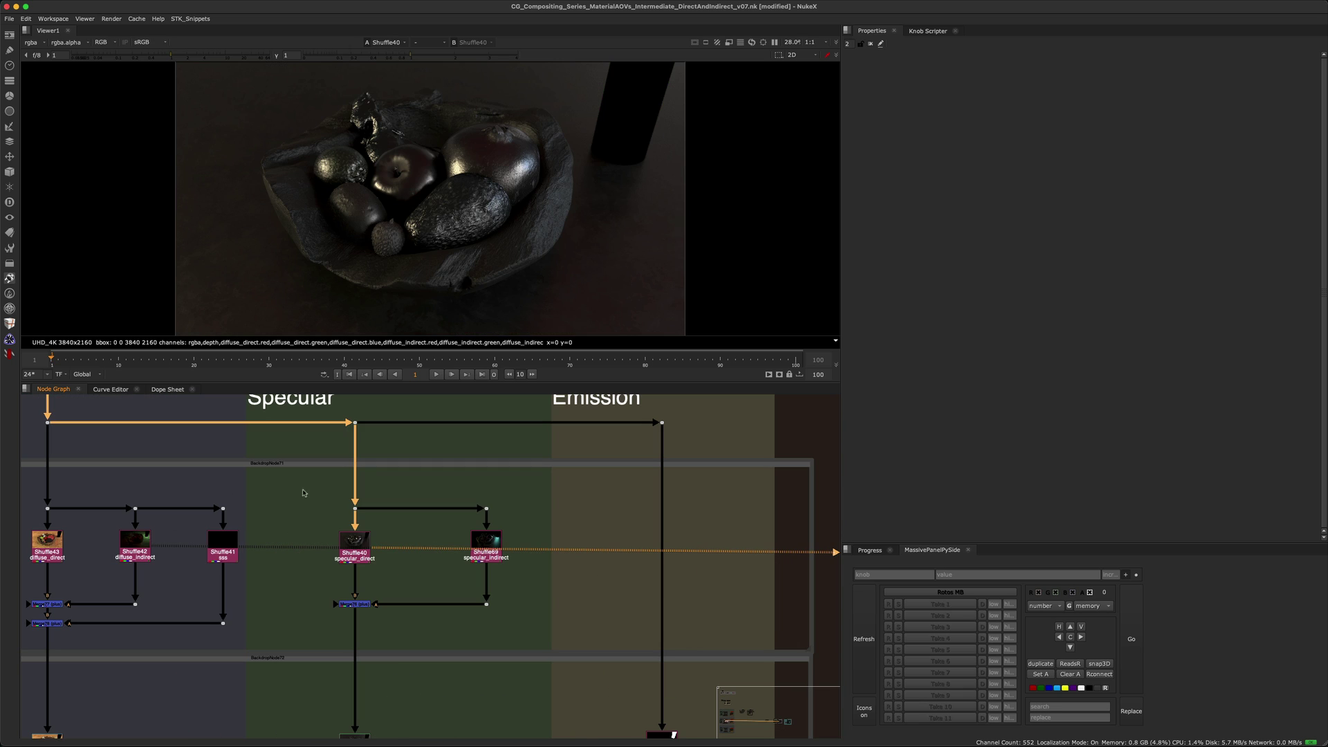
{"action": "left_click_drag", "start_coordinate": [303, 492], "coordinate": [359, 511]}
{"action": "key", "text": "1"}
{"action": "left_click_drag", "start_coordinate": [267, 498], "coordinate": [391, 572]}
{"action": "key", "text": "1"}
{"action": "scroll", "coordinate": [333, 540], "scroll_direction": "up", "scroll_amount": 3}
{"action": "scroll", "coordinate": [333, 540], "scroll_direction": "down", "scroll_amount": 5}
{"action": "scroll", "coordinate": [339, 553], "scroll_direction": "up", "scroll_amount": 5}
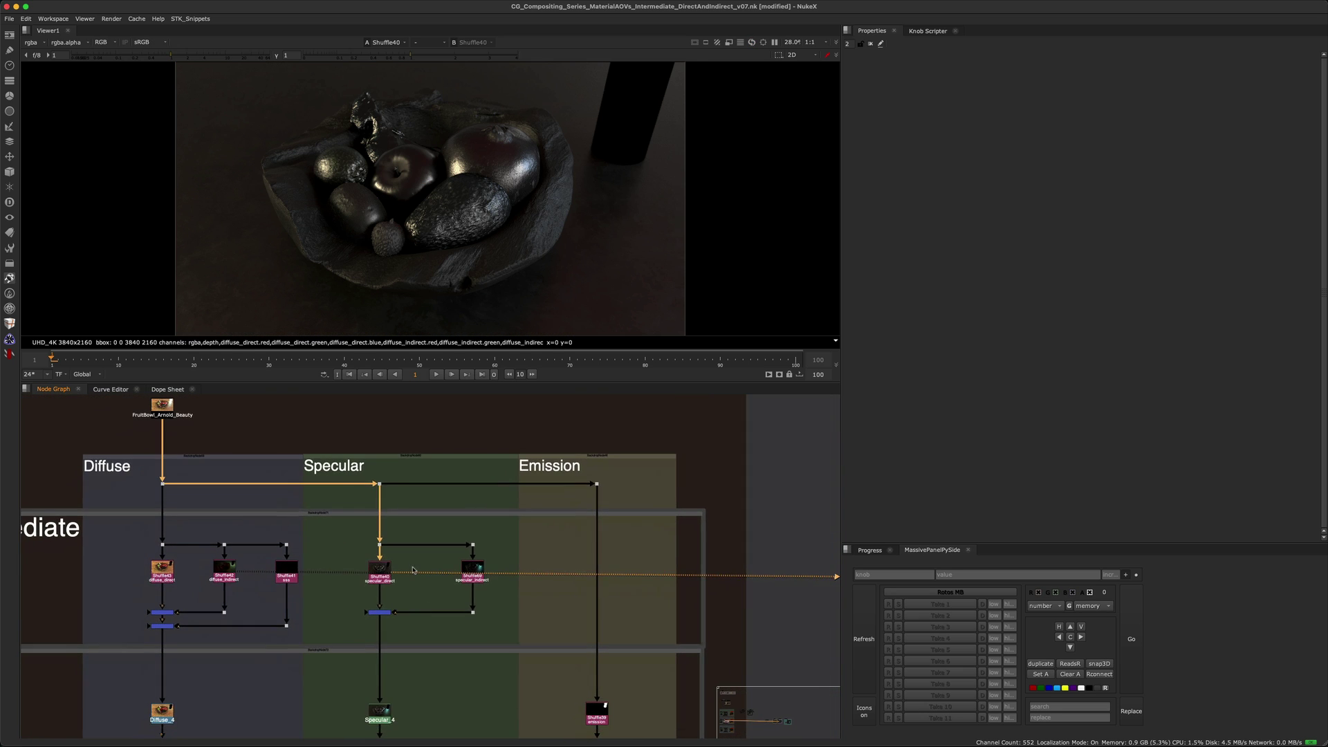
- Load the specular_indirect shuffle as the second viewer input and compare it with specular_direct
{"action": "left_click", "coordinate": [344, 569]}
{"action": "left_click", "coordinate": [542, 572]}
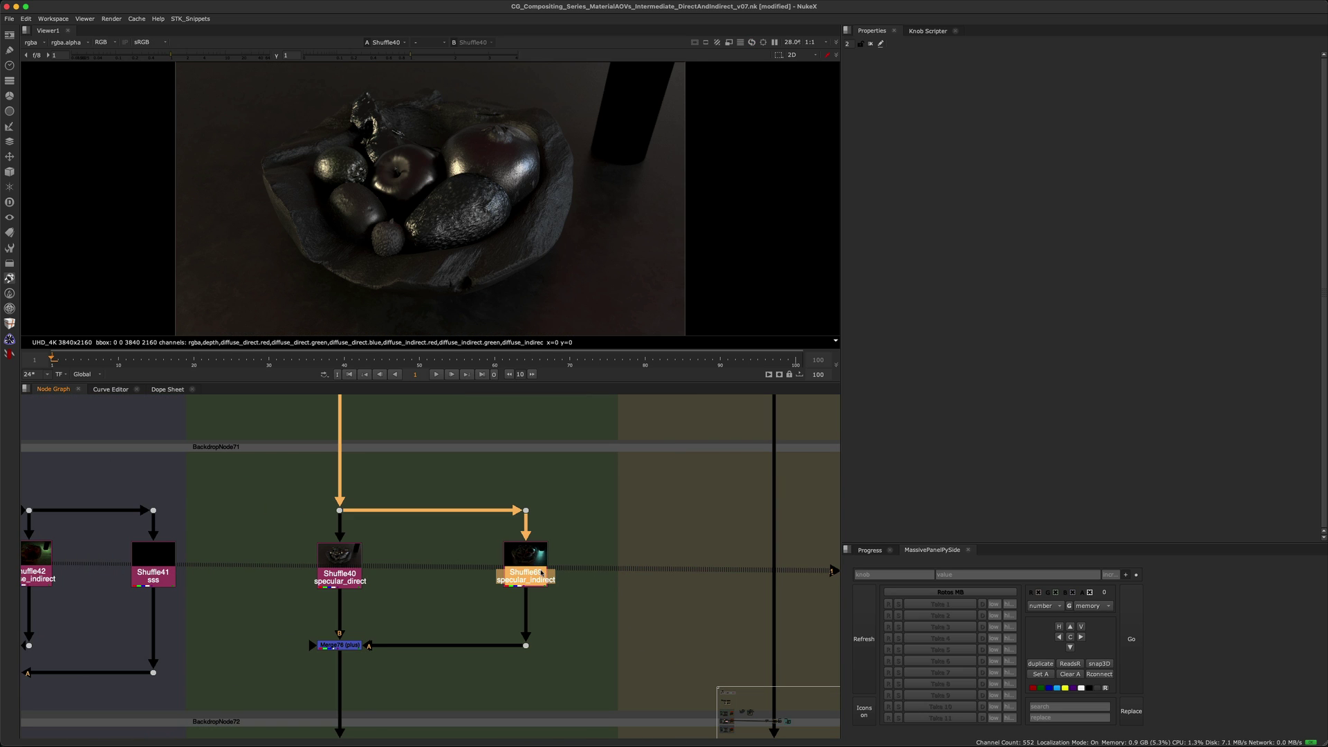
{"action": "key", "text": "2"}
{"action": "key", "text": "1"}
{"action": "key", "text": "2"}
{"action": "key", "text": "1"}
{"action": "key", "text": "2"}
{"action": "key", "text": "1"}
{"action": "key", "text": "2"}
{"action": "key", "text": "1"}
{"action": "key", "text": "2"}
{"action": "key", "text": "1"}
{"action": "key", "text": "2"}
{"action": "key", "text": "1"}
{"action": "key", "text": "2"}
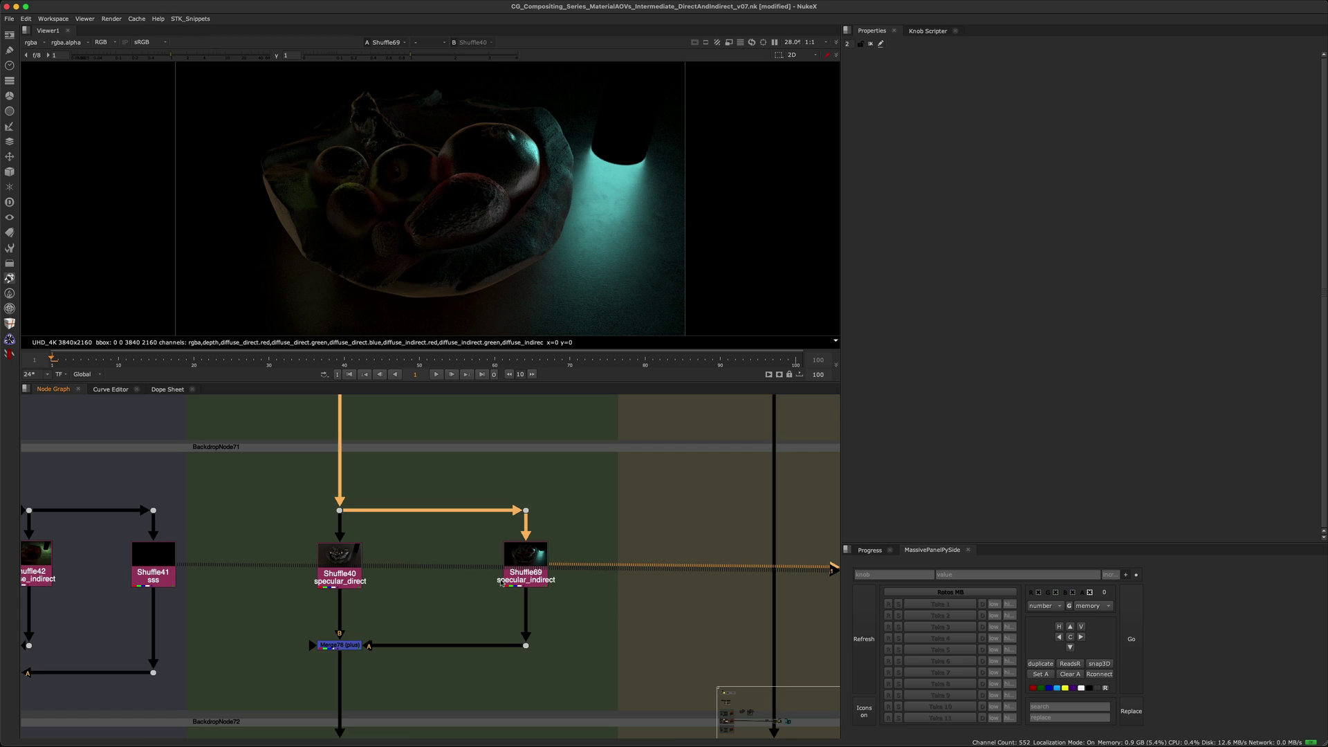
- View the emission shuffle in the Emission group of Arnold's Level 02
{"action": "scroll", "coordinate": [518, 575], "scroll_direction": "down", "scroll_amount": 3}
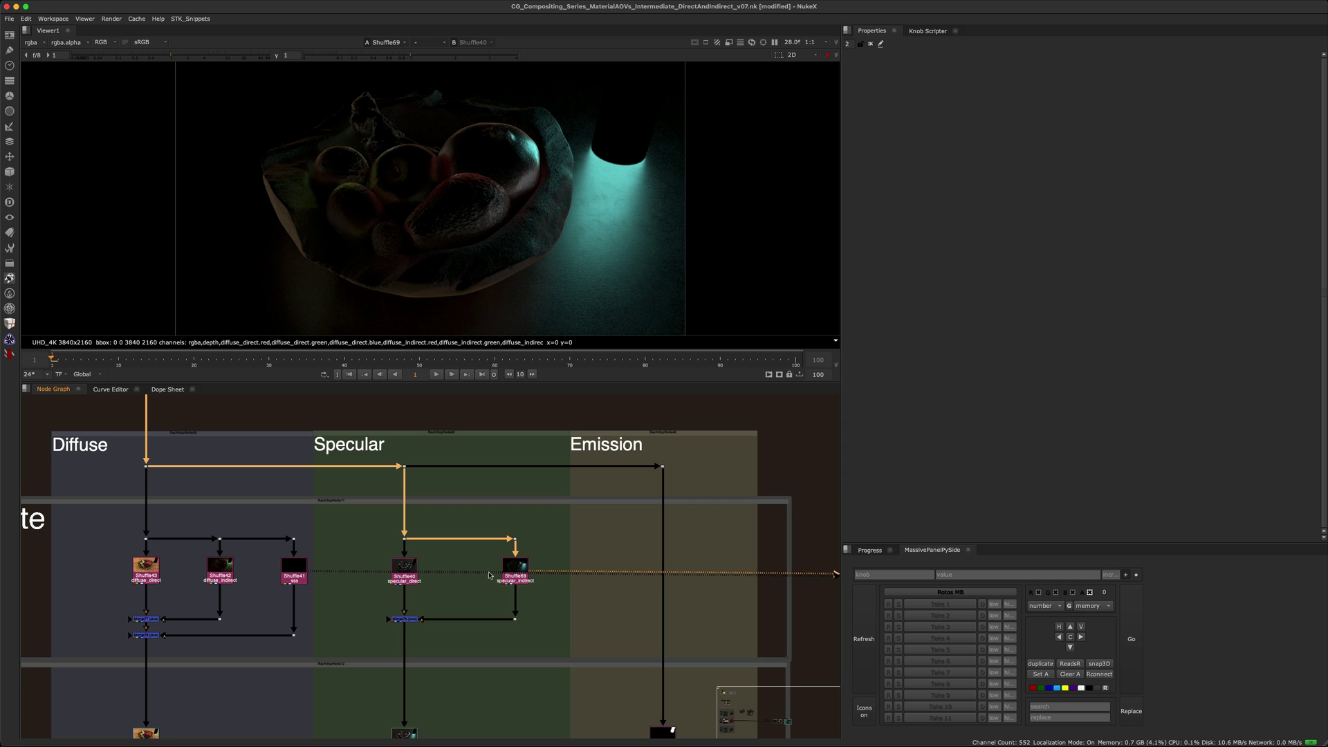
{"action": "scroll", "coordinate": [475, 548], "scroll_direction": "down", "scroll_amount": 3}
{"action": "scroll", "coordinate": [455, 557], "scroll_direction": "up", "scroll_amount": 4}
{"action": "left_click_drag", "start_coordinate": [355, 548], "coordinate": [443, 596]}
{"action": "middle_click_drag", "start_coordinate": [542, 597], "coordinate": [467, 563]}
{"action": "scroll", "coordinate": [460, 575], "scroll_direction": "down", "scroll_amount": 3}
{"action": "scroll", "coordinate": [587, 656], "scroll_direction": "up", "scroll_amount": 4}
{"action": "left_click", "coordinate": [578, 671]}
{"action": "key", "text": "1"}
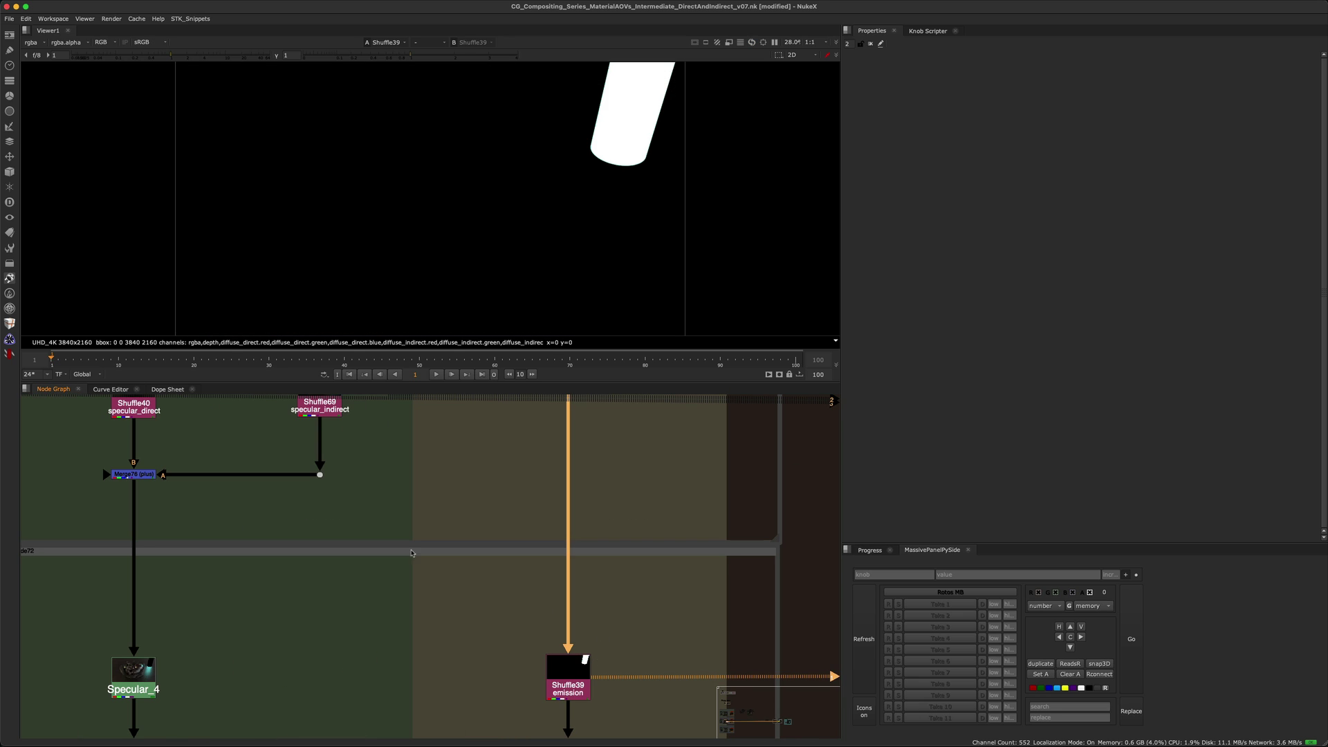
- Bring Arnold Level 02's specular_direct shuffle back into the viewer
{"action": "scroll", "coordinate": [427, 555], "scroll_direction": "down", "scroll_amount": 3}
{"action": "scroll", "coordinate": [235, 508], "scroll_direction": "up", "scroll_amount": 3}
{"action": "left_click", "coordinate": [356, 540]}
{"action": "key", "text": "1"}
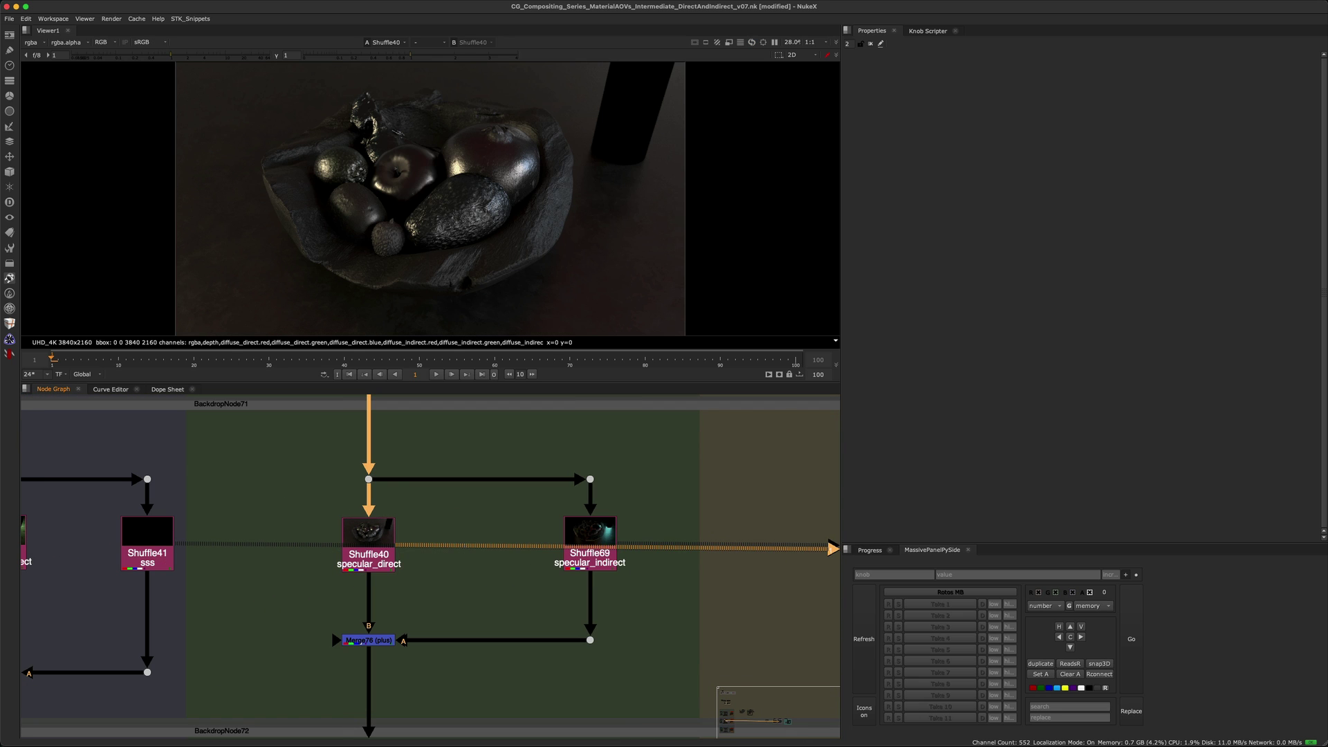
{"action": "scroll", "coordinate": [466, 548], "scroll_direction": "down", "scroll_amount": 4}
{"action": "middle_click_drag", "start_coordinate": [439, 510], "coordinate": [466, 512]}
{"action": "scroll", "coordinate": [465, 557], "scroll_direction": "up", "scroll_amount": 4}
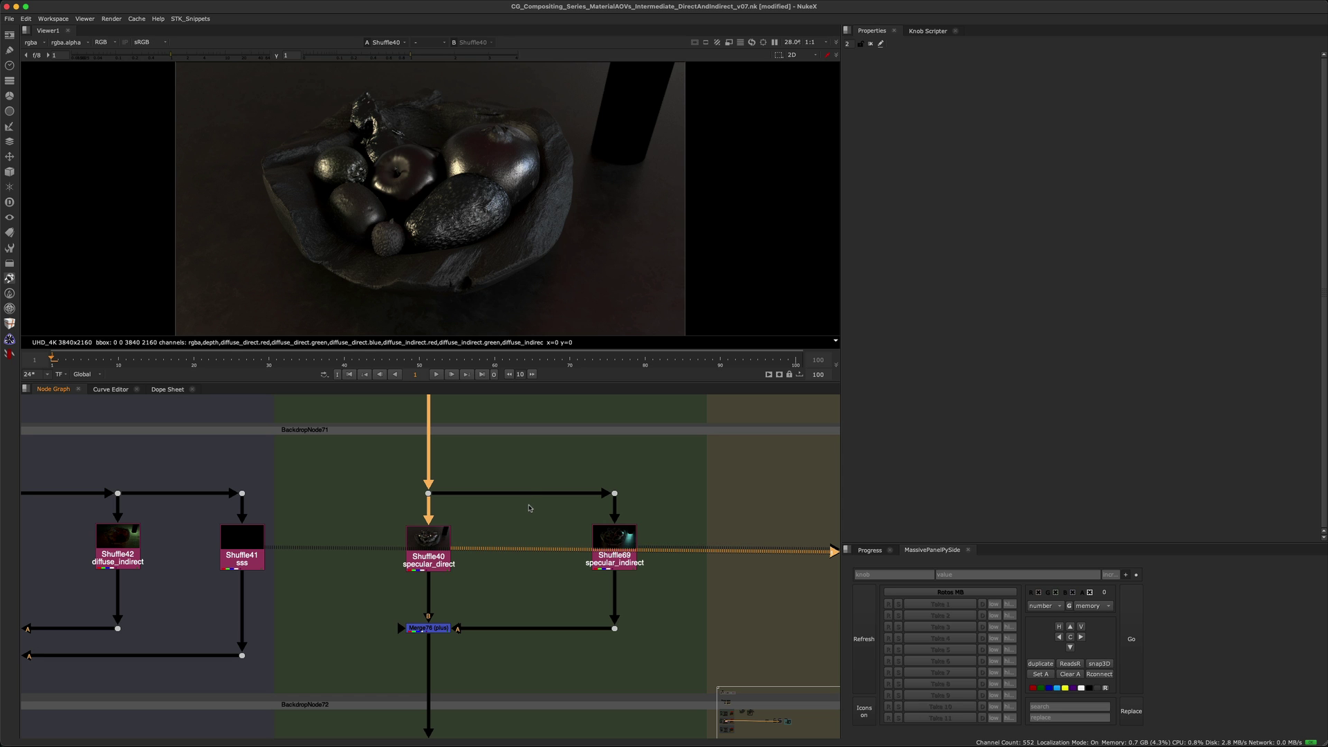
- View the SpecularLighting shuffle in RedShift's Level 02
{"action": "scroll", "coordinate": [524, 523], "scroll_direction": "down", "scroll_amount": 8}
{"action": "scroll", "coordinate": [737, 545], "scroll_direction": "down", "scroll_amount": 6}
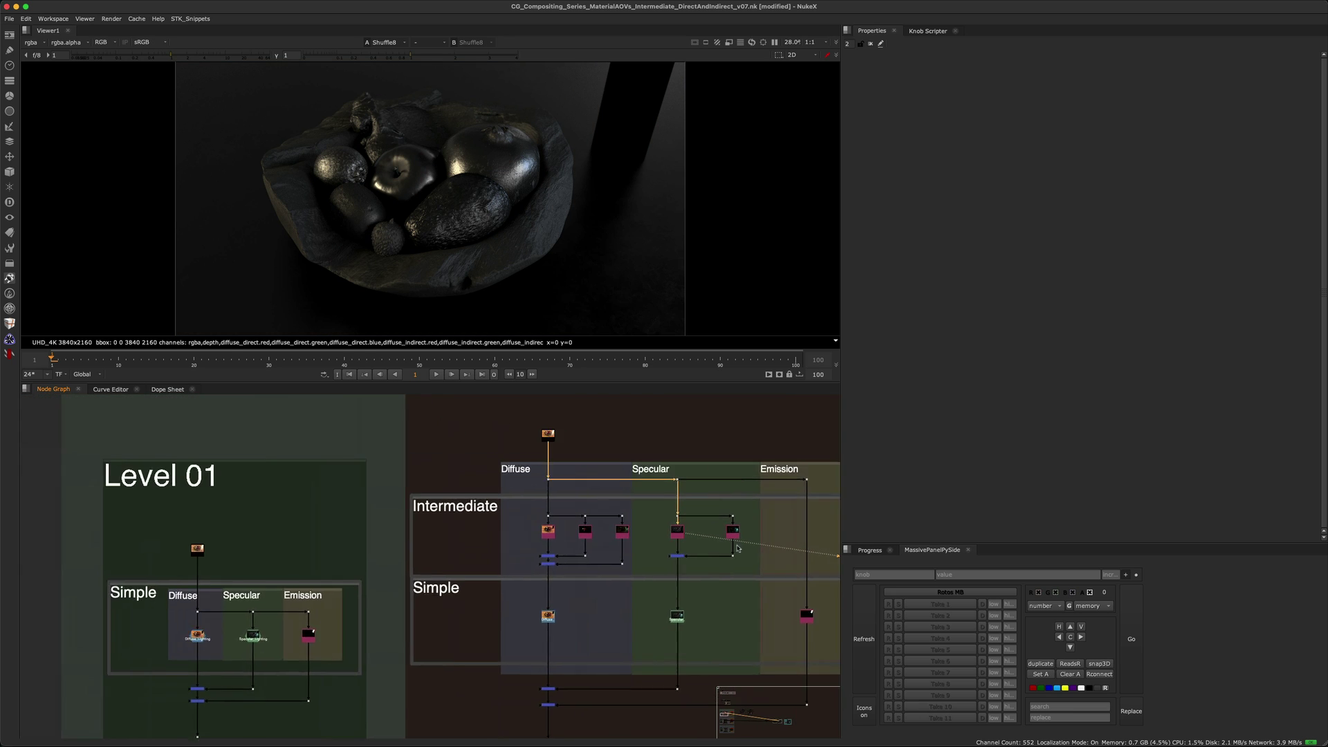
{"action": "middle_click_drag", "start_coordinate": [737, 548], "coordinate": [539, 554]}
{"action": "scroll", "coordinate": [477, 541], "scroll_direction": "up", "scroll_amount": 6}
{"action": "left_click", "coordinate": [461, 546]}
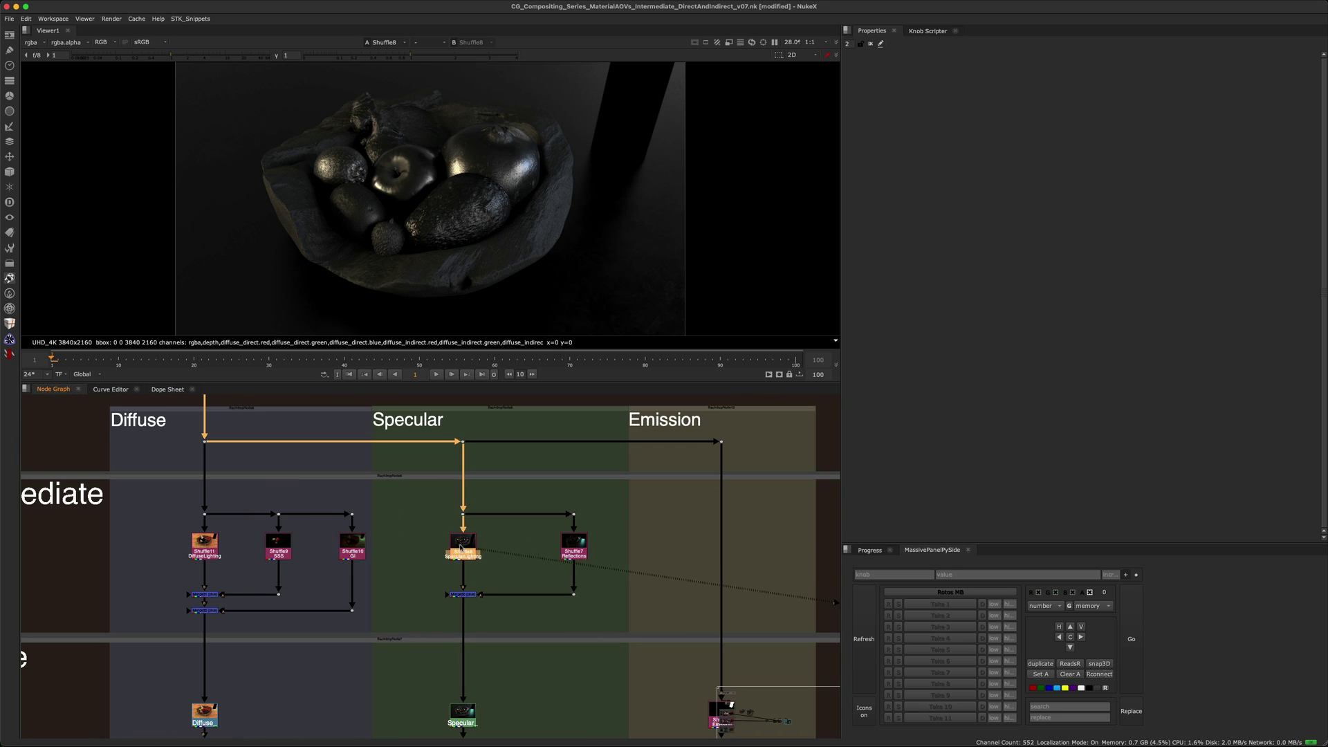
- Go back to Arnold's Level 02 and view its specular_direct shuffle
{"action": "scroll", "coordinate": [539, 546], "scroll_direction": "down", "scroll_amount": 8}
{"action": "middle_click_drag", "start_coordinate": [513, 655], "coordinate": [489, 488]}
{"action": "middle_click_drag", "start_coordinate": [504, 629], "coordinate": [496, 483]}
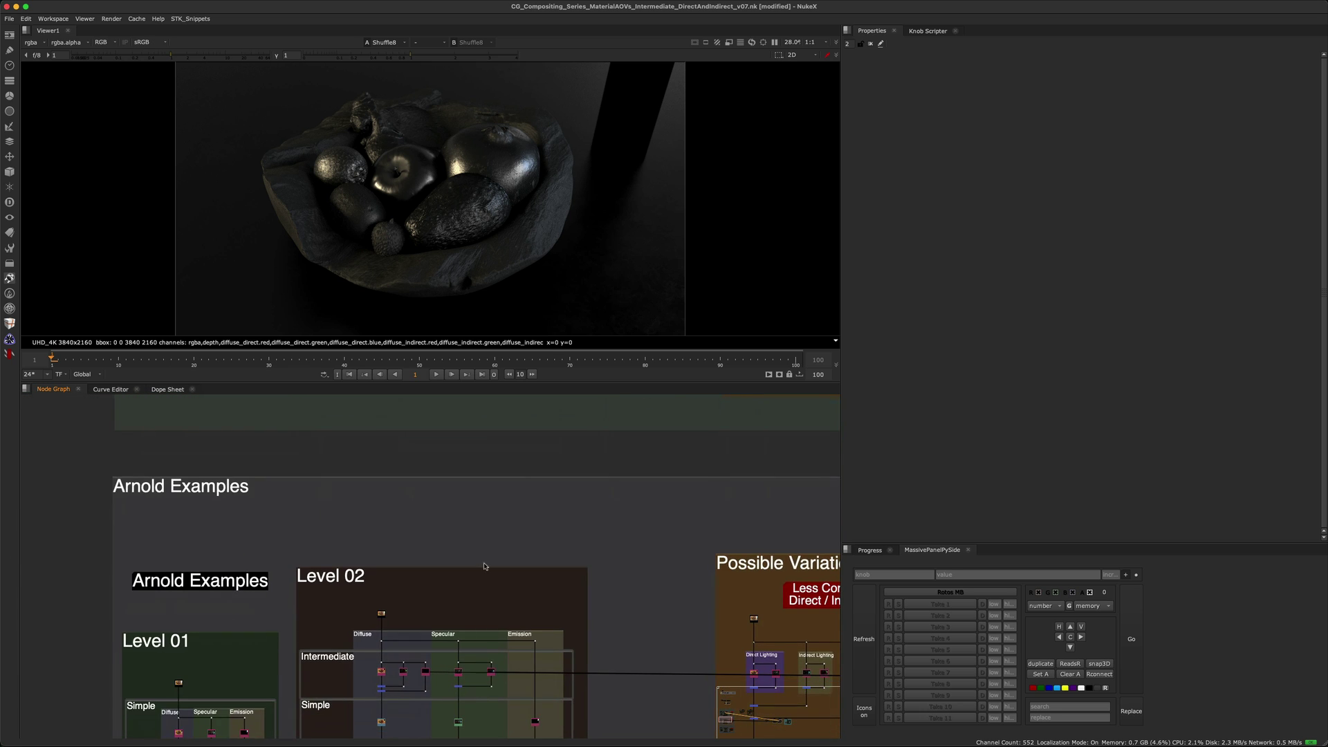
{"action": "scroll", "coordinate": [477, 664], "scroll_direction": "up", "scroll_amount": 10}
{"action": "middle_click_drag", "start_coordinate": [420, 680], "coordinate": [443, 635]}
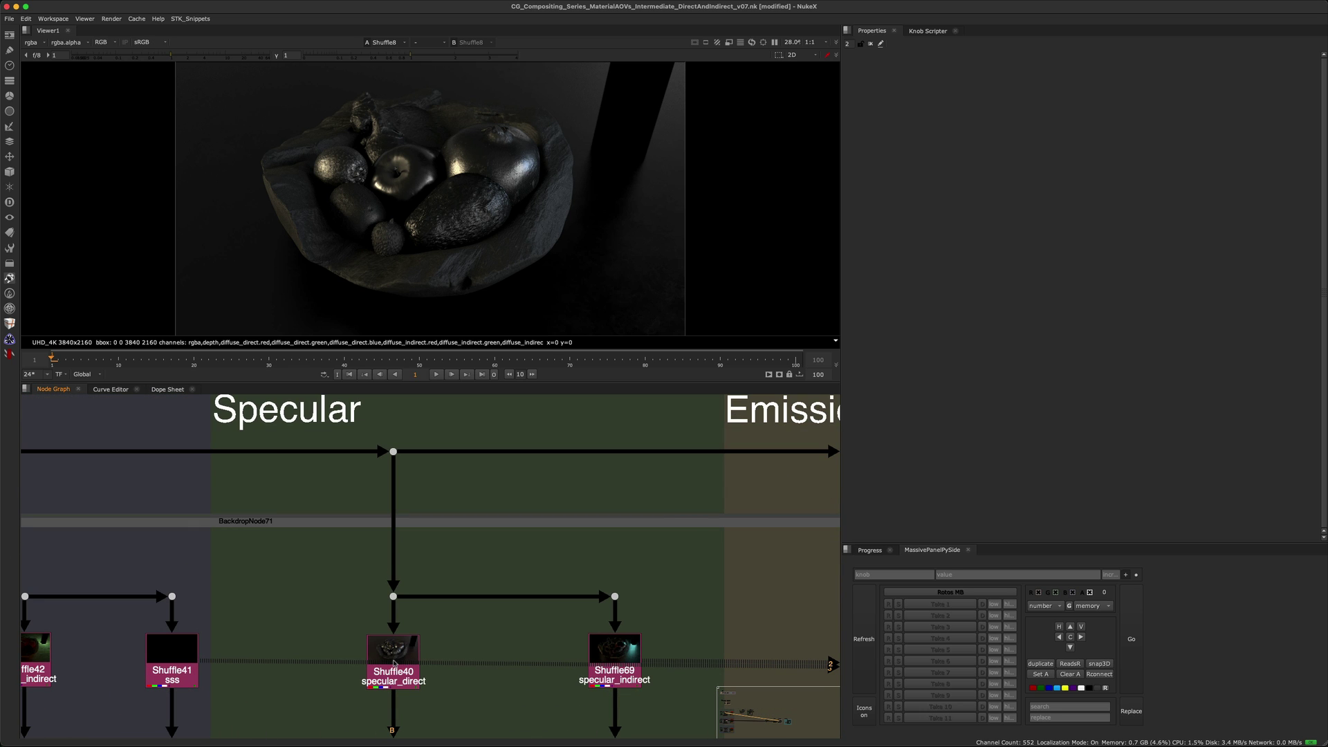
{"action": "left_click", "coordinate": [393, 663]}
{"action": "key", "text": "1"}
- Flip the viewer between Arnold's specular_direct and RedShift's SpecularLighting to compare the two passes
{"action": "key", "text": "1"}
{"action": "key", "text": "2"}
{"action": "key", "text": "1"}
{"action": "key", "text": "2"}
{"action": "key", "text": "2"}
{"action": "key", "text": "1"}
{"action": "key", "text": "2"}
{"action": "key", "text": "1"}
{"action": "key", "text": "2"}
{"action": "key", "text": "1"}
{"action": "key", "text": "2"}
{"action": "key", "text": "1"}
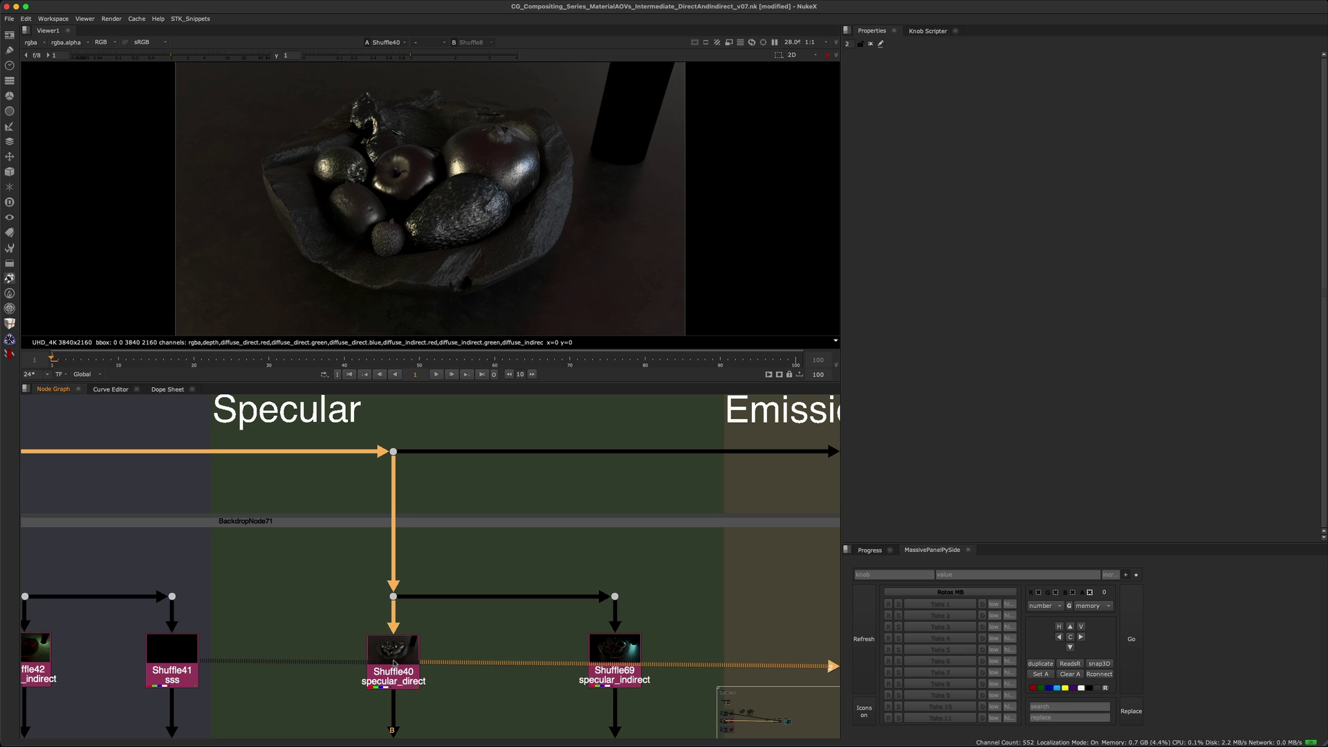
- Keep alternating the viewer between RedShift's SpecularLighting and Arnold's specular_direct to check how closely their highlights match
{"action": "key", "text": "2"}
{"action": "key", "text": "1"}
{"action": "key", "text": "2"}
{"action": "key", "text": "1"}
{"action": "key", "text": "2"}
{"action": "key", "text": "1"}
{"action": "key", "text": "2"}
{"action": "key", "text": "1"}
{"action": "key", "text": "2"}
{"action": "key", "text": "1"}
{"action": "key", "text": "2"}
{"action": "key", "text": "1"}
- View the Reflections shuffle in the Specular group of RedShift's Level 02
{"action": "scroll", "coordinate": [408, 655], "scroll_direction": "down", "scroll_amount": 3}
{"action": "scroll", "coordinate": [381, 645], "scroll_direction": "down", "scroll_amount": 5}
{"action": "middle_click_drag", "start_coordinate": [418, 502], "coordinate": [468, 719]}
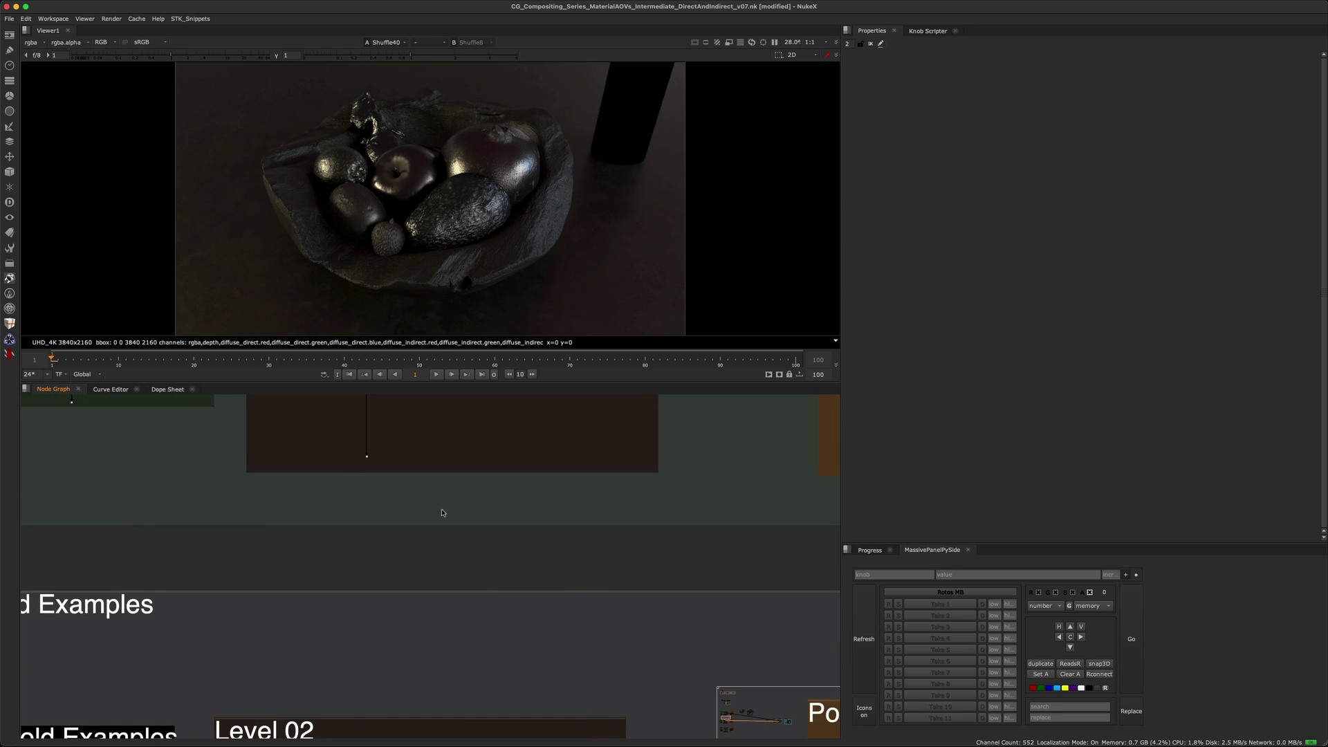
{"action": "middle_click_drag", "start_coordinate": [450, 484], "coordinate": [457, 662]}
{"action": "scroll", "coordinate": [391, 620], "scroll_direction": "up", "scroll_amount": 8}
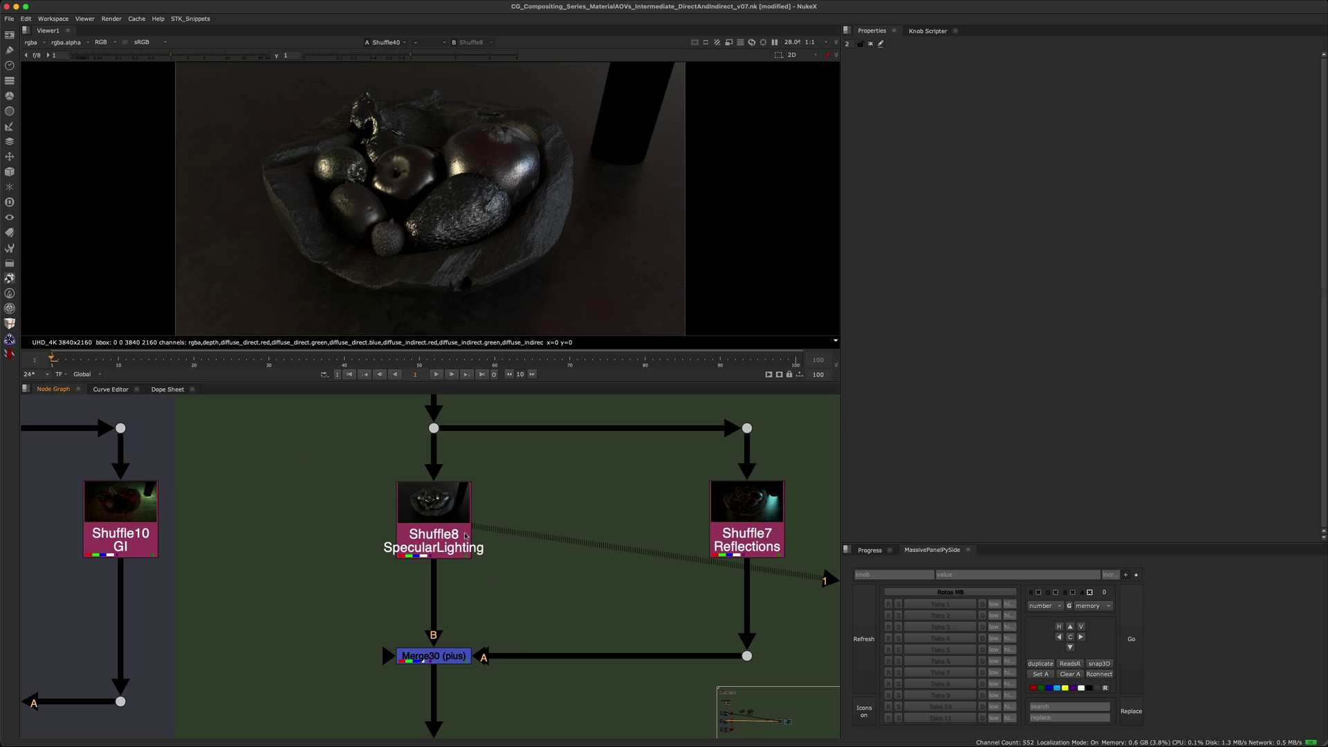
{"action": "left_click", "coordinate": [757, 523]}
{"action": "key", "text": "1"}
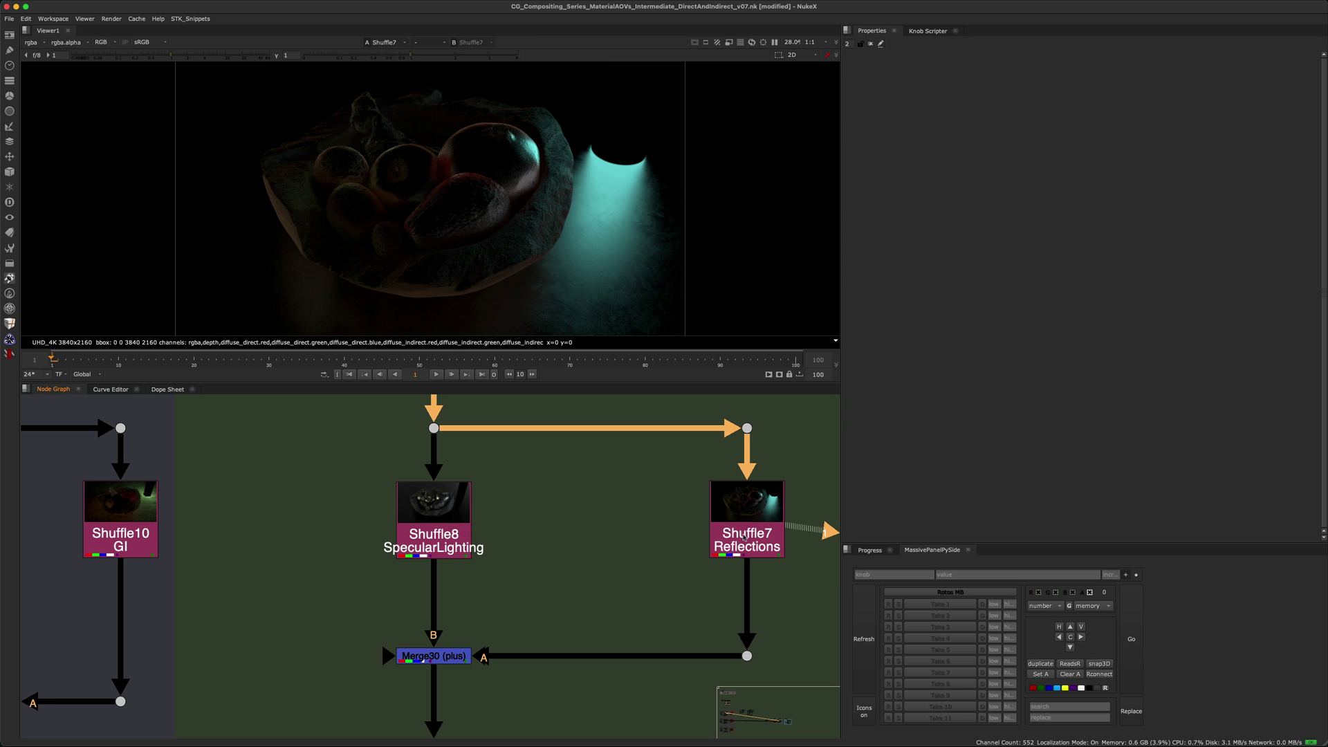
- View the specular_indirect shuffle in Arnold's Level 02 and flip between it and RedShift's Reflections pass
{"action": "scroll", "coordinate": [708, 538], "scroll_direction": "down", "scroll_amount": 8}
{"action": "middle_click_drag", "start_coordinate": [699, 627], "coordinate": [628, 421]}
{"action": "scroll", "coordinate": [619, 603], "scroll_direction": "down", "scroll_amount": 6}
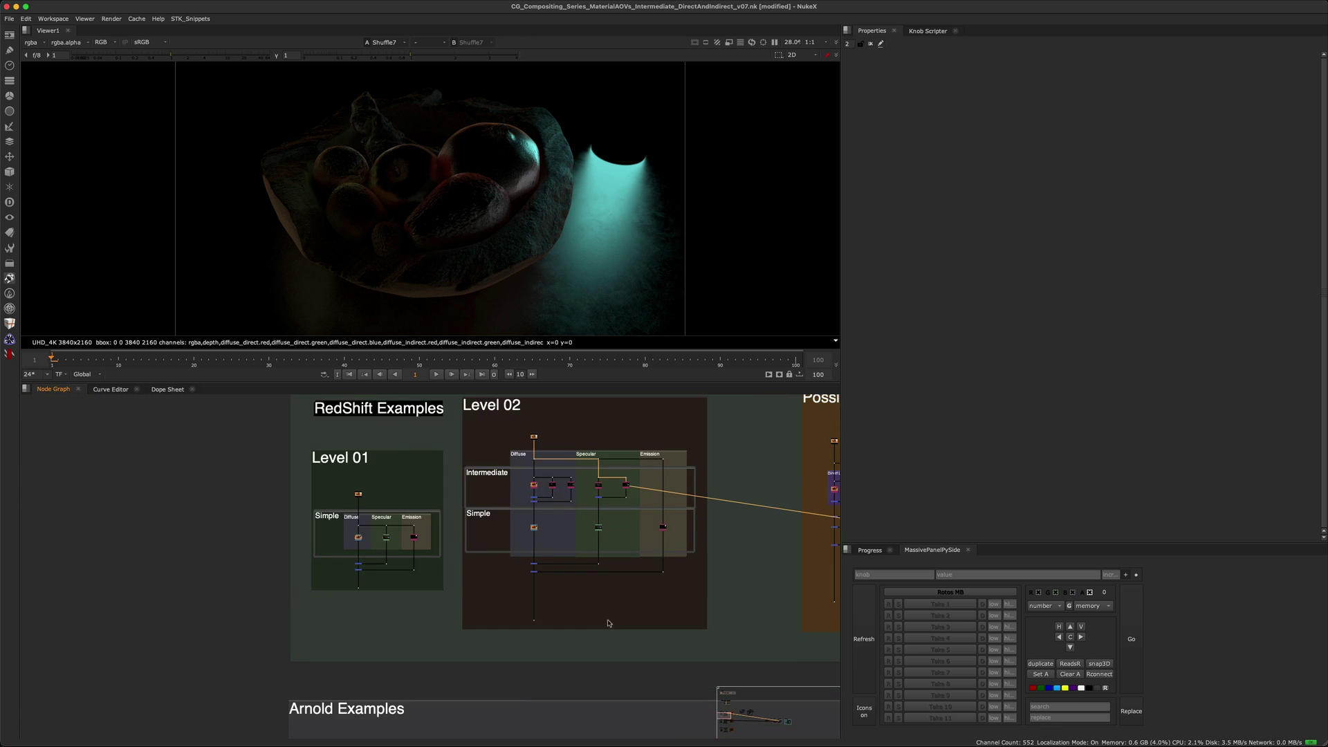
{"action": "middle_click_drag", "start_coordinate": [593, 713], "coordinate": [561, 546]}
{"action": "scroll", "coordinate": [553, 669], "scroll_direction": "up", "scroll_amount": 8}
{"action": "middle_click_drag", "start_coordinate": [575, 695], "coordinate": [518, 541]}
{"action": "scroll", "coordinate": [589, 610], "scroll_direction": "up", "scroll_amount": 5}
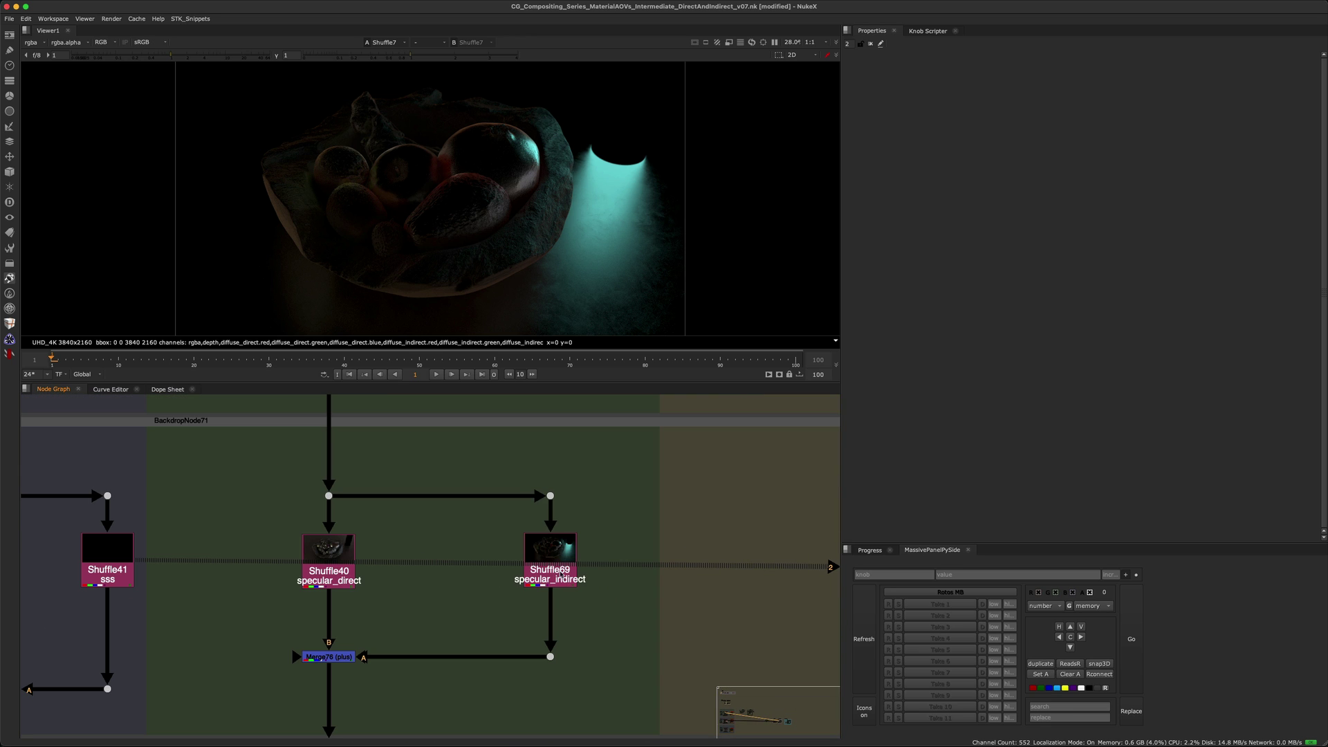
{"action": "left_click", "coordinate": [573, 583]}
{"action": "key", "text": "1"}
{"action": "key", "text": "1"}
{"action": "key", "text": "2"}
{"action": "key", "text": "1"}
{"action": "key", "text": "2"}
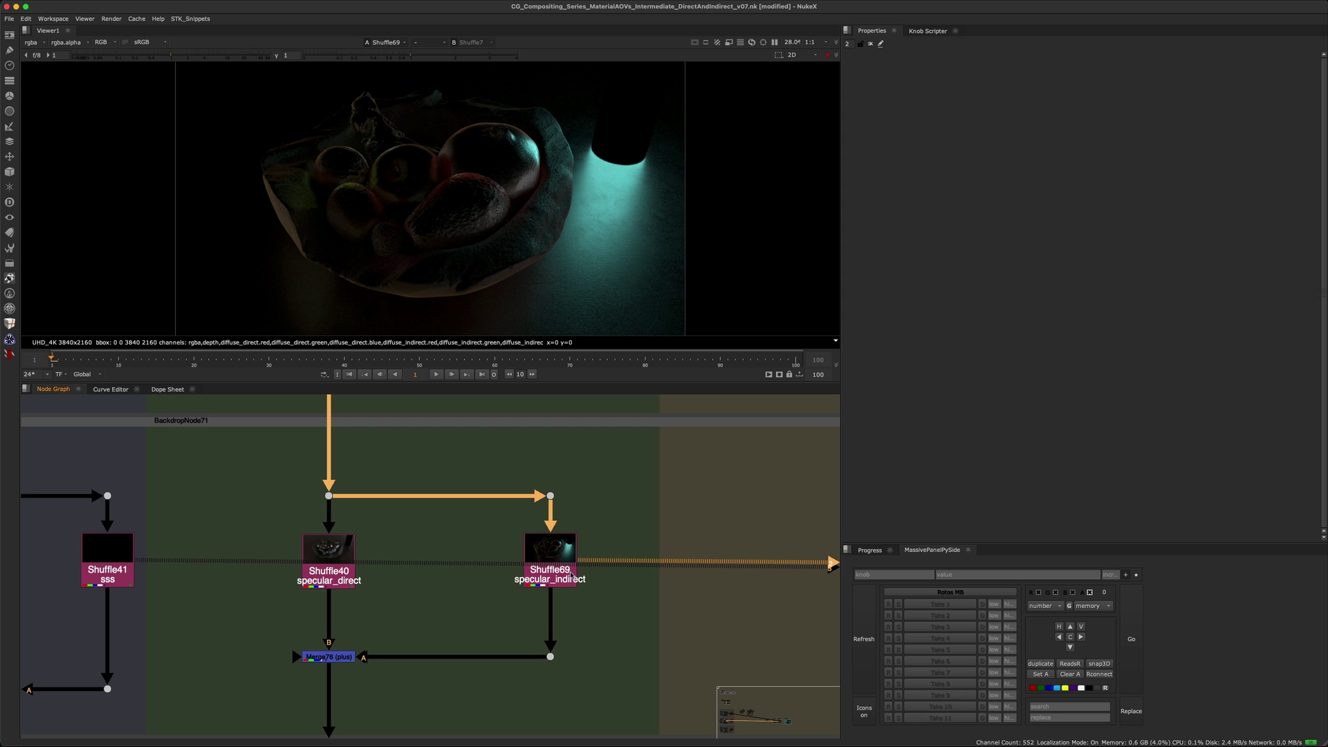
- Return to RedShift's Level 02 and bring its Reflections shuffle back into the viewer
{"action": "scroll", "coordinate": [573, 578], "scroll_direction": "up", "scroll_amount": 3}
{"action": "scroll", "coordinate": [553, 567], "scroll_direction": "down", "scroll_amount": 1}
{"action": "scroll", "coordinate": [547, 561], "scroll_direction": "up", "scroll_amount": 1}
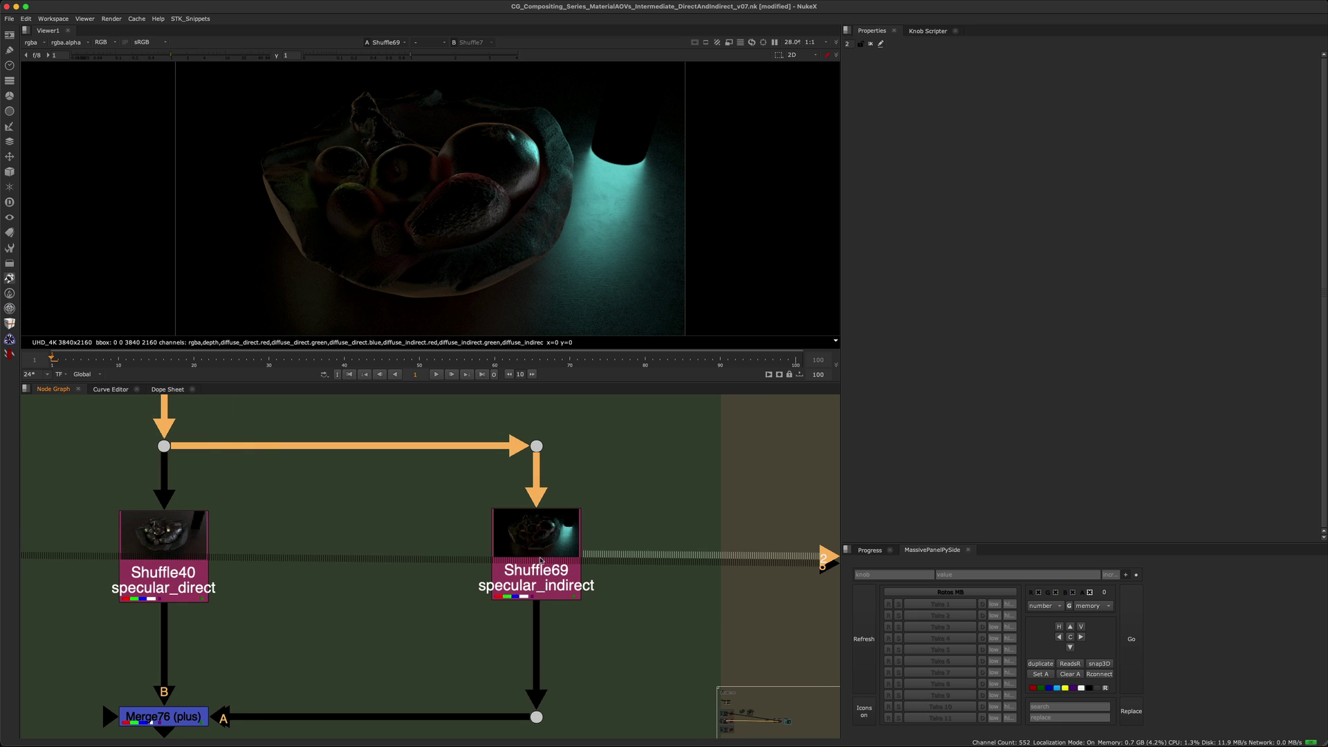
{"action": "scroll", "coordinate": [545, 559], "scroll_direction": "down", "scroll_amount": 8}
{"action": "scroll", "coordinate": [543, 519], "scroll_direction": "up", "scroll_amount": 4}
{"action": "scroll", "coordinate": [544, 522], "scroll_direction": "down", "scroll_amount": 3}
{"action": "scroll", "coordinate": [570, 614], "scroll_direction": "up", "scroll_amount": 3}
{"action": "scroll", "coordinate": [567, 575], "scroll_direction": "up", "scroll_amount": 4}
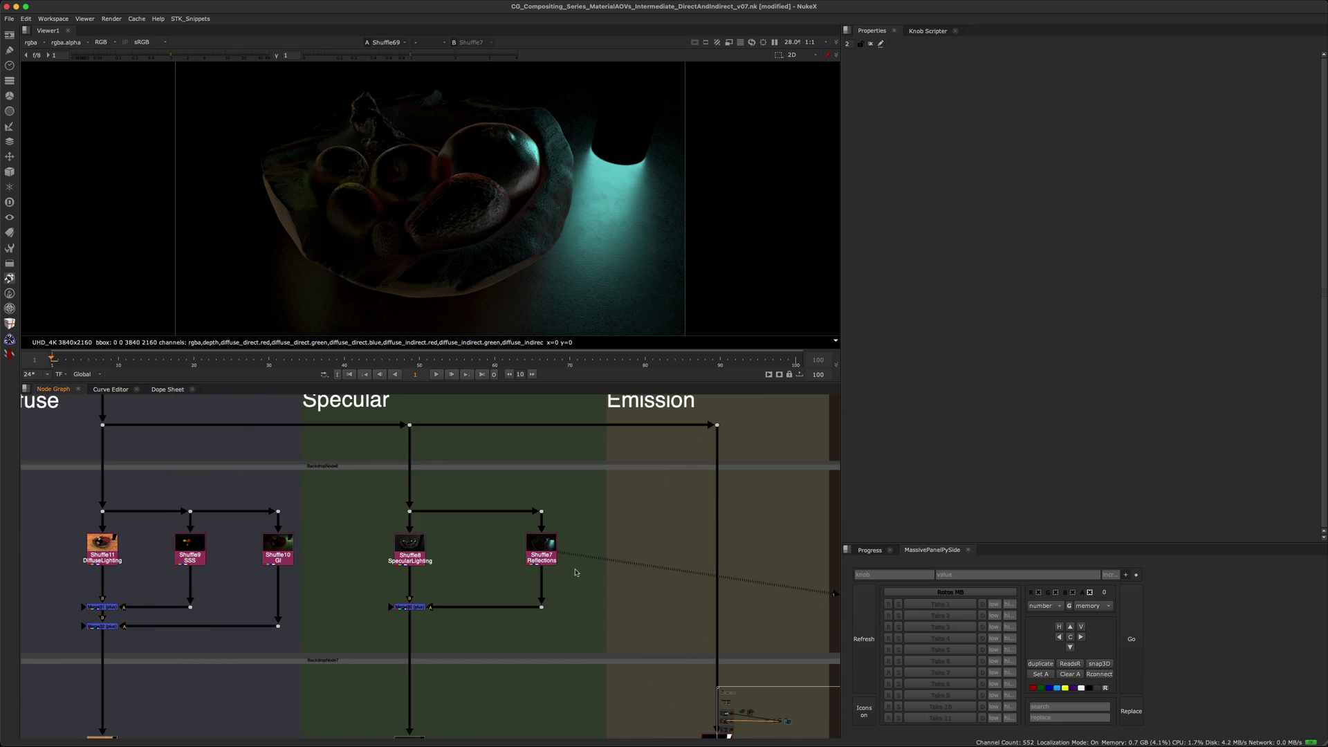
{"action": "scroll", "coordinate": [567, 572], "scroll_direction": "up", "scroll_amount": 3}
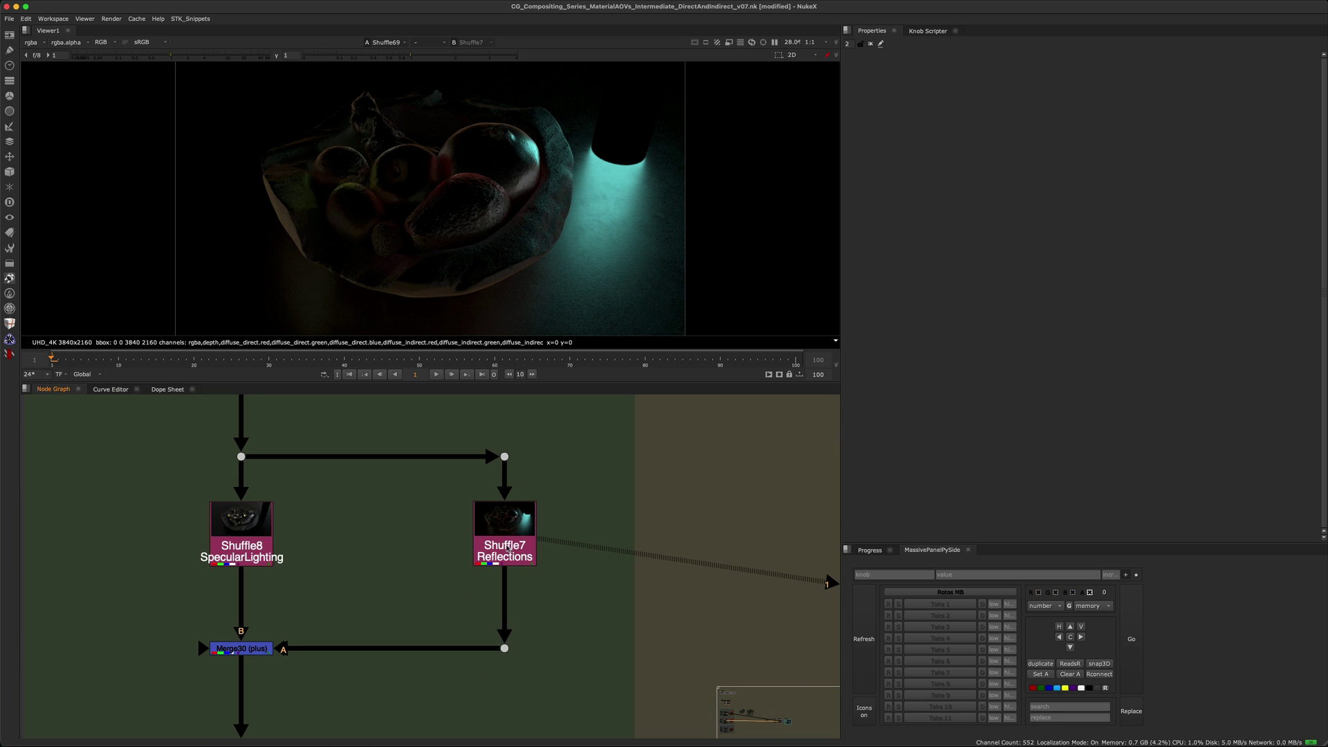
{"action": "left_click", "coordinate": [505, 545]}
{"action": "key", "text": "1"}
- View the GI shuffle in the Diffuse group of RedShift's Level 02
{"action": "scroll", "coordinate": [506, 531], "scroll_direction": "down", "scroll_amount": 6}
{"action": "scroll", "coordinate": [354, 529], "scroll_direction": "up", "scroll_amount": 5}
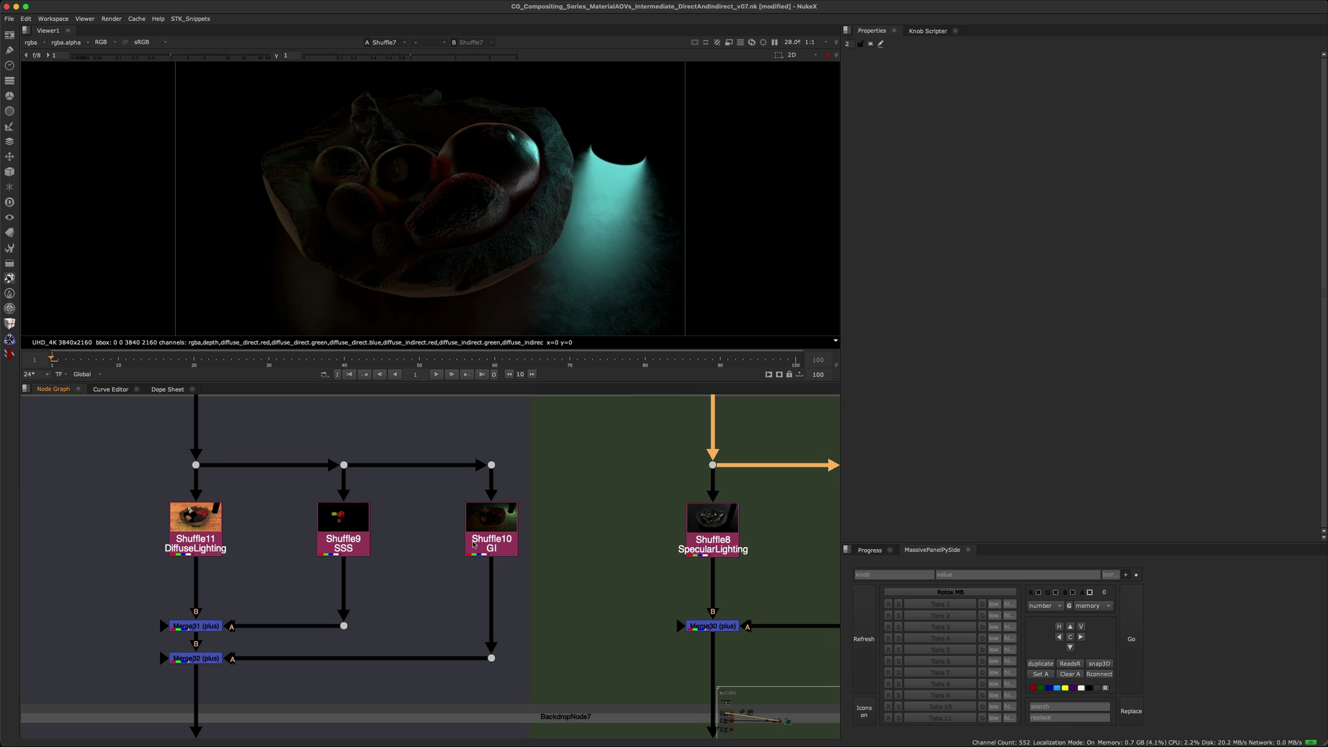
{"action": "left_click", "coordinate": [474, 546]}
{"action": "key", "text": "1"}
- Load the diffuse_indirect shuffle from Arnold's Level 02 into the viewer's second input
{"action": "scroll", "coordinate": [488, 422], "scroll_direction": "down", "scroll_amount": 8}
{"action": "middle_click_drag", "start_coordinate": [488, 423], "coordinate": [486, 414]}
{"action": "middle_click_drag", "start_coordinate": [460, 676], "coordinate": [477, 377]}
{"action": "scroll", "coordinate": [459, 586], "scroll_direction": "up", "scroll_amount": 9}
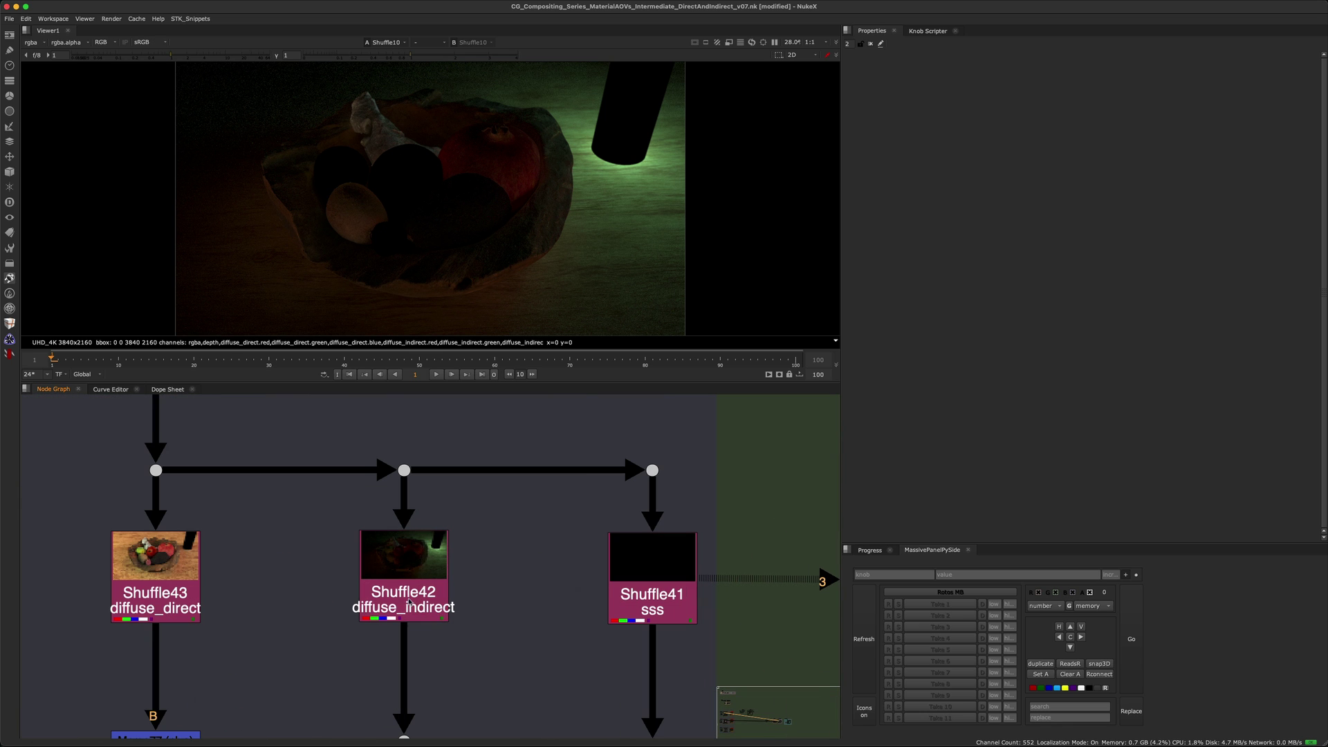
{"action": "left_click", "coordinate": [415, 574]}
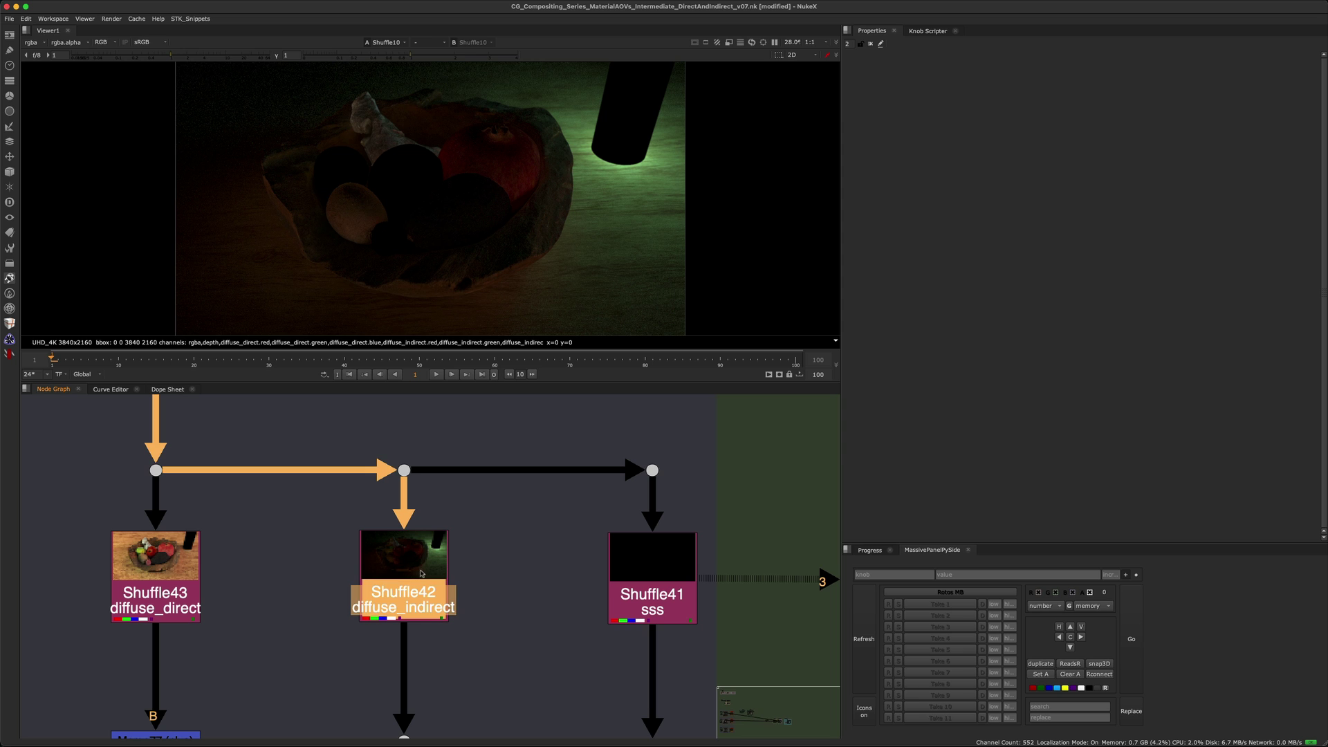
{"action": "key", "text": "2"}
- Flip the viewer between RedShift's GI and Arnold's diffuse_indirect to compare the two indirect diffuse passes
{"action": "key", "text": "1"}
{"action": "key", "text": "2"}
{"action": "key", "text": "1"}
{"action": "key", "text": "2"}
{"action": "key", "text": "1"}
{"action": "key", "text": "2"}
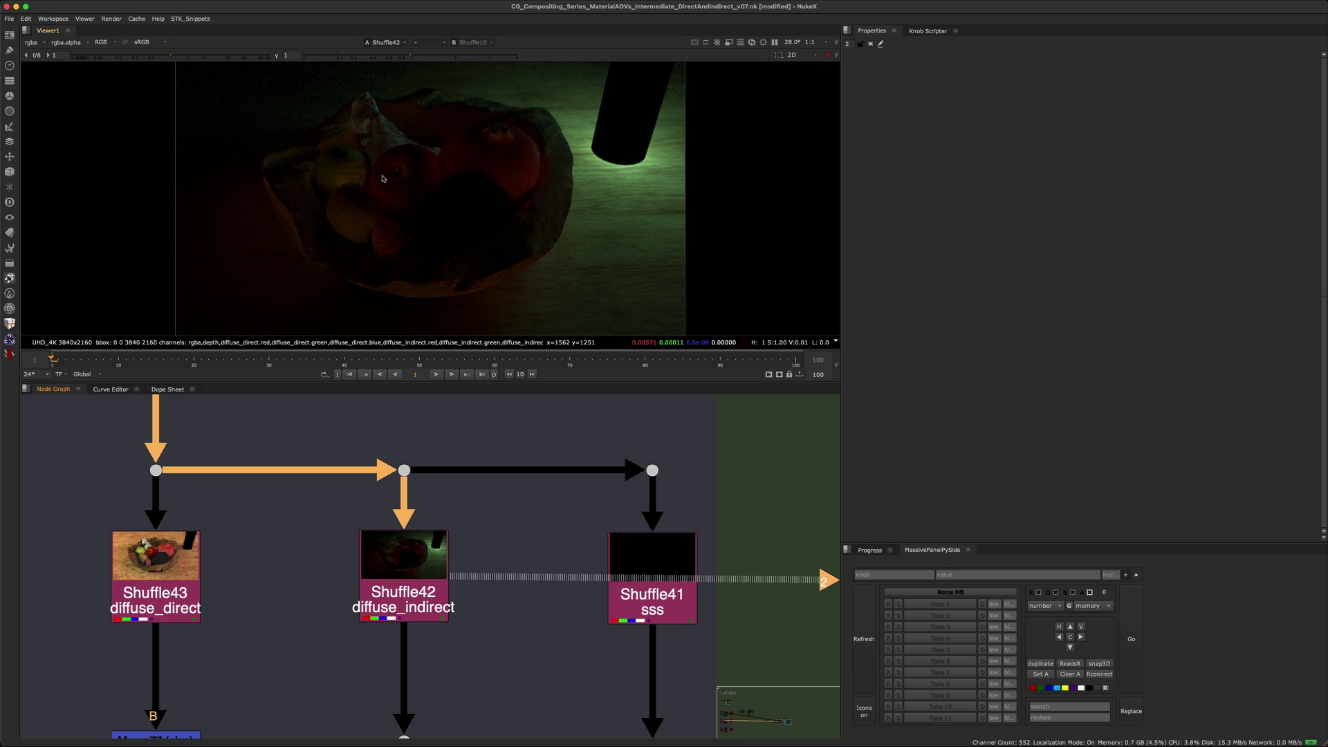
{"action": "scroll", "coordinate": [424, 558], "scroll_direction": "down", "scroll_amount": 5}
{"action": "scroll", "coordinate": [424, 557], "scroll_direction": "down", "scroll_amount": 3}
{"action": "key", "text": "1"}
{"action": "key", "text": "2"}
{"action": "key", "text": "1"}
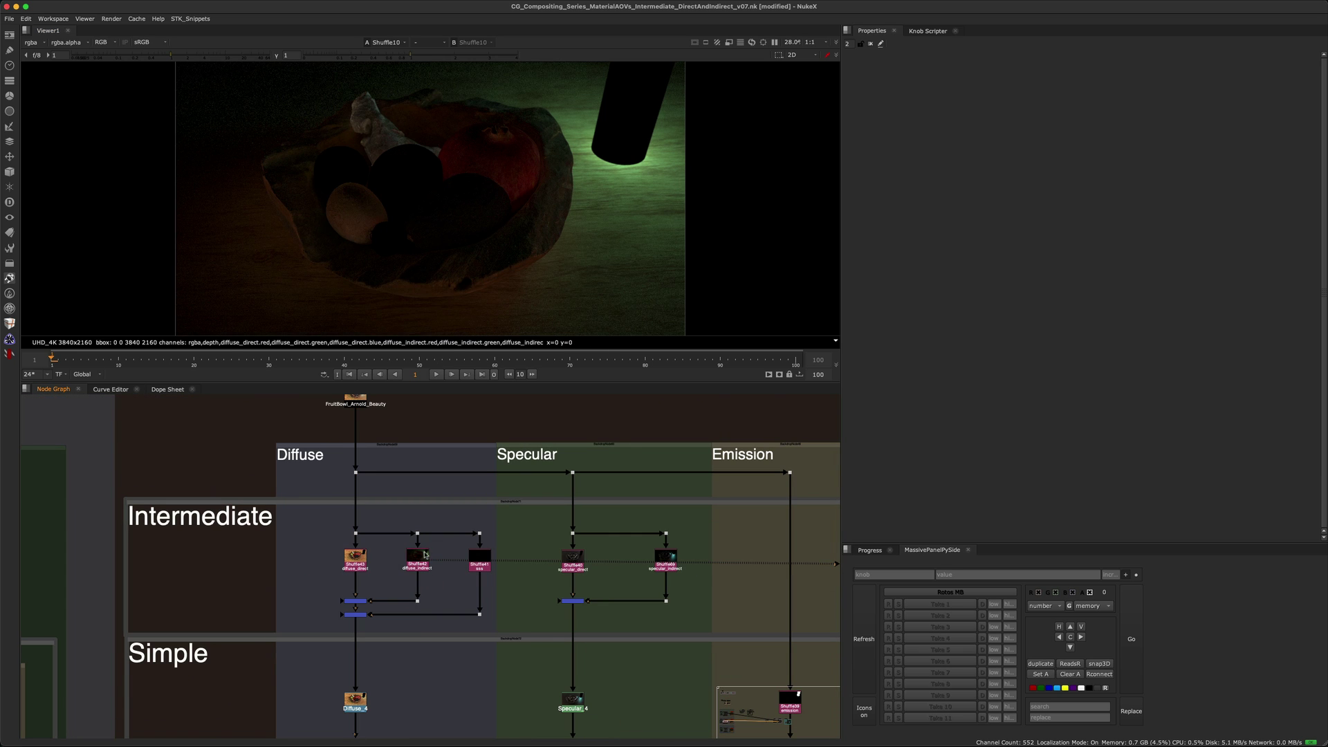
{"action": "key", "text": "2"}
- View the Arnold beauty render feeding the Possible Variation direct / indirect setup
{"action": "scroll", "coordinate": [424, 557], "scroll_direction": "down", "scroll_amount": 10}
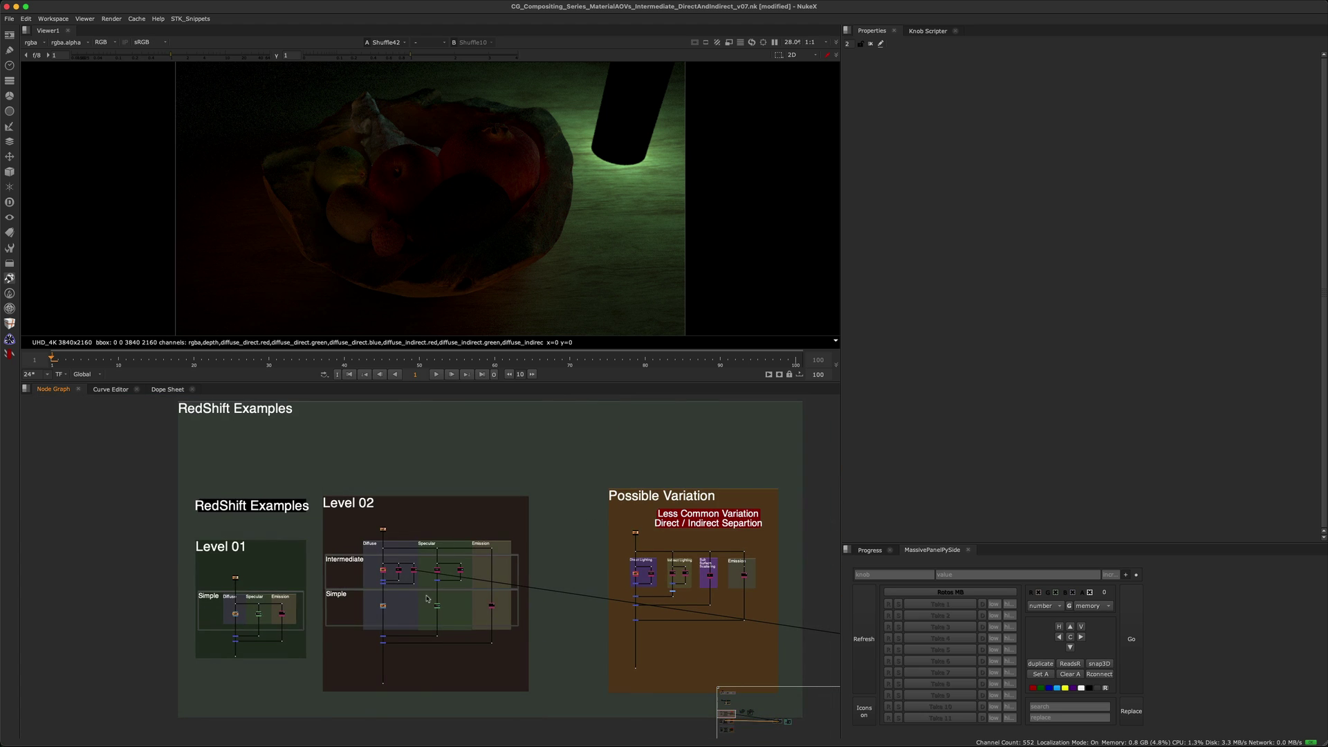
{"action": "scroll", "coordinate": [428, 604], "scroll_direction": "up", "scroll_amount": 8}
{"action": "scroll", "coordinate": [599, 633], "scroll_direction": "down", "scroll_amount": 2}
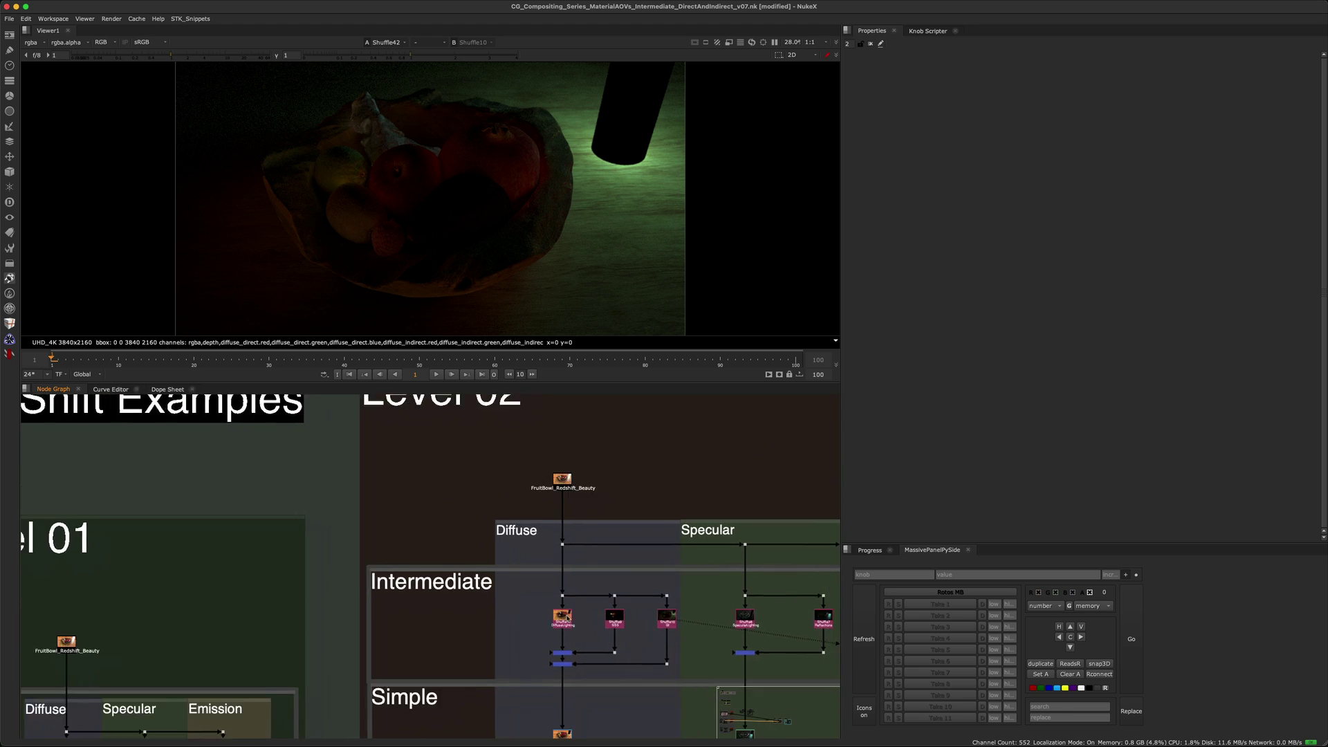
{"action": "scroll", "coordinate": [599, 633], "scroll_direction": "up", "scroll_amount": 5}
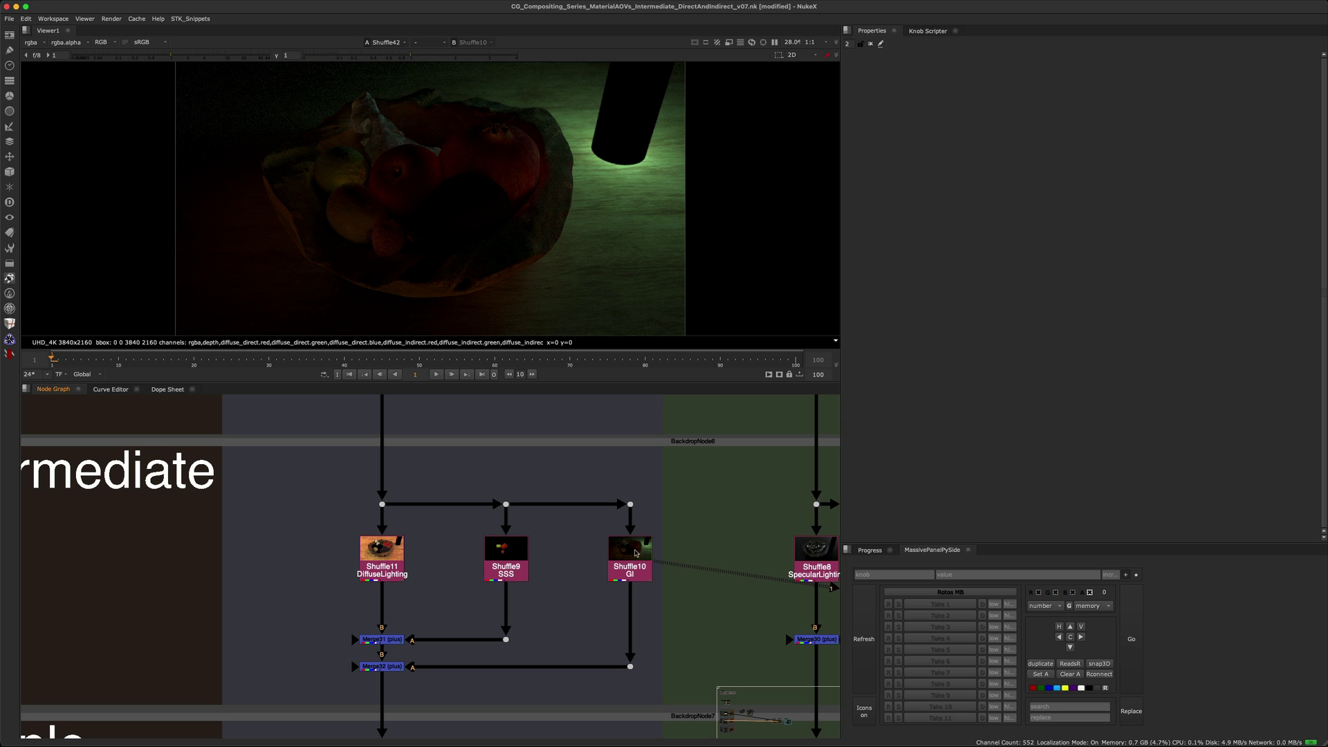
{"action": "scroll", "coordinate": [638, 552], "scroll_direction": "down", "scroll_amount": 10}
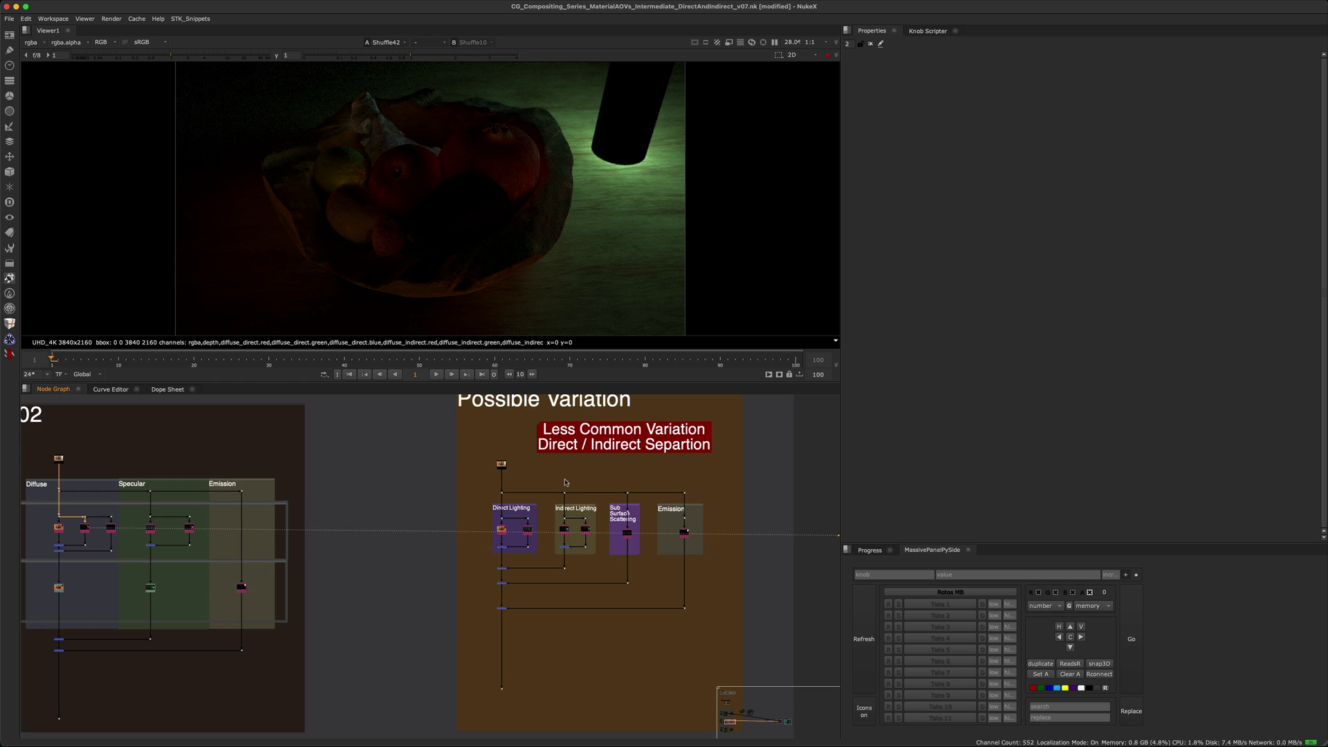
{"action": "scroll", "coordinate": [565, 480], "scroll_direction": "up", "scroll_amount": 6}
{"action": "left_click", "coordinate": [360, 496]}
{"action": "key", "text": "1"}
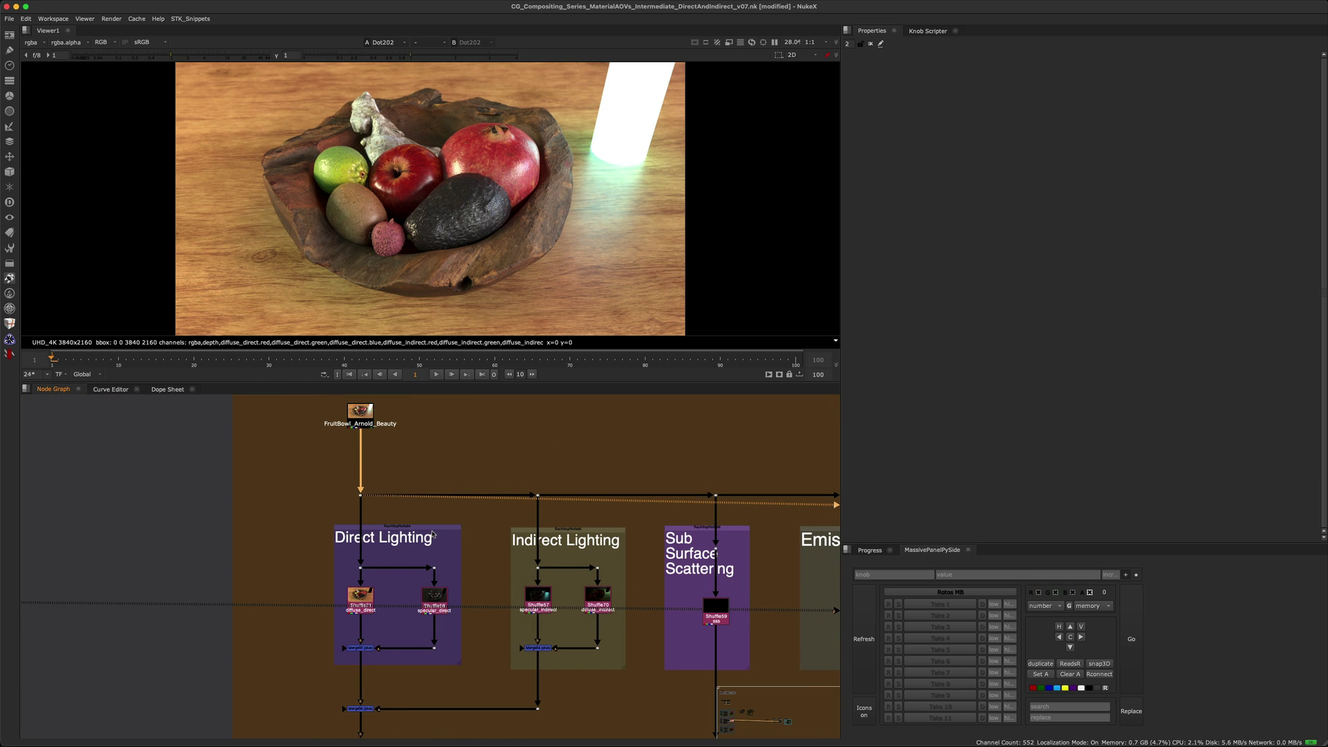
- View the diffuse_direct and specular_direct shuffles in the Possible Variation's Direct Lighting group
{"action": "middle_click_drag", "start_coordinate": [418, 613], "coordinate": [407, 545]}
{"action": "scroll", "coordinate": [364, 587], "scroll_direction": "up", "scroll_amount": 4}
{"action": "left_click", "coordinate": [350, 532]}
{"action": "key", "text": "1"}
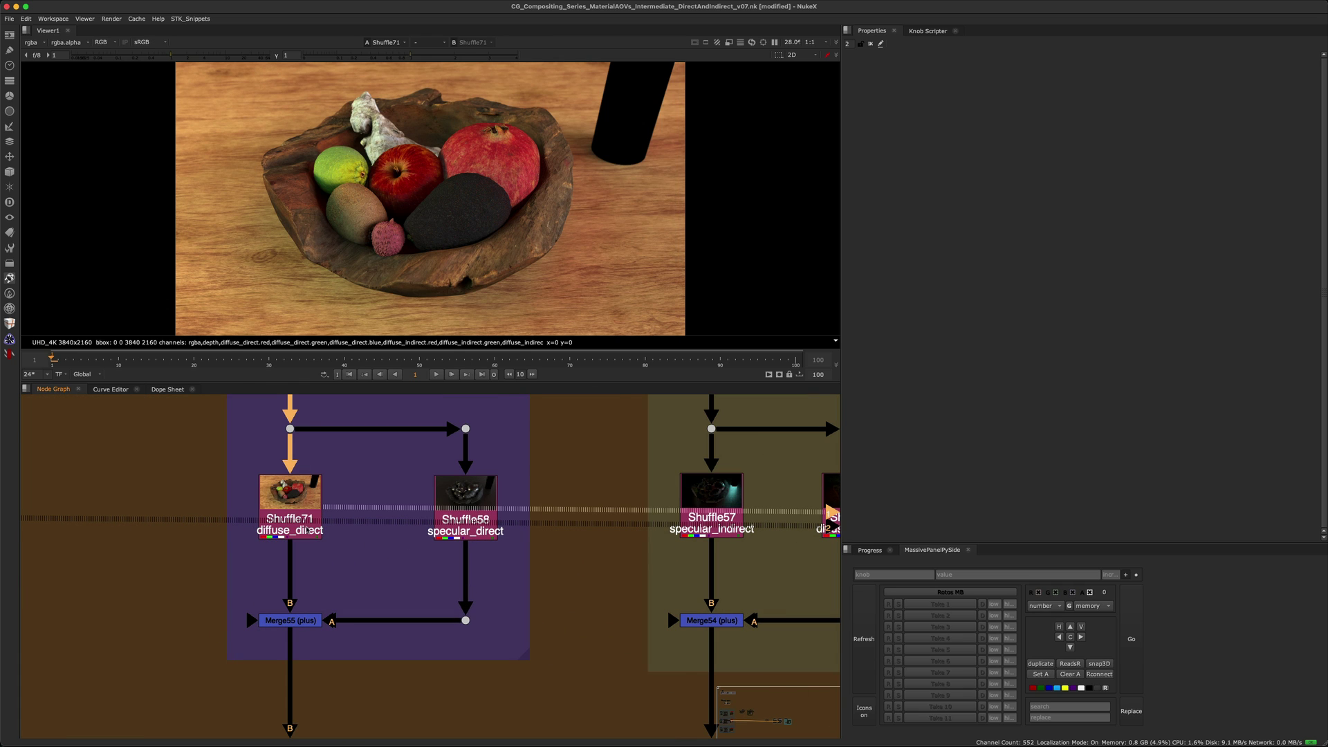
{"action": "left_click", "coordinate": [487, 505]}
{"action": "key", "text": "1"}
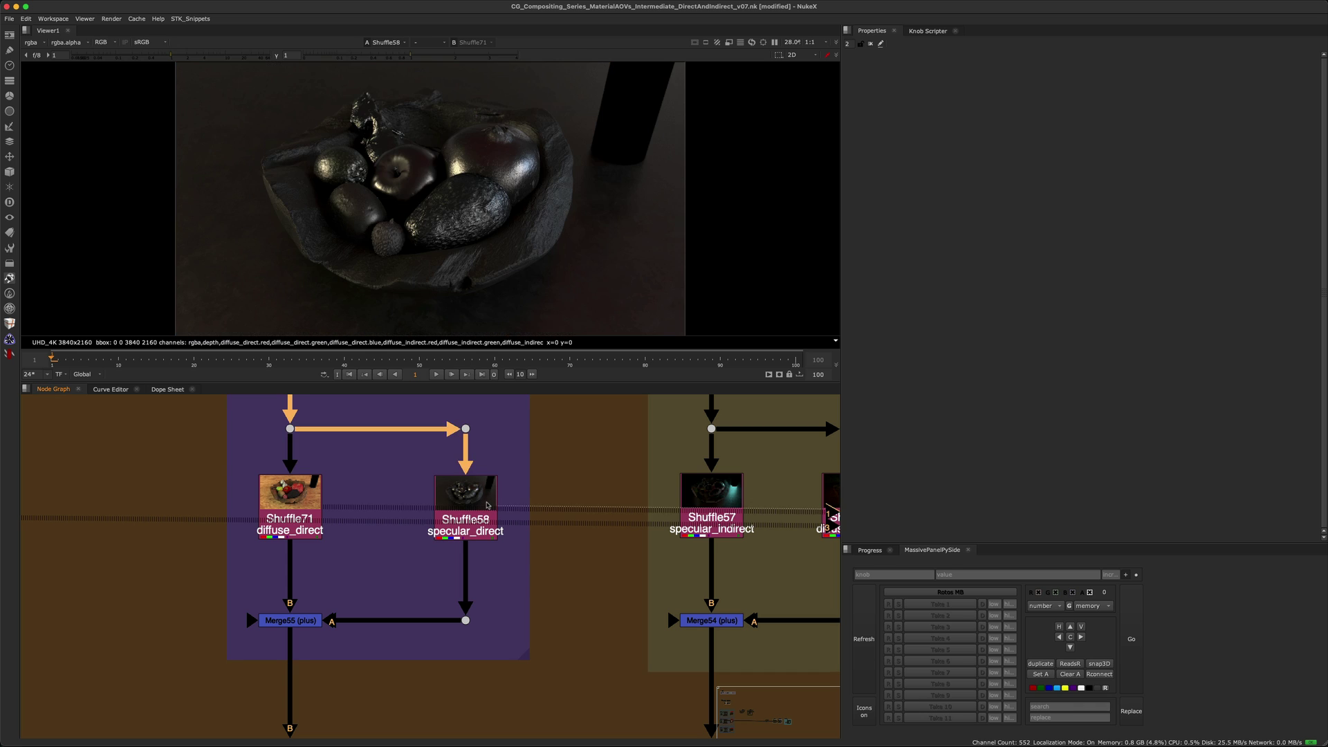
- View the plus merge that combines the diffuse and specular passes of the Direct Lighting group
{"action": "left_click_drag", "start_coordinate": [189, 578], "coordinate": [382, 669]}
{"action": "key", "text": "1"}
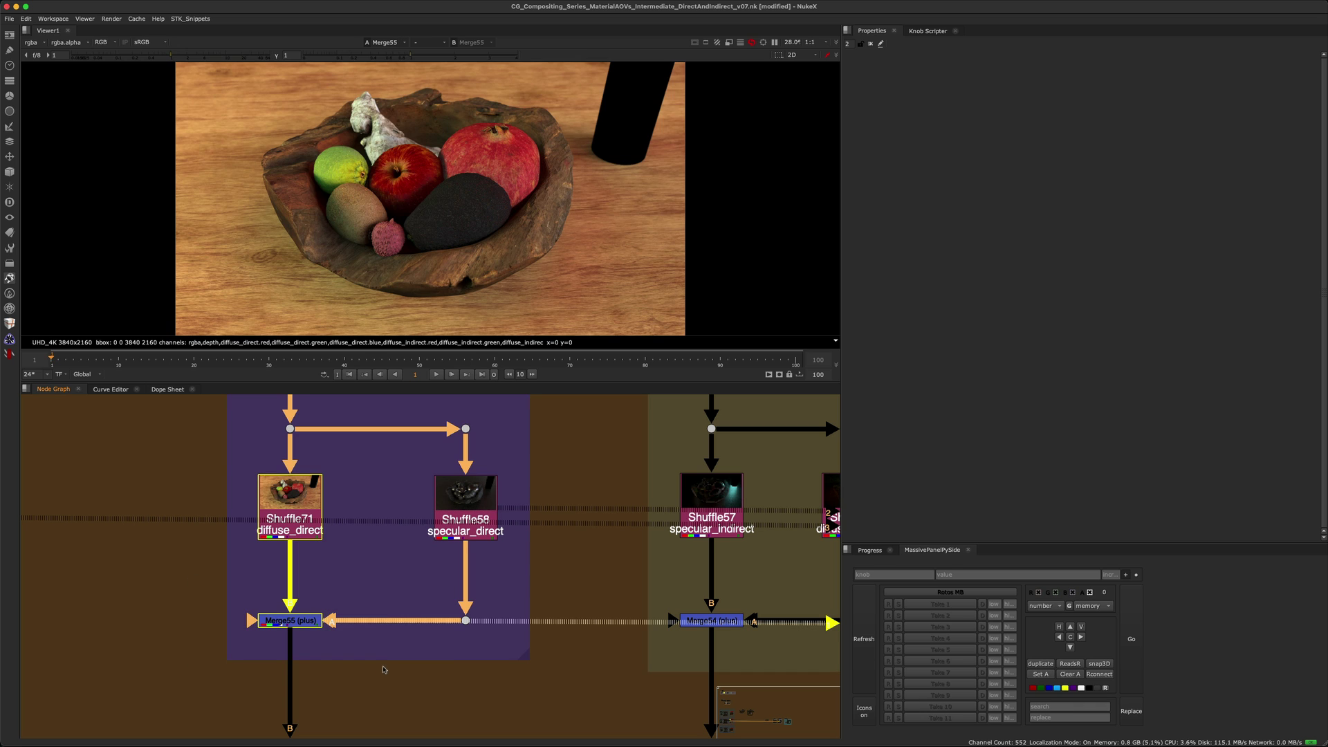
{"action": "left_click_drag", "start_coordinate": [387, 604], "coordinate": [235, 696]}
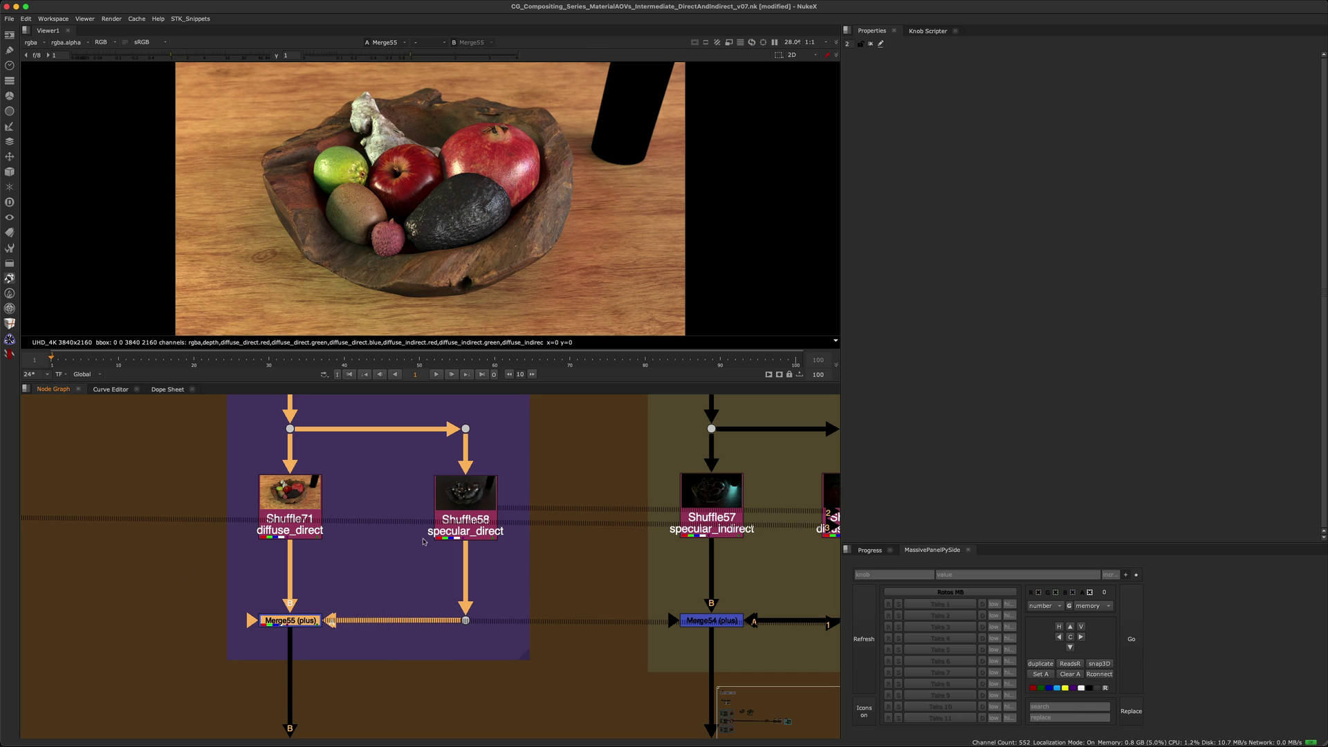
- View the specular_indirect and diffuse_indirect shuffles in the Indirect Lighting group and flip between them
{"action": "scroll", "coordinate": [443, 563], "scroll_direction": "down", "scroll_amount": 5}
{"action": "left_click", "coordinate": [510, 522]}
{"action": "key", "text": "3"}
{"action": "scroll", "coordinate": [604, 520], "scroll_direction": "up", "scroll_amount": 3}
{"action": "left_click", "coordinate": [598, 522]}
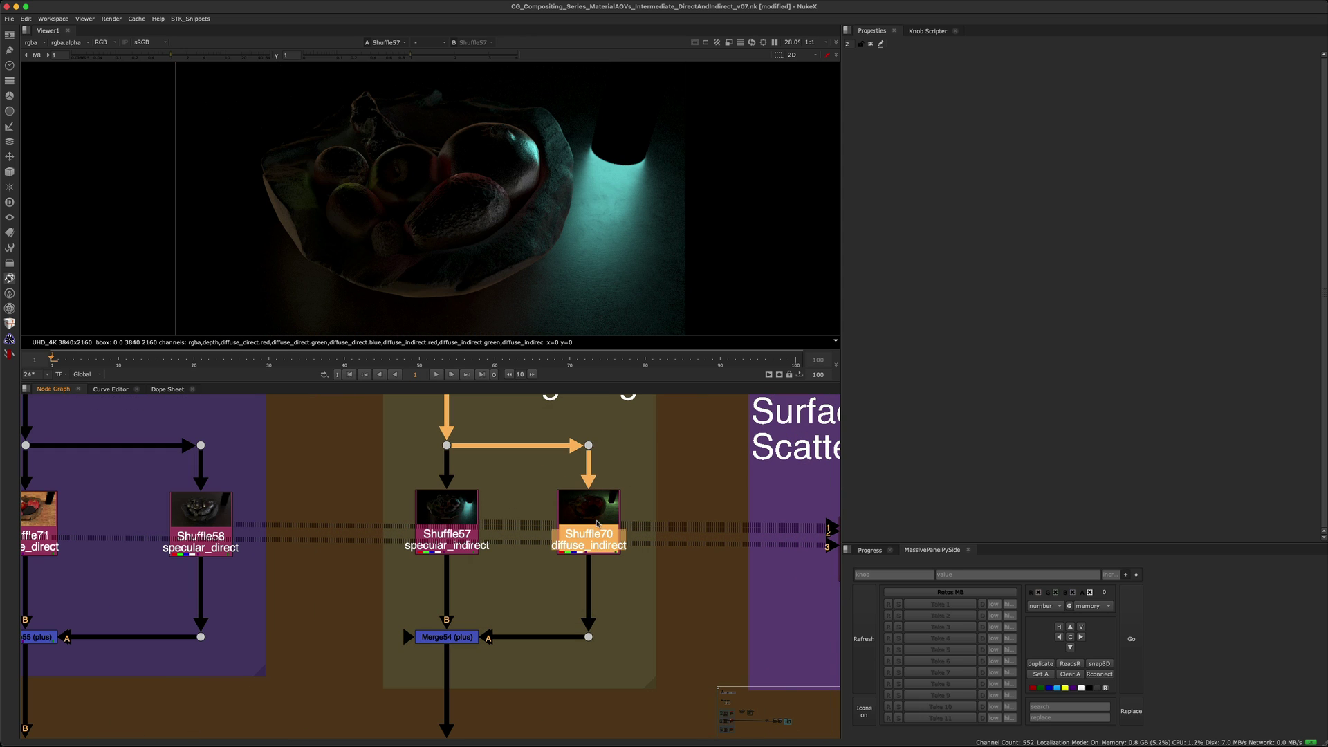
{"action": "key", "text": "1"}
{"action": "key", "text": "2"}
{"action": "key", "text": "1"}
{"action": "key", "text": "2"}
{"action": "key", "text": "1"}
- View the plus merge that combines the two Indirect Lighting passes
{"action": "left_click_drag", "start_coordinate": [518, 596], "coordinate": [345, 664]}
{"action": "key", "text": "1"}
{"action": "scroll", "coordinate": [452, 624], "scroll_direction": "down", "scroll_amount": 4}
{"action": "middle_click_drag", "start_coordinate": [451, 636], "coordinate": [466, 605]}
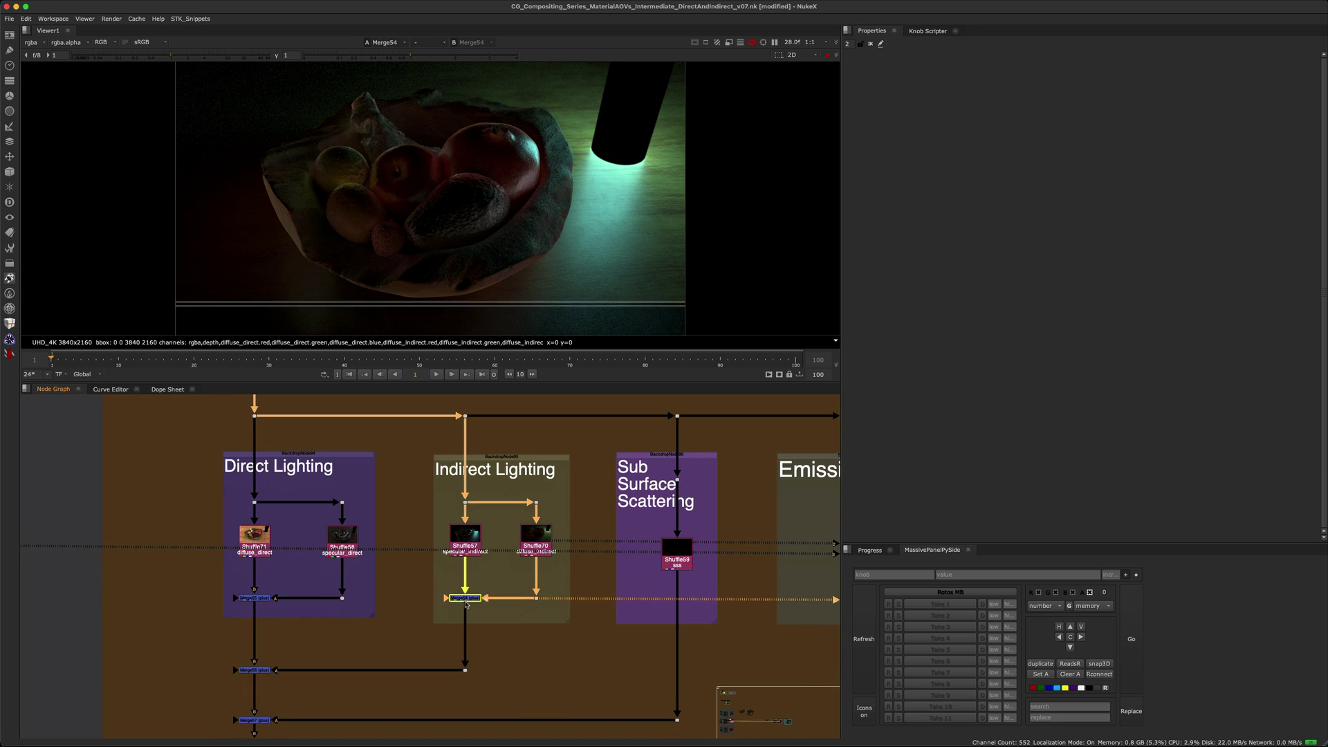
{"action": "left_click_drag", "start_coordinate": [489, 572], "coordinate": [448, 609]}
- Toggle the merge that adds Indirect Lighting onto Direct Lighting to see the image with and without it
{"action": "scroll", "coordinate": [510, 583], "scroll_direction": "down", "scroll_amount": 8}
{"action": "middle_click_drag", "start_coordinate": [506, 450], "coordinate": [507, 650]}
{"action": "scroll", "coordinate": [503, 502], "scroll_direction": "down", "scroll_amount": 4}
{"action": "middle_click_drag", "start_coordinate": [503, 503], "coordinate": [500, 678]}
{"action": "scroll", "coordinate": [499, 678], "scroll_direction": "up", "scroll_amount": 4}
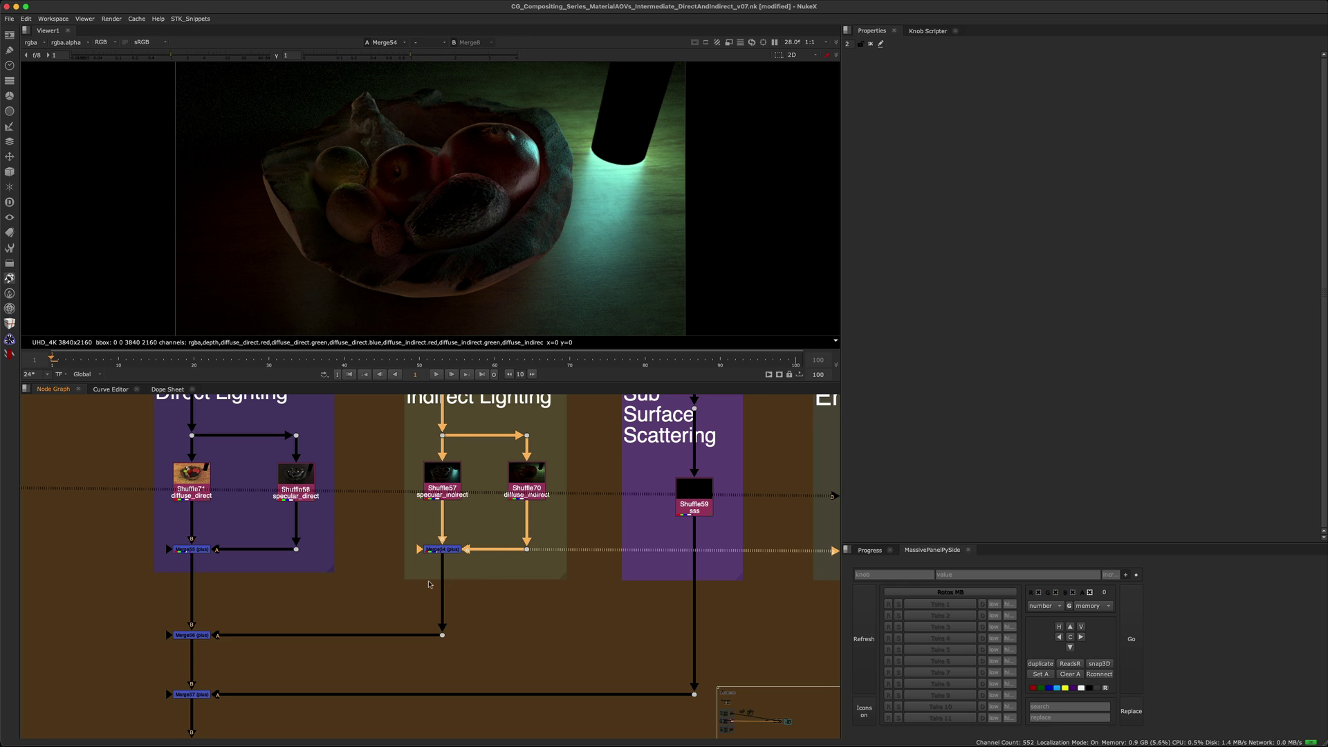
{"action": "middle_click_drag", "start_coordinate": [427, 584], "coordinate": [449, 566]}
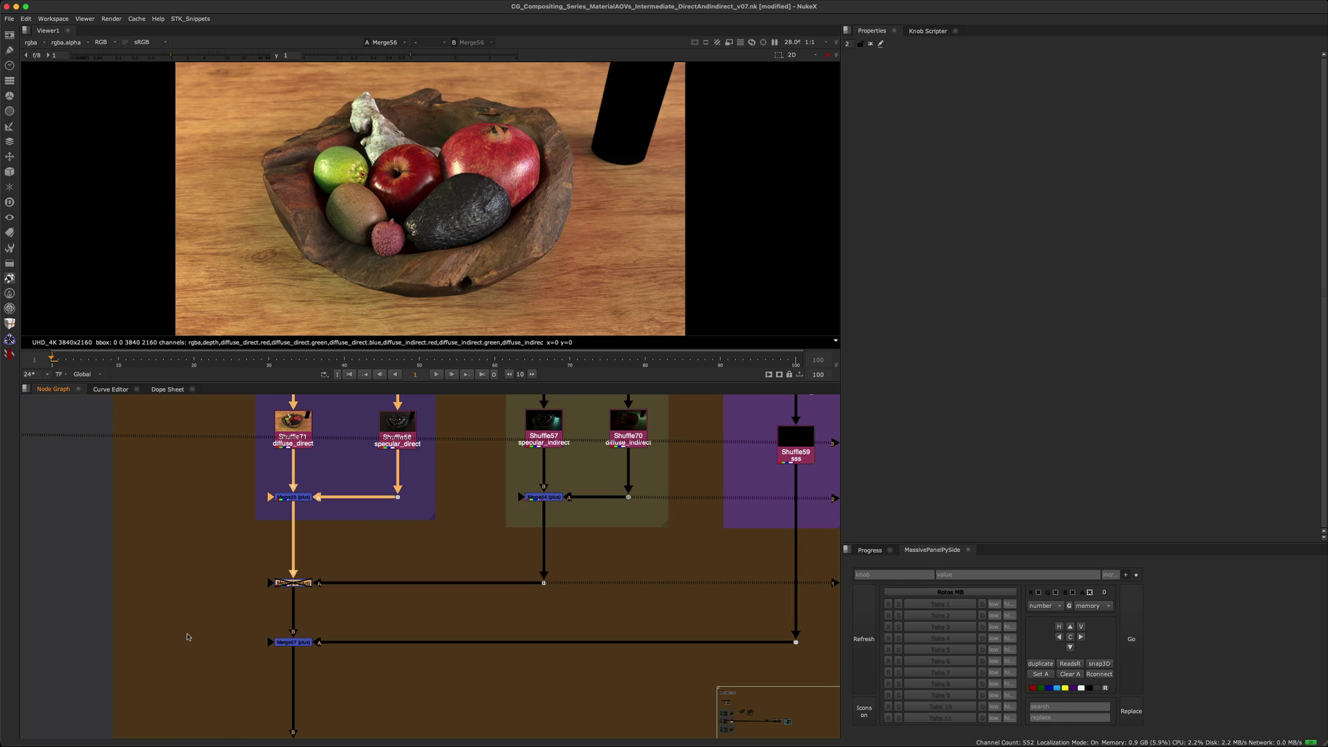
{"action": "key", "text": "d"}
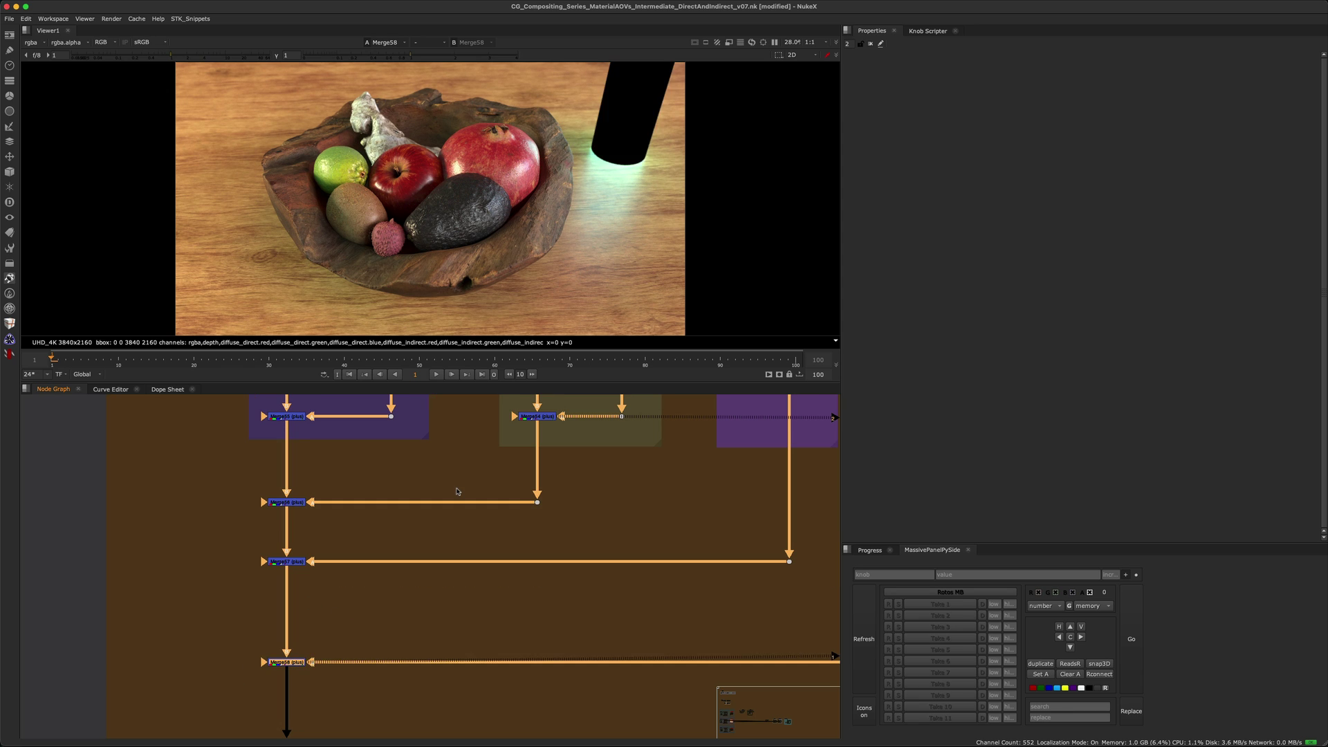
- Compare the original Arnold beauty with the final merge of the direct / indirect rebuild in the viewer
{"action": "scroll", "coordinate": [377, 477], "scroll_direction": "down", "scroll_amount": 4}
{"action": "middle_click_drag", "start_coordinate": [363, 415], "coordinate": [375, 600]}
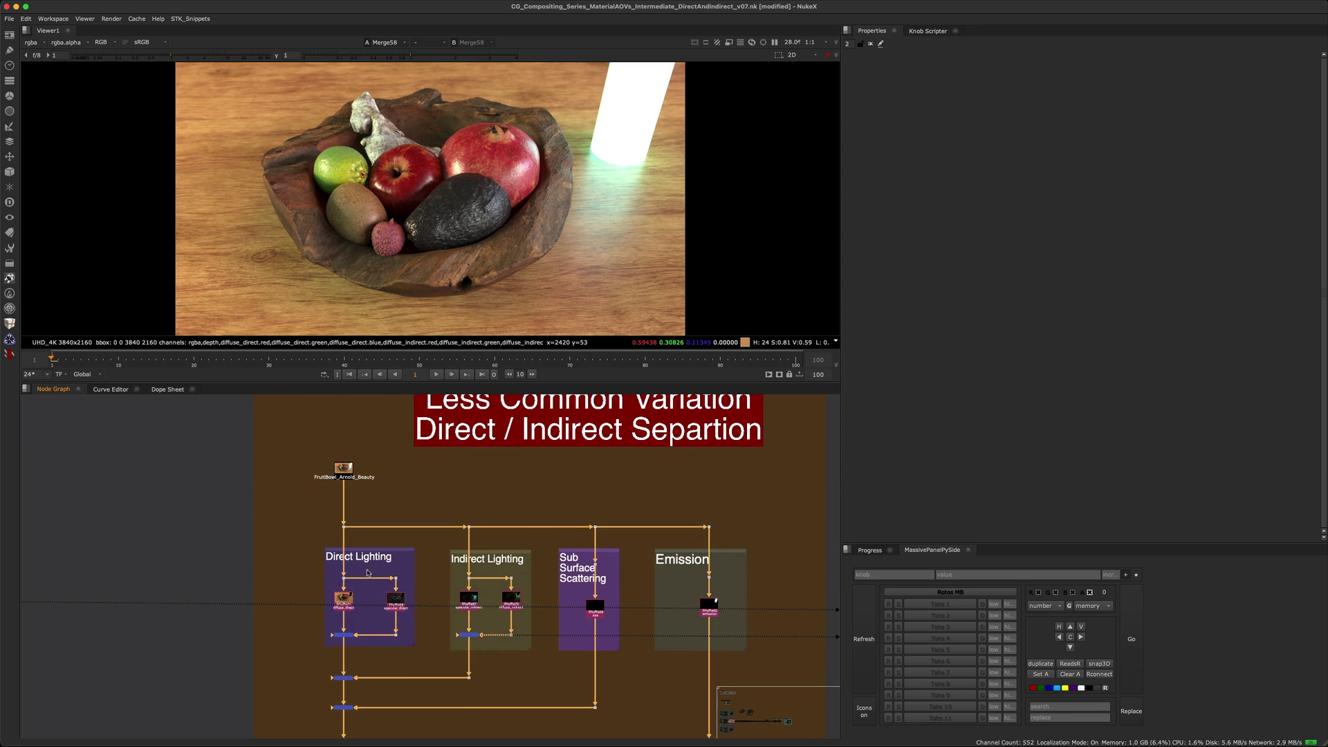
{"action": "left_click_drag", "start_coordinate": [314, 510], "coordinate": [356, 534]}
{"action": "key", "text": "1"}
{"action": "middle_click_drag", "start_coordinate": [361, 678], "coordinate": [373, 559]}
{"action": "left_click_drag", "start_coordinate": [310, 615], "coordinate": [378, 663]}
{"action": "key", "text": "2"}
{"action": "key", "text": "1"}
{"action": "key", "text": "2"}
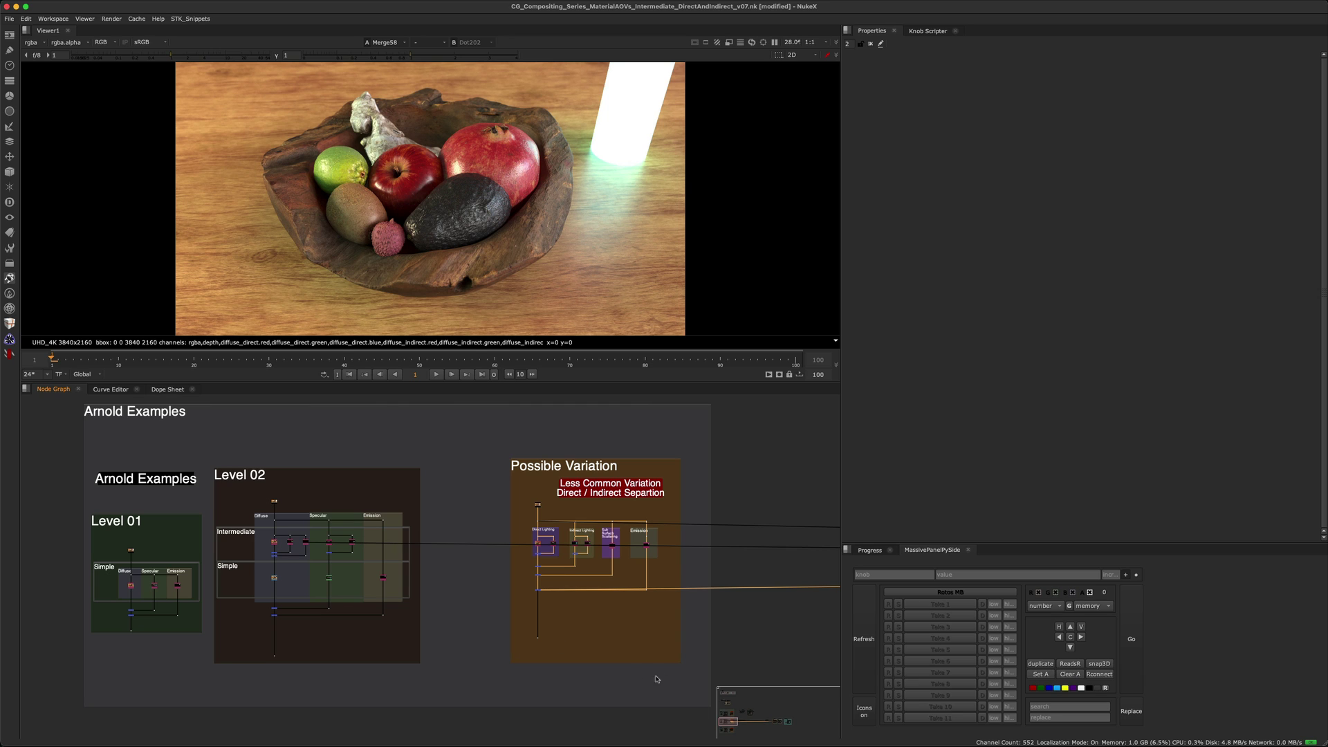
- View the sss shuffle in Arnold's Sub Surface Scattering group
{"action": "scroll", "coordinate": [640, 548], "scroll_direction": "up", "scroll_amount": 5}
{"action": "left_click", "coordinate": [580, 542]}
{"action": "key", "text": "1"}
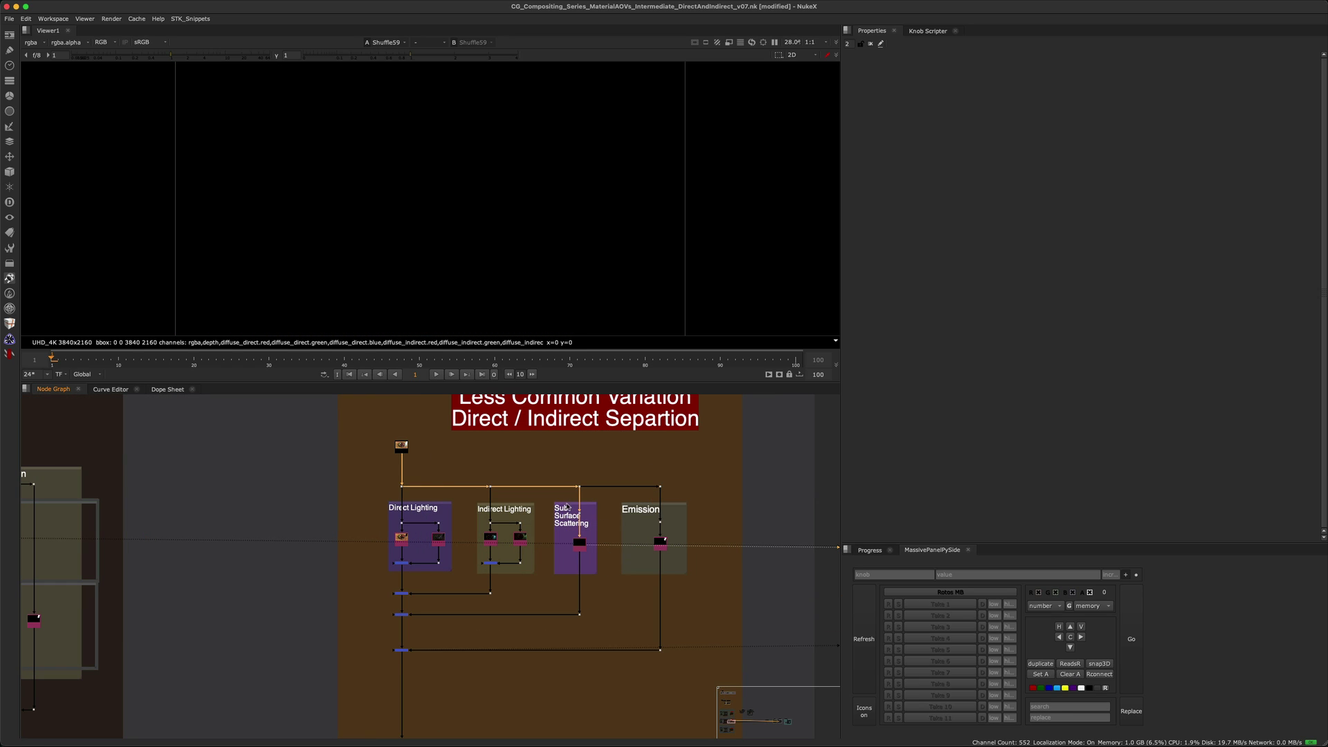
- Move to the Octane Examples and view the beauty render of Level 01
{"action": "scroll", "coordinate": [568, 507], "scroll_direction": "down", "scroll_amount": 4}
{"action": "scroll", "coordinate": [388, 525], "scroll_direction": "up", "scroll_amount": 3}
{"action": "middle_click_drag", "start_coordinate": [87, 473], "coordinate": [395, 429]}
{"action": "left_click", "coordinate": [164, 530]}
{"action": "key", "text": "1"}
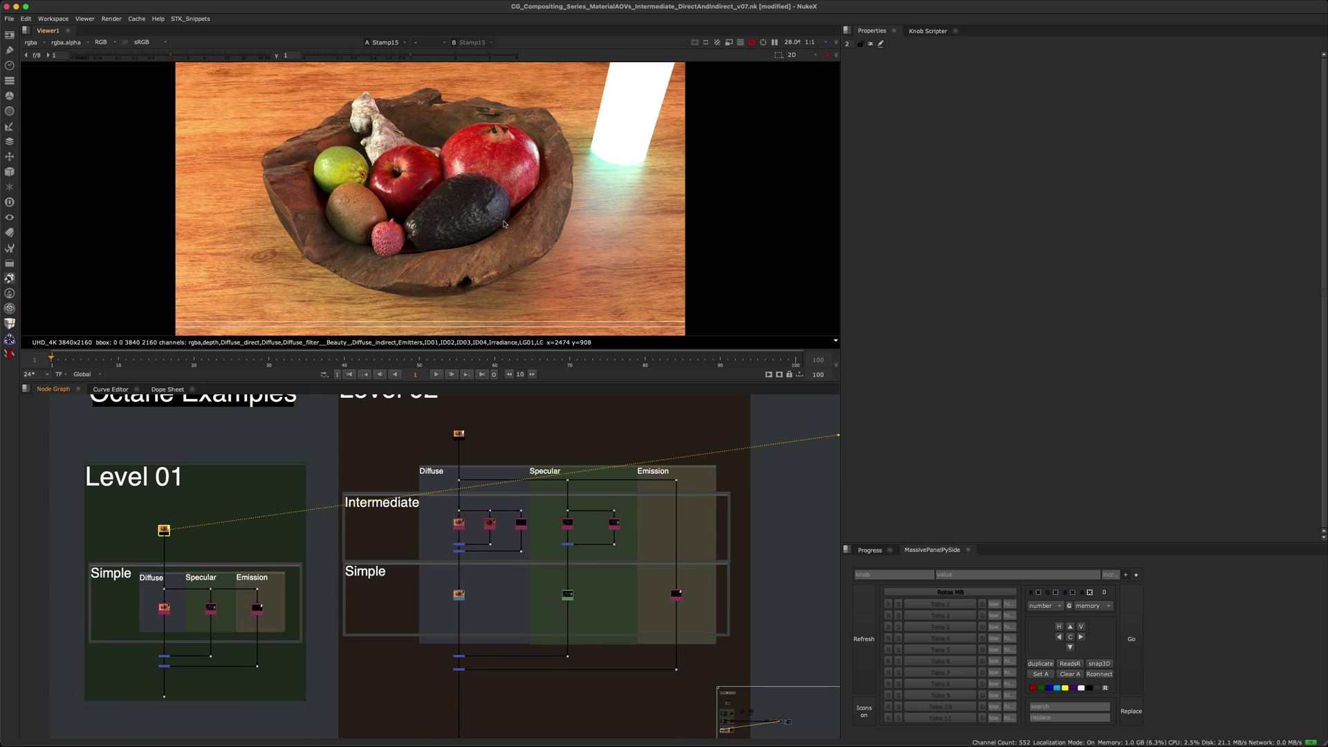
{"action": "scroll", "coordinate": [176, 663], "scroll_direction": "up", "scroll_amount": 2}
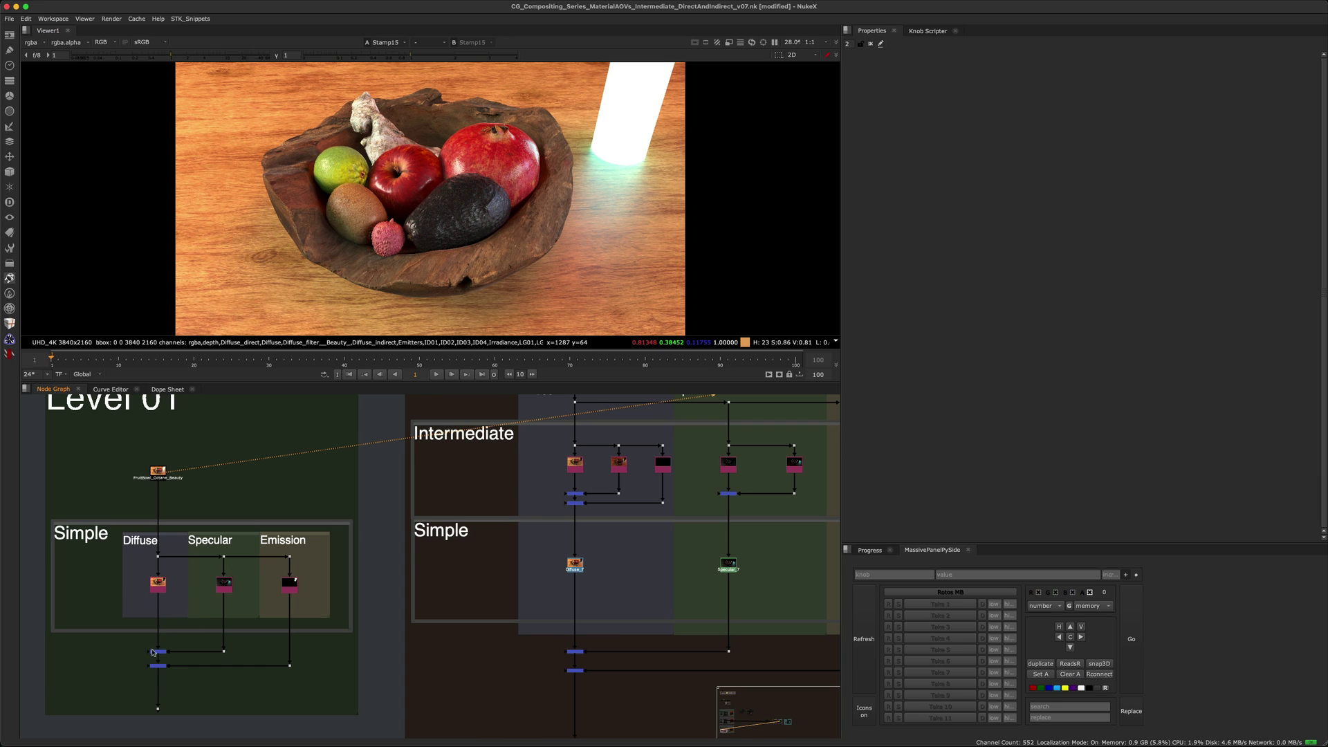
- View the Diffuse, Specular and Emission shuffles of Octane's Level 01 one after another
{"action": "left_click", "coordinate": [158, 583]}
{"action": "key", "text": "1"}
{"action": "left_click", "coordinate": [224, 584]}
{"action": "key", "text": "1"}
{"action": "left_click", "coordinate": [299, 591]}
{"action": "left_click", "coordinate": [288, 591]}
{"action": "key", "text": "1"}
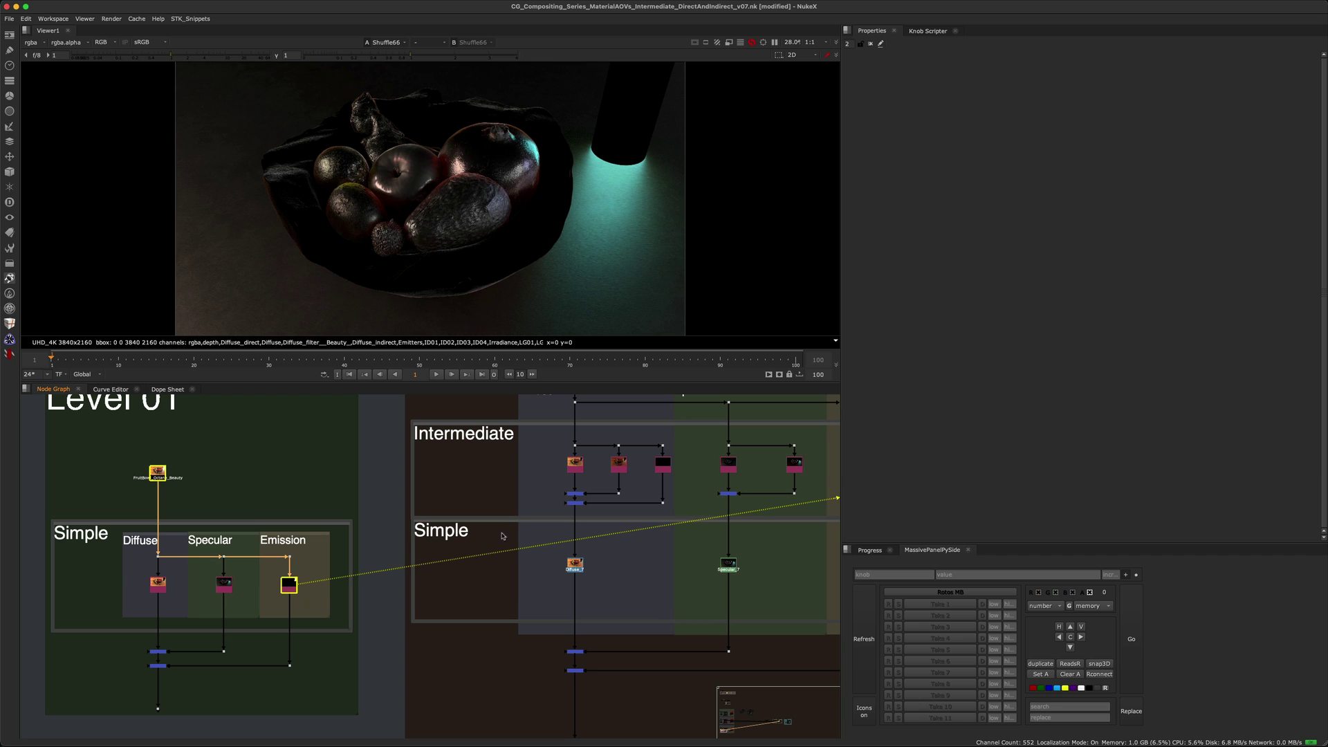
{"action": "scroll", "coordinate": [538, 551], "scroll_direction": "down", "scroll_amount": 5}
{"action": "middle_click_drag", "start_coordinate": [553, 536], "coordinate": [346, 594]}
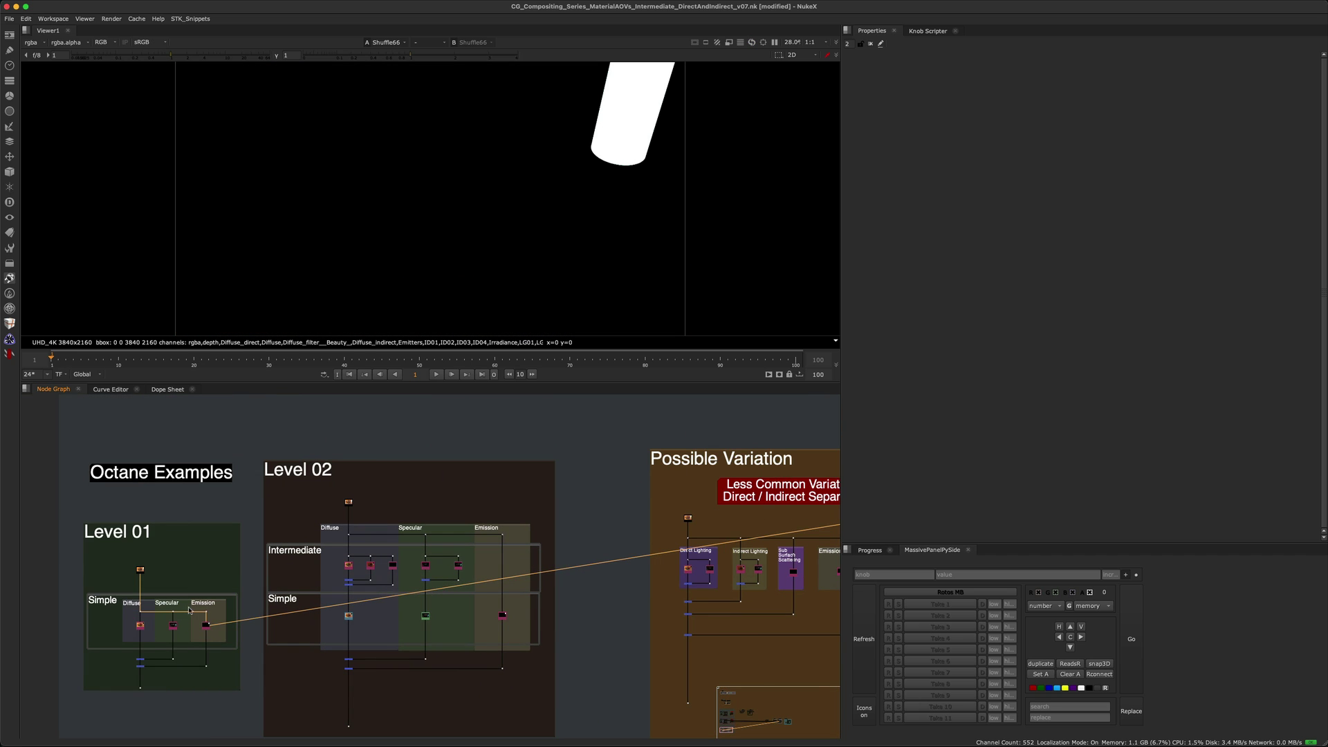
- View the beauty render of Octane's Level 02, followed by its Diffuse_direct shuffle
{"action": "scroll", "coordinate": [403, 532], "scroll_direction": "up", "scroll_amount": 3}
{"action": "left_click_drag", "start_coordinate": [346, 453], "coordinate": [262, 503]}
{"action": "key", "text": "1"}
{"action": "scroll", "coordinate": [350, 584], "scroll_direction": "up", "scroll_amount": 3}
{"action": "scroll", "coordinate": [350, 585], "scroll_direction": "up", "scroll_amount": 2}
{"action": "left_click_drag", "start_coordinate": [307, 564], "coordinate": [228, 619]}
{"action": "key", "text": "1"}
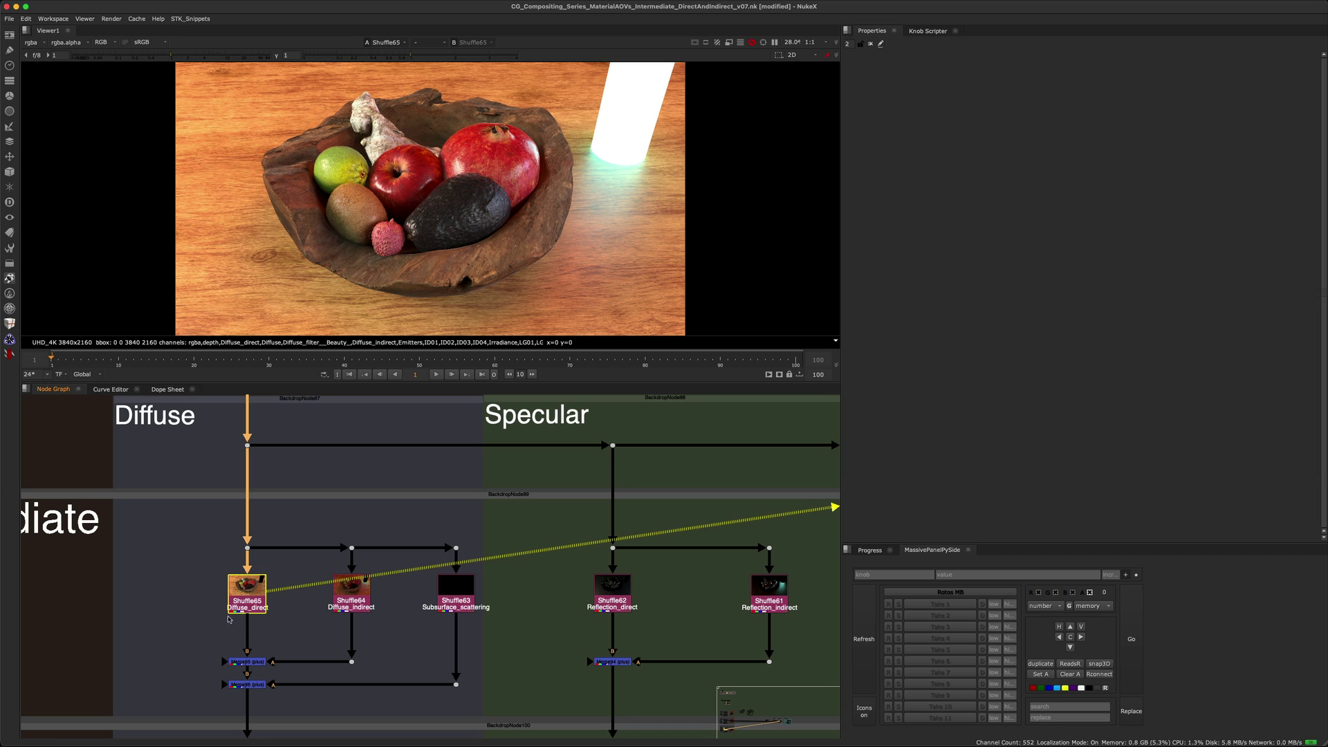
- Compare Octane's Diffuse_direct and Diffuse_indirect shuffles by switching repeatedly between them in the viewer
{"action": "scroll", "coordinate": [234, 613], "scroll_direction": "up", "scroll_amount": 2}
{"action": "left_click", "coordinate": [244, 589]}
{"action": "left_click", "coordinate": [270, 595]}
{"action": "left_click", "coordinate": [410, 569]}
{"action": "key", "text": "2"}
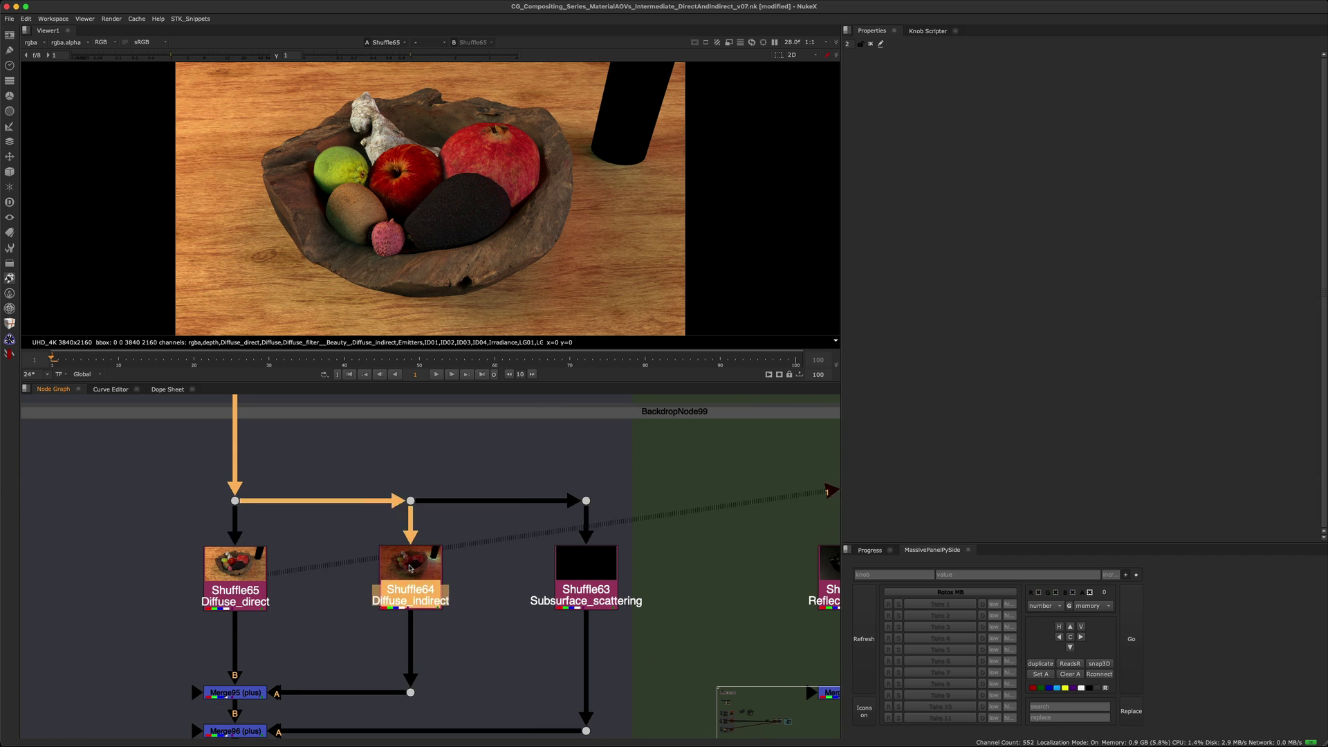
{"action": "key", "text": "1"}
{"action": "key", "text": "2"}
{"action": "key", "text": "1"}
{"action": "key", "text": "2"}
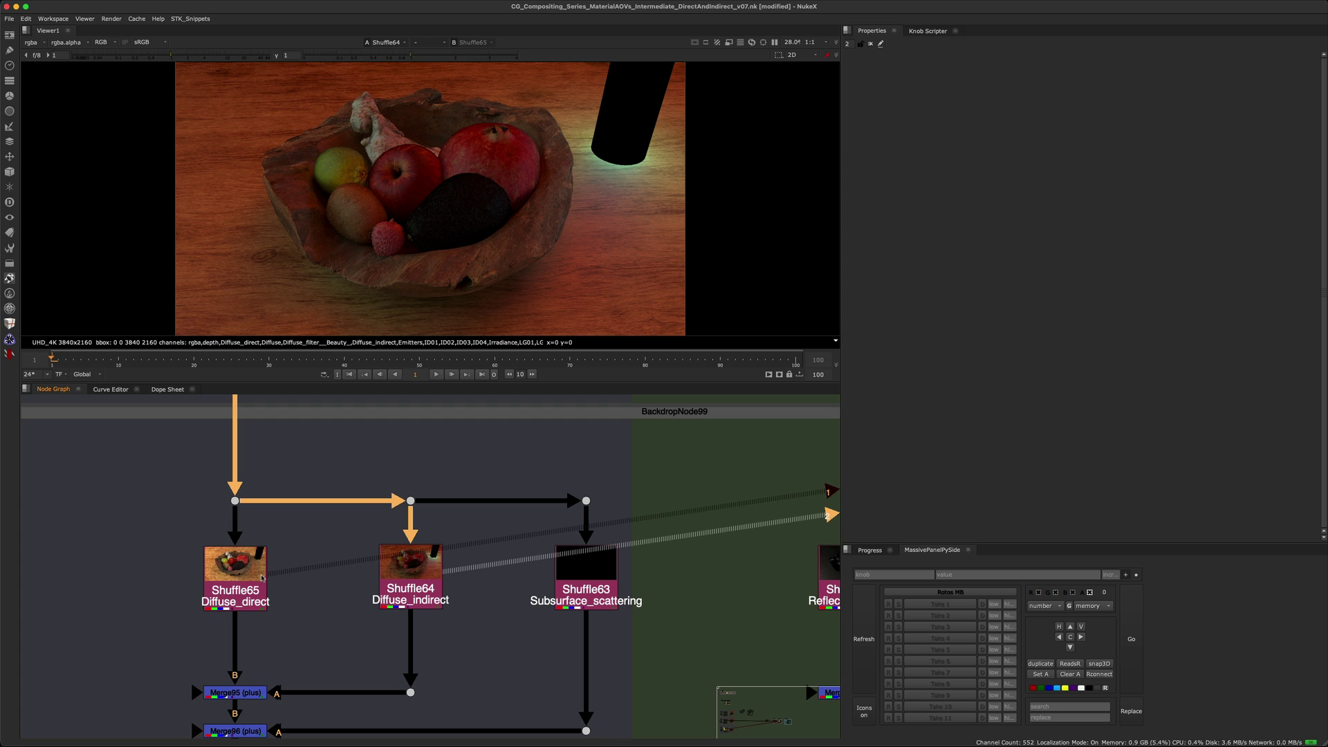
{"action": "key", "text": "1"}
{"action": "key", "text": "2"}
{"action": "key", "text": "1"}
{"action": "key", "text": "2"}
{"action": "key", "text": "1"}
{"action": "key", "text": "2"}
{"action": "key", "text": "1"}
{"action": "key", "text": "2"}
{"action": "key", "text": "1"}
{"action": "key", "text": "2"}
{"action": "key", "text": "1"}
{"action": "key", "text": "2"}
{"action": "key", "text": "1"}
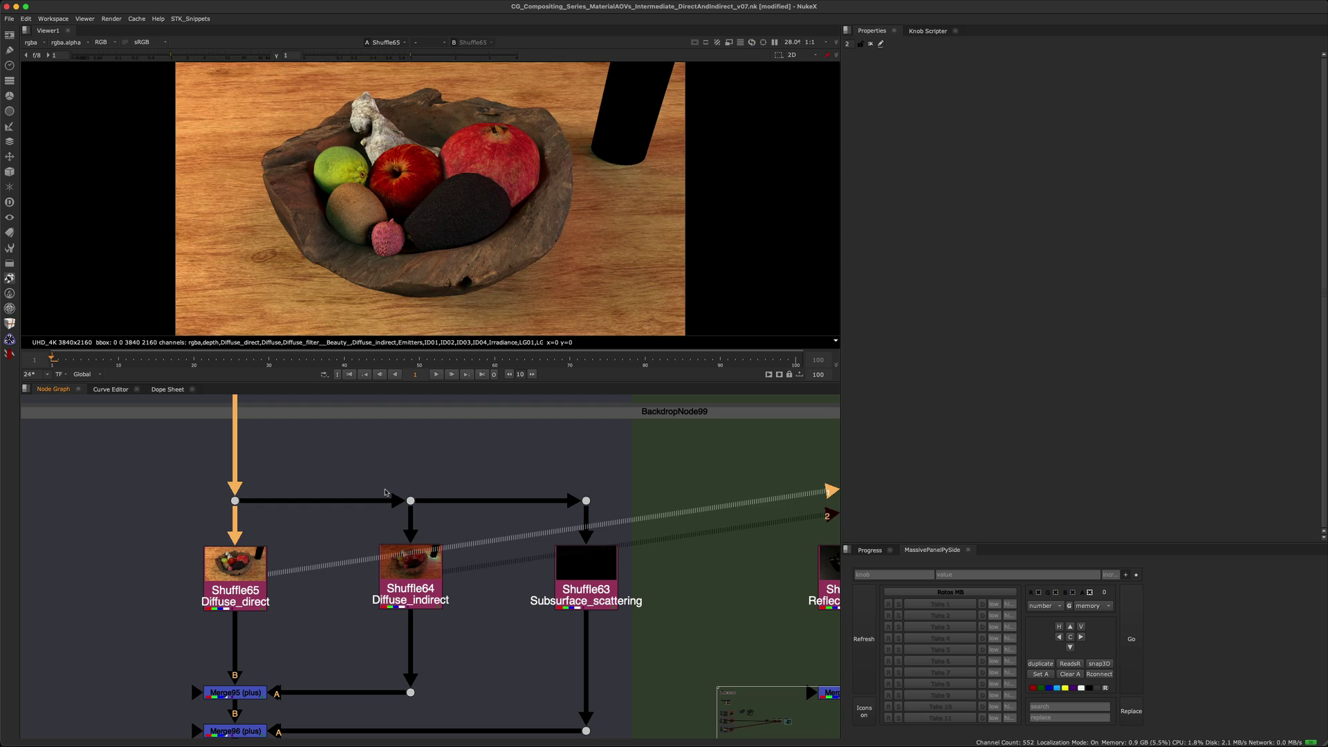
{"action": "key", "text": "2"}
- View the Subsurface_scattering shuffle of Octane's Level 02 and examine its place in the Diffuse group
{"action": "left_click", "coordinate": [617, 587]}
{"action": "key", "text": "1"}
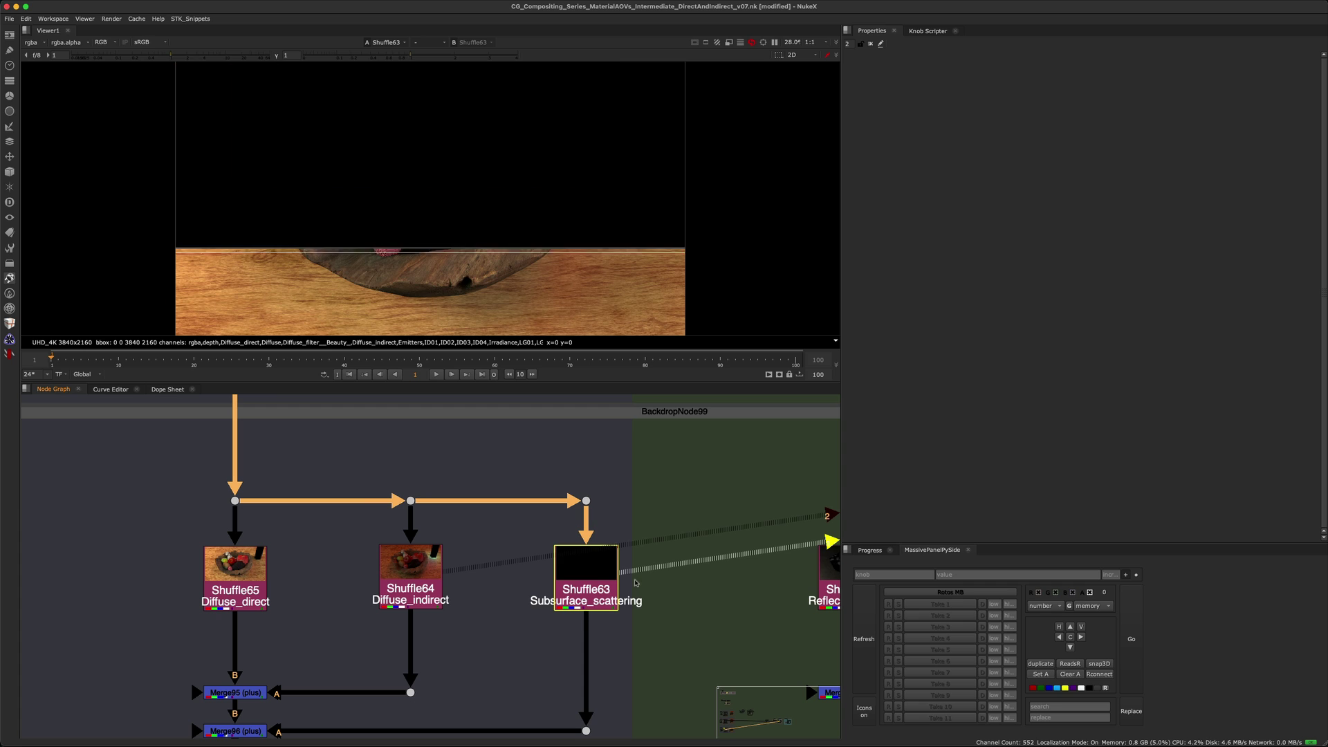
{"action": "scroll", "coordinate": [594, 577], "scroll_direction": "down", "scroll_amount": 3}
{"action": "scroll", "coordinate": [594, 576], "scroll_direction": "up", "scroll_amount": 4}
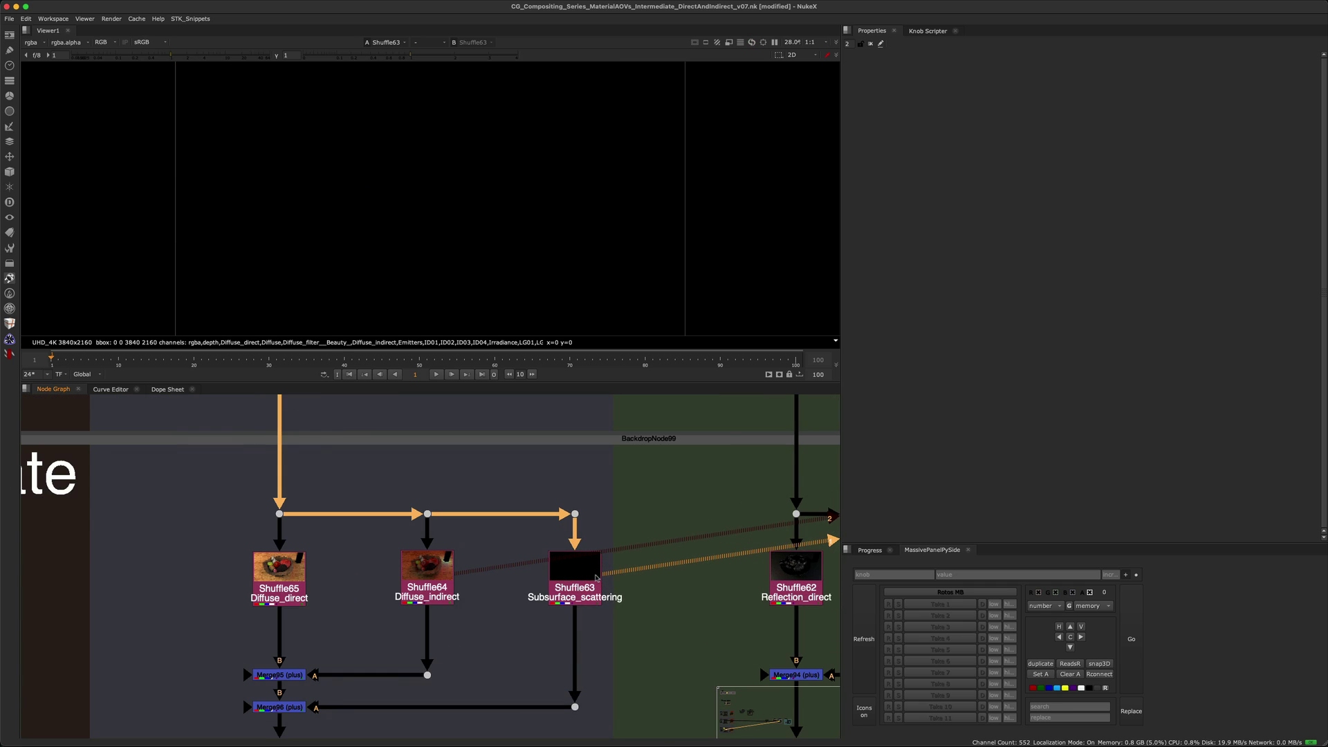
{"action": "left_click_drag", "start_coordinate": [376, 520], "coordinate": [581, 643]}
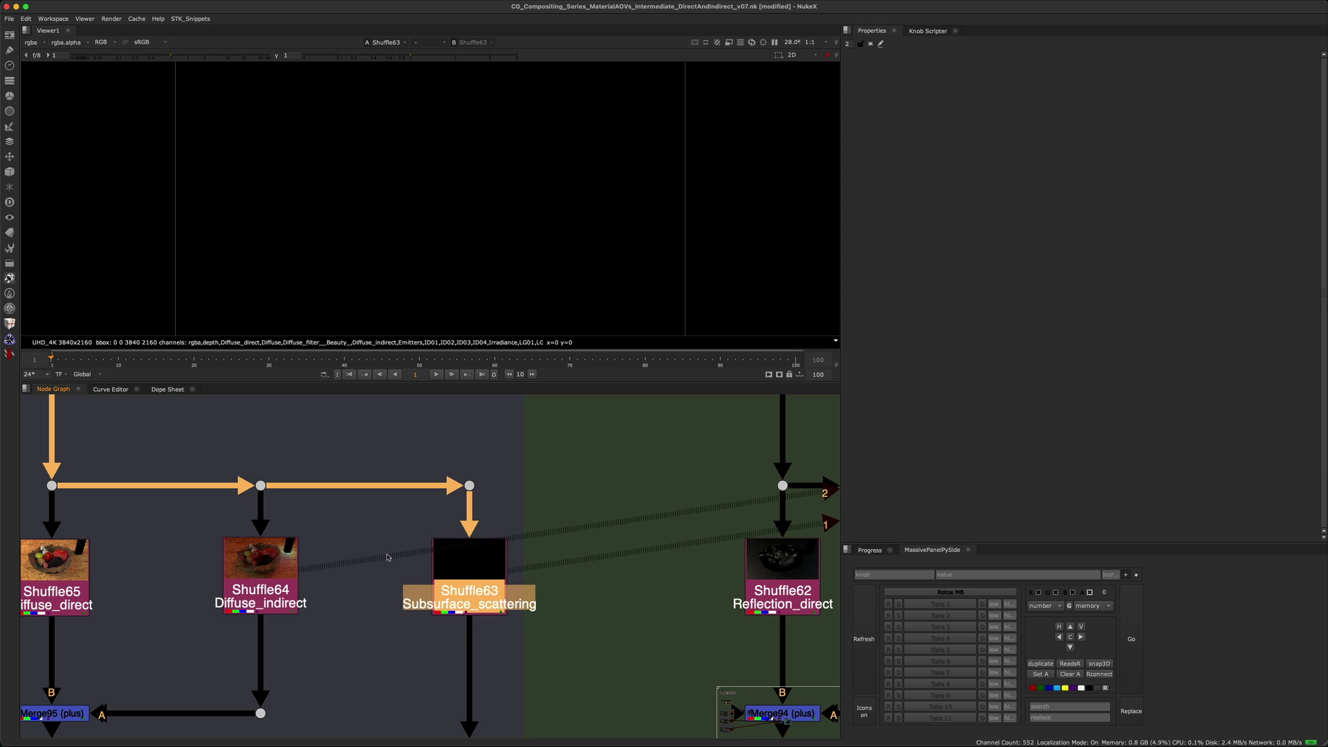
{"action": "scroll", "coordinate": [377, 553], "scroll_direction": "down", "scroll_amount": 5}
{"action": "scroll", "coordinate": [379, 535], "scroll_direction": "up", "scroll_amount": 6}
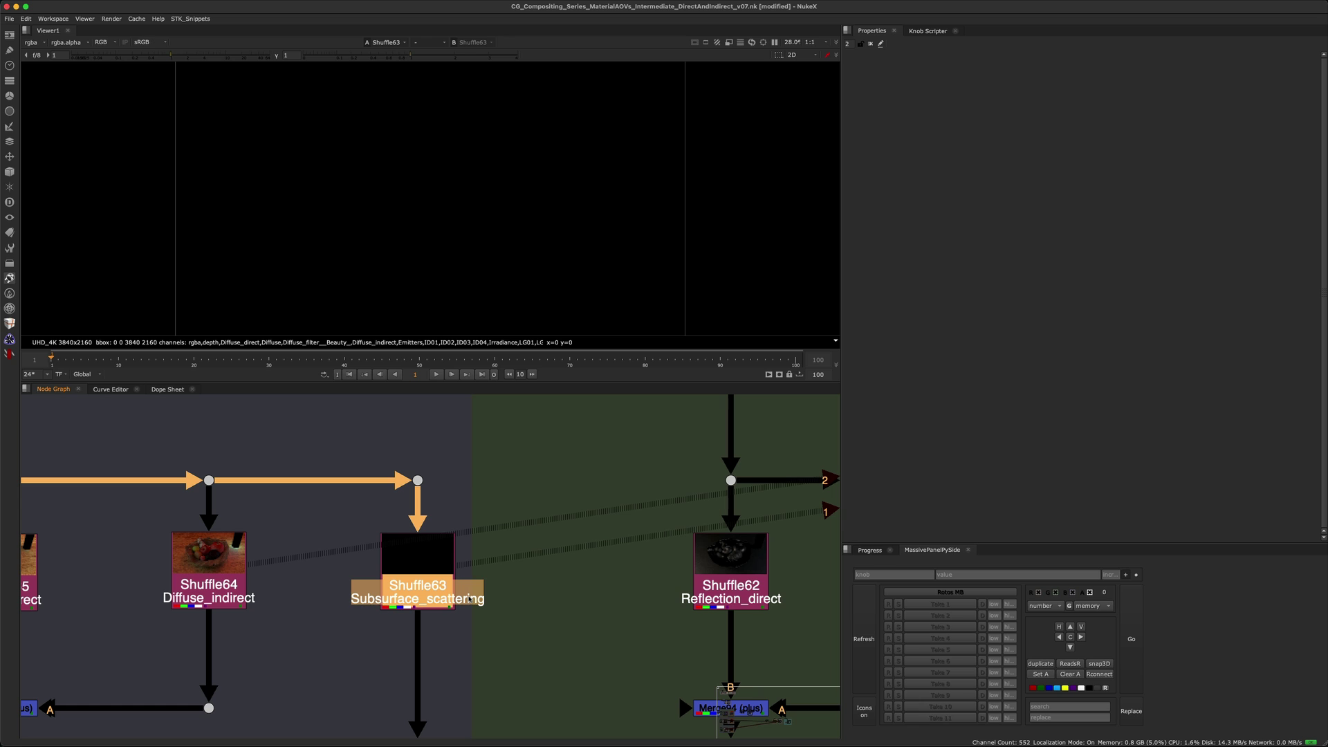
{"action": "scroll", "coordinate": [484, 595], "scroll_direction": "down", "scroll_amount": 3}
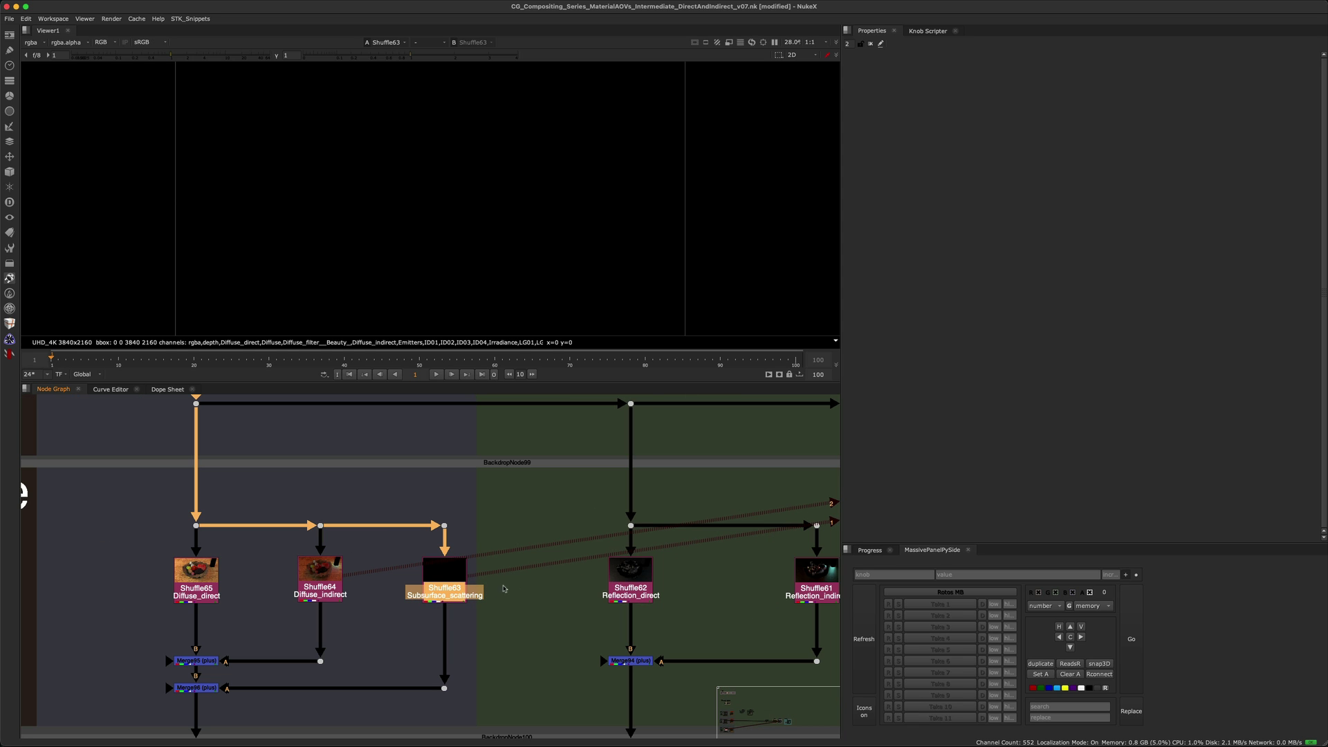
{"action": "scroll", "coordinate": [110, 551], "scroll_direction": "up", "scroll_amount": 3}
{"action": "left_click_drag", "start_coordinate": [159, 541], "coordinate": [380, 667]}
- Compare the Reflection_direct and Reflection_indirect shuffles in Octane's Level 02 Specular group
{"action": "scroll", "coordinate": [446, 588], "scroll_direction": "down", "scroll_amount": 3}
{"action": "middle_click_drag", "start_coordinate": [753, 594], "coordinate": [514, 604]}
{"action": "scroll", "coordinate": [539, 590], "scroll_direction": "up", "scroll_amount": 3}
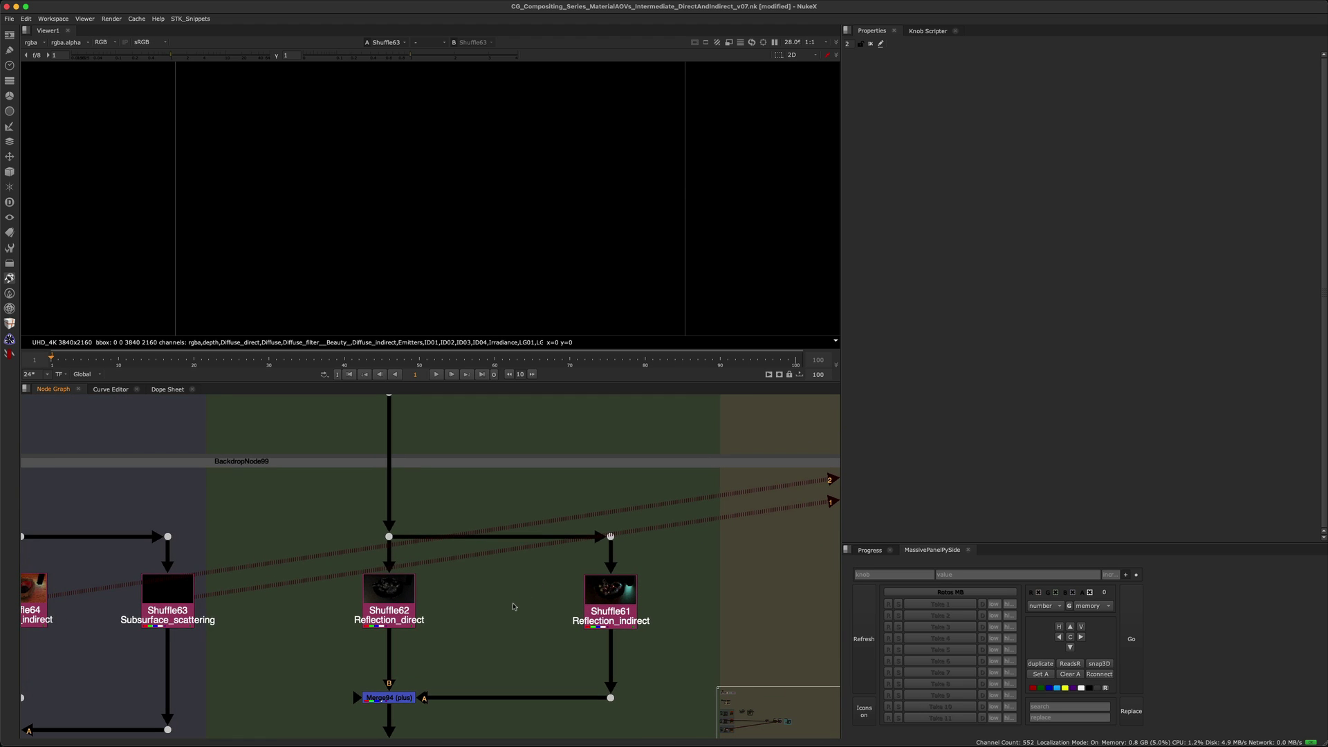
{"action": "left_click_drag", "start_coordinate": [348, 564], "coordinate": [462, 633]}
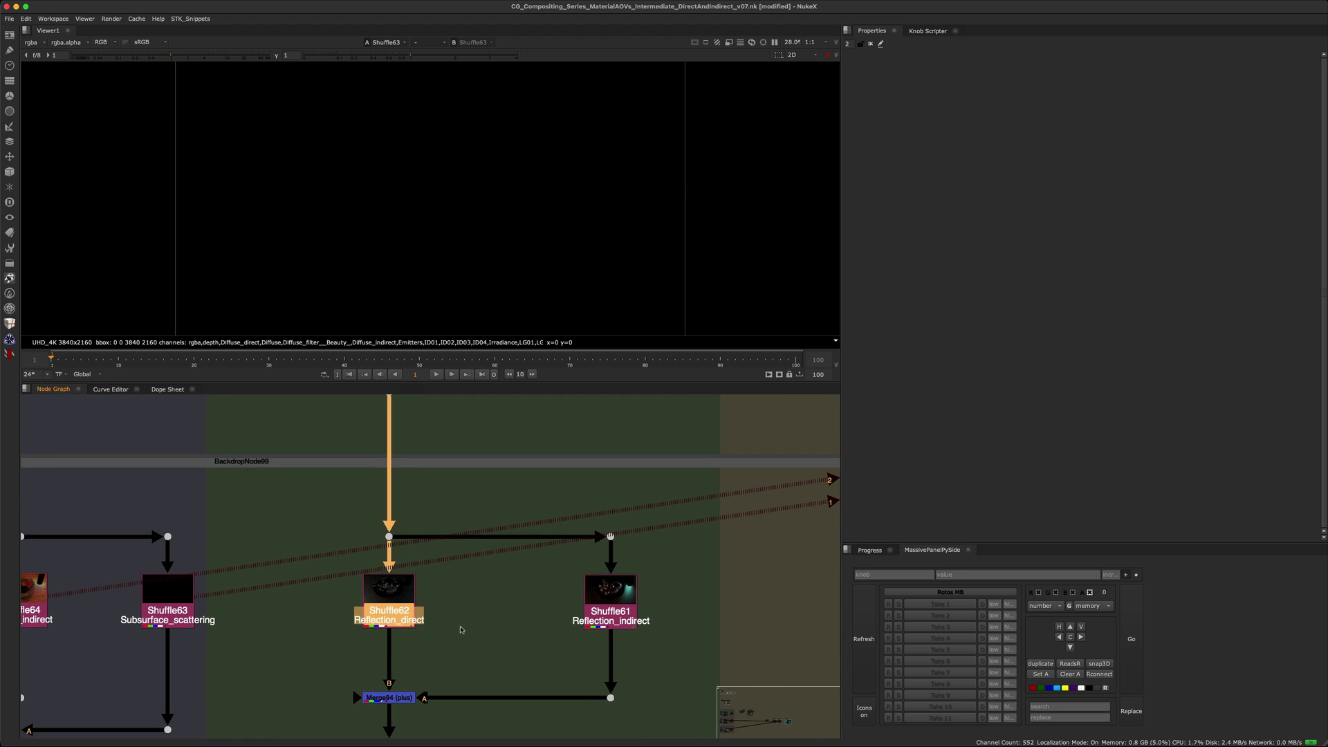
{"action": "key", "text": "1"}
{"action": "left_click", "coordinate": [612, 600]}
{"action": "key", "text": "2"}
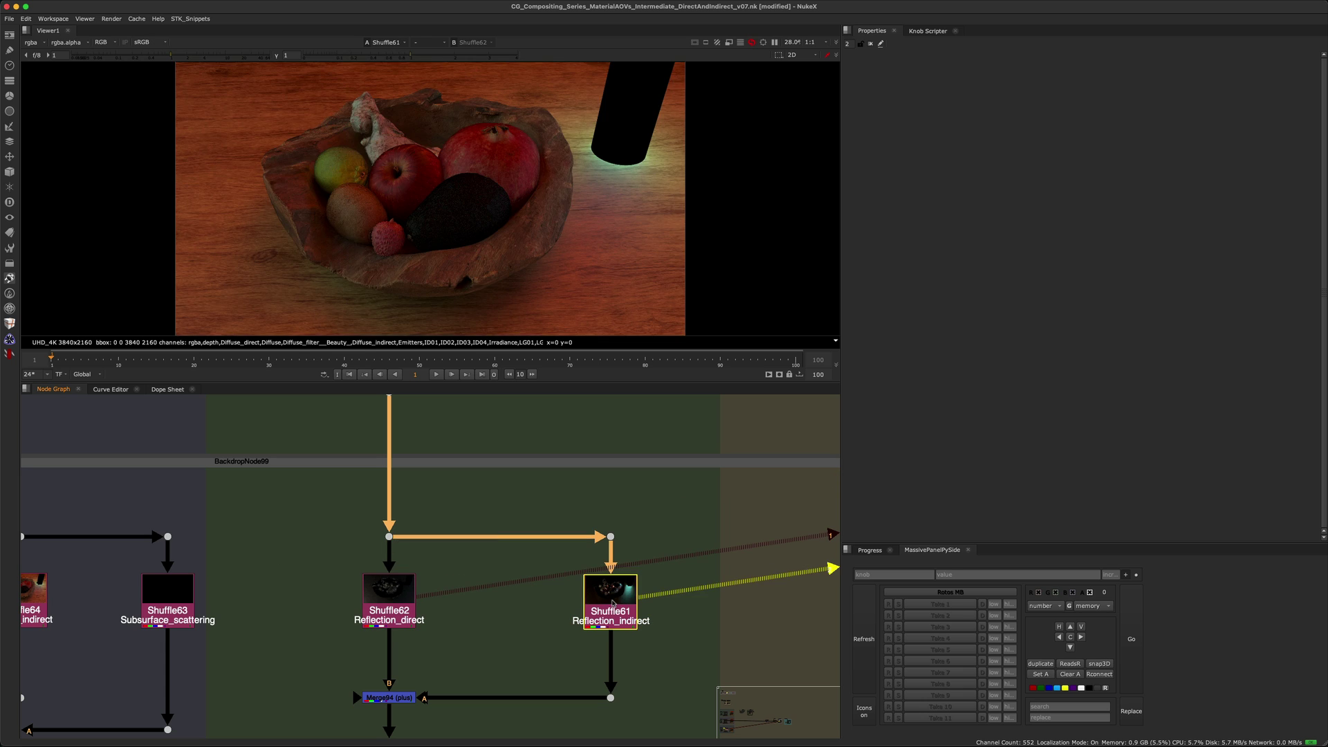
{"action": "key", "text": "1"}
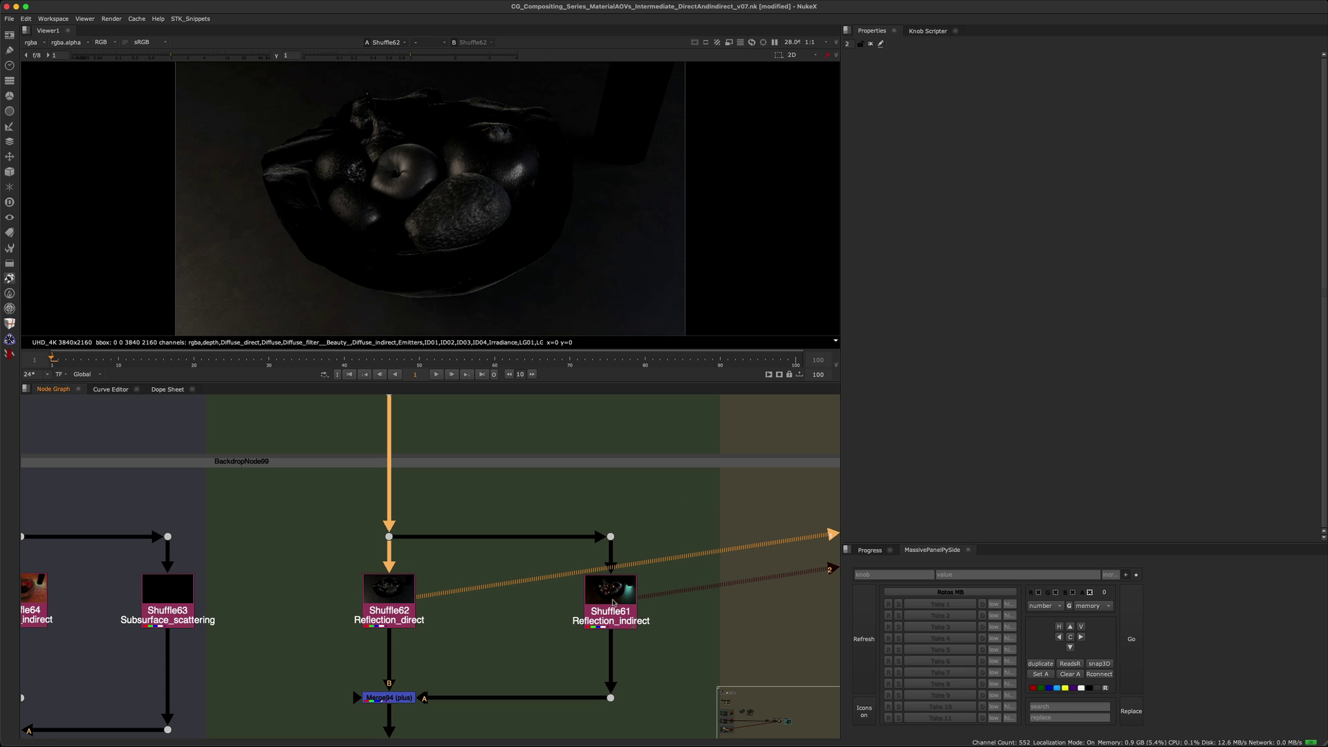
{"action": "key", "text": "2"}
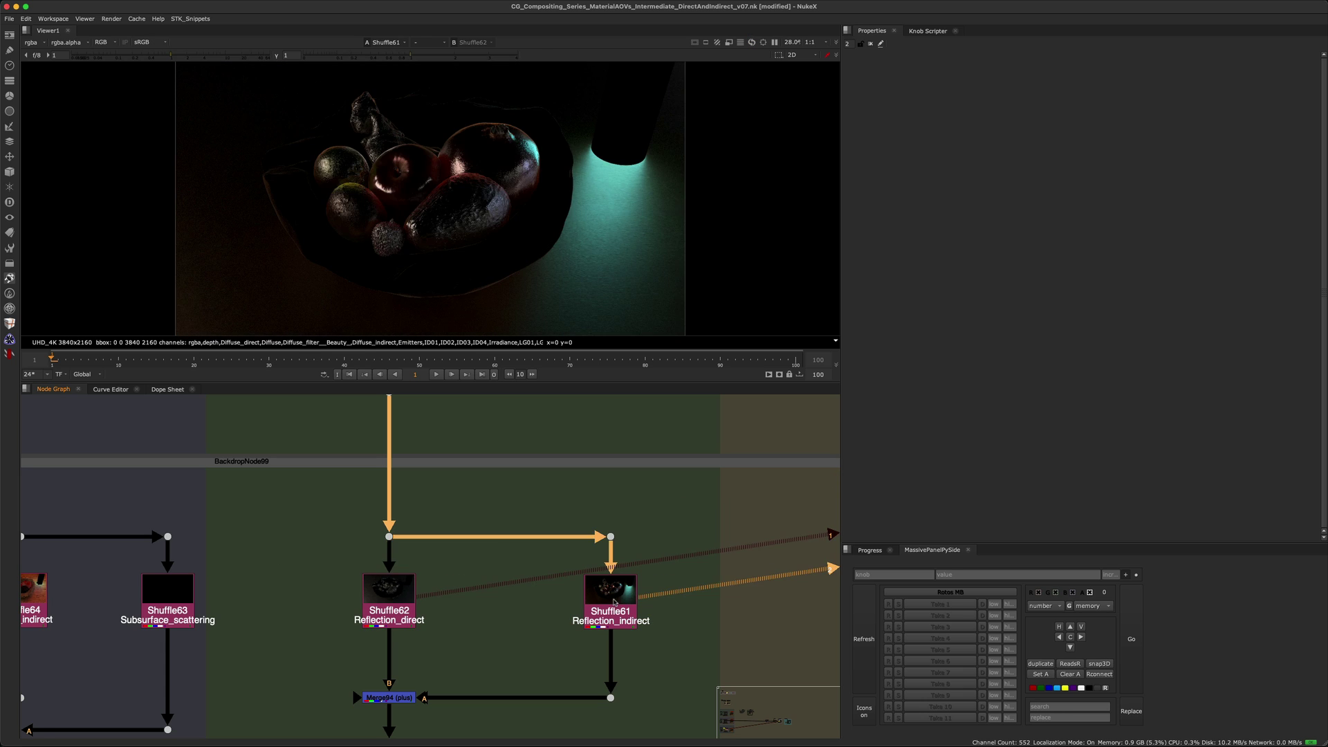
{"action": "key", "text": "1"}
{"action": "scroll", "coordinate": [413, 590], "scroll_direction": "down", "scroll_amount": 3}
{"action": "scroll", "coordinate": [414, 590], "scroll_direction": "up", "scroll_amount": 3}
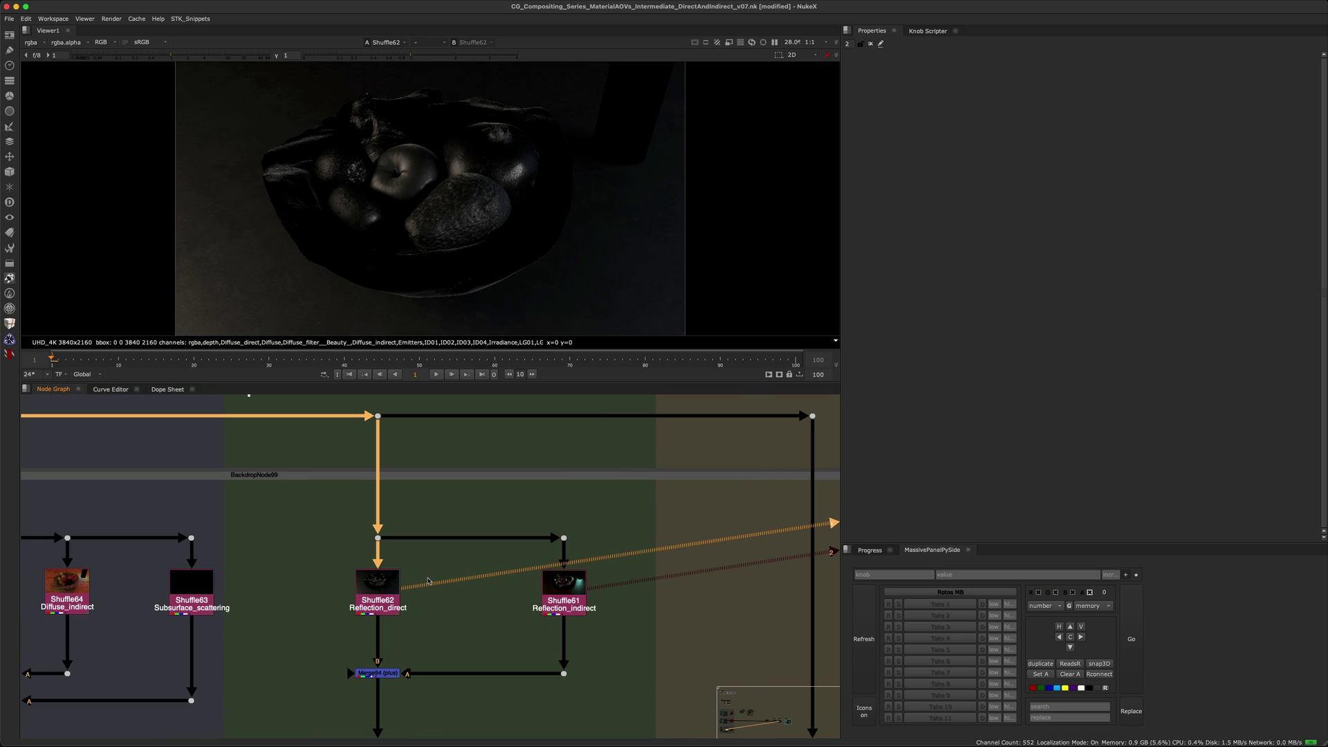
- Move to RedShift's Level 02 and examine the SpecularLighting and Reflections shuffles in its Specular group
{"action": "scroll", "coordinate": [408, 584], "scroll_direction": "down", "scroll_amount": 5}
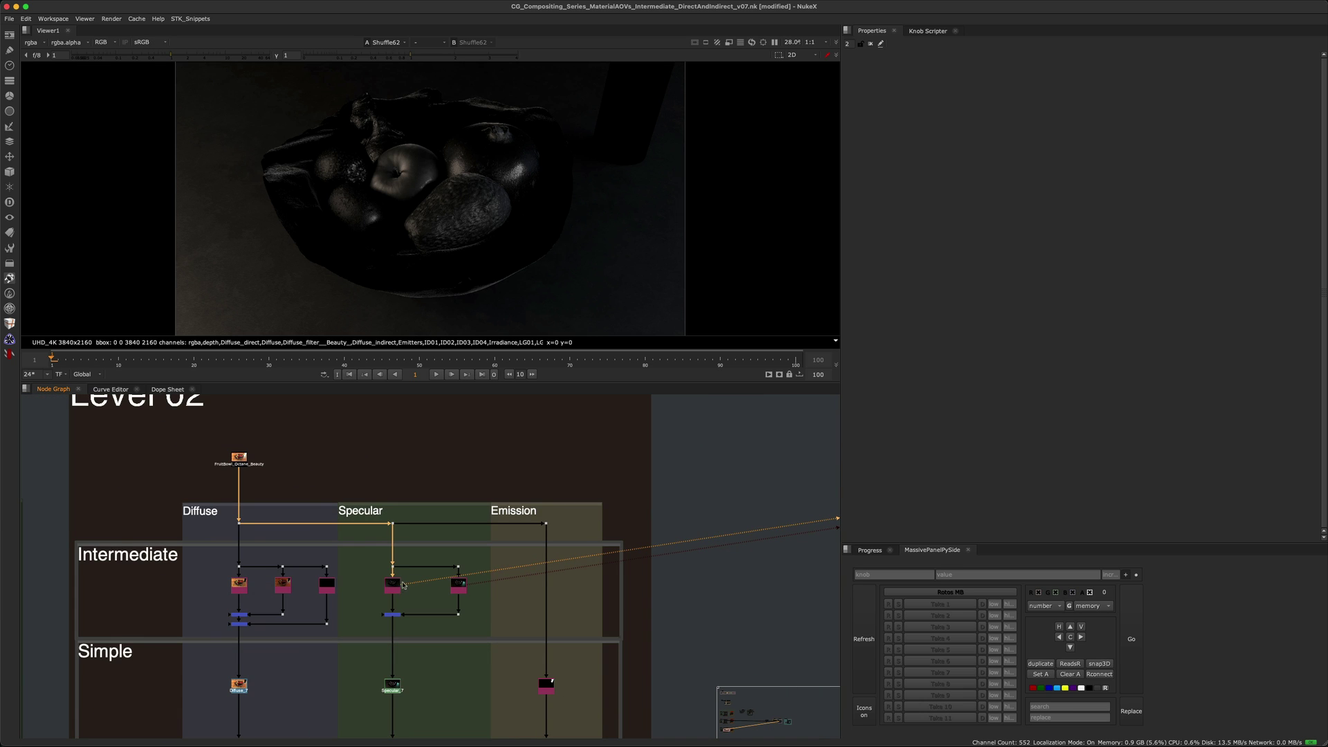
{"action": "middle_click_drag", "start_coordinate": [440, 527], "coordinate": [439, 715]}
{"action": "middle_click_drag", "start_coordinate": [442, 424], "coordinate": [440, 525]}
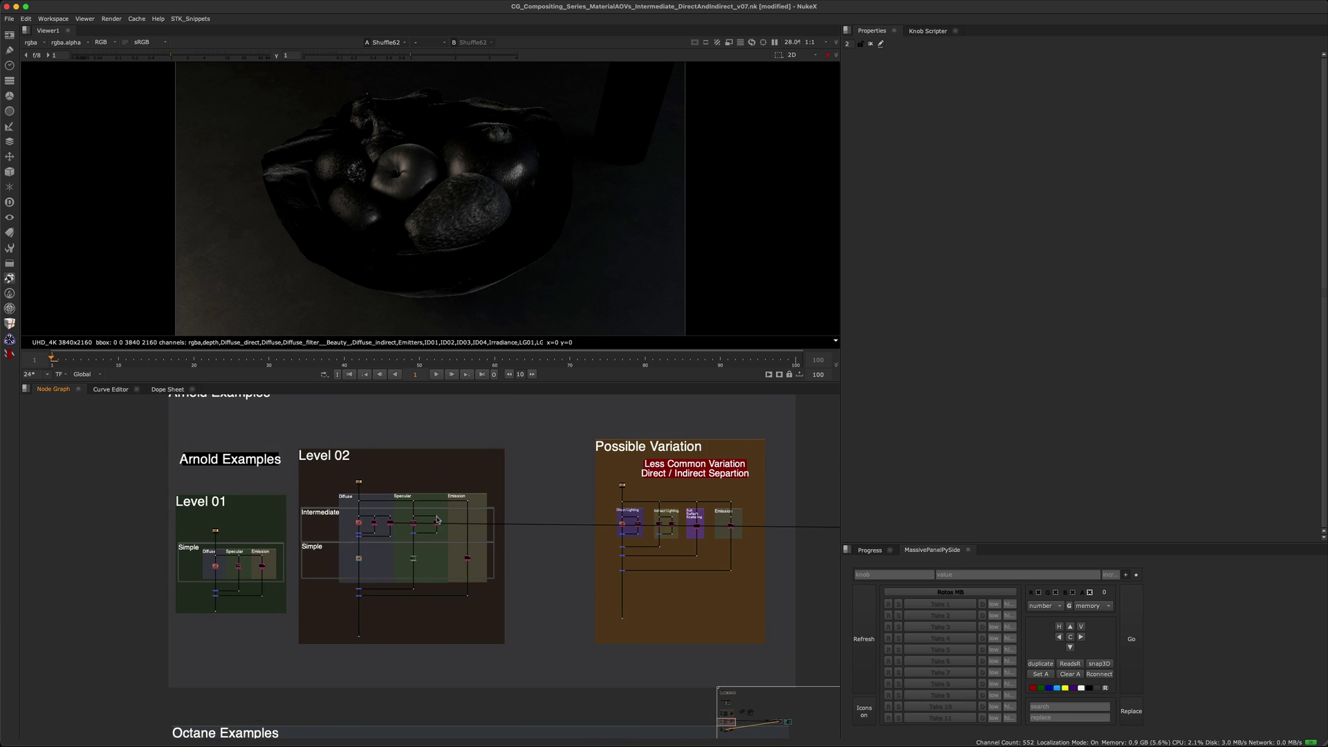
{"action": "scroll", "coordinate": [440, 525], "scroll_direction": "up", "scroll_amount": 5}
{"action": "middle_click_drag", "start_coordinate": [446, 415], "coordinate": [475, 697]}
{"action": "scroll", "coordinate": [456, 572], "scroll_direction": "down", "scroll_amount": 5}
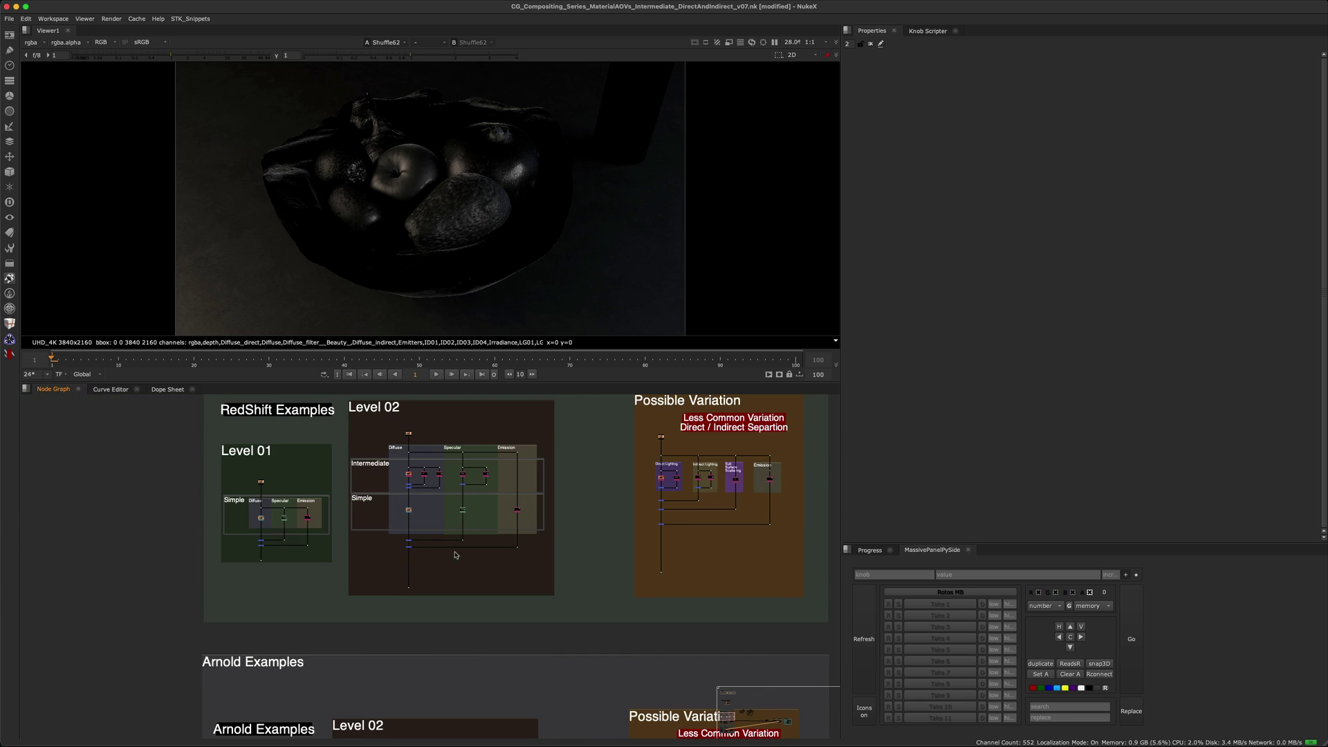
{"action": "scroll", "coordinate": [482, 517], "scroll_direction": "up", "scroll_amount": 10}
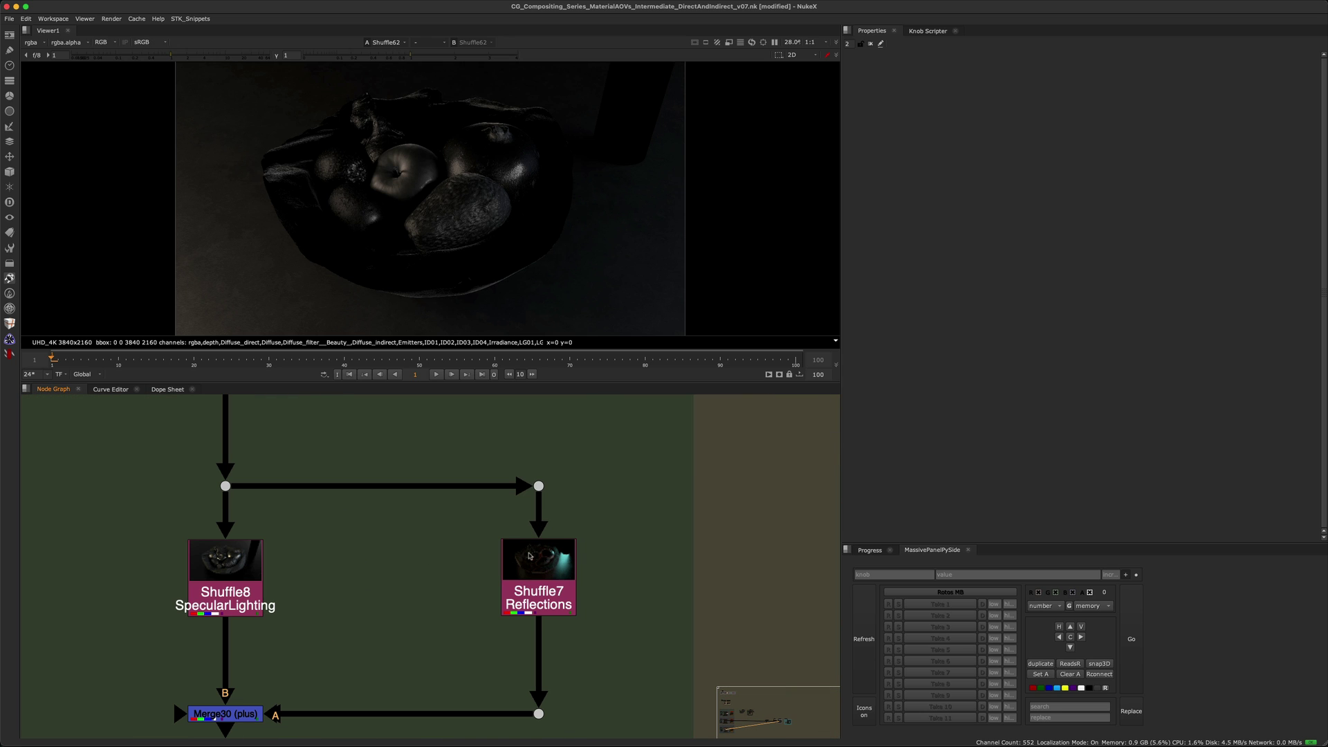
{"action": "left_click", "coordinate": [543, 573]}
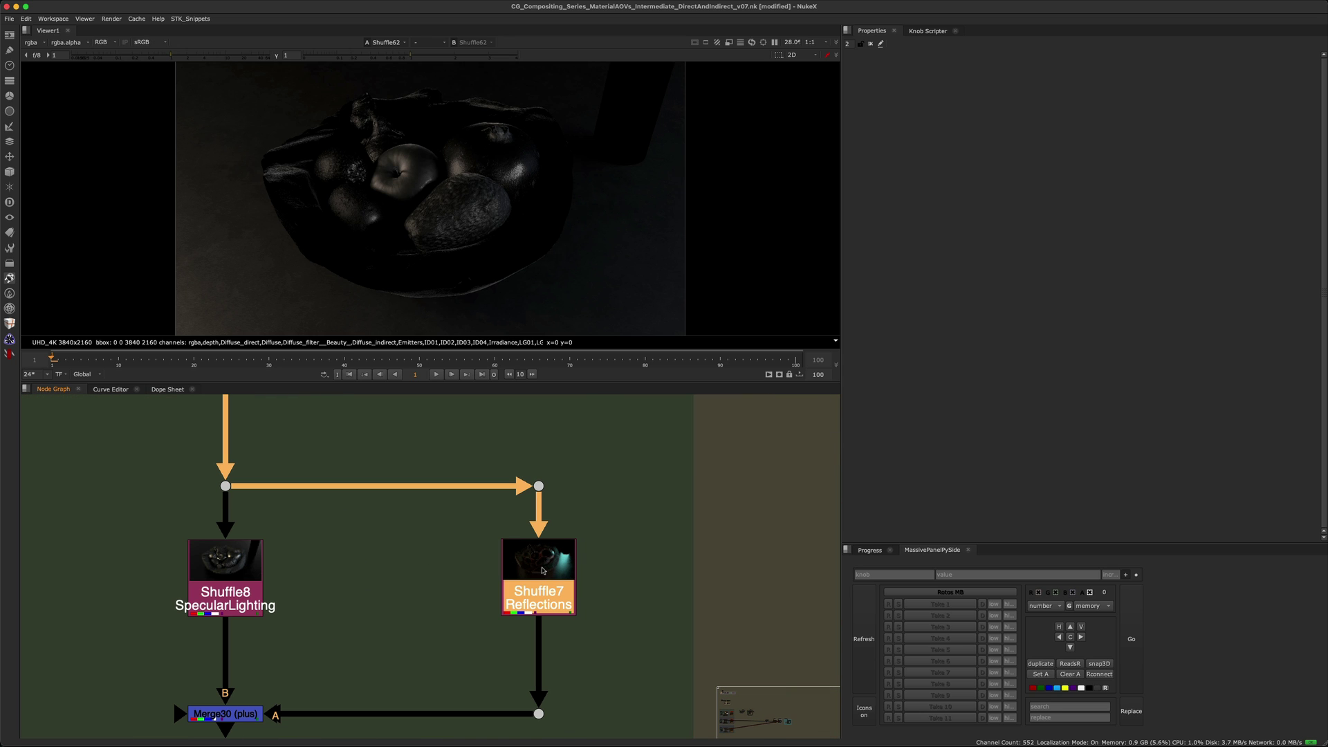
- Return to Octane's Level 02 and compare its Reflection_indirect shuffle with Shuffle69 in the viewer
{"action": "scroll", "coordinate": [555, 575], "scroll_direction": "down", "scroll_amount": 10}
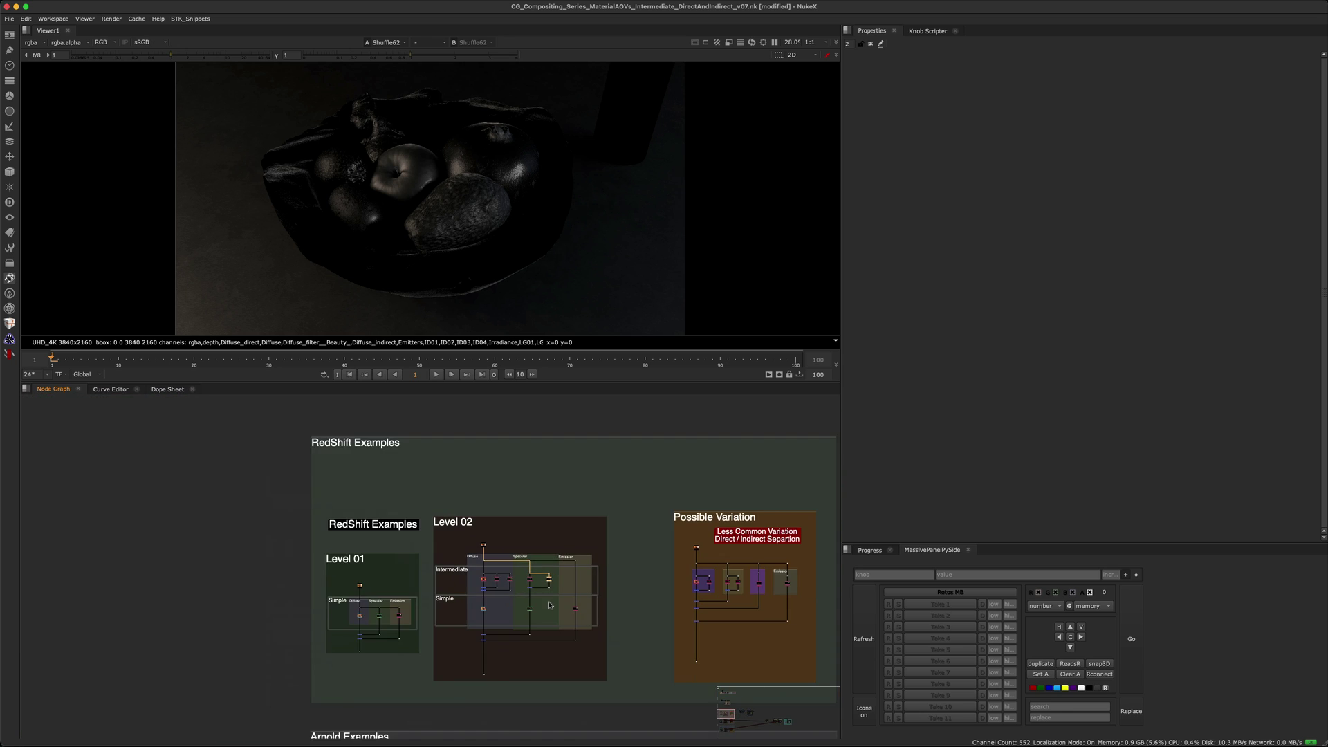
{"action": "middle_click_drag", "start_coordinate": [564, 636], "coordinate": [521, 505]}
{"action": "scroll", "coordinate": [521, 504], "scroll_direction": "down", "scroll_amount": 5}
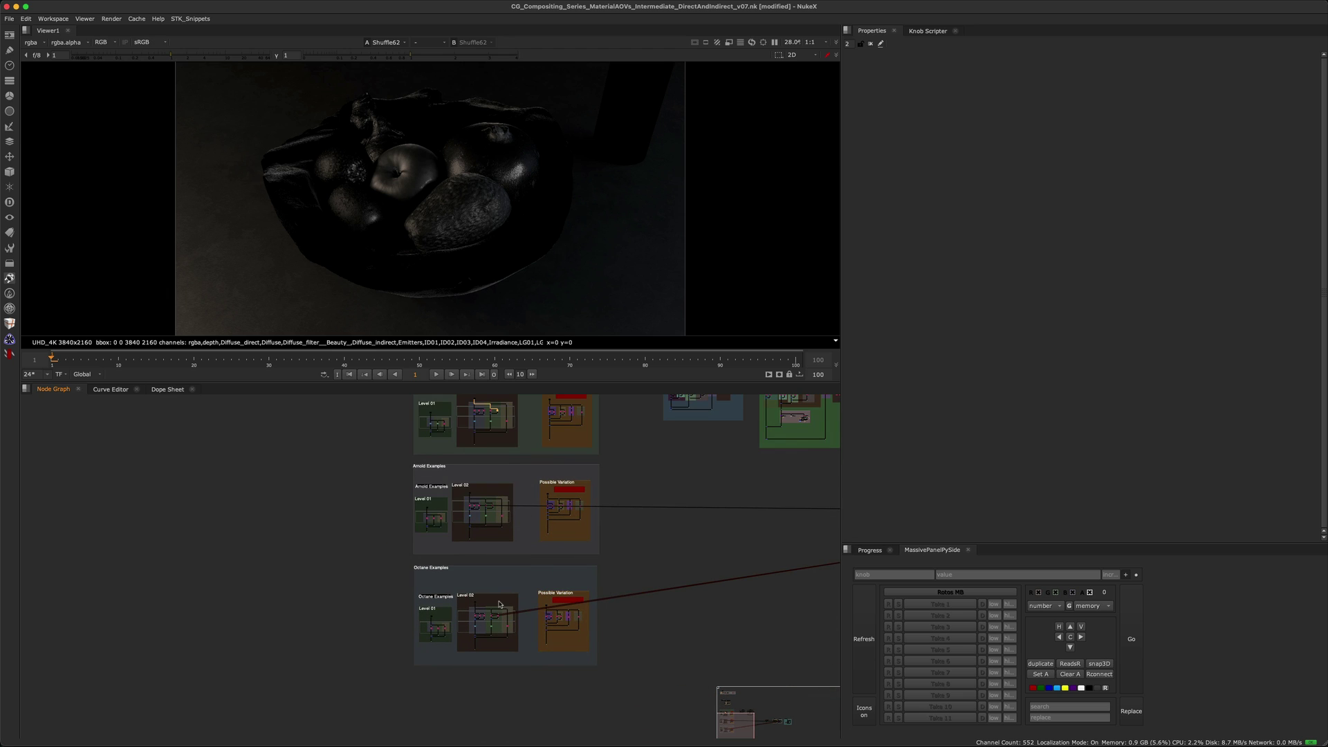
{"action": "scroll", "coordinate": [503, 600], "scroll_direction": "up", "scroll_amount": 15}
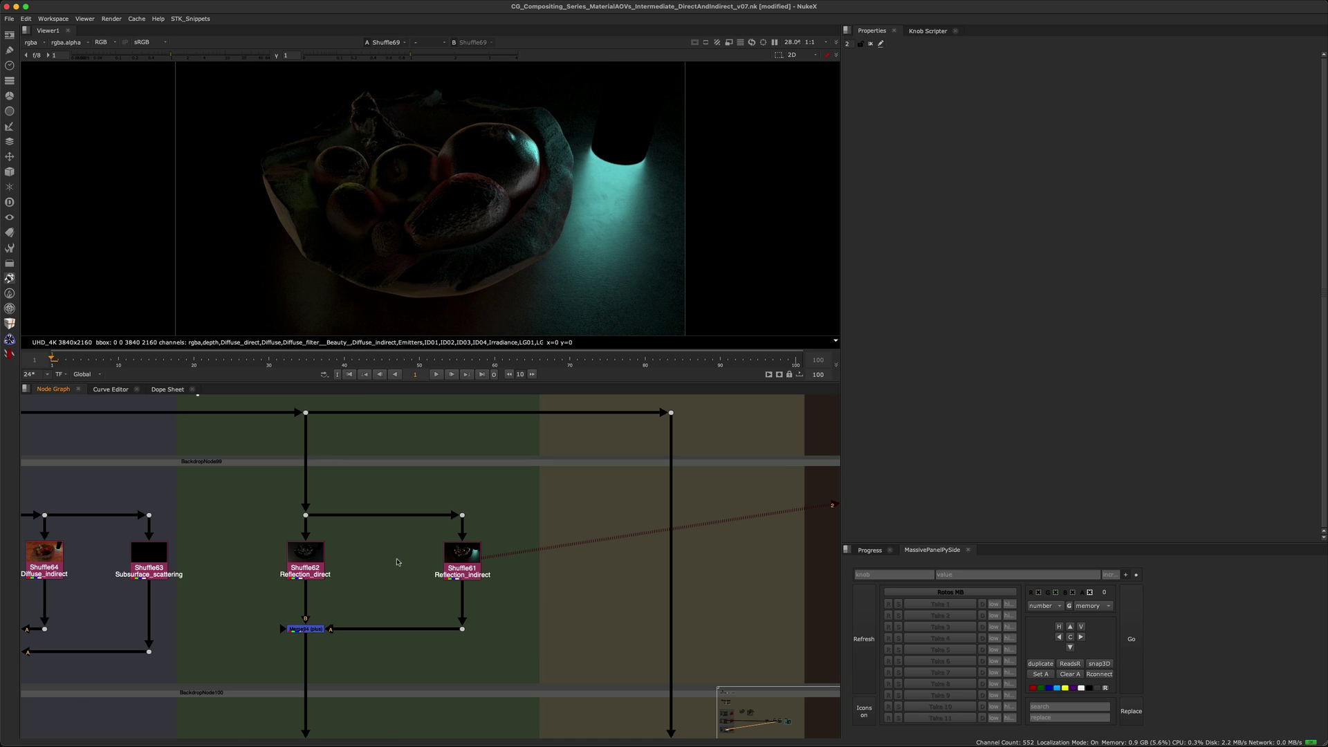
{"action": "key", "text": "2"}
{"action": "key", "text": "1"}
{"action": "key", "text": "2"}
{"action": "key", "text": "1"}
{"action": "key", "text": "2"}
- Move to Octane's Possible Variation and view its beauty render and the merged Direct Lighting group
{"action": "scroll", "coordinate": [424, 571], "scroll_direction": "down", "scroll_amount": 6}
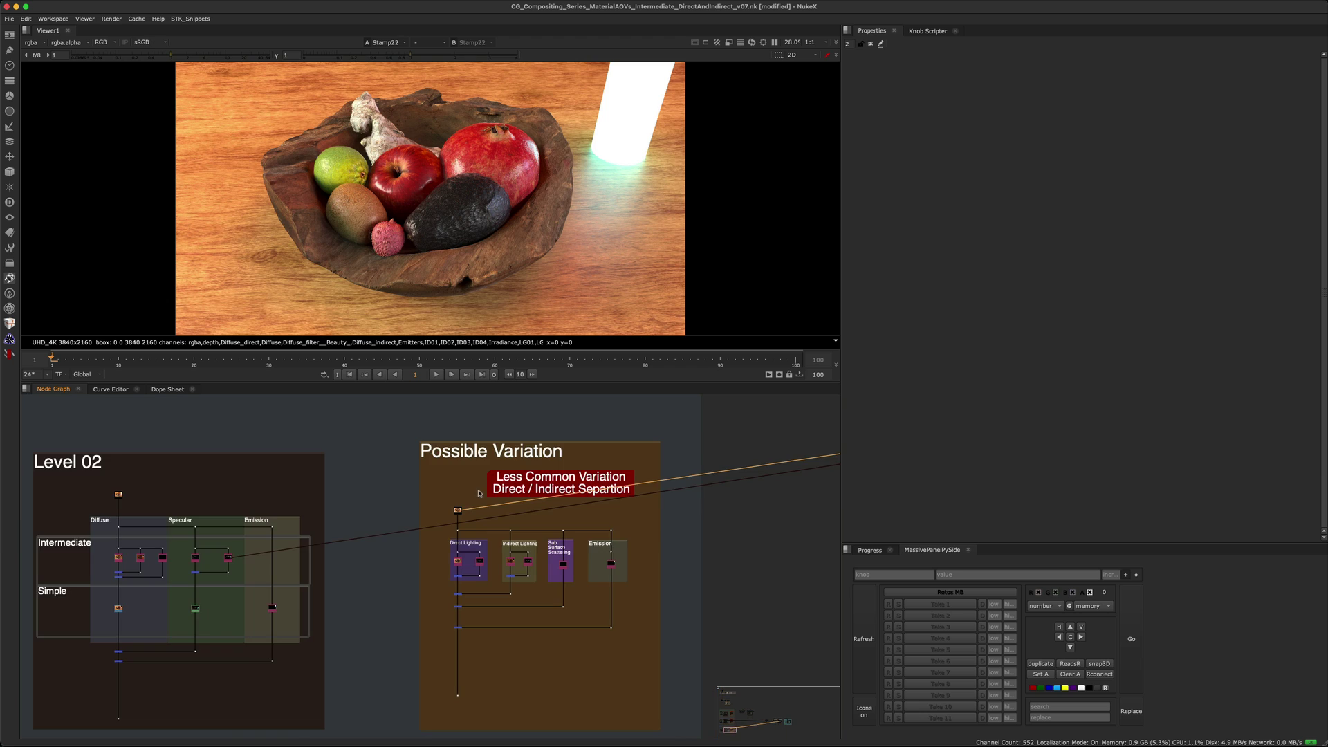
{"action": "scroll", "coordinate": [484, 502], "scroll_direction": "up", "scroll_amount": 5}
{"action": "middle_click_drag", "start_coordinate": [534, 551], "coordinate": [404, 522]}
{"action": "scroll", "coordinate": [401, 540], "scroll_direction": "up", "scroll_amount": 4}
{"action": "middle_click_drag", "start_coordinate": [327, 483], "coordinate": [307, 450]}
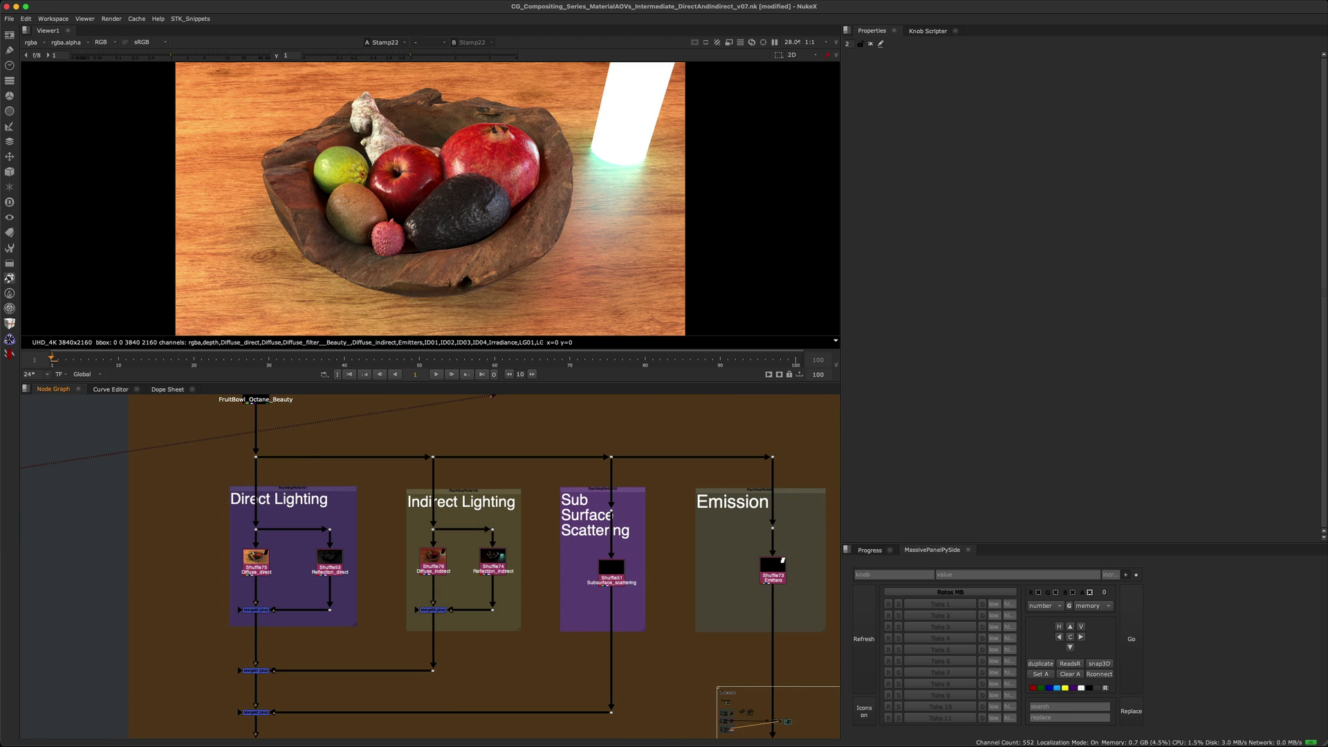
{"action": "scroll", "coordinate": [236, 604], "scroll_direction": "up", "scroll_amount": 4}
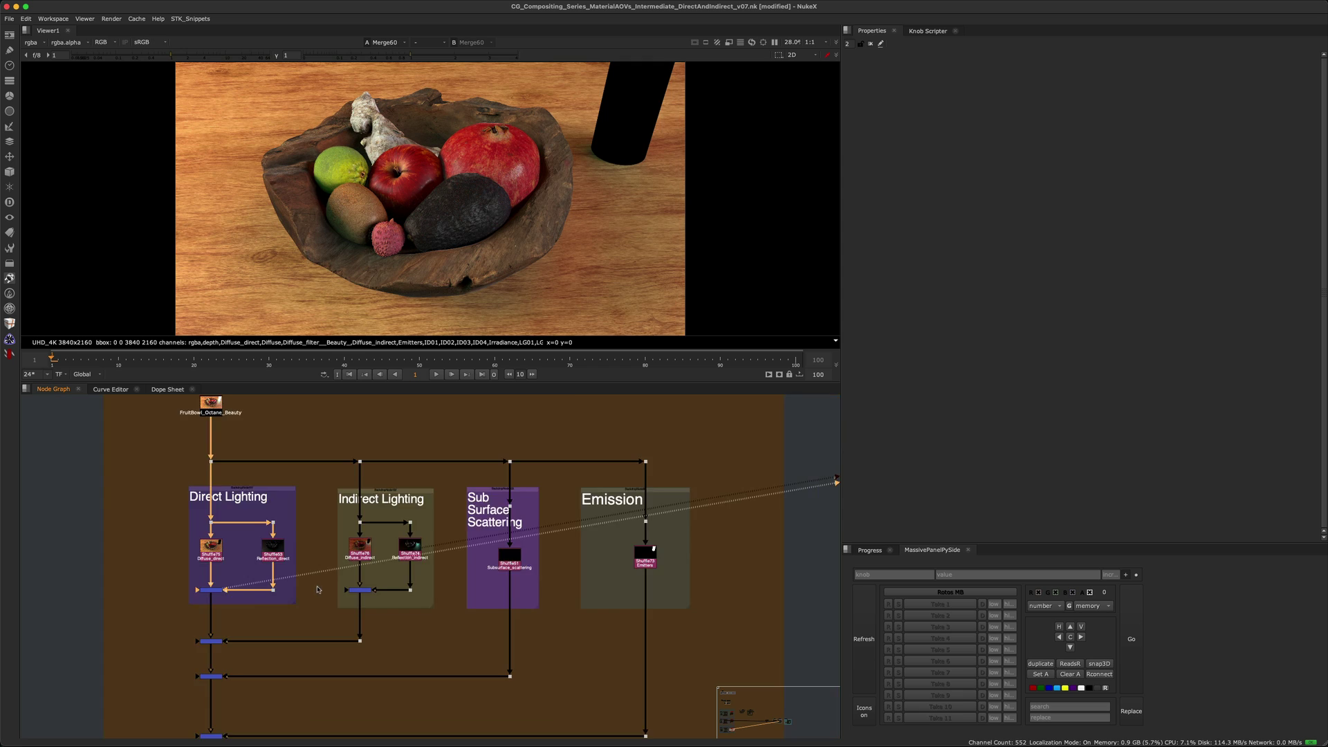
- View the merged Indirect Lighting group of Octane's Possible Variation
{"action": "scroll", "coordinate": [311, 588], "scroll_direction": "up", "scroll_amount": 4}
{"action": "left_click_drag", "start_coordinate": [360, 568], "coordinate": [433, 617]}
{"action": "key", "text": "1"}
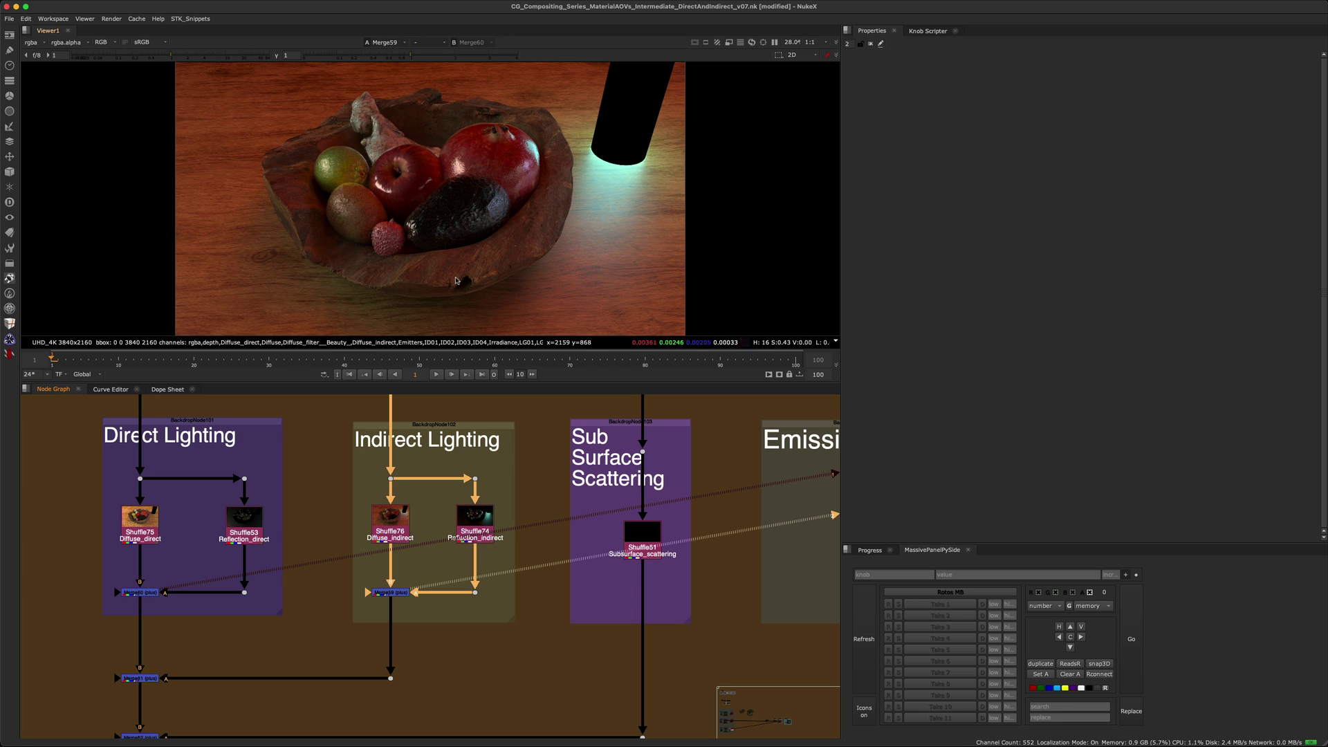
- Compare the final merge of Octane's direct / indirect rebuild with the original beauty in the viewer
{"action": "scroll", "coordinate": [440, 544], "scroll_direction": "down", "scroll_amount": 3}
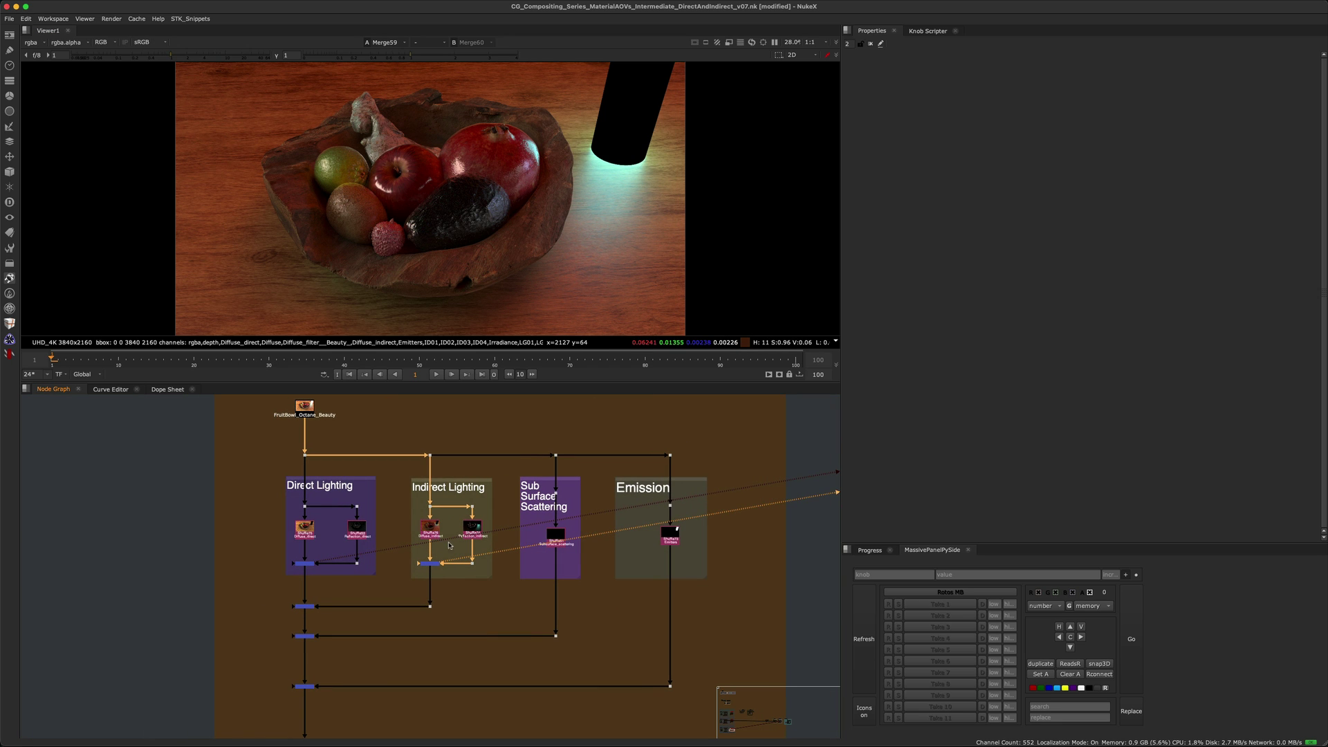
{"action": "scroll", "coordinate": [457, 509], "scroll_direction": "up", "scroll_amount": 2}
{"action": "middle_click_drag", "start_coordinate": [559, 523], "coordinate": [615, 409]}
{"action": "left_click", "coordinate": [286, 637]}
{"action": "key", "text": "1"}
{"action": "scroll", "coordinate": [379, 634], "scroll_direction": "down", "scroll_amount": 4}
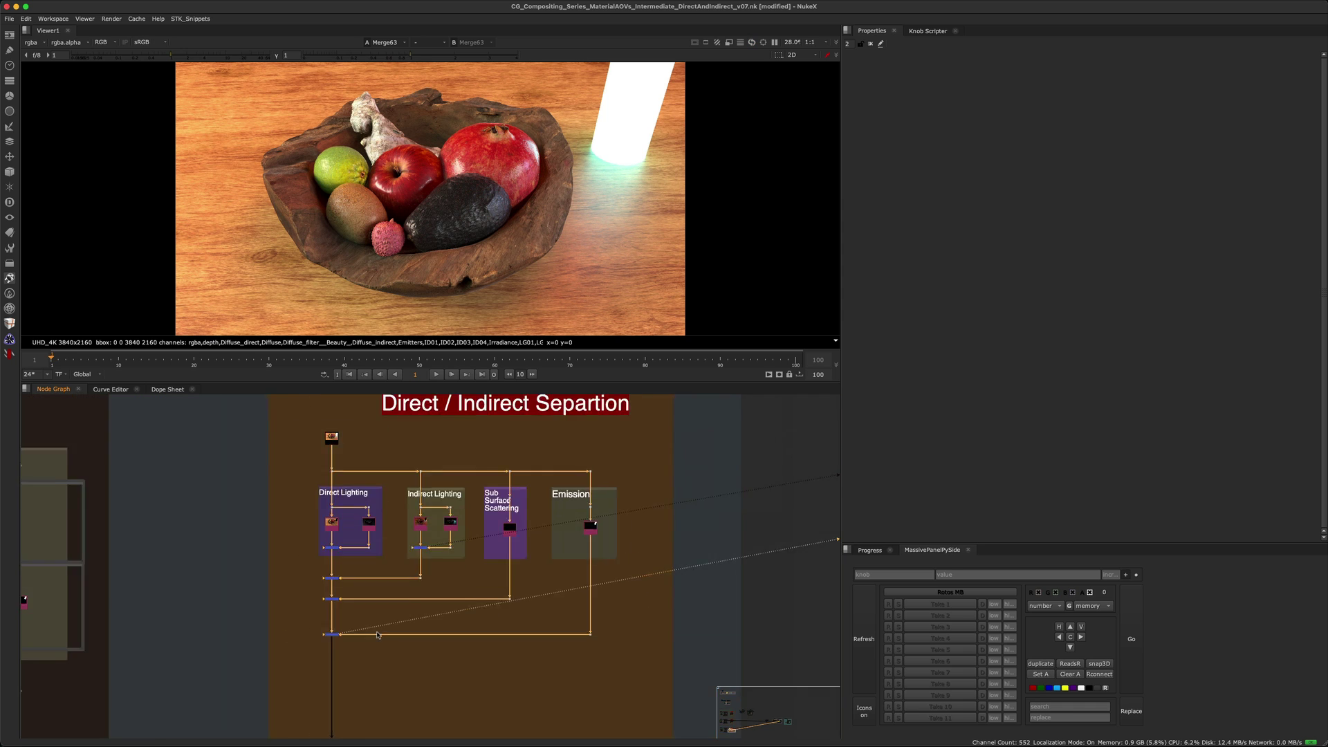
{"action": "key", "text": "2"}
{"action": "middle_click_drag", "start_coordinate": [345, 626], "coordinate": [343, 541]}
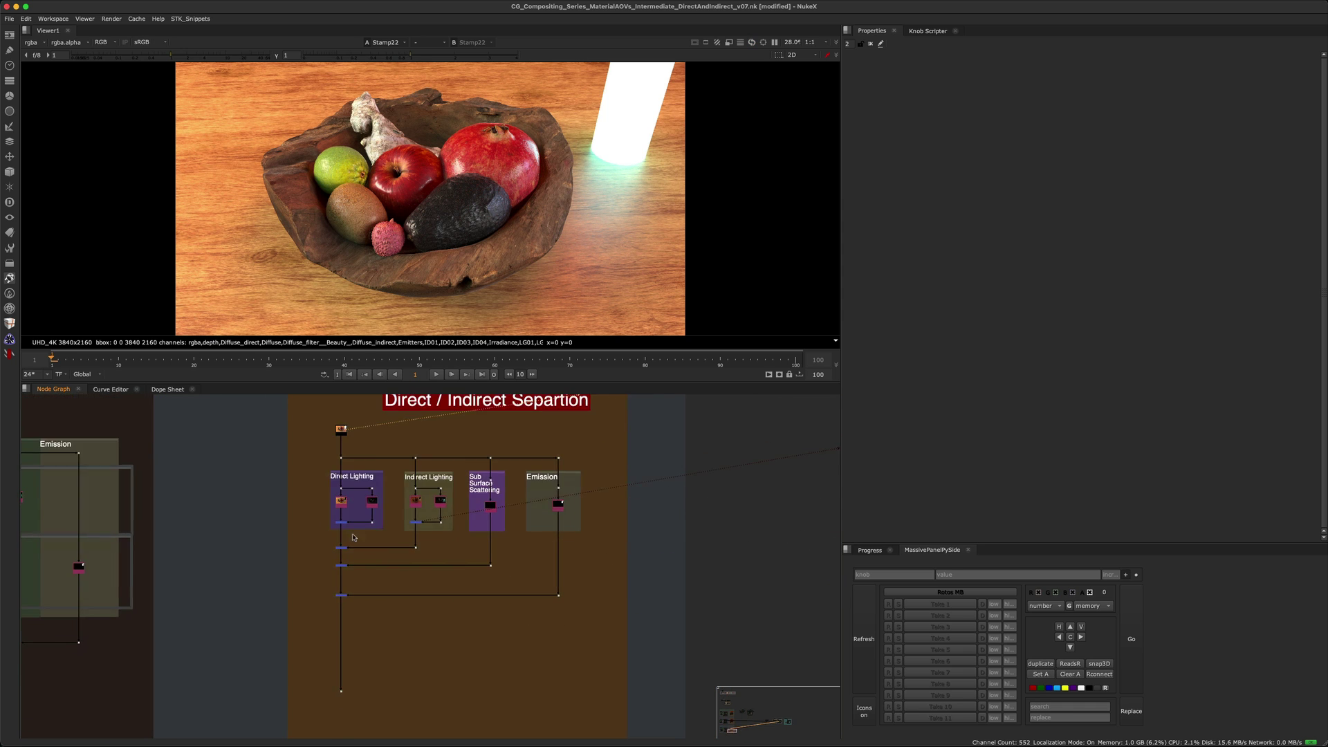
{"action": "scroll", "coordinate": [348, 543], "scroll_direction": "up", "scroll_amount": 4}
{"action": "left_click_drag", "start_coordinate": [273, 600], "coordinate": [368, 650]}
{"action": "key", "text": "1"}
- Move to the Foundry Original Examples and view the Arnold, Modo and RenderMan beauty renders one after another
{"action": "scroll", "coordinate": [399, 611], "scroll_direction": "down", "scroll_amount": 10}
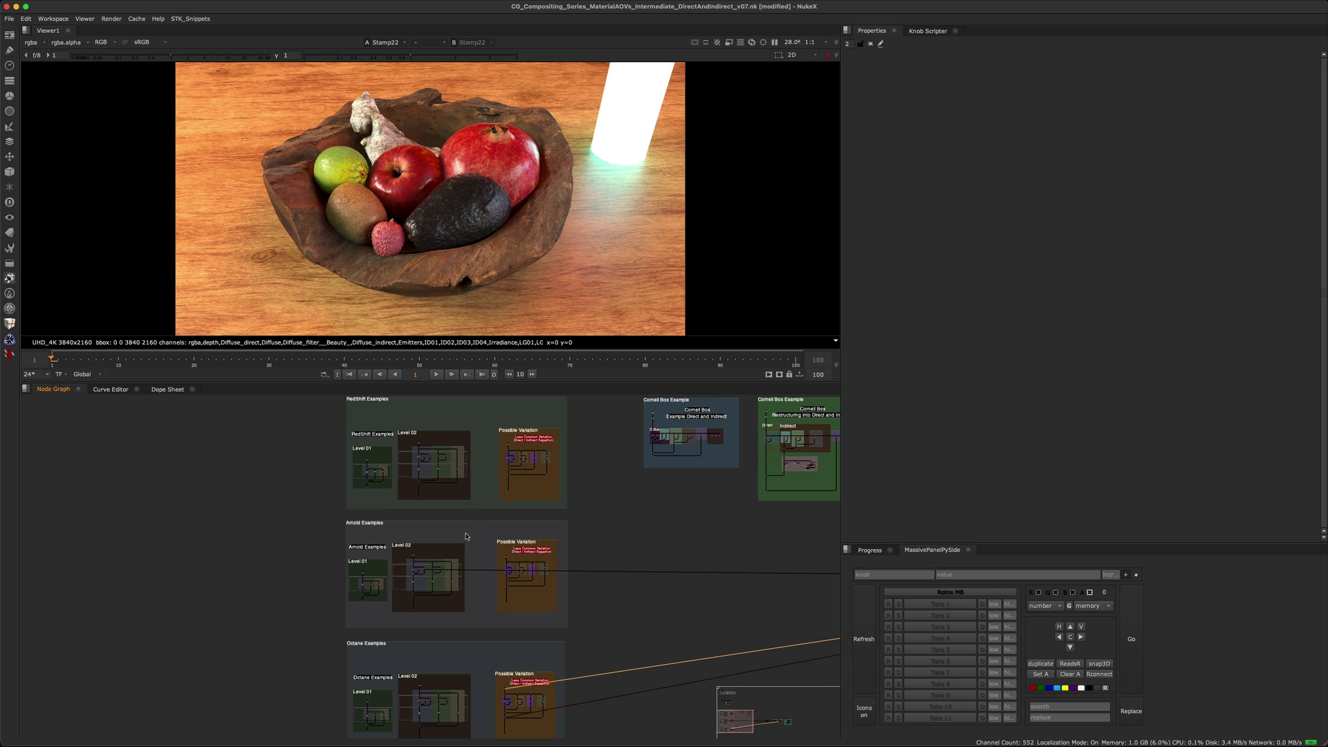
{"action": "scroll", "coordinate": [465, 536], "scroll_direction": "up", "scroll_amount": 2}
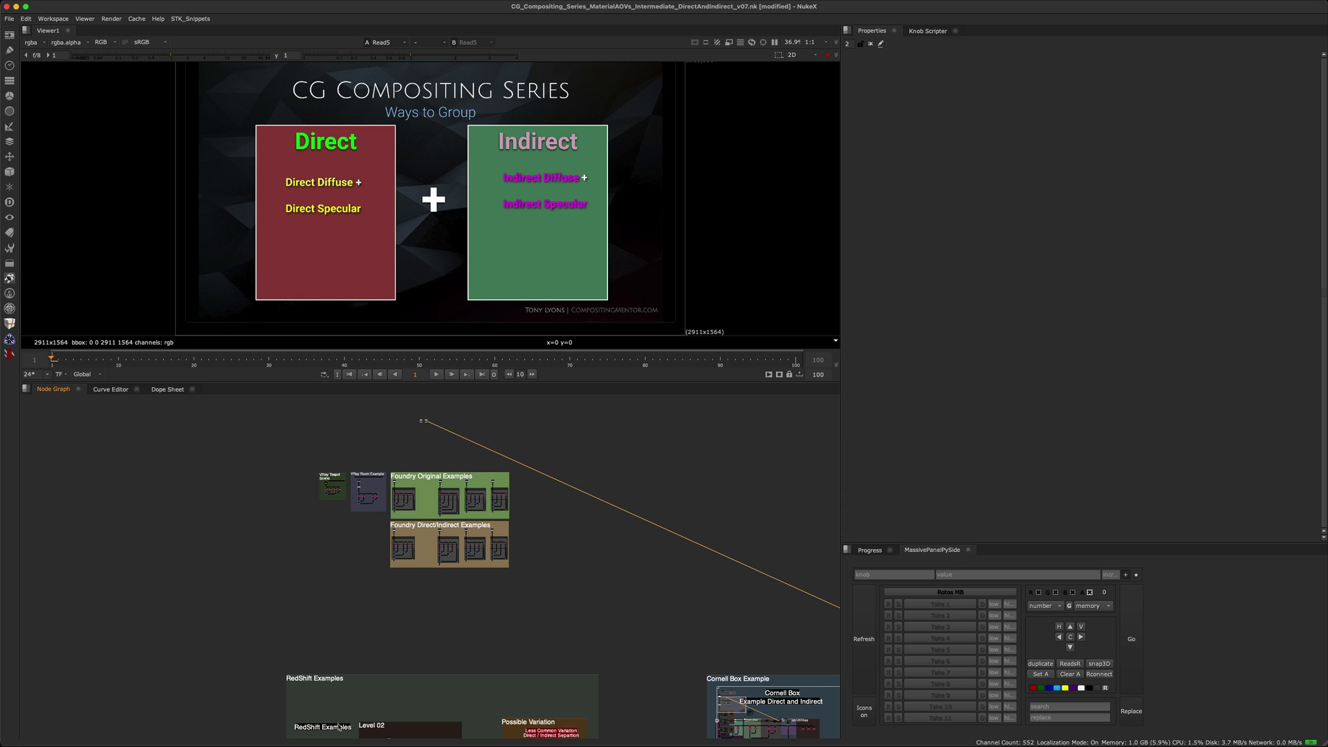
{"action": "scroll", "coordinate": [378, 520], "scroll_direction": "down", "scroll_amount": 10}
{"action": "scroll", "coordinate": [378, 520], "scroll_direction": "down", "scroll_amount": 10}
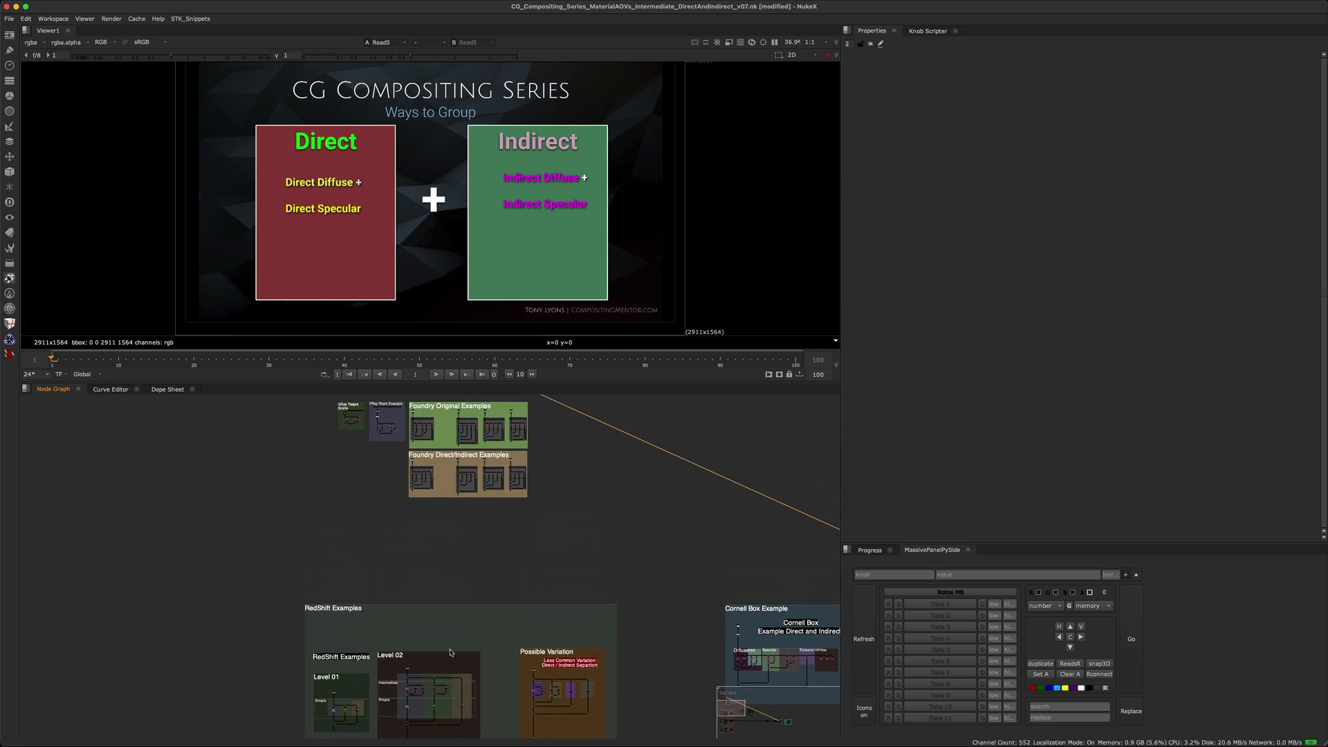
{"action": "scroll", "coordinate": [466, 536], "scroll_direction": "up", "scroll_amount": 4}
{"action": "scroll", "coordinate": [448, 510], "scroll_direction": "up", "scroll_amount": 6}
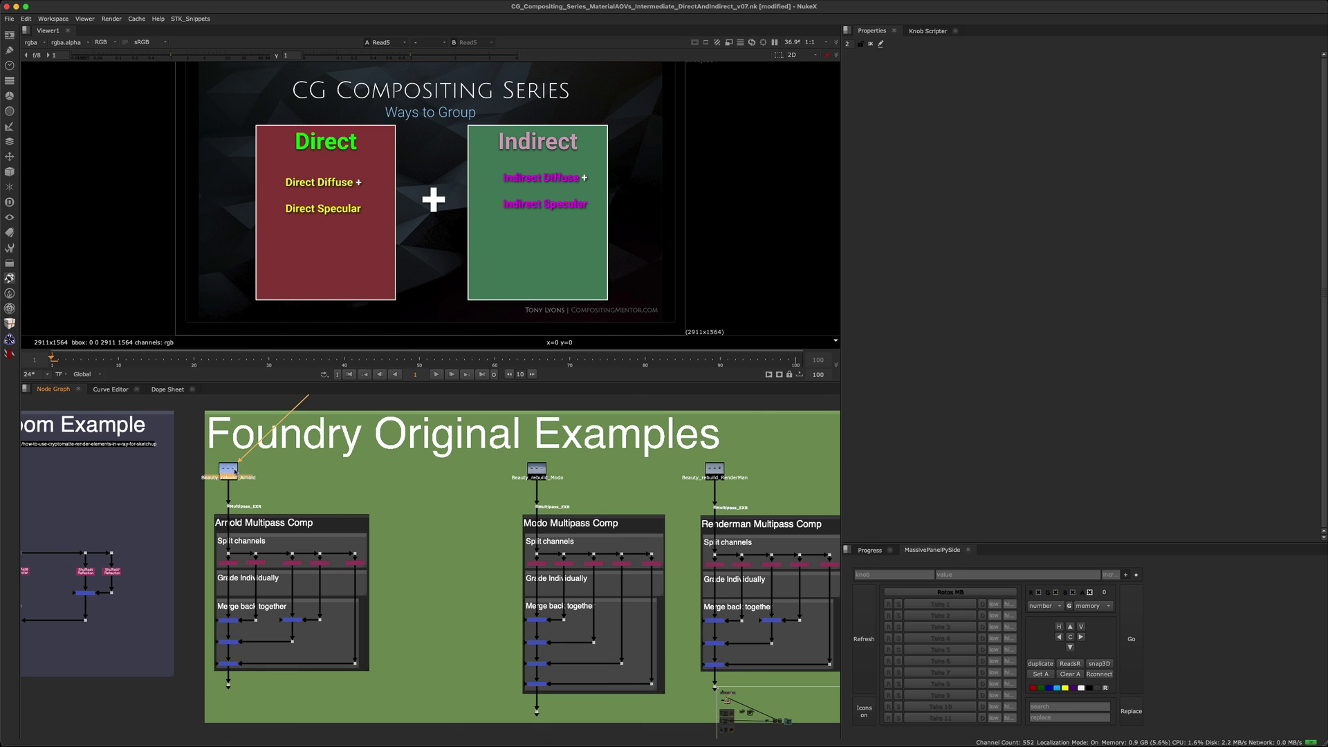
{"action": "key", "text": "1"}
{"action": "left_click", "coordinate": [535, 468]}
{"action": "key", "text": "1"}
{"action": "left_click", "coordinate": [714, 469]}
{"action": "key", "text": "1"}
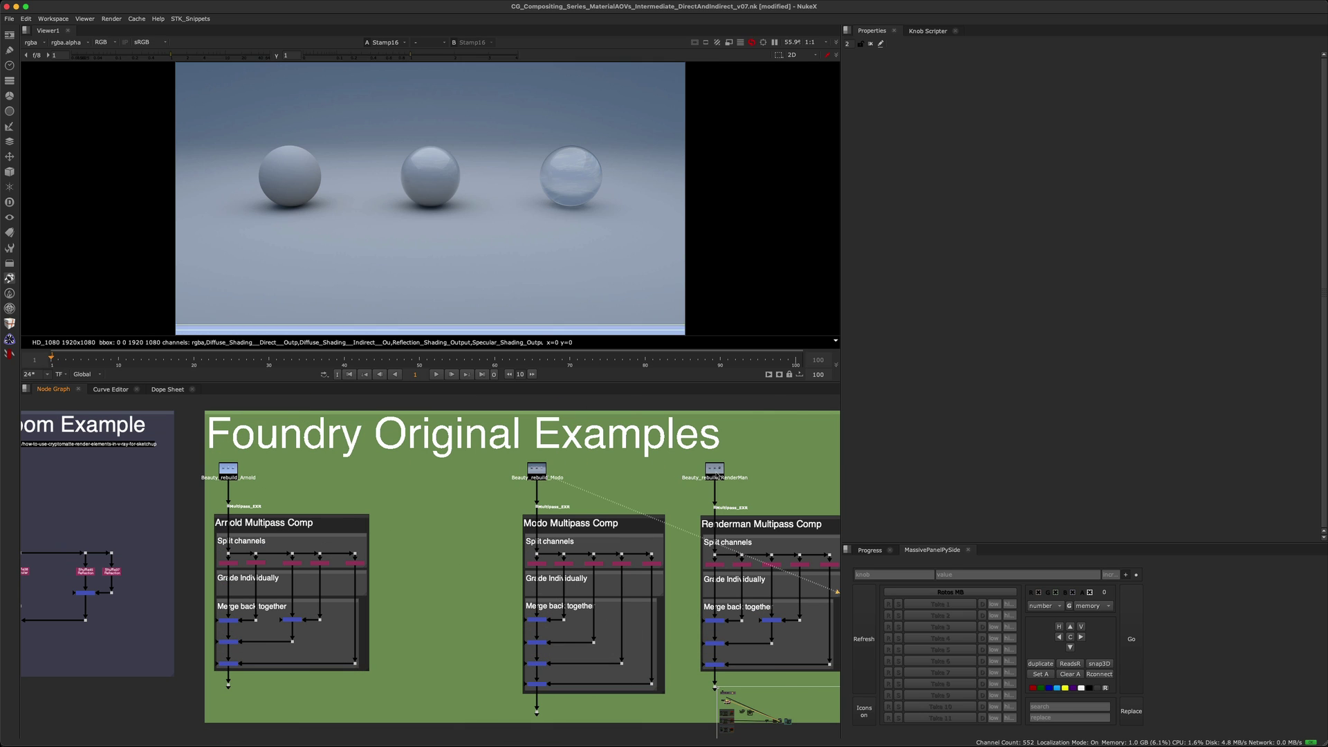
- View the V-Ray beauty render in the Foundry Original Examples
{"action": "middle_click_drag", "start_coordinate": [781, 467], "coordinate": [405, 458]}
{"action": "left_click", "coordinate": [513, 460]}
{"action": "key", "text": "1"}
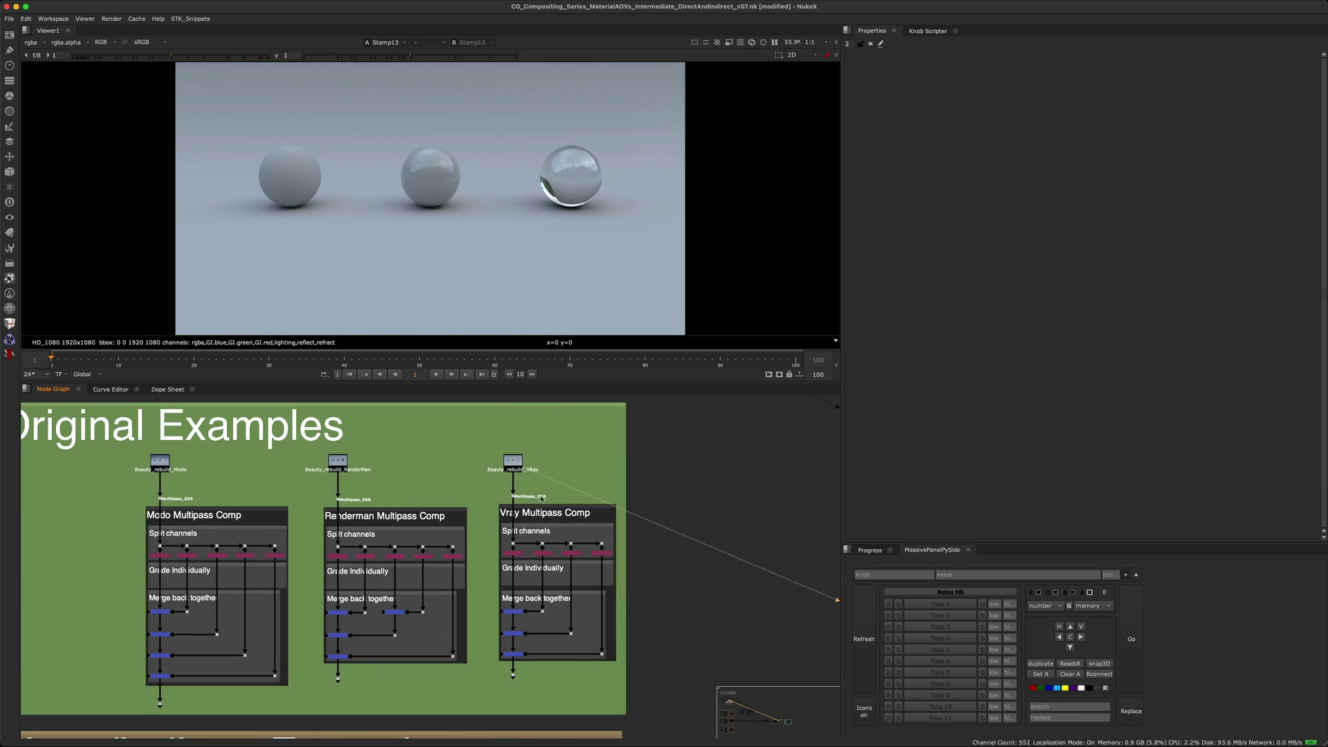
- Look up the CG_beauty group in the 2D toolsets, then close the toolset list without adding anything
{"action": "scroll", "coordinate": [516, 460], "scroll_direction": "down", "scroll_amount": 5}
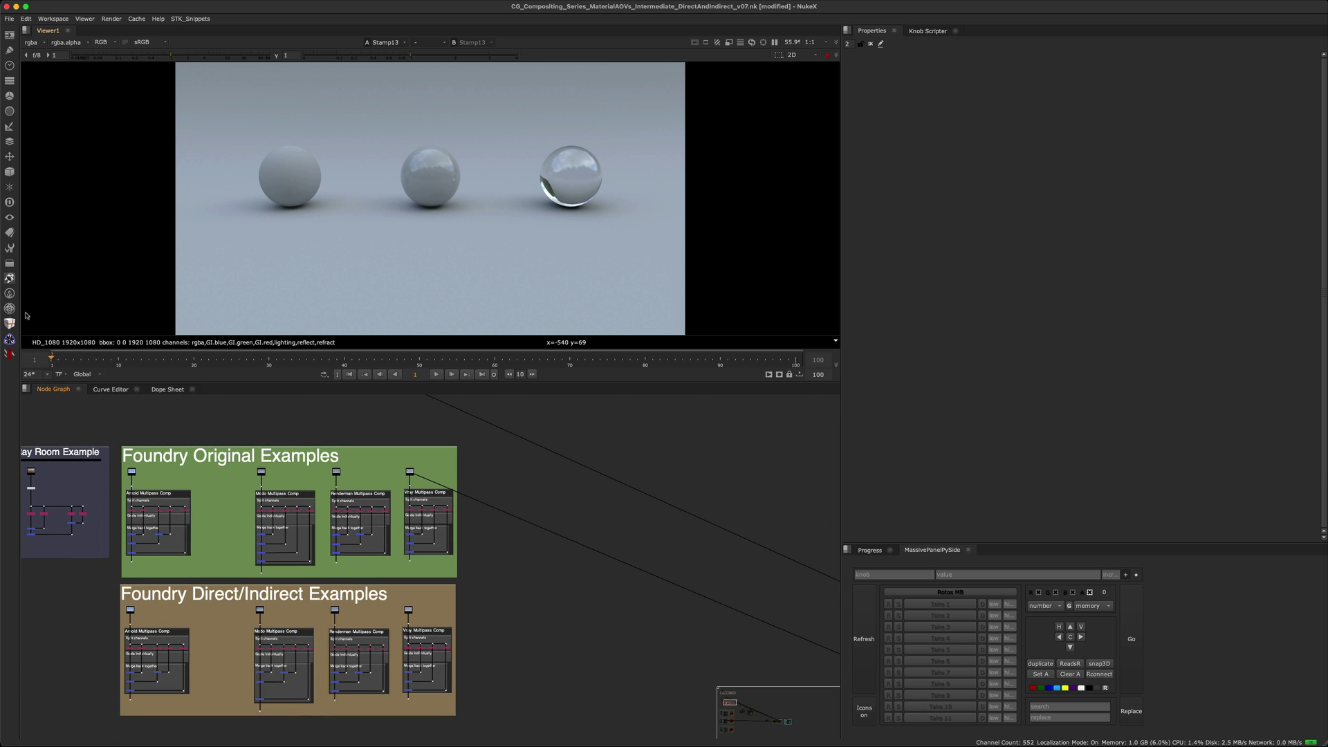
{"action": "left_click", "coordinate": [11, 249]}
{"action": "mouse_move", "coordinate": [51, 276]}
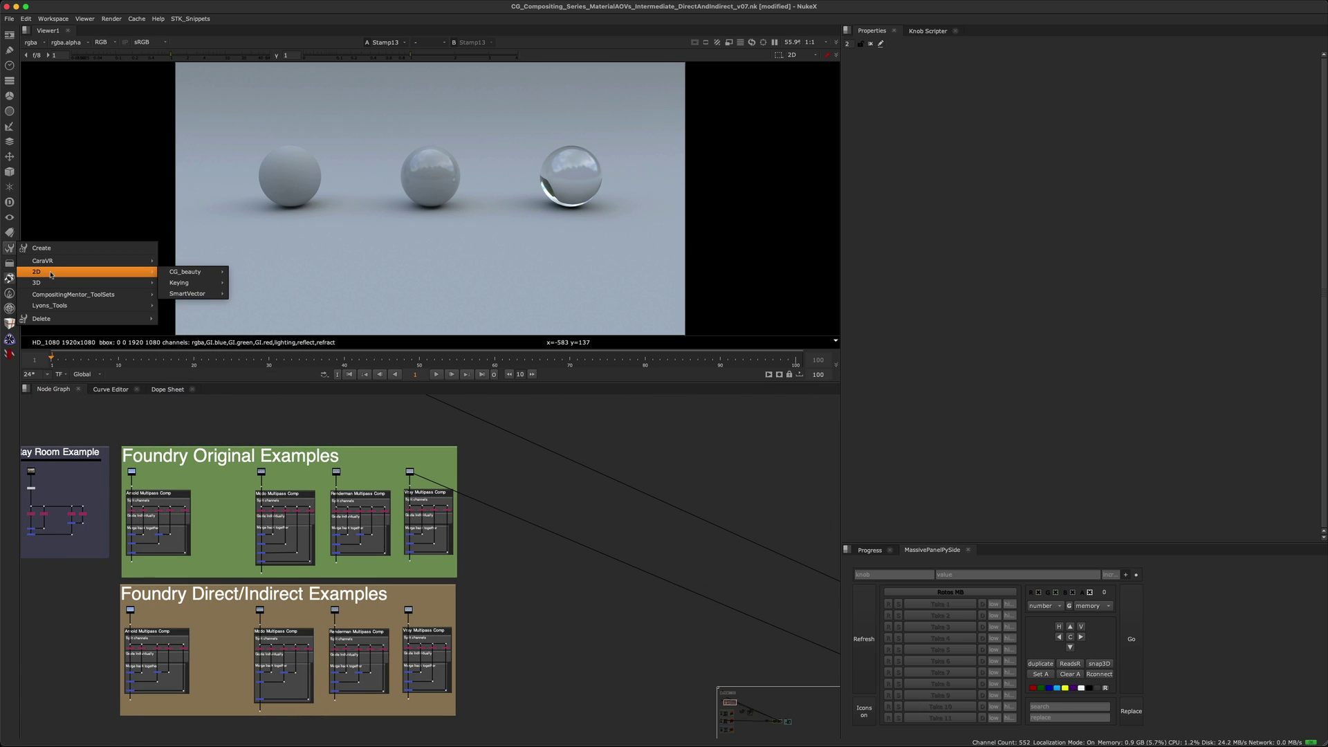
{"action": "mouse_move", "coordinate": [181, 274]}
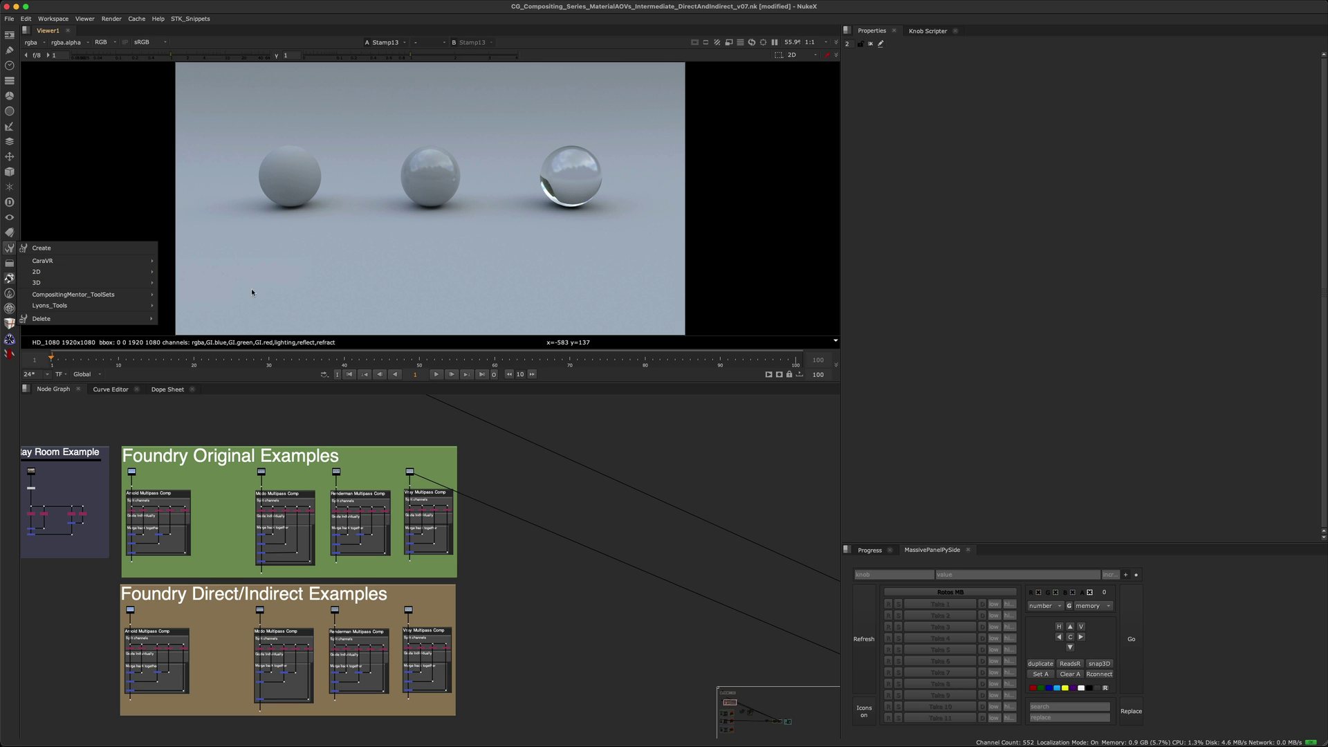
{"action": "left_click", "coordinate": [519, 458]}
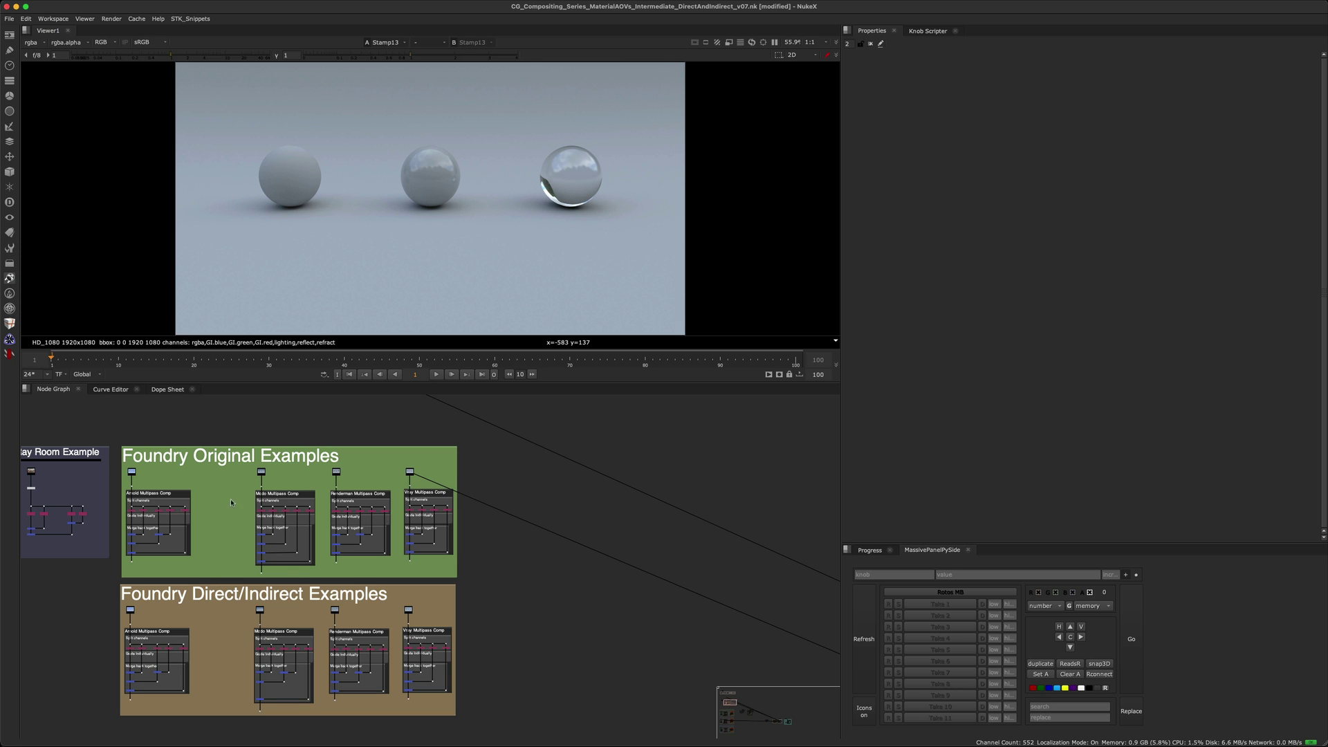
- Return to the Arnold Multipass Comp in the Foundry Original Examples and view its beauty render
{"action": "scroll", "coordinate": [238, 505], "scroll_direction": "up", "scroll_amount": 5}
{"action": "scroll", "coordinate": [309, 518], "scroll_direction": "down", "scroll_amount": 2}
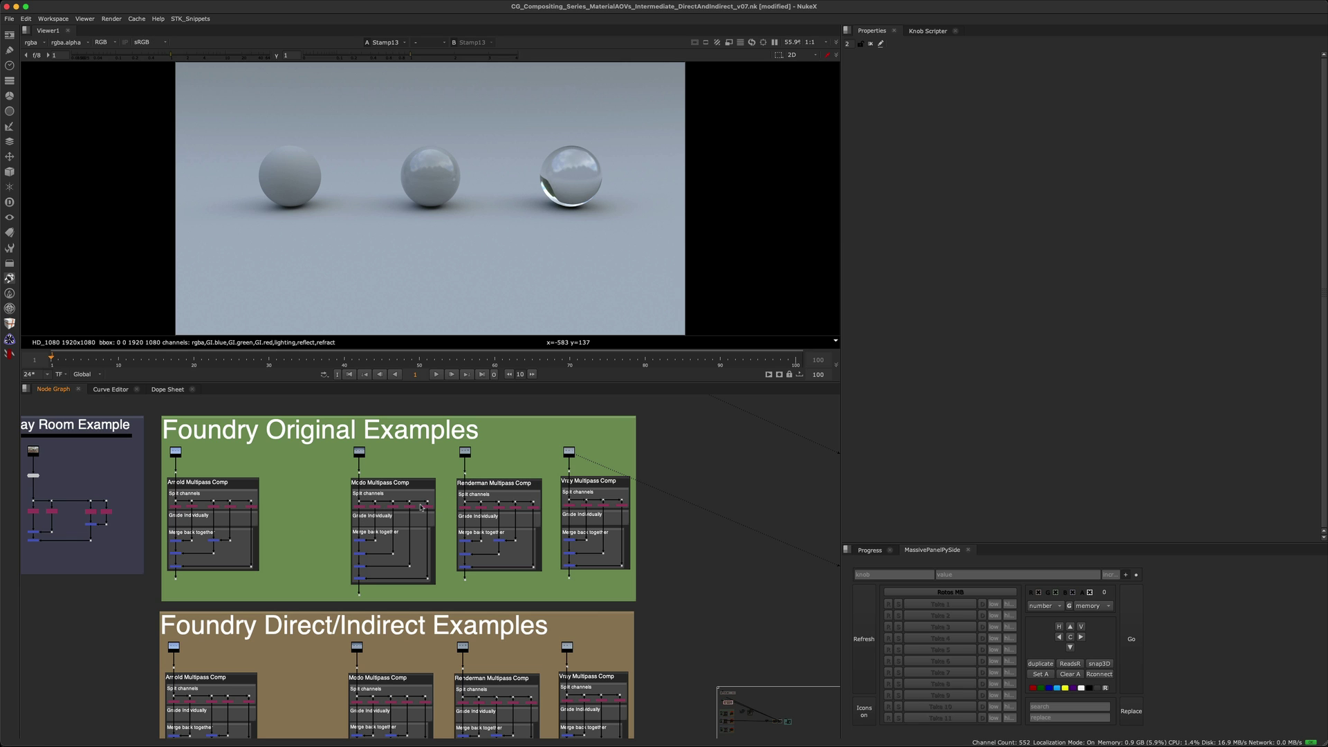
{"action": "scroll", "coordinate": [185, 467], "scroll_direction": "up", "scroll_amount": 5}
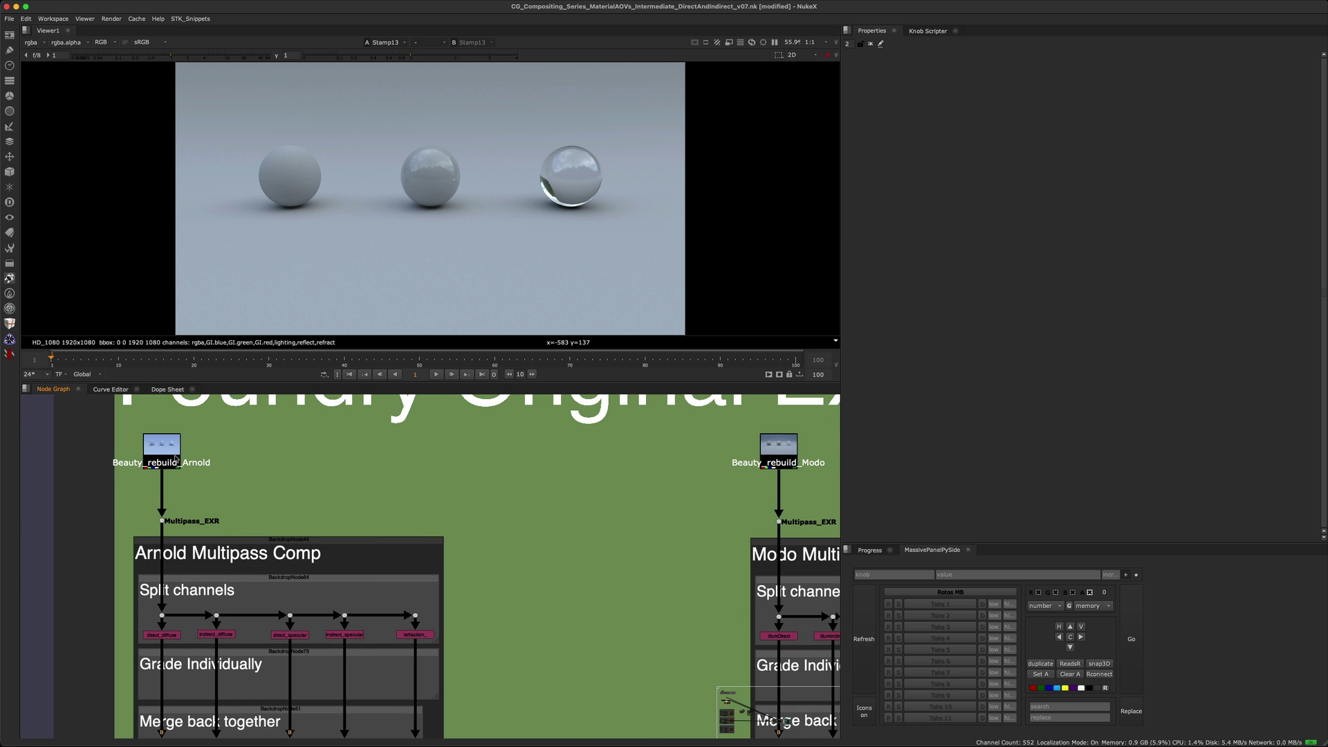
{"action": "left_click", "coordinate": [178, 460]}
{"action": "key", "text": "1"}
{"action": "scroll", "coordinate": [210, 570], "scroll_direction": "down", "scroll_amount": 2}
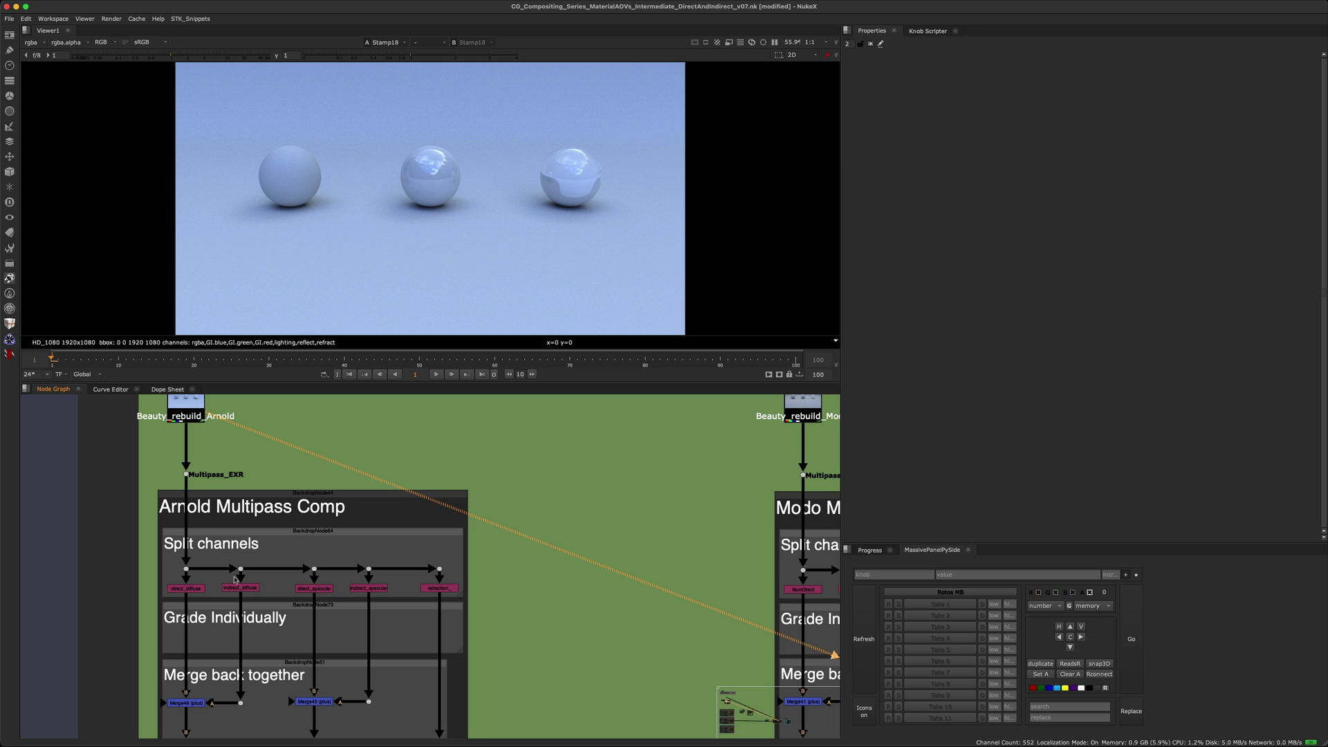
- View Arnold's direct_diffuse, indirect_diffuse, direct_specular and indirect_specular passes one after another
{"action": "scroll", "coordinate": [290, 589], "scroll_direction": "up", "scroll_amount": 3}
{"action": "scroll", "coordinate": [424, 568], "scroll_direction": "up", "scroll_amount": 2}
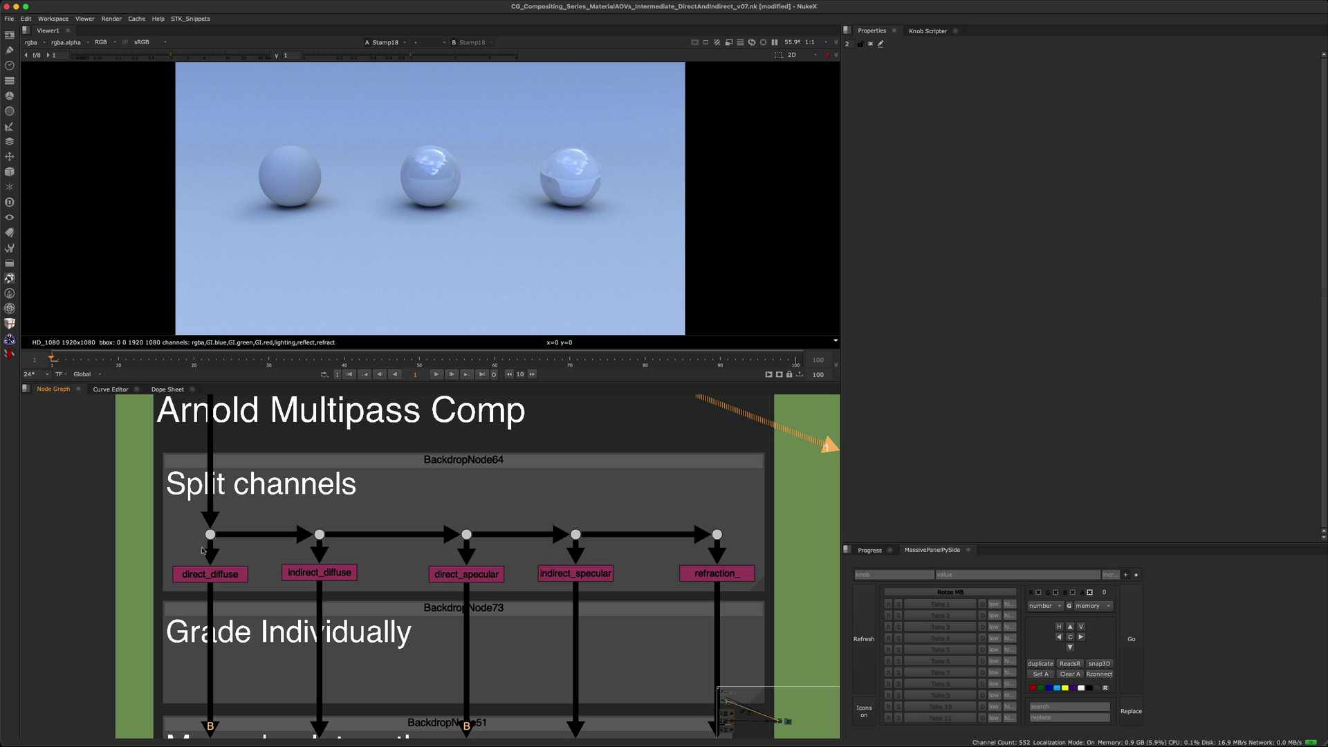
{"action": "left_click", "coordinate": [203, 580]}
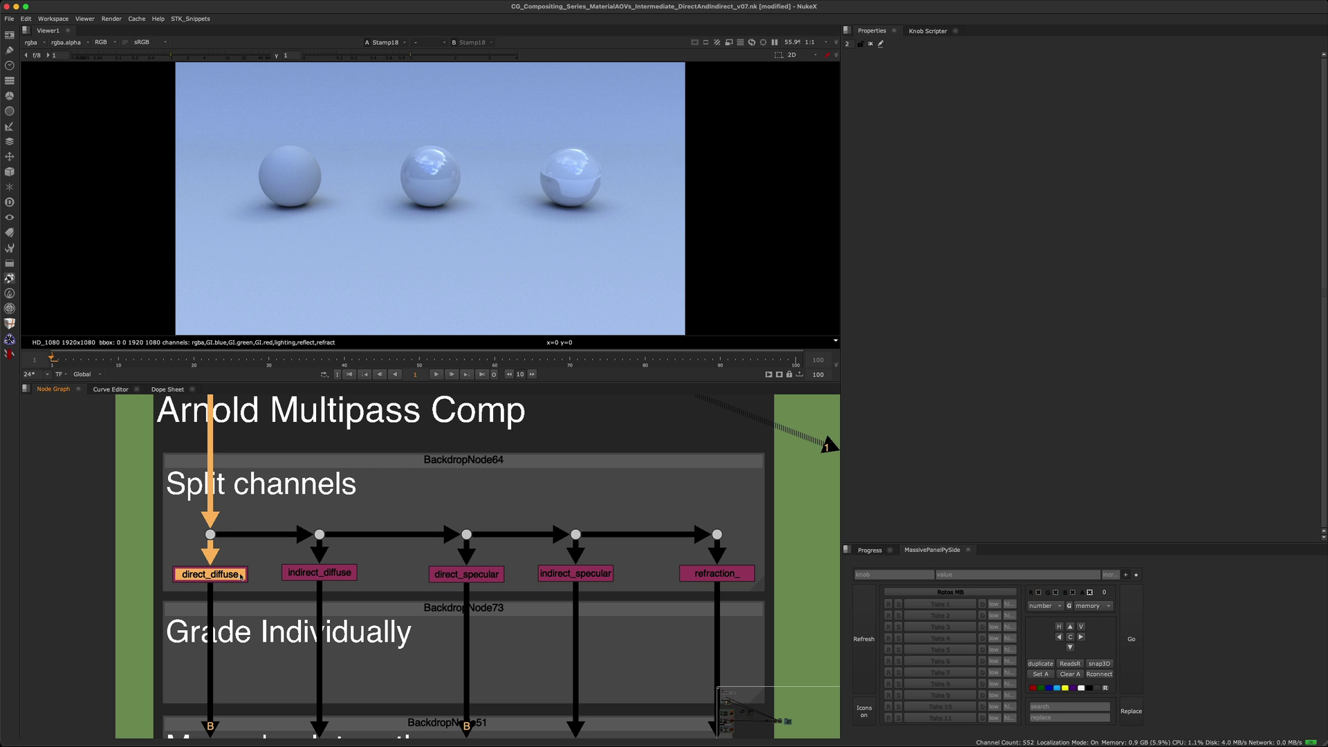
{"action": "key", "text": "1"}
{"action": "left_click", "coordinate": [330, 576]}
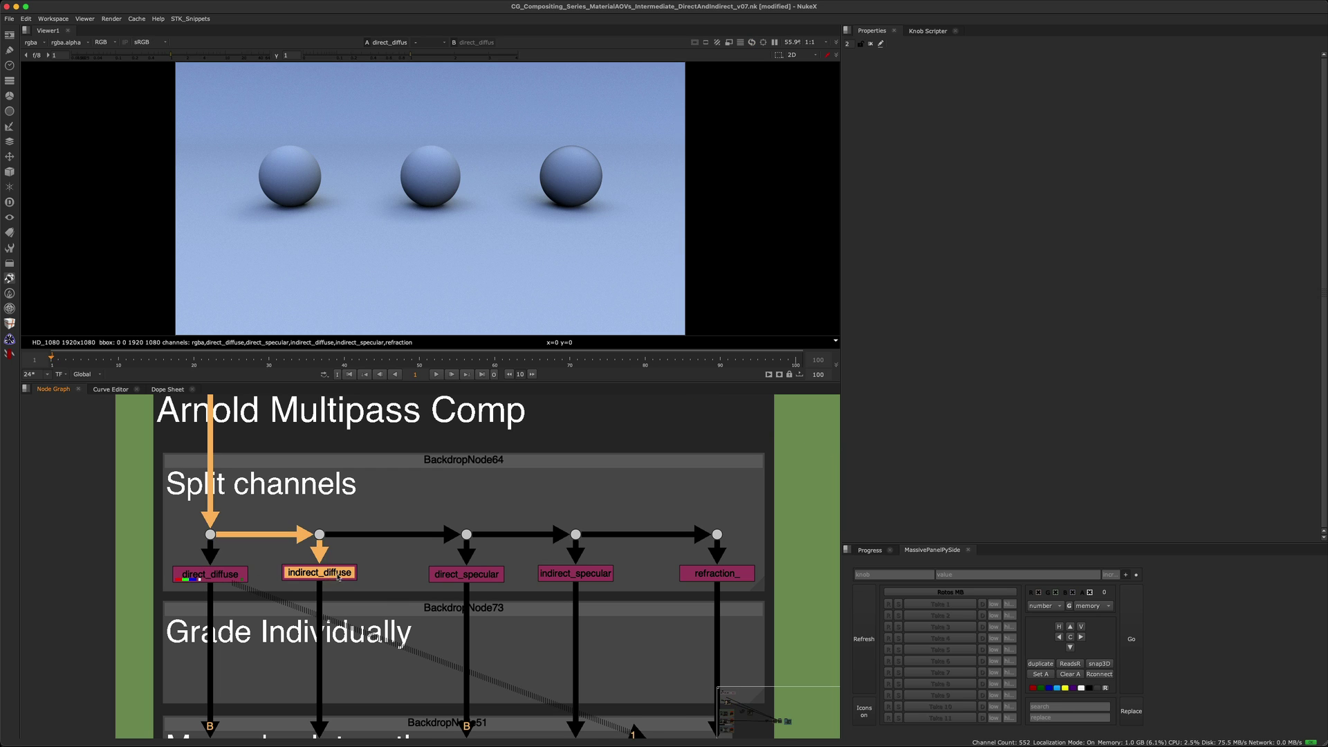
{"action": "key", "text": "2"}
{"action": "left_click", "coordinate": [466, 575]}
{"action": "key", "text": "1"}
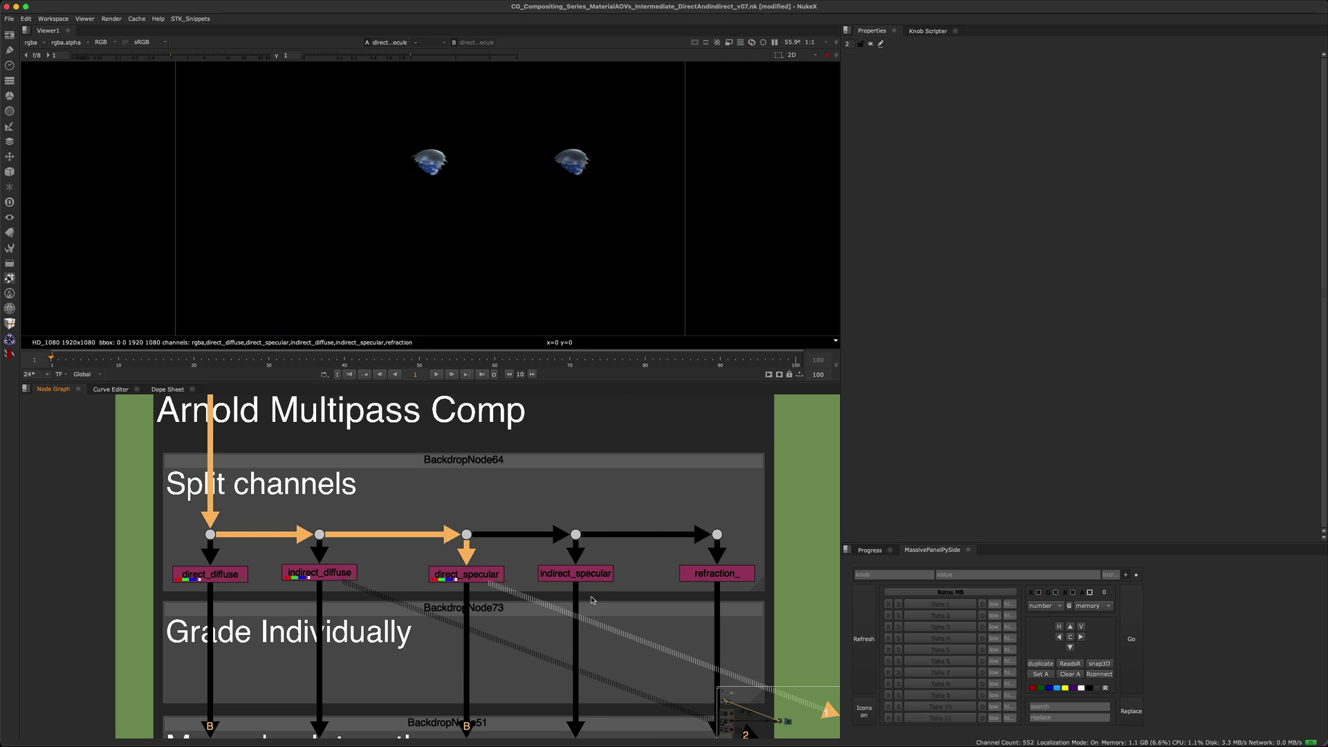
{"action": "left_click", "coordinate": [583, 577]}
{"action": "key", "text": "1"}
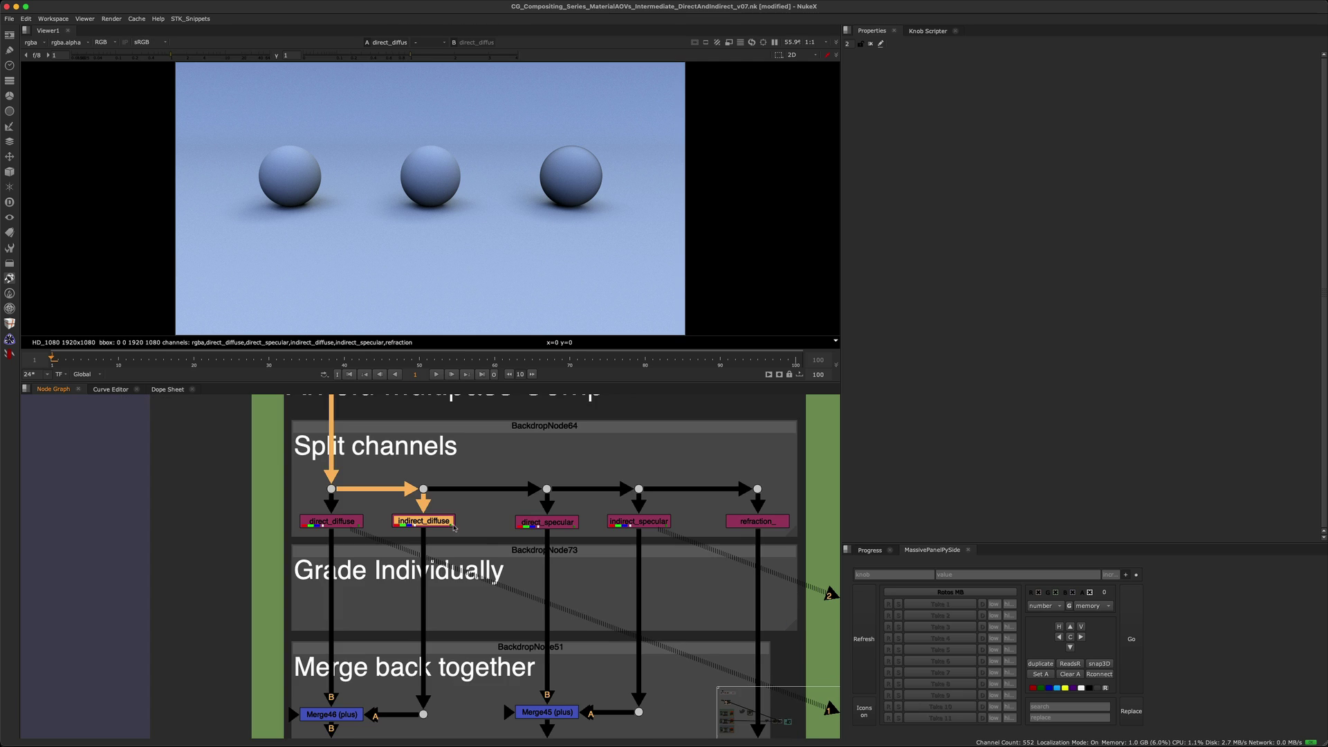
- View Arnold's indirect_specular pass again, followed by the unsplit beauty at the dot feeding it
{"action": "scroll", "coordinate": [455, 528], "scroll_direction": "down", "scroll_amount": 3}
{"action": "left_click", "coordinate": [590, 524]}
{"action": "key", "text": "1"}
{"action": "mouse_move", "coordinate": [606, 490]}
{"action": "left_mouse_down"}
{"action": "mouse_move", "coordinate": [554, 521]}
{"action": "mouse_move", "coordinate": [566, 519]}
{"action": "left_mouse_up"}
{"action": "key", "text": "1"}
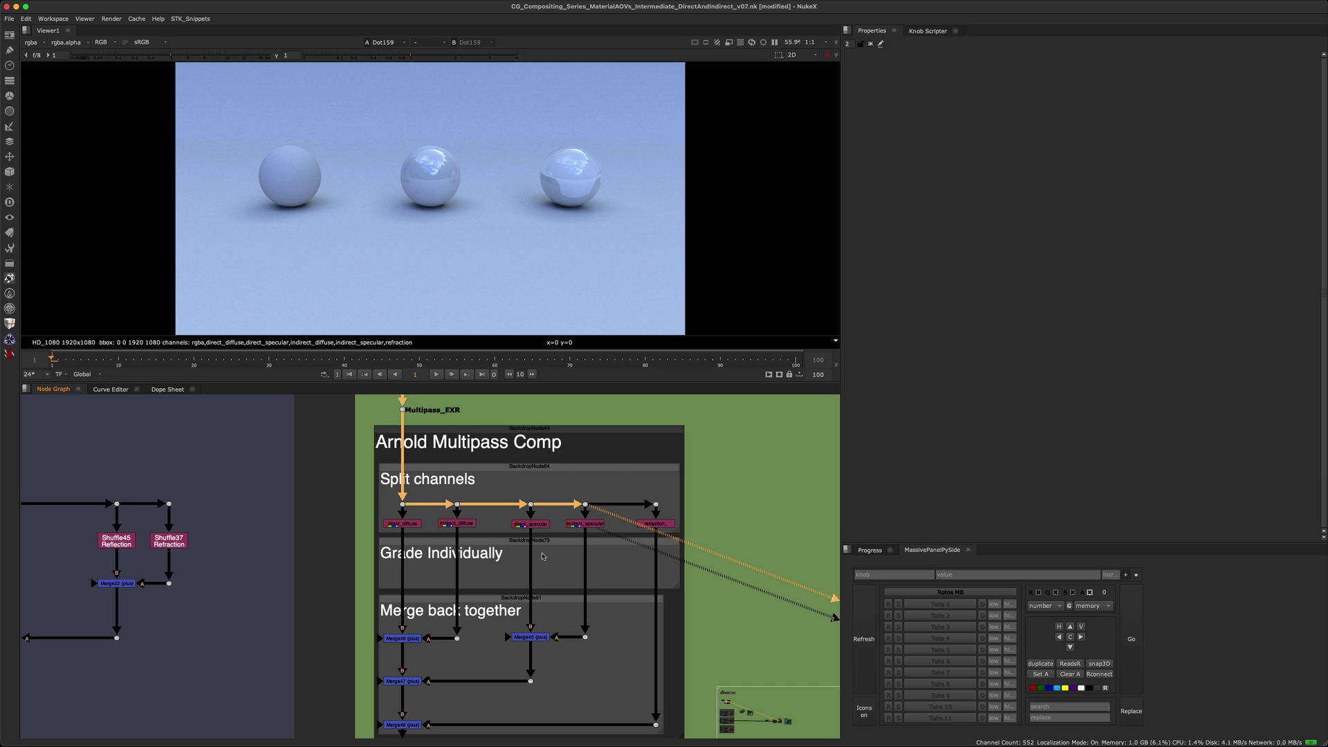
- Compare Arnold's merged specular group with its merged diffuse group and select the merge that combines them
{"action": "left_click", "coordinate": [543, 637]}
{"action": "key", "text": "1"}
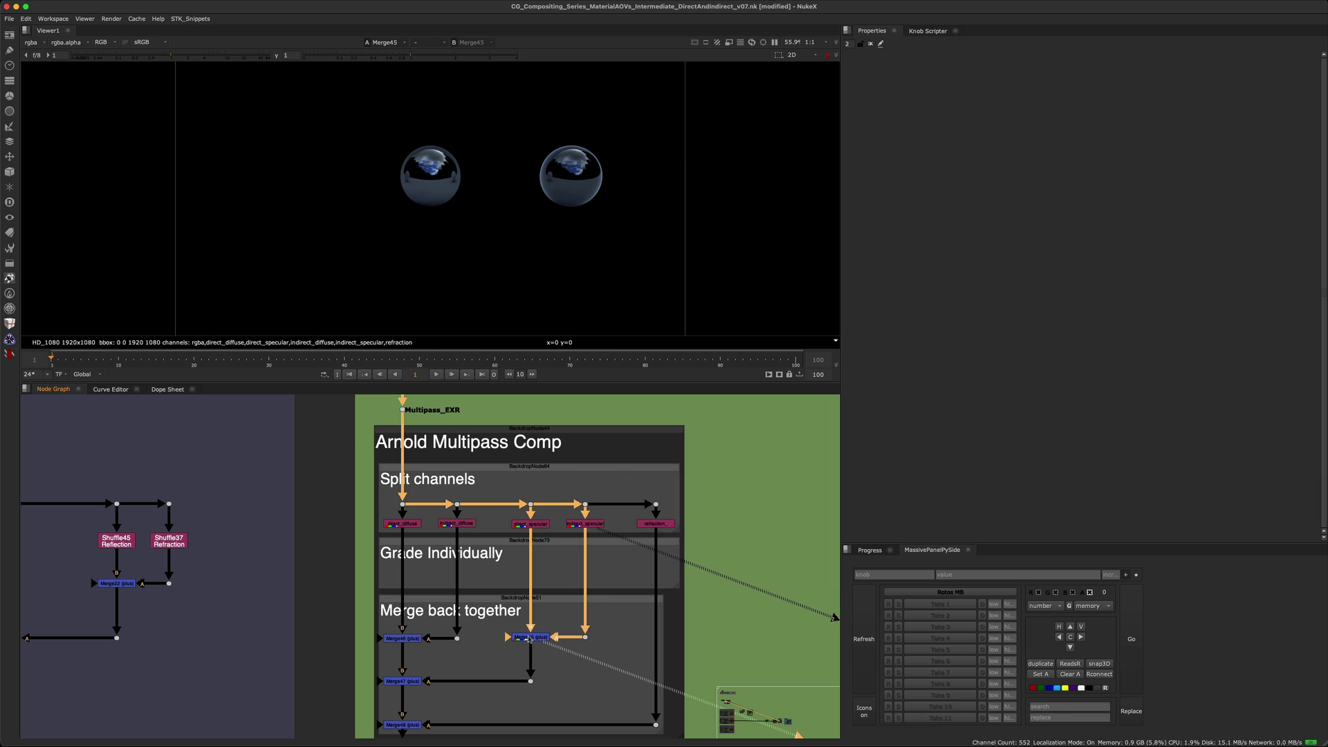
{"action": "left_click", "coordinate": [407, 639]}
{"action": "key", "text": "1"}
{"action": "left_click", "coordinate": [543, 631]}
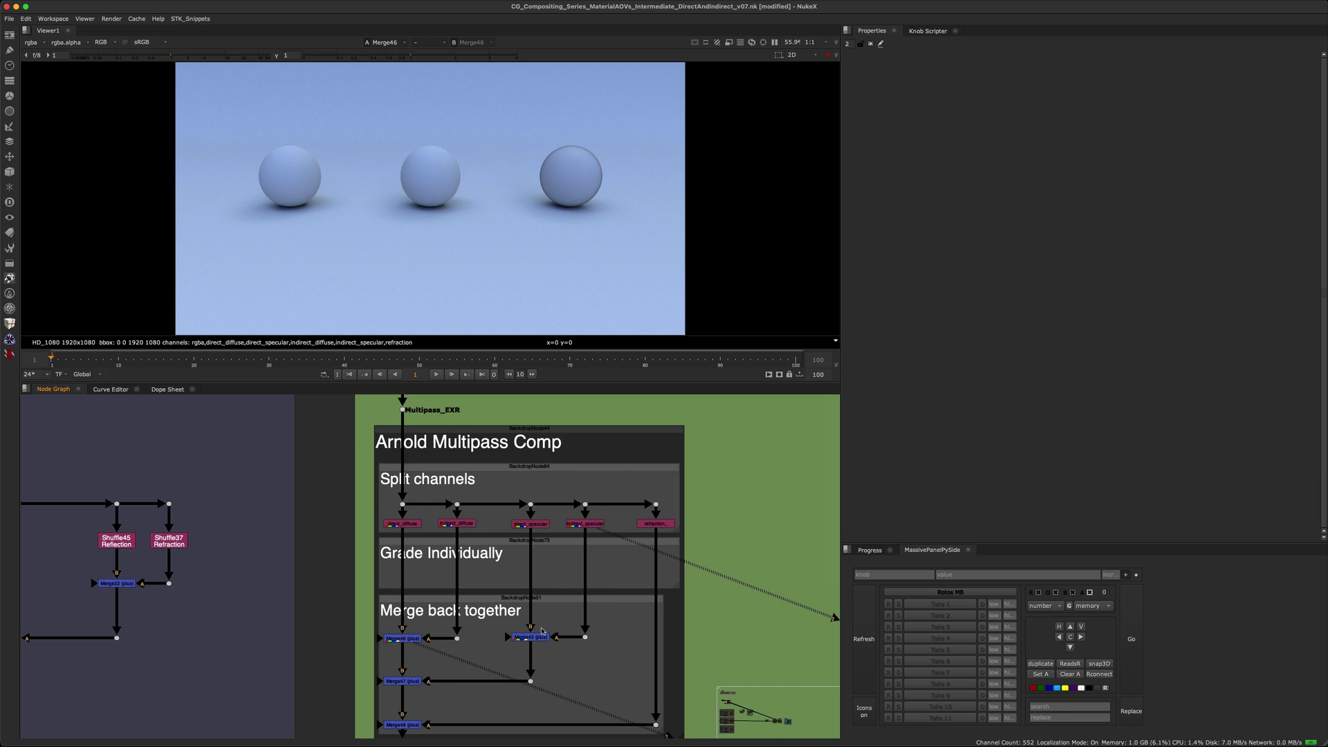
{"action": "key", "text": "2"}
{"action": "left_click", "coordinate": [407, 681]}
{"action": "key", "text": "1"}
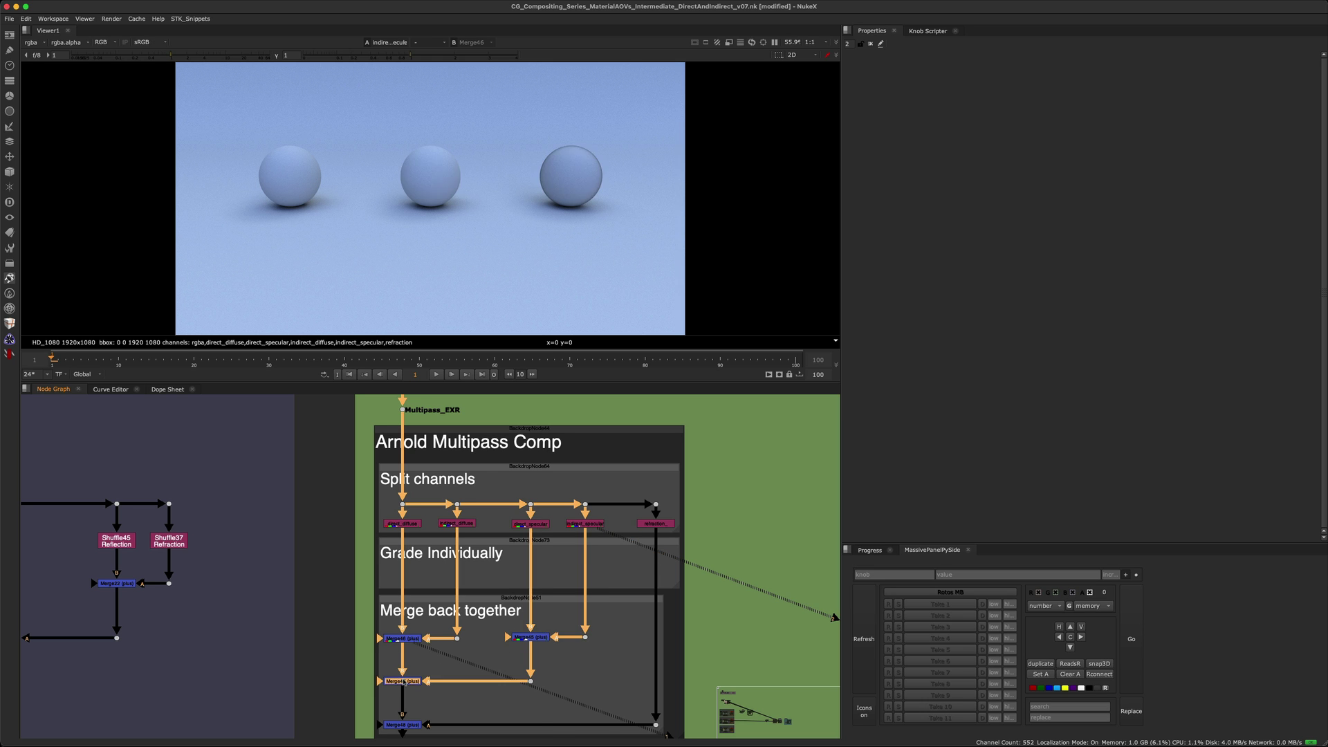
{"action": "key", "text": "d"}
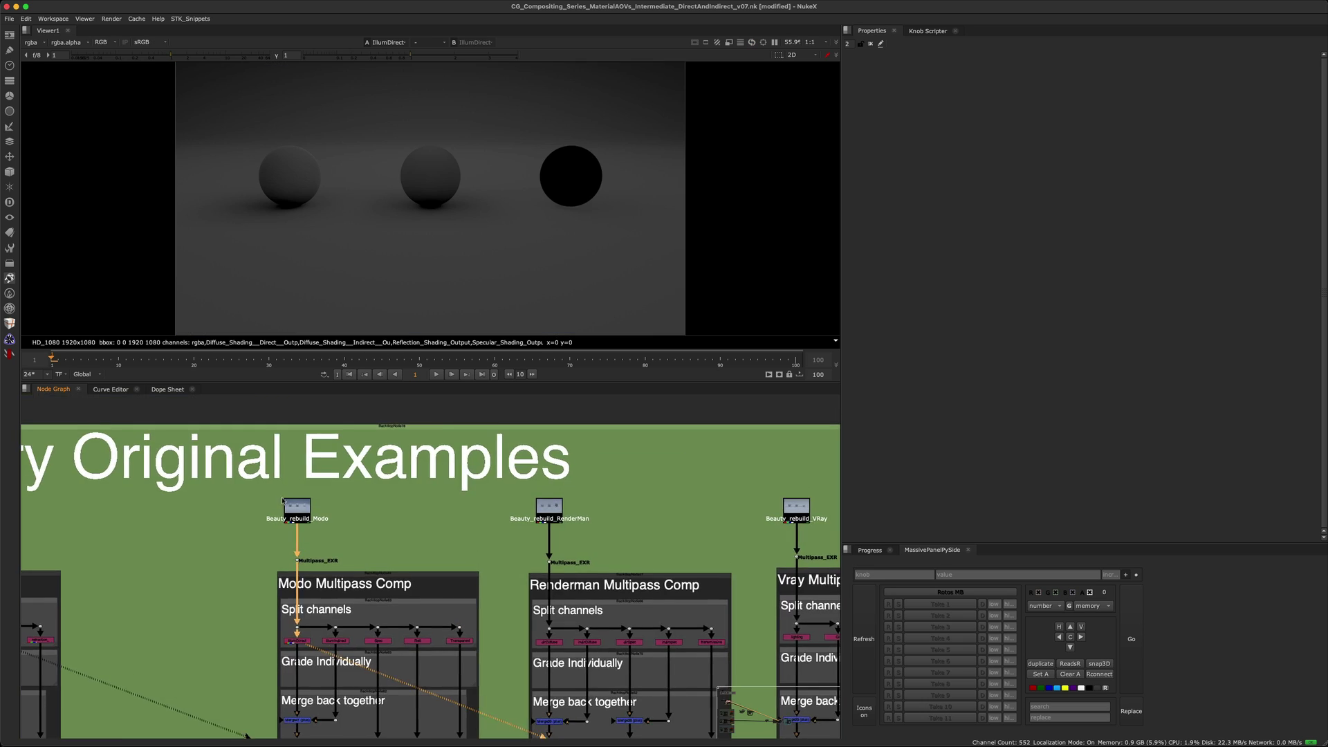
- Move to the Modo Multipass Comp and view its beauty render
{"action": "scroll", "coordinate": [285, 515], "scroll_direction": "up", "scroll_amount": 5}
{"action": "left_click", "coordinate": [314, 524]}
{"action": "key", "text": "1"}
{"action": "left_click", "coordinate": [368, 592]}
{"action": "scroll", "coordinate": [368, 592], "scroll_direction": "down", "scroll_amount": 10}
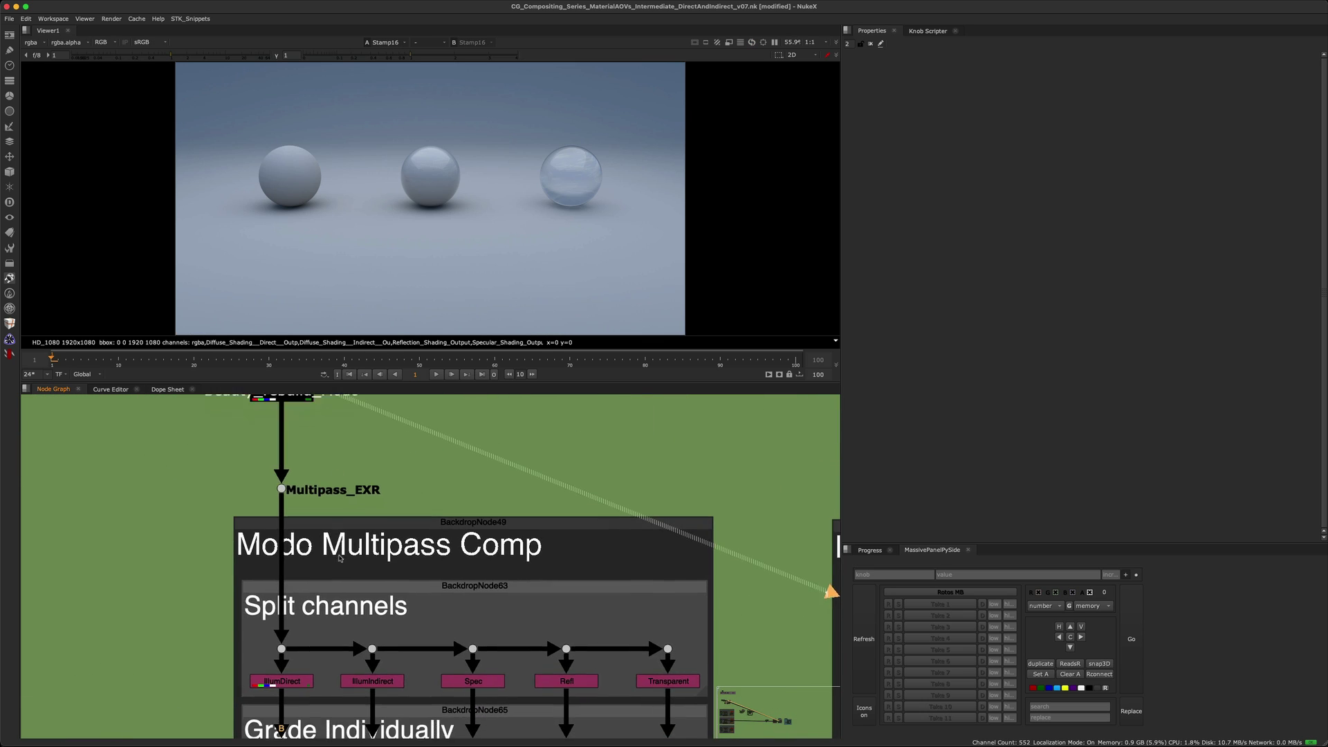
- View Modo's IllumDirect, IllumIndirect, Spec and Refl passes one after another
{"action": "left_click", "coordinate": [258, 554]}
{"action": "key", "text": "1"}
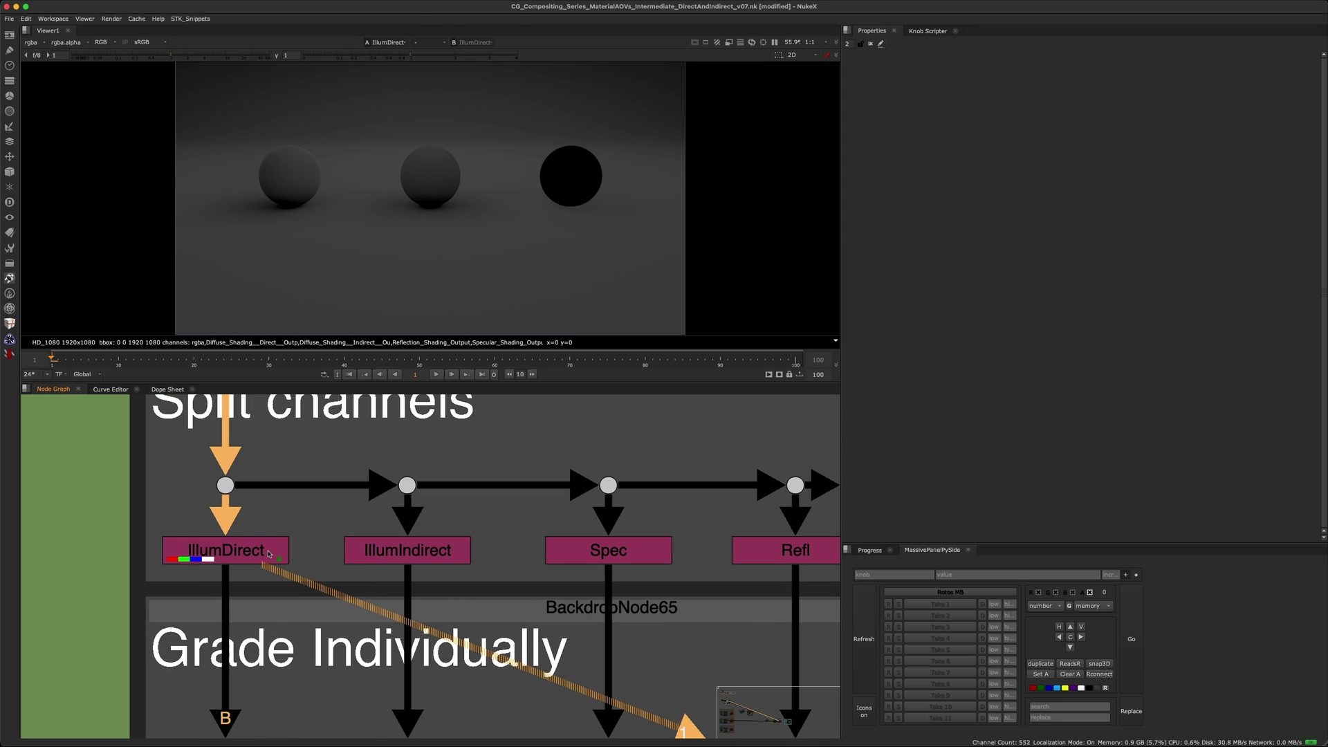
{"action": "left_click", "coordinate": [377, 553]}
{"action": "key", "text": "1"}
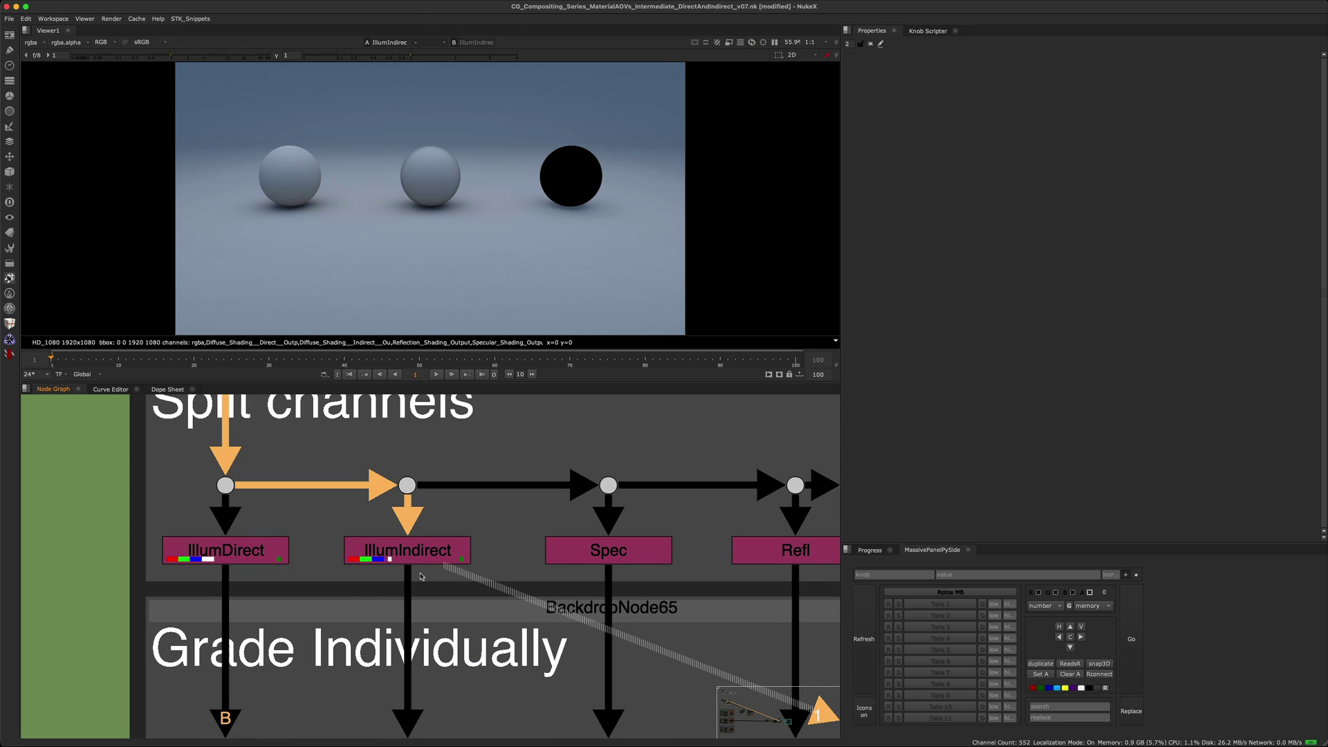
{"action": "left_click", "coordinate": [668, 538]}
{"action": "key", "text": "1"}
{"action": "middle_click_drag", "start_coordinate": [667, 539], "coordinate": [549, 537]}
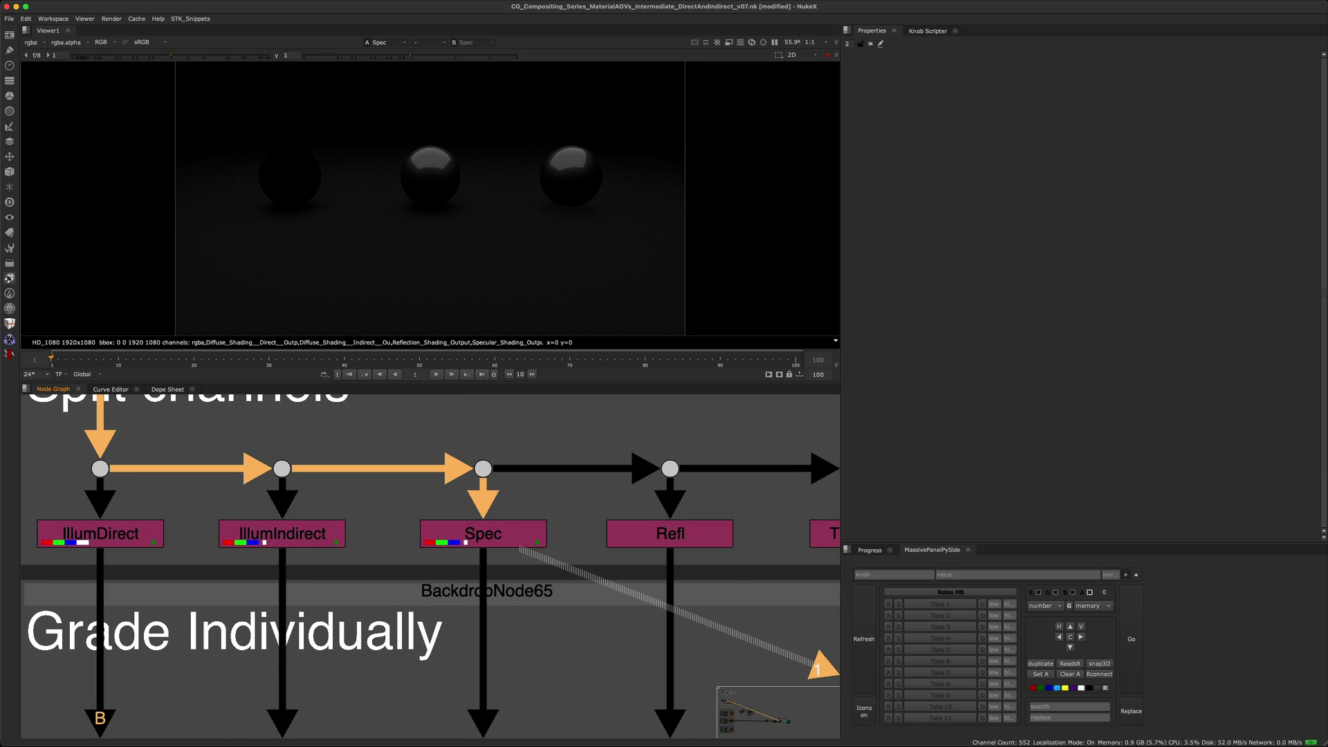
{"action": "left_click", "coordinate": [677, 544]}
{"action": "key", "text": "2"}
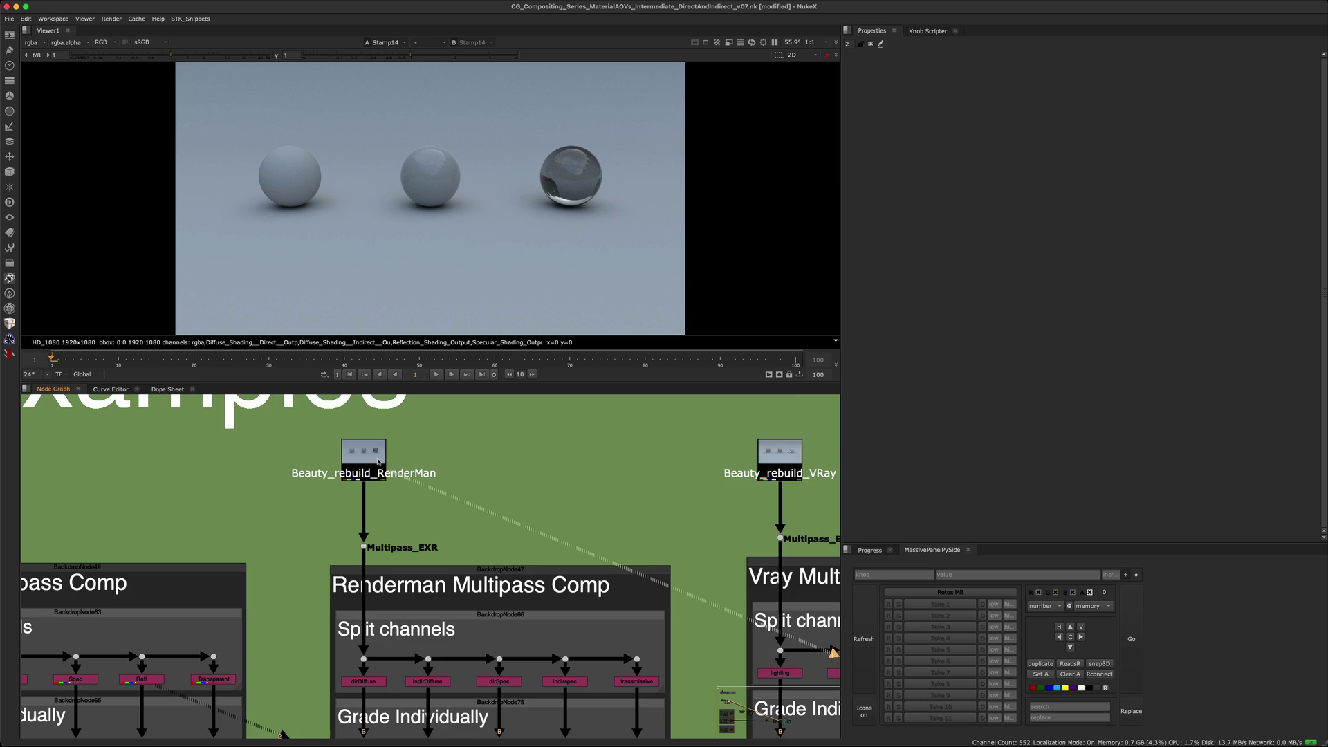
- View the dirDiffuse, indirDiffuse, dirSpec and indirspec passes of the RenderMan Multipass Comp
{"action": "scroll", "coordinate": [336, 573], "scroll_direction": "up", "scroll_amount": 5}
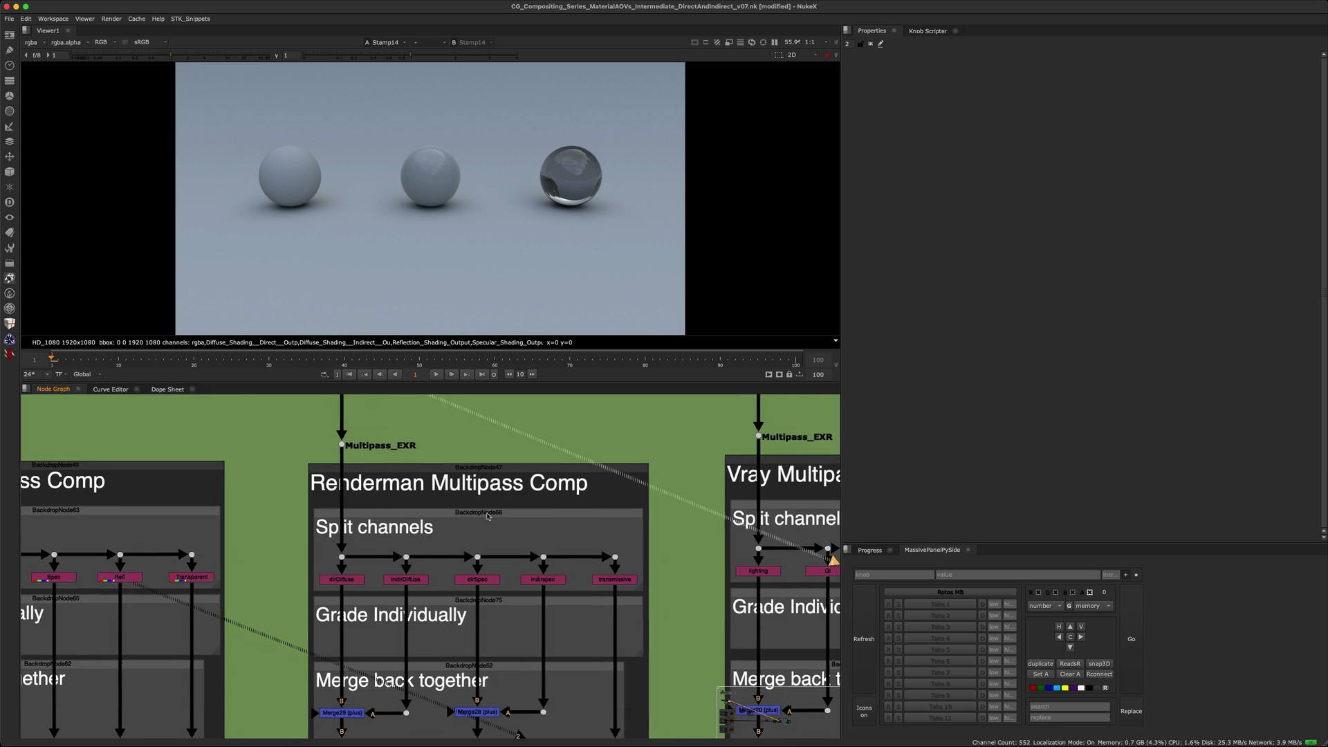
{"action": "left_click", "coordinate": [337, 573]}
{"action": "key", "text": "1"}
{"action": "left_click", "coordinate": [465, 574]}
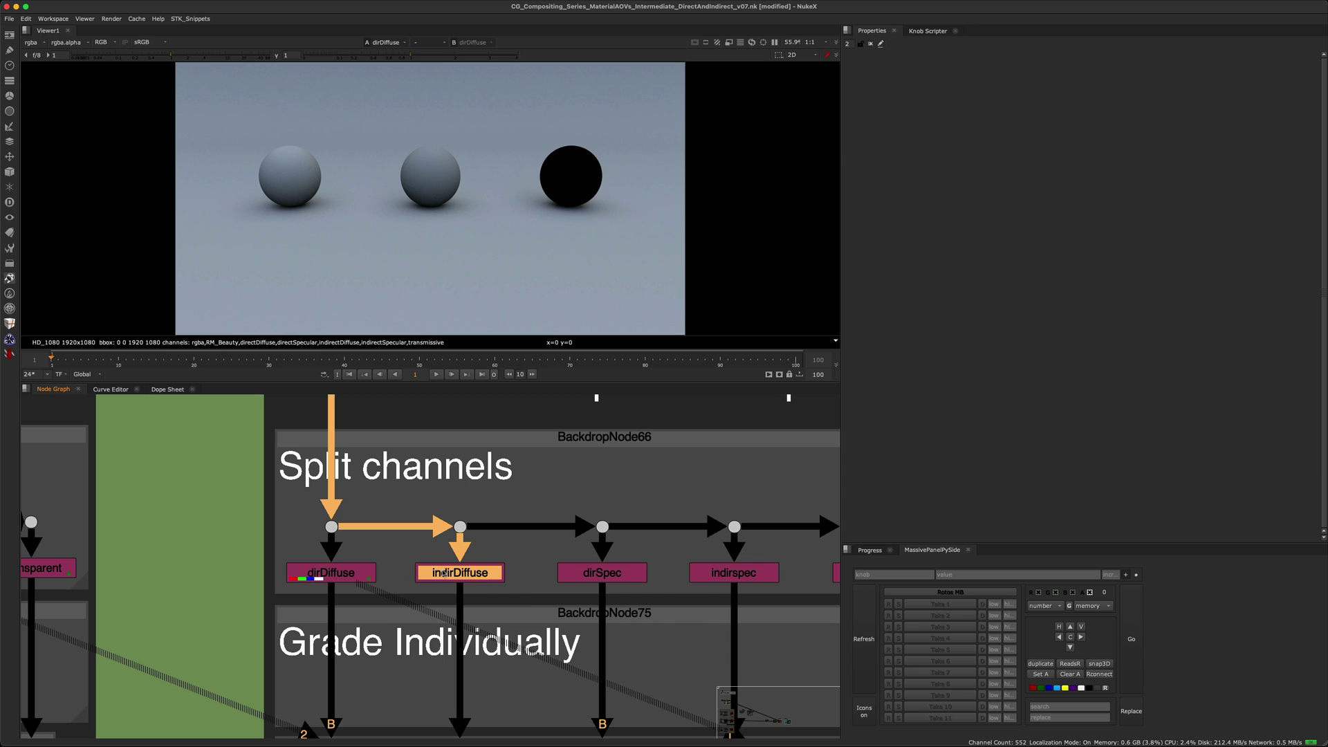
{"action": "key", "text": "1"}
{"action": "middle_click_drag", "start_coordinate": [628, 584], "coordinate": [465, 572]}
{"action": "left_click", "coordinate": [464, 567]}
{"action": "key", "text": "1"}
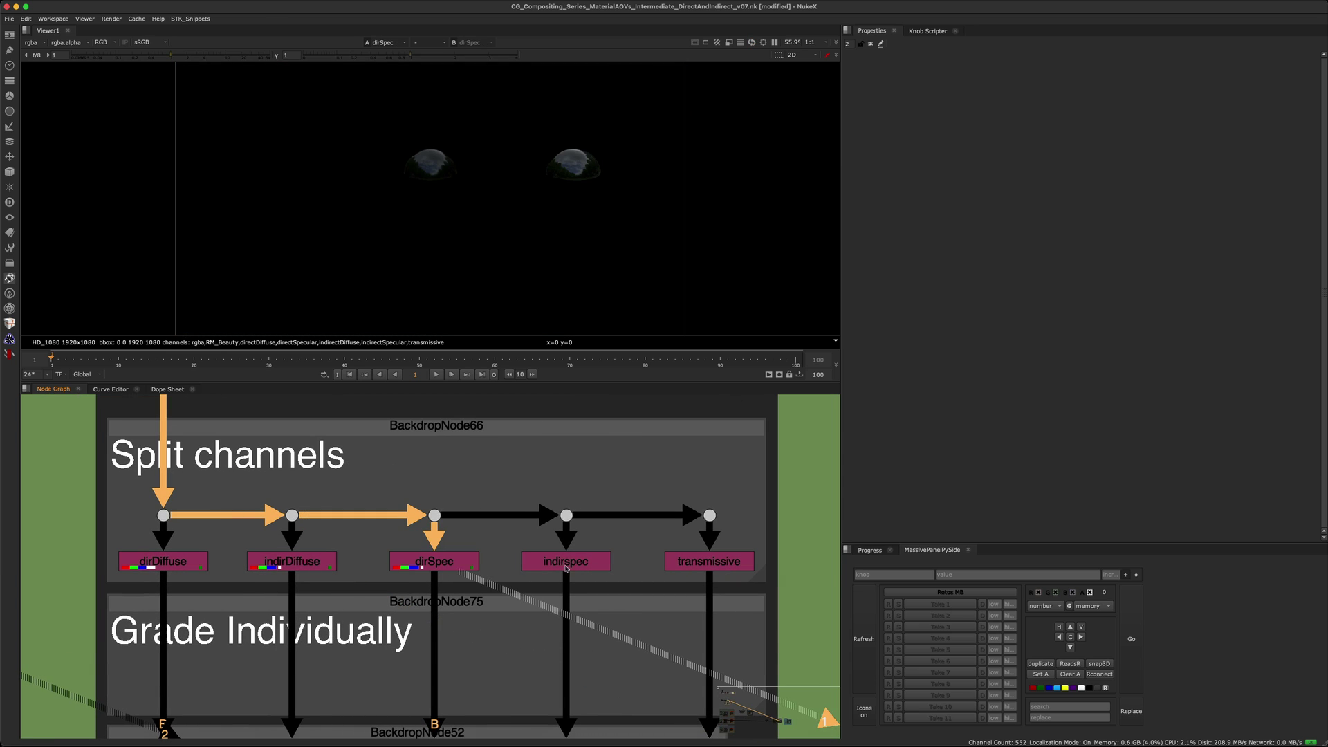
{"action": "left_click", "coordinate": [601, 566]}
{"action": "key", "text": "1"}
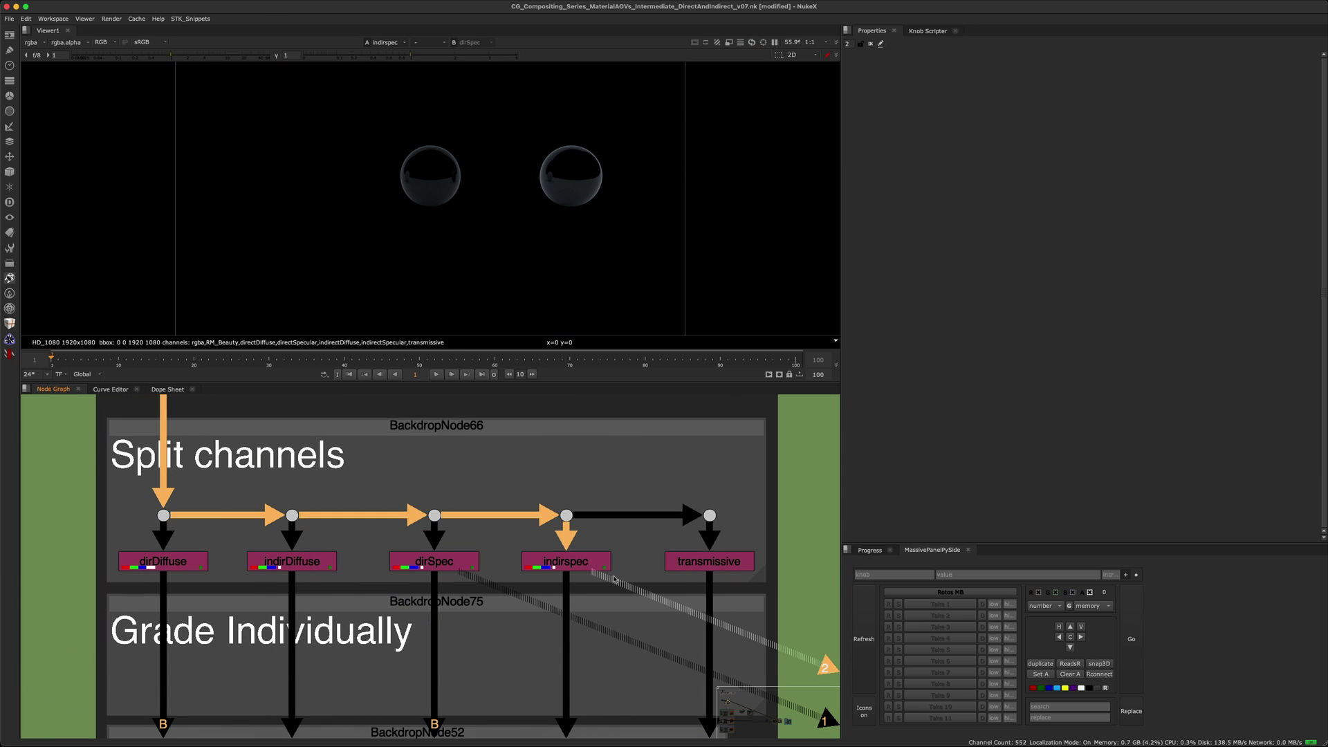
- Move to the V-Ray Multipass Comp and view its source render at the Multipass_EXR dot
{"action": "scroll", "coordinate": [614, 580], "scroll_direction": "down", "scroll_amount": 1}
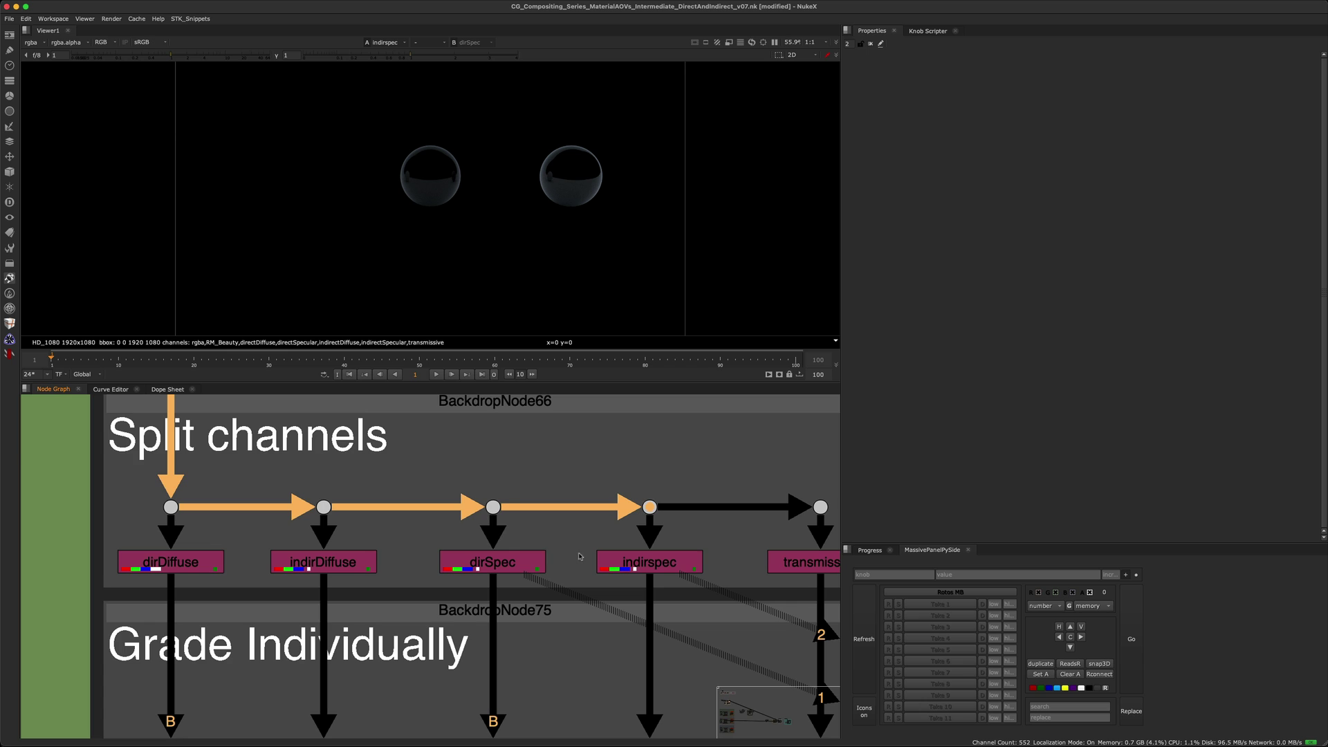
{"action": "scroll", "coordinate": [501, 559], "scroll_direction": "down", "scroll_amount": 3}
{"action": "middle_click_drag", "start_coordinate": [501, 559], "coordinate": [193, 568]}
{"action": "scroll", "coordinate": [193, 568], "scroll_direction": "down", "scroll_amount": 3}
{"action": "middle_click_drag", "start_coordinate": [484, 484], "coordinate": [310, 507]}
{"action": "left_click_drag", "start_coordinate": [356, 435], "coordinate": [242, 484]}
{"action": "key", "text": "1"}
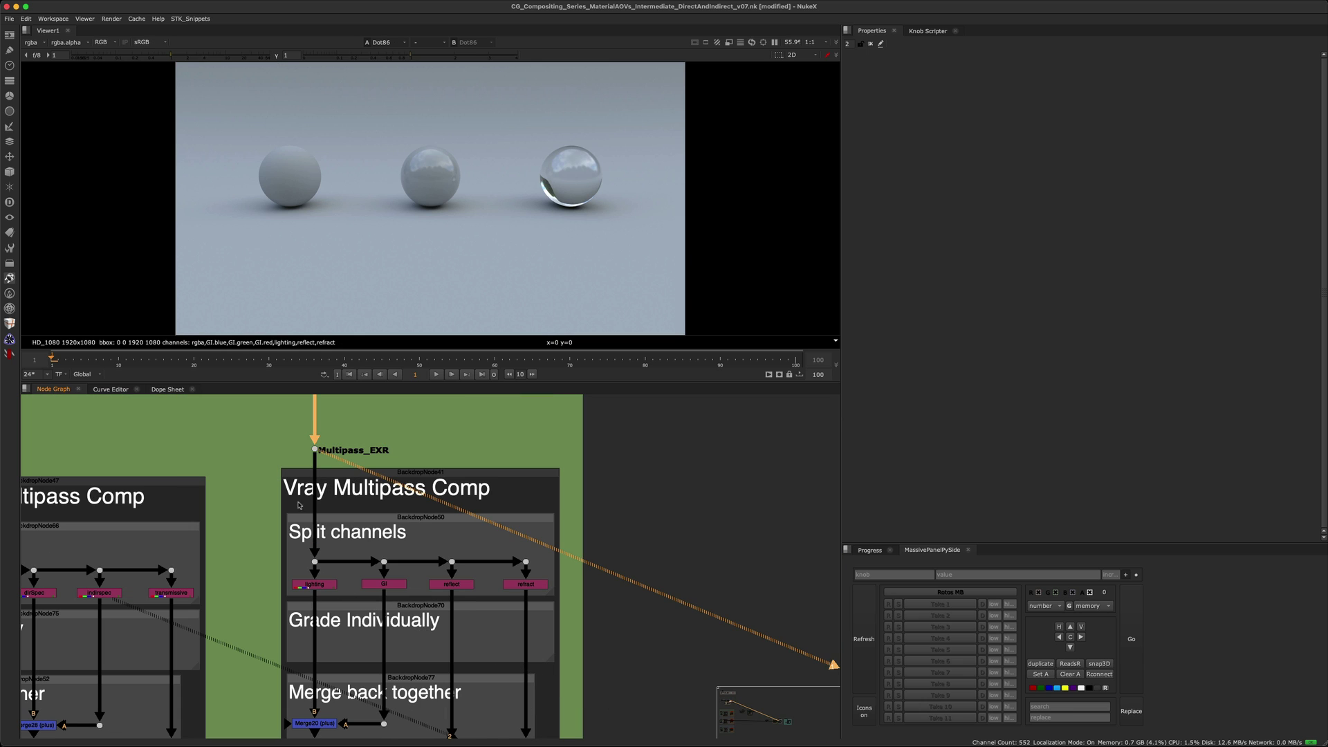
- View V-Ray's lighting, GI and reflect passes and load the refract pass into the viewer for comparison
{"action": "middle_click_drag", "start_coordinate": [296, 449], "coordinate": [351, 568]}
{"action": "scroll", "coordinate": [351, 568], "scroll_direction": "up", "scroll_amount": 3}
{"action": "left_click", "coordinate": [294, 602]}
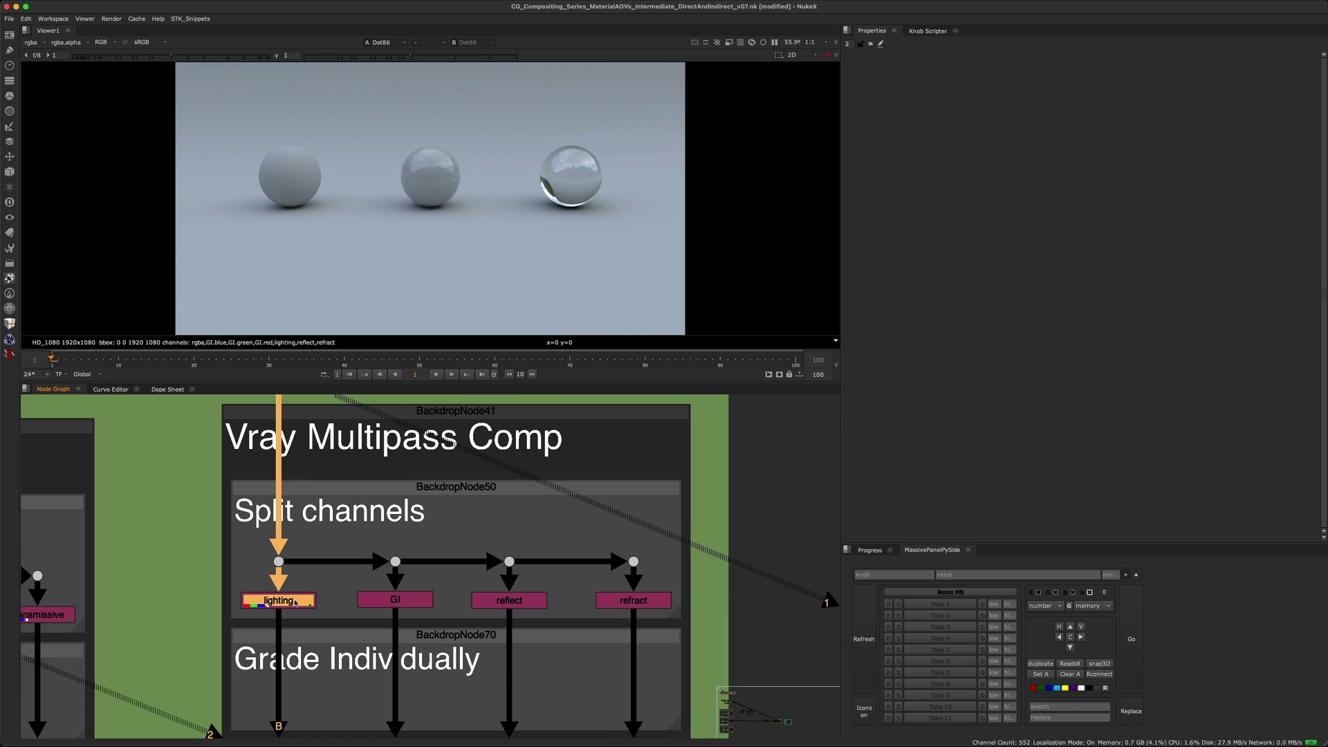
{"action": "key", "text": "1"}
{"action": "left_click", "coordinate": [414, 600]}
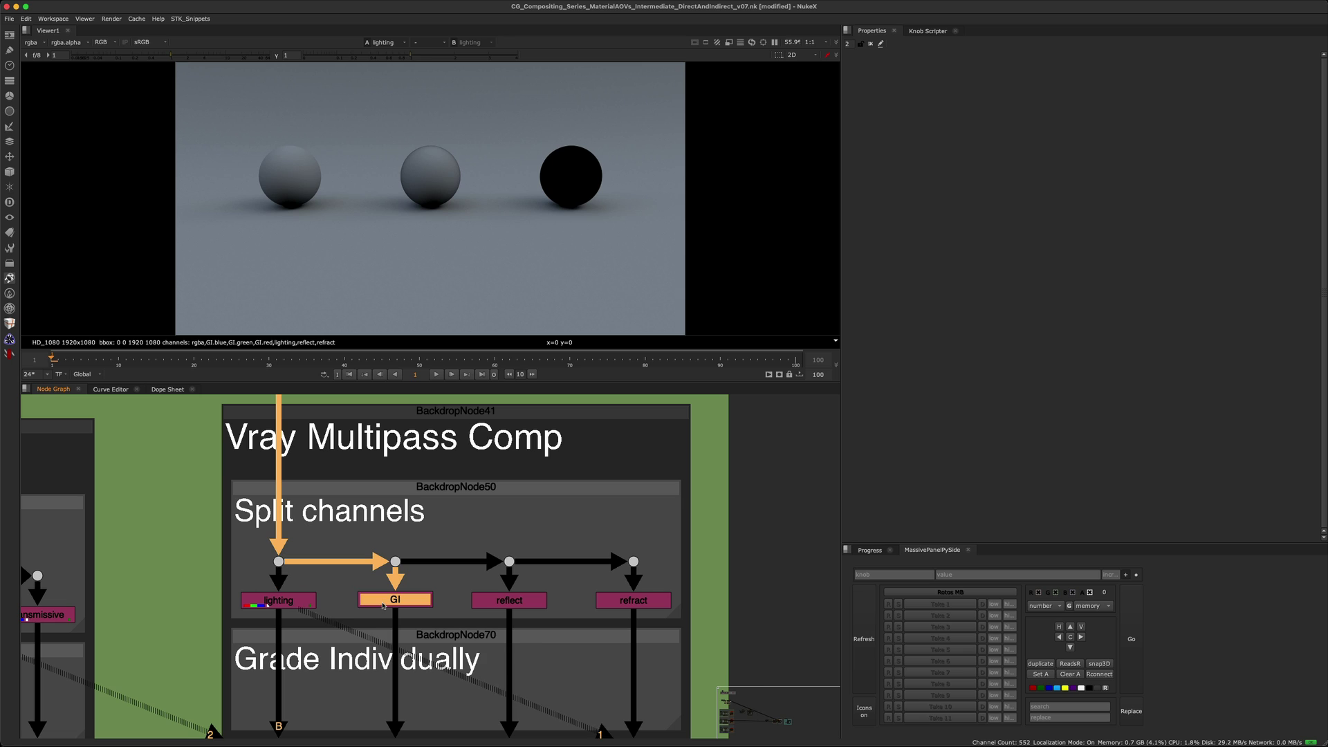
{"action": "key", "text": "1"}
{"action": "left_click", "coordinate": [522, 606]}
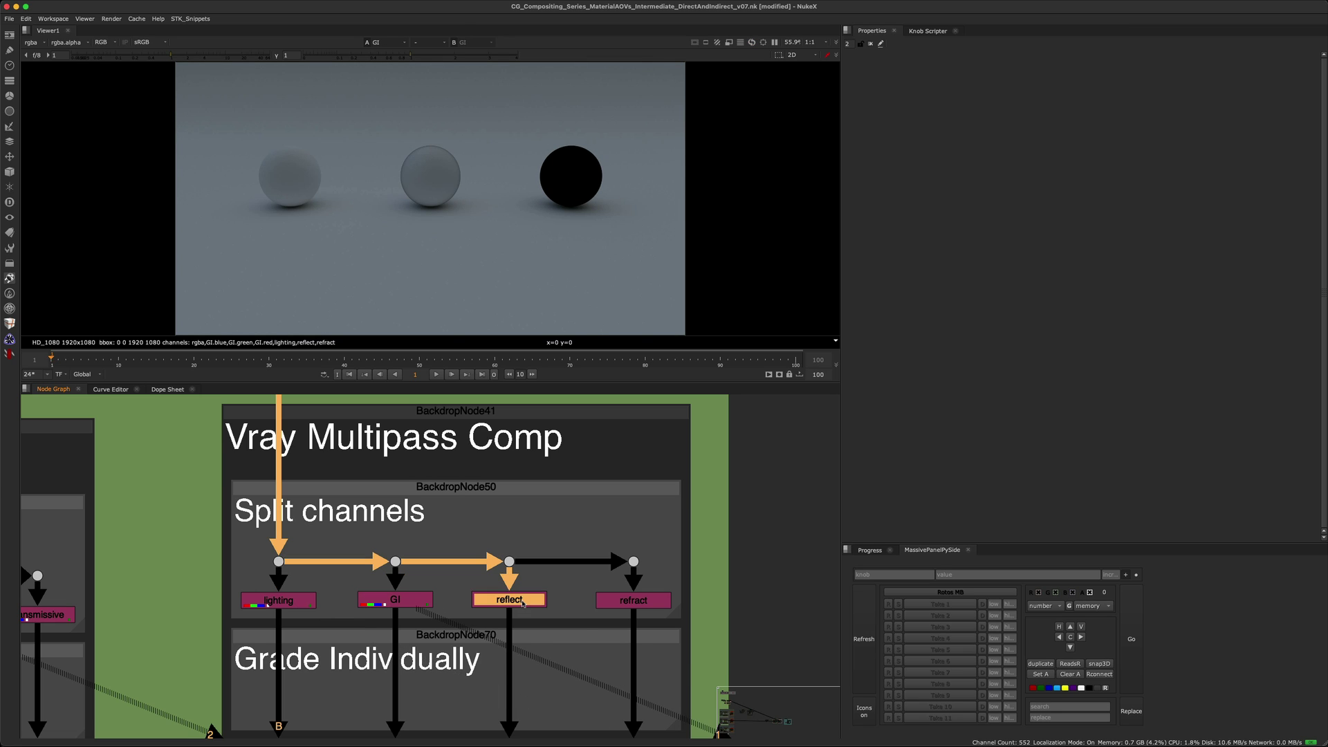
{"action": "key", "text": "1"}
{"action": "left_click", "coordinate": [632, 602]}
{"action": "key", "text": "2"}
{"action": "key", "text": "1"}
- Return to V-Ray's lighting pass and compare it with the GI pass
{"action": "left_click", "coordinate": [263, 600]}
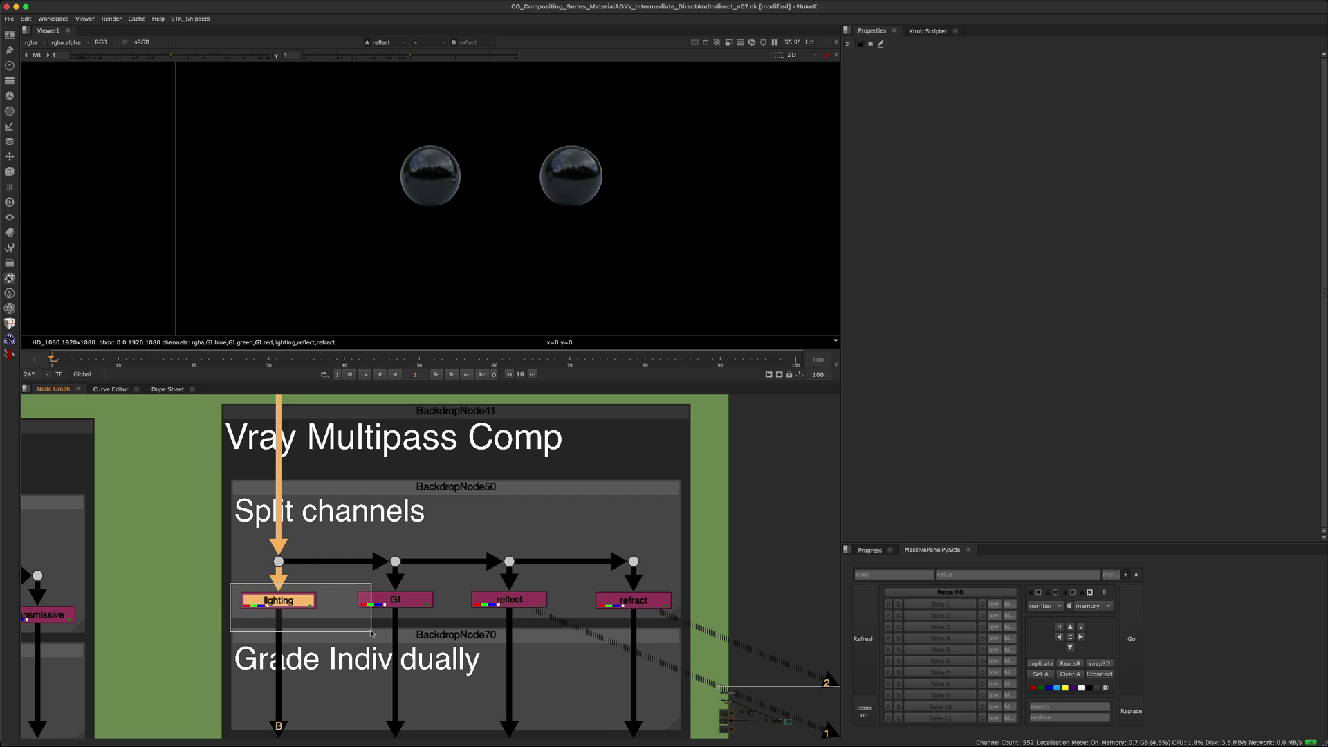
{"action": "key", "text": "1"}
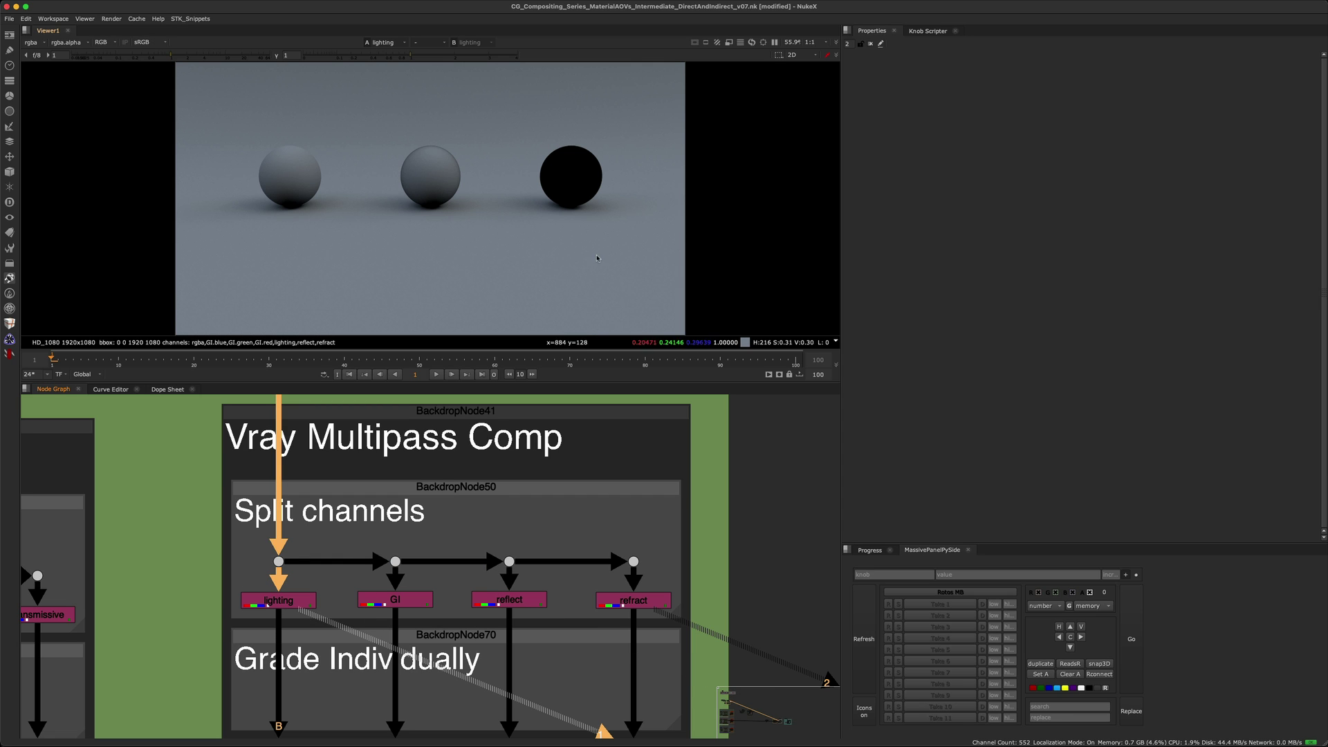
{"action": "left_click", "coordinate": [399, 602]}
{"action": "key", "text": "1"}
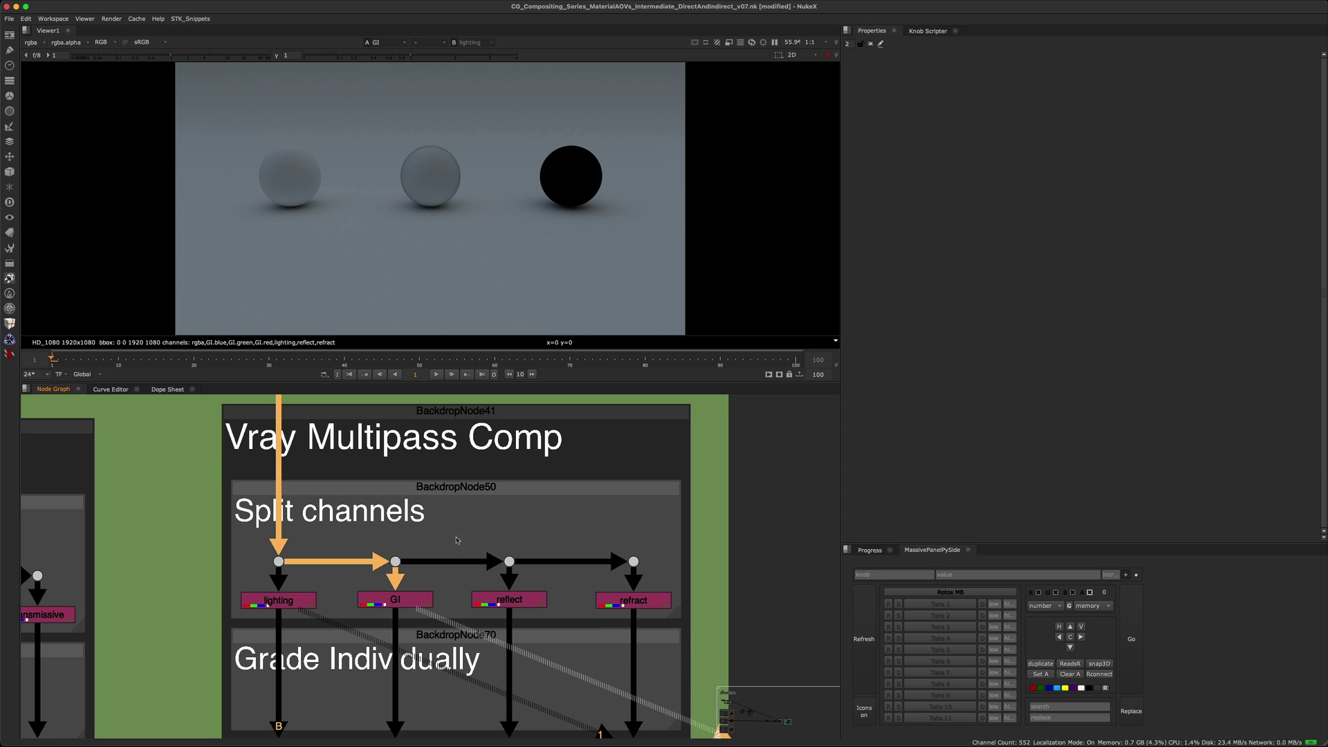
- View V-Ray's reflect pass, then move to the VRay Teapot Scene and inspect its render and node layout
{"action": "left_click", "coordinate": [547, 600]}
{"action": "key", "text": "1"}
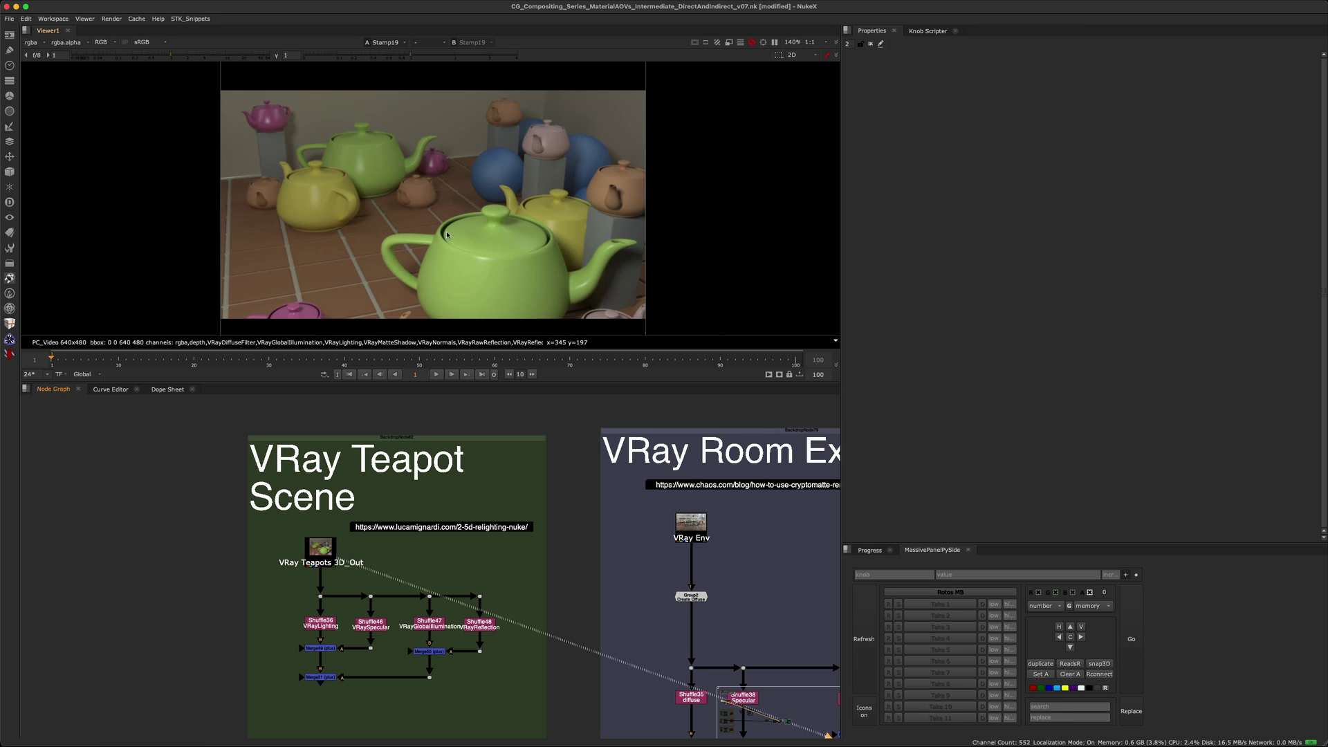
{"action": "scroll", "coordinate": [448, 235], "scroll_direction": "down", "scroll_amount": 3}
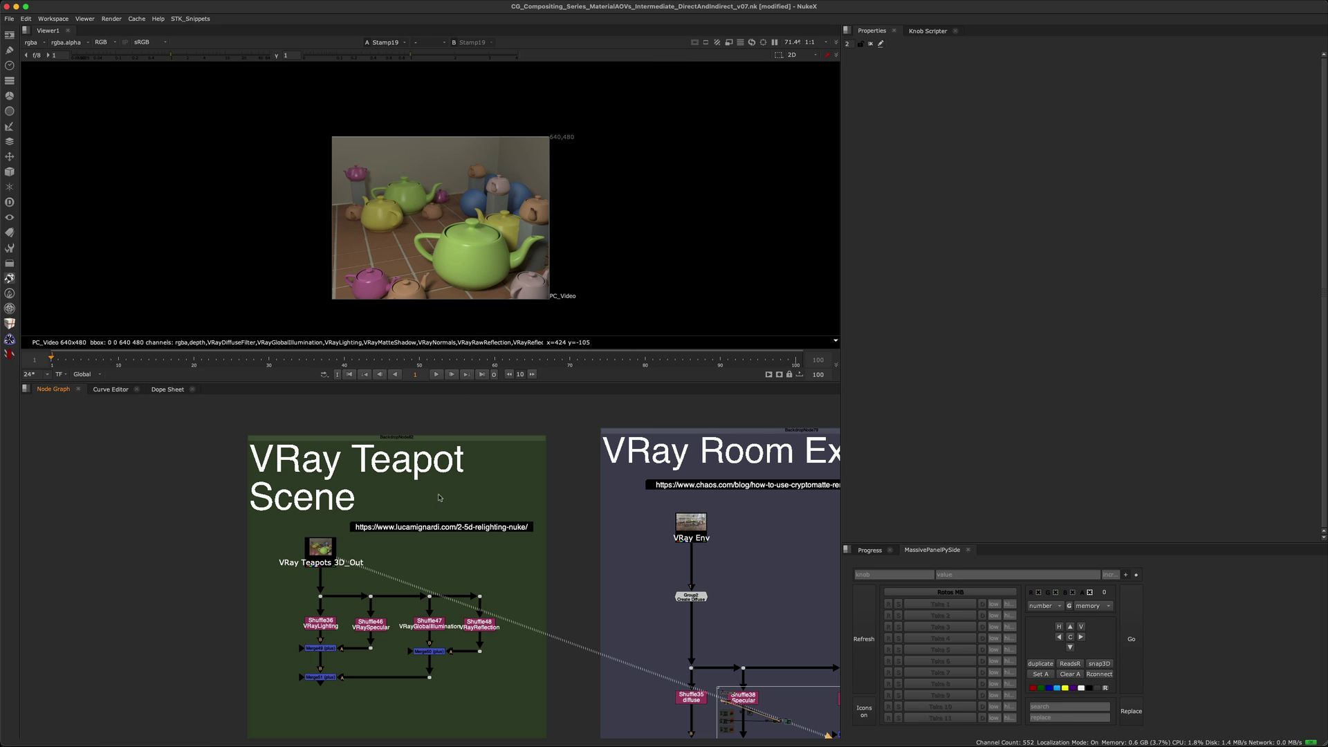
{"action": "scroll", "coordinate": [474, 533], "scroll_direction": "up", "scroll_amount": 3}
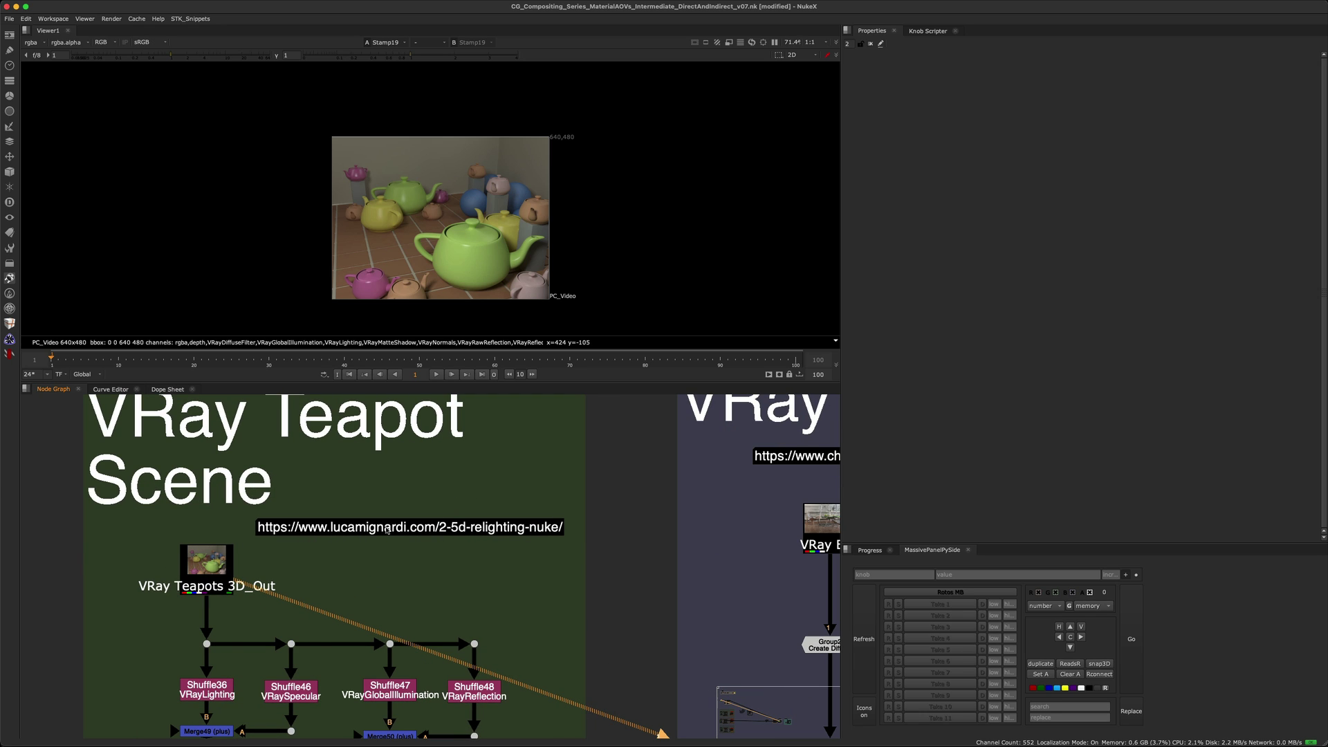
{"action": "middle_click_drag", "start_coordinate": [323, 547], "coordinate": [414, 446]}
{"action": "scroll", "coordinate": [297, 487], "scroll_direction": "up", "scroll_amount": 5}
{"action": "scroll", "coordinate": [411, 541], "scroll_direction": "down", "scroll_amount": 5}
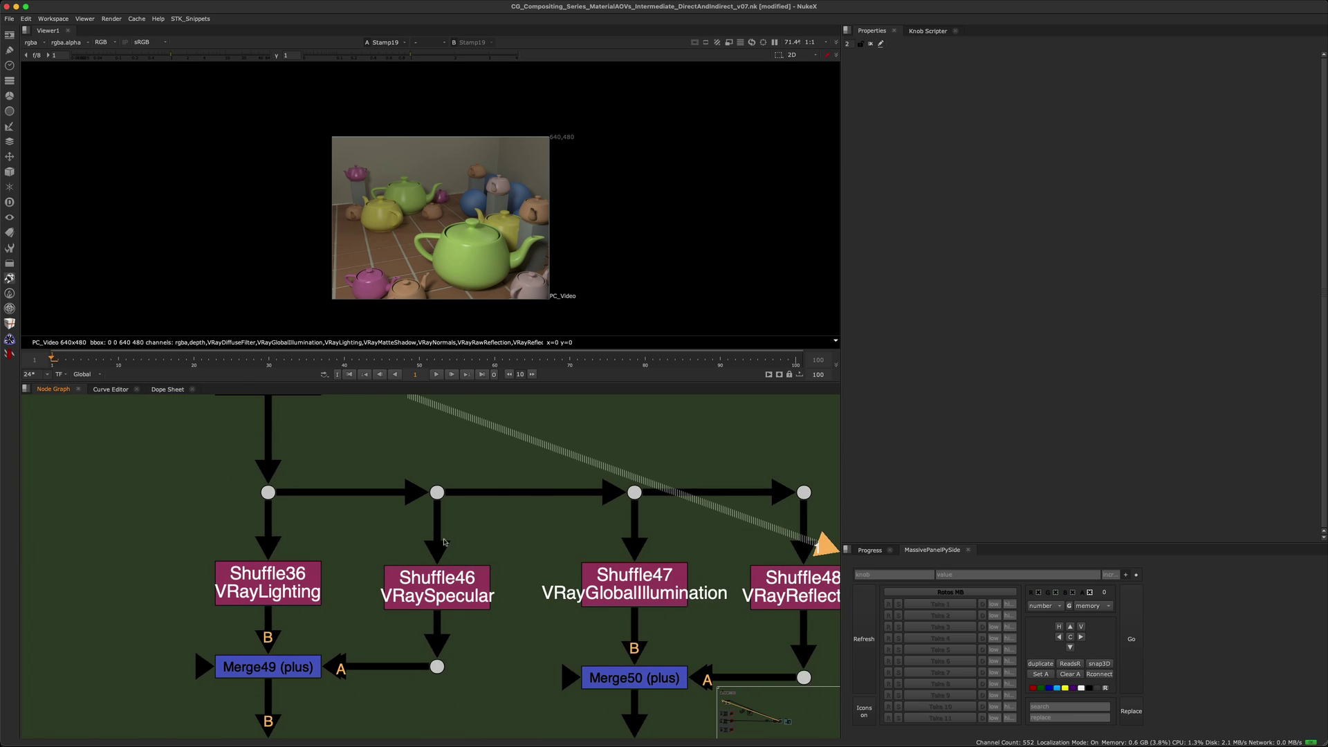
- View the teapot scene's VRayLighting, VRaySpecular, VRayGlobalIllumination and VRayReflection passes one after another
{"action": "scroll", "coordinate": [176, 597], "scroll_direction": "up", "scroll_amount": 2}
{"action": "left_click_drag", "start_coordinate": [148, 614], "coordinate": [267, 536]}
{"action": "key", "text": "1"}
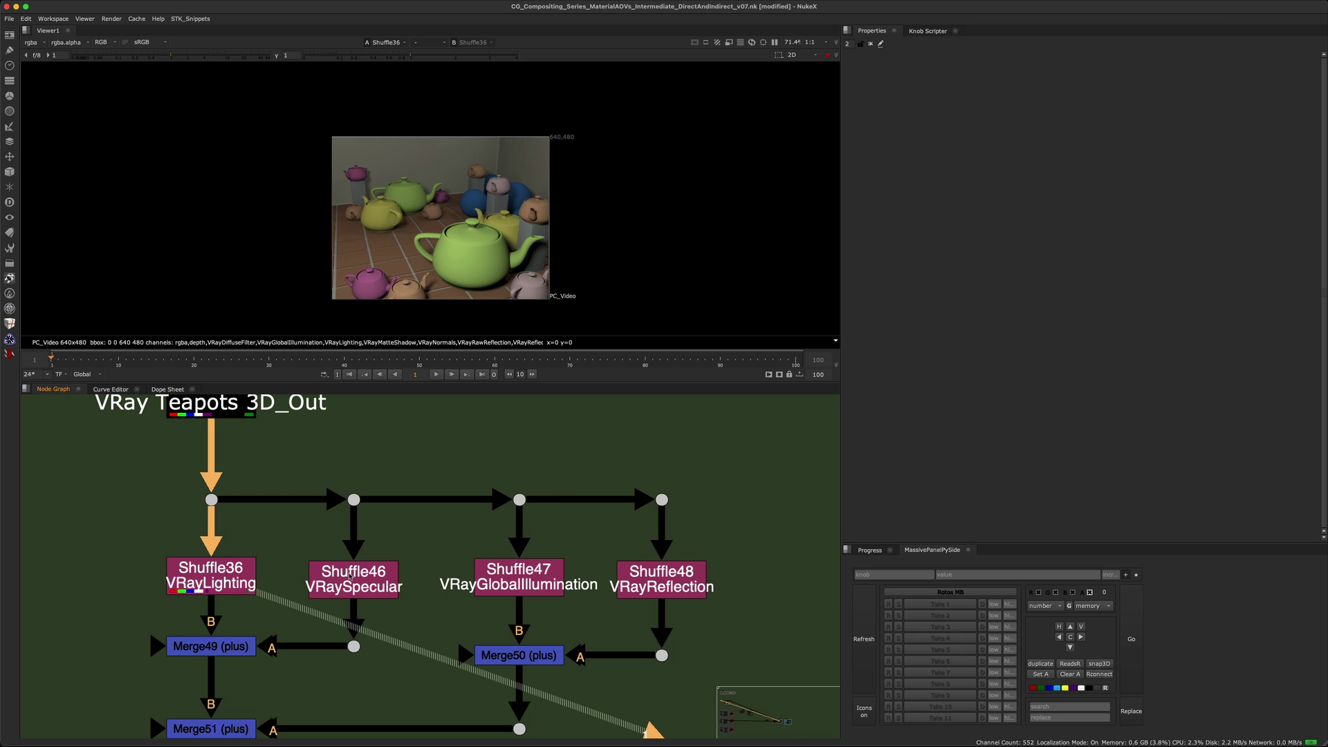
{"action": "left_click", "coordinate": [340, 591]}
{"action": "key", "text": "1"}
{"action": "scroll", "coordinate": [472, 201], "scroll_direction": "up", "scroll_amount": 3}
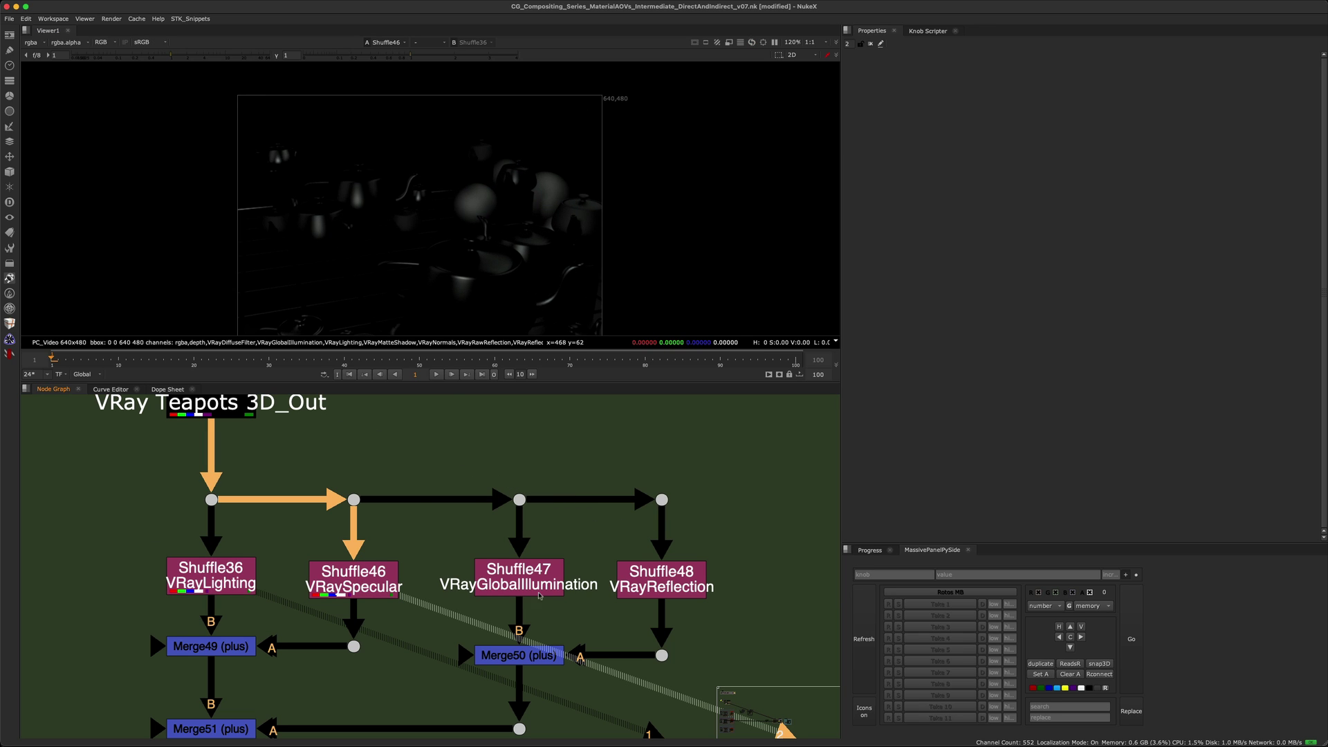
{"action": "left_click", "coordinate": [533, 578]}
{"action": "key", "text": "1"}
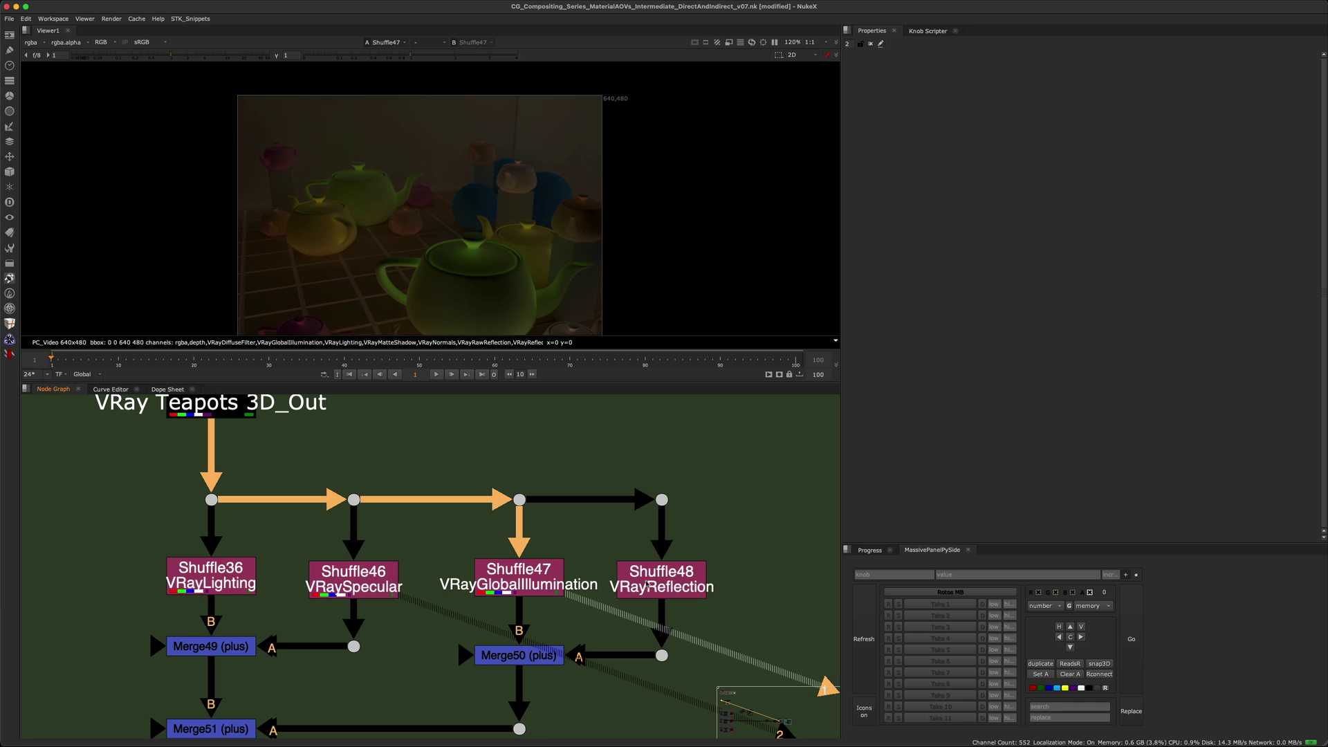
{"action": "left_click", "coordinate": [643, 581]}
{"action": "key", "text": "1"}
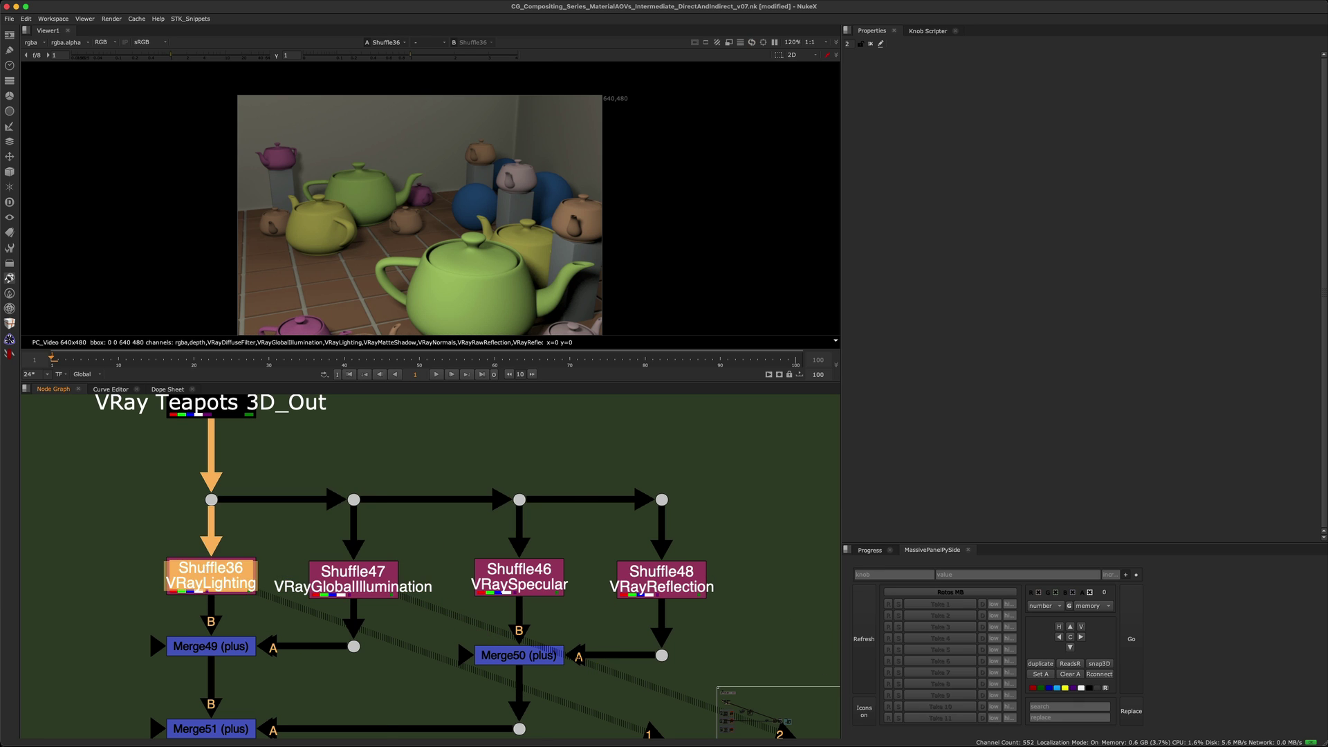
- Load the teapot scene's VRayLighting and VRayGlobalIllumination passes into two viewer inputs and compare them
{"action": "key", "text": "1"}
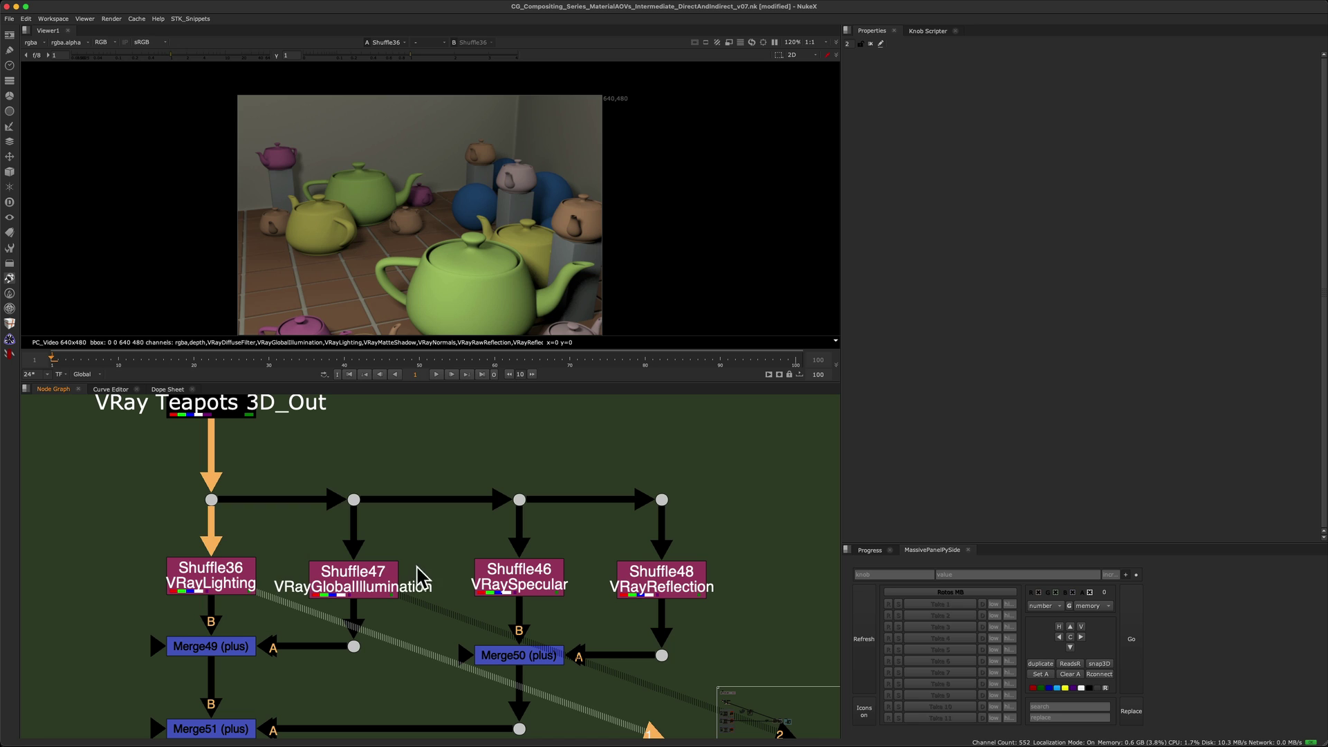
{"action": "left_click", "coordinate": [365, 569]}
{"action": "key", "text": "2"}
{"action": "key", "text": "1"}
{"action": "key", "text": "2"}
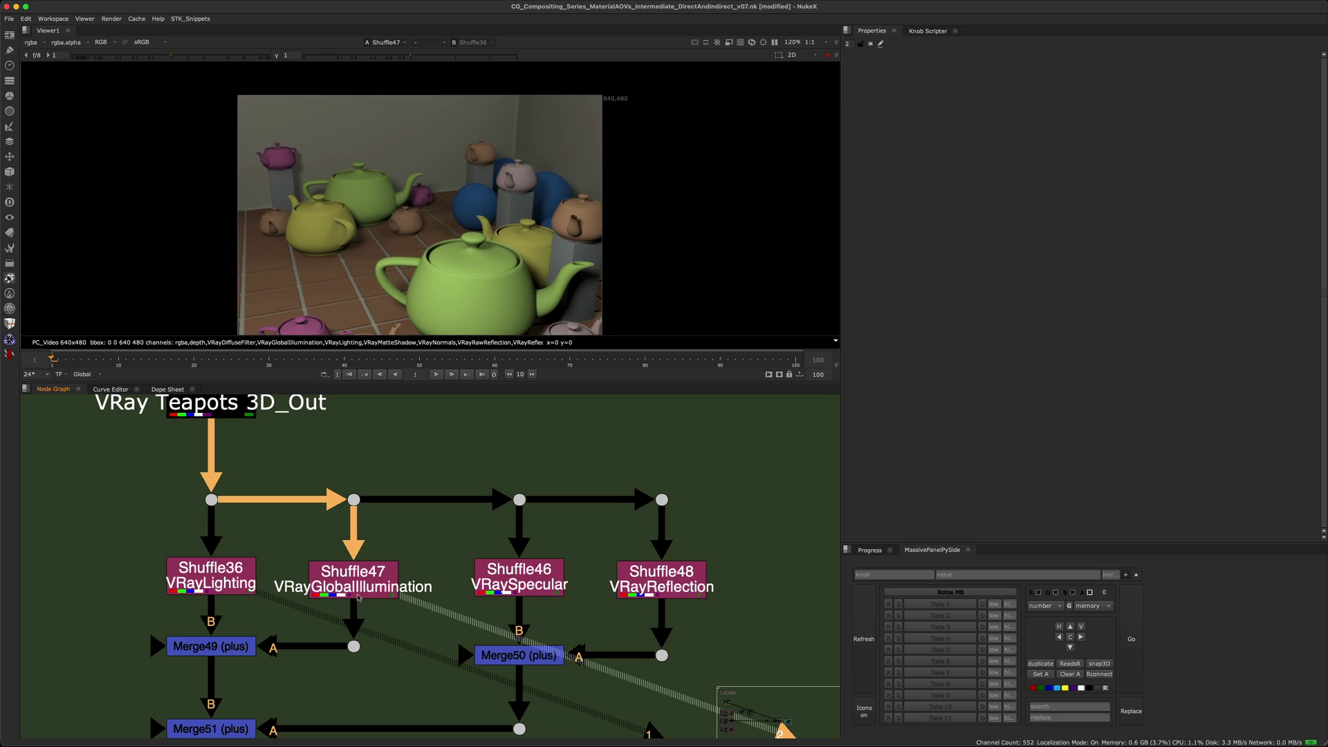
{"action": "key", "text": "1"}
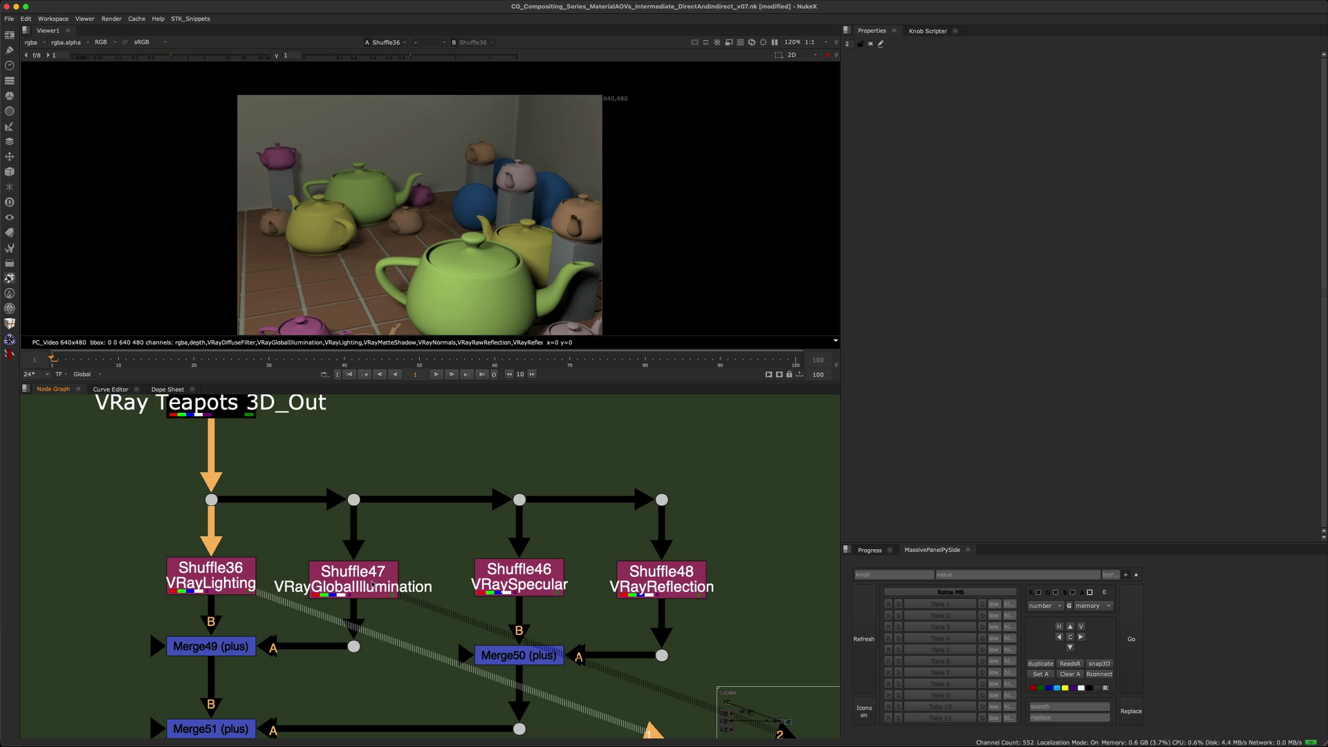
{"action": "key", "text": "2"}
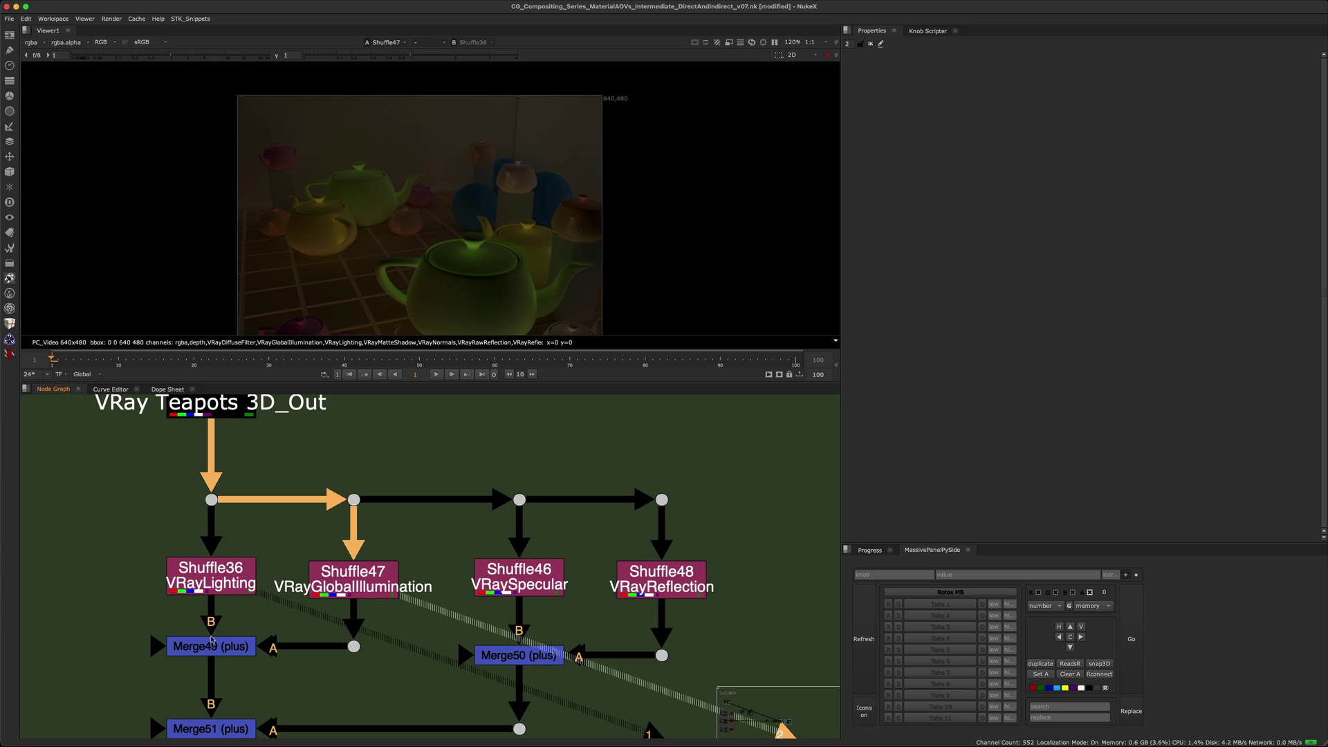
- View the merge of VRayLighting and VRayGlobalIllumination, toggling Merge49 off and on to compare the result
{"action": "left_click", "coordinate": [213, 647]}
{"action": "key", "text": "1"}
{"action": "key", "text": "d"}
{"action": "key", "text": "d"}
{"action": "key", "text": "d"}
{"action": "key", "text": "d"}
{"action": "key", "text": "d"}
{"action": "key", "text": "d"}
{"action": "key", "text": "d"}
{"action": "key", "text": "d"}
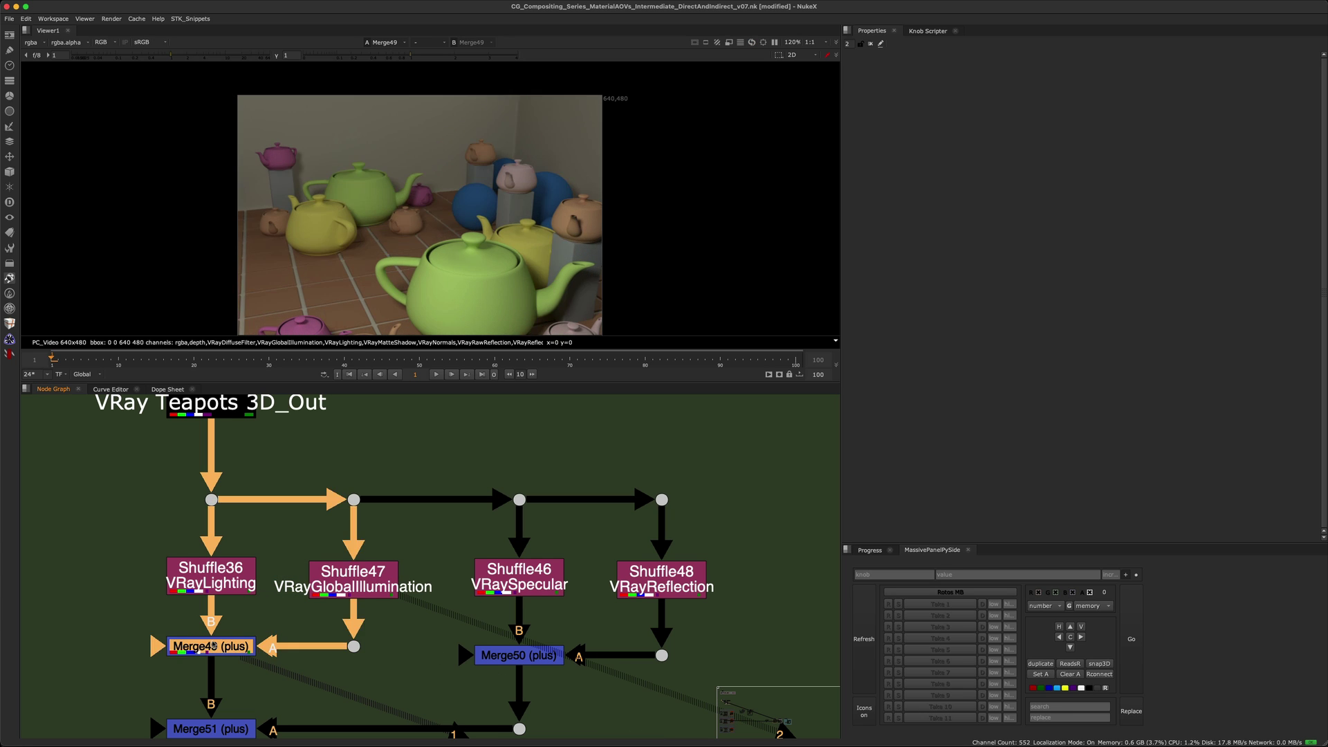
- View the VRaySpecular and VRayReflection passes, then their combination in Merge50, toggling that merge off and on
{"action": "middle_click_drag", "start_coordinate": [520, 591], "coordinate": [413, 582]}
{"action": "left_click", "coordinate": [433, 582]}
{"action": "key", "text": "1"}
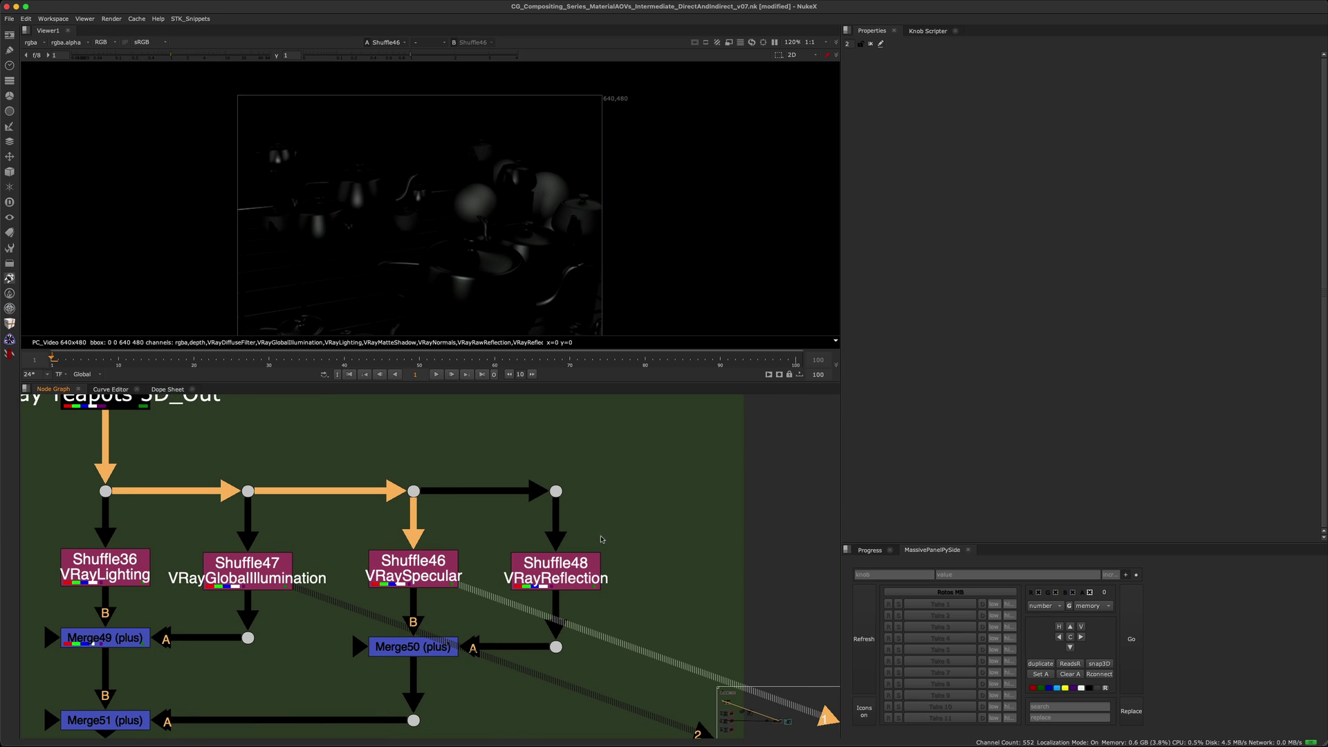
{"action": "left_click", "coordinate": [584, 564]}
{"action": "key", "text": "1"}
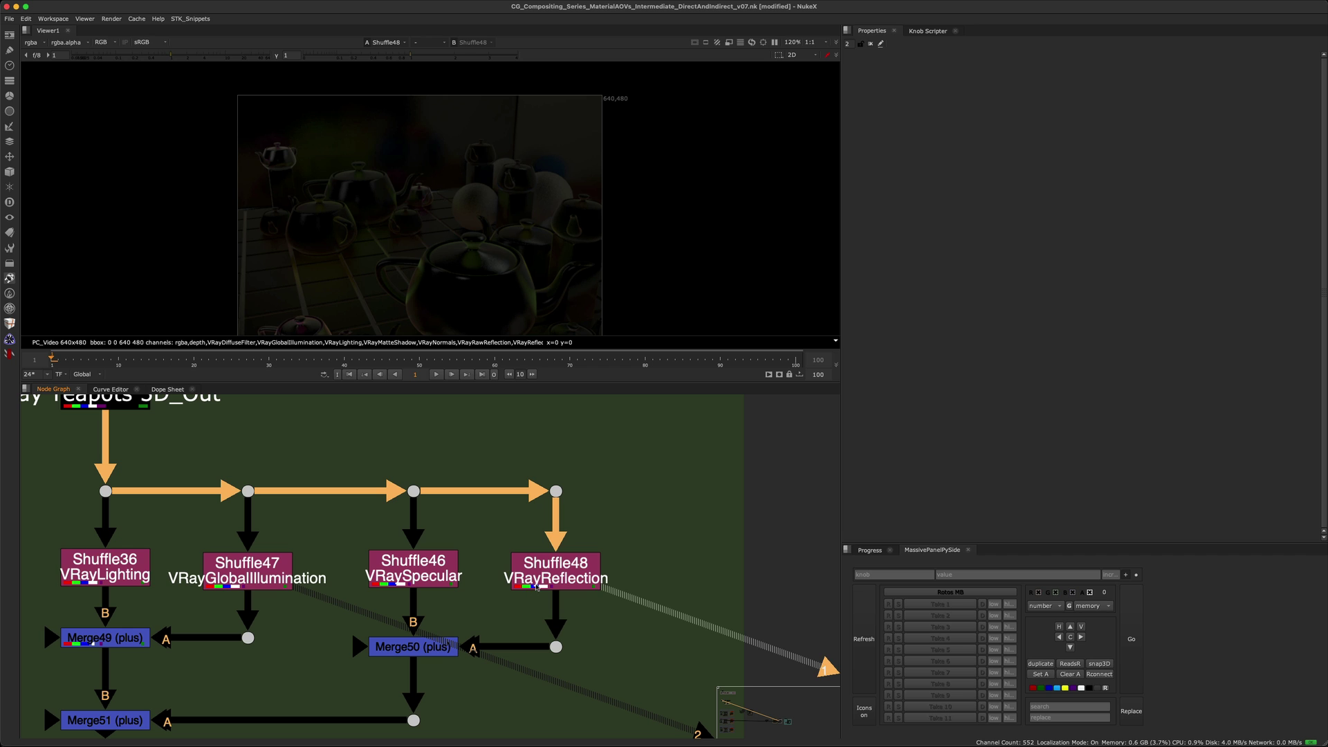
{"action": "left_click", "coordinate": [413, 646]}
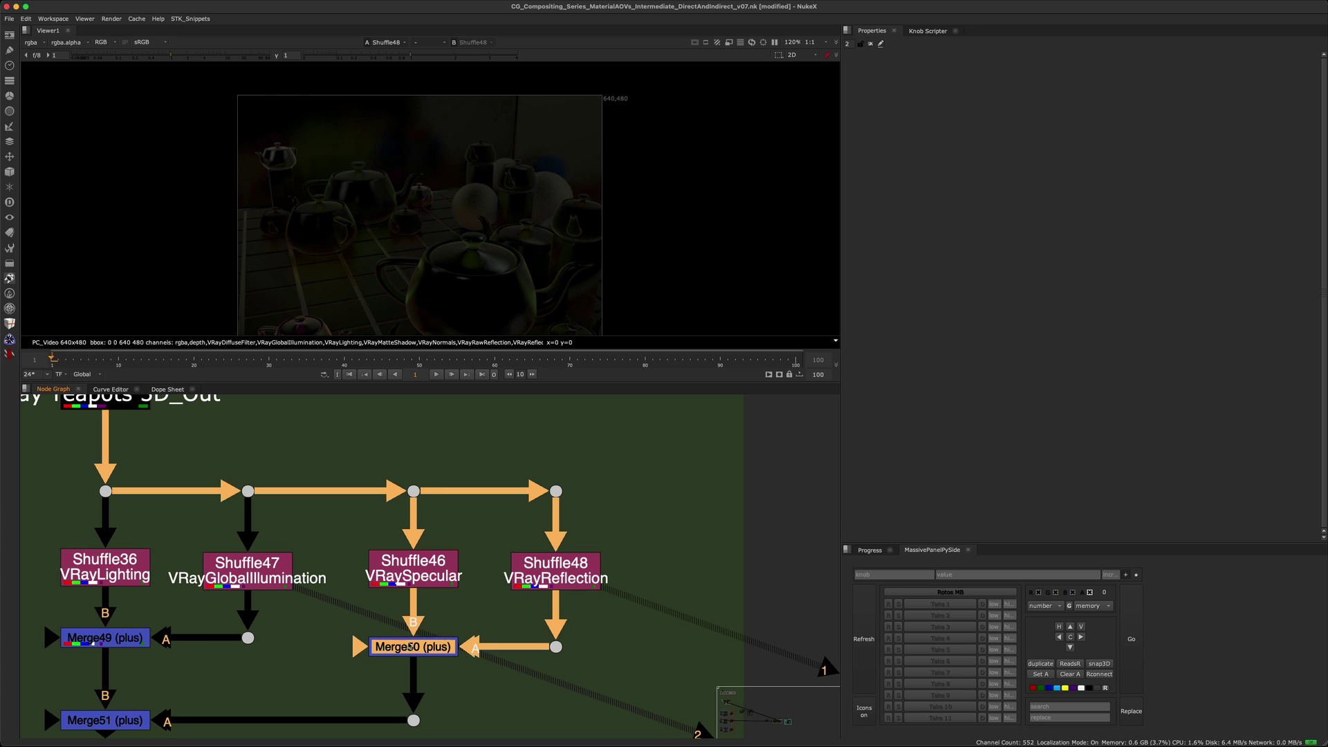
{"action": "key", "text": "1"}
{"action": "key", "text": "d"}
{"action": "key", "text": "d"}
- View the full teapot rebuild at Merge51 and toggle that merge off and on to compare it without the specular branch
{"action": "middle_click_drag", "start_coordinate": [282, 664], "coordinate": [418, 588]}
{"action": "left_click", "coordinate": [286, 642]}
{"action": "key", "text": "1"}
{"action": "left_click", "coordinate": [202, 694]}
{"action": "left_click_drag", "start_coordinate": [418, 588], "coordinate": [97, 692]}
{"action": "key", "text": "d"}
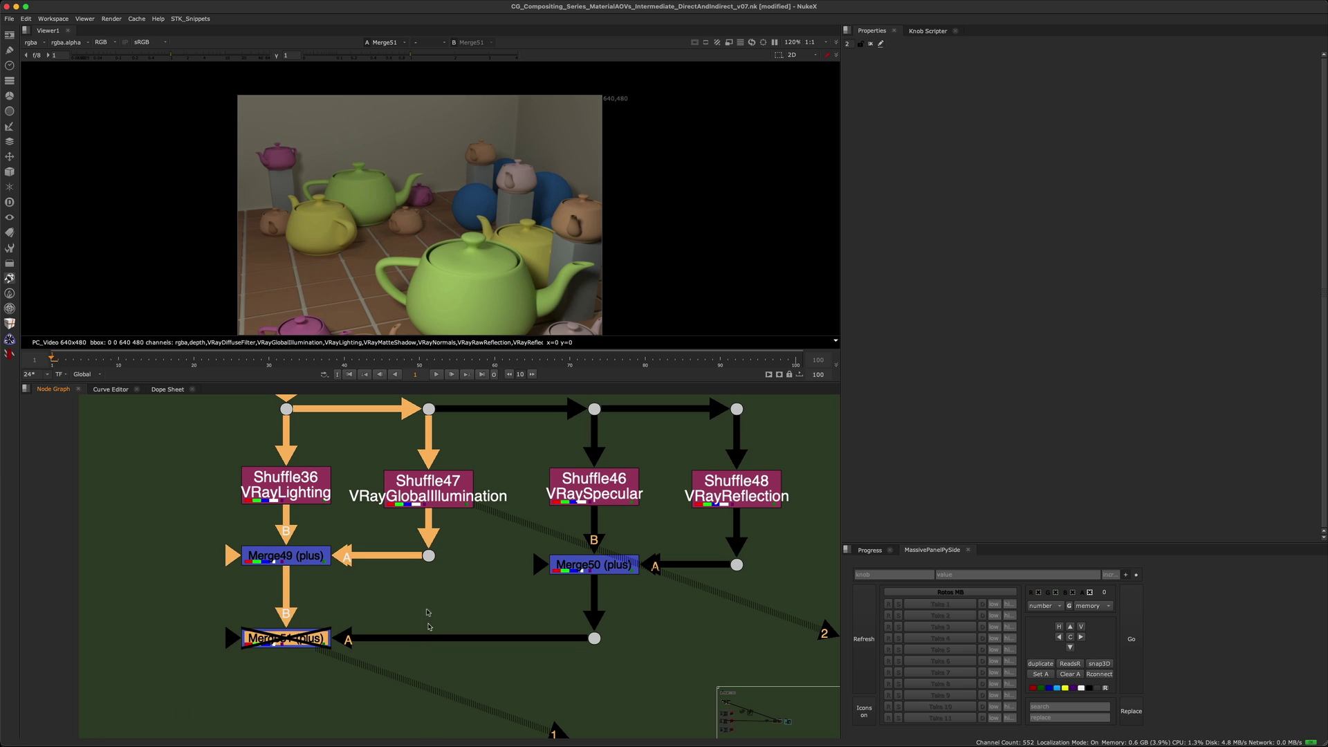
{"action": "left_click_drag", "start_coordinate": [173, 609], "coordinate": [819, 593]}
{"action": "left_click_drag", "start_coordinate": [189, 568], "coordinate": [387, 664]}
{"action": "key", "text": "d"}
{"action": "scroll", "coordinate": [368, 595], "scroll_direction": "down", "scroll_amount": 4}
{"action": "middle_click_drag", "start_coordinate": [368, 596], "coordinate": [289, 638]}
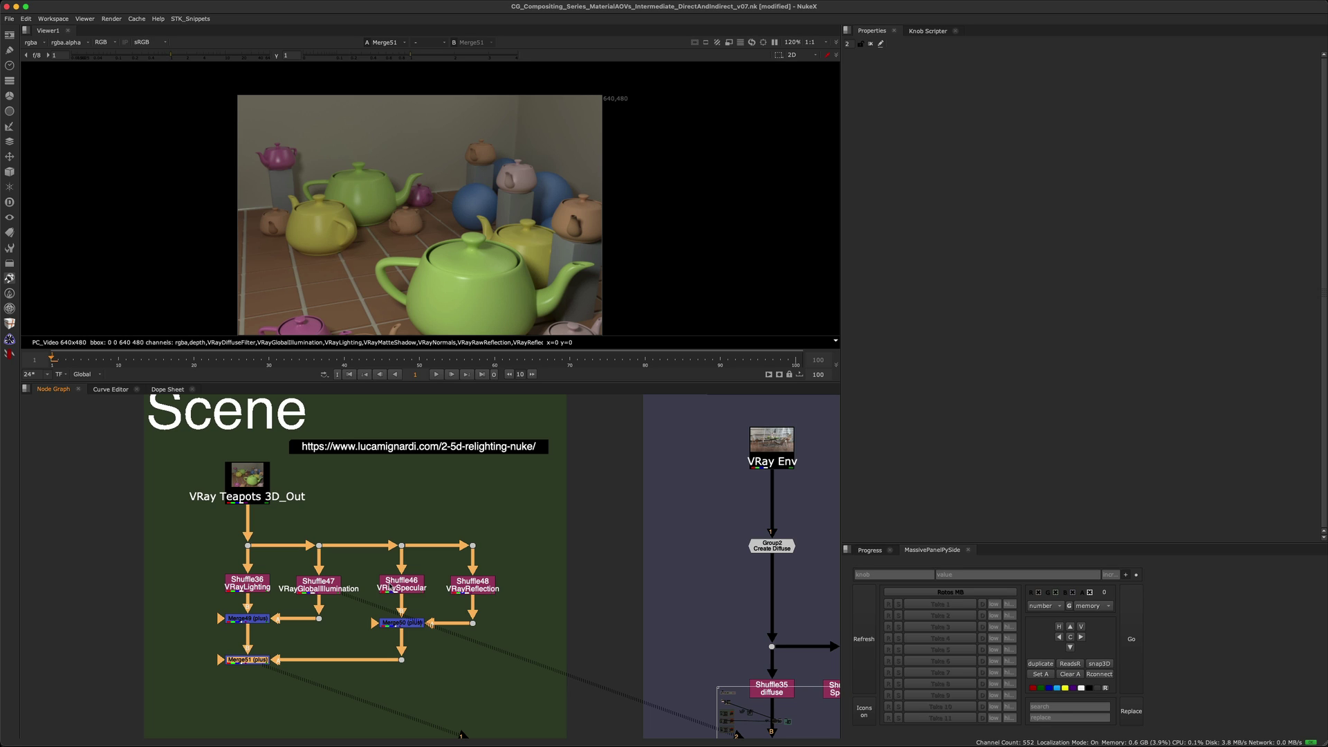
- Move to the VRay Room Example and view the VRay Env source render
{"action": "scroll", "coordinate": [484, 484], "scroll_direction": "down", "scroll_amount": 3}
{"action": "middle_click_drag", "start_coordinate": [599, 510], "coordinate": [305, 549]}
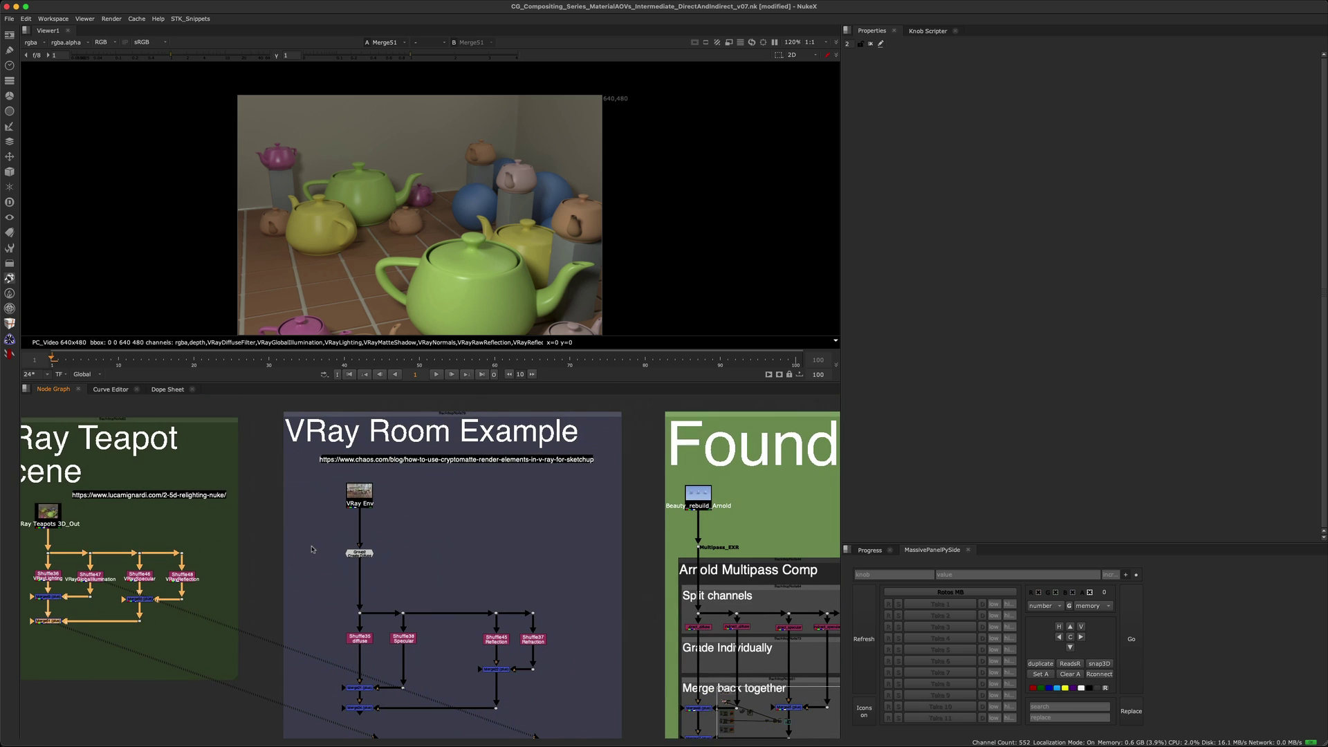
{"action": "scroll", "coordinate": [368, 516], "scroll_direction": "up", "scroll_amount": 4}
{"action": "left_click", "coordinate": [339, 488]}
{"action": "key", "text": "1"}
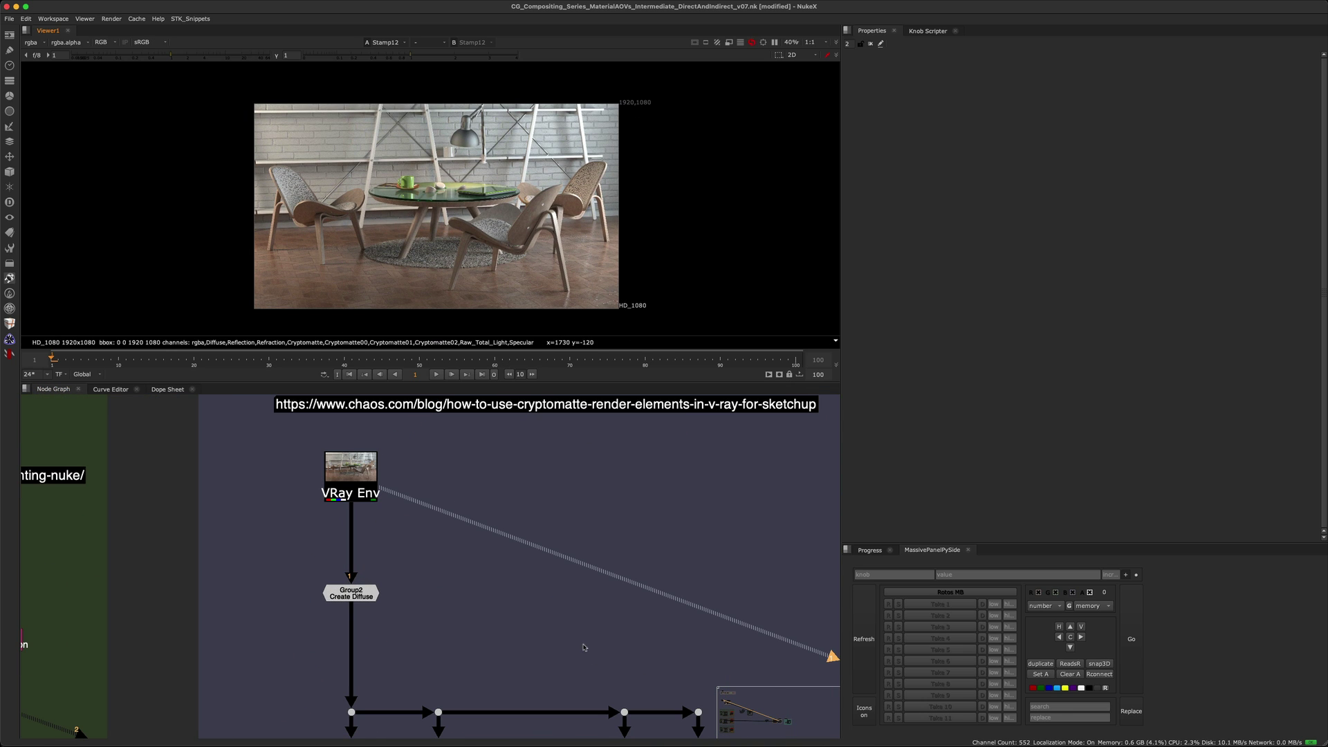
- View the room example's diffuse, Specular and Reflection passes, keeping Specular available for comparison
{"action": "scroll", "coordinate": [473, 494], "scroll_direction": "down", "scroll_amount": 3}
{"action": "scroll", "coordinate": [427, 546], "scroll_direction": "up", "scroll_amount": 4}
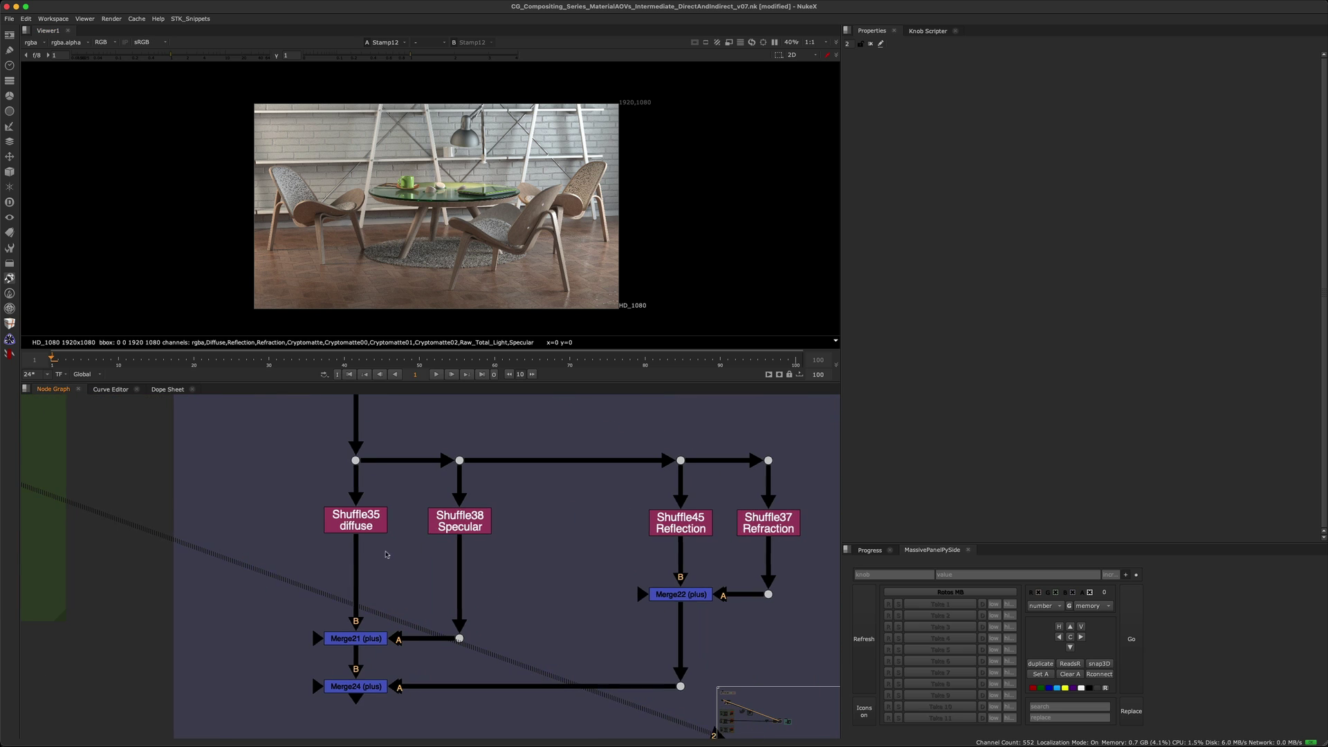
{"action": "middle_click_drag", "start_coordinate": [419, 540], "coordinate": [353, 561]}
{"action": "scroll", "coordinate": [346, 557], "scroll_direction": "up", "scroll_amount": 3}
{"action": "left_click", "coordinate": [249, 528]}
{"action": "key", "text": "1"}
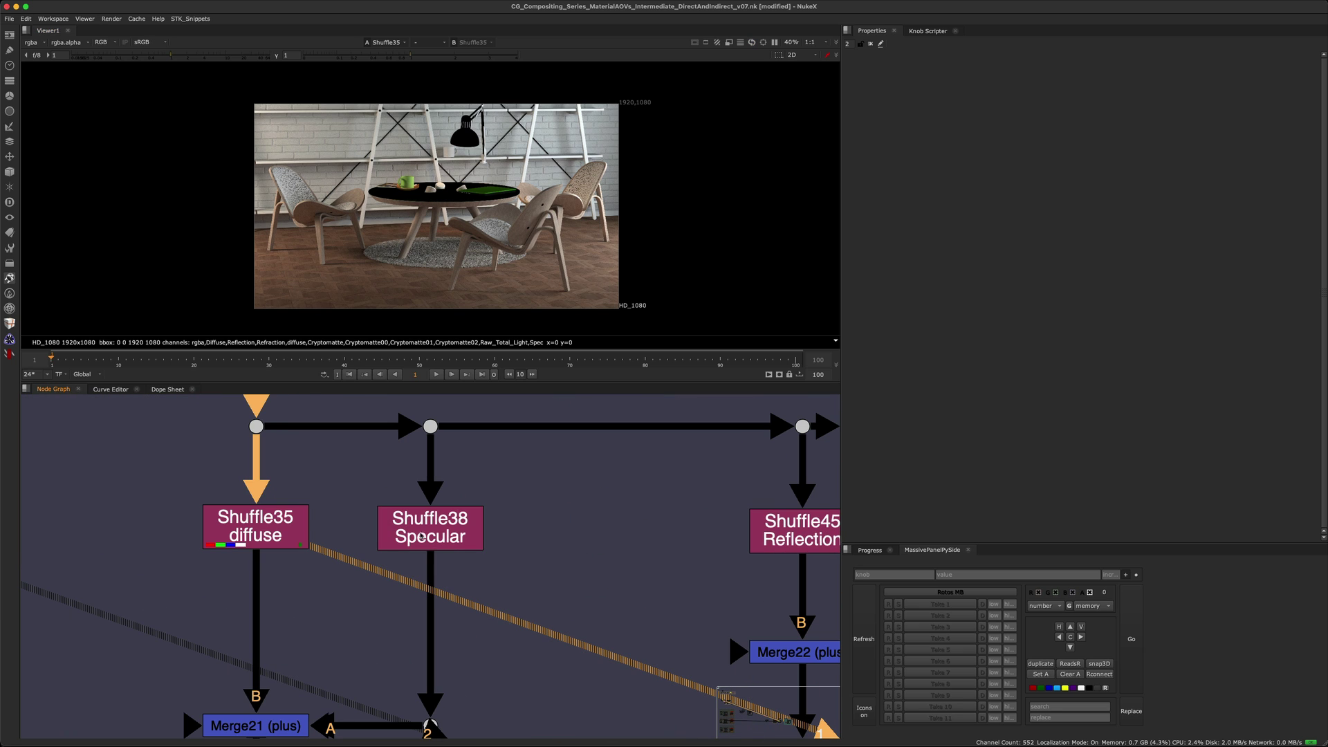
{"action": "left_click", "coordinate": [438, 531]}
{"action": "key", "text": "1"}
{"action": "key", "text": "2"}
{"action": "middle_click_drag", "start_coordinate": [648, 553], "coordinate": [426, 556]}
{"action": "left_click", "coordinate": [529, 539]}
{"action": "key", "text": "1"}
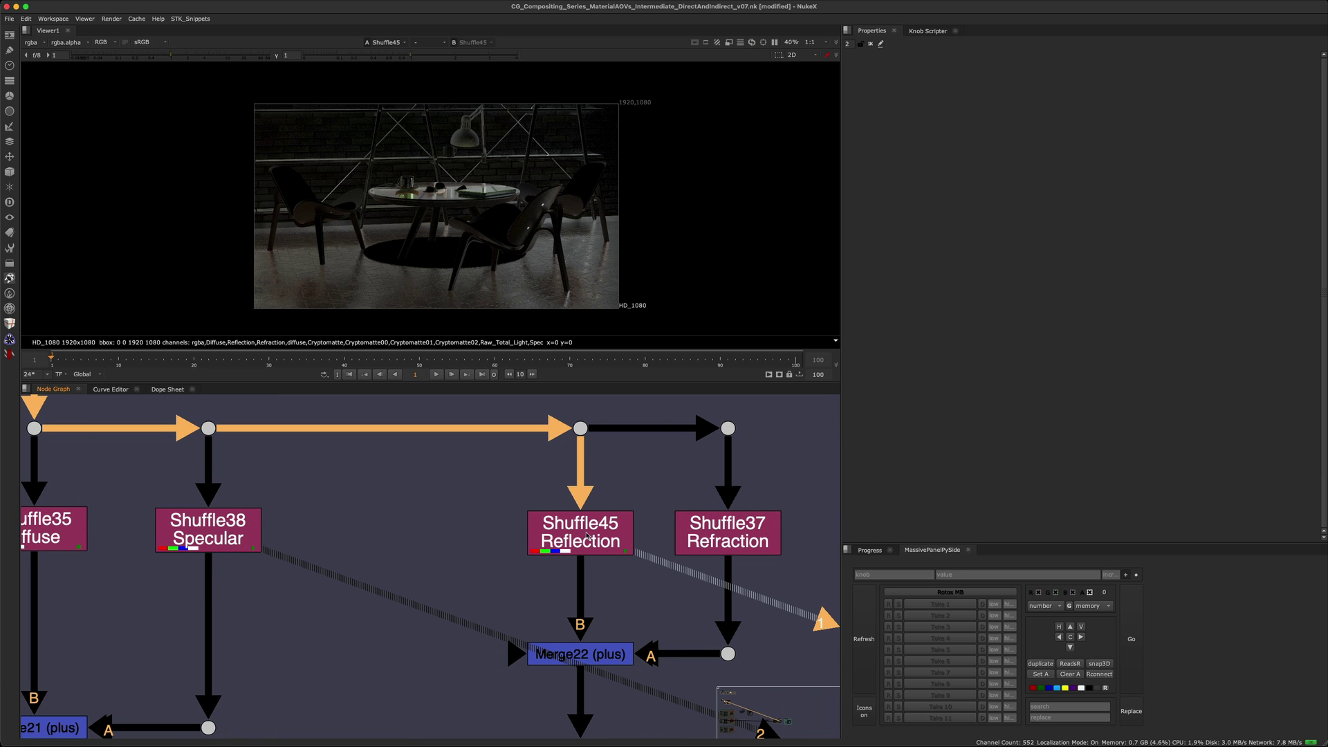
- Return to the room's diffuse pass and examine the chairs, rug and floor up close
{"action": "middle_click_drag", "start_coordinate": [326, 536], "coordinate": [551, 518]}
{"action": "left_click", "coordinate": [258, 511]}
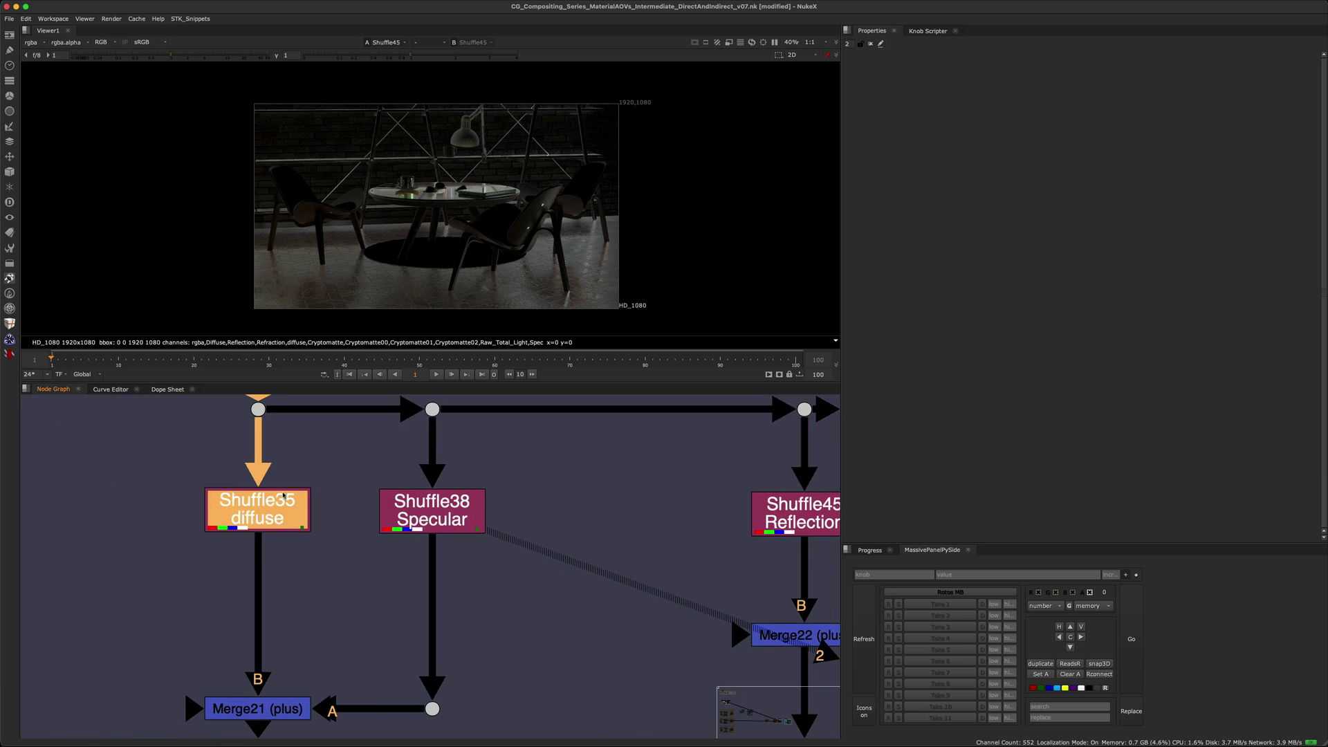
{"action": "key", "text": "1"}
{"action": "key", "text": "f"}
{"action": "scroll", "coordinate": [451, 220], "scroll_direction": "up", "scroll_amount": 8}
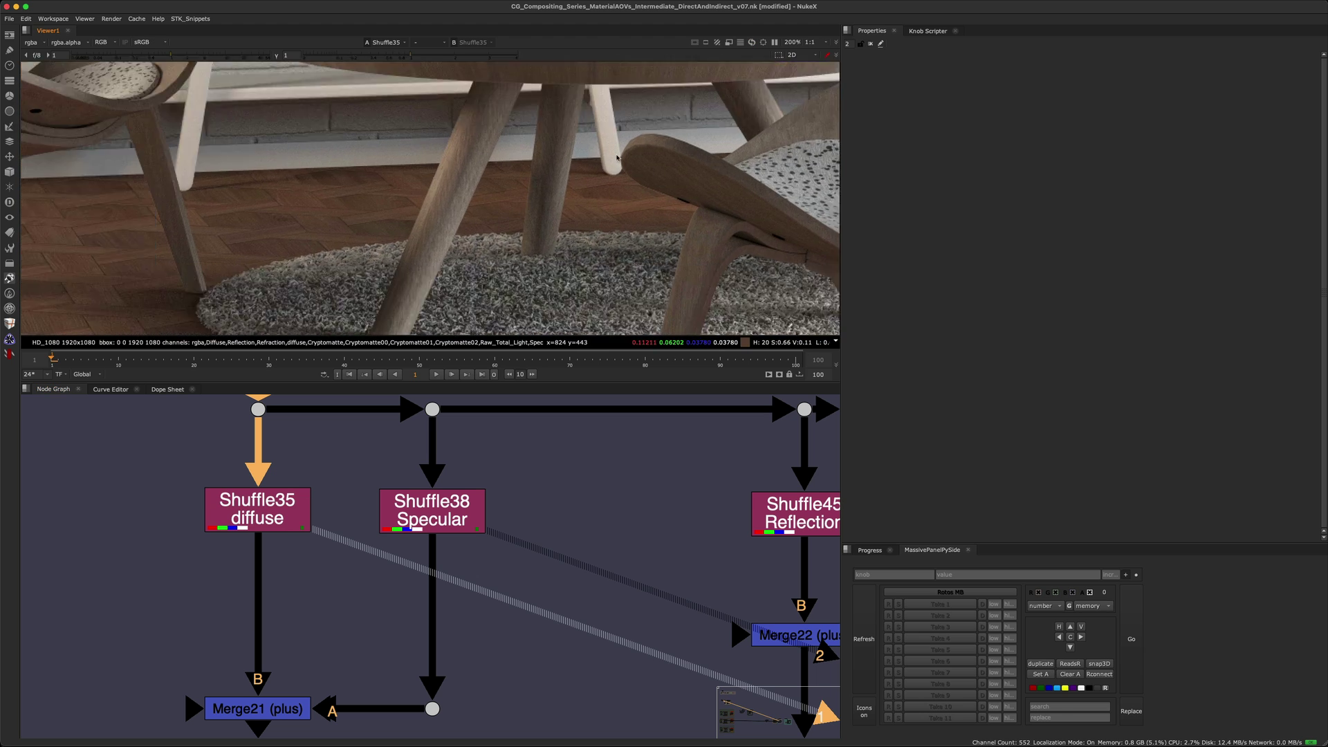
{"action": "scroll", "coordinate": [383, 204], "scroll_direction": "up", "scroll_amount": 2}
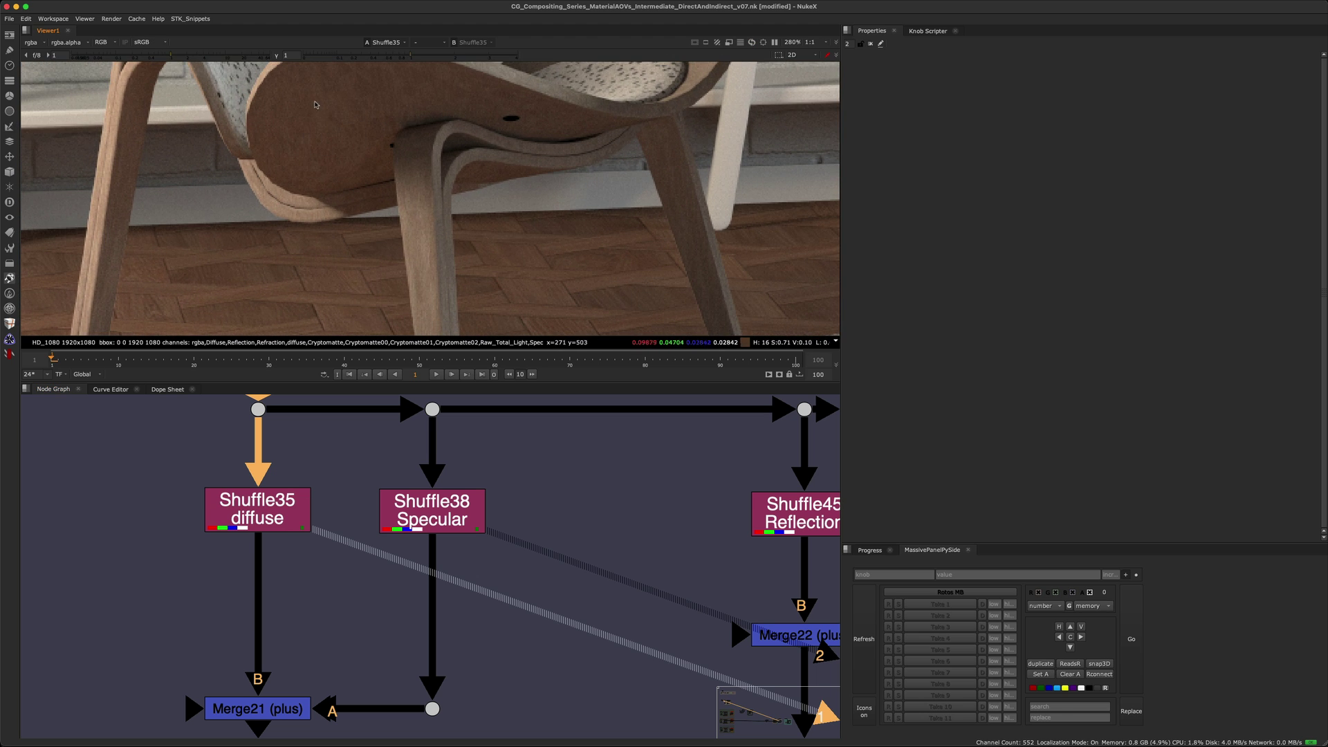
{"action": "scroll", "coordinate": [427, 186], "scroll_direction": "down", "scroll_amount": 3}
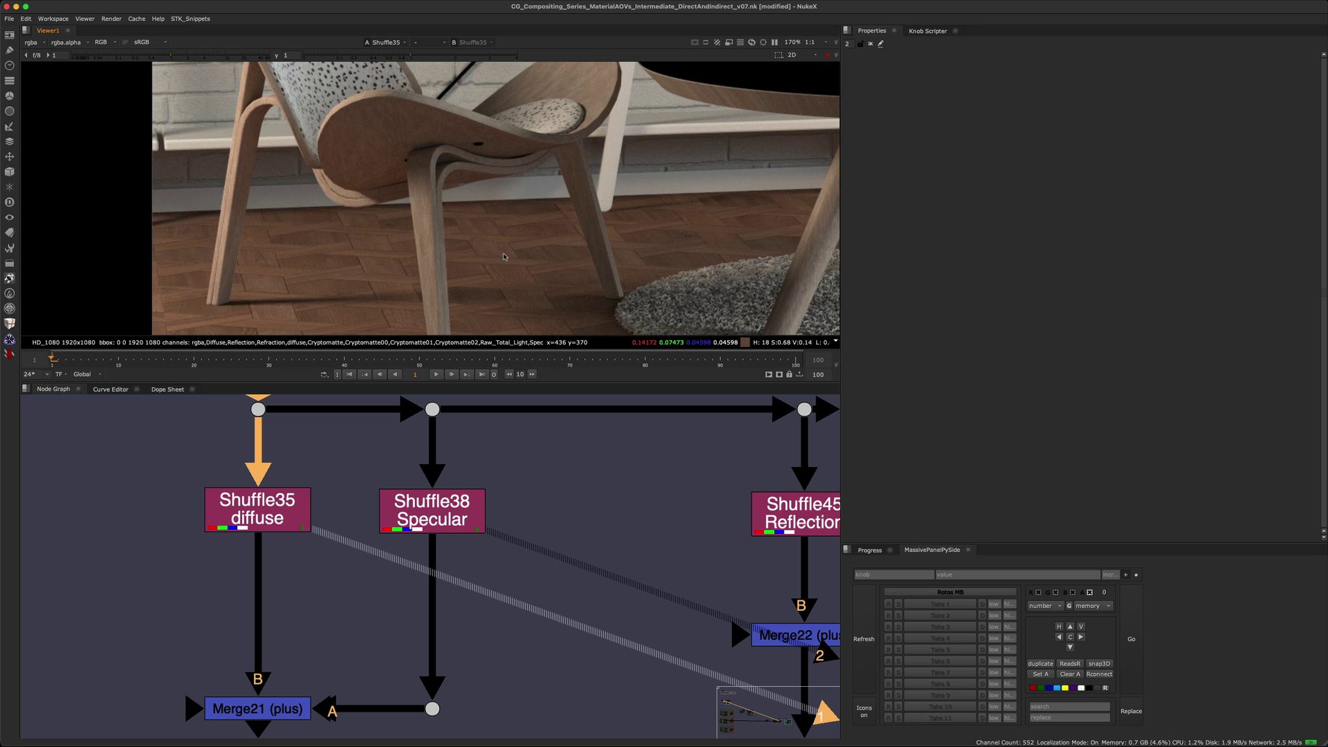
- Go back to the VRay Teapot Scene and view its VRayLighting pass
{"action": "scroll", "coordinate": [358, 519], "scroll_direction": "down", "scroll_amount": 5}
{"action": "middle_click_drag", "start_coordinate": [358, 519], "coordinate": [684, 564]}
{"action": "scroll", "coordinate": [263, 499], "scroll_direction": "up", "scroll_amount": 6}
{"action": "left_click", "coordinate": [191, 449]}
{"action": "key", "text": "1"}
{"action": "left_click", "coordinate": [203, 452]}
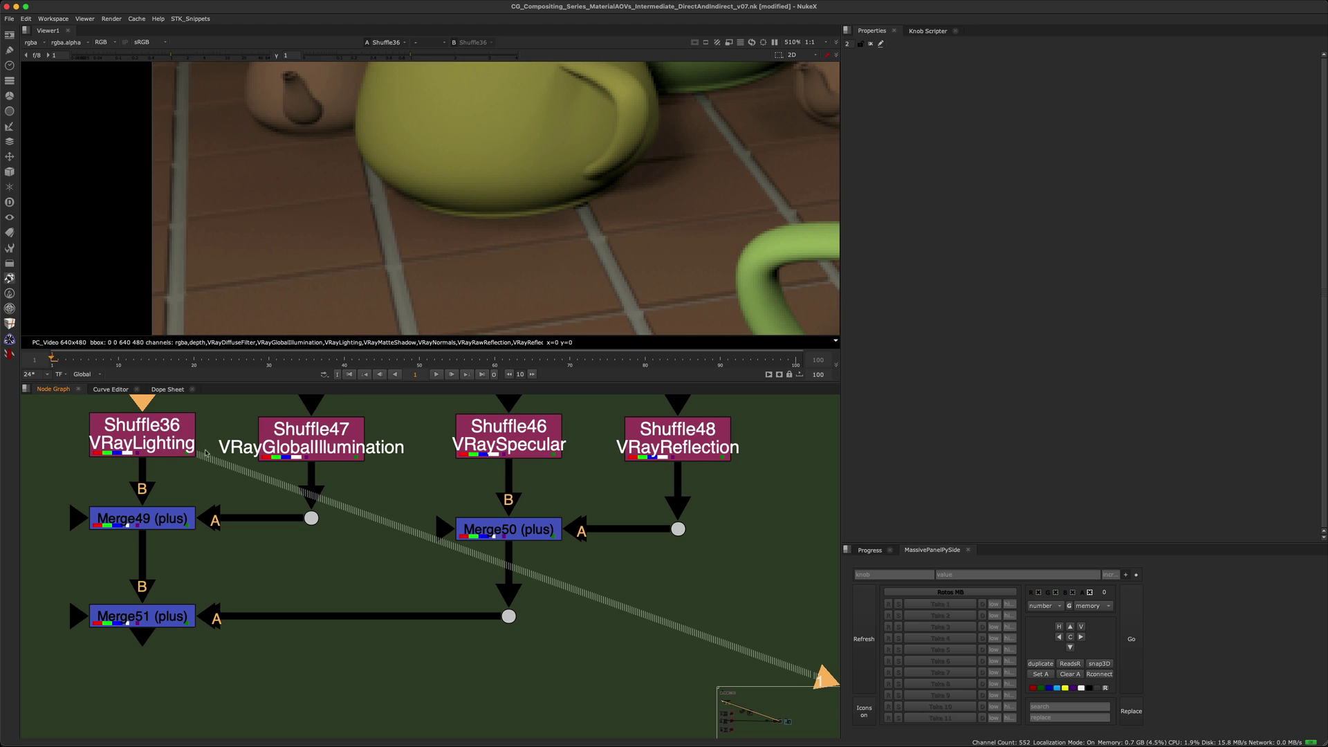
- Load VRayGlobalIllumination as the second viewer input and compare it with VRayLighting over the whole teapot image
{"action": "middle_click_drag", "start_coordinate": [203, 453], "coordinate": [232, 516]}
{"action": "left_click", "coordinate": [322, 505]}
{"action": "key", "text": "2"}
{"action": "left_click", "coordinate": [416, 457]}
{"action": "key", "text": "1"}
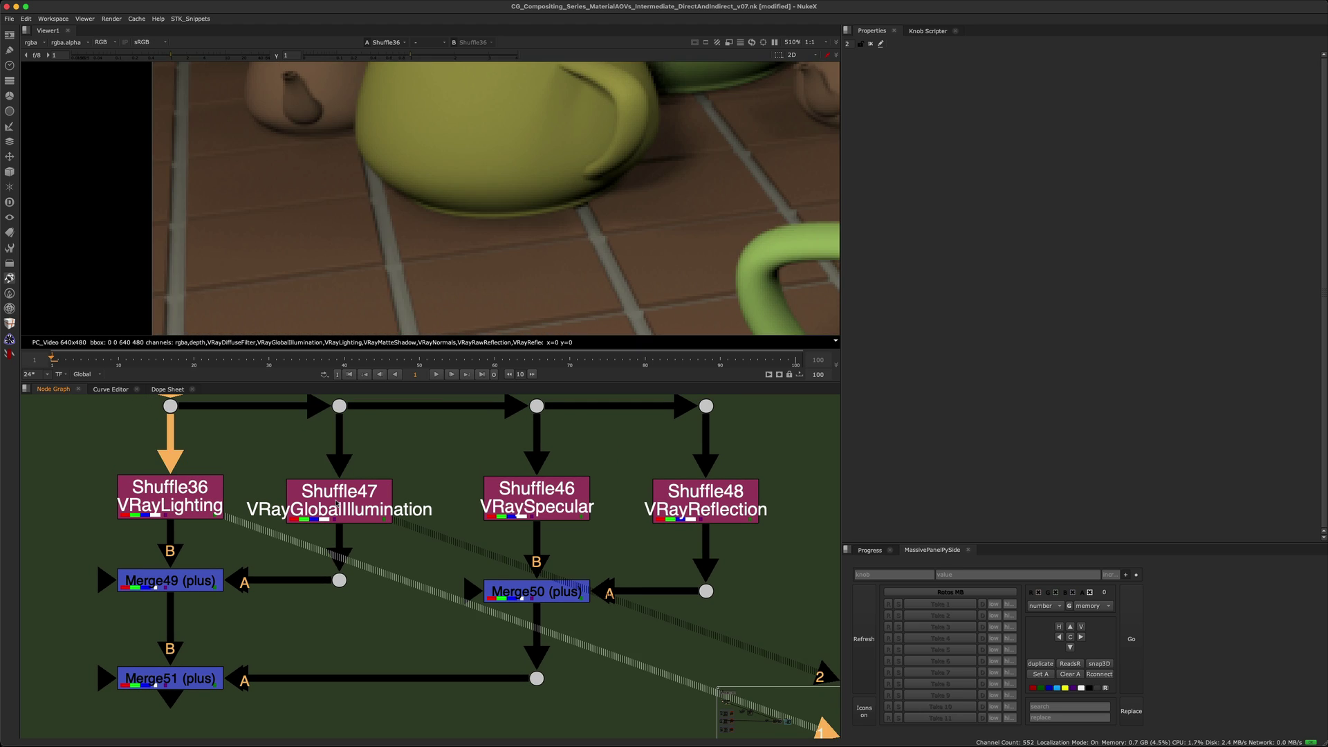
{"action": "key", "text": "2"}
{"action": "scroll", "coordinate": [514, 173], "scroll_direction": "down", "scroll_amount": 5}
{"action": "scroll", "coordinate": [514, 174], "scroll_direction": "down", "scroll_amount": 3}
{"action": "key", "text": "1"}
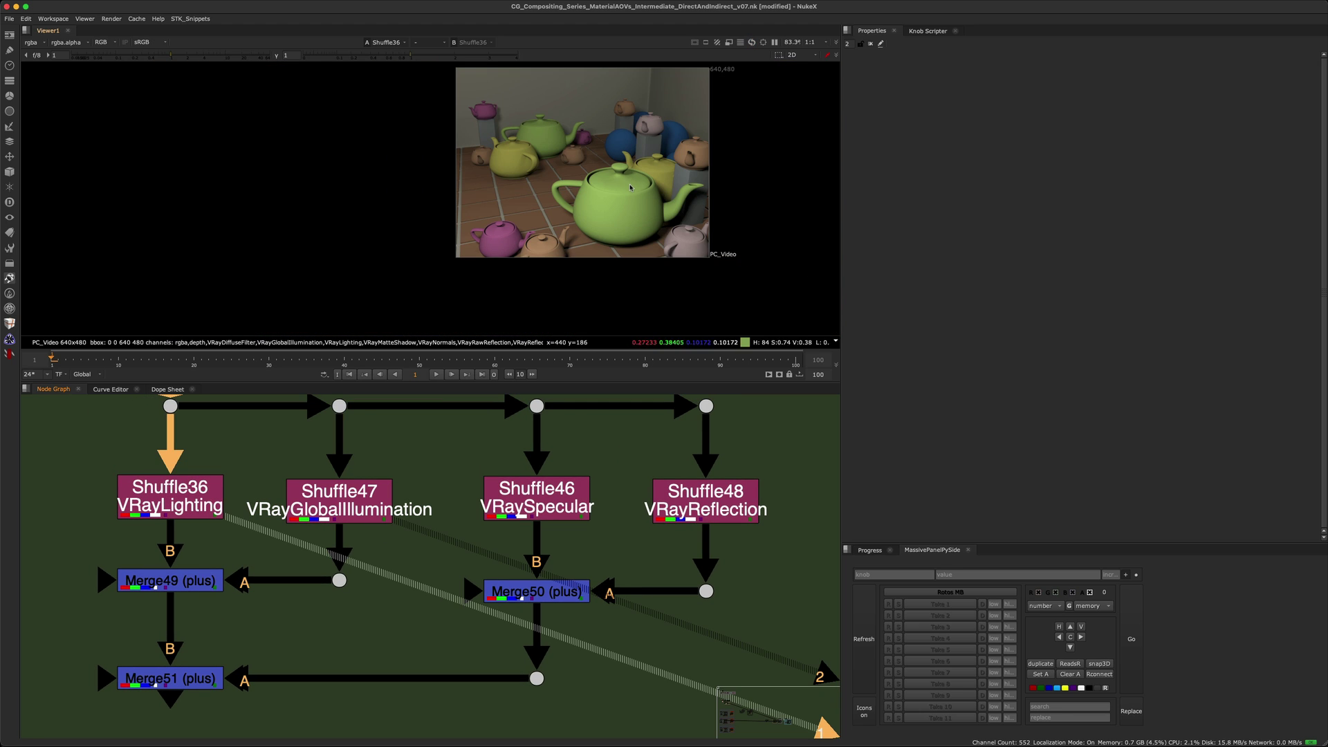
- Return to the VRay Room Example and view its diffuse pass again
{"action": "scroll", "coordinate": [416, 472], "scroll_direction": "down", "scroll_amount": 5}
{"action": "middle_click_drag", "start_coordinate": [830, 474], "coordinate": [442, 453]}
{"action": "scroll", "coordinate": [575, 512], "scroll_direction": "up", "scroll_amount": 5}
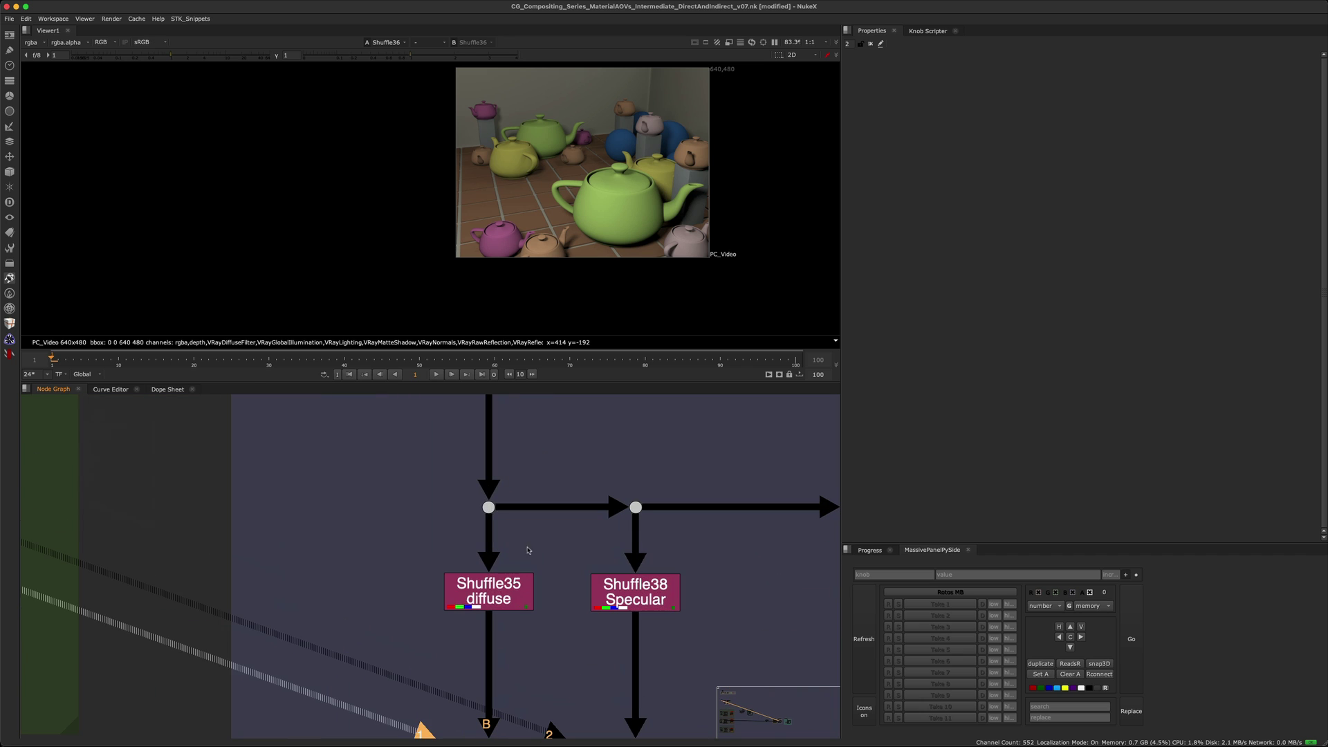
{"action": "left_click", "coordinate": [516, 585]}
{"action": "key", "text": "1"}
{"action": "left_click", "coordinate": [541, 561]}
{"action": "scroll", "coordinate": [462, 216], "scroll_direction": "up", "scroll_amount": 3}
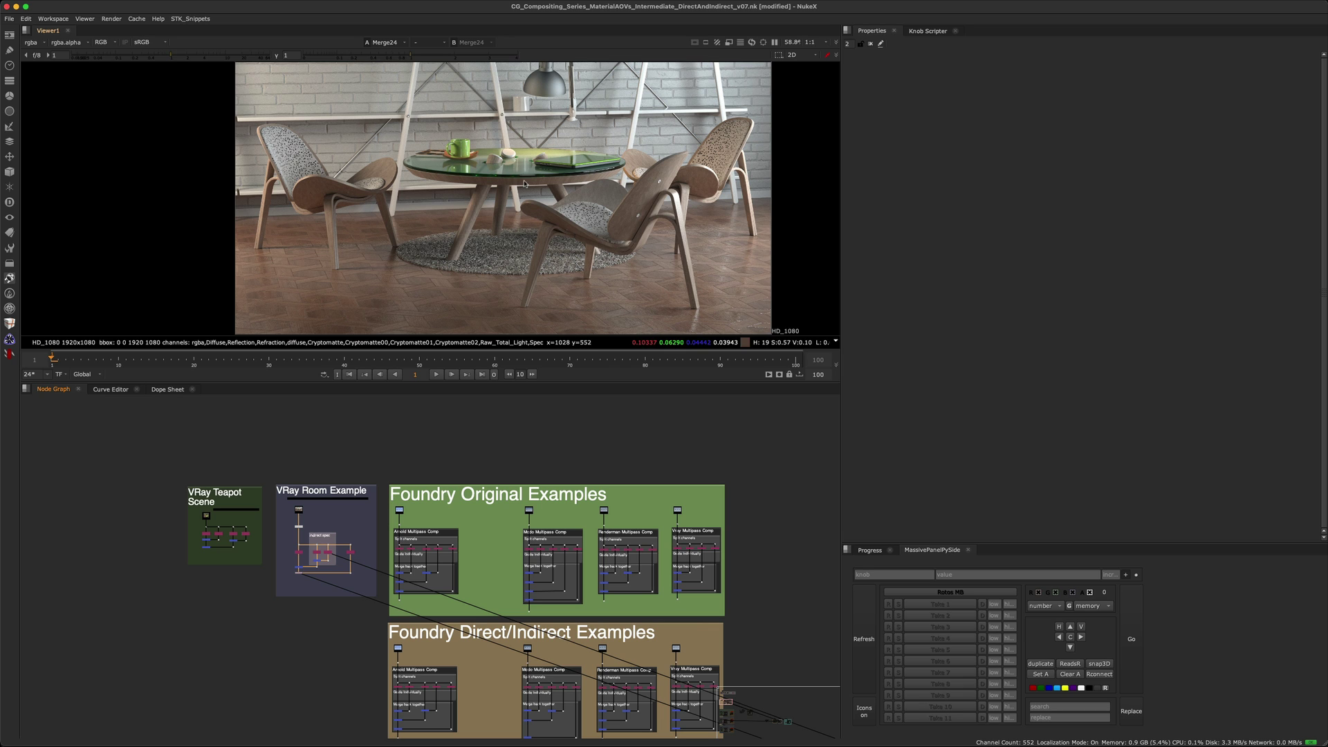
- Review the room example's indirect spec grouping, then view the Ways to Group slide showing Diffuse plus Specular
{"action": "scroll", "coordinate": [304, 538], "scroll_direction": "up", "scroll_amount": 5}
{"action": "scroll", "coordinate": [316, 553], "scroll_direction": "up", "scroll_amount": 1}
{"action": "middle_click_drag", "start_coordinate": [316, 554], "coordinate": [429, 547]}
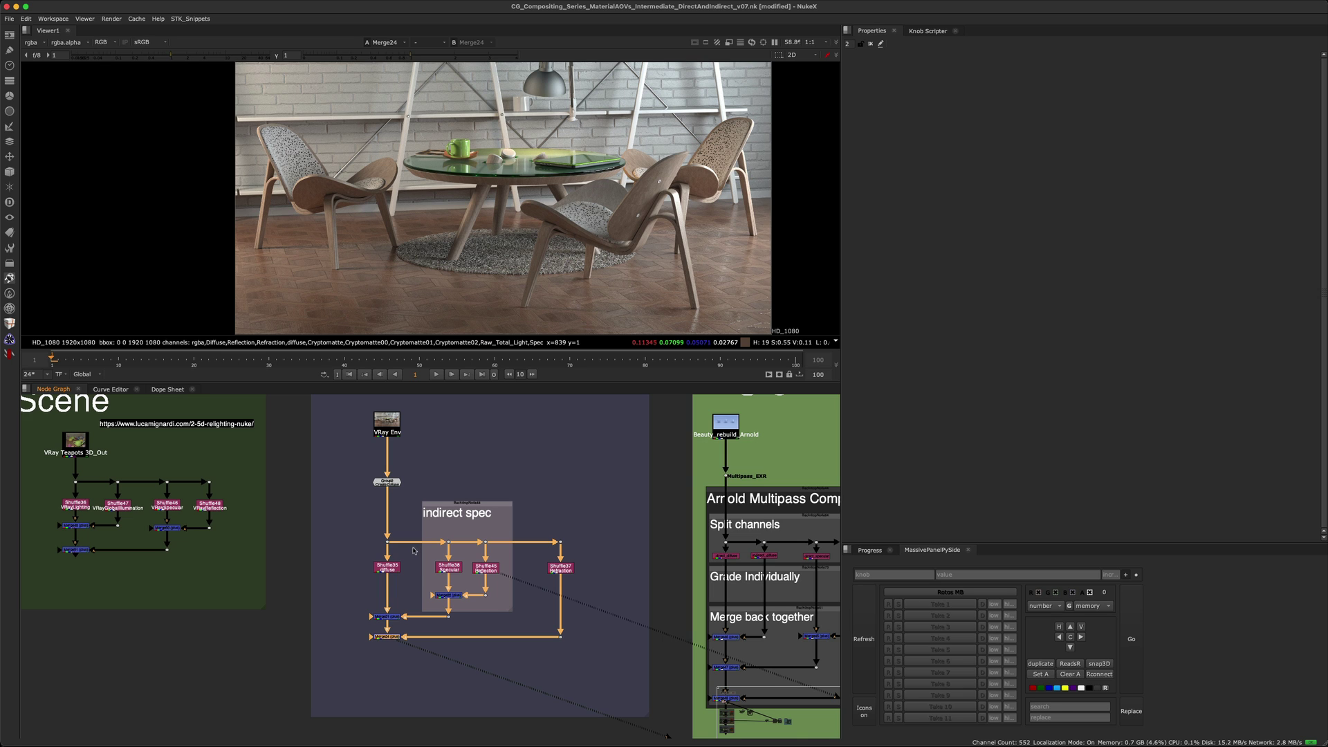
{"action": "scroll", "coordinate": [419, 565], "scroll_direction": "down", "scroll_amount": 10}
{"action": "scroll", "coordinate": [496, 533], "scroll_direction": "up", "scroll_amount": 12}
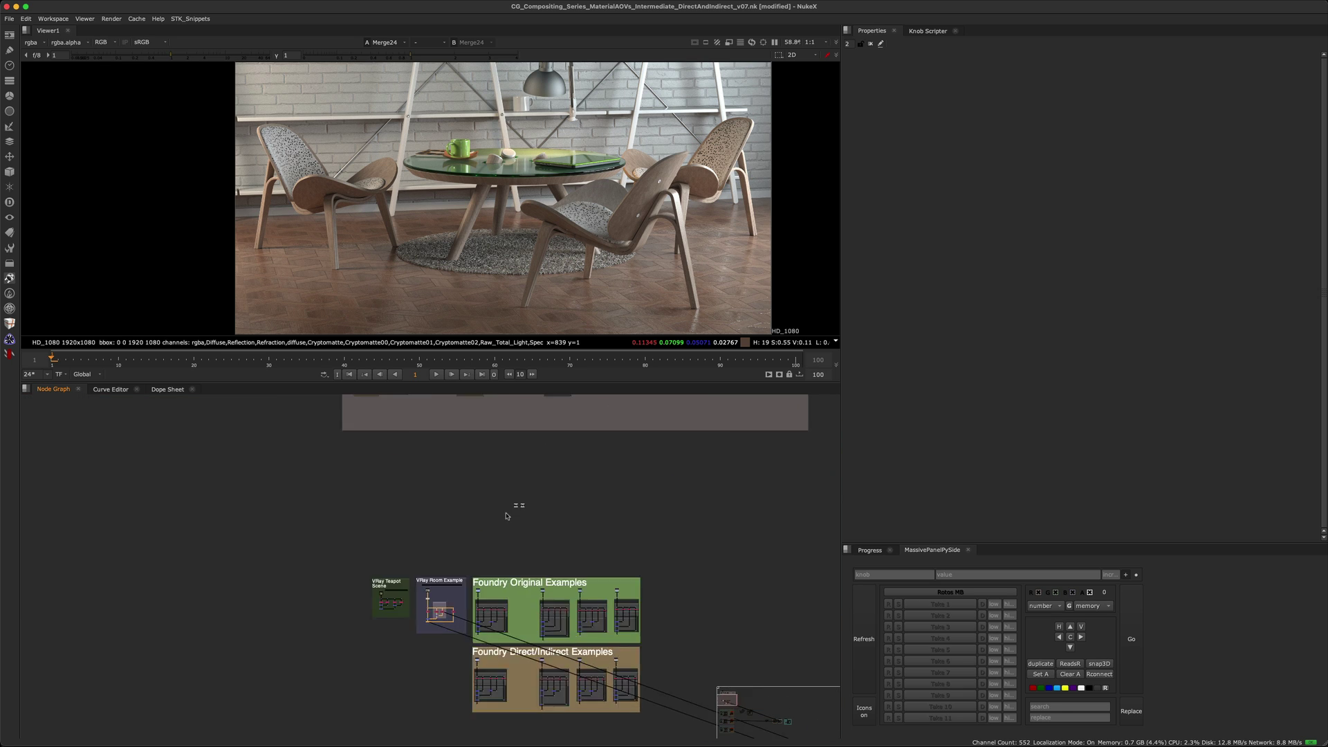
{"action": "key", "text": "1"}
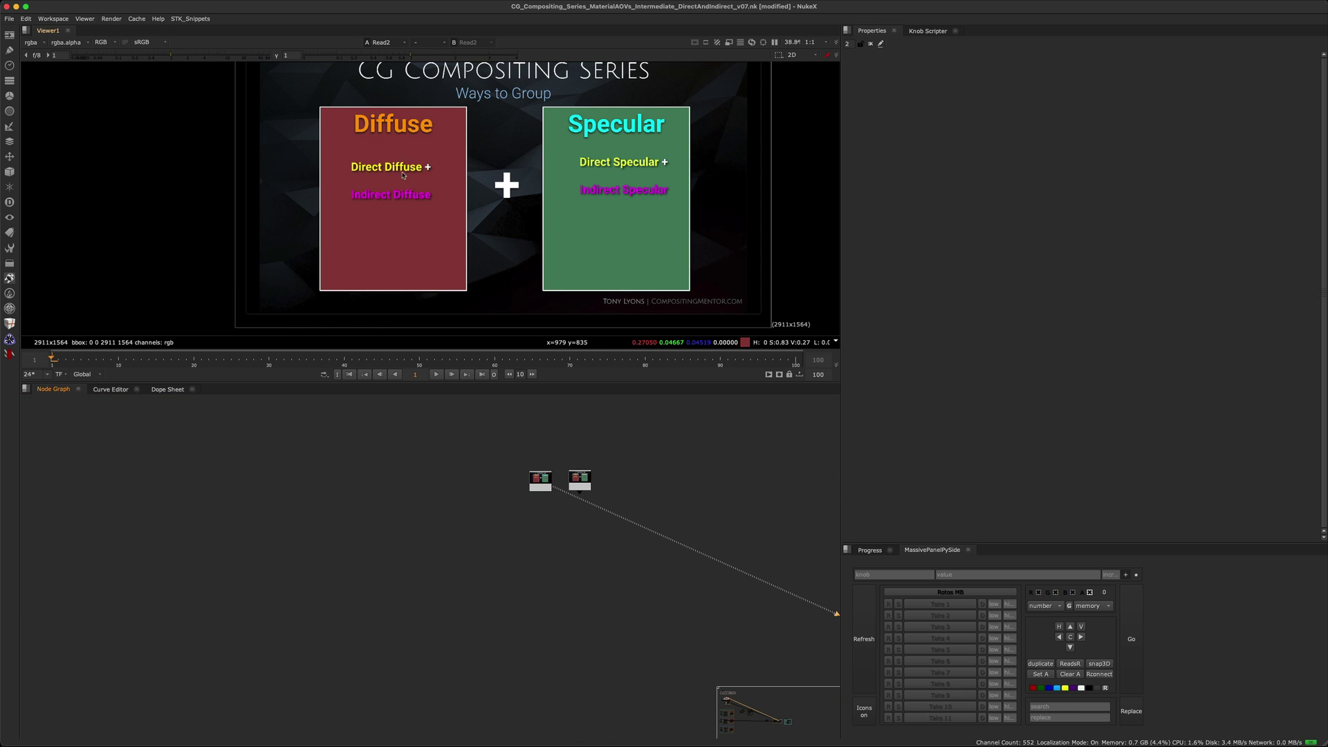
{"action": "left_click_drag", "start_coordinate": [323, 141], "coordinate": [704, 244], "text": "ctrl"}
{"action": "middle_click_drag", "start_coordinate": [526, 173], "coordinate": [503, 206]}
{"action": "left_click_drag", "start_coordinate": [279, 95], "coordinate": [517, 346]}
{"action": "left_click_drag", "start_coordinate": [513, 104], "coordinate": [711, 332]}
- Go to the RedShift Level 02 example and view its fruit bowl beauty render
{"action": "key", "text": "F7"}
{"action": "left_click", "coordinate": [550, 492]}
{"action": "key", "text": "1"}
{"action": "middle_click_drag", "start_coordinate": [574, 566], "coordinate": [477, 512]}
{"action": "scroll", "coordinate": [478, 513], "scroll_direction": "up", "scroll_amount": 5}
{"action": "scroll", "coordinate": [477, 512], "scroll_direction": "down", "scroll_amount": 5}
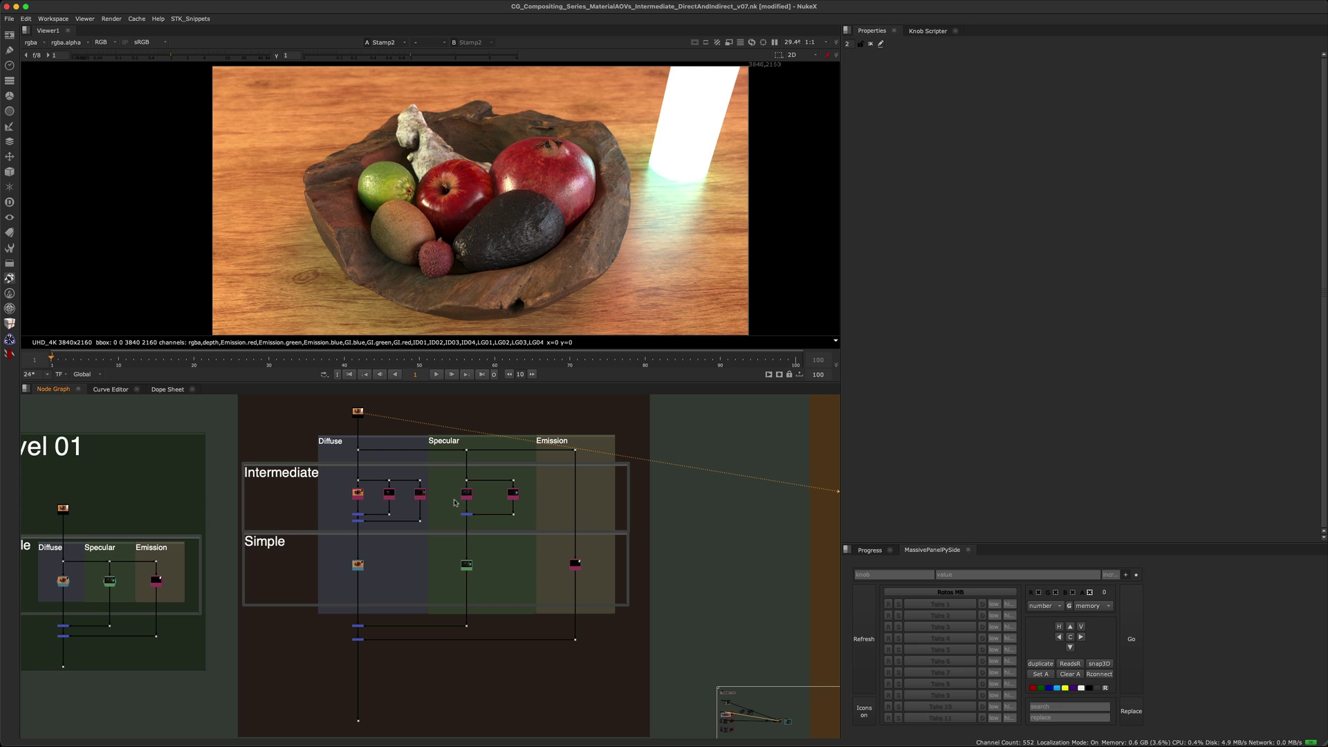
{"action": "scroll", "coordinate": [440, 512], "scroll_direction": "up", "scroll_amount": 2}
{"action": "scroll", "coordinate": [440, 512], "scroll_direction": "up", "scroll_amount": 3}
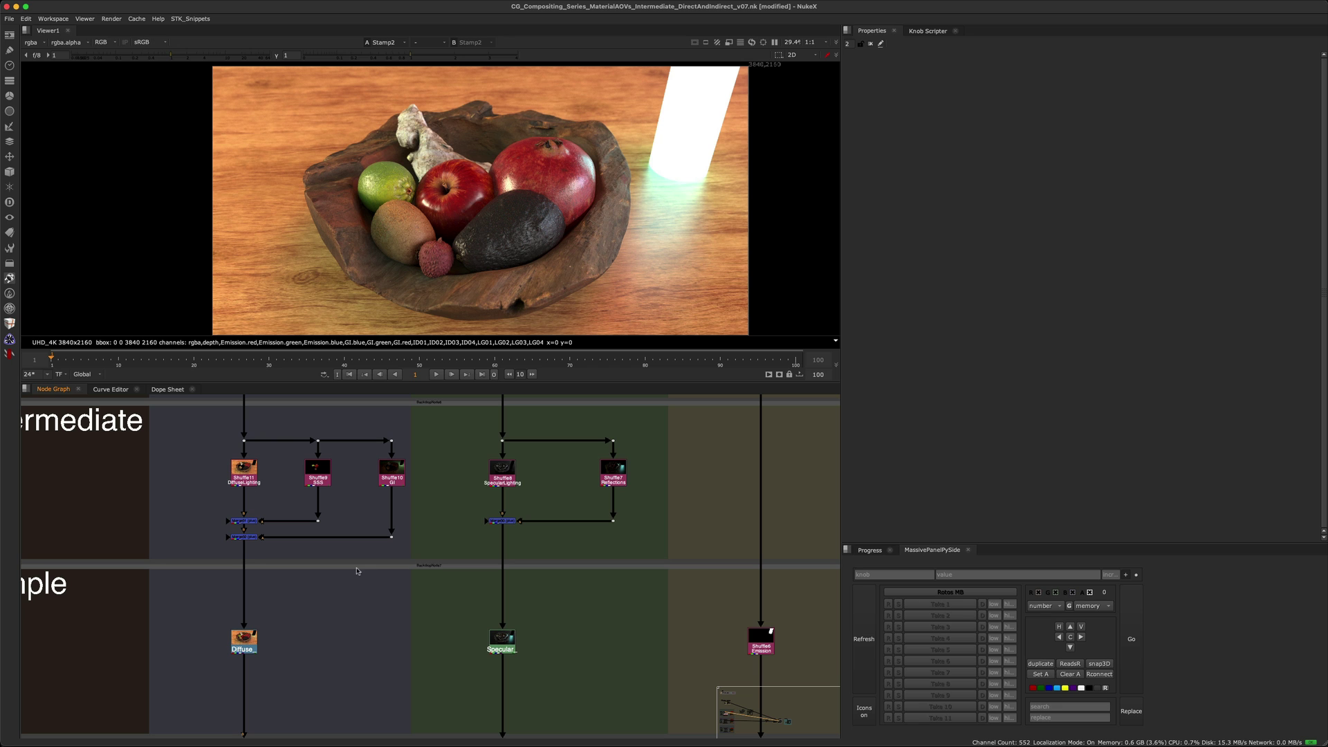
- View the RedShift Level 02 rebuild at its final merge and examine how the Intermediate passes group into Simple Diffuse and Specular
{"action": "scroll", "coordinate": [367, 610], "scroll_direction": "down", "scroll_amount": 5}
{"action": "middle_click_drag", "start_coordinate": [367, 610], "coordinate": [360, 536]}
{"action": "left_click_drag", "start_coordinate": [276, 558], "coordinate": [309, 579]}
{"action": "key", "text": "1"}
{"action": "middle_click_drag", "start_coordinate": [358, 509], "coordinate": [369, 542]}
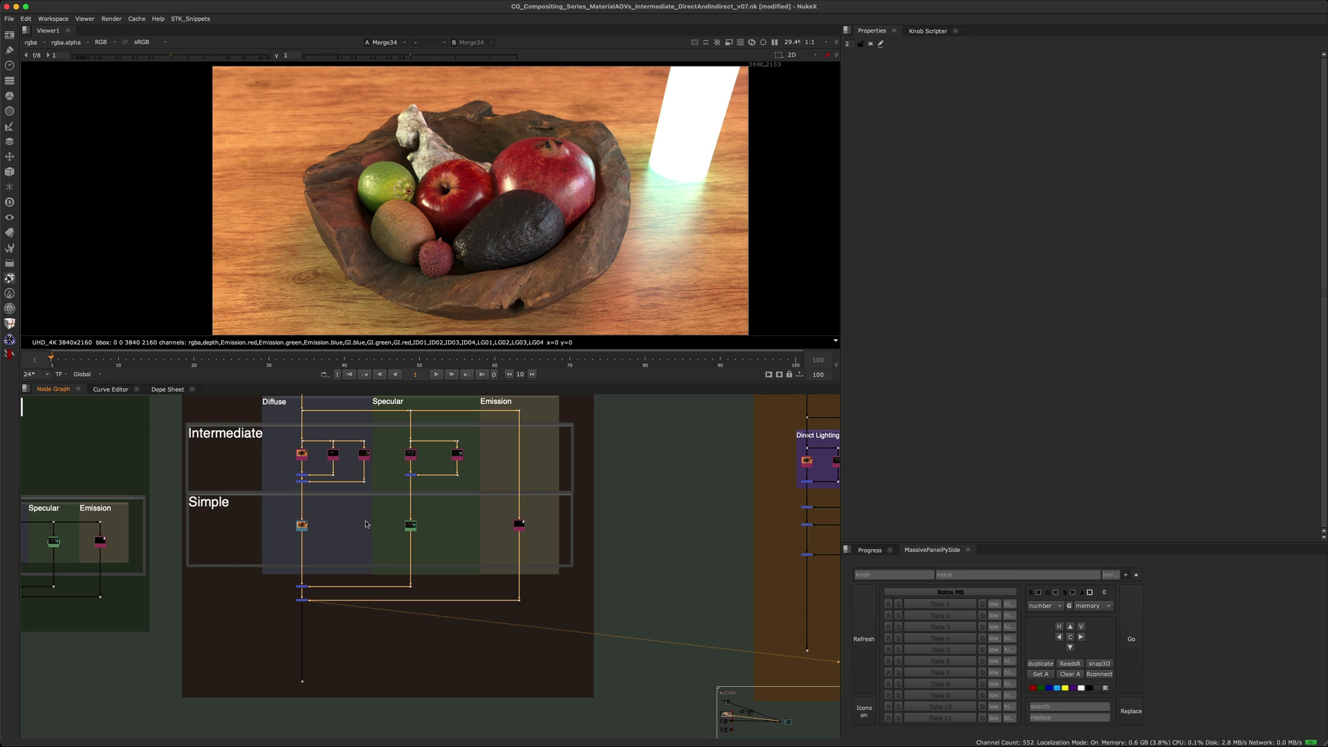
{"action": "scroll", "coordinate": [366, 524], "scroll_direction": "down", "scroll_amount": 5}
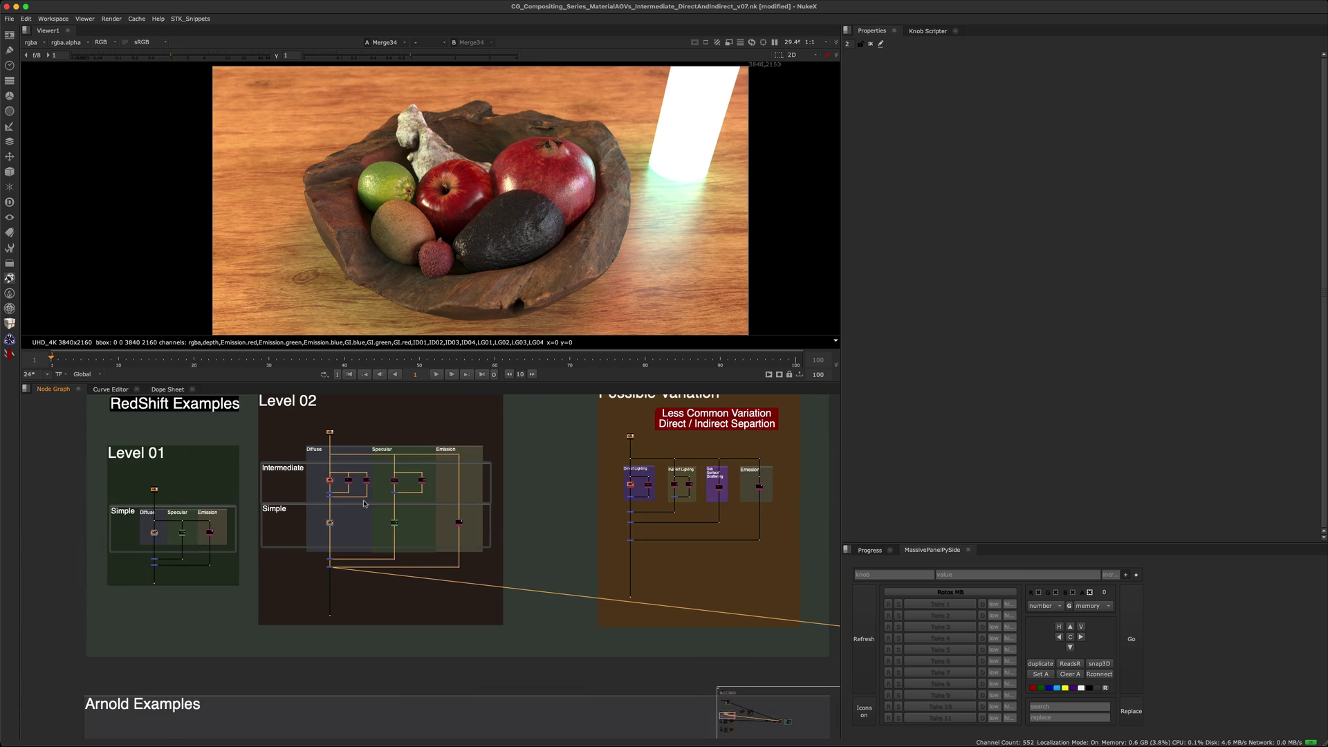
{"action": "scroll", "coordinate": [370, 534], "scroll_direction": "up", "scroll_amount": 5}
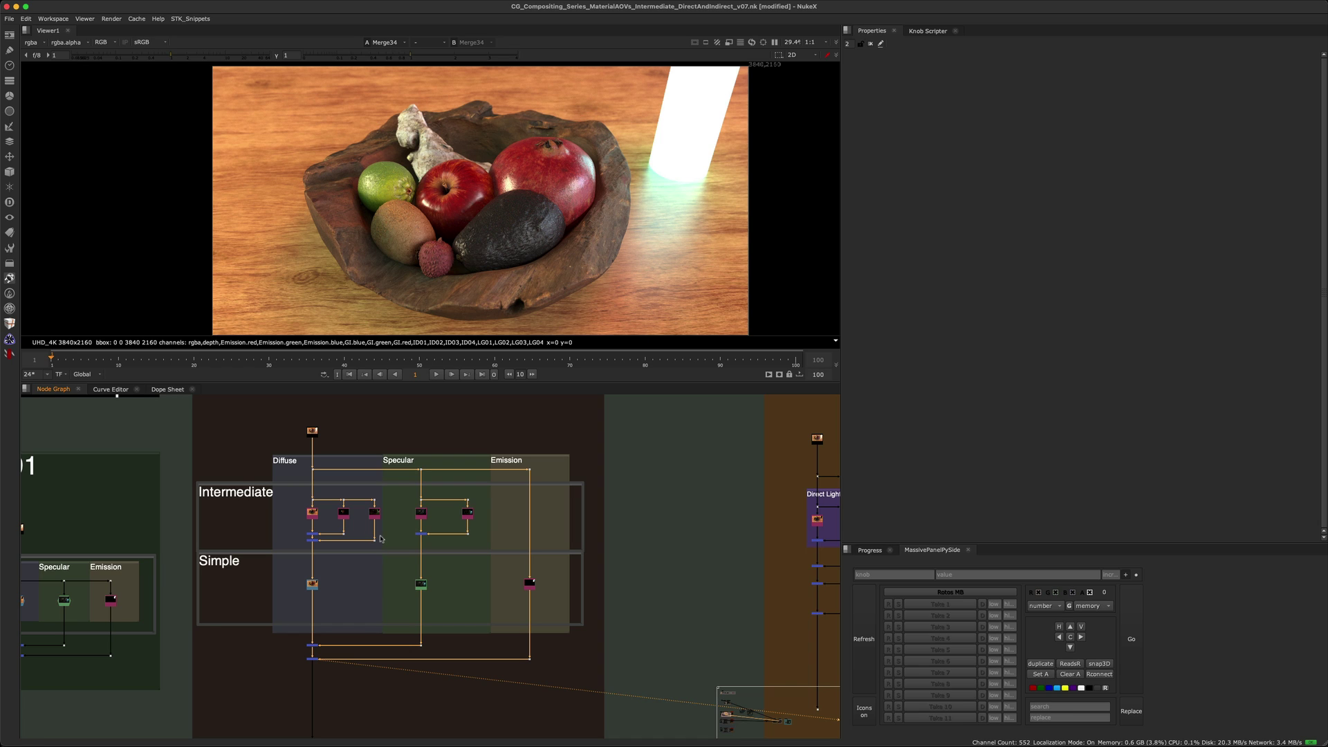
{"action": "scroll", "coordinate": [274, 488], "scroll_direction": "up", "scroll_amount": 5}
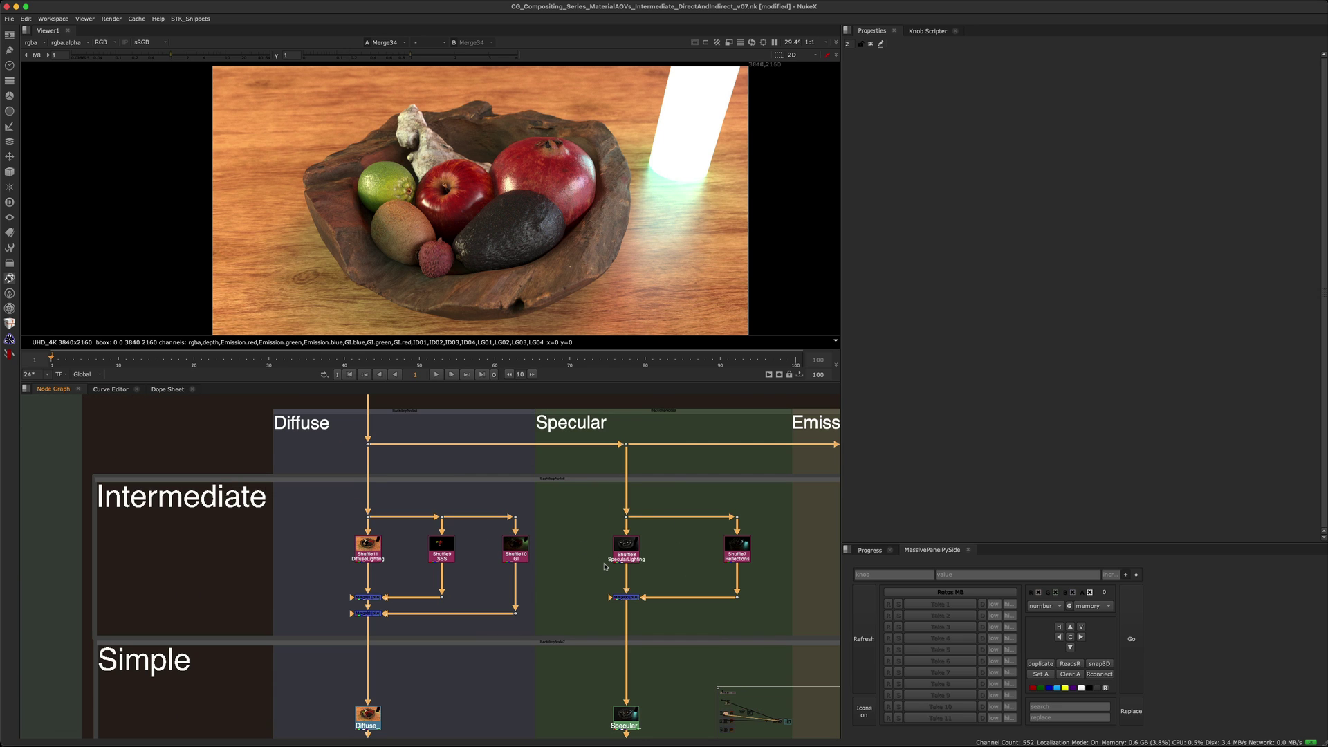
{"action": "scroll", "coordinate": [535, 559], "scroll_direction": "down", "scroll_amount": 5}
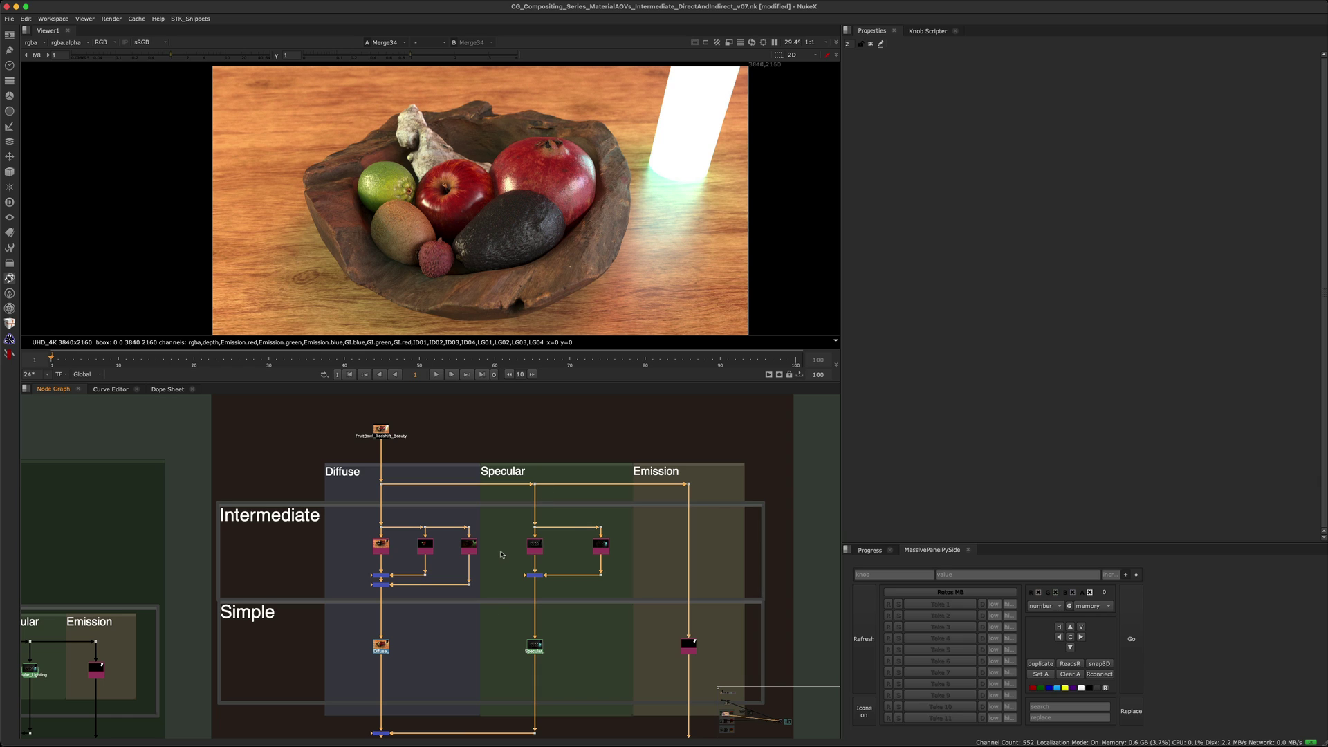
{"action": "scroll", "coordinate": [474, 548], "scroll_direction": "up", "scroll_amount": 3}
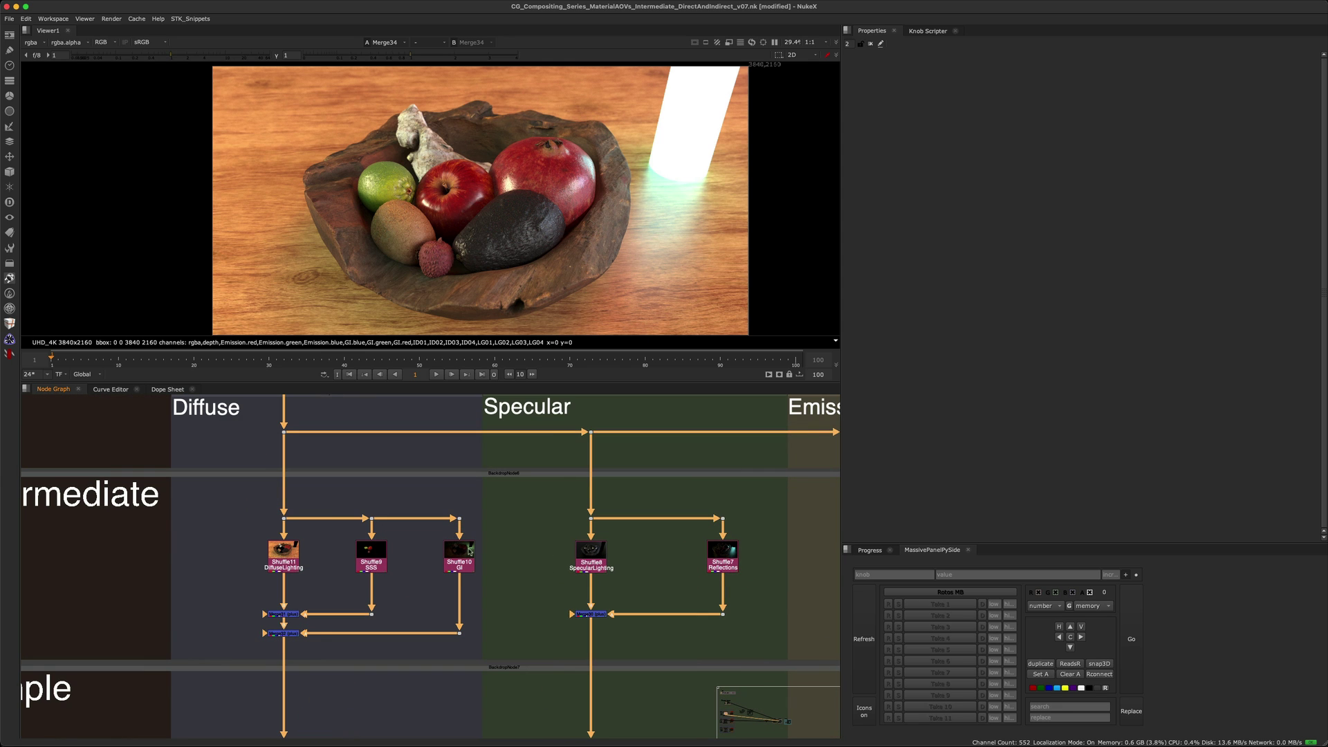
{"action": "scroll", "coordinate": [504, 560], "scroll_direction": "down", "scroll_amount": 6}
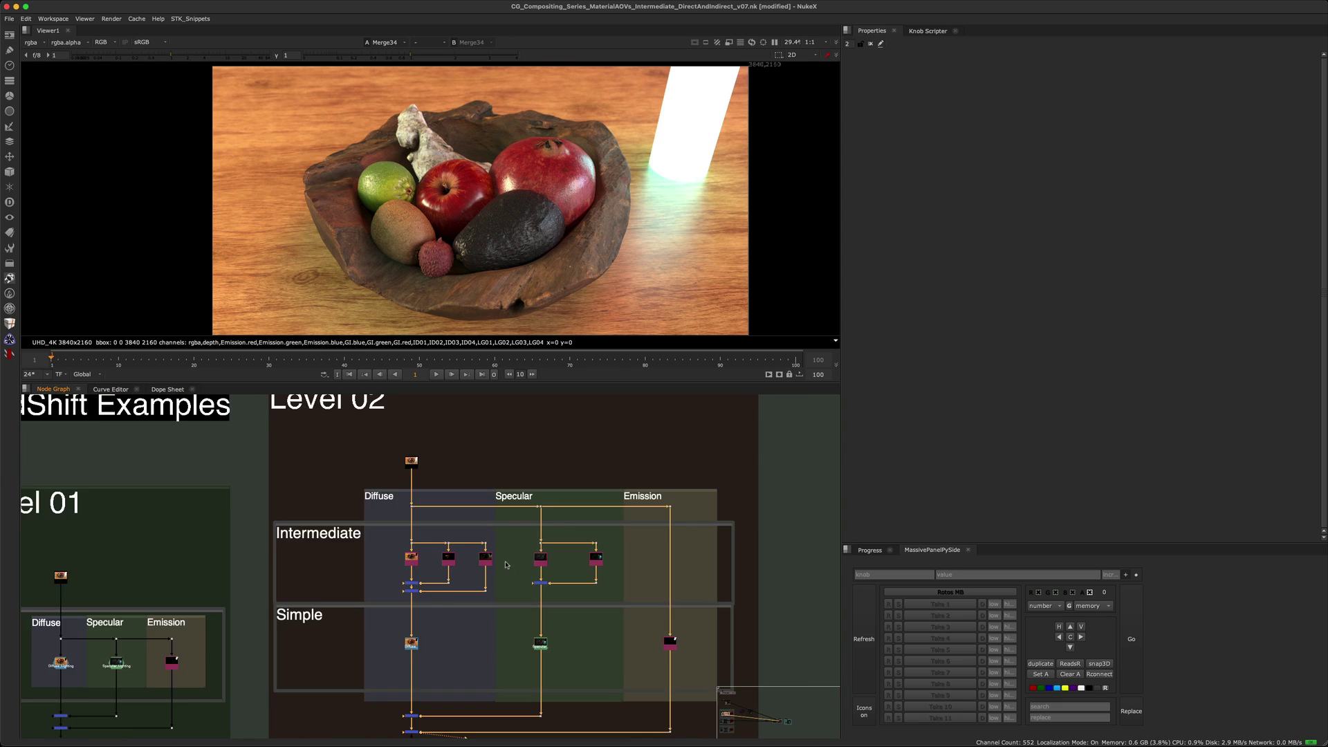
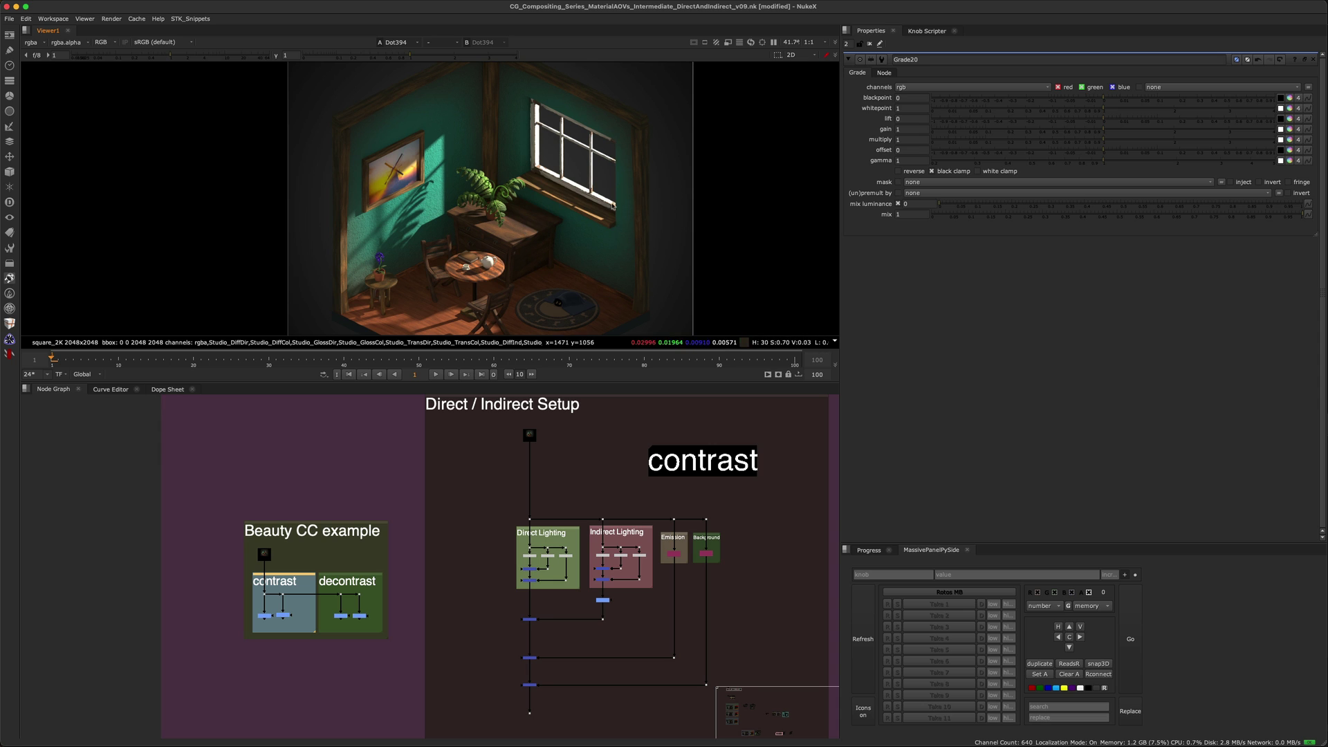
- Examine the room render and the lighting groups of the Direct / Indirect Setup contrast example
{"action": "middle_click_drag", "start_coordinate": [566, 218], "coordinate": [615, 209]}
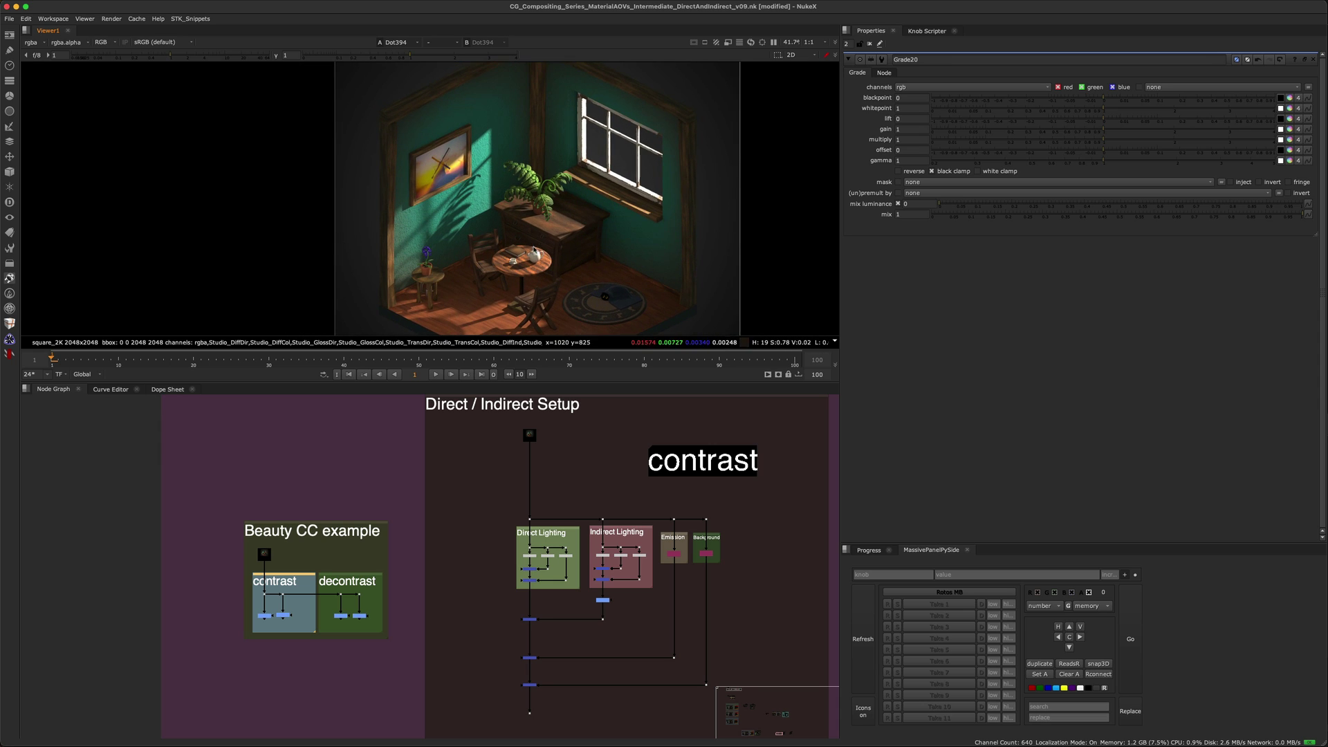
{"action": "scroll", "coordinate": [543, 246], "scroll_direction": "up", "scroll_amount": 2}
{"action": "scroll", "coordinate": [545, 240], "scroll_direction": "up", "scroll_amount": 1}
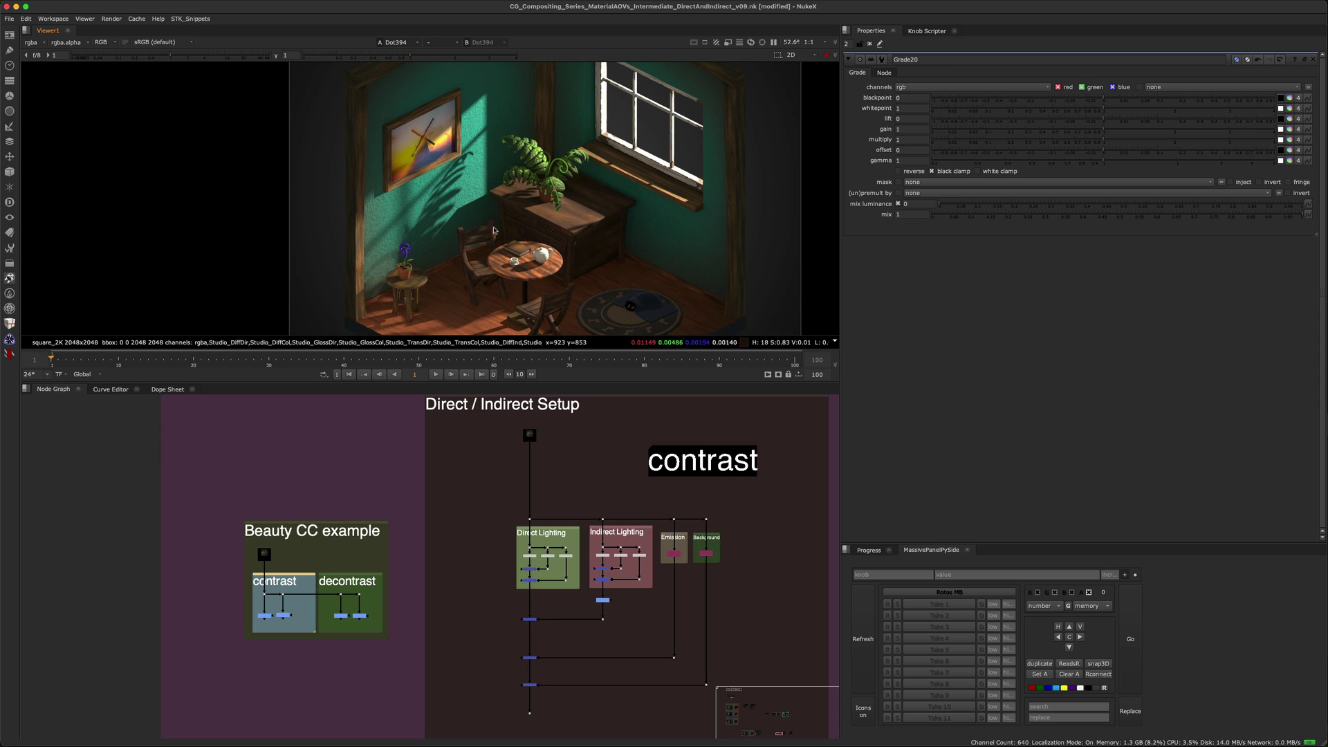
{"action": "middle_click_drag", "start_coordinate": [568, 204], "coordinate": [606, 209]}
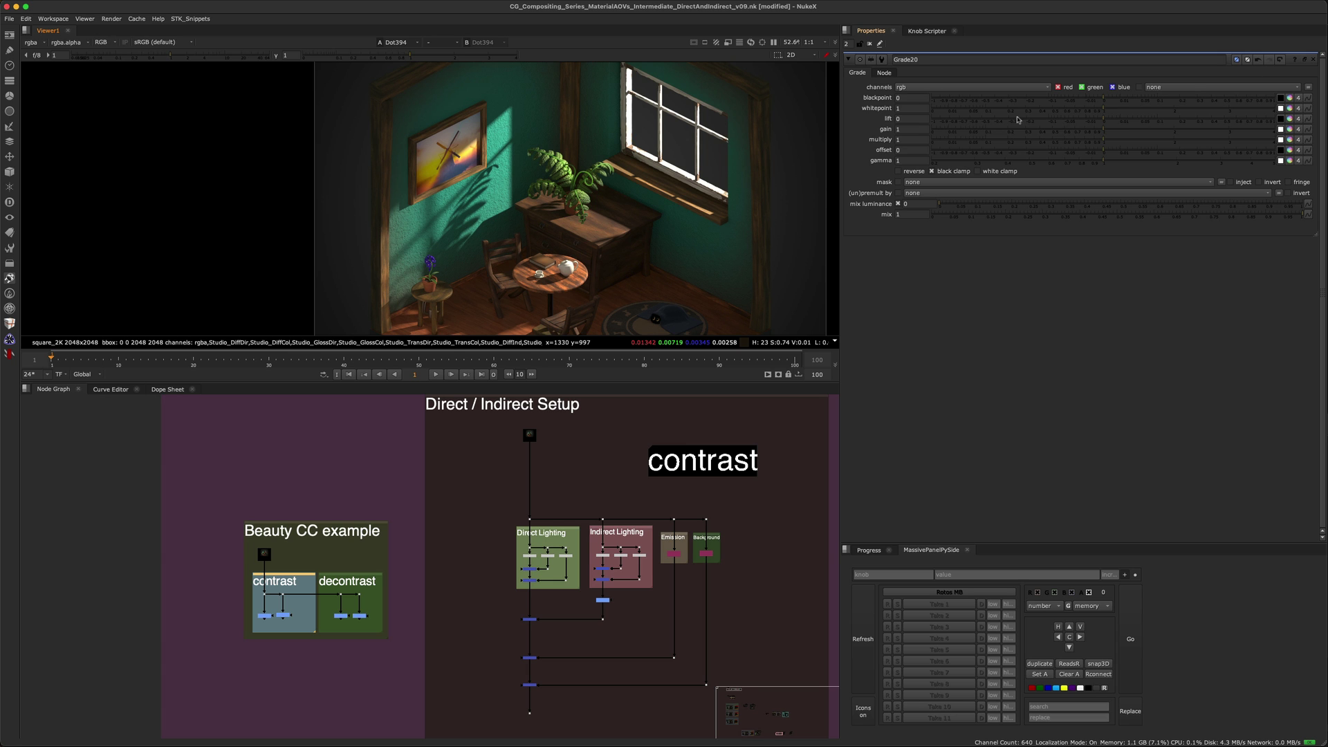
{"action": "middle_click_drag", "start_coordinate": [671, 223], "coordinate": [686, 189]}
{"action": "scroll", "coordinate": [562, 518], "scroll_direction": "up", "scroll_amount": 5}
{"action": "middle_click_drag", "start_coordinate": [562, 518], "coordinate": [456, 469]}
{"action": "scroll", "coordinate": [443, 550], "scroll_direction": "down", "scroll_amount": 2}
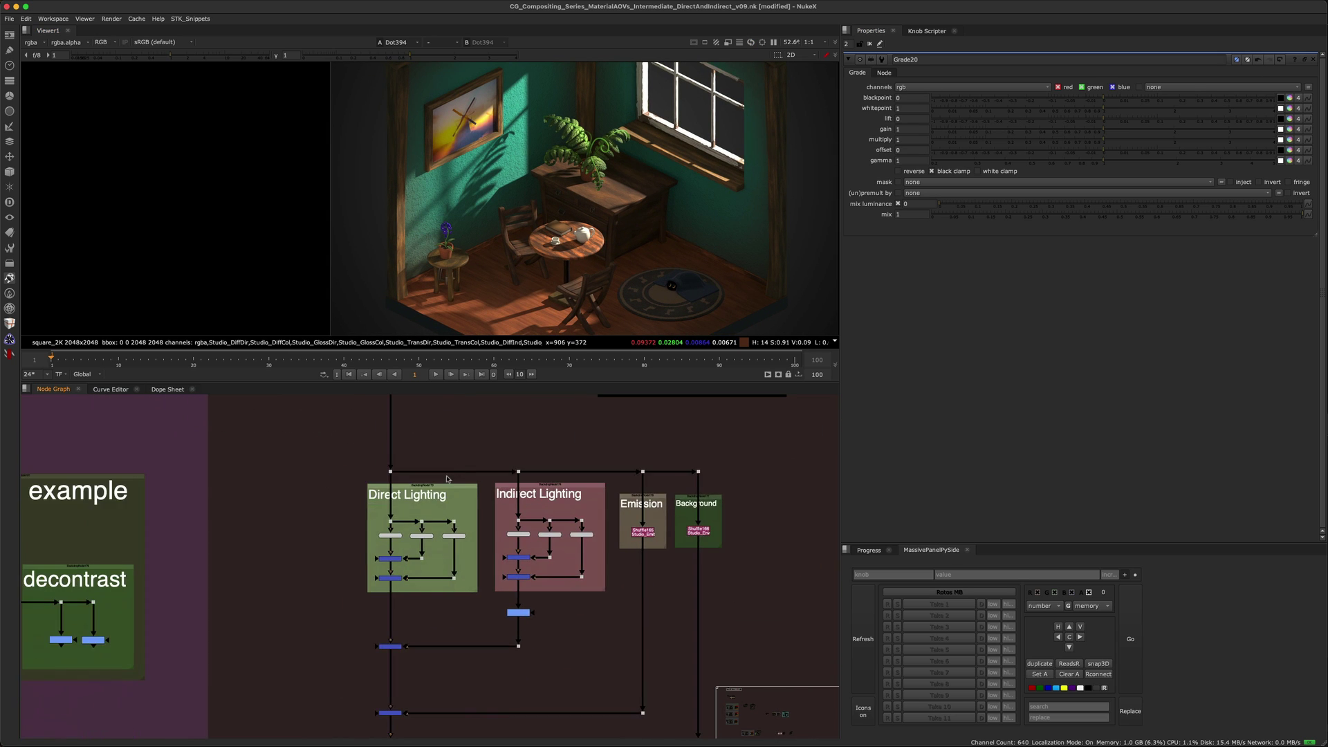
- View the combined Direct Lighting result as the first viewer input and the combined Indirect Lighting result as the second
{"action": "scroll", "coordinate": [456, 469], "scroll_direction": "up", "scroll_amount": 3}
{"action": "left_click_drag", "start_coordinate": [299, 424], "coordinate": [553, 643]}
{"action": "left_click_drag", "start_coordinate": [534, 621], "coordinate": [754, 417]}
{"action": "left_click", "coordinate": [297, 623]}
{"action": "key", "text": "1"}
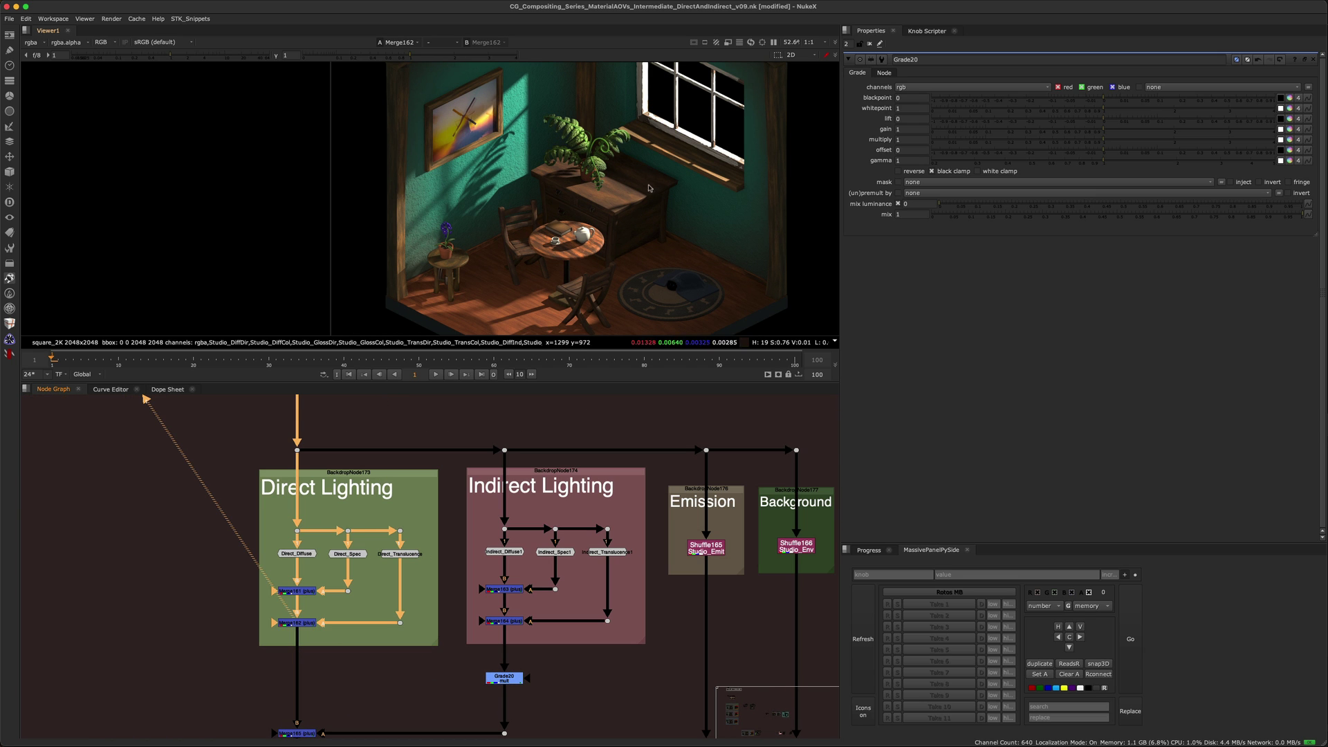
{"action": "left_click", "coordinate": [504, 621]}
{"action": "key", "text": "2"}
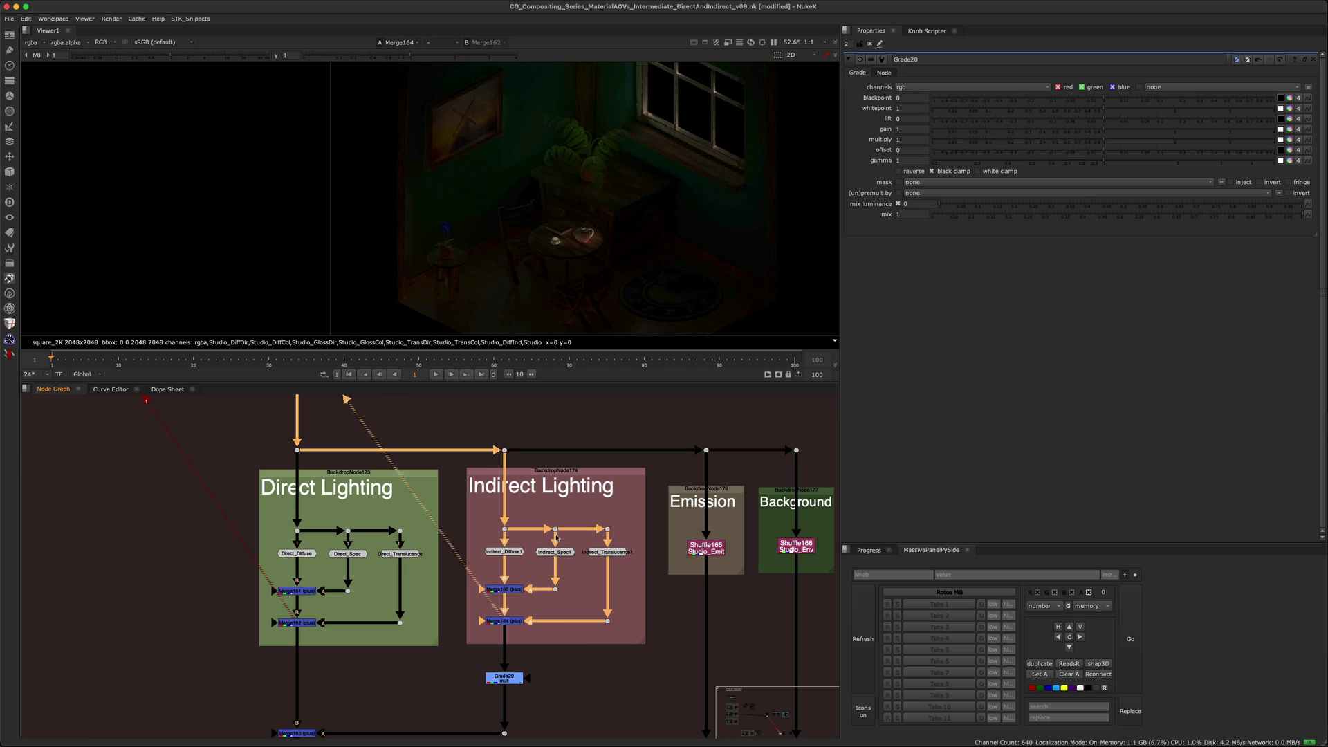
- View the original Blender_CubeRoom render of the Beauty CC example in the viewer
{"action": "left_click", "coordinate": [193, 57]}
{"action": "left_click_drag", "start_coordinate": [193, 57], "coordinate": [223, 53]}
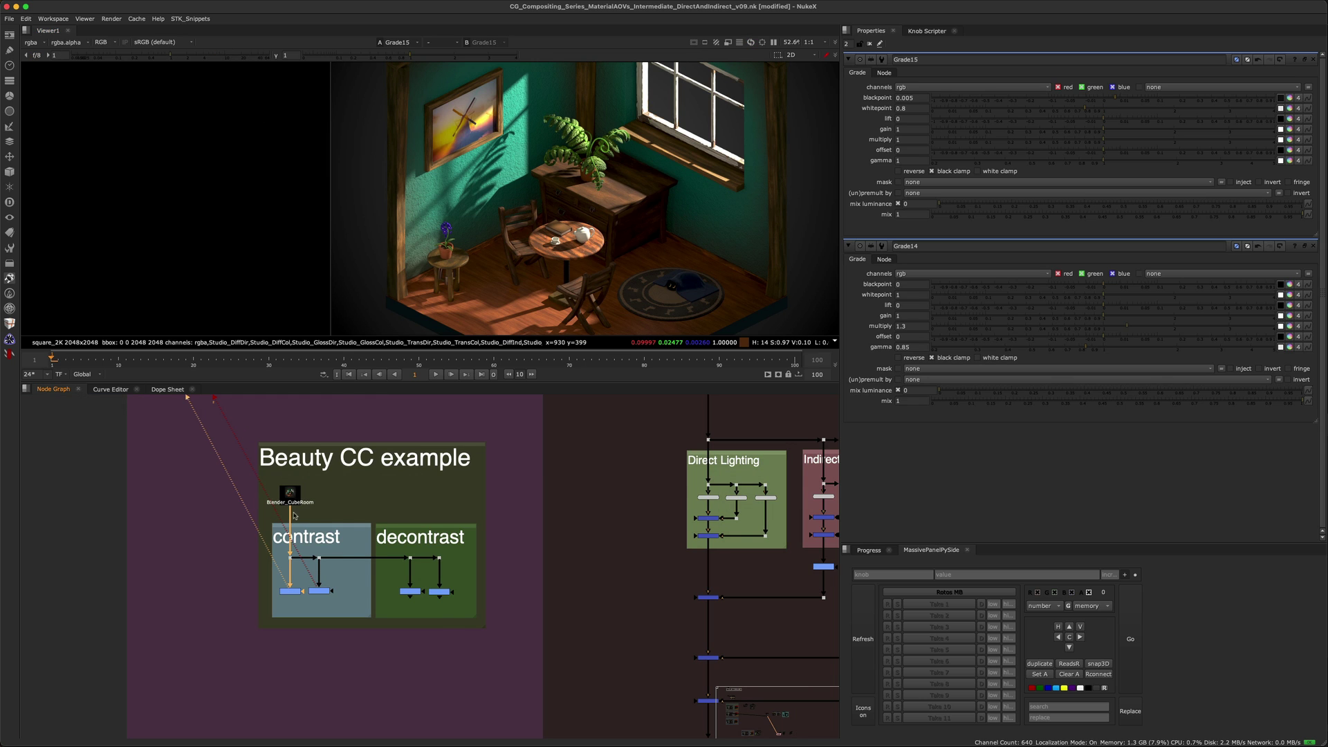
{"action": "scroll", "coordinate": [289, 511], "scroll_direction": "up", "scroll_amount": 2}
{"action": "scroll", "coordinate": [338, 482], "scroll_direction": "up", "scroll_amount": 2}
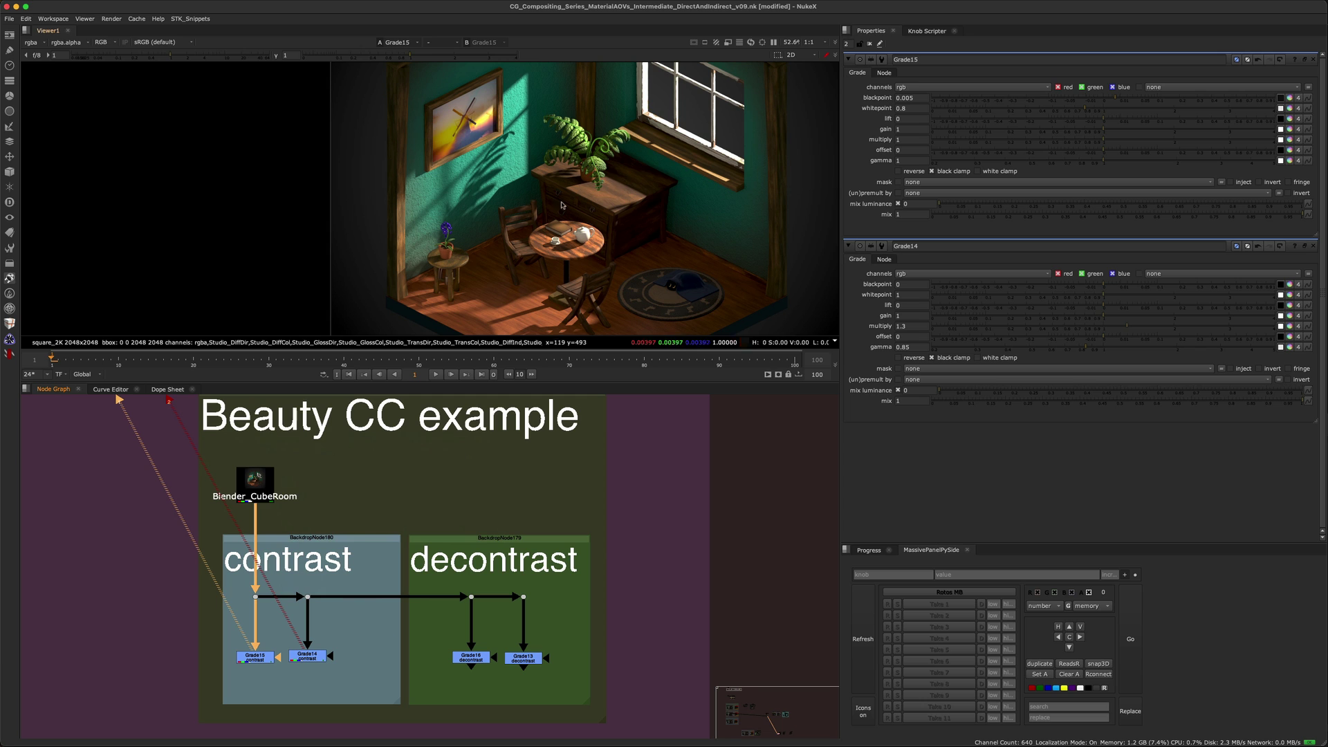
{"action": "middle_click_drag", "start_coordinate": [277, 476], "coordinate": [233, 485]}
{"action": "middle_click_drag", "start_coordinate": [594, 256], "coordinate": [458, 258]}
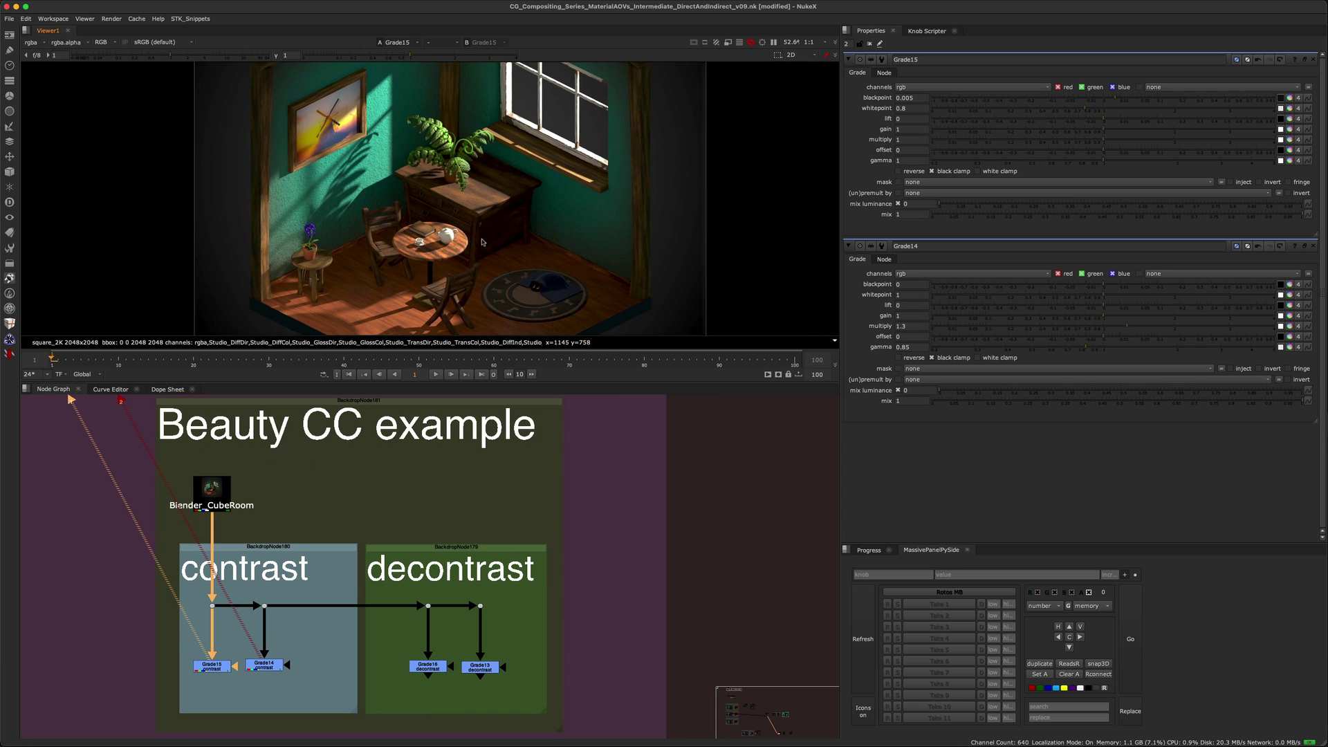
{"action": "left_click_drag", "start_coordinate": [279, 456], "coordinate": [157, 530]}
{"action": "key", "text": "1"}
{"action": "left_click", "coordinate": [310, 486]}
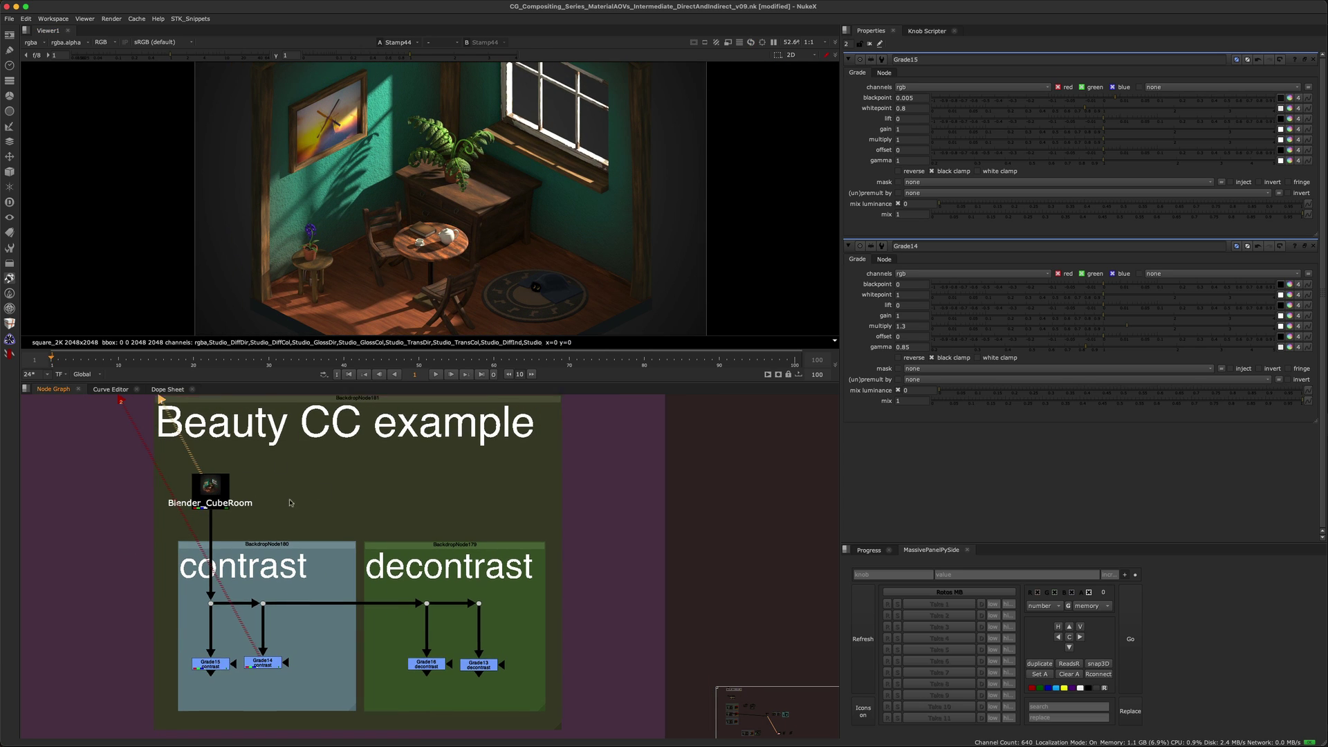
{"action": "scroll", "coordinate": [222, 612], "scroll_direction": "up", "scroll_amount": 2}
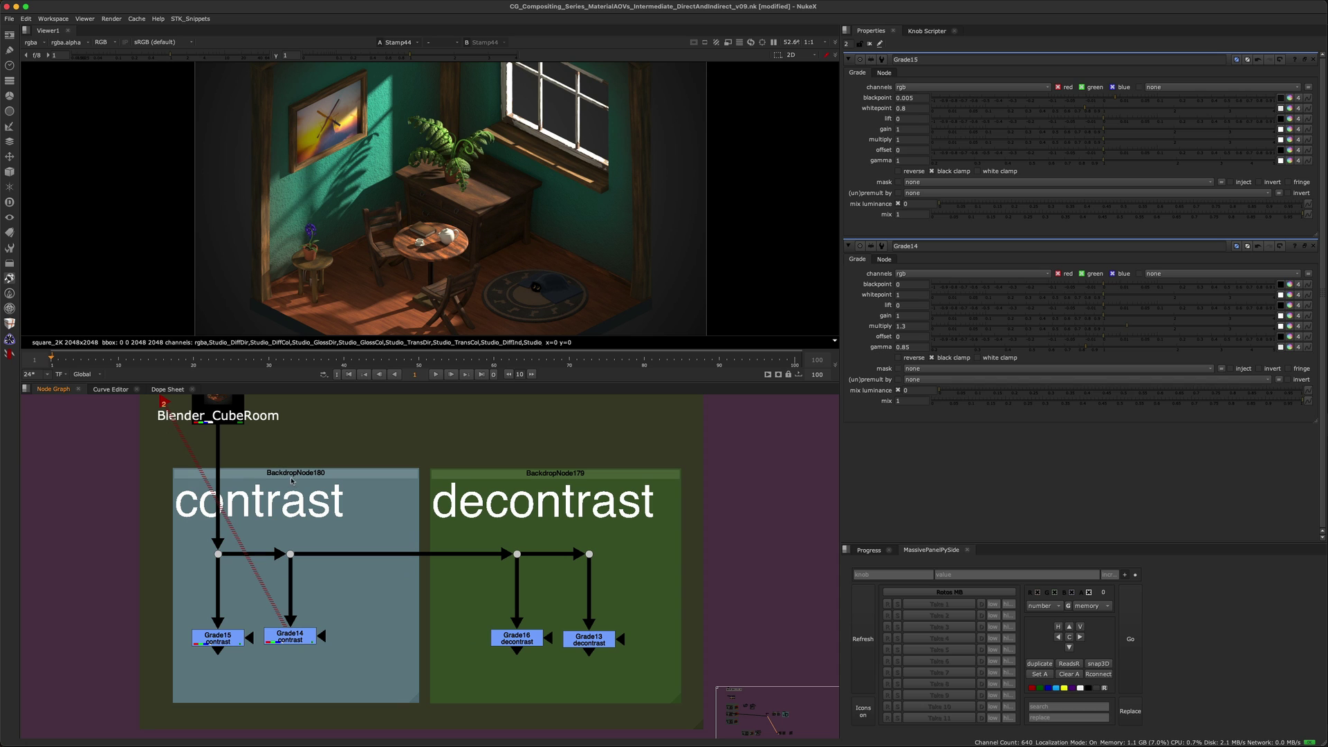
- View the Grade15 contrast node and set its blackpoint to 0.0015 and whitepoint to 0.8
{"action": "left_click", "coordinate": [217, 637]}
{"action": "key", "text": "1"}
{"action": "left_click", "coordinate": [191, 625]}
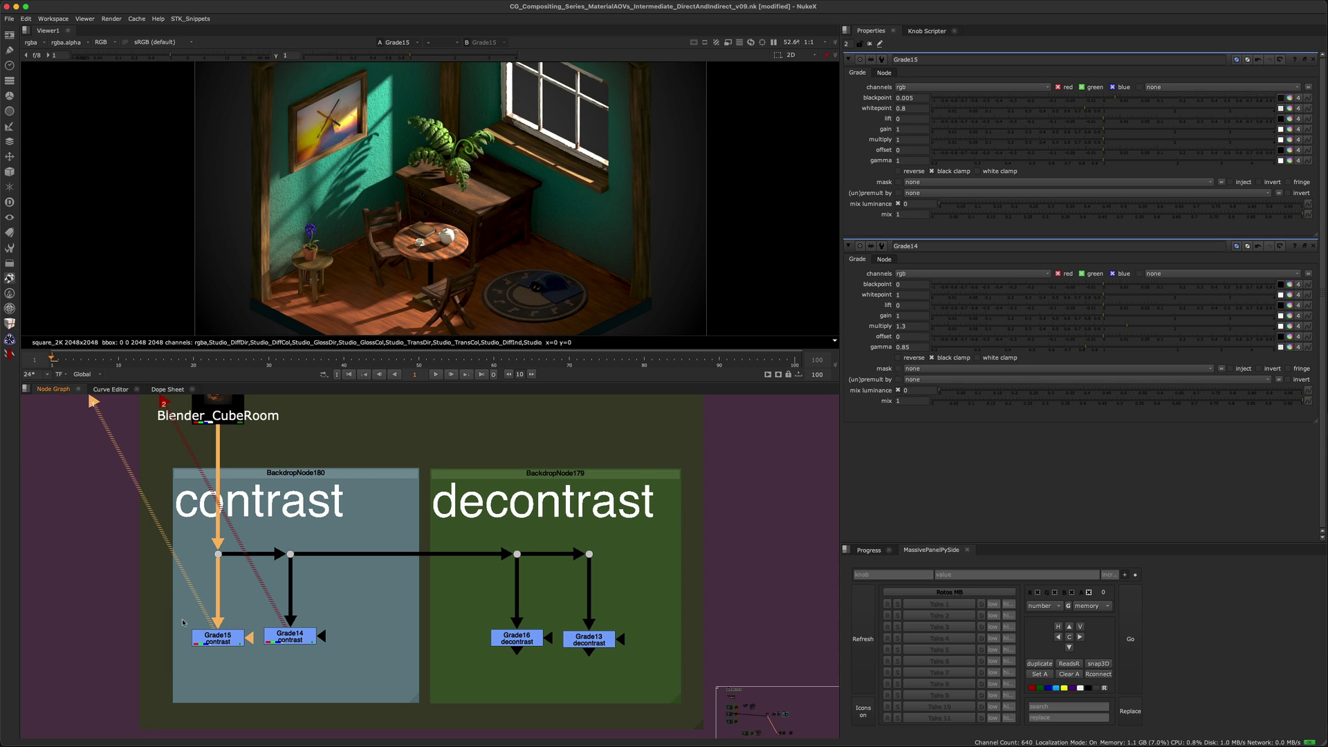
{"action": "left_click", "coordinate": [211, 640]}
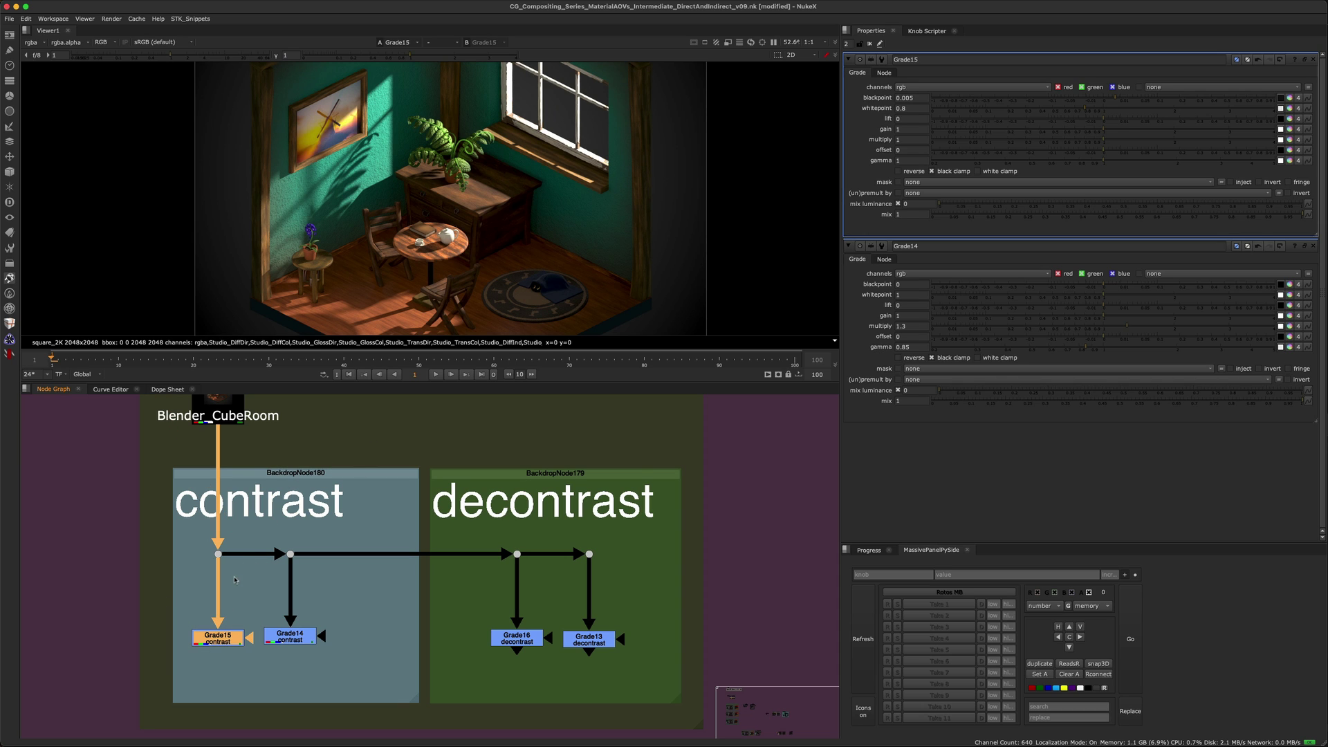
{"action": "left_click_drag", "start_coordinate": [1107, 112], "coordinate": [1085, 110]}
{"action": "left_click", "coordinate": [1085, 109]}
{"action": "left_click_drag", "start_coordinate": [1125, 99], "coordinate": [1091, 112]}
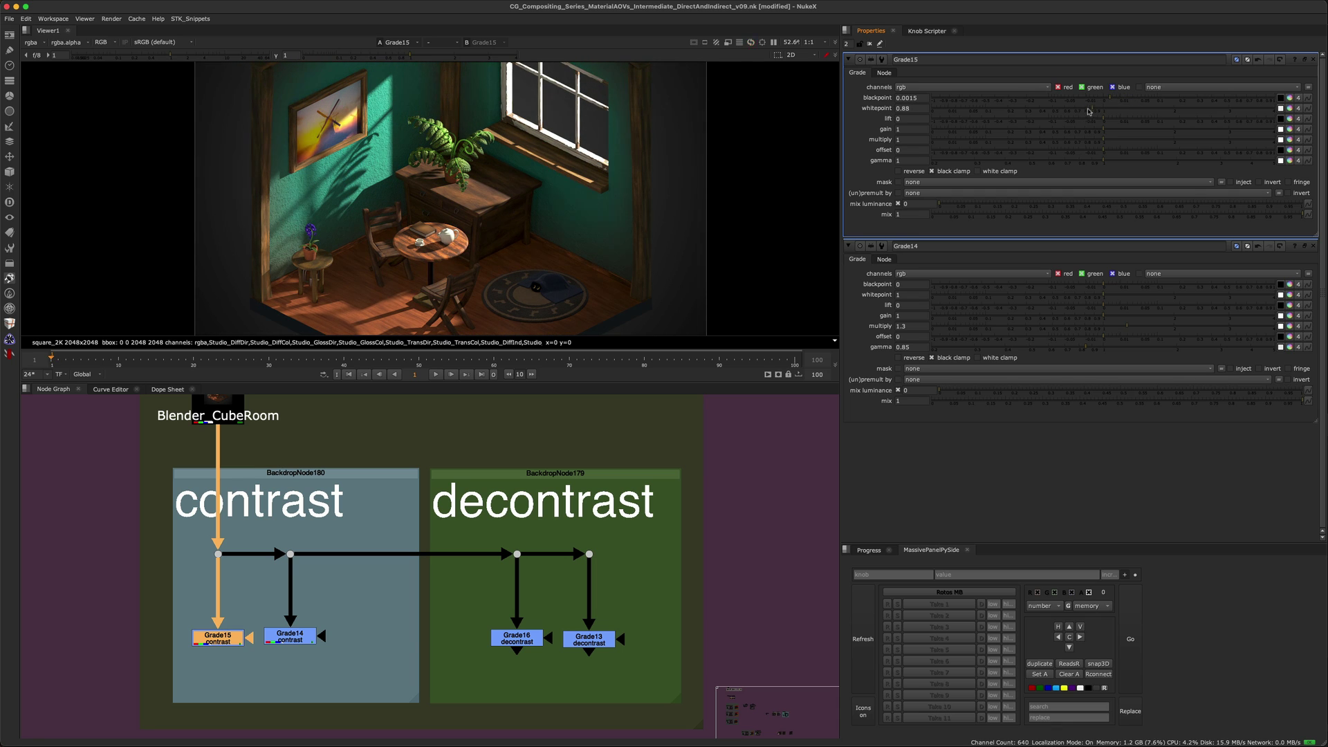
{"action": "left_click", "coordinate": [1084, 109]}
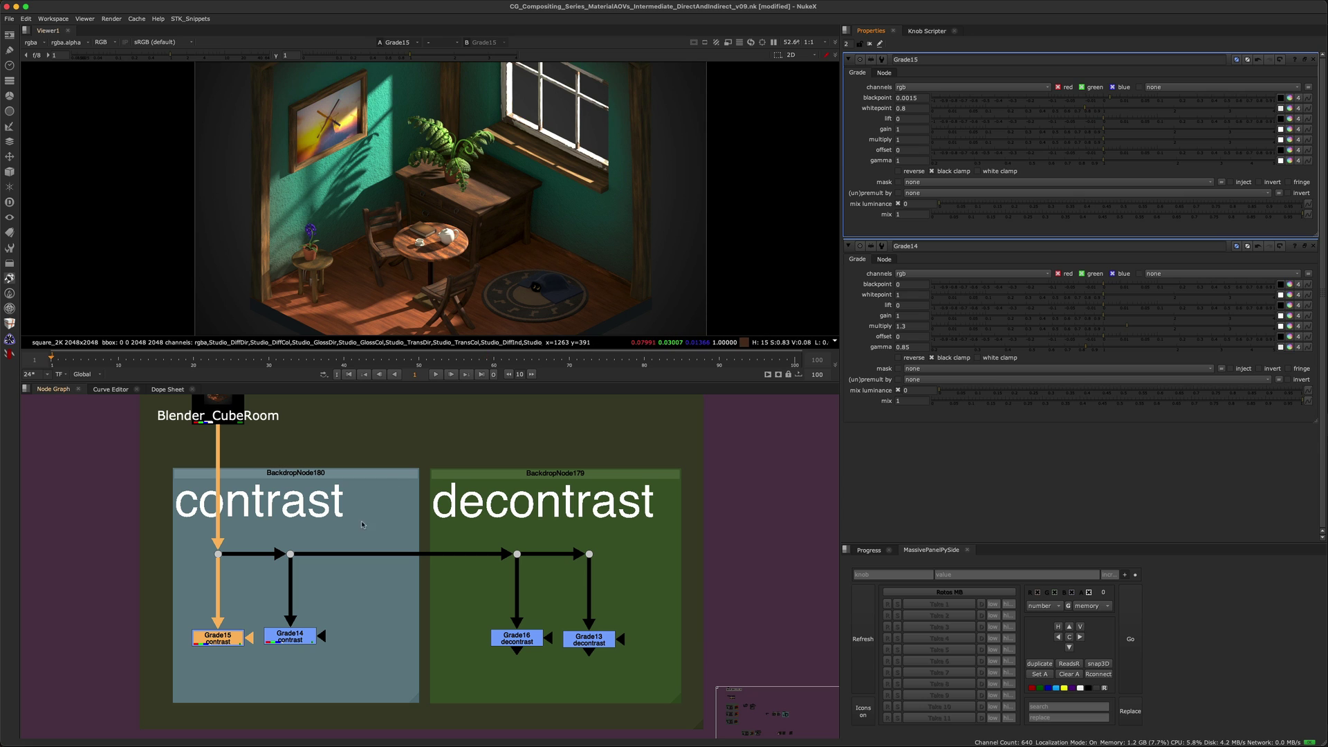
- View the Grade14 contrast node beside its ungraded input and set its multiply to 1.35 and gamma to 0.855
{"action": "double_click", "coordinate": [290, 636]}
{"action": "key", "text": "1"}
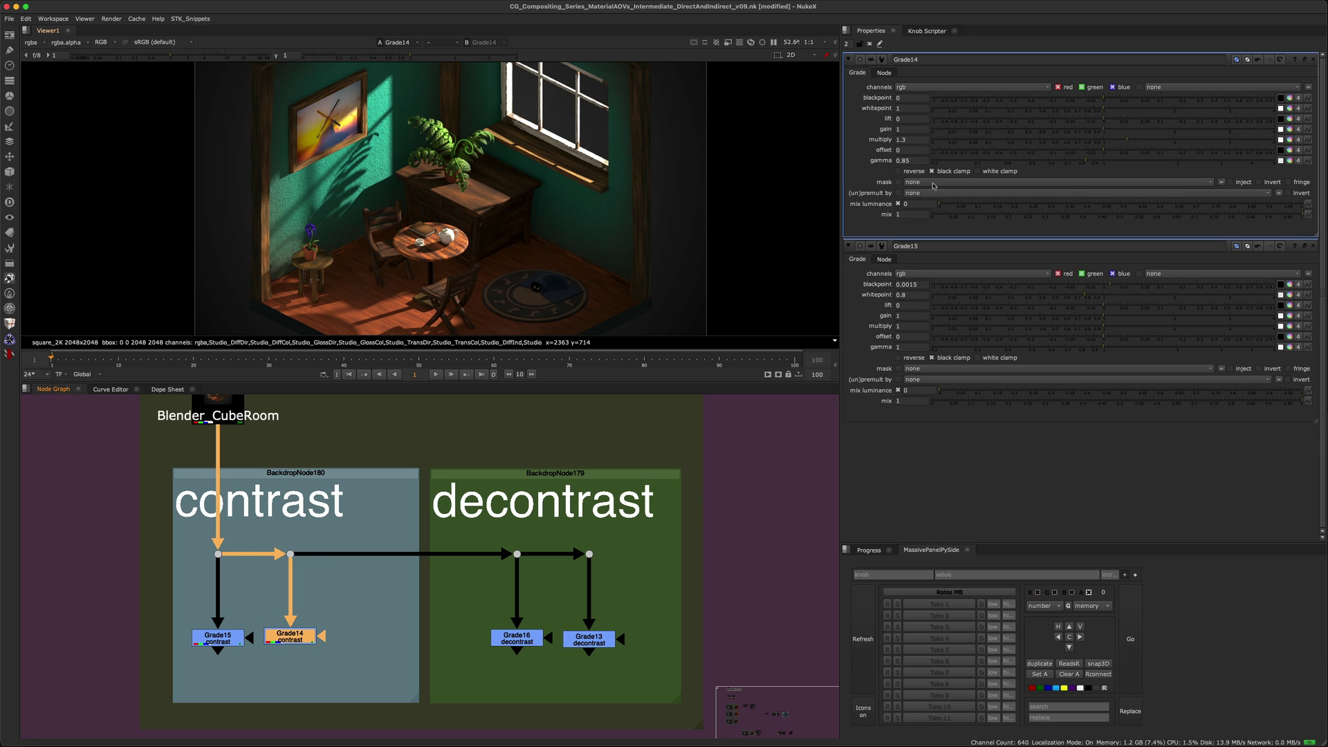
{"action": "left_click_drag", "start_coordinate": [1114, 140], "coordinate": [1093, 160]}
{"action": "left_click_drag", "start_coordinate": [326, 530], "coordinate": [274, 570]}
{"action": "key", "text": "1"}
{"action": "left_click_drag", "start_coordinate": [369, 594], "coordinate": [244, 678]}
{"action": "key", "text": "2"}
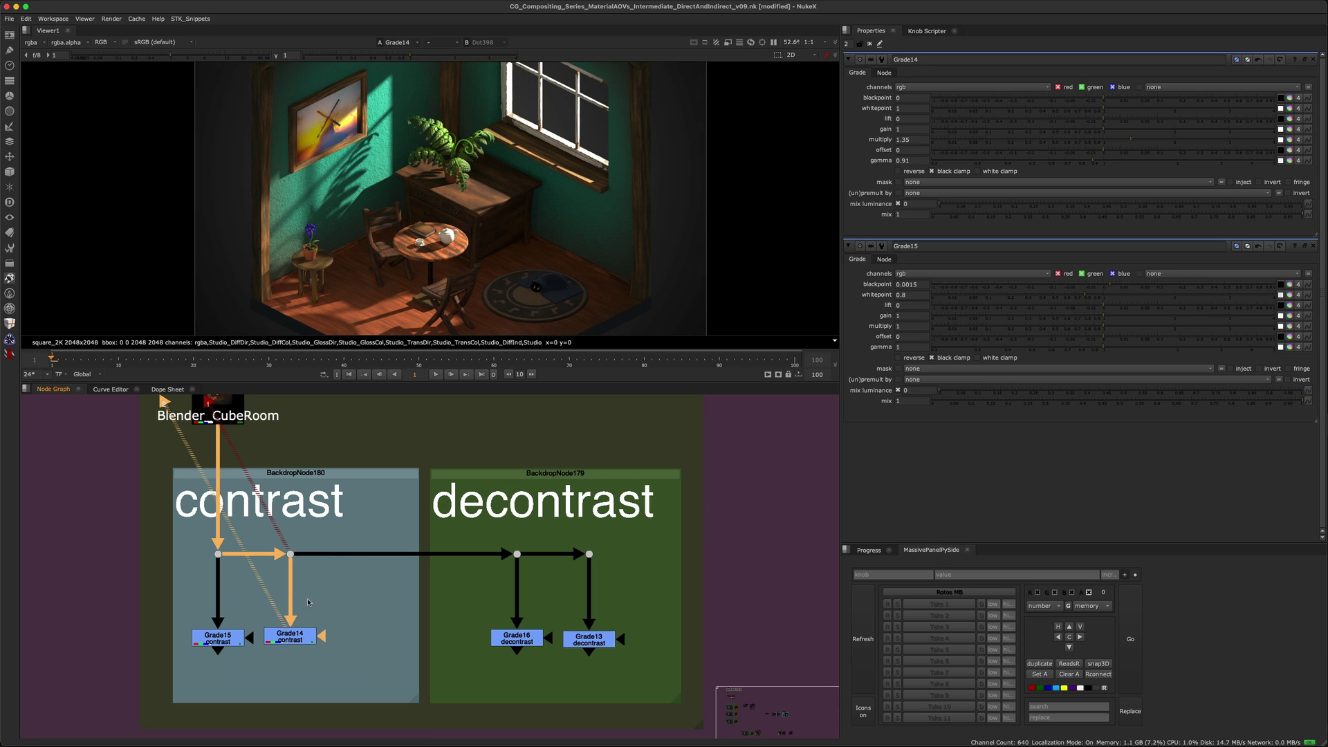
{"action": "left_click", "coordinate": [1089, 163]}
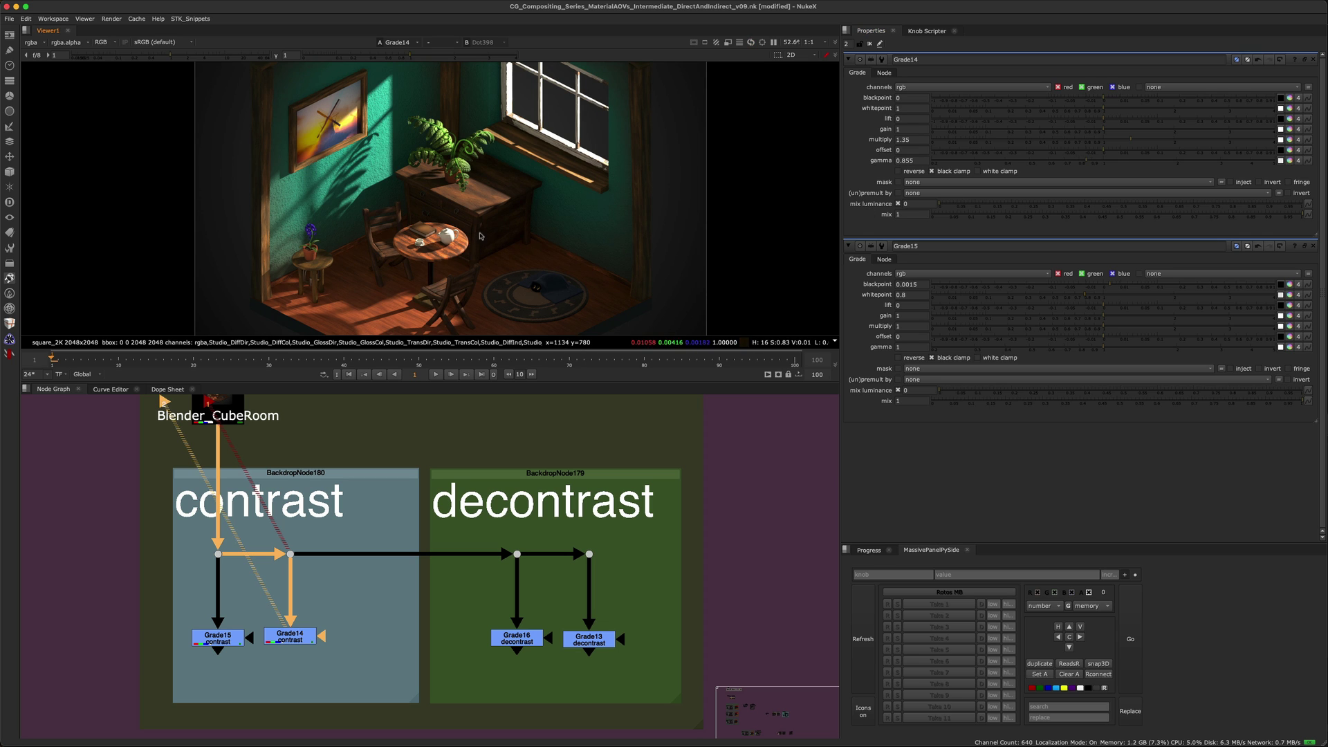
- Compare Grade14 with its ungraded input around the table and raise its multiply to 1.42
{"action": "key", "text": "1"}
{"action": "key", "text": "2"}
{"action": "scroll", "coordinate": [493, 231], "scroll_direction": "up", "scroll_amount": 5}
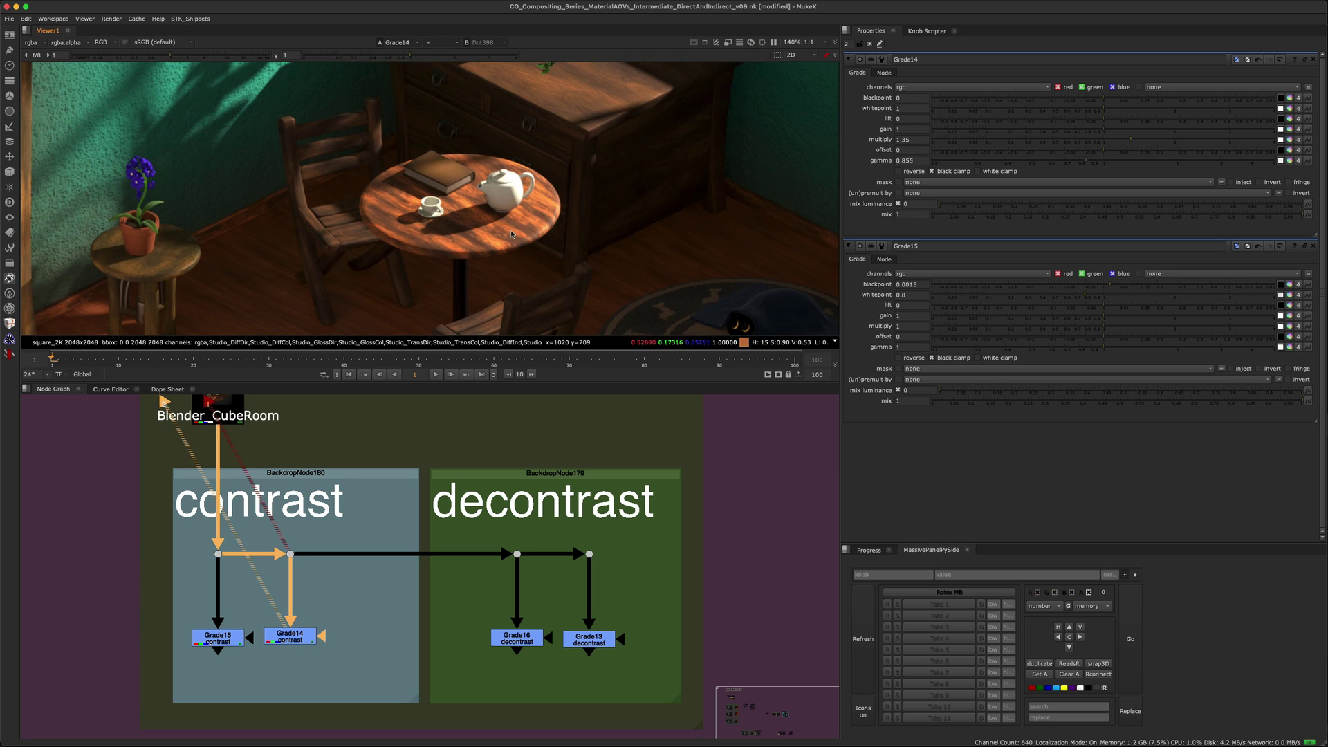
{"action": "left_click", "coordinate": [1136, 142]}
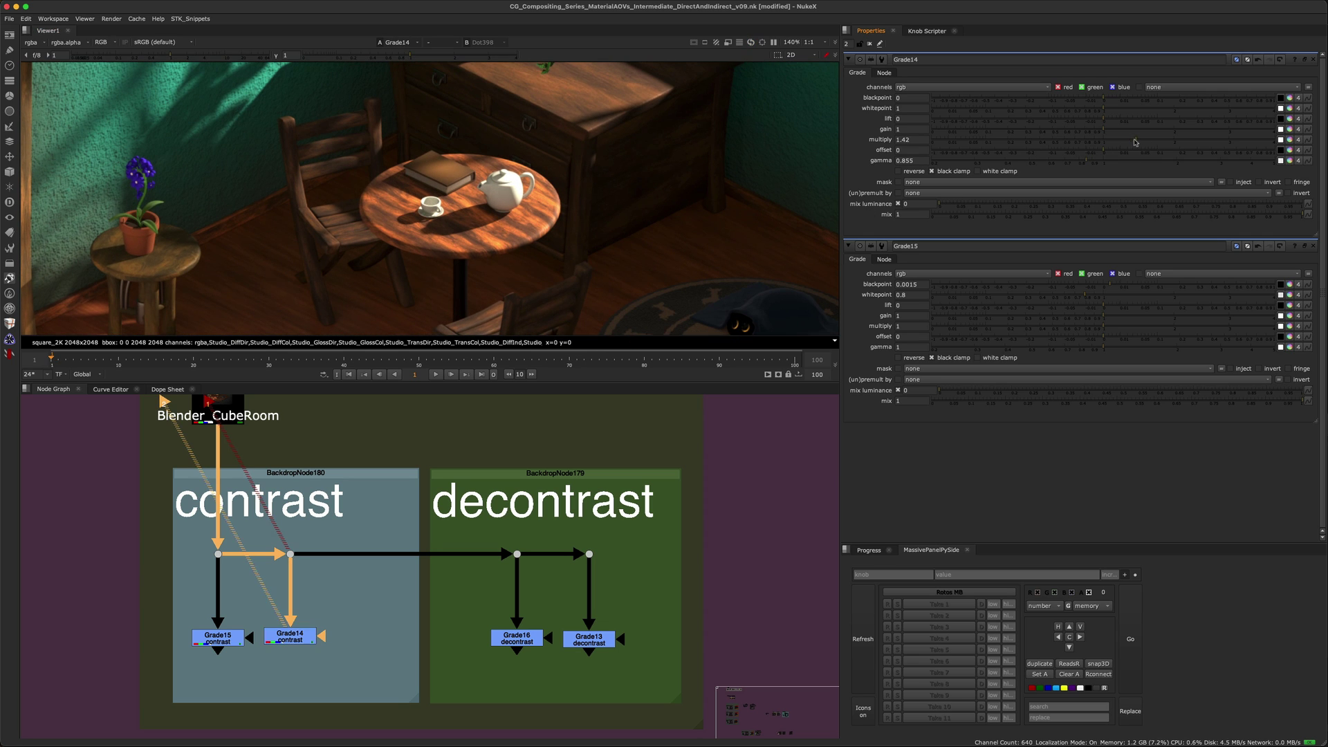
- Compare the results of the two contrast grades, Grade15 and Grade14, across the whole room
{"action": "scroll", "coordinate": [799, 172], "scroll_direction": "down", "scroll_amount": 6}
{"action": "left_click", "coordinate": [201, 632]}
{"action": "key", "text": "1"}
{"action": "left_click", "coordinate": [290, 635]}
{"action": "key", "text": "2"}
{"action": "key", "text": "1"}
{"action": "middle_click_drag", "start_coordinate": [645, 147], "coordinate": [640, 184]}
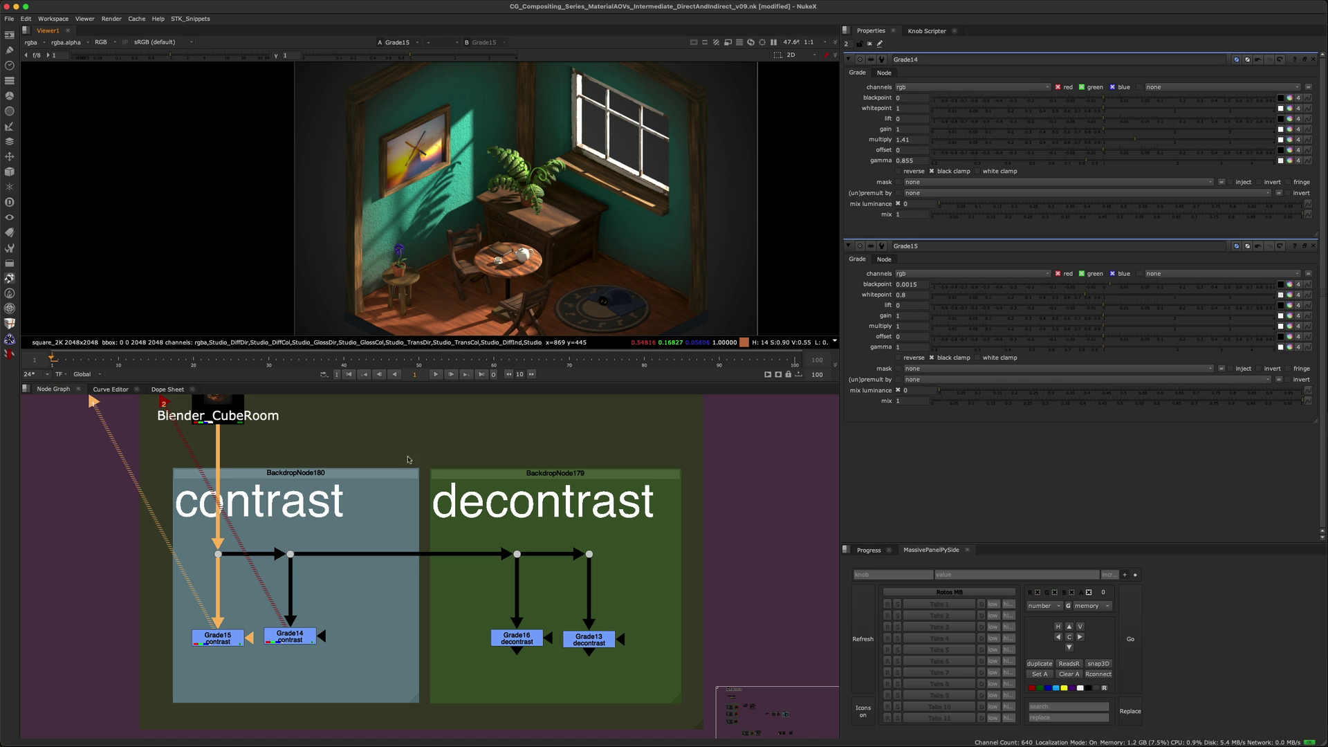
- View the ungraded decontrast input and Grade16, and set Grade16's blackpoint to -0.025 and whitepoint to 1.22
{"action": "middle_click_drag", "start_coordinate": [482, 545], "coordinate": [449, 525]}
{"action": "left_click", "coordinate": [485, 535], "text": "shift+super"}
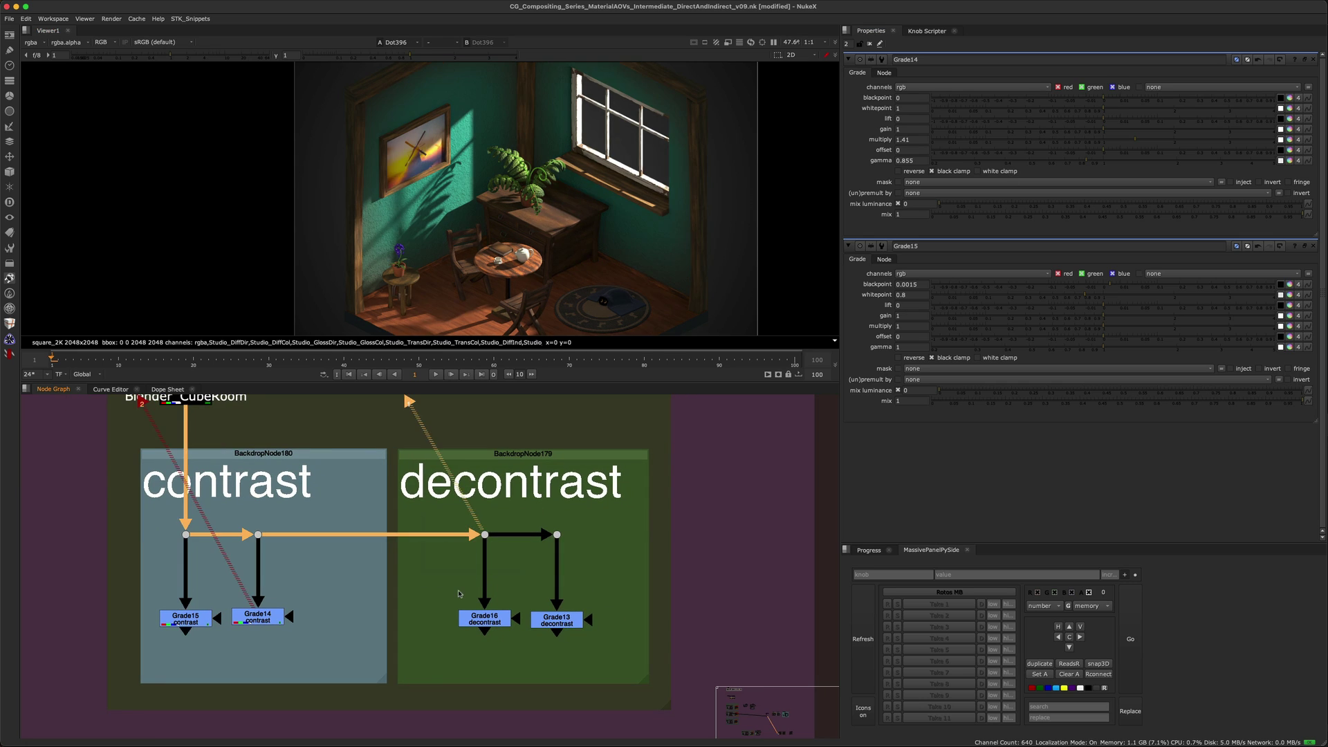
{"action": "left_click_drag", "start_coordinate": [444, 595], "coordinate": [495, 615]}
{"action": "key", "text": "1"}
{"action": "double_click", "coordinate": [486, 617]}
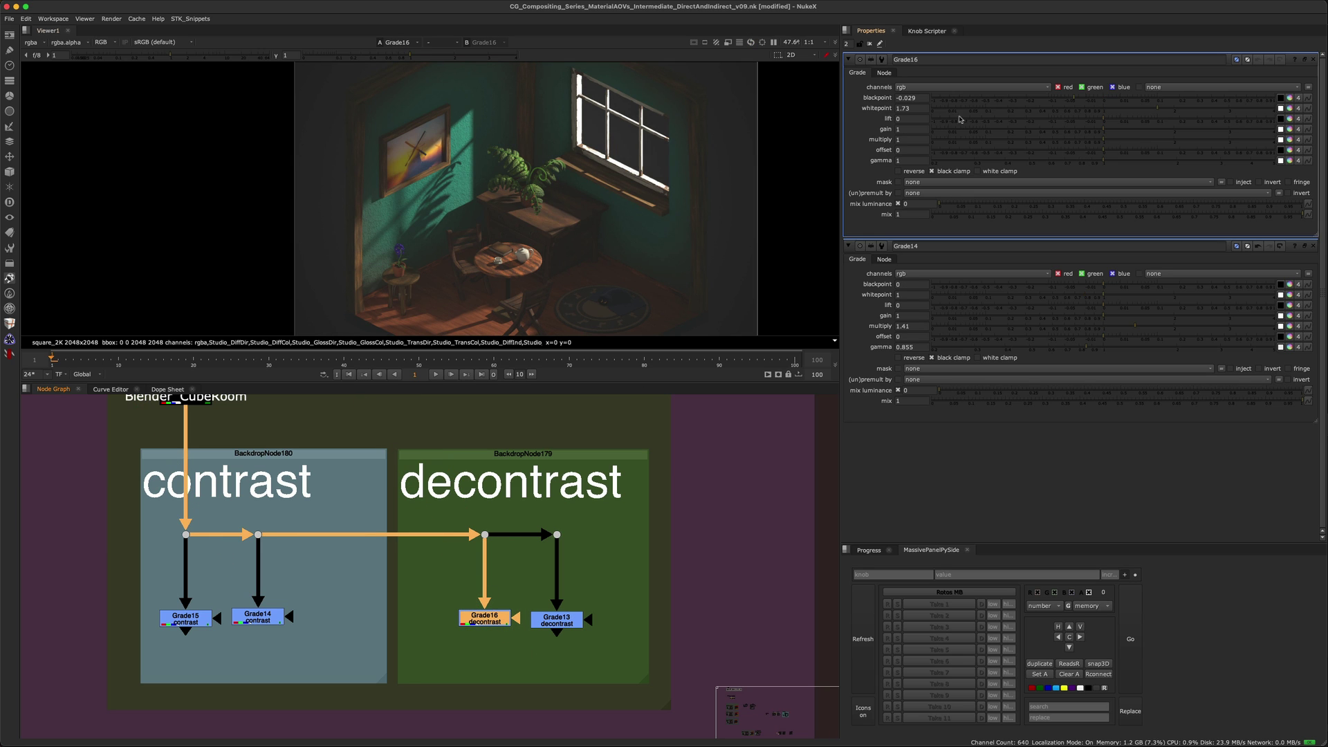
{"action": "left_click_drag", "start_coordinate": [1156, 110], "coordinate": [1121, 111]}
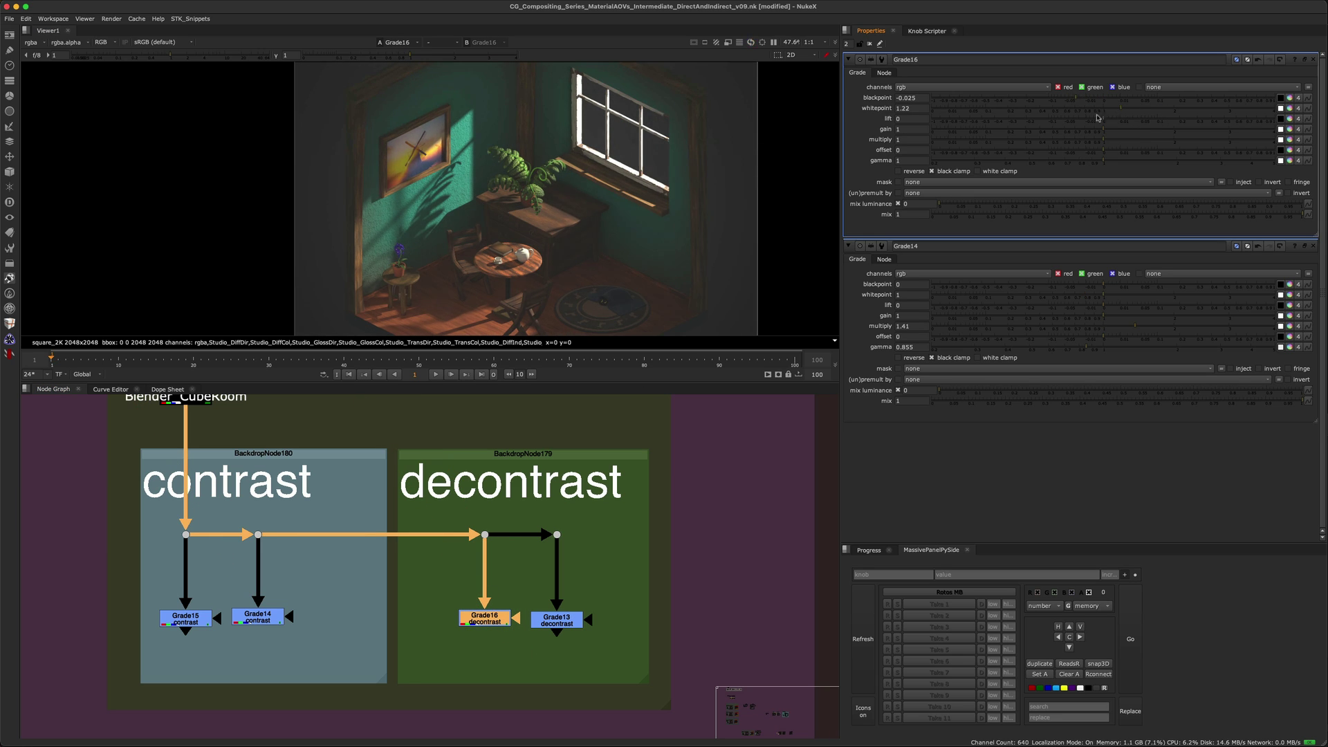
- View the Grade13 decontrast node and set its multiply to 0.625 and gamma to 1.32
{"action": "double_click", "coordinate": [566, 623]}
{"action": "key", "text": "1"}
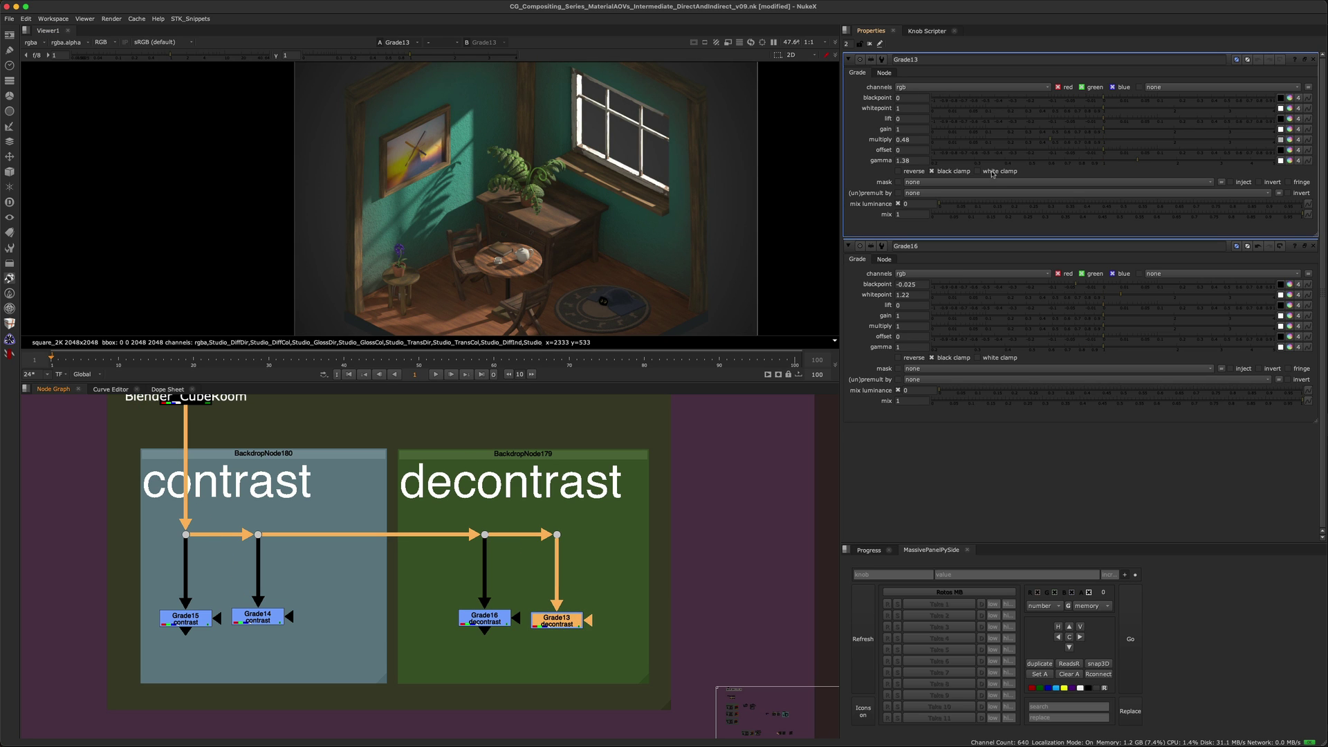
{"action": "left_click_drag", "start_coordinate": [1050, 145], "coordinate": [1129, 162]}
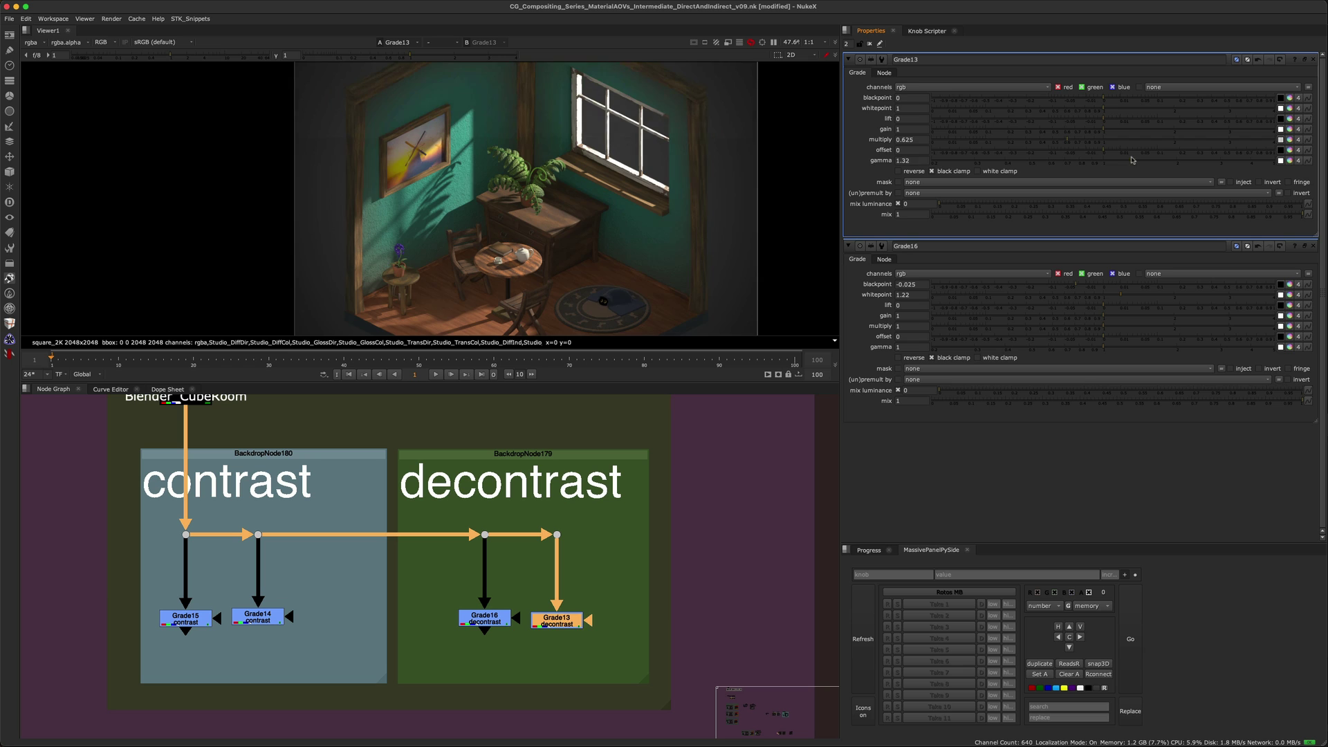
- Compare the two decontrast results by switching the viewer between Grade13 and Grade16
{"action": "scroll", "coordinate": [581, 222], "scroll_direction": "up", "scroll_amount": 3}
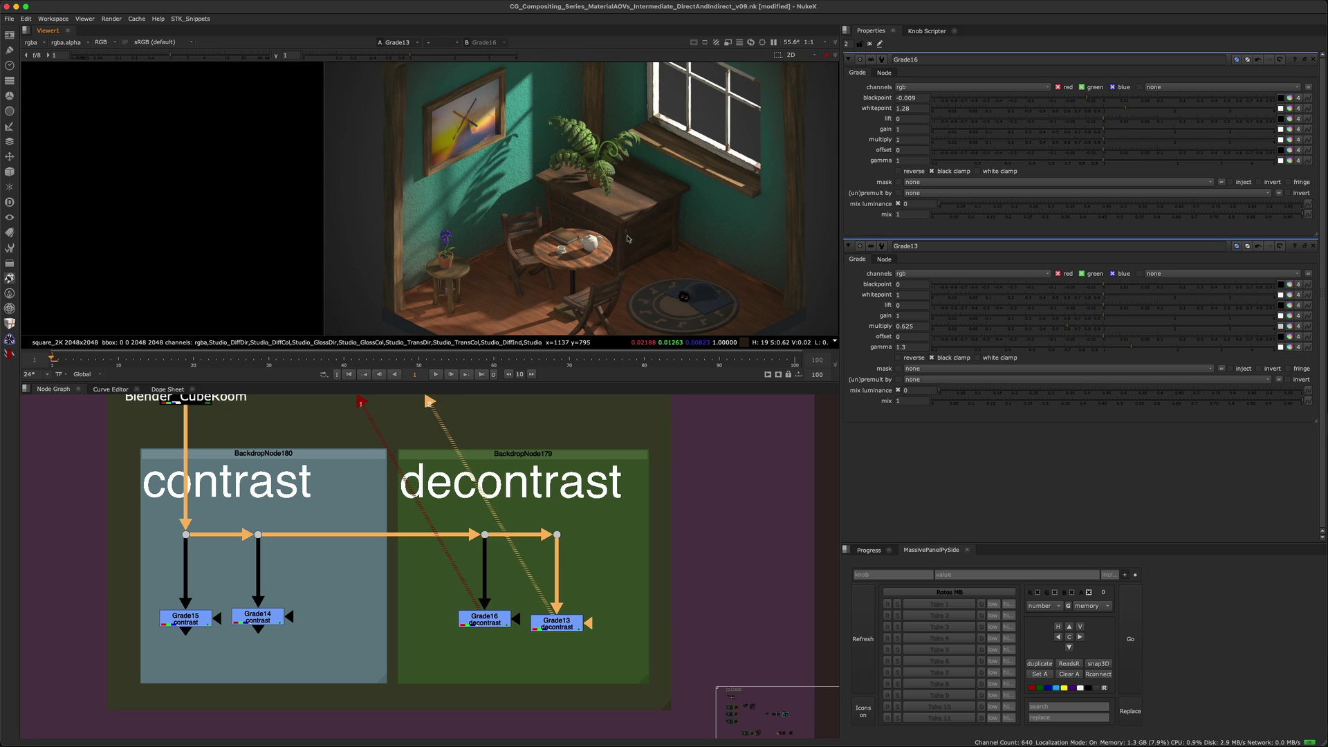
{"action": "key", "text": "1"}
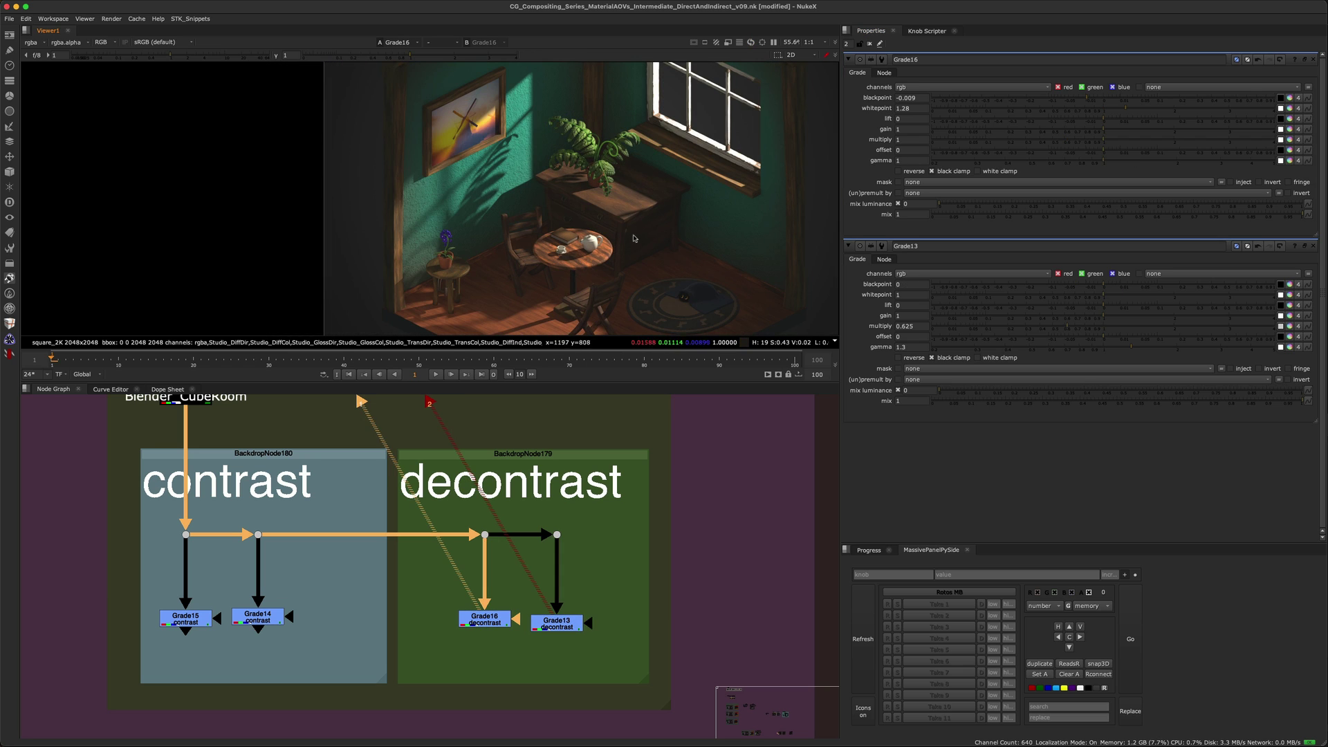
{"action": "key", "text": "2"}
{"action": "key", "text": "1"}
{"action": "key", "text": "2"}
{"action": "key", "text": "1"}
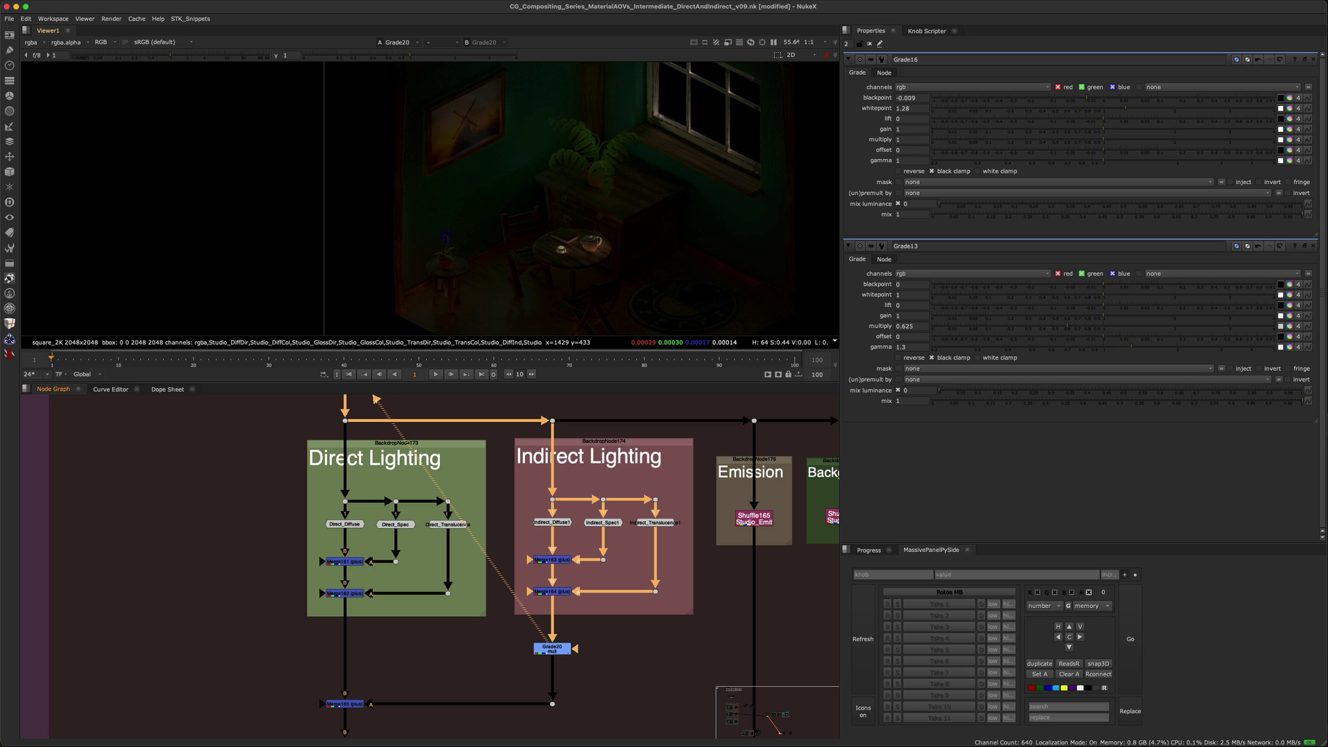
- View the combined beauty, open only Grade20's properties below Indirect Lighting, and raise its multiply to 4
{"action": "key", "text": "1"}
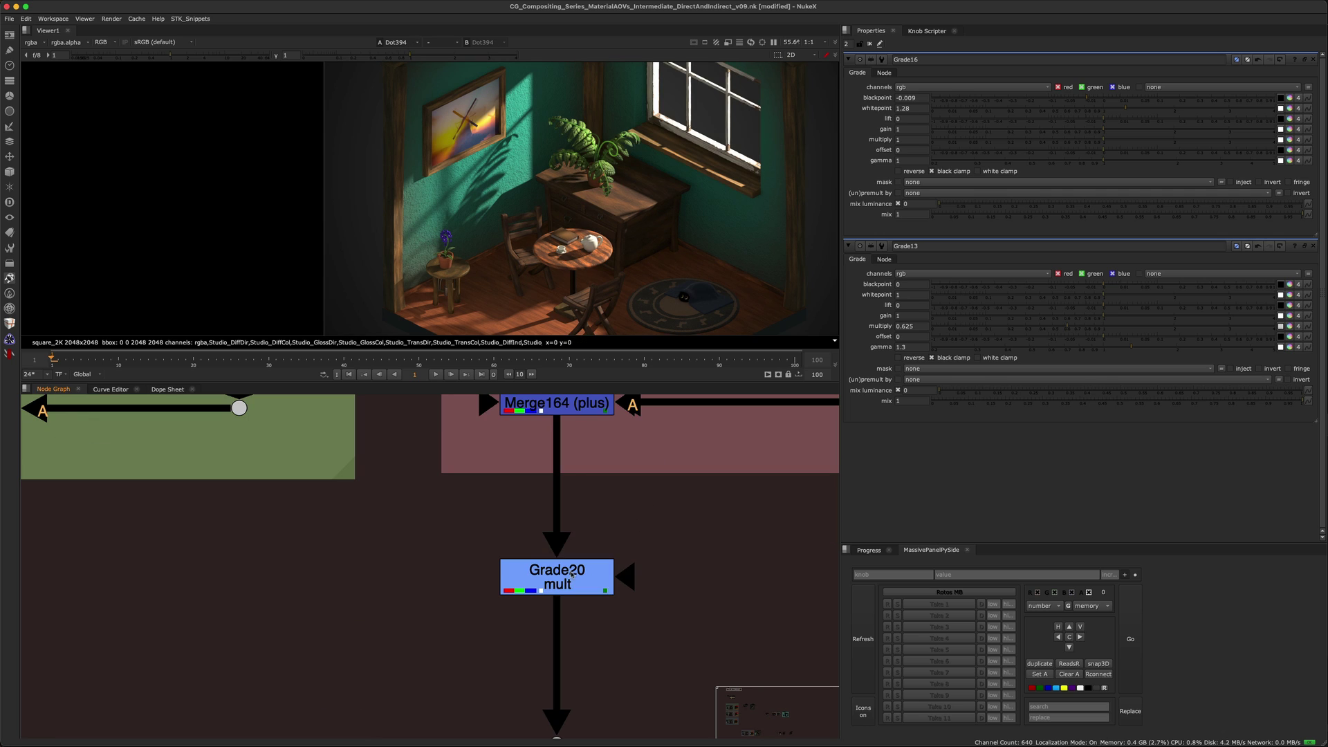
{"action": "double_click", "coordinate": [557, 578]}
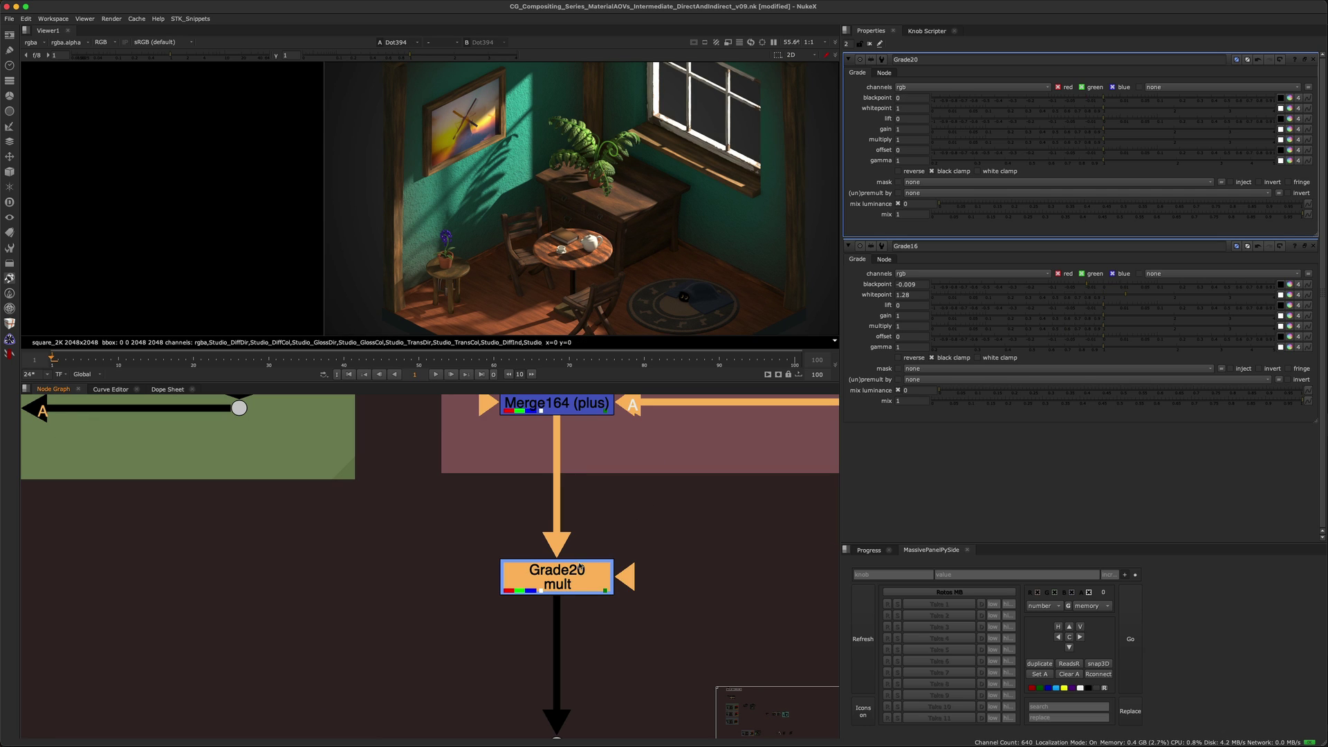
{"action": "scroll", "coordinate": [621, 526], "scroll_direction": "down", "scroll_amount": 5}
{"action": "middle_click_drag", "start_coordinate": [616, 599], "coordinate": [586, 692]}
{"action": "left_click", "coordinate": [1314, 246]}
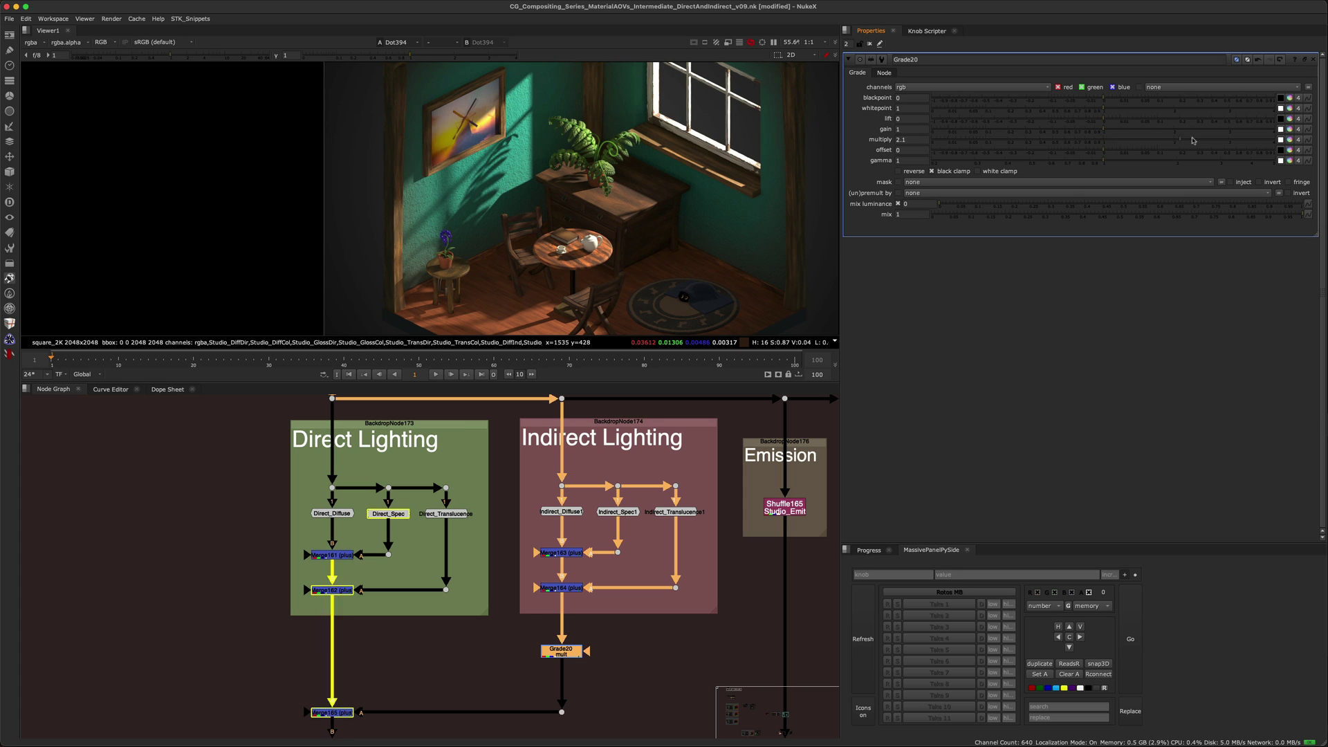
{"action": "left_click_drag", "start_coordinate": [1120, 140], "coordinate": [1154, 140]}
{"action": "left_click_drag", "start_coordinate": [1242, 135], "coordinate": [1272, 140]}
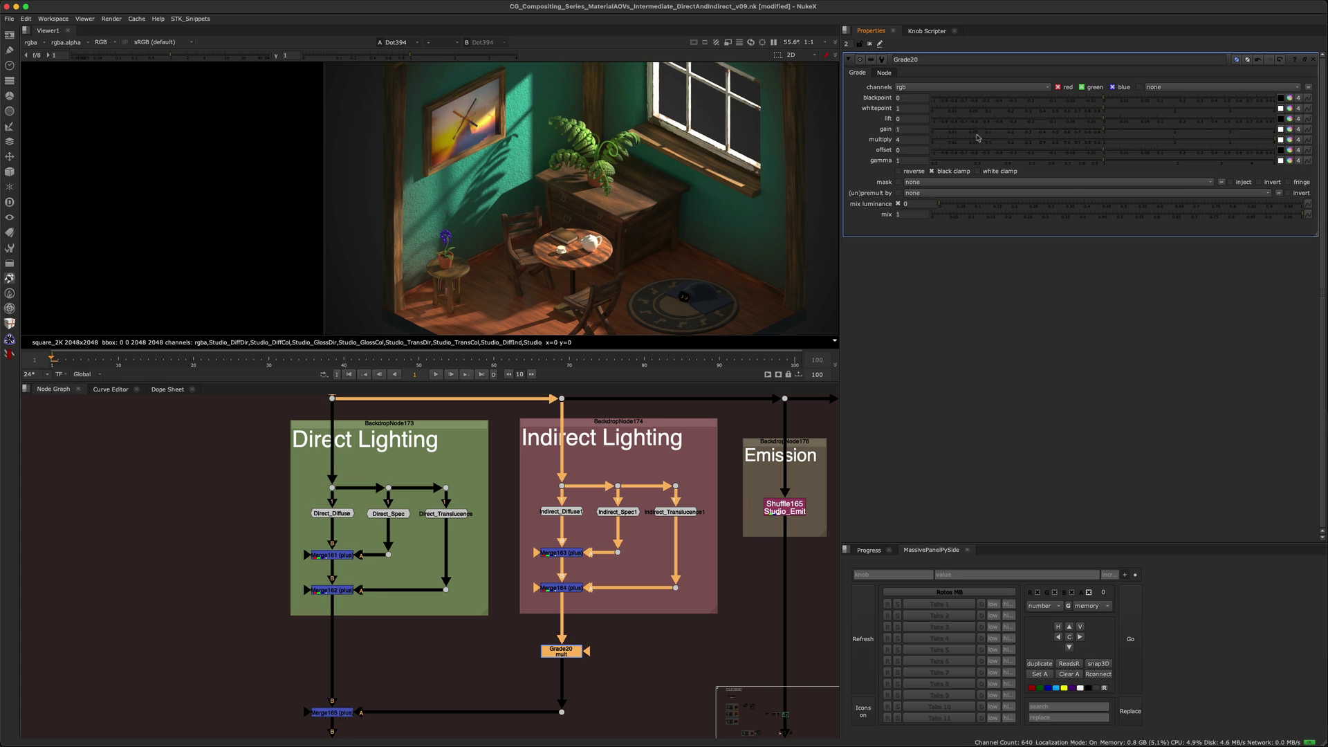
- Step Grade20's multiply up well beyond 4 and bring it back down to 6, with the whole room in view
{"action": "left_click", "coordinate": [912, 141]}
{"action": "key", "text": "Up"}
{"action": "key", "text": "Up"}
{"action": "key", "text": "Up"}
{"action": "key", "text": "Up"}
{"action": "key", "text": "Up"}
{"action": "key", "text": "Up"}
{"action": "key", "text": "Up"}
{"action": "key", "text": "Up"}
{"action": "key", "text": "Up"}
{"action": "key", "text": "Up"}
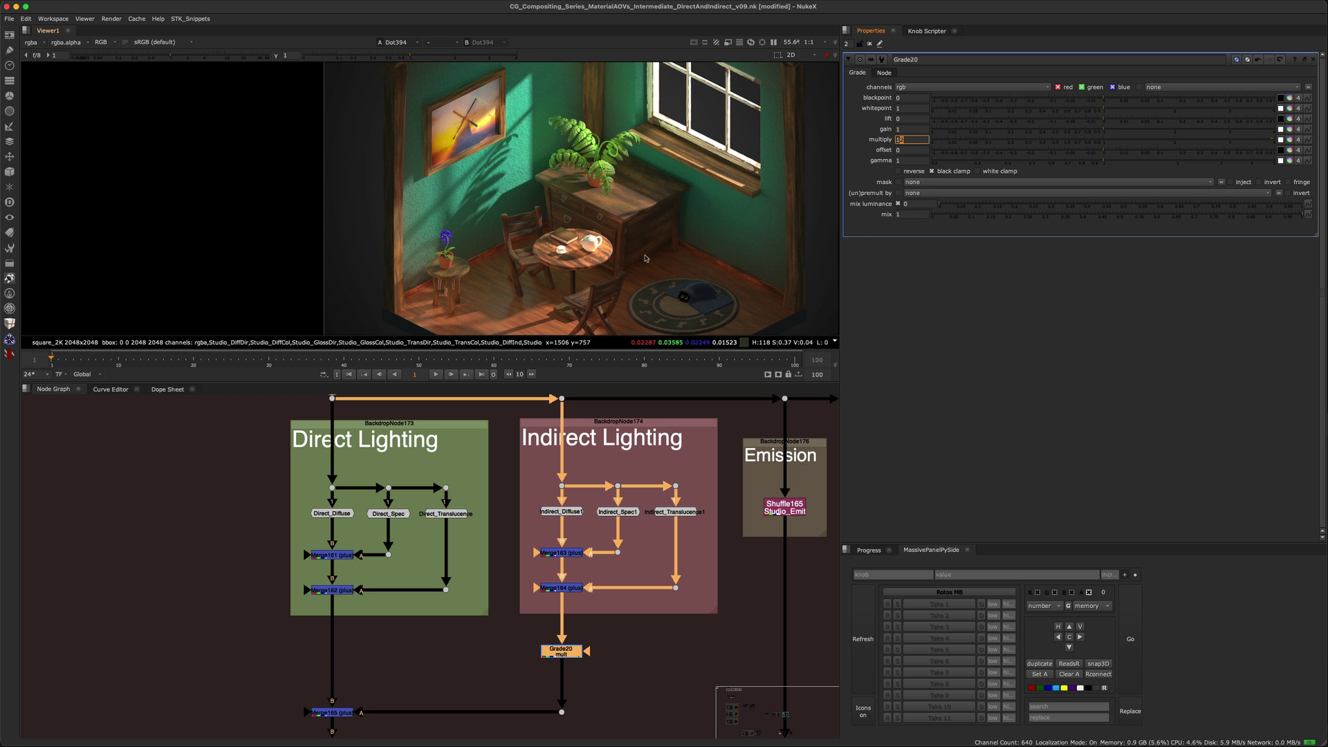
{"action": "key", "text": "Down"}
{"action": "key", "text": "Down"}
{"action": "key", "text": "Down"}
{"action": "key", "text": "Down"}
{"action": "key", "text": "Down"}
{"action": "scroll", "coordinate": [625, 222], "scroll_direction": "down", "scroll_amount": 3}
{"action": "mouse_move", "coordinate": [625, 222]}
{"action": "middle_mouse_down"}
{"action": "mouse_move", "coordinate": [621, 243]}
{"action": "mouse_move", "coordinate": [623, 206]}
{"action": "mouse_move", "coordinate": [607, 224]}
{"action": "middle_mouse_up"}
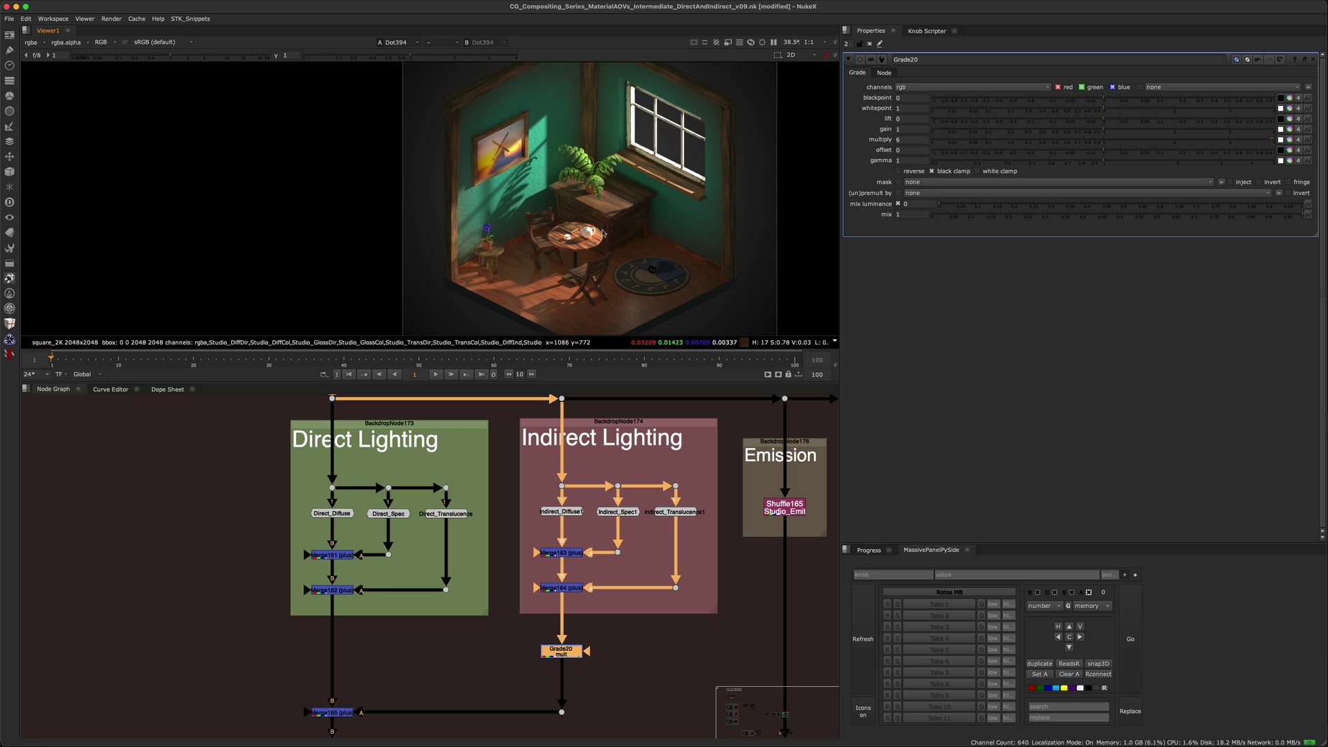
- Disable and re-enable Grade20 repeatedly to compare the room with and without the boosted indirect lighting
{"action": "left_click", "coordinate": [561, 651]}
{"action": "key", "text": "d"}
{"action": "key", "text": "d"}
{"action": "key", "text": "d"}
{"action": "key", "text": "d"}
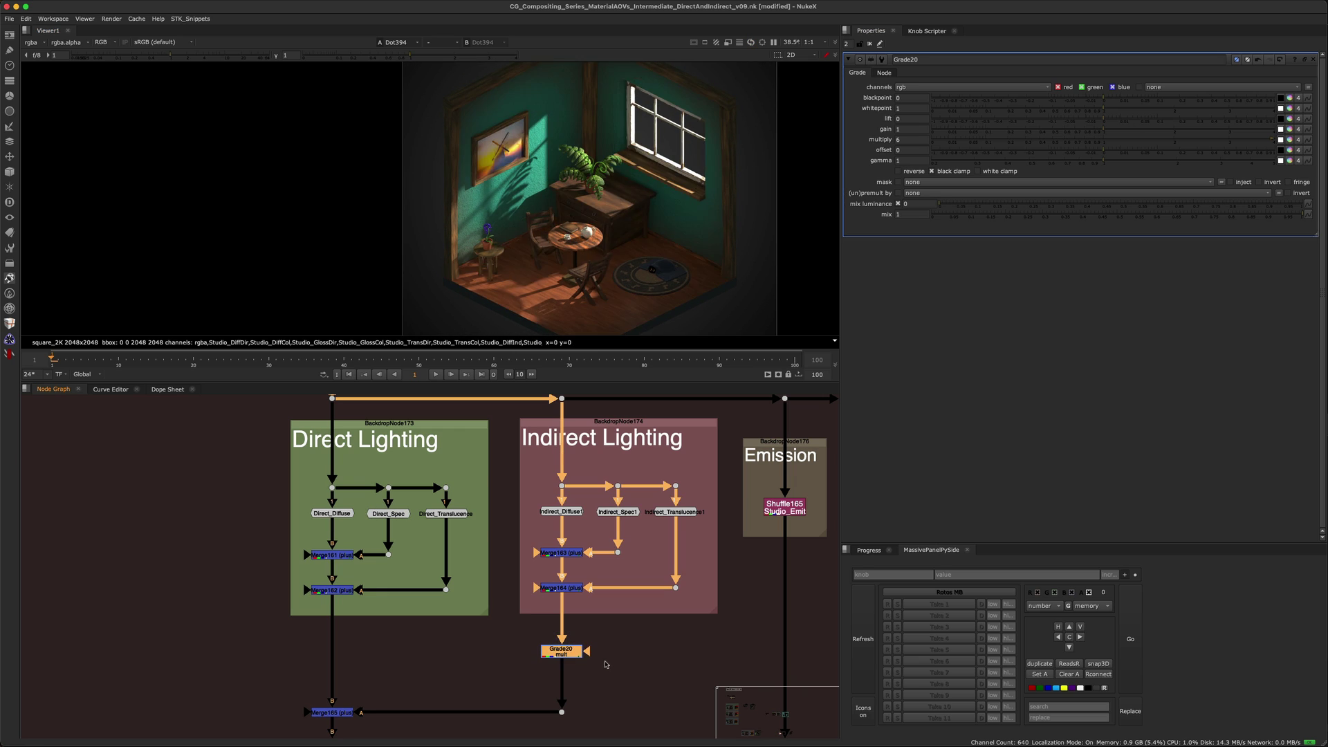
{"action": "key", "text": "d"}
{"action": "key", "text": "d"}
{"action": "key", "text": "d"}
{"action": "key", "text": "d"}
{"action": "key", "text": "d"}
{"action": "key", "text": "d"}
{"action": "key", "text": "d"}
{"action": "key", "text": "d"}
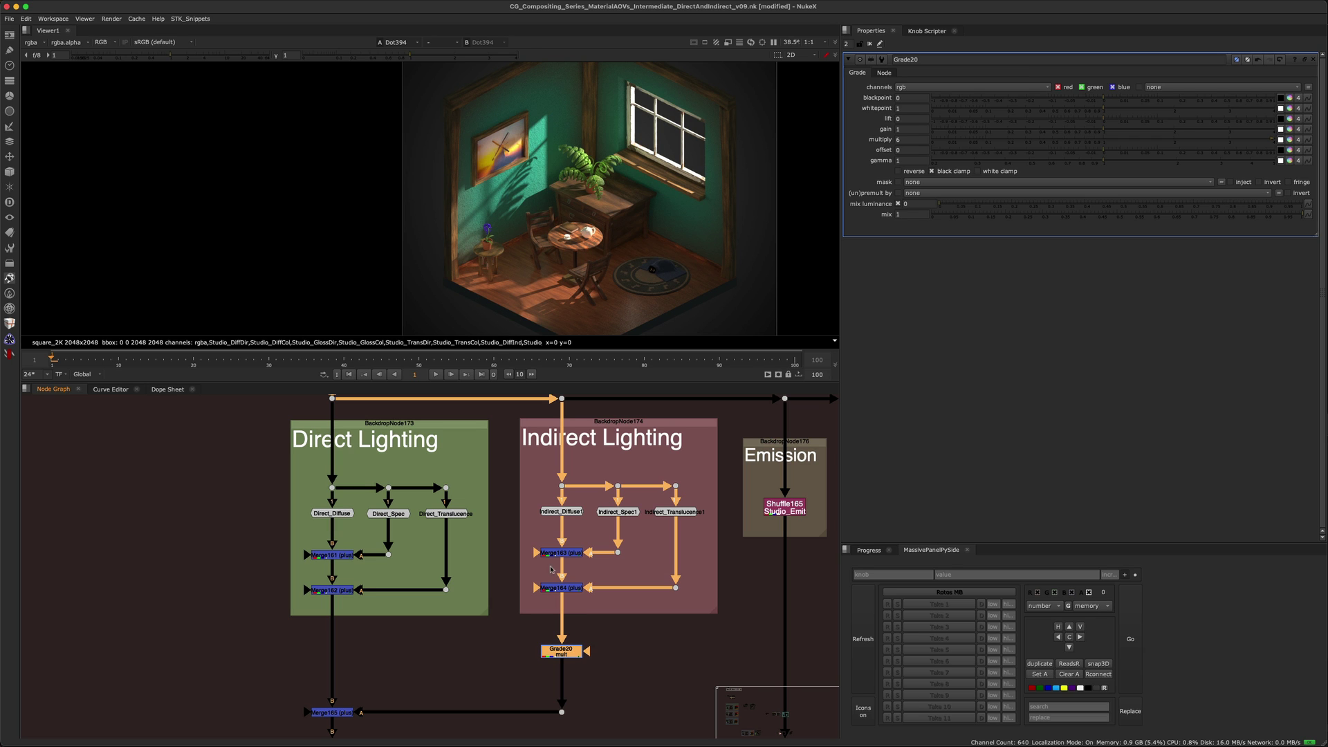
{"action": "key", "text": "d"}
{"action": "key", "text": "d"}
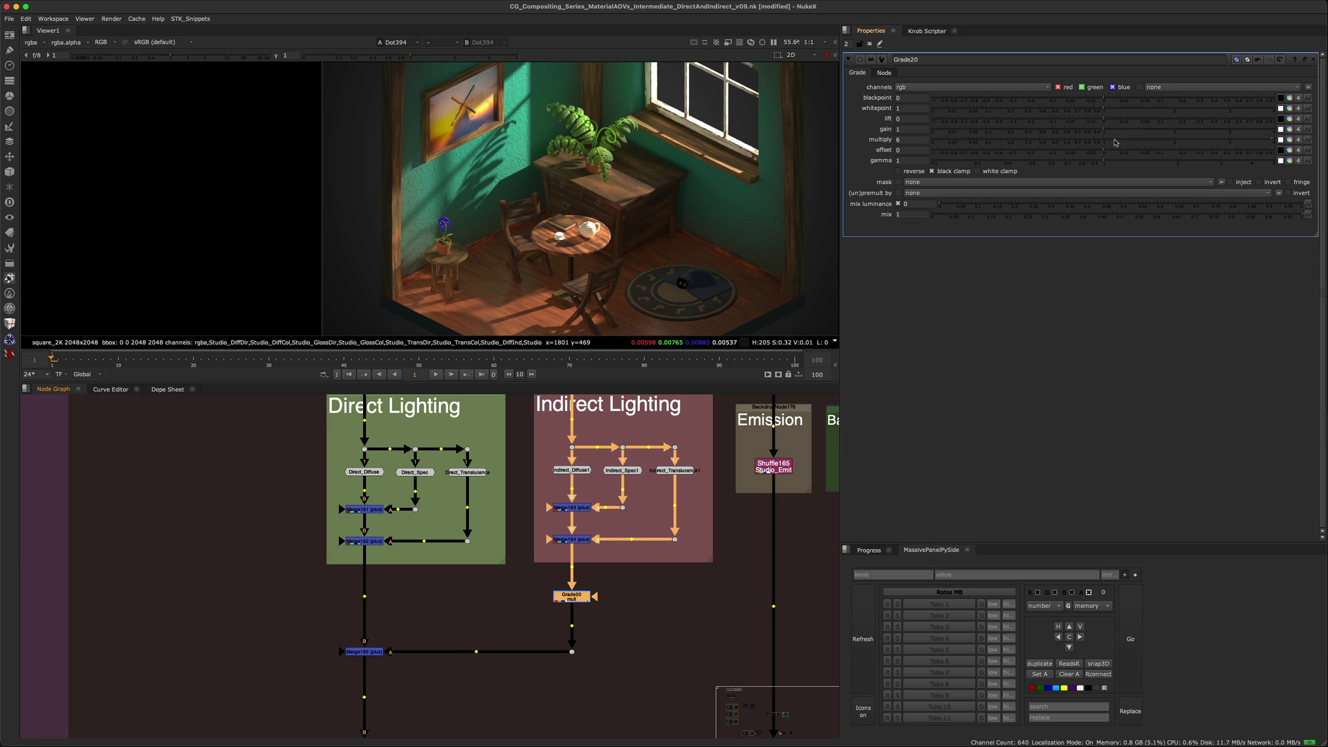
- Reset Grade20's multiply to 1 and lower it towards 0 to inspect the room without indirect lighting
{"action": "left_click", "coordinate": [1113, 139], "text": "super"}
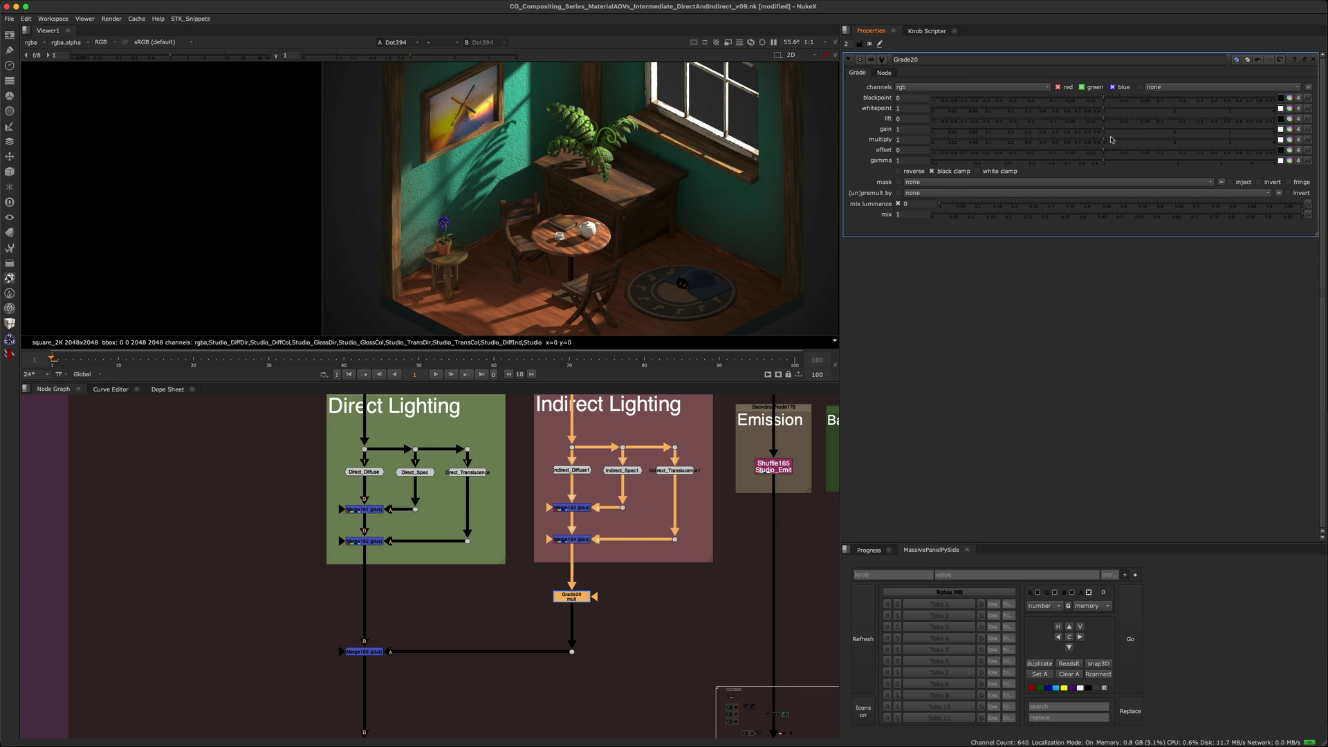
{"action": "left_click_drag", "start_coordinate": [1102, 144], "coordinate": [765, 164]}
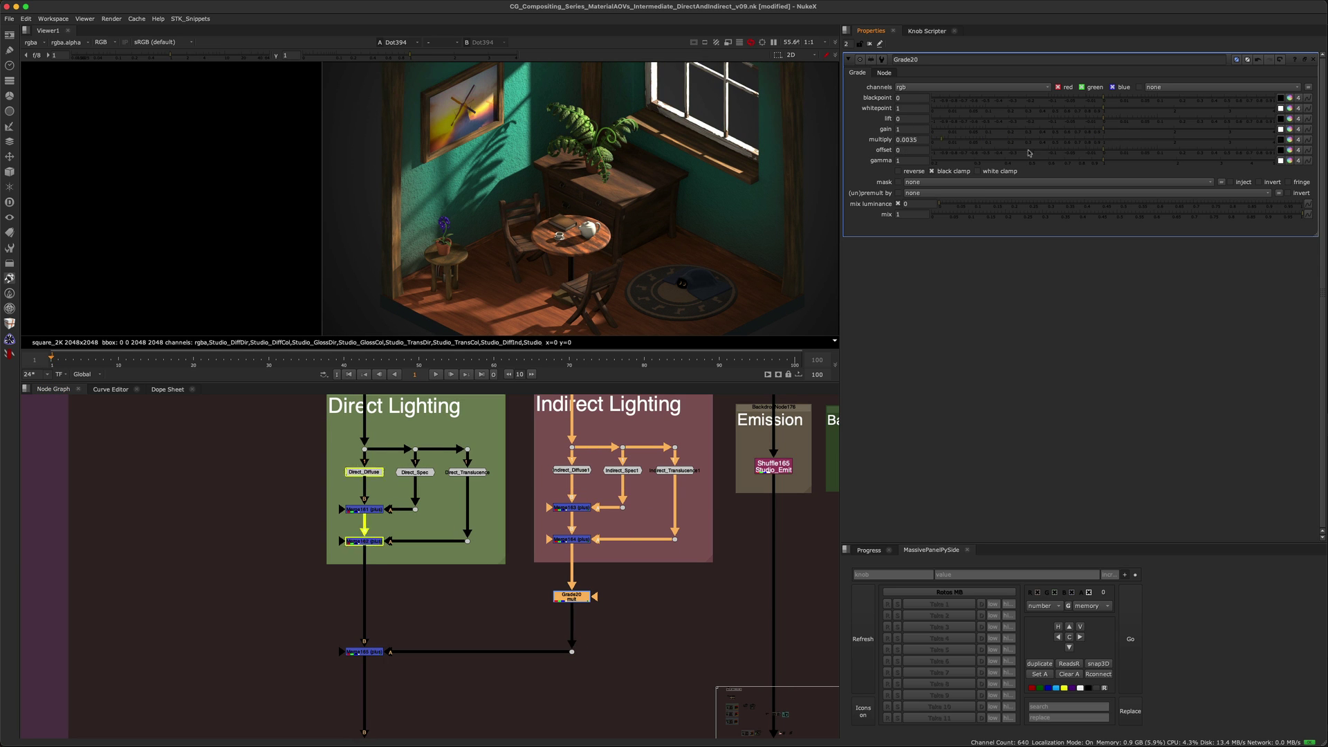
{"action": "scroll", "coordinate": [608, 185], "scroll_direction": "up", "scroll_amount": 6}
{"action": "middle_click_drag", "start_coordinate": [608, 186], "coordinate": [602, 176]}
{"action": "left_click_drag", "start_coordinate": [1111, 141], "coordinate": [995, 141]}
- Vary Grade20's multiply, set it to 1.31, and inspect the shadows around the table
{"action": "scroll", "coordinate": [520, 201], "scroll_direction": "down", "scroll_amount": 3}
{"action": "scroll", "coordinate": [504, 213], "scroll_direction": "down", "scroll_amount": 3}
{"action": "middle_click_drag", "start_coordinate": [504, 213], "coordinate": [453, 229]}
{"action": "left_click_drag", "start_coordinate": [1047, 139], "coordinate": [989, 131]}
{"action": "scroll", "coordinate": [500, 266], "scroll_direction": "up", "scroll_amount": 3}
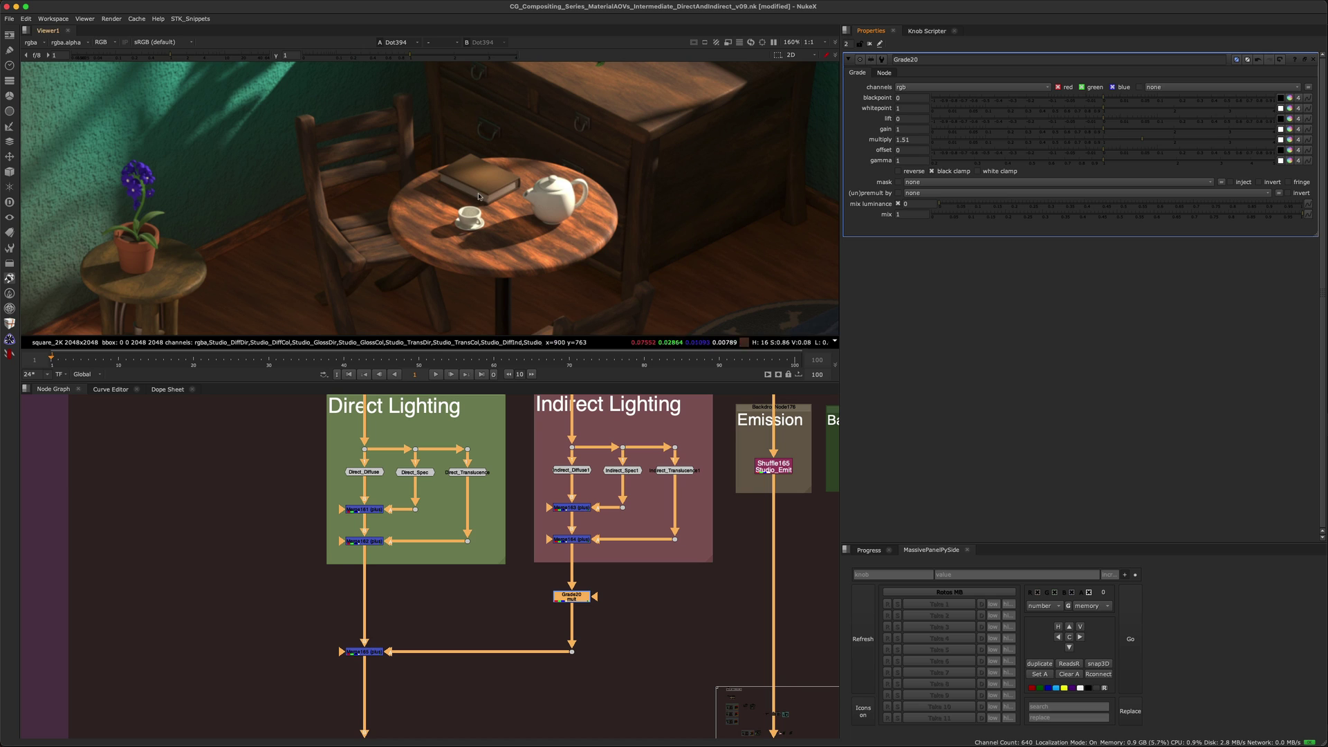
- Duplicate Grade20, insert the copy below the merged Direct Lighting branch, and open its properties
{"action": "scroll", "coordinate": [484, 200], "scroll_direction": "down", "scroll_amount": 10}
{"action": "middle_click_drag", "start_coordinate": [489, 204], "coordinate": [454, 238]}
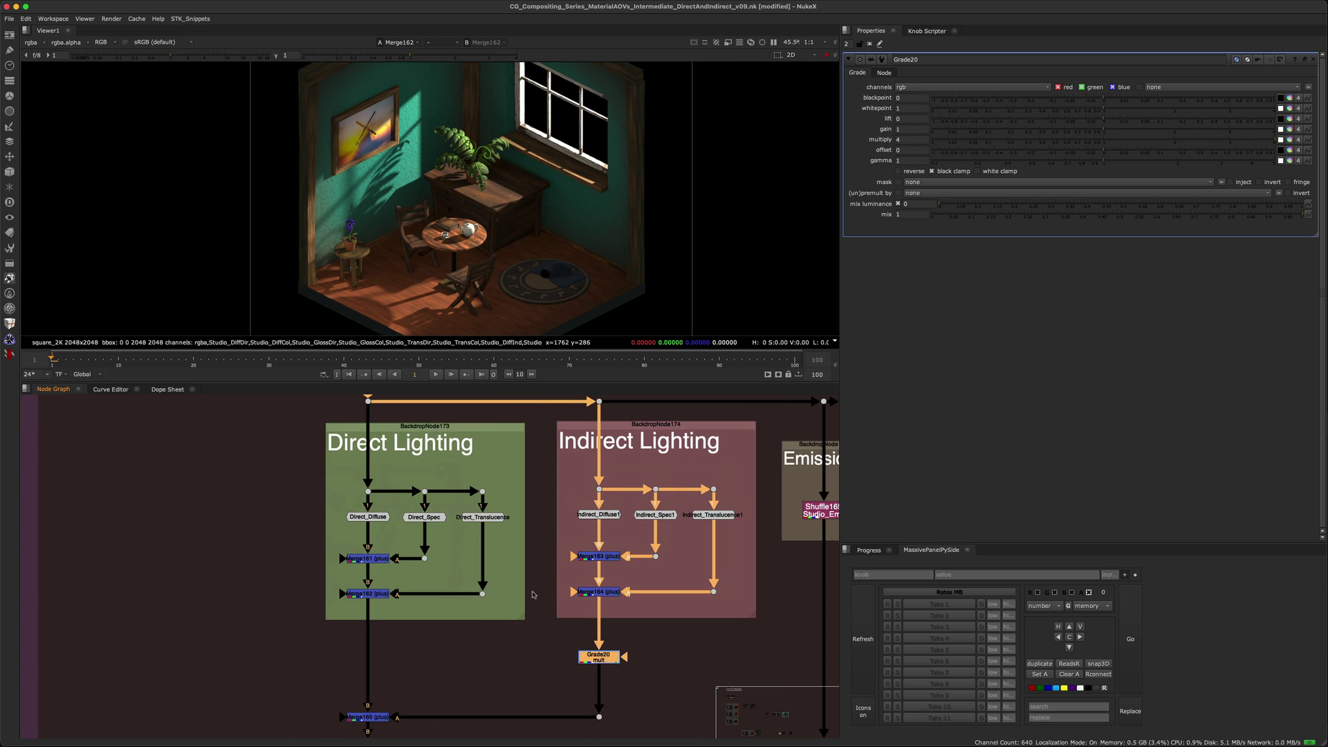
{"action": "left_click_drag", "start_coordinate": [542, 623], "coordinate": [642, 680]}
{"action": "key", "text": "super+c"}
{"action": "left_click", "coordinate": [447, 656]}
{"action": "key", "text": "super+v"}
{"action": "left_click_drag", "start_coordinate": [484, 630], "coordinate": [366, 662]}
{"action": "double_click", "coordinate": [367, 663]}
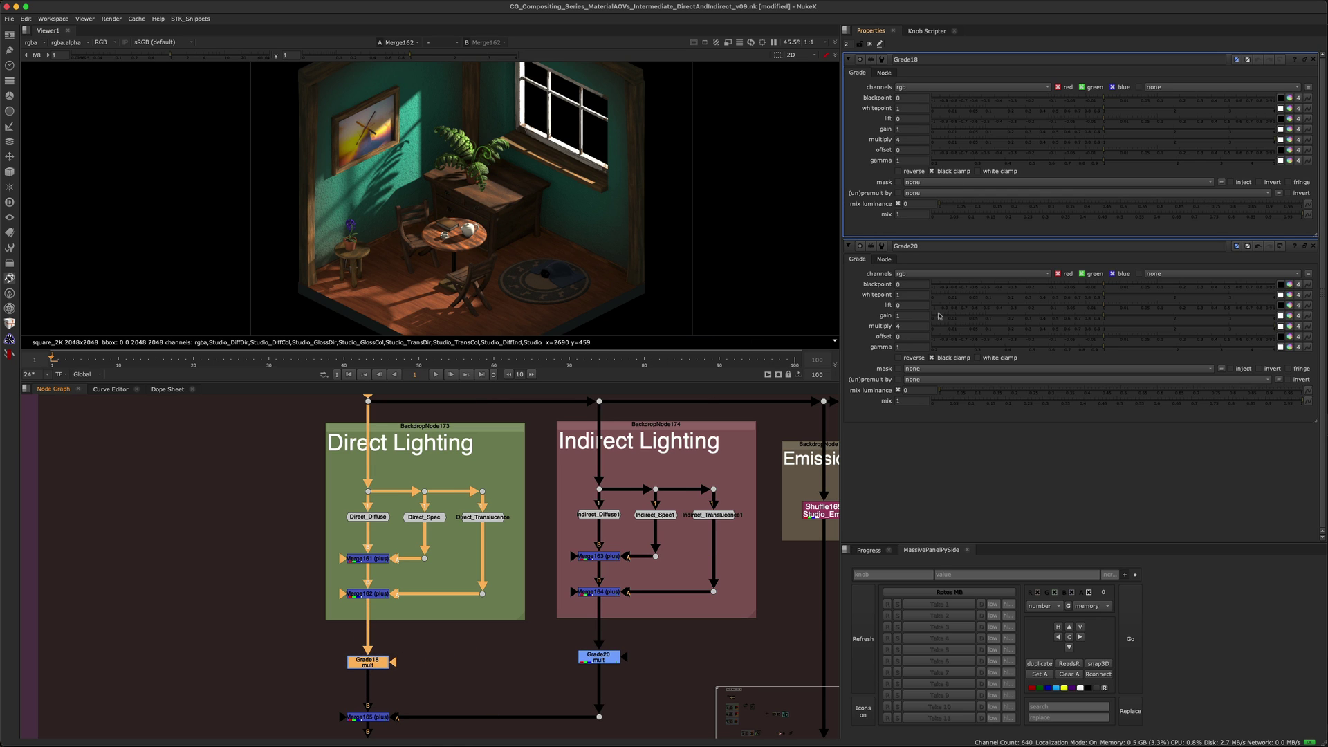
- Link the multiply of Grade18 to Grade20's multiply and enable reverse on Grade18
{"action": "left_click_drag", "start_coordinate": [902, 326], "coordinate": [912, 140], "text": "ctrl"}
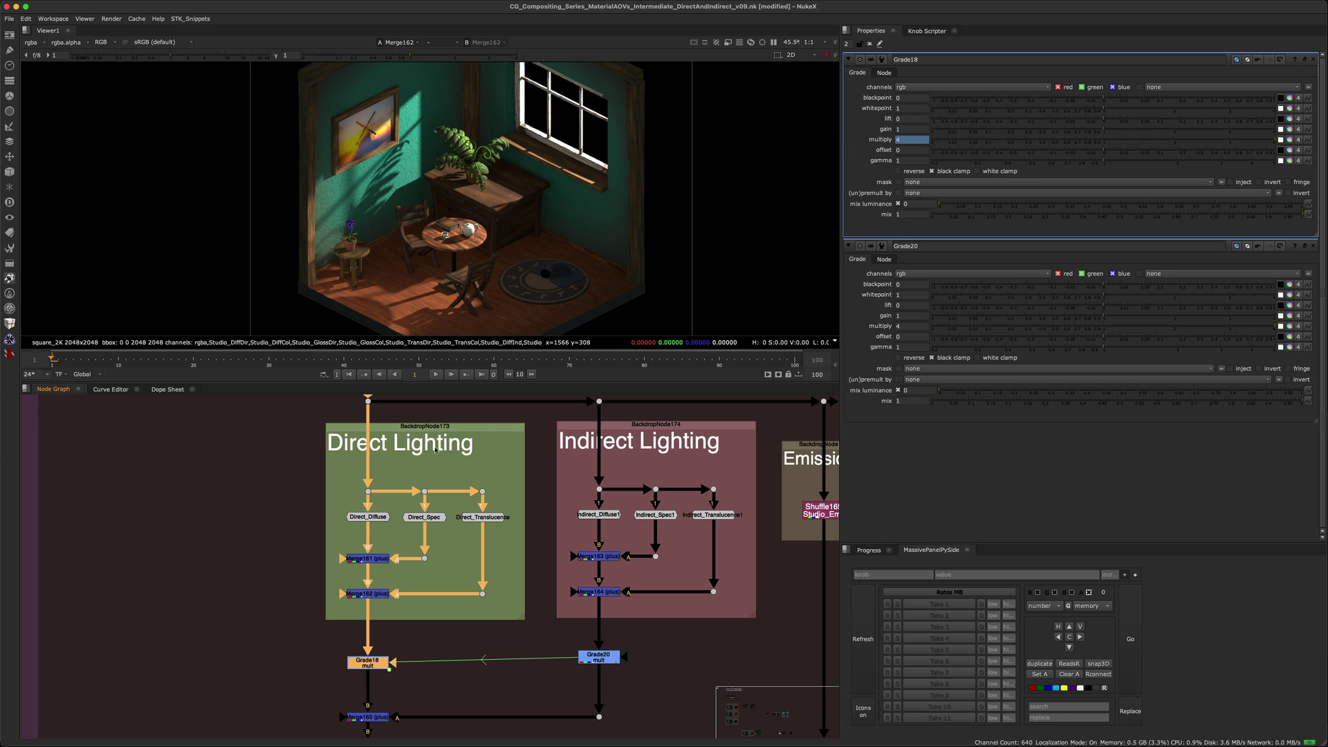
{"action": "left_click", "coordinate": [913, 171]}
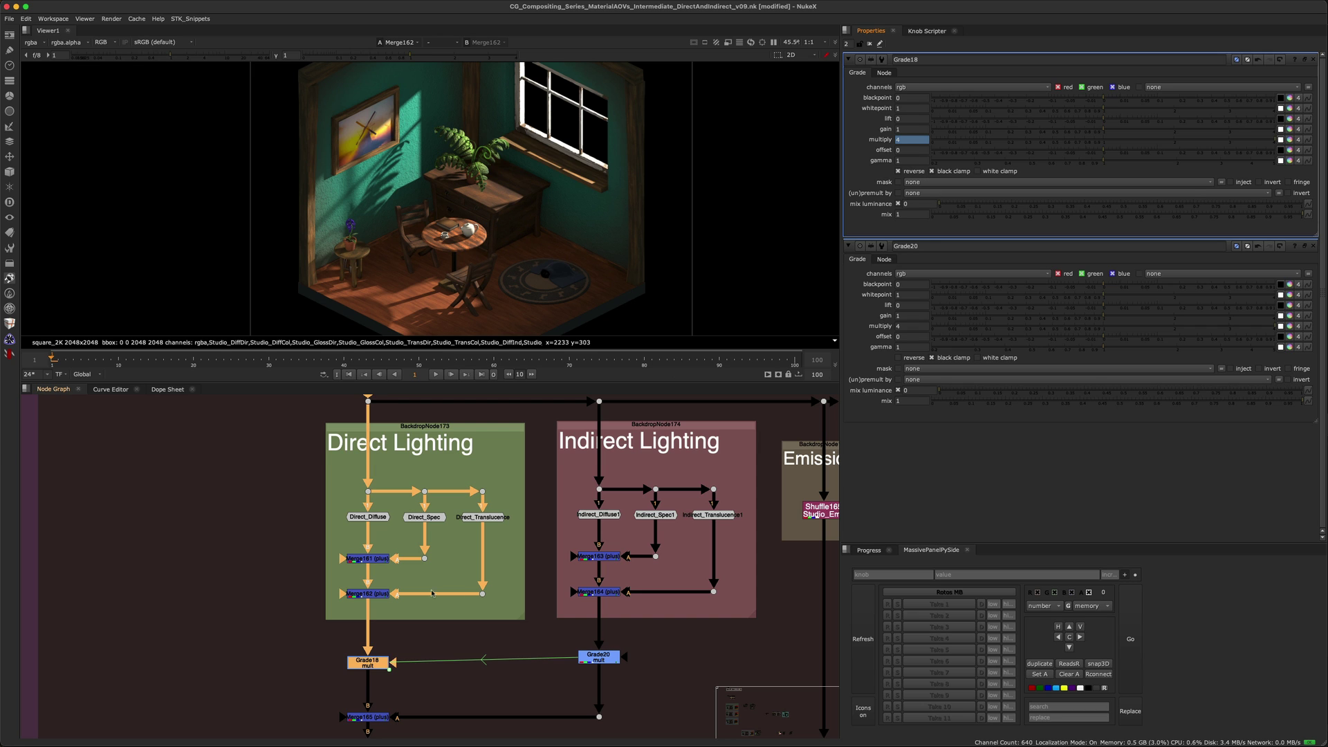
- View the outputs of Grade20 and Grade18, and vary Grade20's multiply to inspect the inverse response on the direct lighting
{"action": "scroll", "coordinate": [615, 660], "scroll_direction": "up", "scroll_amount": 4}
{"action": "double_click", "coordinate": [615, 659]}
{"action": "key", "text": "1"}
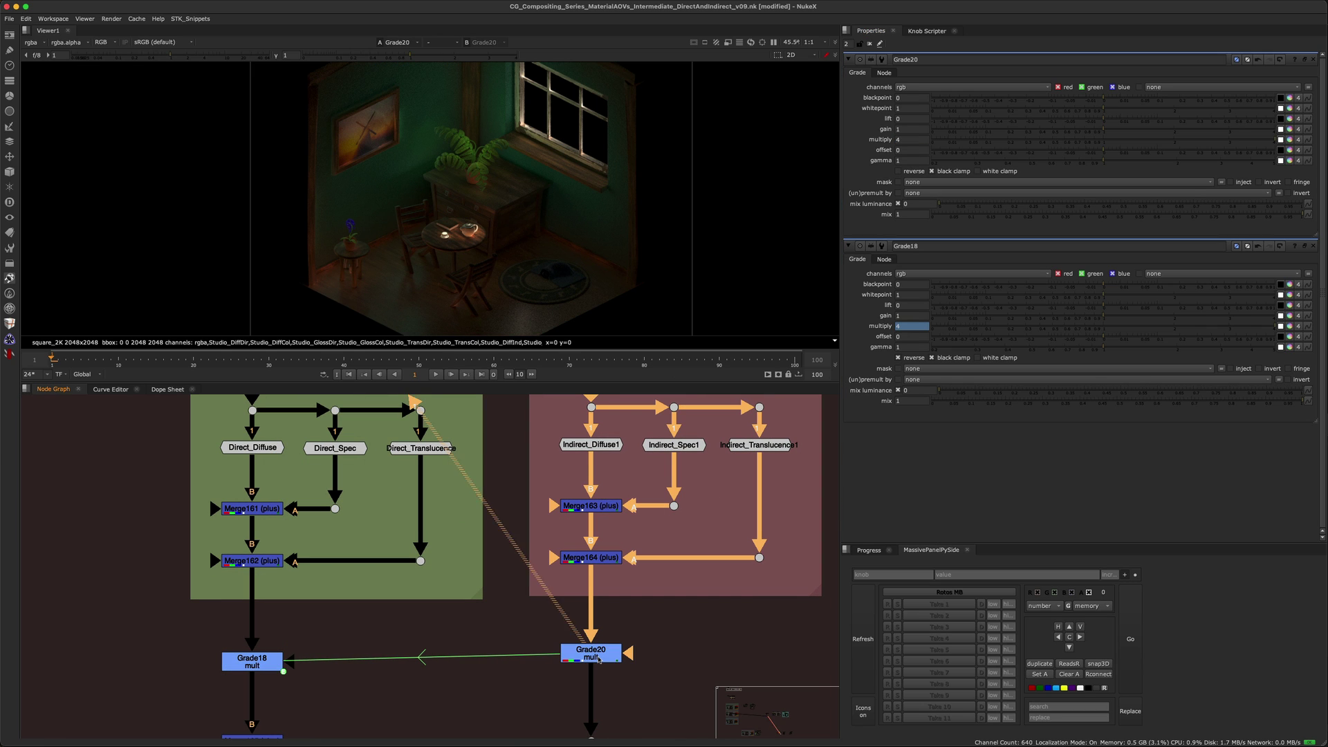
{"action": "left_click", "coordinate": [261, 660]}
{"action": "key", "text": "1"}
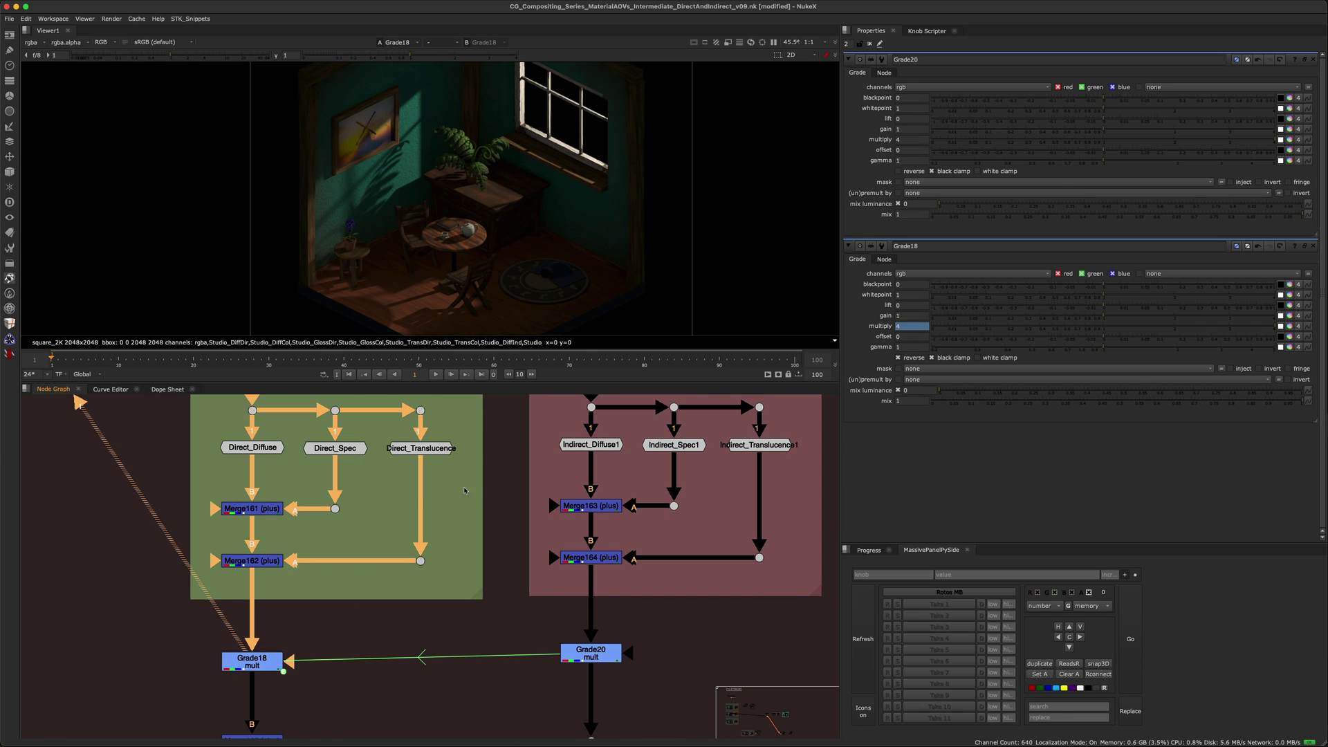
{"action": "left_click", "coordinate": [579, 651]}
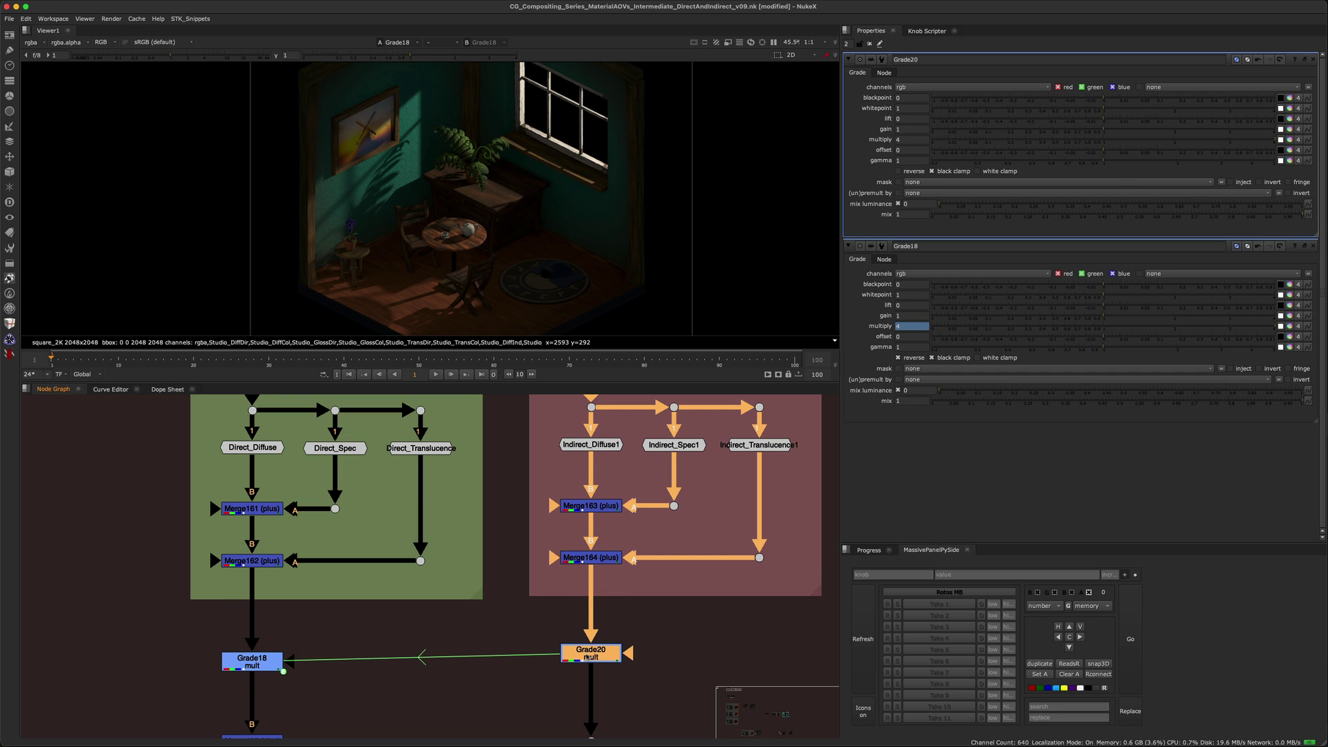
{"action": "mouse_move", "coordinate": [1134, 142]}
{"action": "left_mouse_down"}
{"action": "mouse_move", "coordinate": [1242, 130]}
{"action": "mouse_move", "coordinate": [1038, 137]}
{"action": "mouse_move", "coordinate": [1146, 140]}
{"action": "left_mouse_up"}
- Set Grade18's mix to 0.2 to weaken the inverse grade on the direct lighting
{"action": "middle_click_drag", "start_coordinate": [529, 582], "coordinate": [392, 631]}
{"action": "scroll", "coordinate": [392, 632], "scroll_direction": "up", "scroll_amount": 2}
{"action": "left_click", "coordinate": [418, 645]}
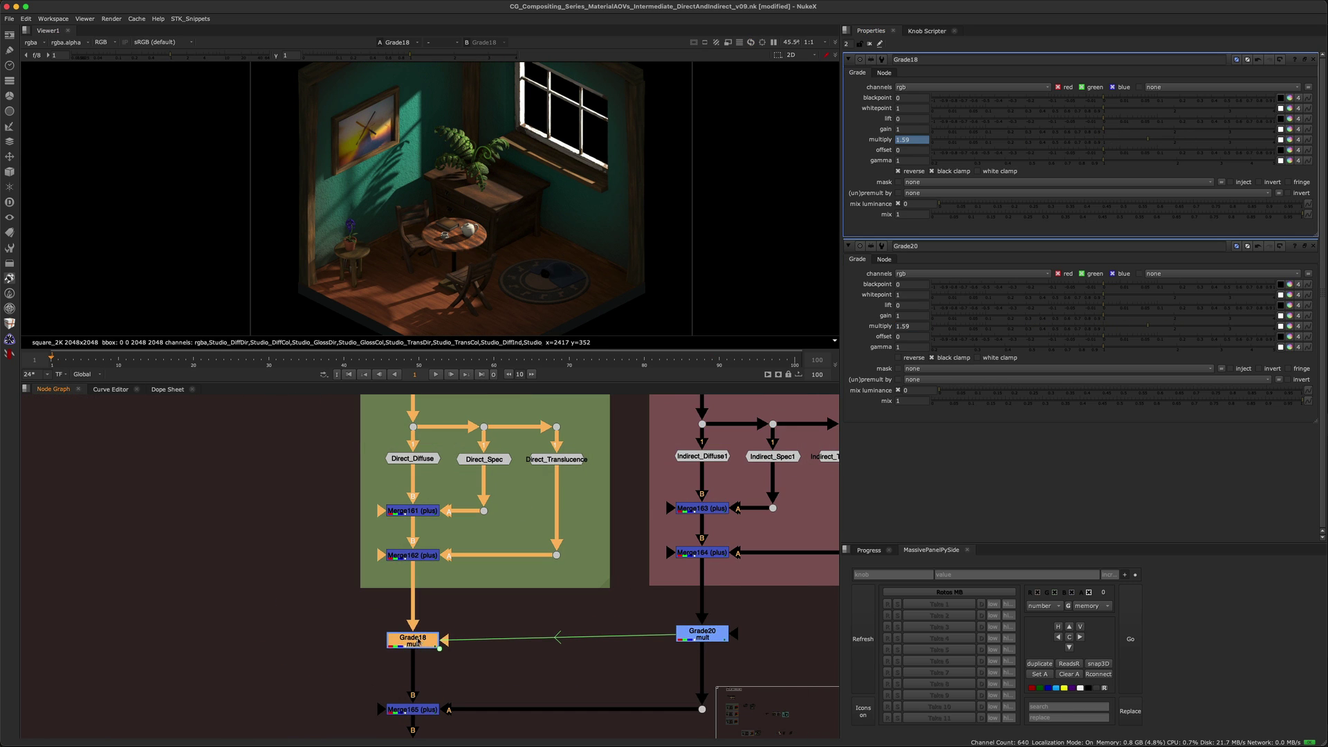
{"action": "left_click", "coordinate": [912, 215]}
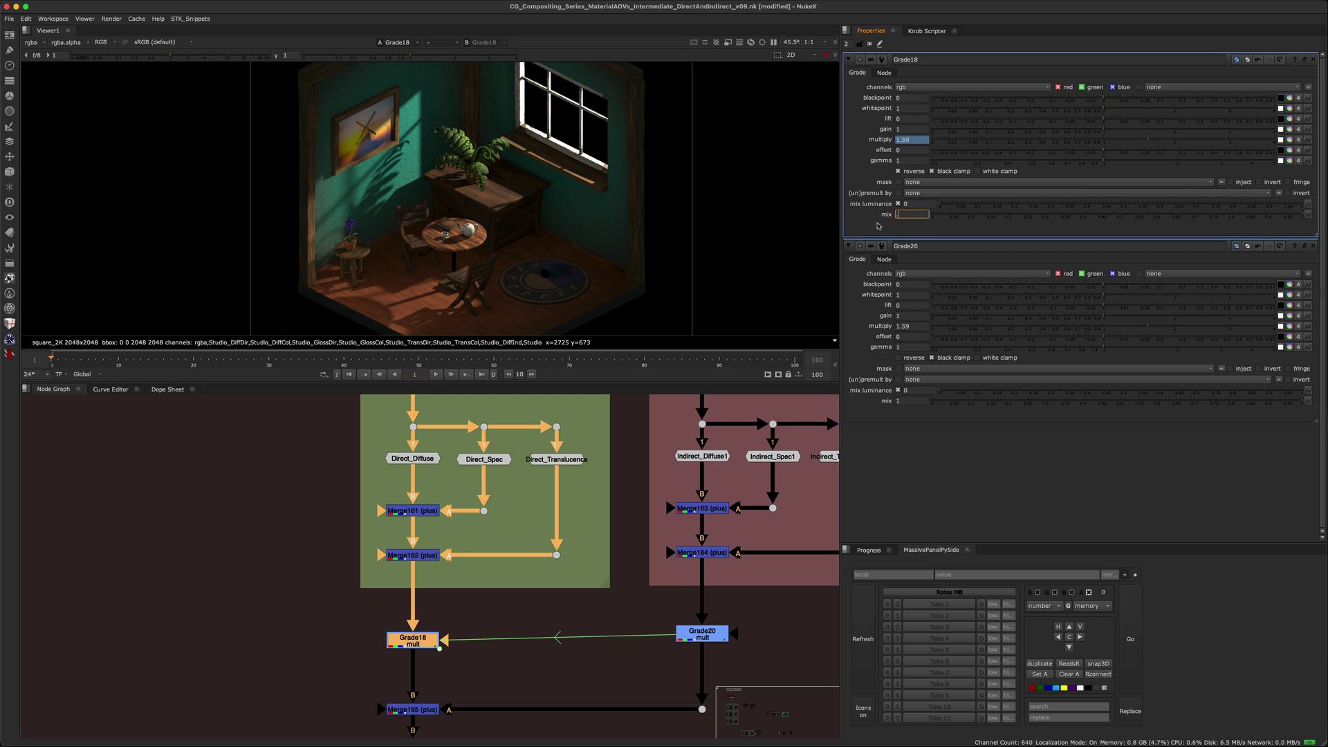
{"action": "type", "text": ".2"}
{"action": "key", "text": "Return"}
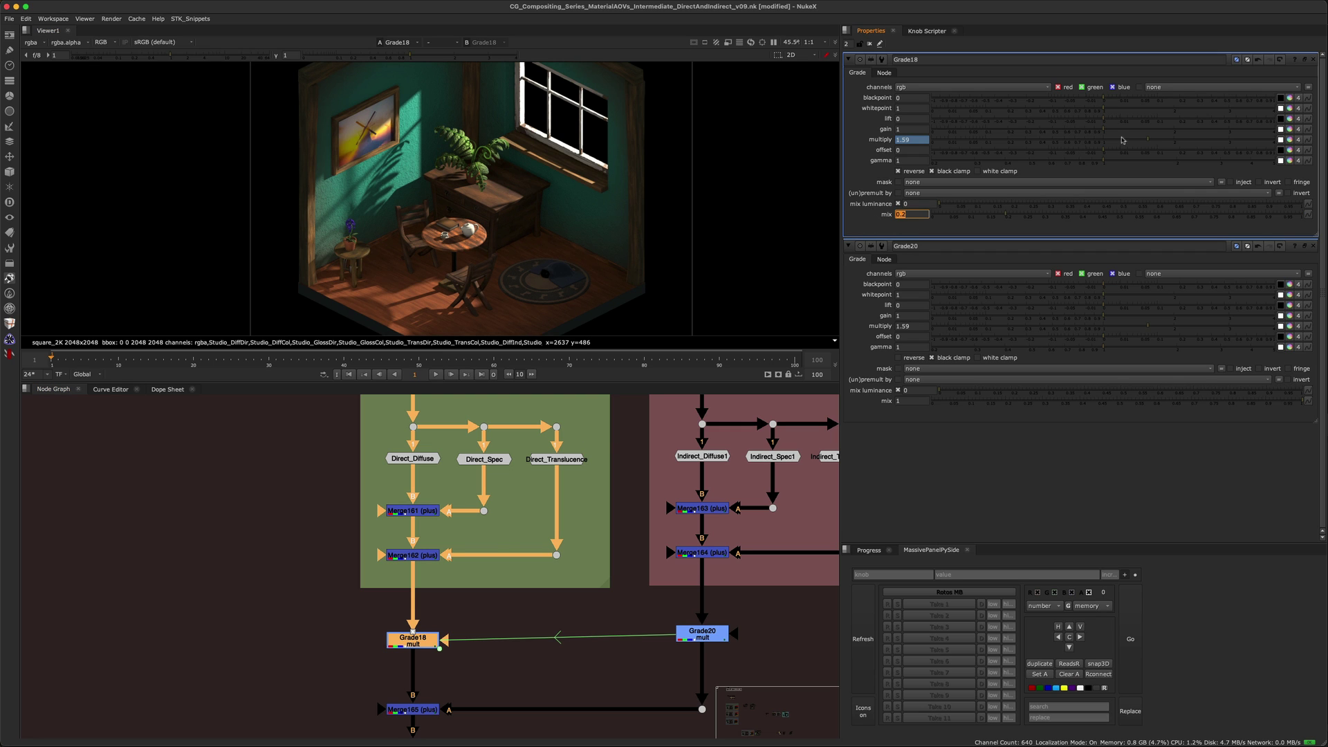
{"action": "left_click_drag", "start_coordinate": [411, 647], "coordinate": [412, 645]}
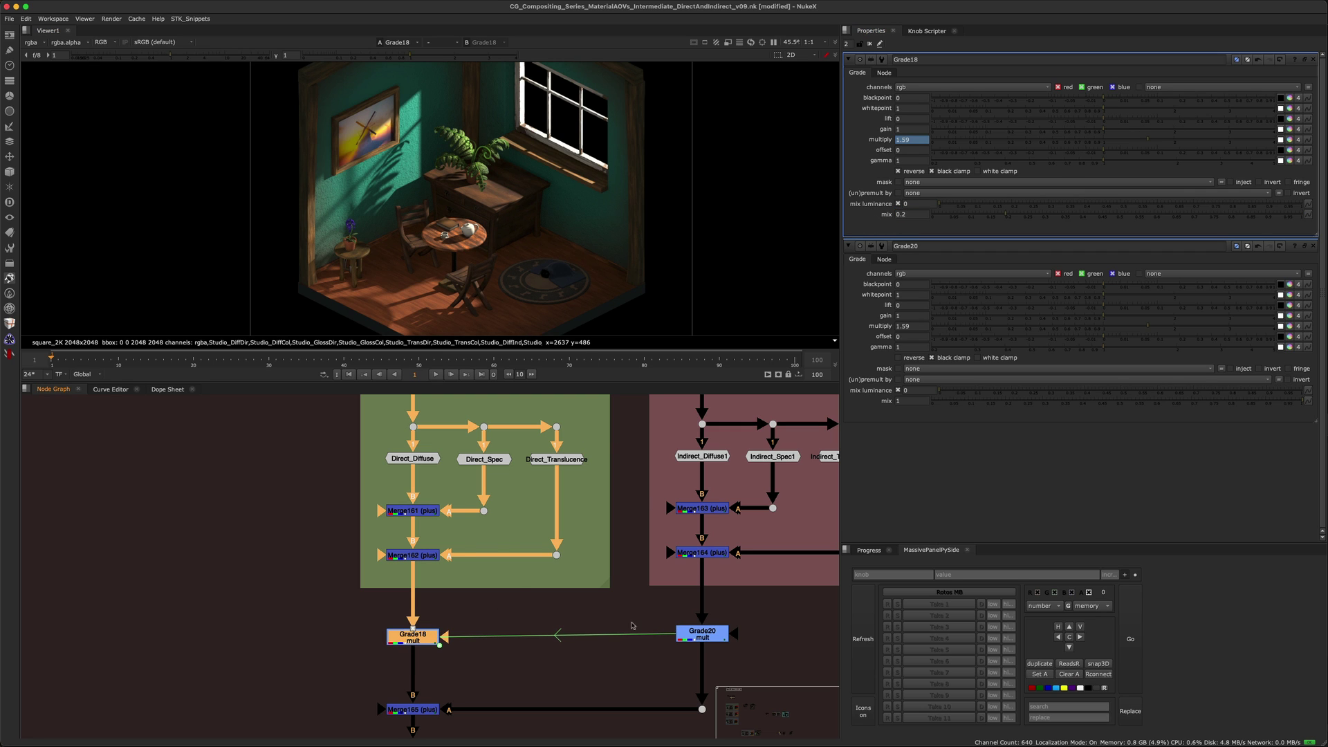
- View the final composite at Dot394 and raise Grade20's multiply to 4 to reduce the lighting contrast
{"action": "scroll", "coordinate": [525, 567], "scroll_direction": "down", "scroll_amount": 5}
{"action": "middle_click_drag", "start_coordinate": [516, 584], "coordinate": [517, 535]}
{"action": "scroll", "coordinate": [510, 645], "scroll_direction": "up", "scroll_amount": 2}
{"action": "left_click", "coordinate": [481, 703]}
{"action": "key", "text": "1"}
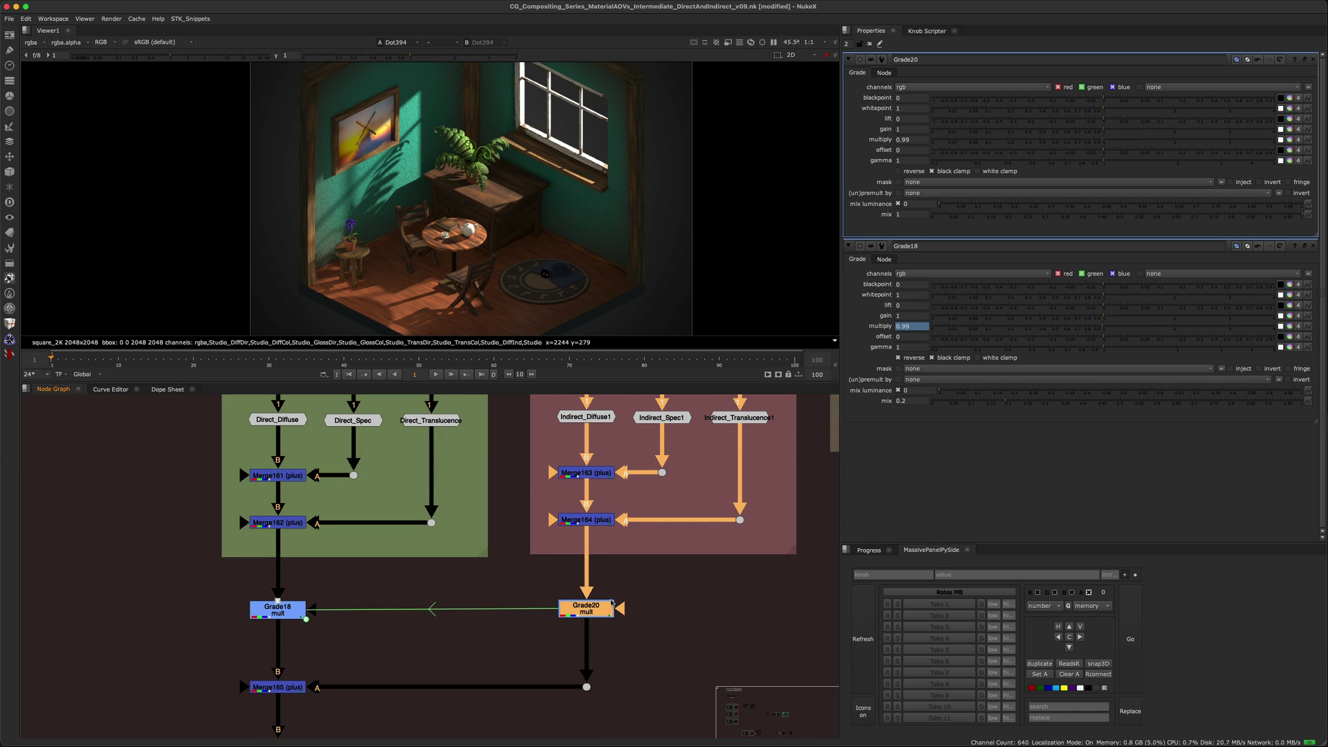
{"action": "left_click_drag", "start_coordinate": [583, 615], "coordinate": [606, 613]}
{"action": "left_click_drag", "start_coordinate": [1110, 143], "coordinate": [1287, 137]}
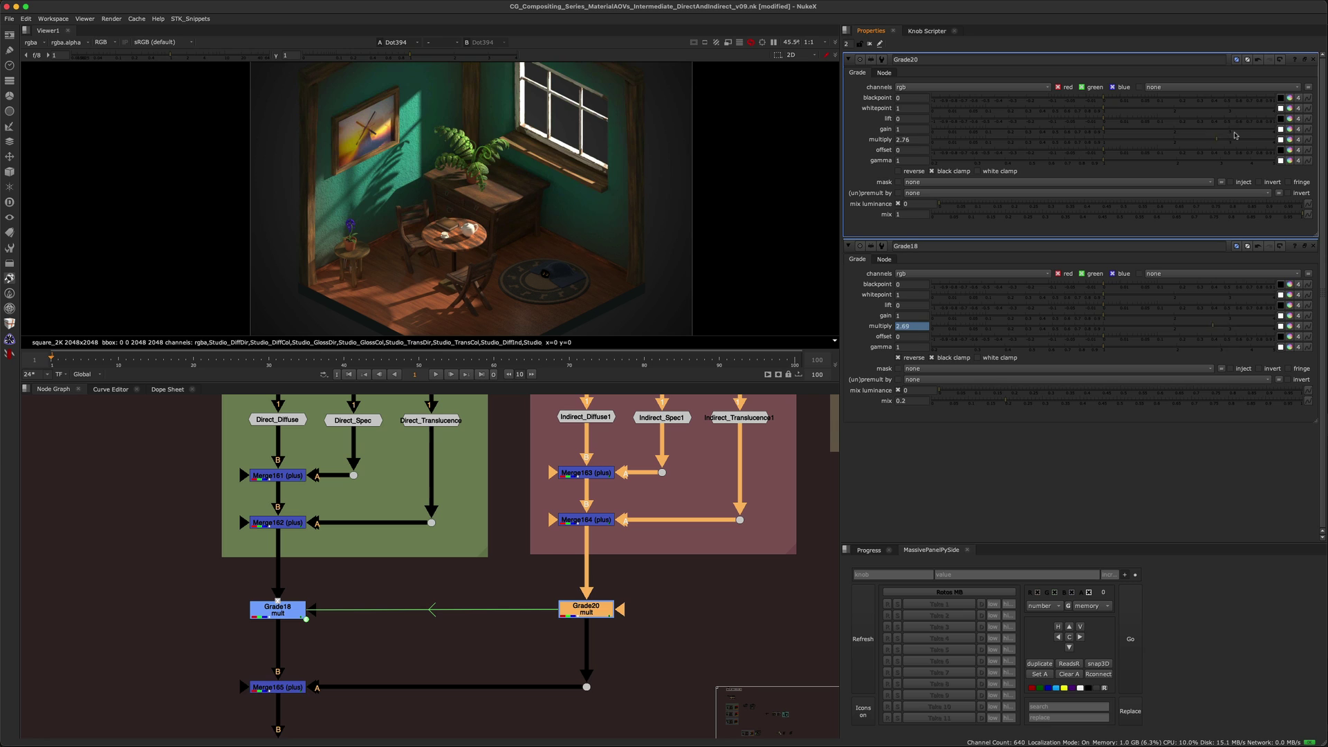
- Vary Grade20's multiply from about 2.66 up to 10 and step it down to 8
{"action": "scroll", "coordinate": [586, 507], "scroll_direction": "up", "scroll_amount": 5}
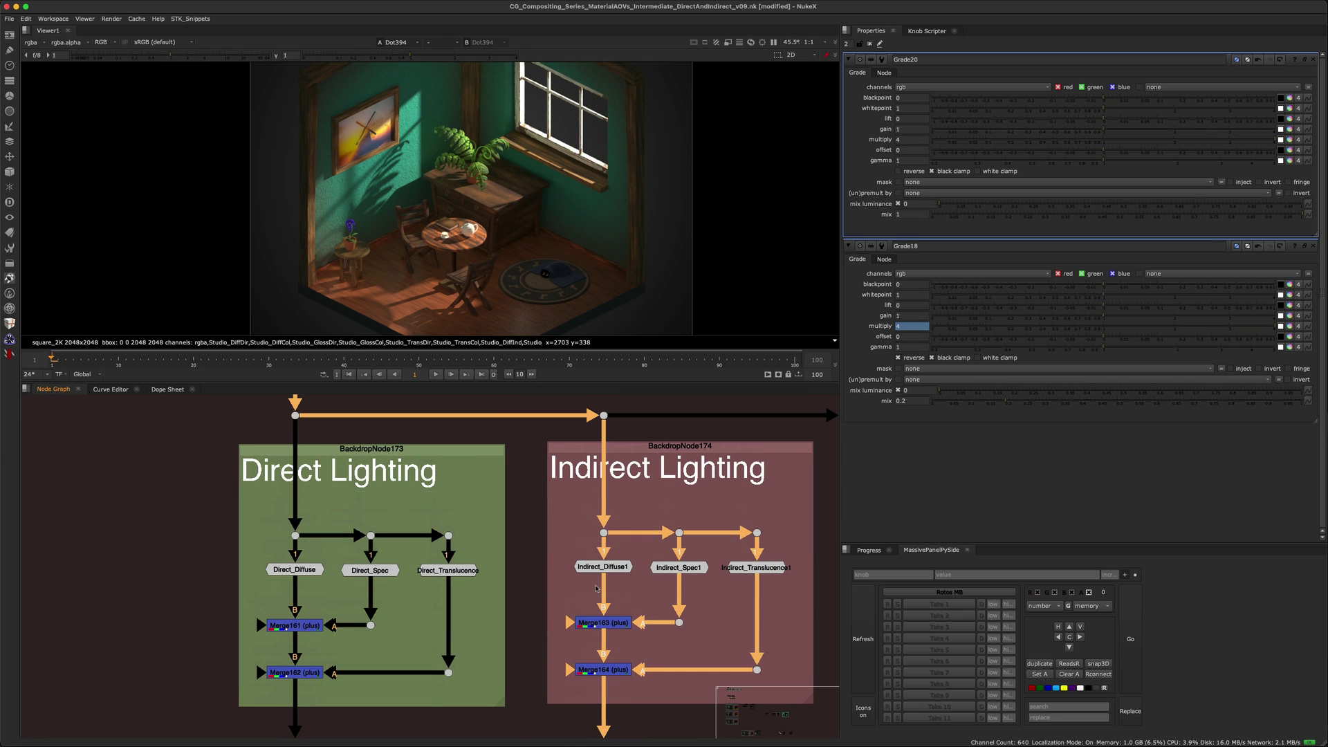
{"action": "scroll", "coordinate": [615, 460], "scroll_direction": "down", "scroll_amount": 1}
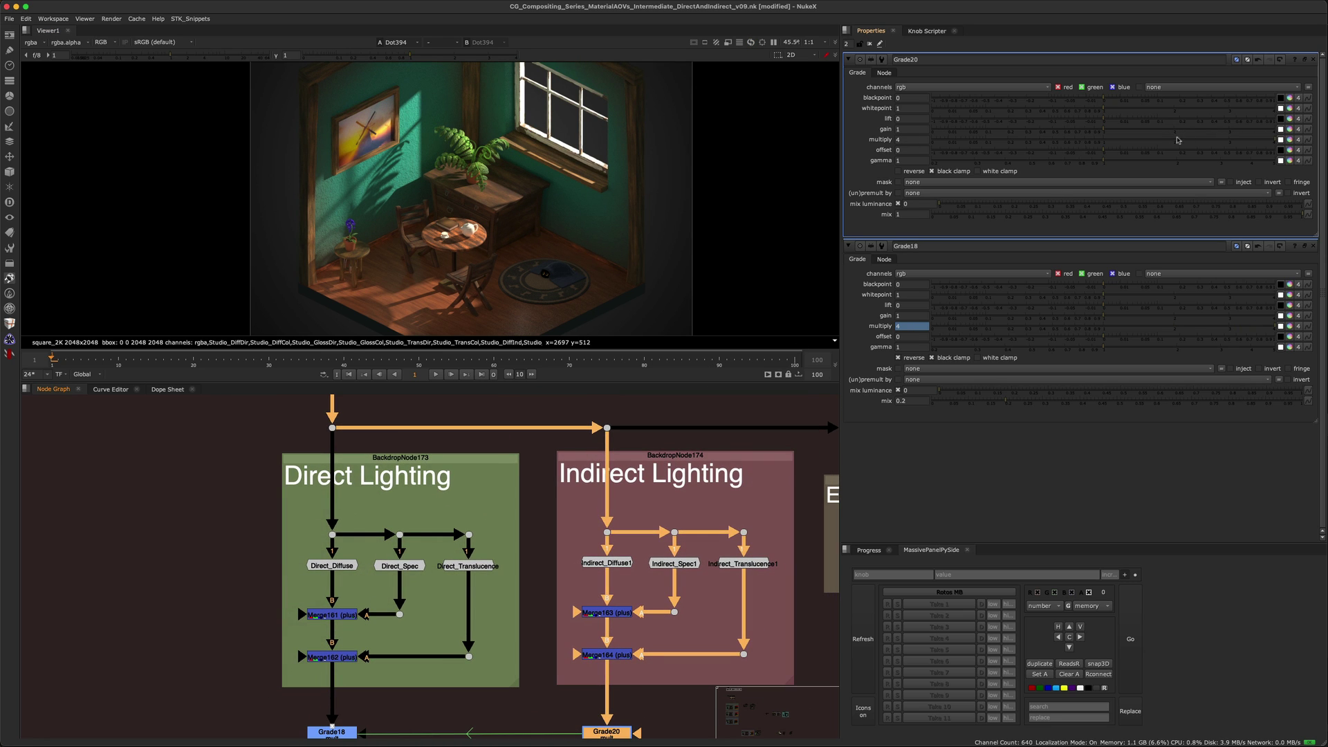
{"action": "left_click_drag", "start_coordinate": [1131, 139], "coordinate": [1211, 139]}
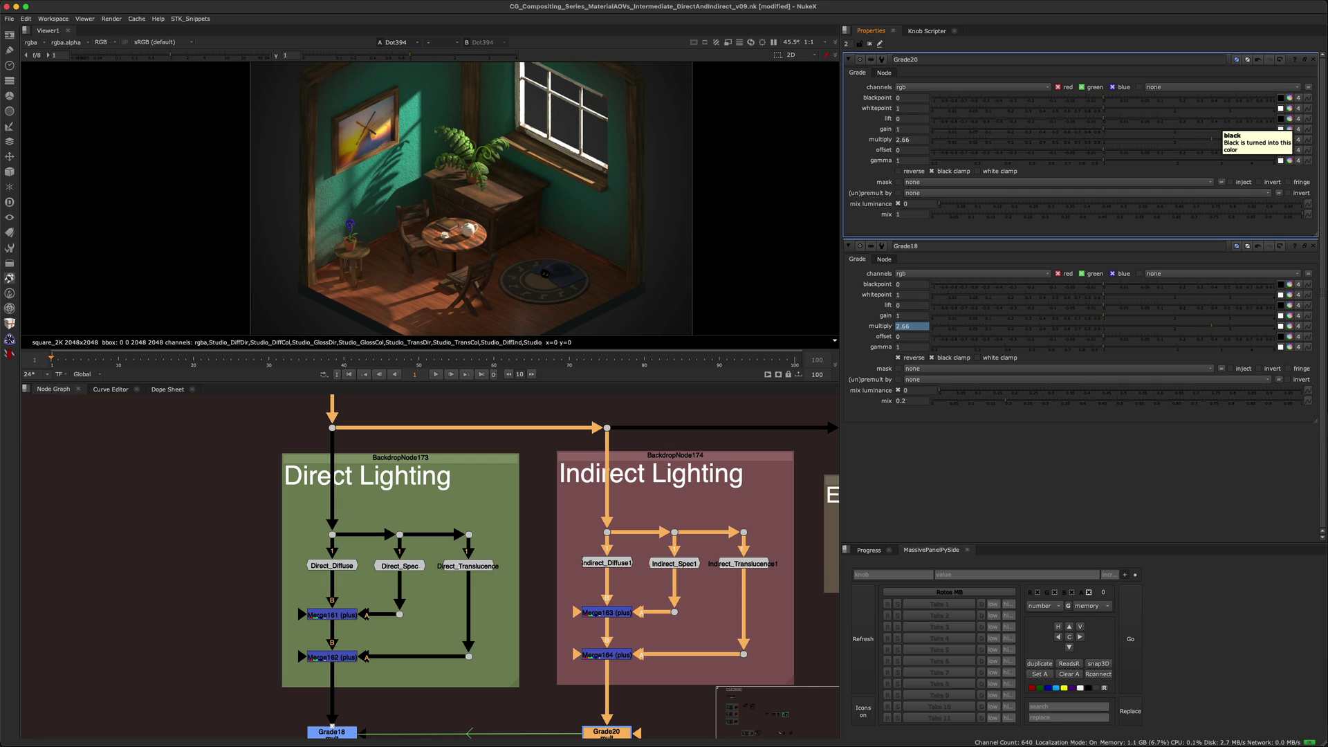
{"action": "left_click_drag", "start_coordinate": [1110, 139], "coordinate": [1280, 136]}
{"action": "double_click", "coordinate": [920, 140]}
{"action": "type", "text": "10"}
{"action": "key", "text": "Return"}
{"action": "key", "text": "Down"}
- Compare the room with the decontrast beauty grade, return to Dot394, and step Grade20's multiply down to 4
{"action": "middle_click_drag", "start_coordinate": [484, 231], "coordinate": [531, 225]}
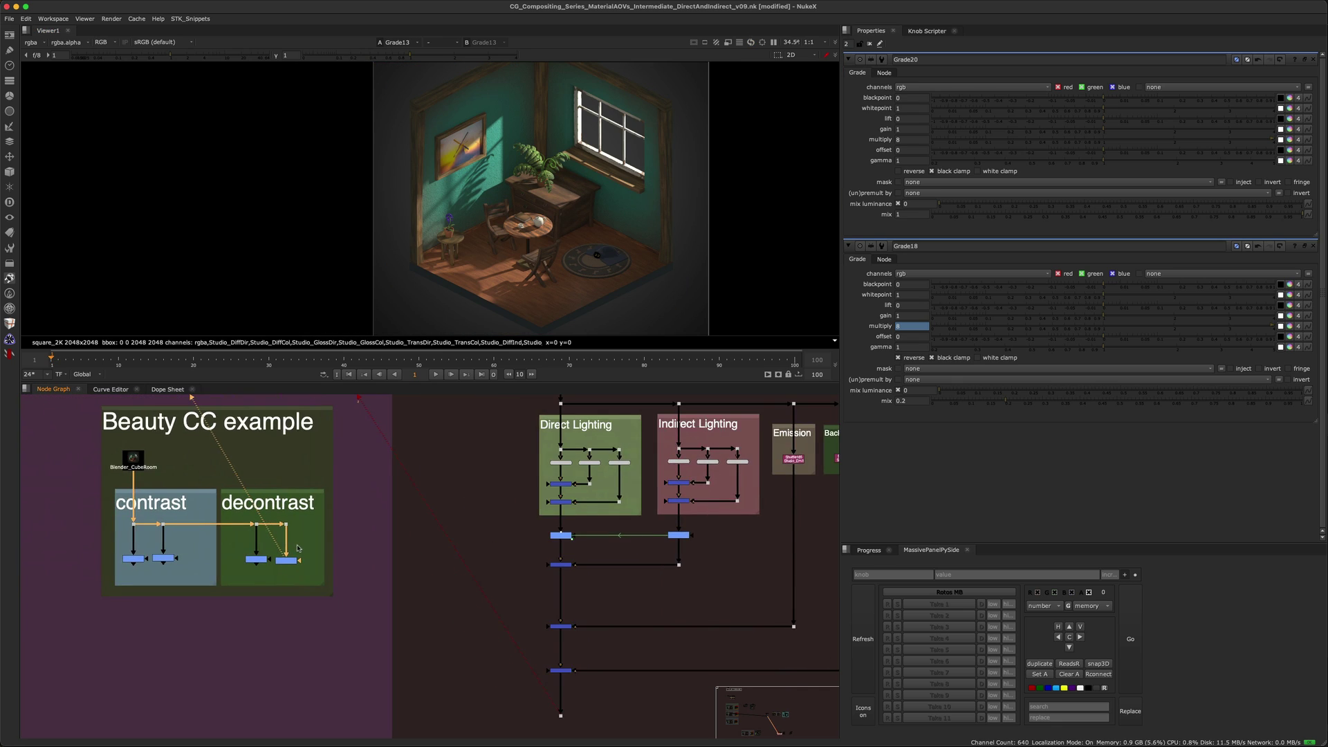
{"action": "scroll", "coordinate": [299, 559], "scroll_direction": "up", "scroll_amount": 3}
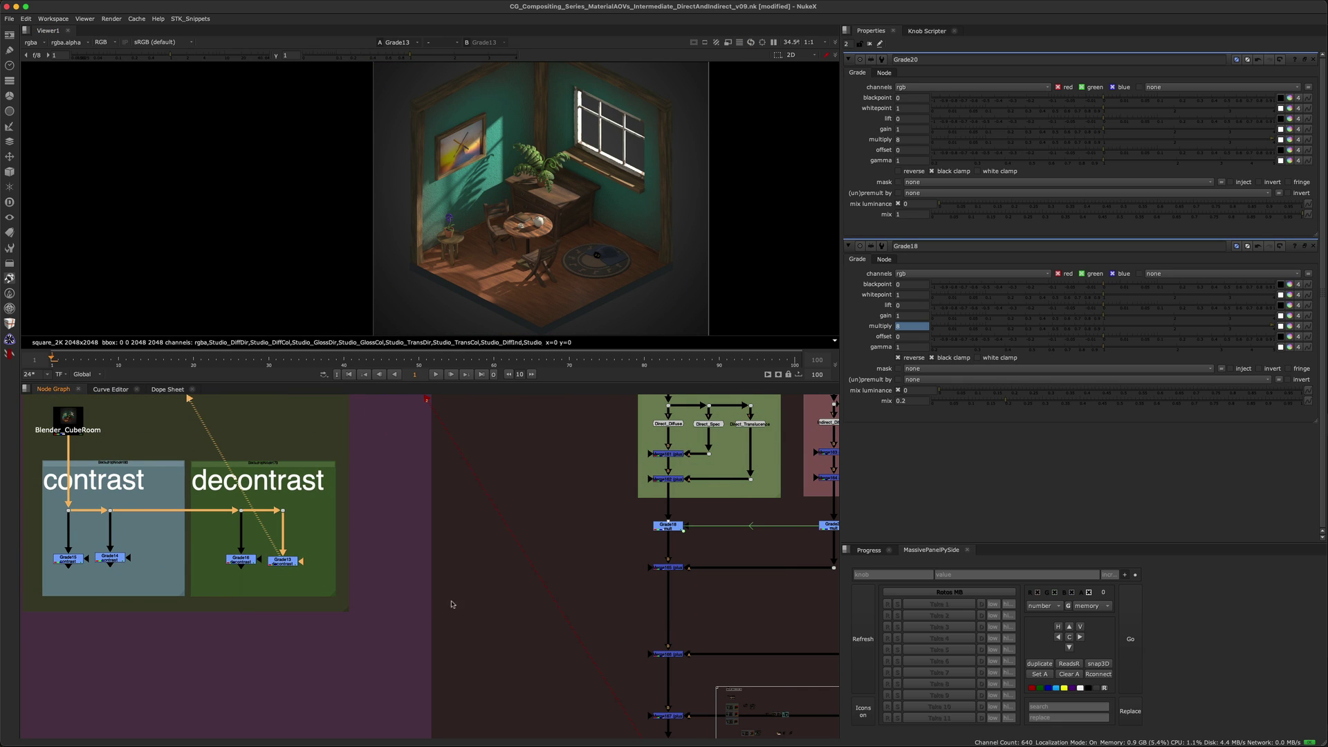
{"action": "middle_click_drag", "start_coordinate": [453, 593], "coordinate": [447, 532]}
{"action": "middle_click_drag", "start_coordinate": [597, 667], "coordinate": [590, 631]}
{"action": "left_click", "coordinate": [655, 684]}
{"action": "key", "text": "1"}
{"action": "key", "text": "Down"}
{"action": "key", "text": "Down"}
{"action": "key", "text": "Down"}
{"action": "key", "text": "Down"}
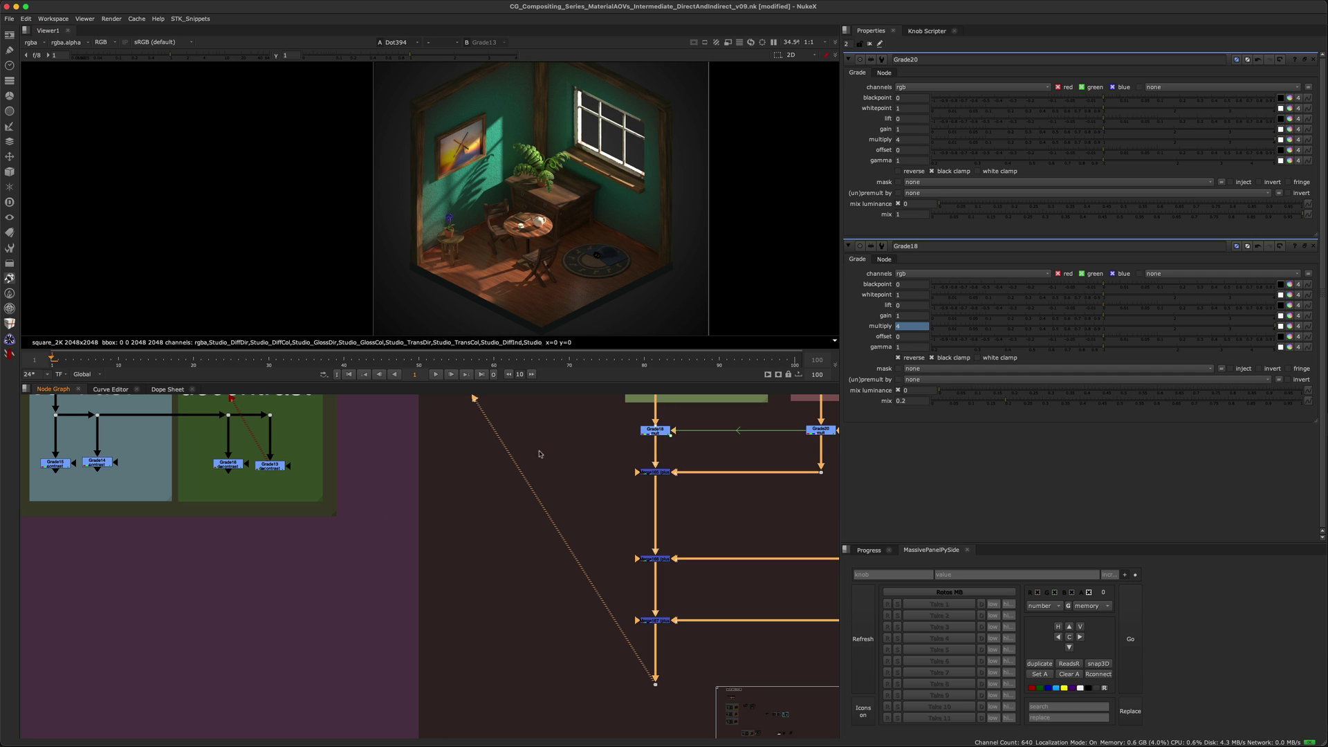
- Lower Grade20's multiply to 0.245 and toggle both lighting grades off and on to compare the added contrast
{"action": "middle_click_drag", "start_coordinate": [794, 401], "coordinate": [589, 577]}
{"action": "scroll", "coordinate": [612, 553], "scroll_direction": "up", "scroll_amount": 2}
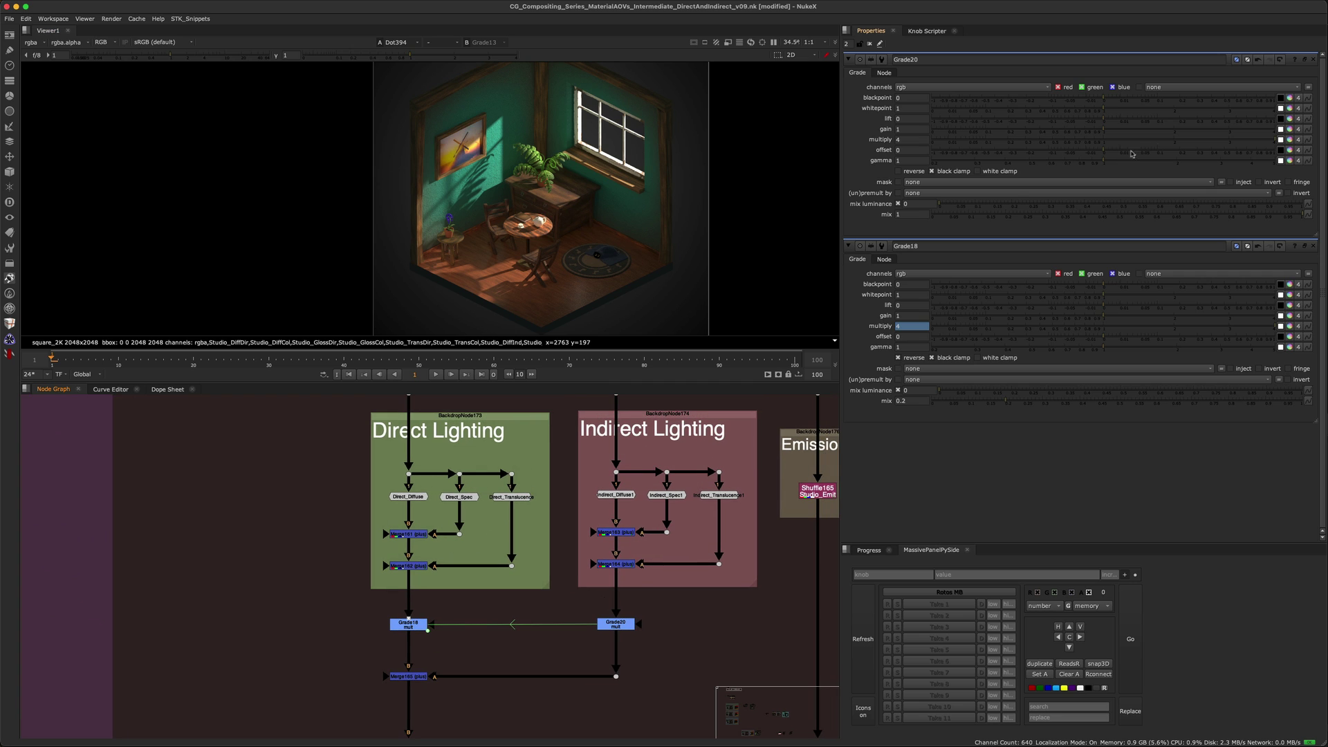
{"action": "left_click", "coordinate": [1033, 141]}
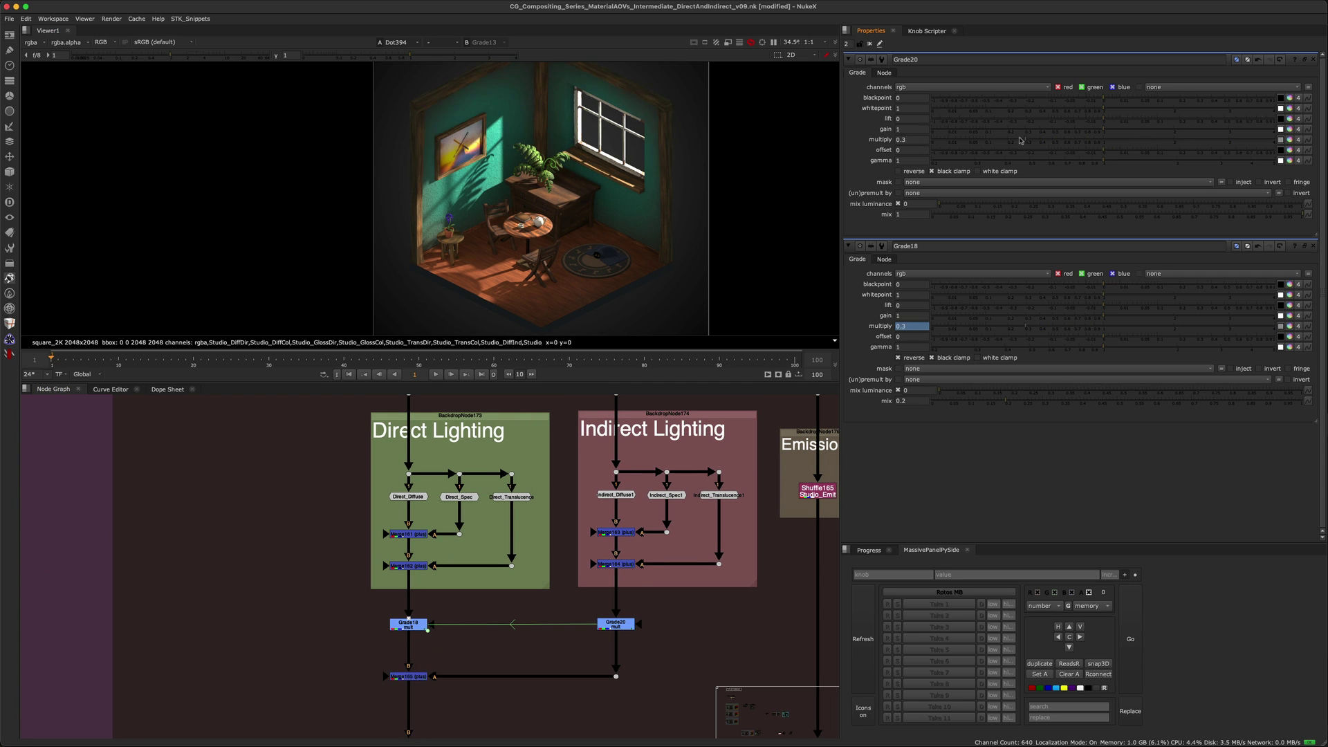
{"action": "left_click_drag", "start_coordinate": [1032, 140], "coordinate": [1016, 141]}
{"action": "middle_click_drag", "start_coordinate": [341, 597], "coordinate": [348, 552]}
{"action": "left_click_drag", "start_coordinate": [348, 552], "coordinate": [697, 615]}
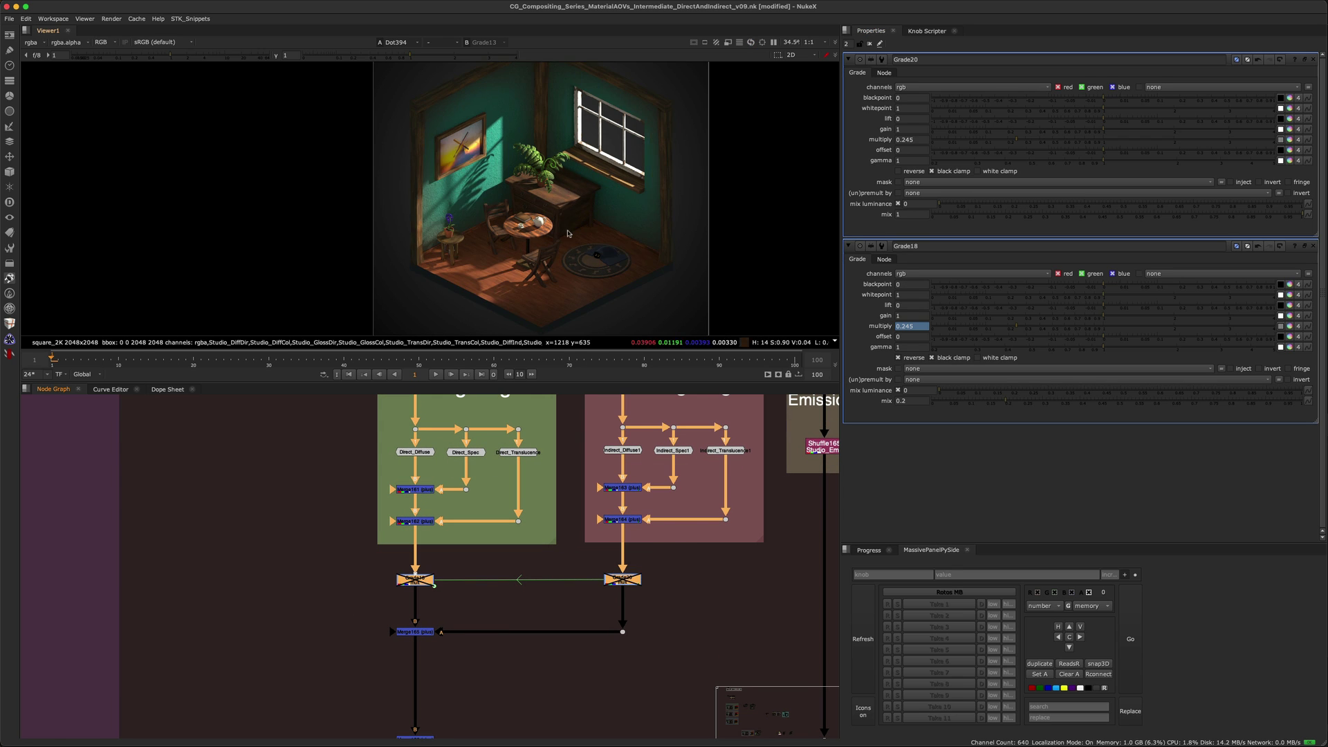
{"action": "scroll", "coordinate": [566, 225], "scroll_direction": "up", "scroll_amount": 5}
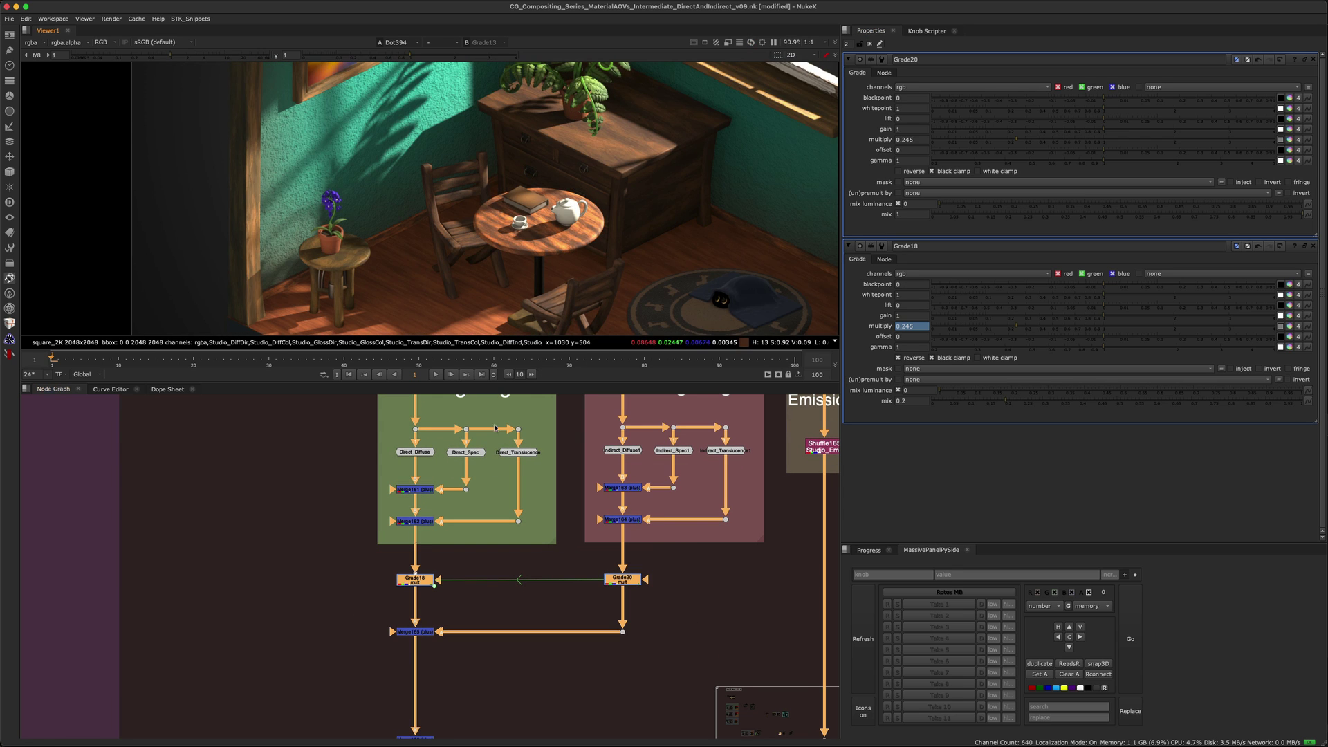
- Set Grade18's mix to 0.1 and lower Grade20's multiply to 0.165
{"action": "double_click", "coordinate": [415, 579]}
{"action": "left_click", "coordinate": [912, 215]}
{"action": "key", "text": "Return"}
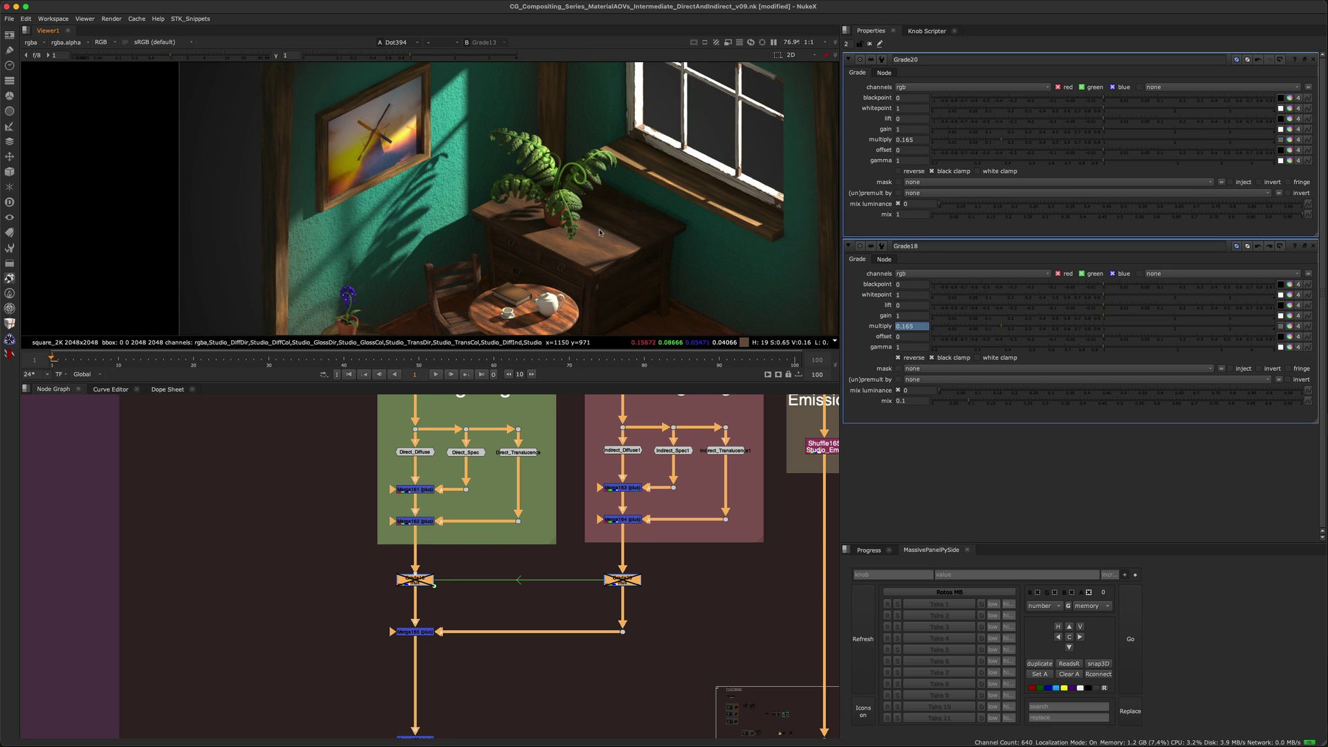
- Disable and re-enable Grade18 and Grade20 repeatedly to compare the room with and without the rebalanced lighting
{"action": "middle_click_drag", "start_coordinate": [599, 307], "coordinate": [563, 254]}
{"action": "key", "text": "d"}
{"action": "key", "text": "d"}
{"action": "scroll", "coordinate": [588, 233], "scroll_direction": "down", "scroll_amount": 2}
{"action": "key", "text": "d"}
{"action": "key", "text": "d"}
{"action": "key", "text": "d"}
{"action": "key", "text": "d"}
{"action": "key", "text": "d"}
{"action": "key", "text": "d"}
{"action": "key", "text": "d"}
{"action": "key", "text": "d"}
{"action": "key", "text": "d"}
- Add a Grade node branching off Dot399 beside the second Direct Lighting section and view its output
{"action": "scroll", "coordinate": [552, 285], "scroll_direction": "up", "scroll_amount": 6}
{"action": "scroll", "coordinate": [609, 232], "scroll_direction": "down", "scroll_amount": 3}
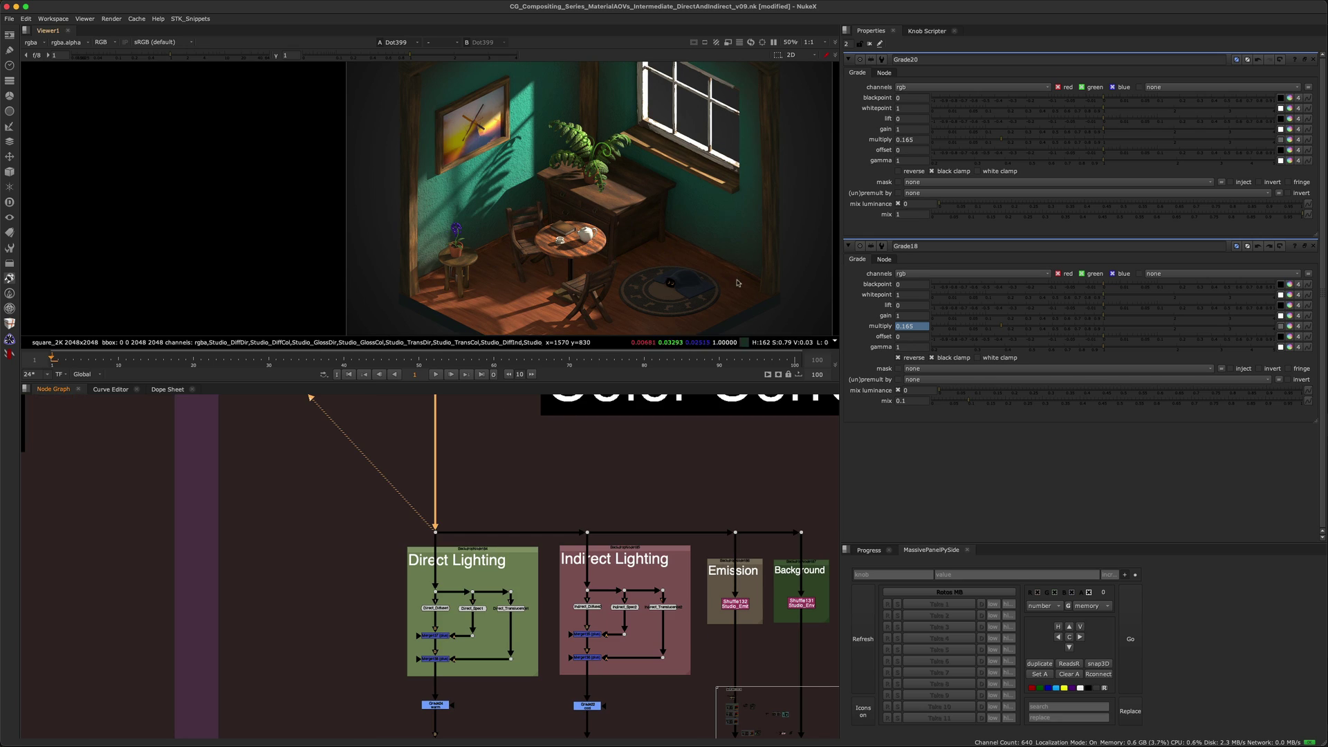
{"action": "scroll", "coordinate": [377, 546], "scroll_direction": "up", "scroll_amount": 3}
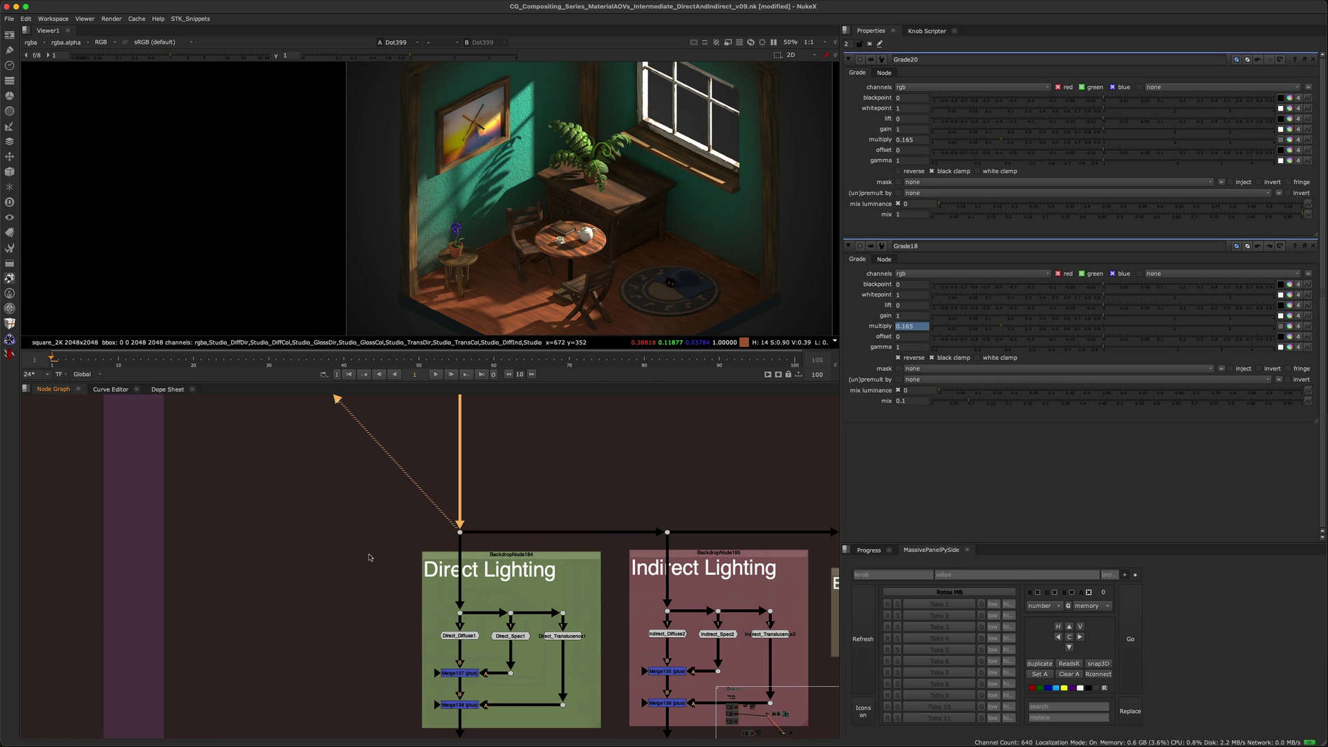
{"action": "key", "text": "g"}
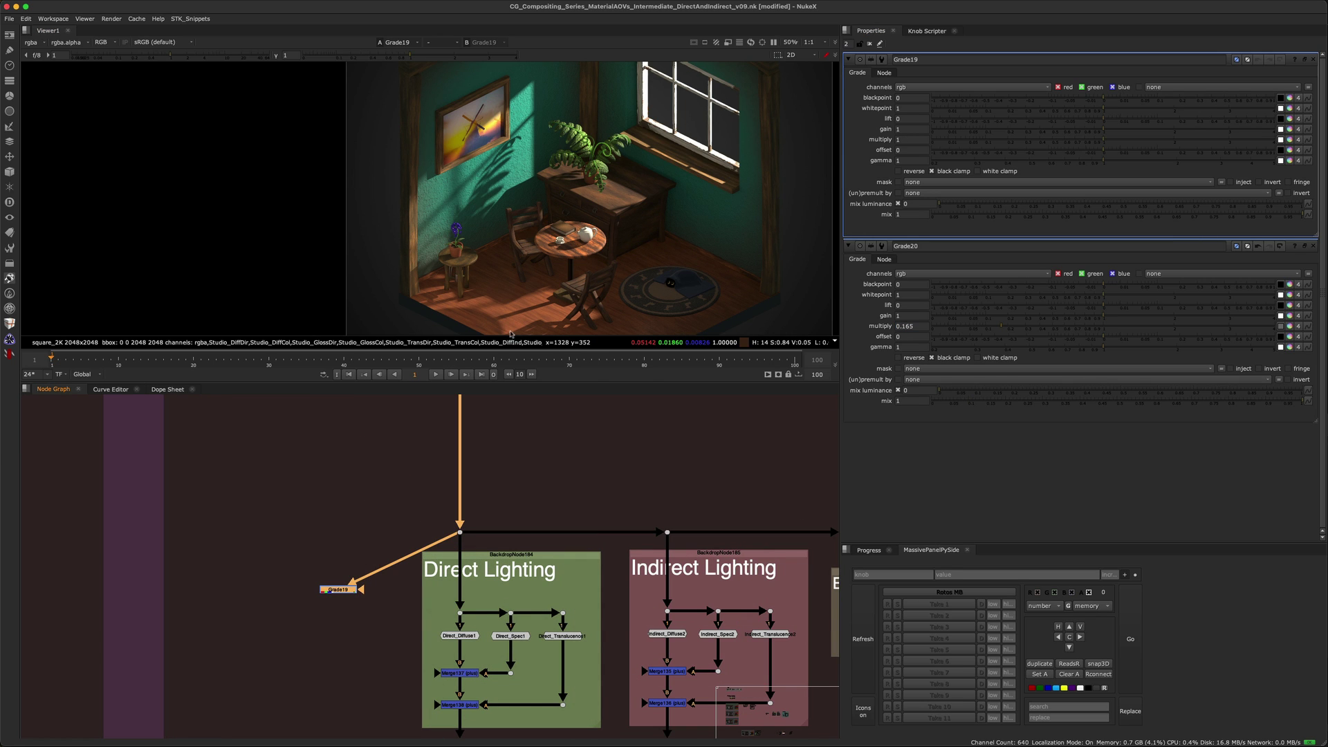
- Set Grade19's gamma to a cooler tint with red 0.94, green 1 and blue 1.06
{"action": "left_click_drag", "start_coordinate": [262, 543], "coordinate": [374, 601]}
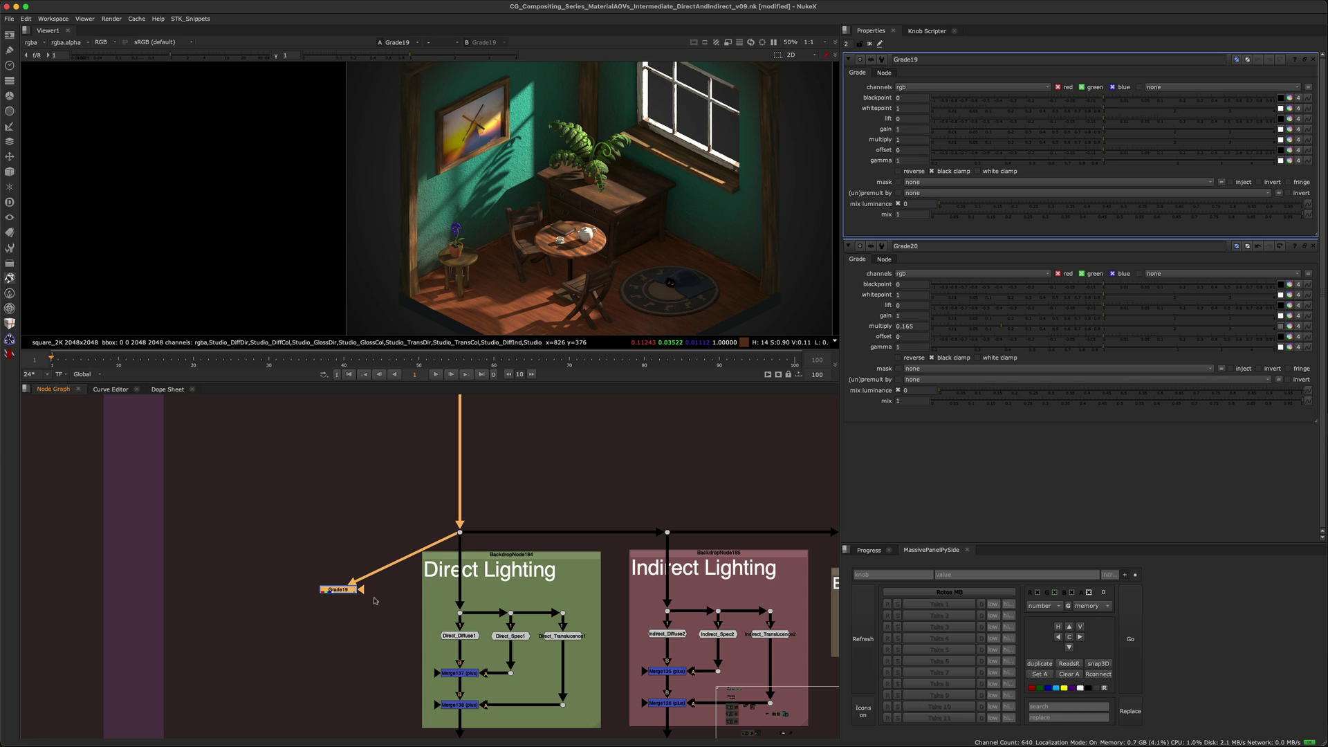
{"action": "left_click", "coordinate": [1290, 161]}
{"action": "left_click_drag", "start_coordinate": [727, 227], "coordinate": [732, 235]}
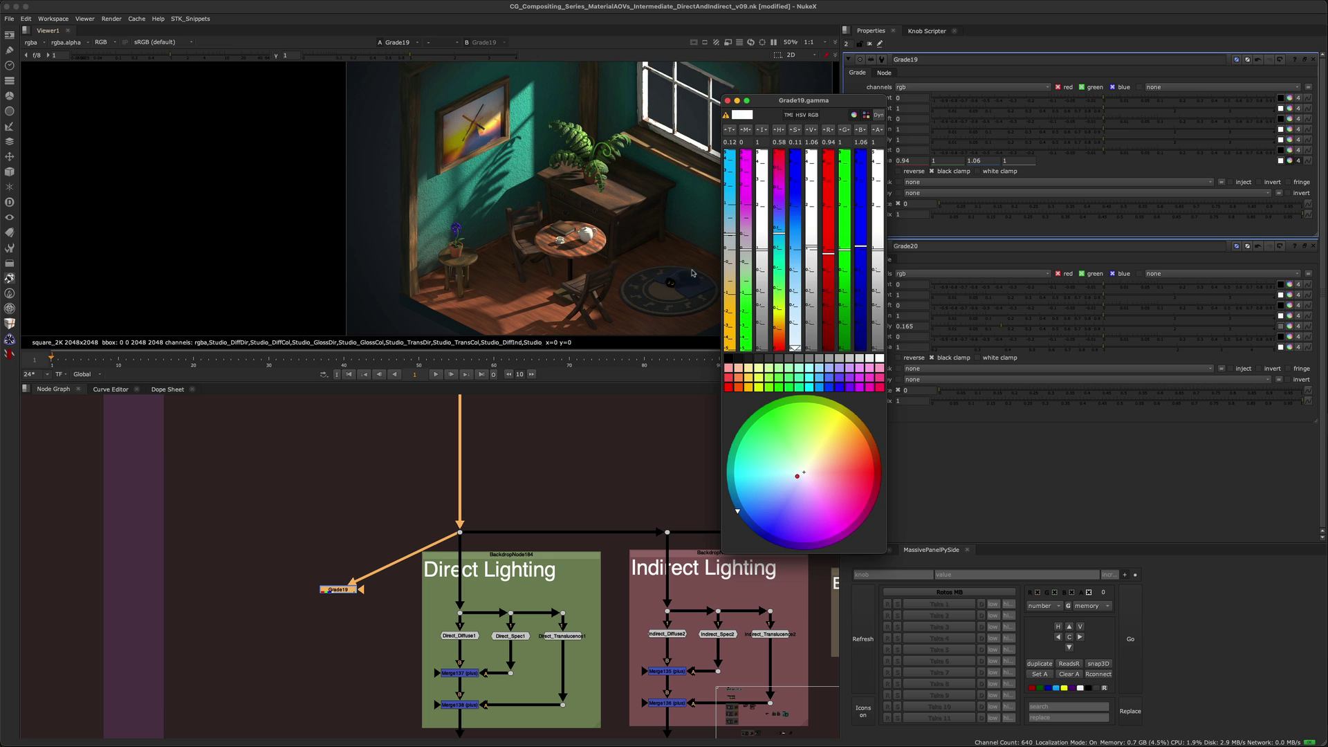
- Disable and re-enable Grade19 repeatedly to examine the cool gamma shift across the room and around the table
{"action": "left_click_drag", "start_coordinate": [282, 504], "coordinate": [384, 625]}
{"action": "key", "text": "d"}
{"action": "key", "text": "d"}
{"action": "middle_click_drag", "start_coordinate": [666, 243], "coordinate": [579, 234]}
{"action": "key", "text": "d"}
{"action": "key", "text": "d"}
{"action": "scroll", "coordinate": [507, 249], "scroll_direction": "up", "scroll_amount": 1}
{"action": "key", "text": "d"}
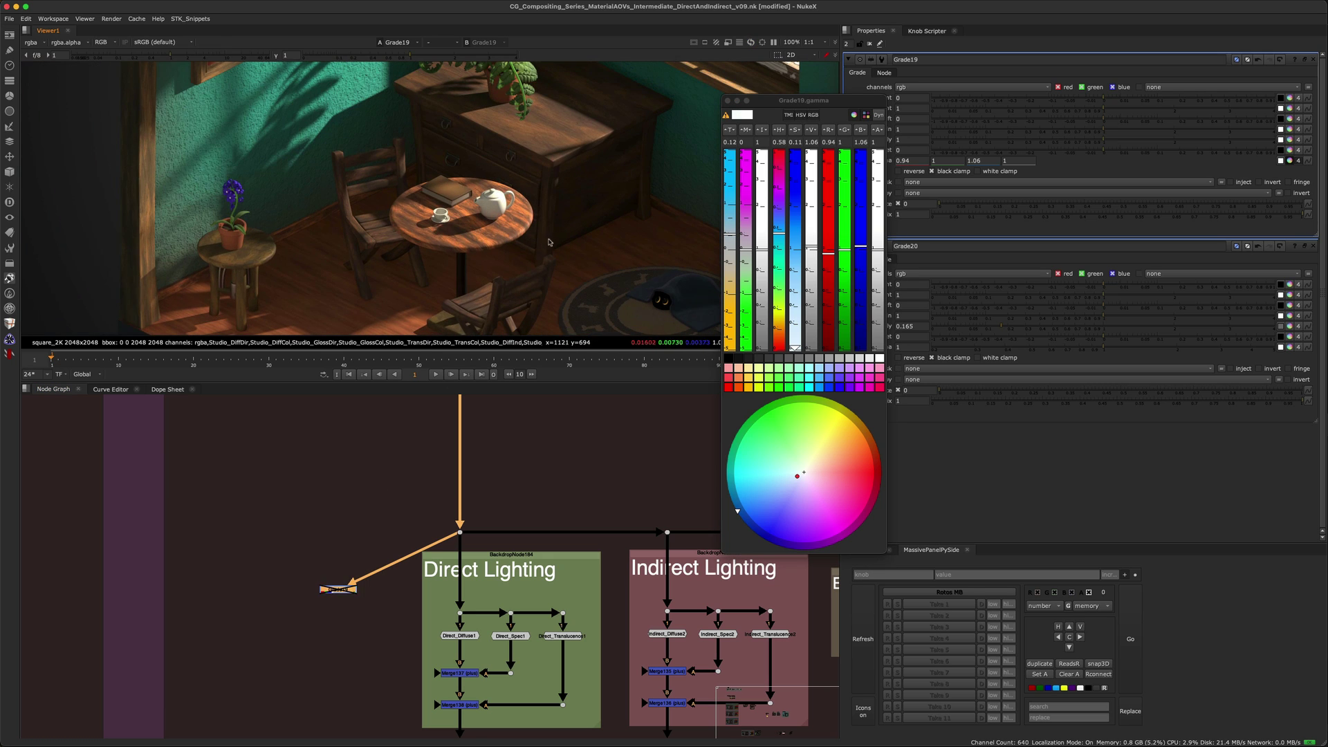
- View the warm Grade24 below the second Direct Lighting section, open its properties, and close the gamma colour picker
{"action": "middle_click_drag", "start_coordinate": [501, 537], "coordinate": [385, 471]}
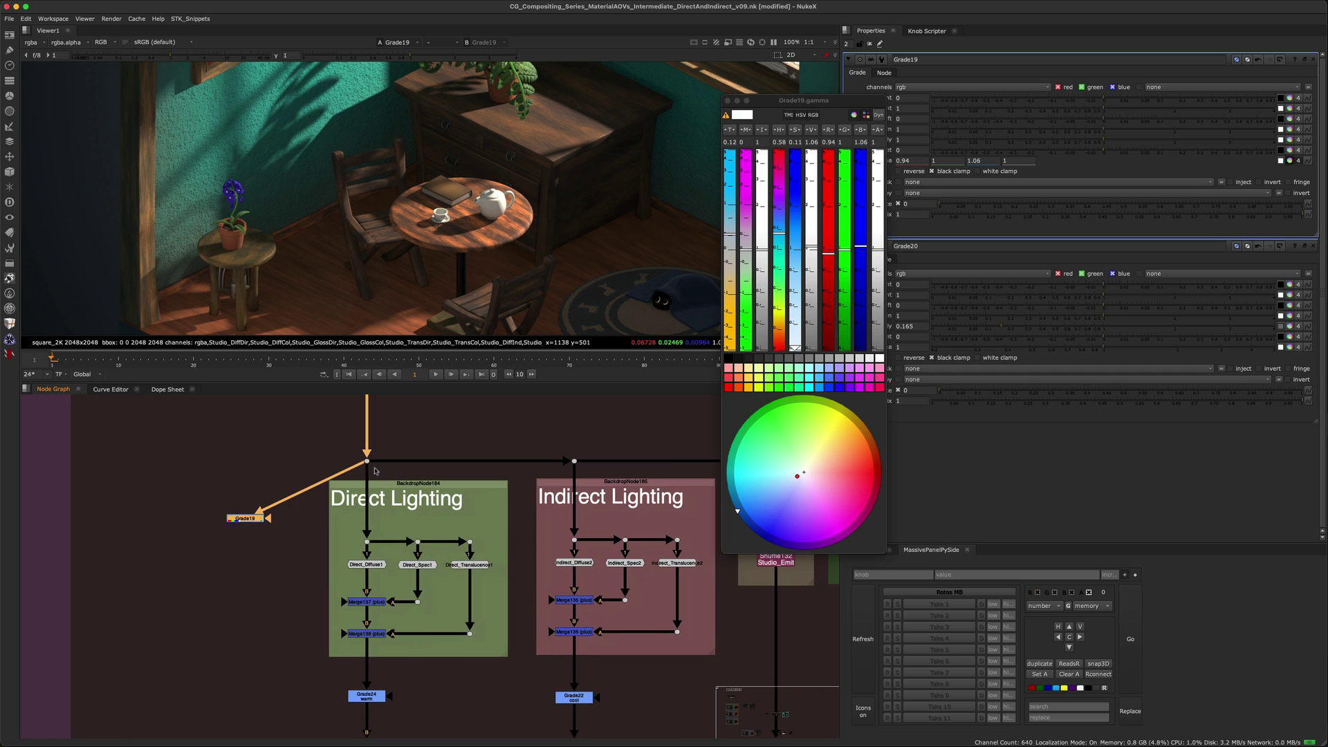
{"action": "left_click_drag", "start_coordinate": [299, 467], "coordinate": [536, 674]}
{"action": "middle_click_drag", "start_coordinate": [704, 492], "coordinate": [604, 497]}
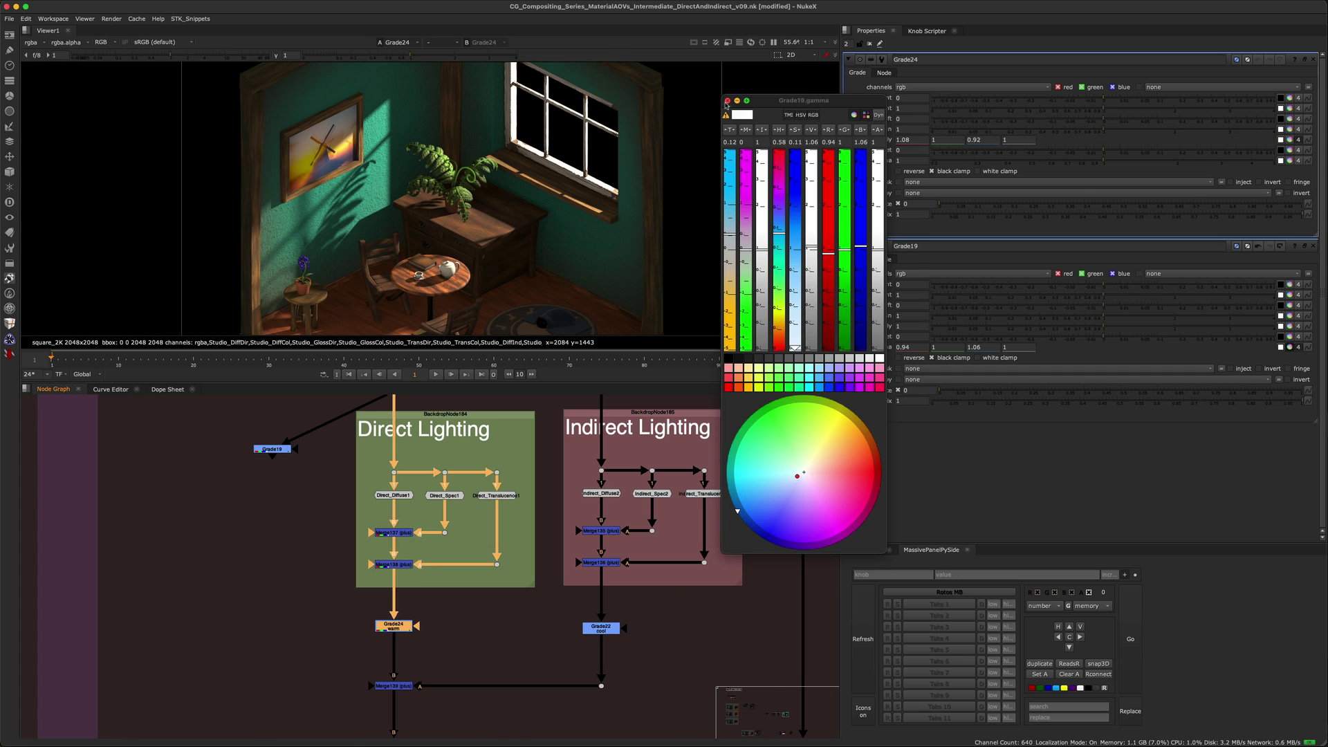
{"action": "double_click", "coordinate": [398, 626]}
{"action": "left_click", "coordinate": [339, 623]}
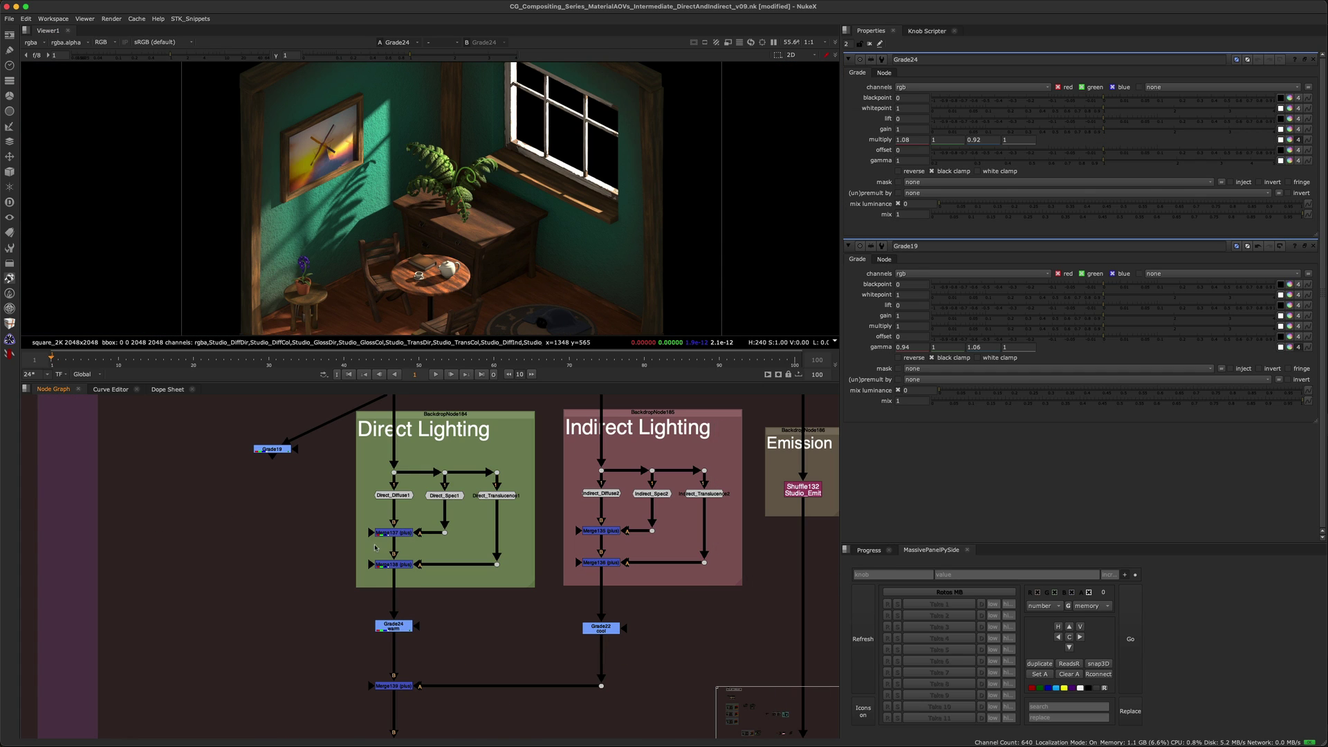
- Compare the direct lighting at Merge138 with Grade24's warm result, disabling and re-enabling Grade24 to examine the book and teapot
{"action": "scroll", "coordinate": [339, 623], "scroll_direction": "up", "scroll_amount": 2}
{"action": "key", "text": "1"}
{"action": "middle_click_drag", "start_coordinate": [482, 573], "coordinate": [426, 592]}
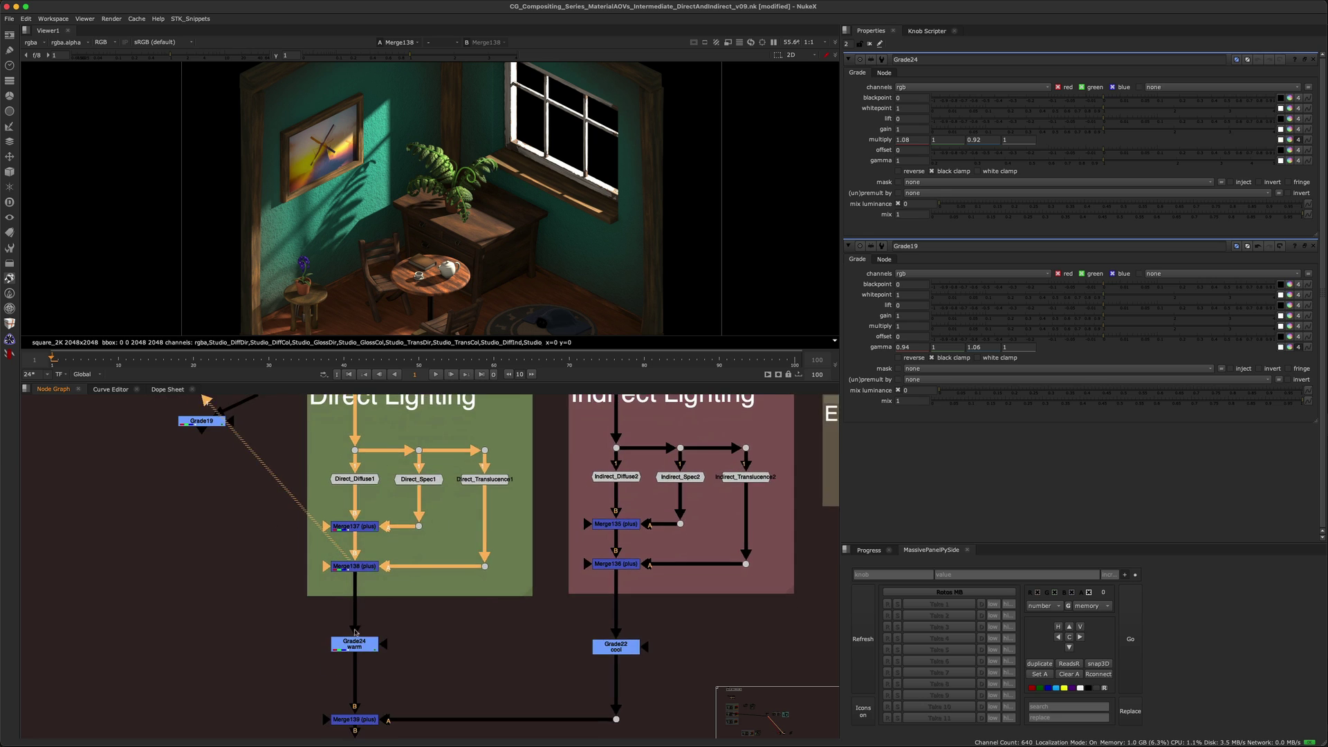
{"action": "scroll", "coordinate": [363, 661], "scroll_direction": "up", "scroll_amount": 3}
{"action": "left_click", "coordinate": [364, 661]}
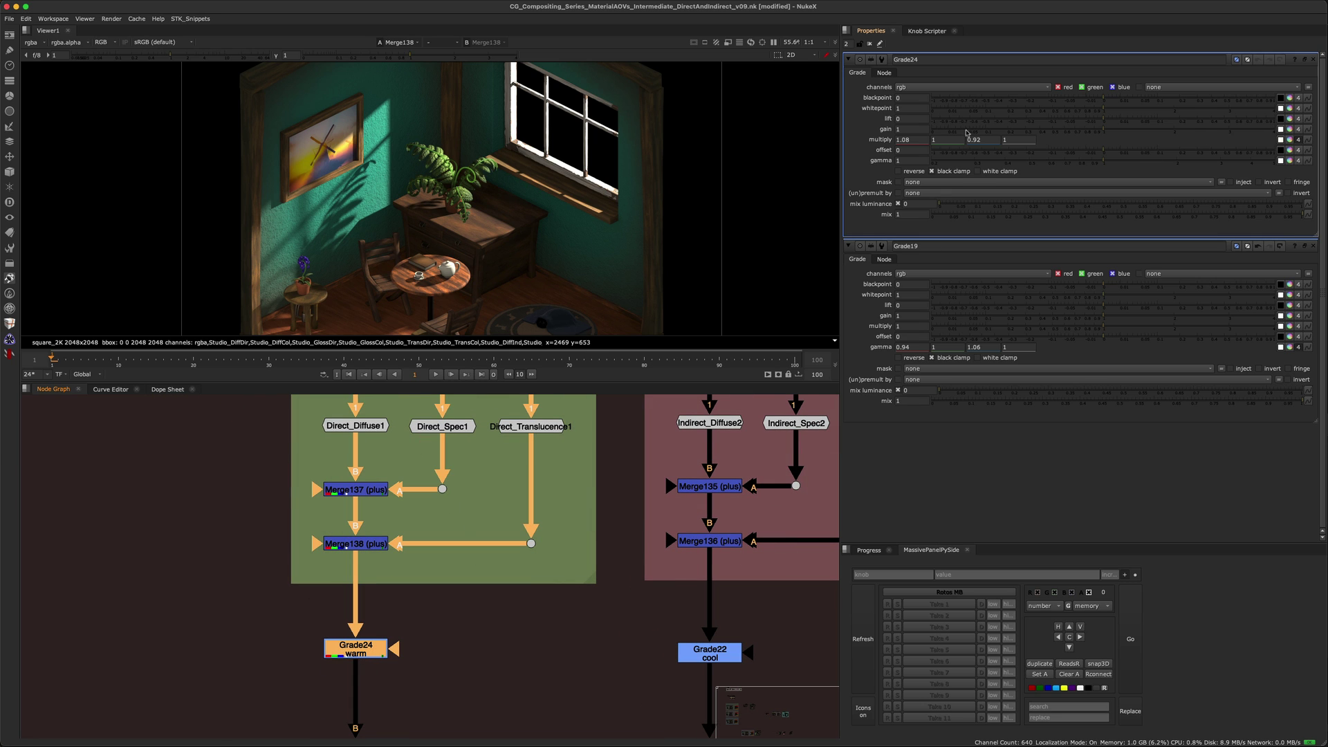
{"action": "key", "text": "d"}
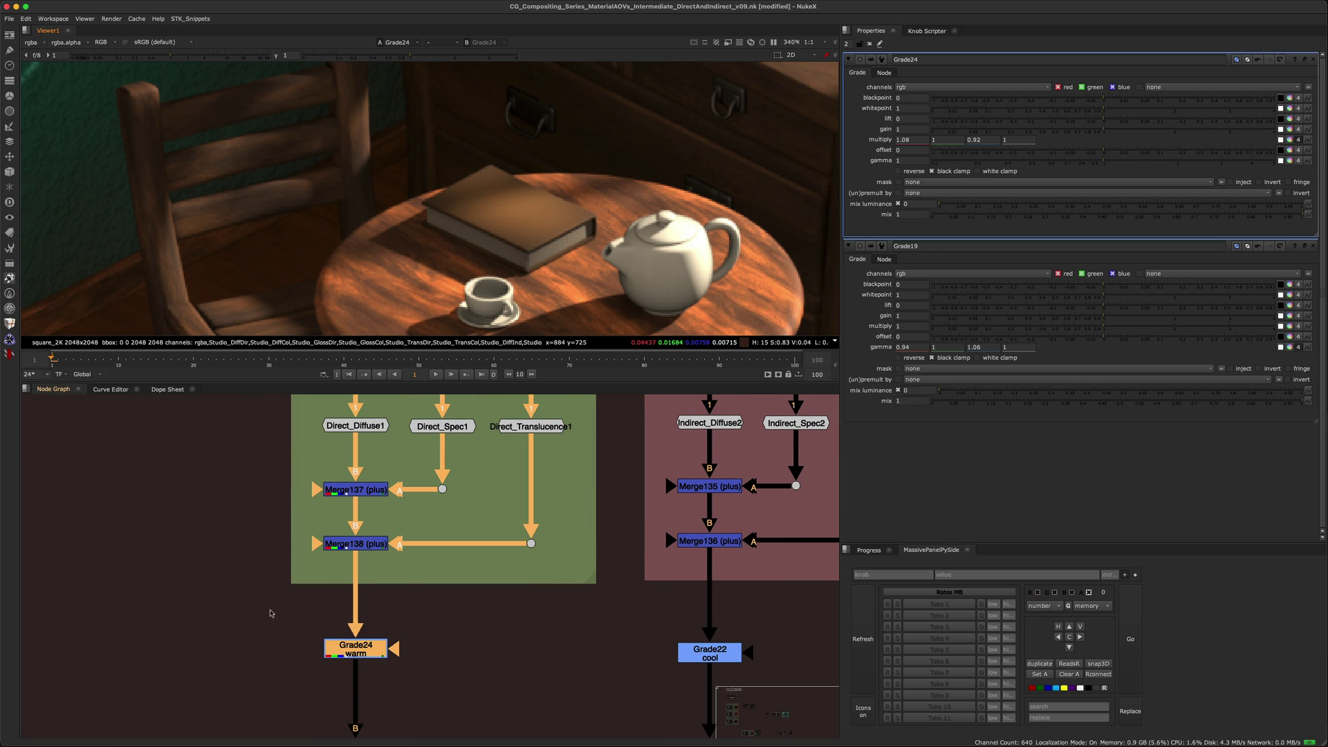
{"action": "key", "text": "d"}
{"action": "key", "text": "d"}
{"action": "key", "text": "d"}
{"action": "key", "text": "d"}
{"action": "scroll", "coordinate": [710, 270], "scroll_direction": "up", "scroll_amount": 4}
{"action": "key", "text": "d"}
{"action": "key", "text": "d"}
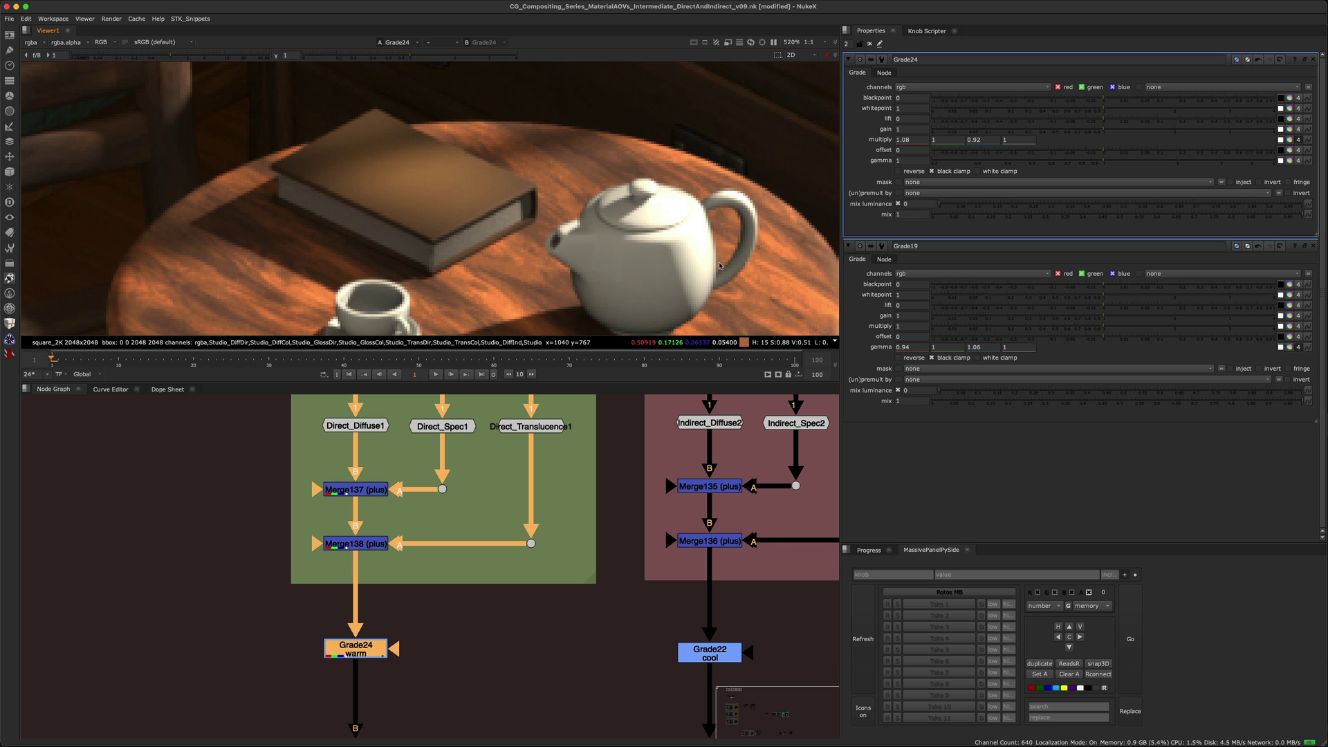
- View Grade22 below the second Indirect Lighting section and toggle it off and on to compare the cool shift
{"action": "middle_click_drag", "start_coordinate": [671, 546], "coordinate": [506, 566]}
{"action": "left_click_drag", "start_coordinate": [445, 532], "coordinate": [614, 615]}
{"action": "middle_click_drag", "start_coordinate": [623, 555], "coordinate": [514, 491]}
{"action": "key", "text": "1"}
{"action": "left_click", "coordinate": [437, 609], "text": "shift+super"}
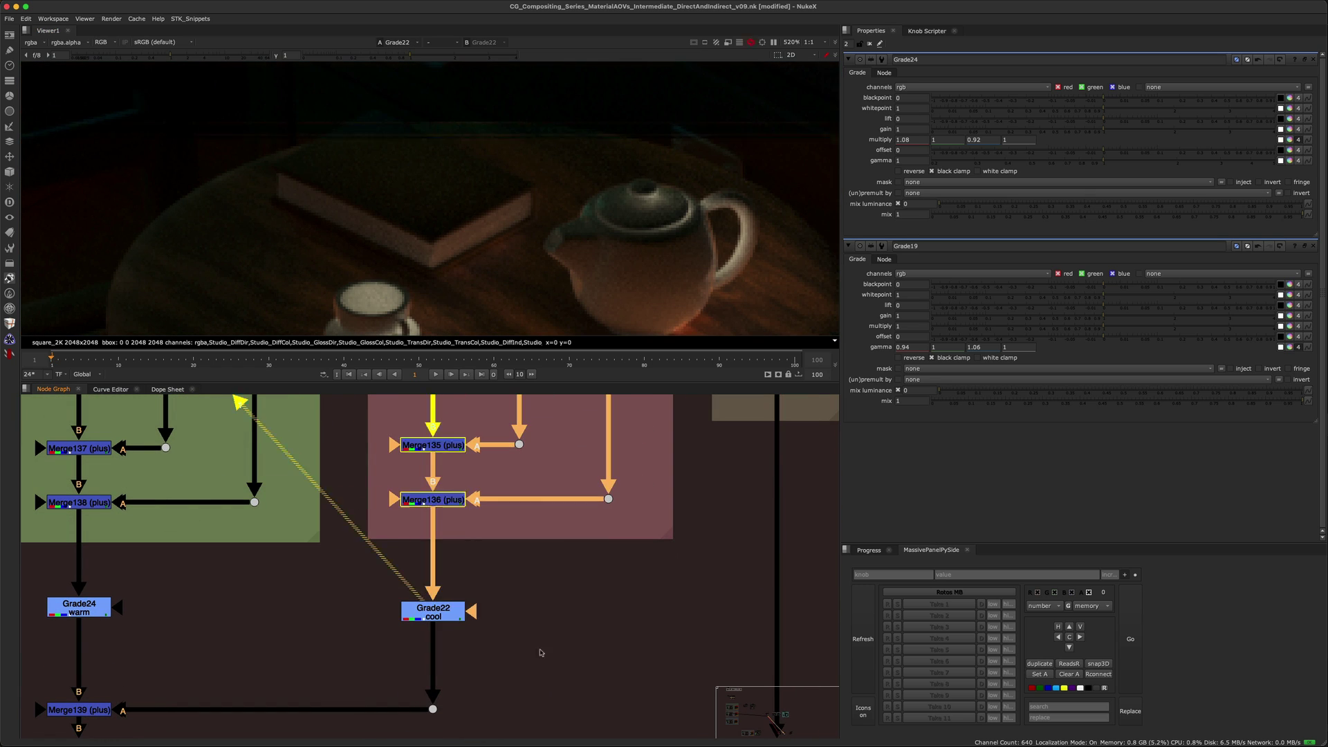
{"action": "left_click_drag", "start_coordinate": [544, 593], "coordinate": [357, 687]}
{"action": "key", "text": "d"}
{"action": "key", "text": "d"}
{"action": "scroll", "coordinate": [650, 264], "scroll_direction": "down", "scroll_amount": 10}
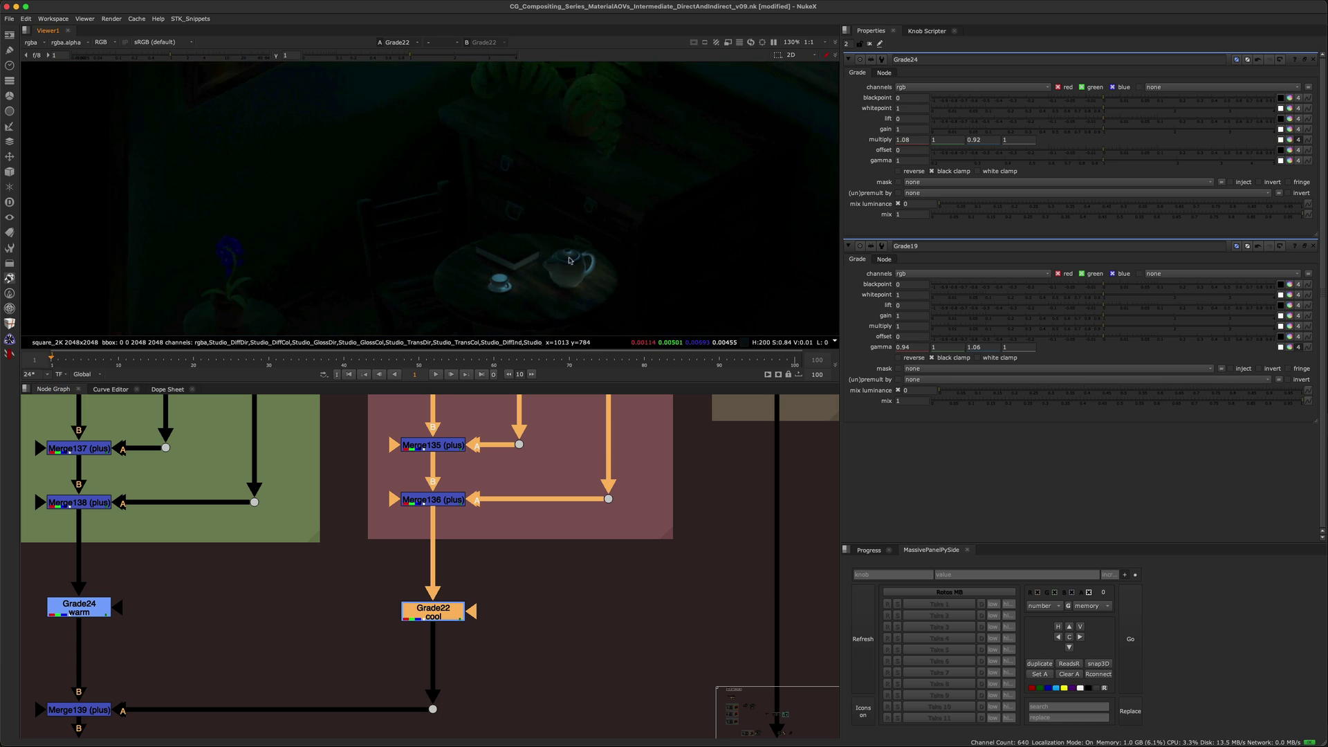
- Raise the viewer gain to about 12, toggle Grade22 to examine the indirect tint, and reset the gain
{"action": "left_click", "coordinate": [228, 56]}
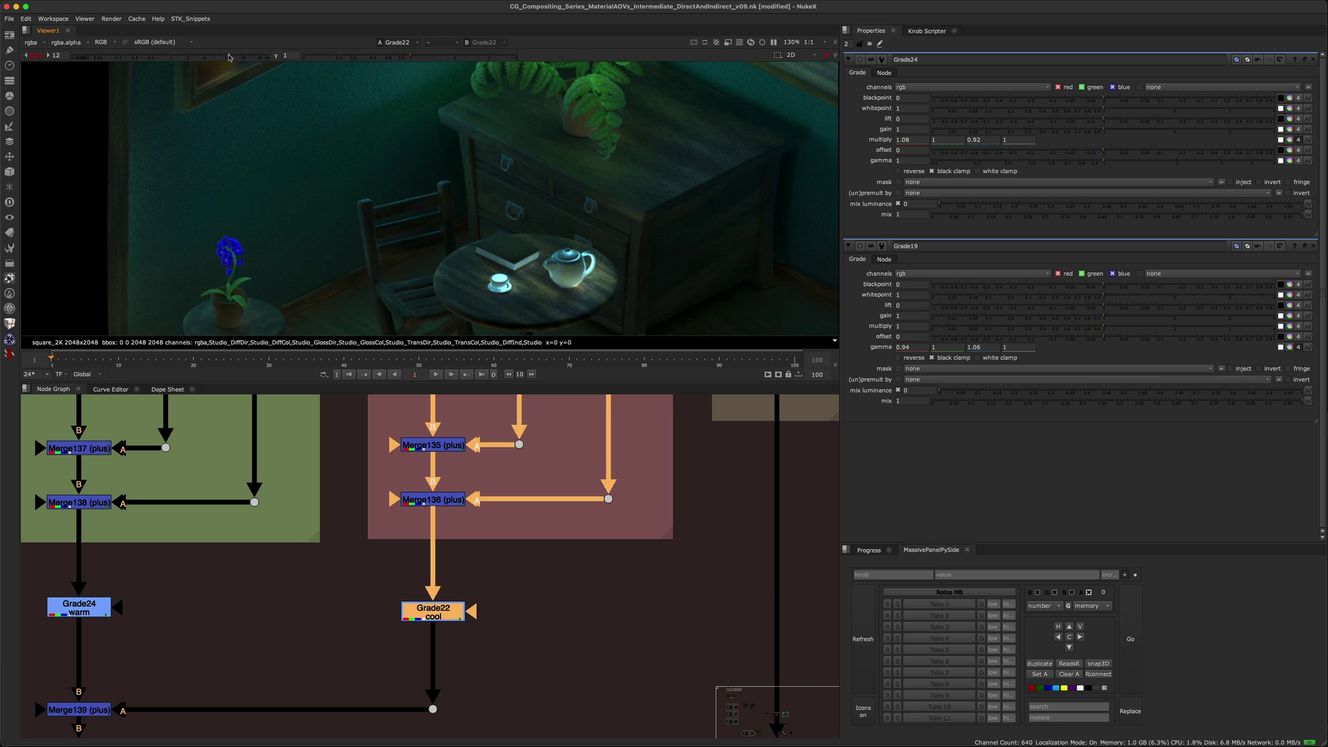
{"action": "key", "text": "d"}
{"action": "key", "text": "d"}
{"action": "scroll", "coordinate": [387, 173], "scroll_direction": "down", "scroll_amount": 4}
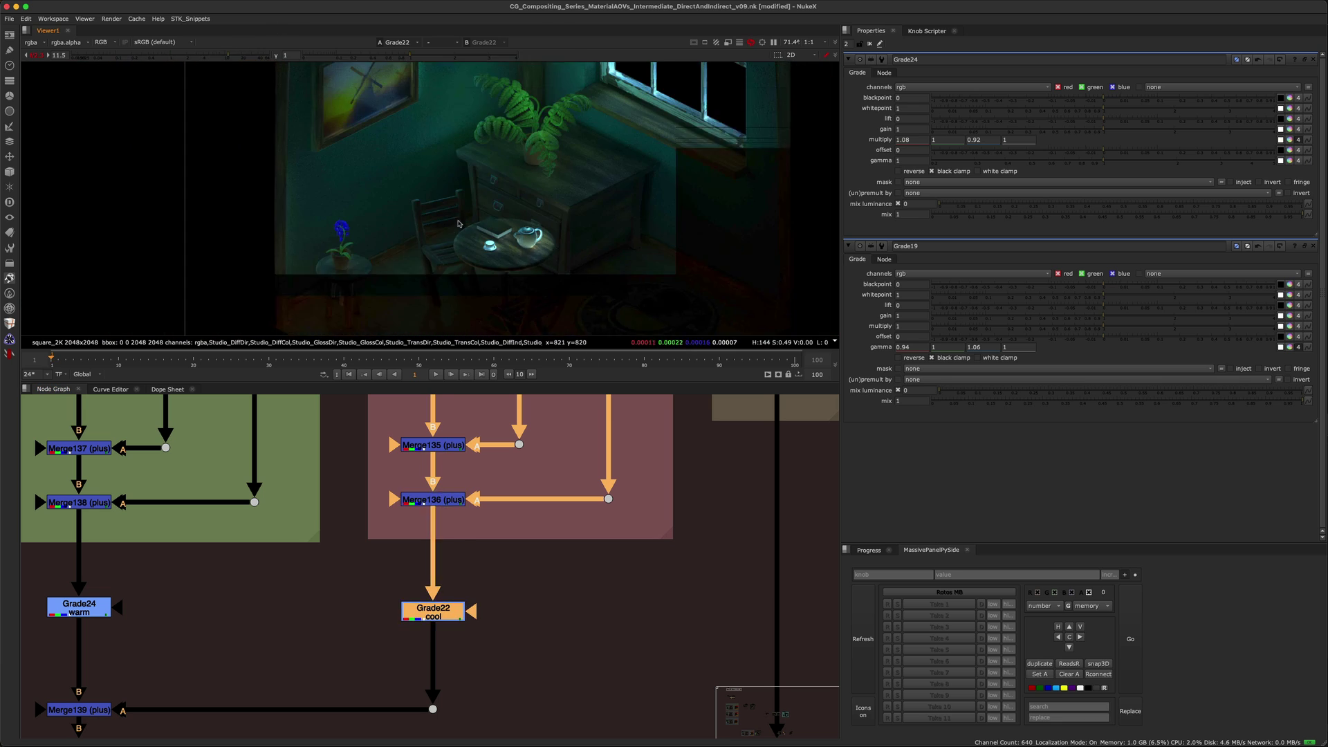
{"action": "key", "text": "d"}
{"action": "key", "text": "d"}
{"action": "left_click", "coordinate": [226, 57], "text": "super"}
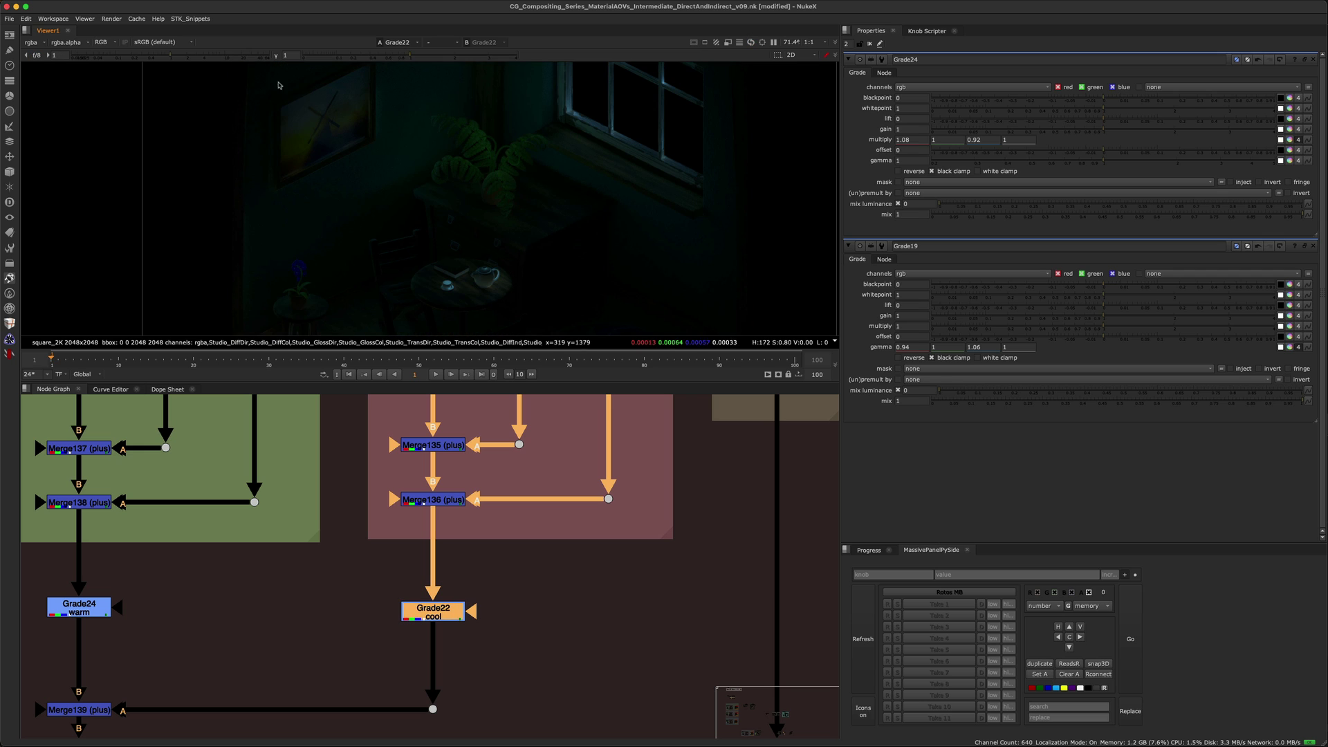
- View the composite output at Dot435 where the graded direct and indirect lighting are recombined
{"action": "middle_click_drag", "start_coordinate": [222, 644], "coordinate": [339, 536]}
{"action": "left_click", "coordinate": [194, 602]}
{"action": "key", "text": "1"}
{"action": "scroll", "coordinate": [365, 531], "scroll_direction": "down", "scroll_amount": 5}
{"action": "key", "text": "2"}
{"action": "scroll", "coordinate": [313, 478], "scroll_direction": "up", "scroll_amount": 3}
- Disable and re-enable Grade24 and Grade22 together to examine the warm-cool contrast on the table and across the room
{"action": "left_click_drag", "start_coordinate": [231, 515], "coordinate": [580, 595]}
{"action": "key", "text": "d"}
{"action": "key", "text": "d"}
{"action": "key", "text": "d"}
{"action": "scroll", "coordinate": [466, 275], "scroll_direction": "up", "scroll_amount": 10}
{"action": "middle_click_drag", "start_coordinate": [541, 264], "coordinate": [543, 209]}
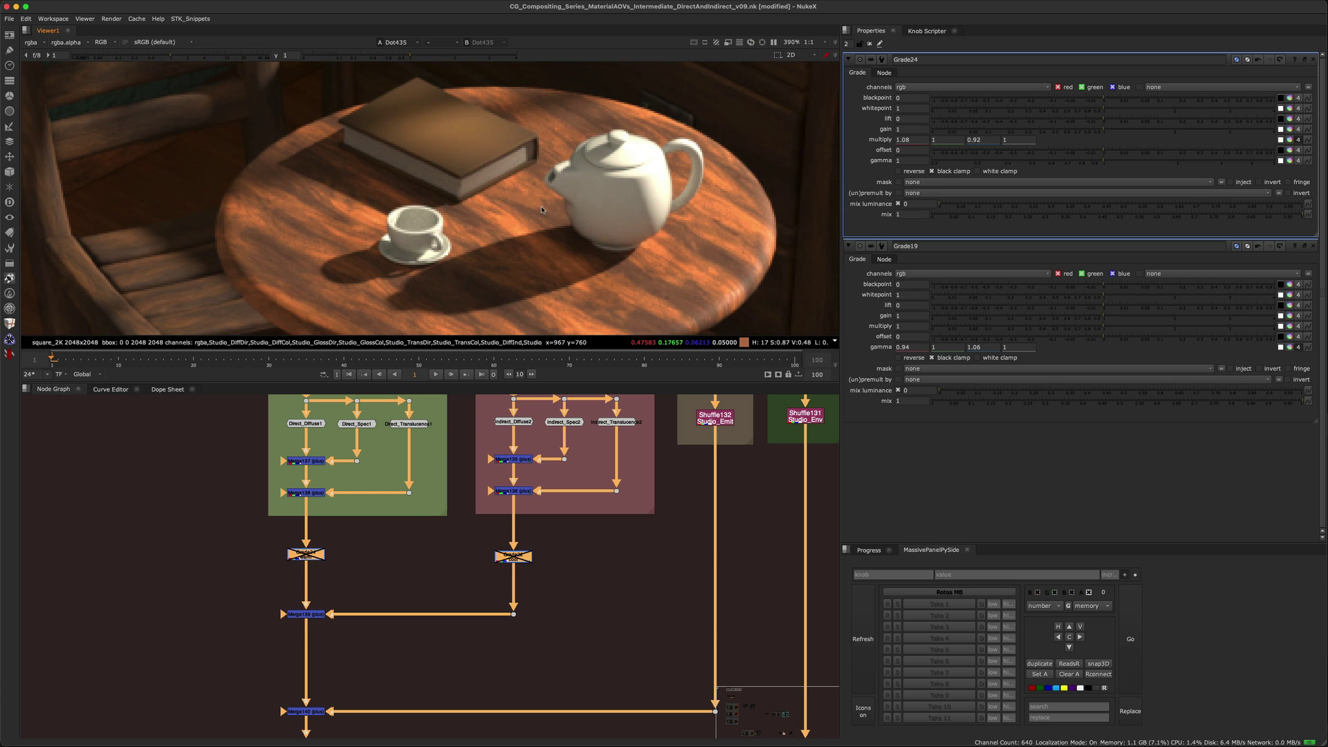
{"action": "key", "text": "d"}
{"action": "key", "text": "d"}
{"action": "key", "text": "d"}
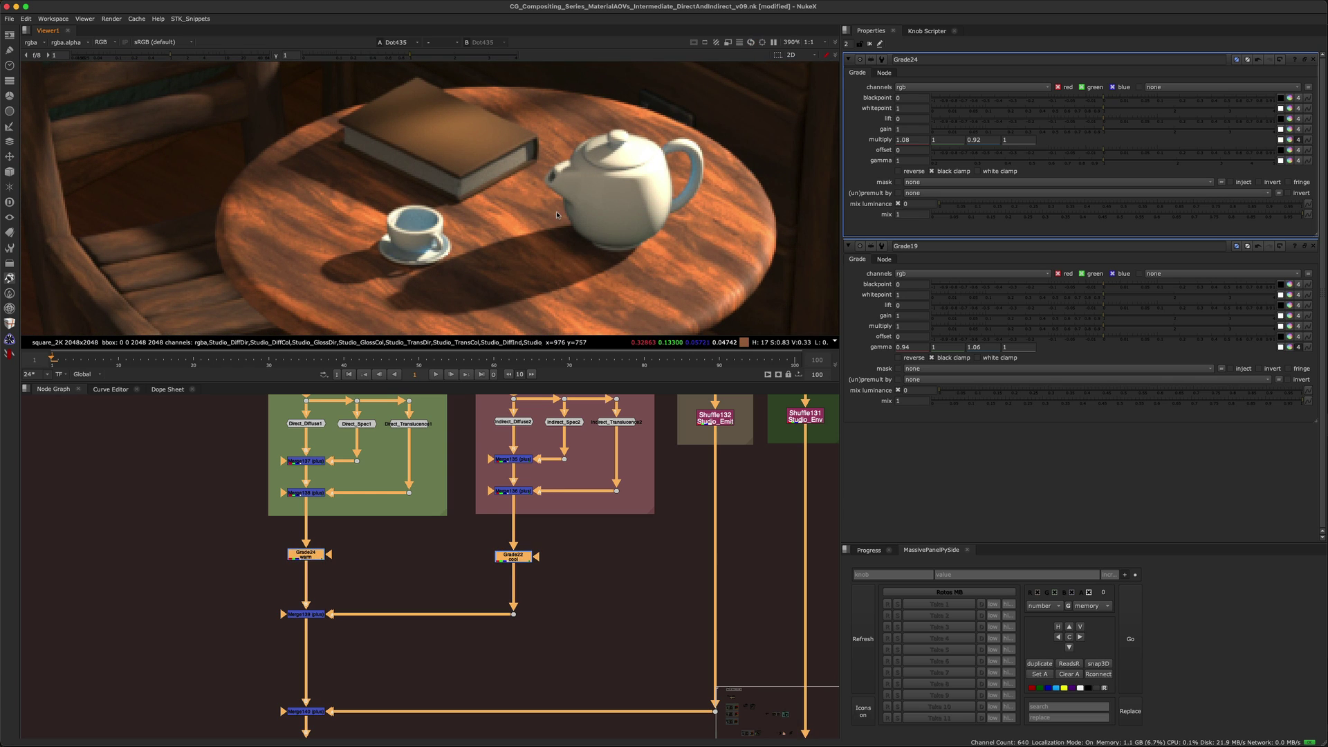
{"action": "scroll", "coordinate": [626, 208], "scroll_direction": "down", "scroll_amount": 4}
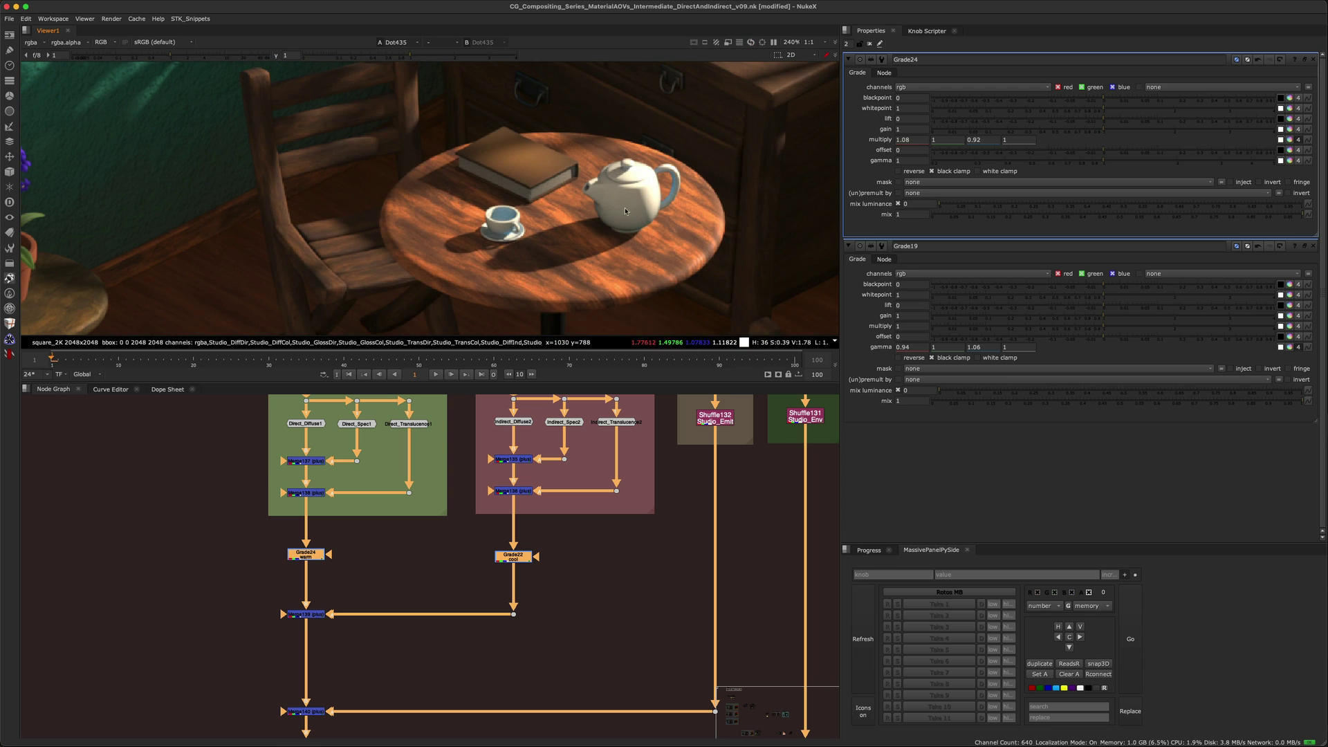
{"action": "scroll", "coordinate": [582, 224], "scroll_direction": "down", "scroll_amount": 3}
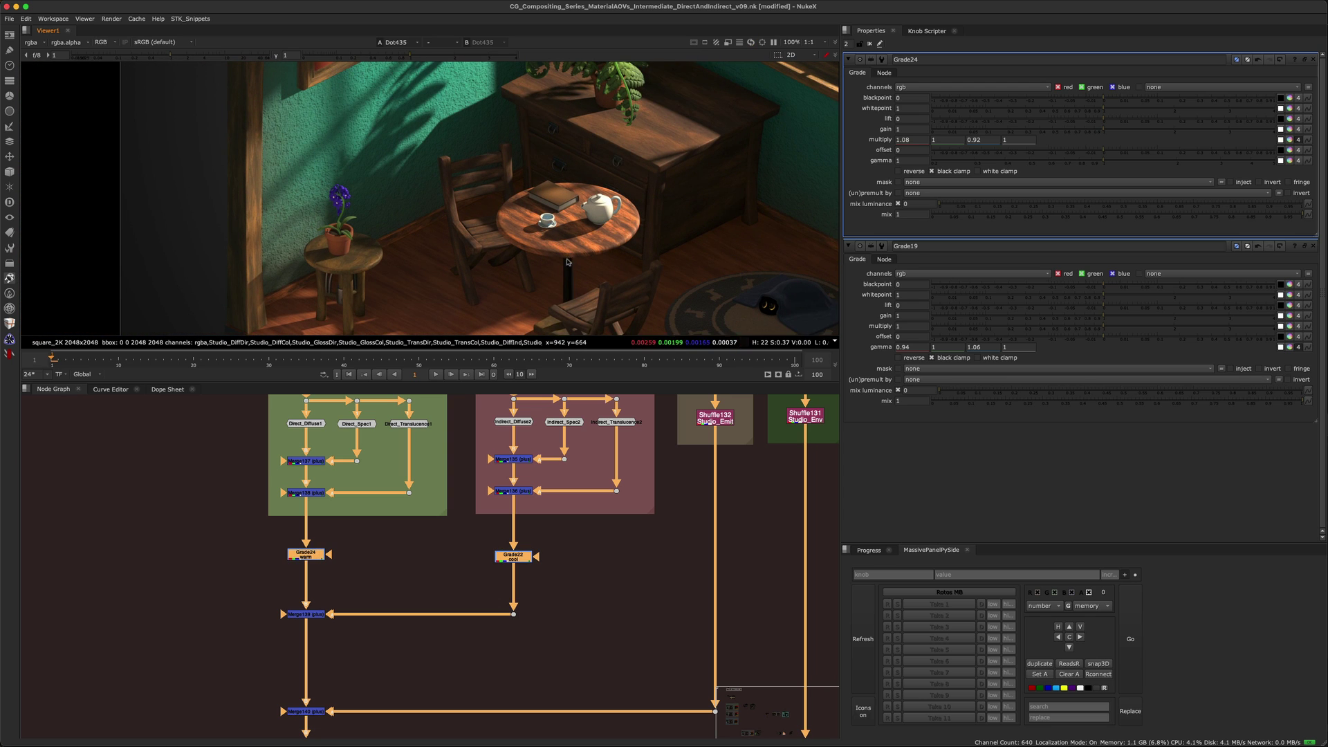
{"action": "mouse_move", "coordinate": [606, 222]}
{"action": "middle_mouse_down"}
{"action": "mouse_move", "coordinate": [515, 268]}
{"action": "mouse_move", "coordinate": [474, 337]}
{"action": "middle_mouse_up"}
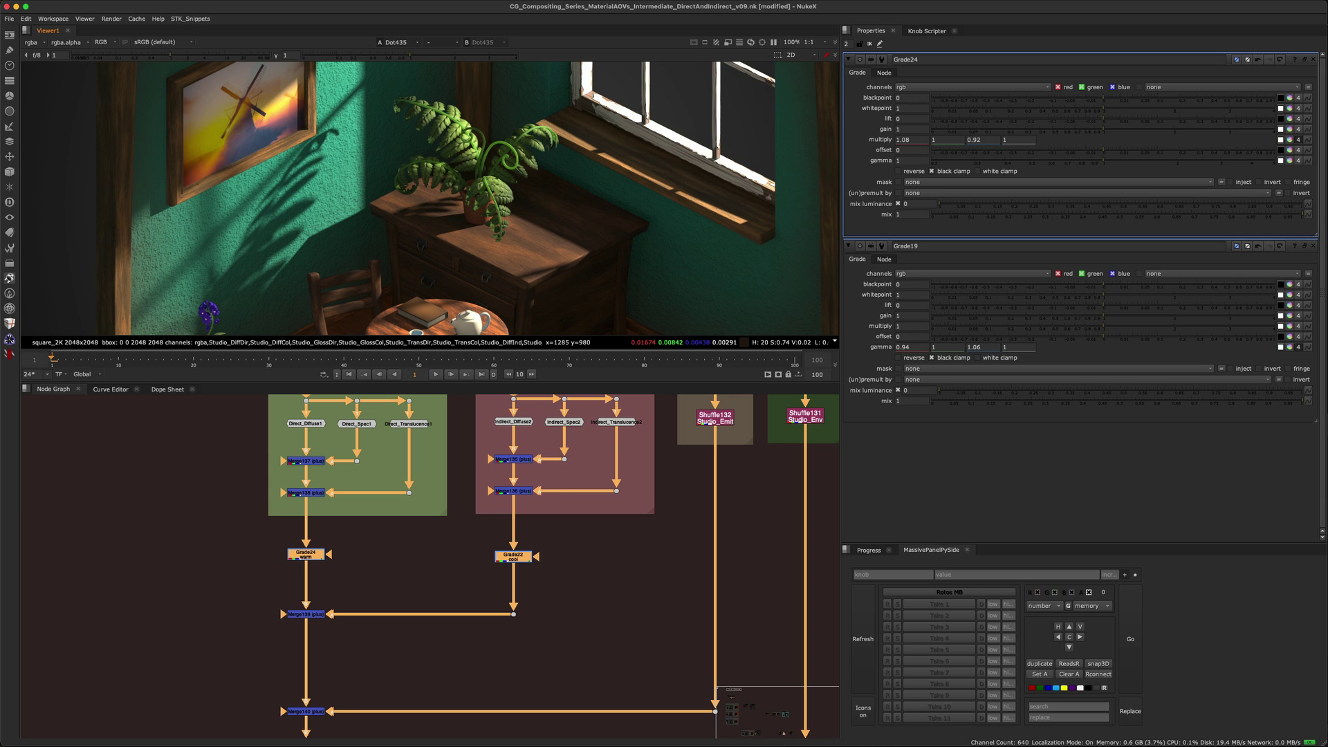
- Go to the FX and Filters setup and view the Merge148 composite below its lighting sections
{"action": "middle_click_drag", "start_coordinate": [561, 468], "coordinate": [583, 530]}
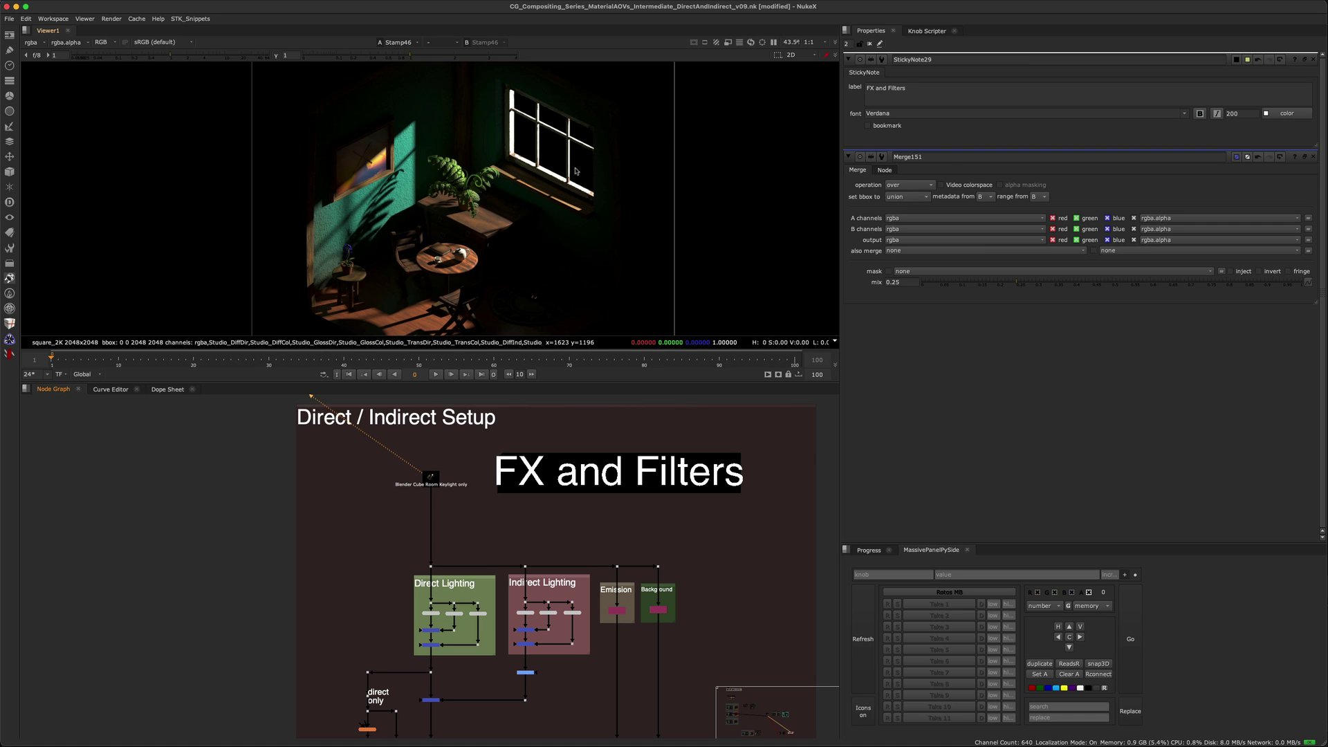
{"action": "scroll", "coordinate": [549, 440], "scroll_direction": "up", "scroll_amount": 5}
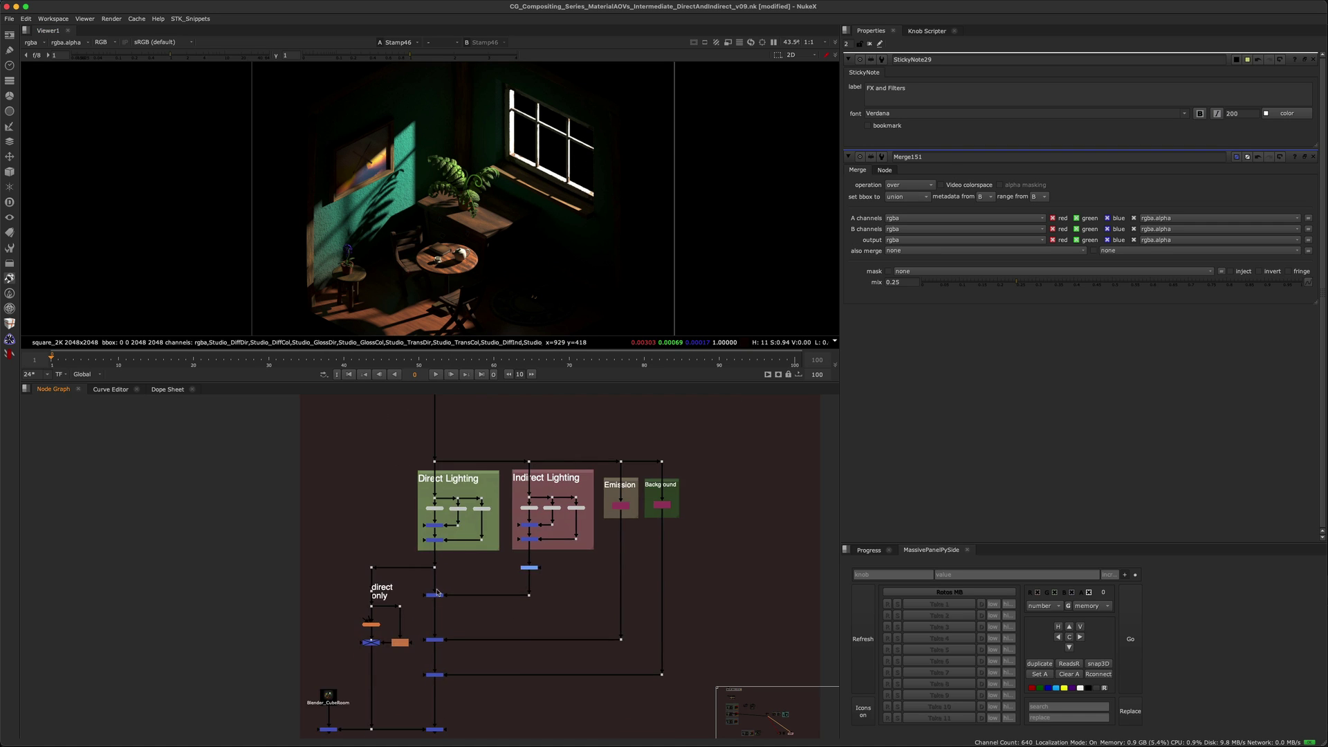
{"action": "left_click", "coordinate": [295, 576]}
{"action": "left_click", "coordinate": [403, 582]}
{"action": "key", "text": "1"}
{"action": "left_click_drag", "start_coordinate": [542, 512], "coordinate": [593, 546]}
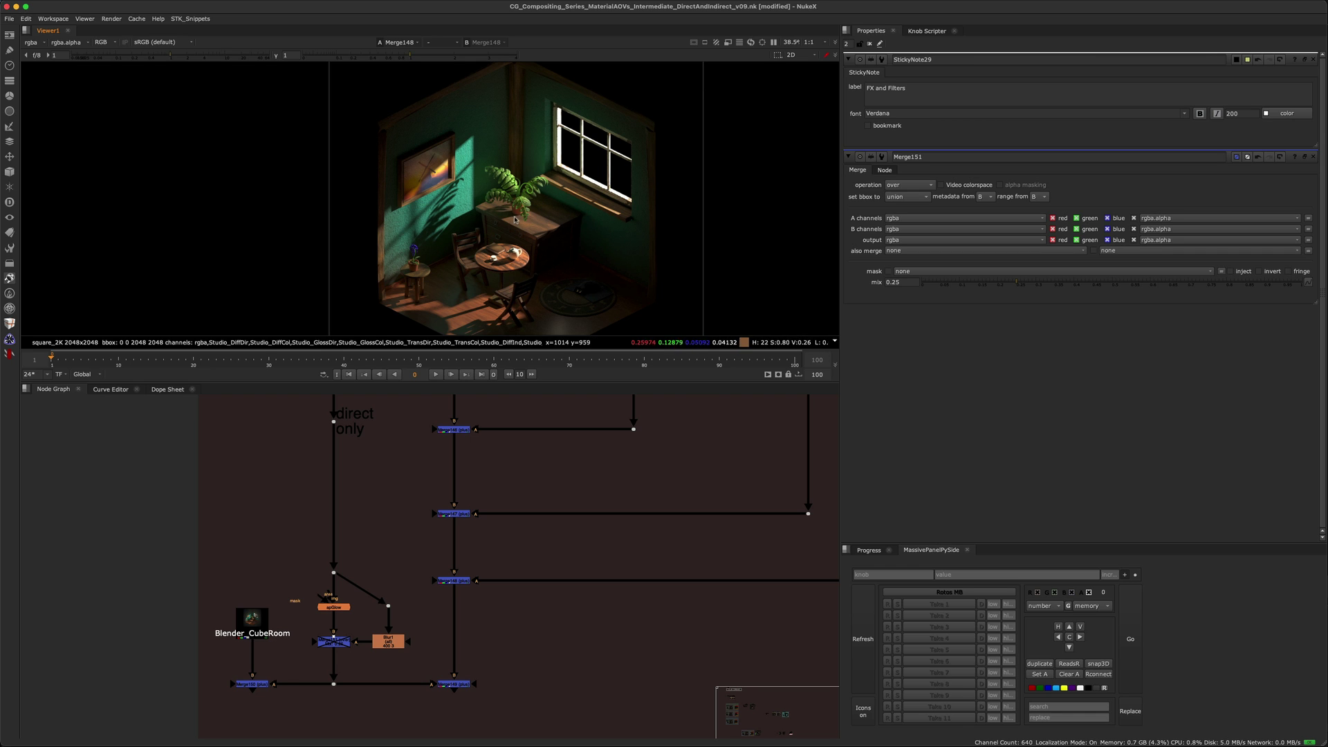
{"action": "scroll", "coordinate": [490, 484], "scroll_direction": "up", "scroll_amount": 5}
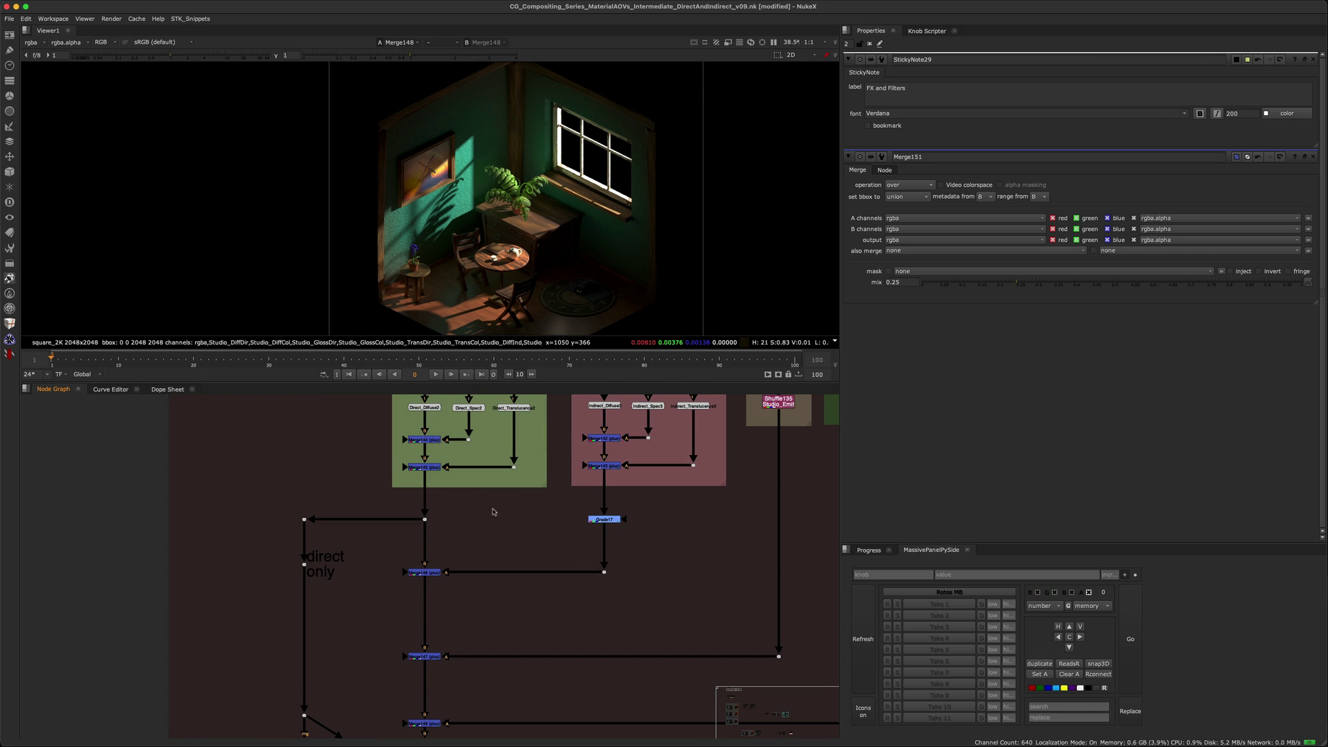
- View the grade below Indirect Lighting, then the direct-only lighting at Dot457, to compare the two contributions
{"action": "left_click", "coordinate": [604, 519]}
{"action": "key", "text": "1"}
{"action": "left_click_drag", "start_coordinate": [397, 536], "coordinate": [446, 506]}
{"action": "key", "text": "1"}
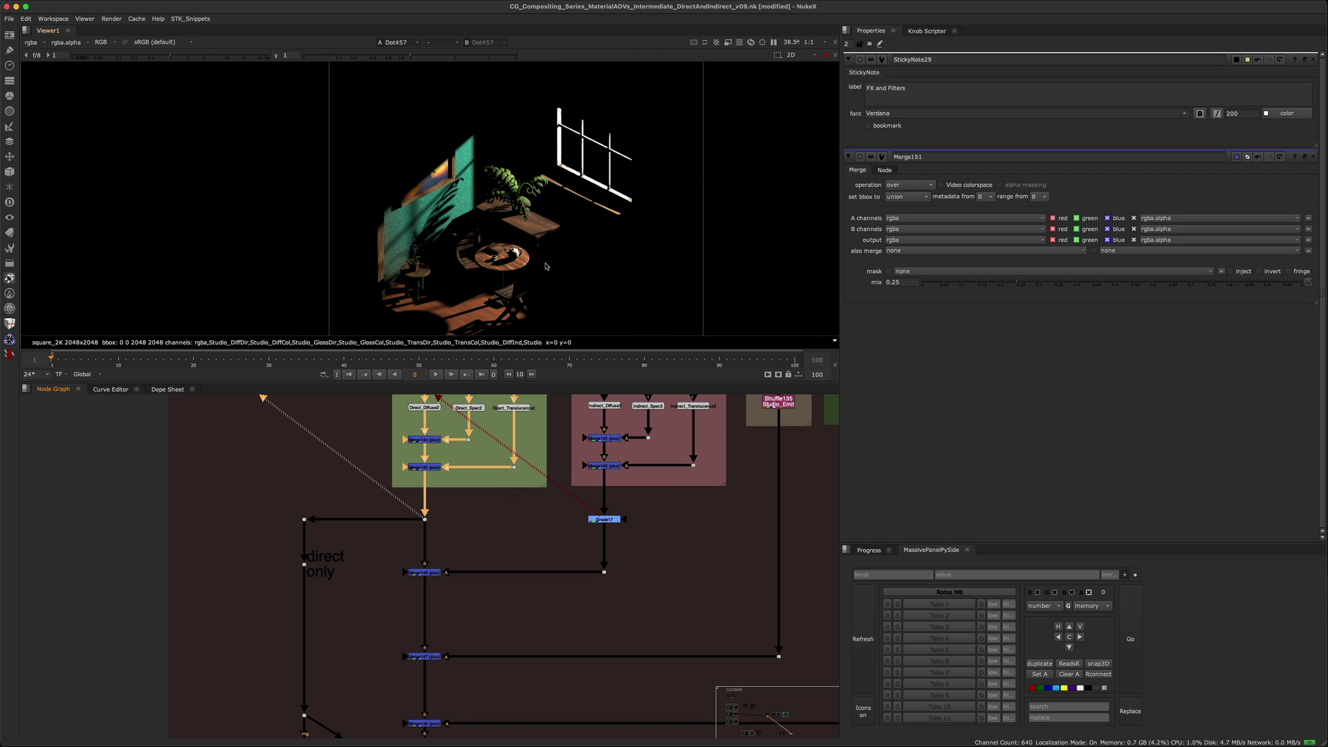
{"action": "scroll", "coordinate": [449, 180], "scroll_direction": "up", "scroll_amount": 3}
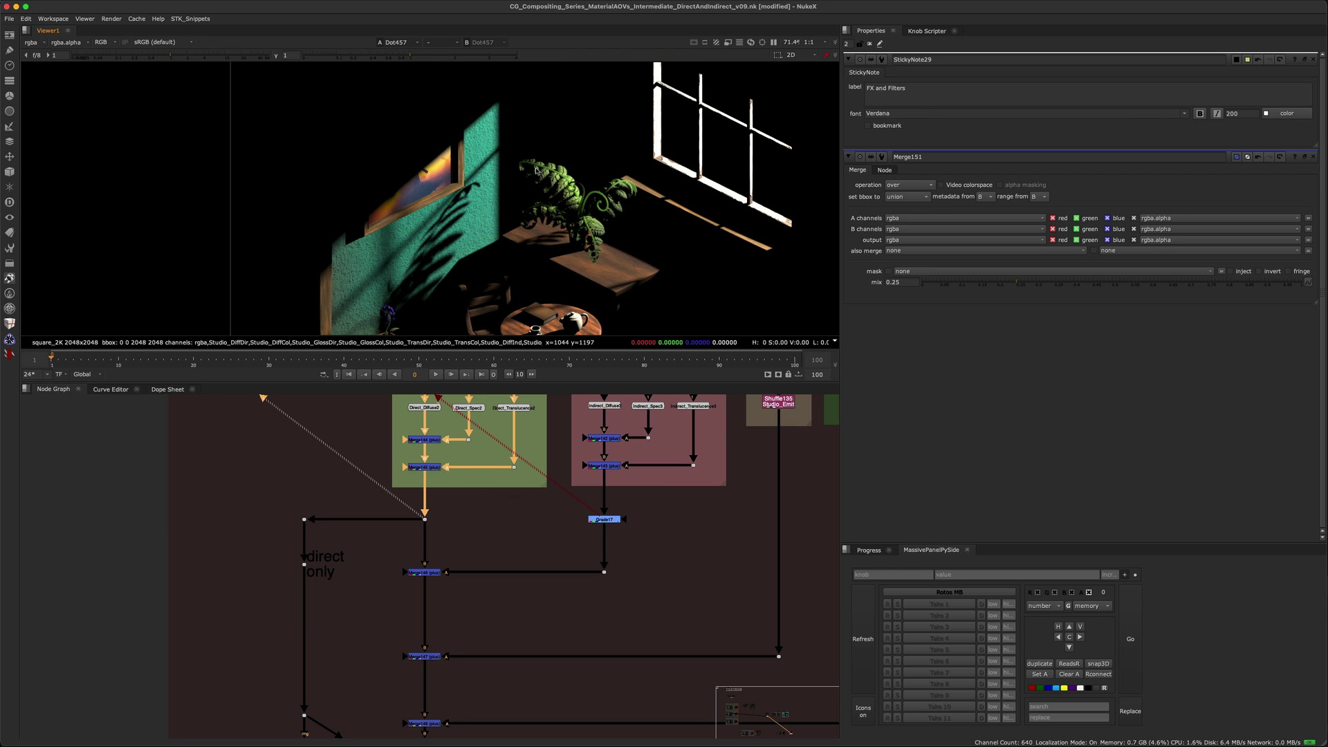
{"action": "scroll", "coordinate": [573, 209], "scroll_direction": "down", "scroll_amount": 4}
{"action": "middle_click_drag", "start_coordinate": [573, 208], "coordinate": [582, 168]}
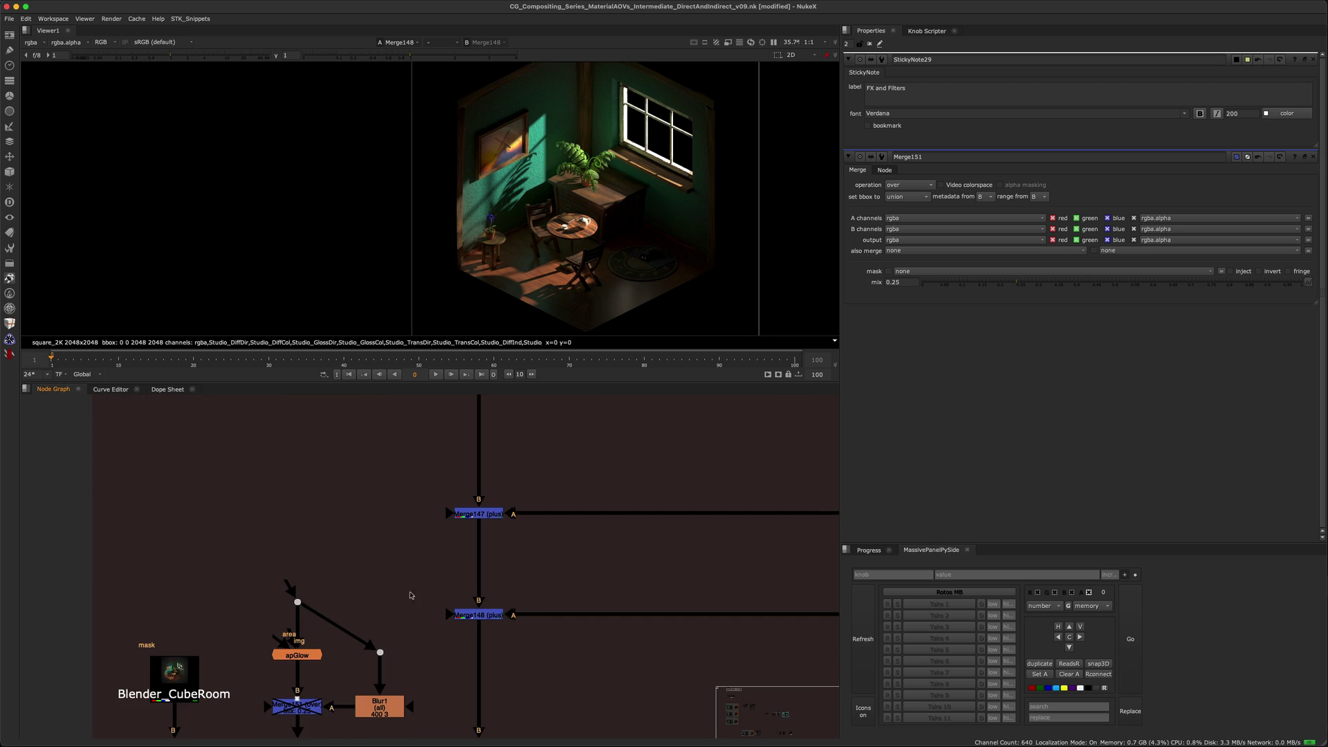
- Connect the apGlow branch's input dot to Merge148 and view the apGlow output of the full composite
{"action": "middle_click_drag", "start_coordinate": [423, 576], "coordinate": [397, 531]}
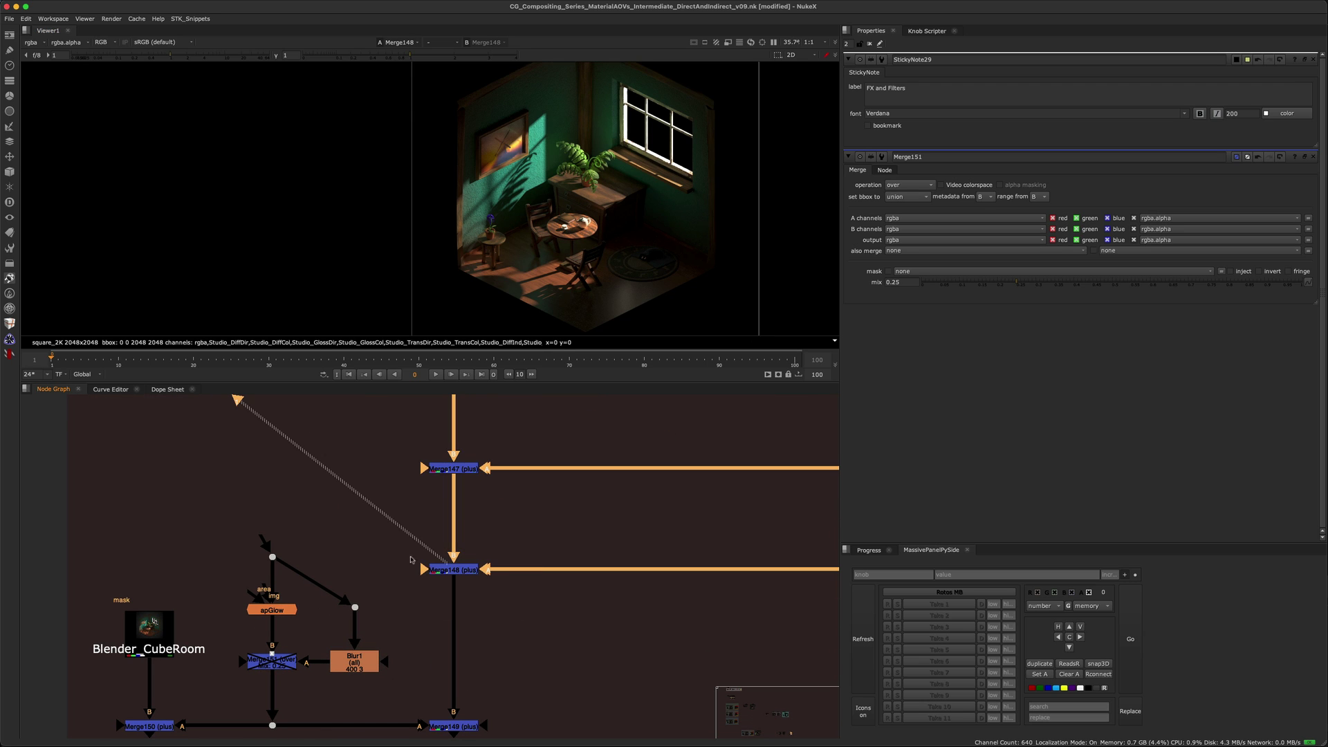
{"action": "left_click_drag", "start_coordinate": [263, 550], "coordinate": [453, 570]}
{"action": "left_click_drag", "start_coordinate": [226, 589], "coordinate": [328, 630]}
{"action": "key", "text": "1"}
{"action": "left_click", "coordinate": [314, 573]}
{"action": "middle_click_drag", "start_coordinate": [602, 175], "coordinate": [584, 204]}
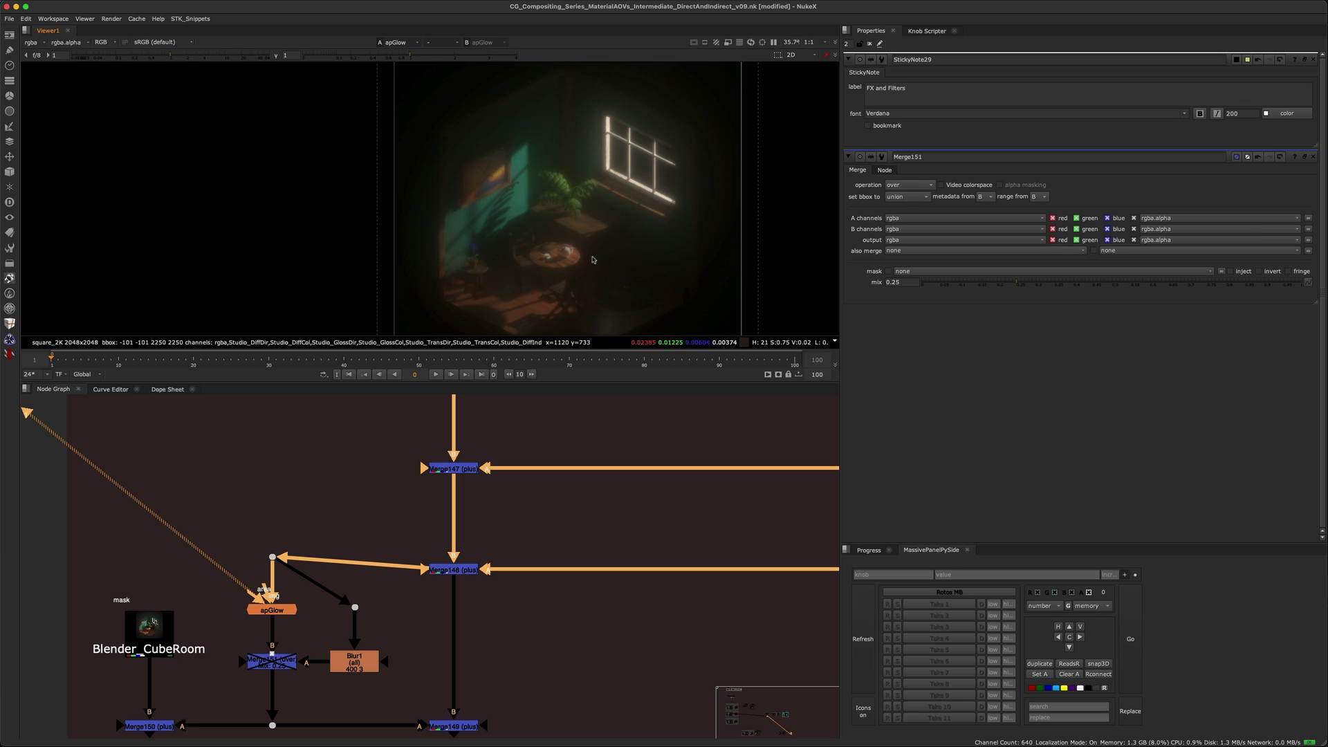
{"action": "scroll", "coordinate": [393, 503], "scroll_direction": "down", "scroll_amount": 3}
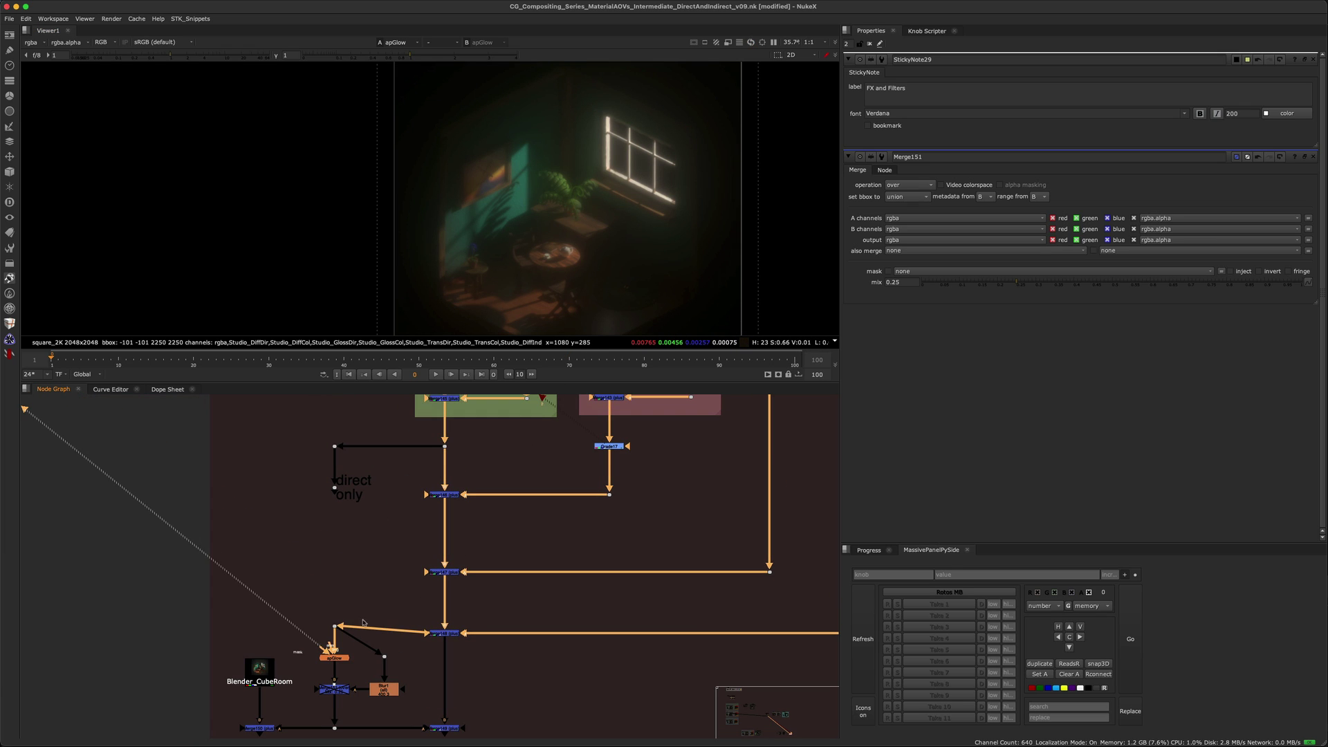
- Reconnect the glow branch to the direct-only path and examine the lighting at Dot457 with viewer gain 64
{"action": "left_click_drag", "start_coordinate": [415, 634], "coordinate": [335, 448]}
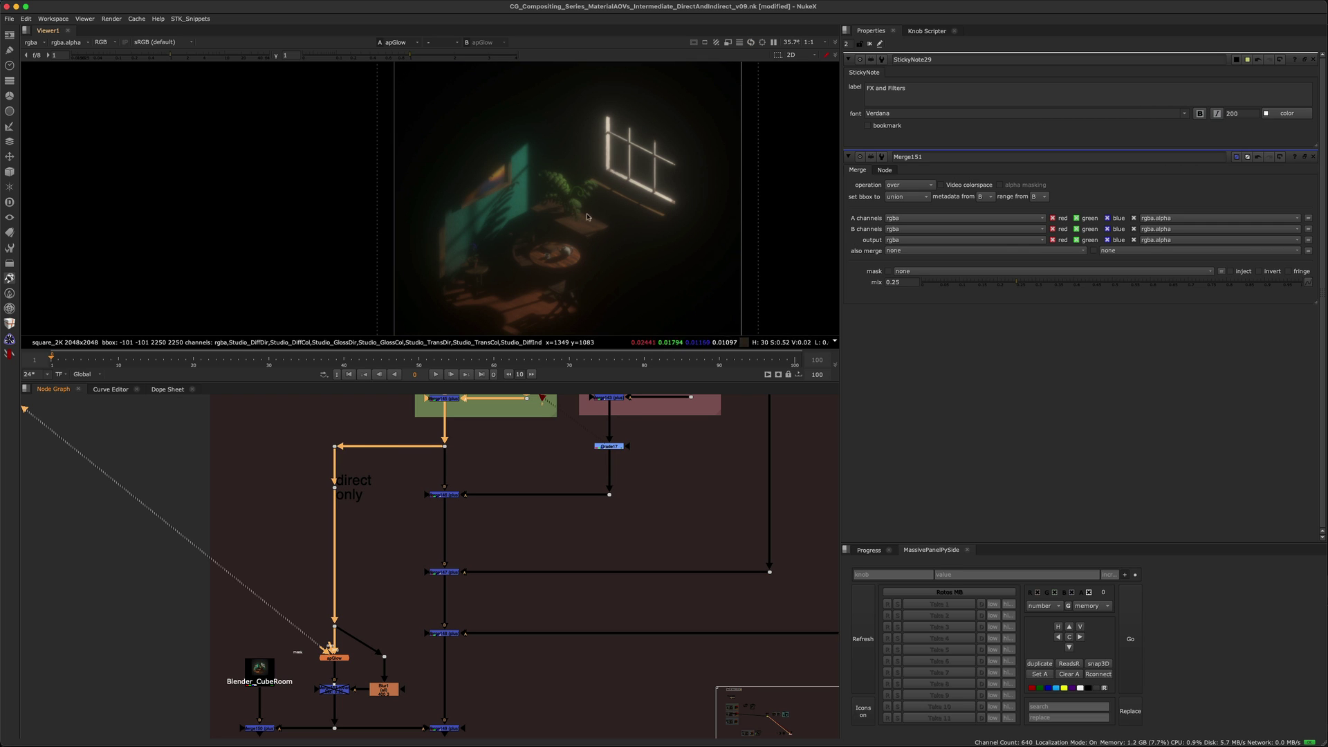
{"action": "key", "text": "1"}
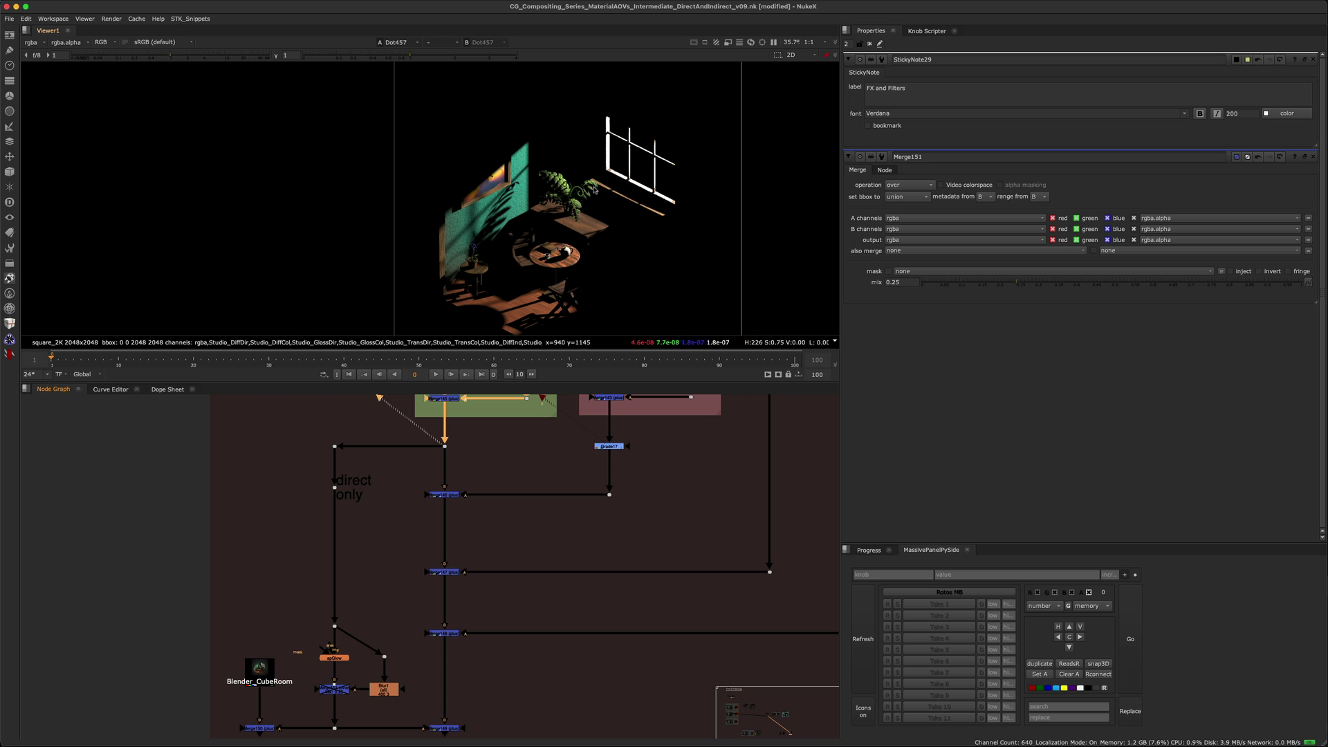
{"action": "left_click_drag", "start_coordinate": [201, 58], "coordinate": [277, 56]}
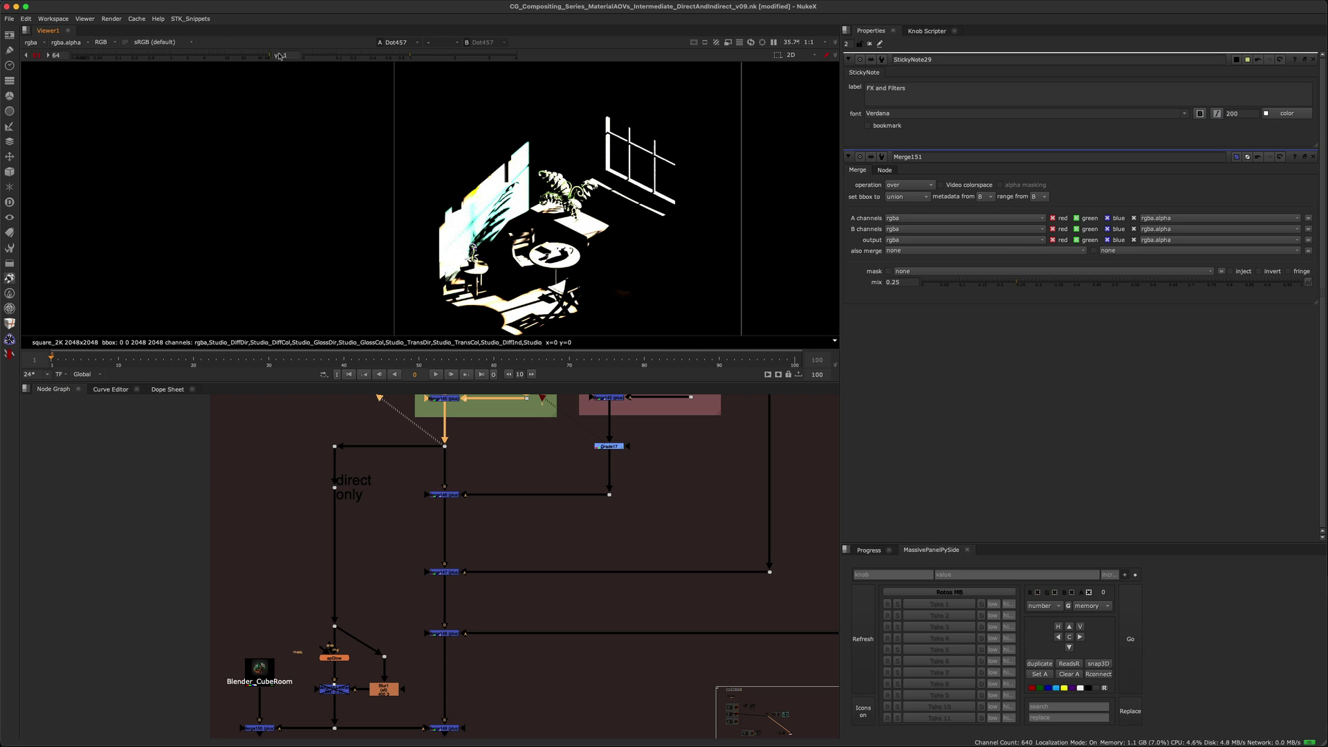
{"action": "middle_click_drag", "start_coordinate": [644, 254], "coordinate": [573, 215]}
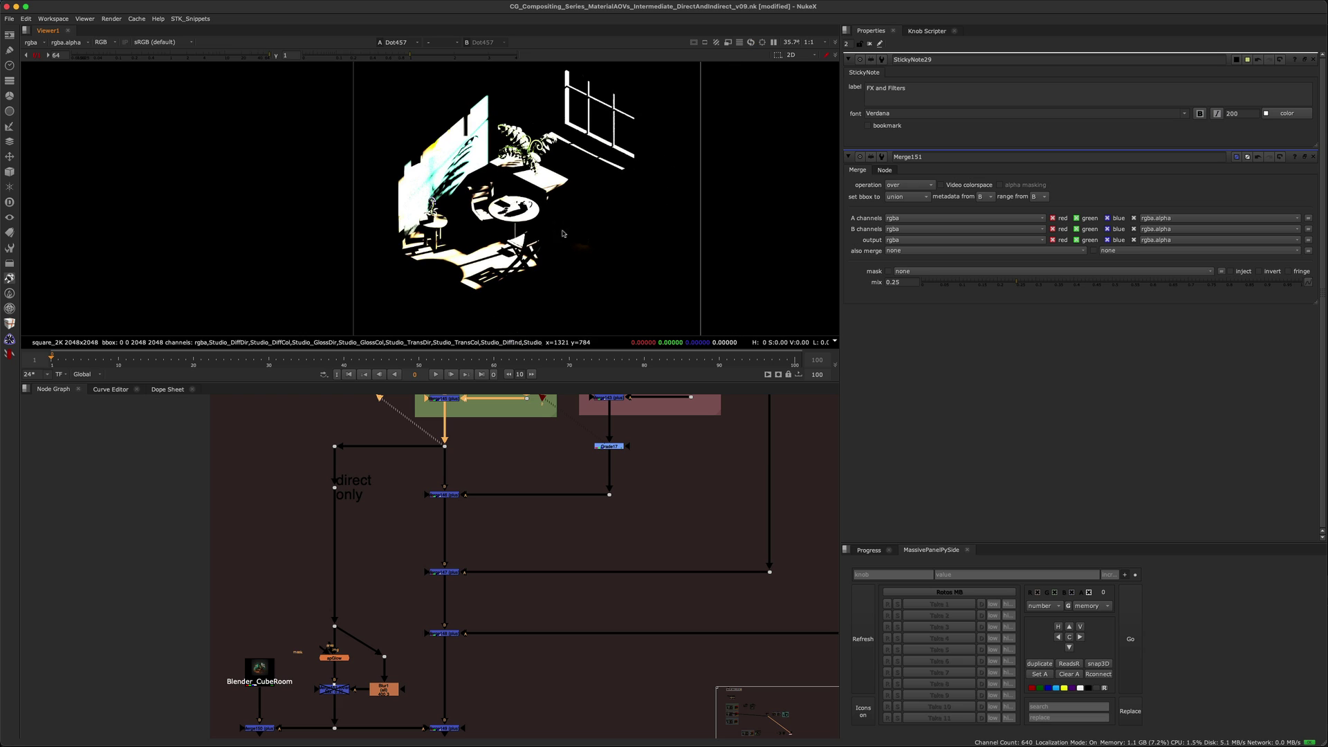
{"action": "middle_click_drag", "start_coordinate": [524, 124], "coordinate": [490, 183]}
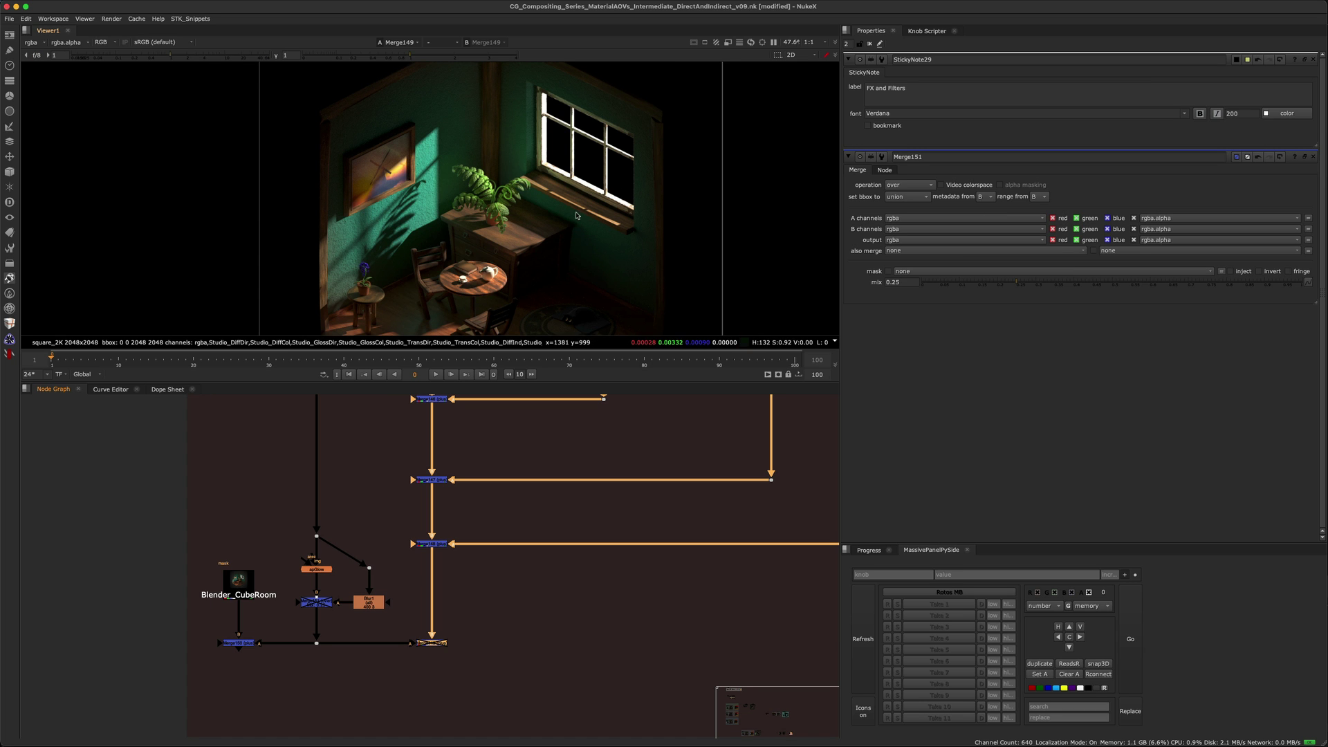
- Toggle Merge149 to compare the room with and without the direct-only glow
{"action": "scroll", "coordinate": [540, 208], "scroll_direction": "up", "scroll_amount": 3}
{"action": "key", "text": "d"}
{"action": "key", "text": "d"}
{"action": "middle_click_drag", "start_coordinate": [427, 430], "coordinate": [412, 544]}
{"action": "scroll", "coordinate": [412, 546], "scroll_direction": "down", "scroll_amount": 2}
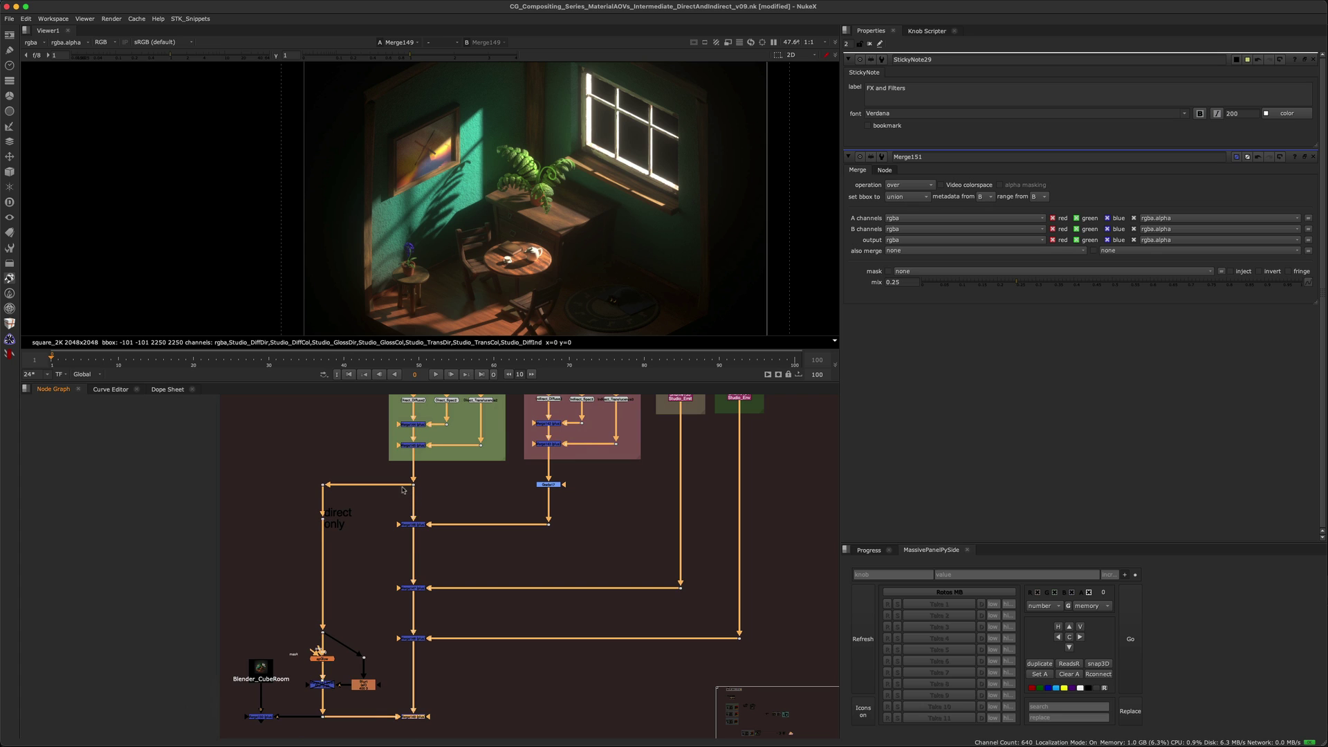
- Feed the glow branch from Merge148 to compare the result at Merge149, and reconnect it to the direct-only dot
{"action": "left_click_drag", "start_coordinate": [325, 537], "coordinate": [413, 638]}
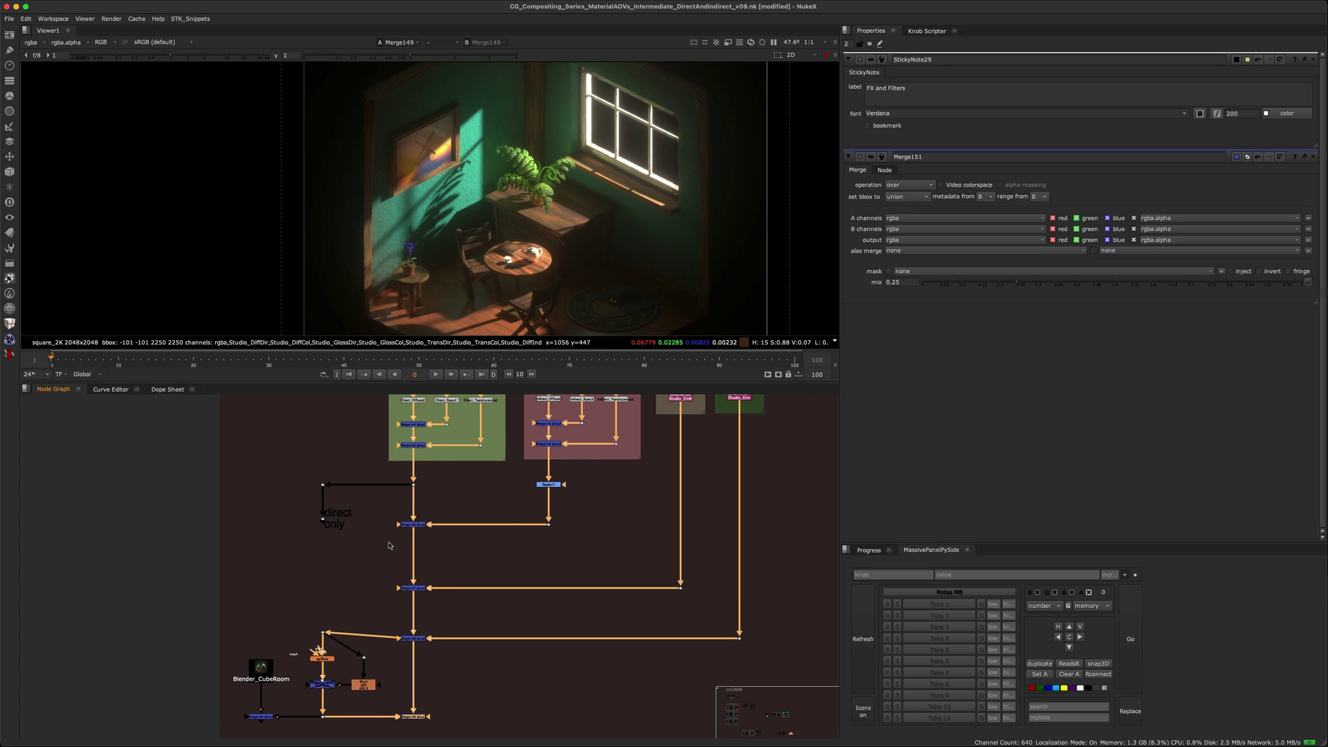
{"action": "left_click_drag", "start_coordinate": [385, 635], "coordinate": [324, 519]}
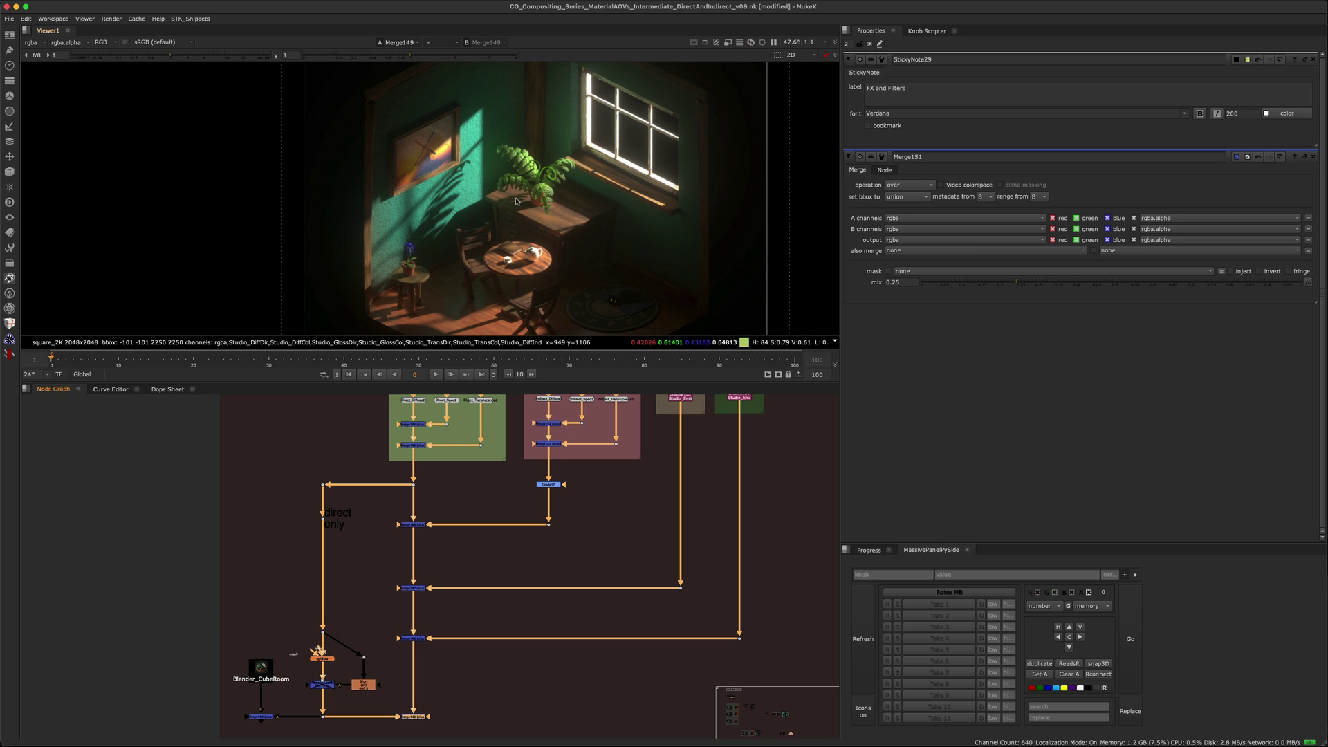
- View the output of Blur1 and then Grade21 beside the apGlow node
{"action": "middle_click_drag", "start_coordinate": [347, 595], "coordinate": [371, 532]}
{"action": "scroll", "coordinate": [443, 519], "scroll_direction": "up", "scroll_amount": 3}
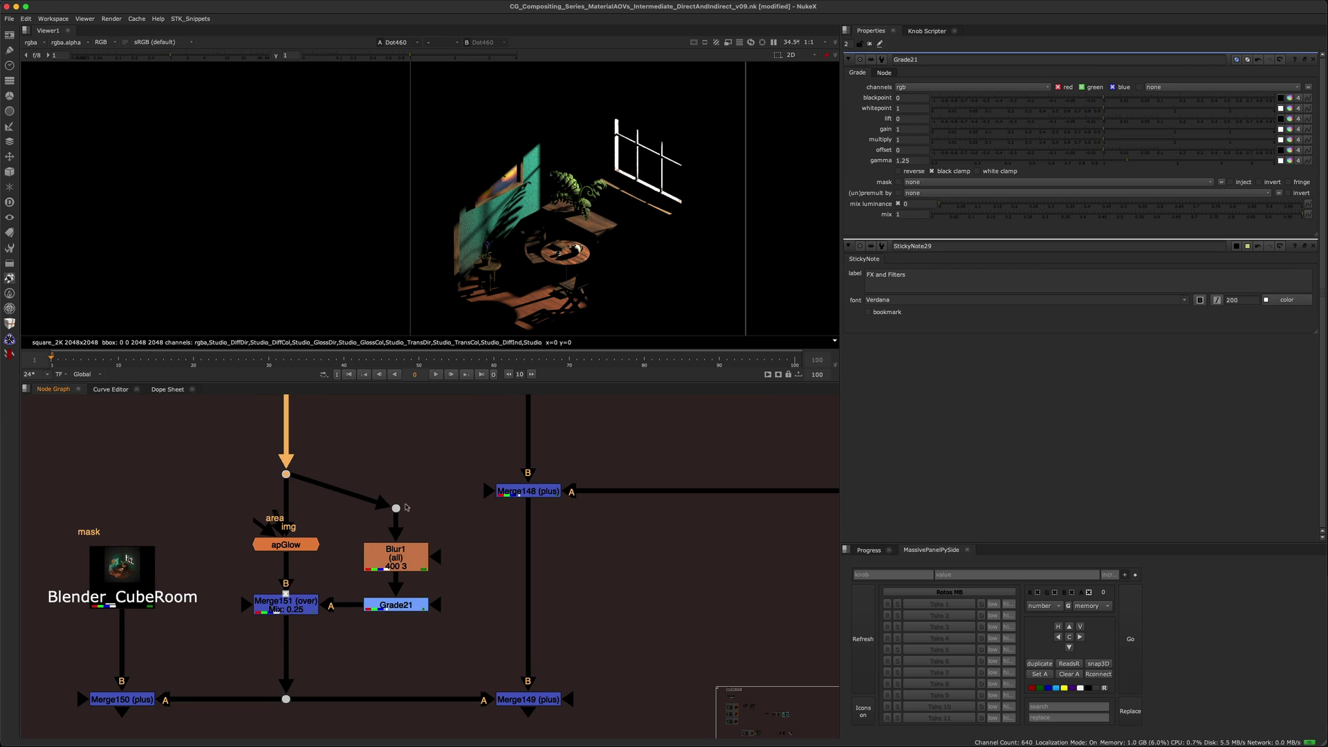
{"action": "scroll", "coordinate": [429, 532], "scroll_direction": "up", "scroll_amount": 2}
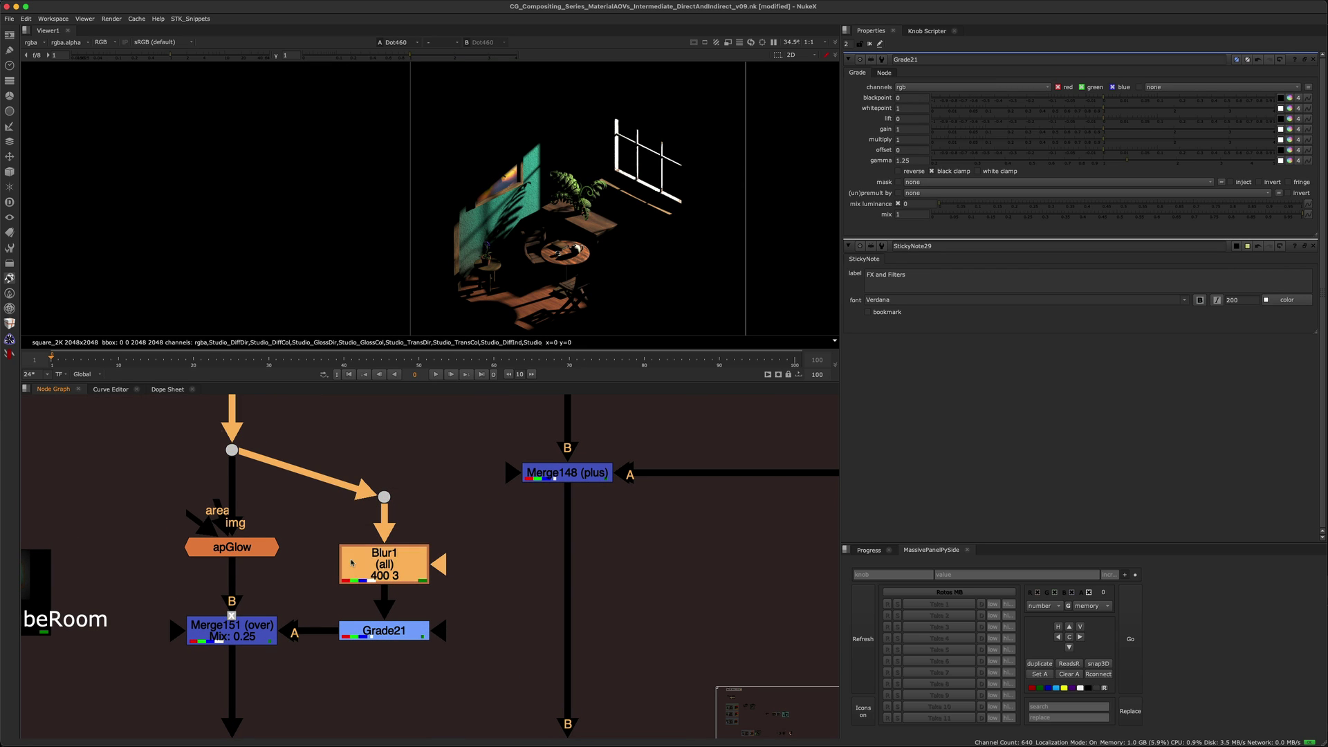
{"action": "key", "text": "1"}
{"action": "key", "text": "1"}
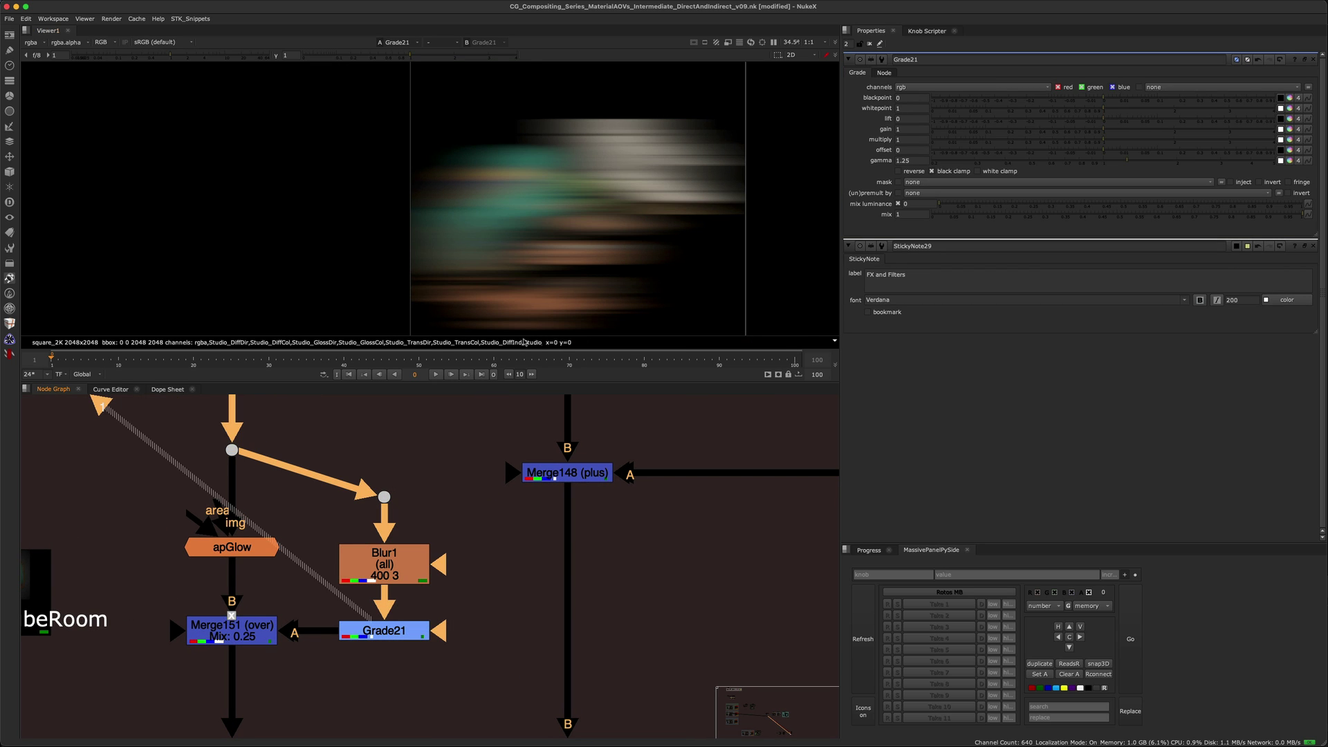
- View Merge151 and feed the glow branch from Merge148 to inspect the glow with all lighting included
{"action": "left_click", "coordinate": [231, 630]}
{"action": "key", "text": "1"}
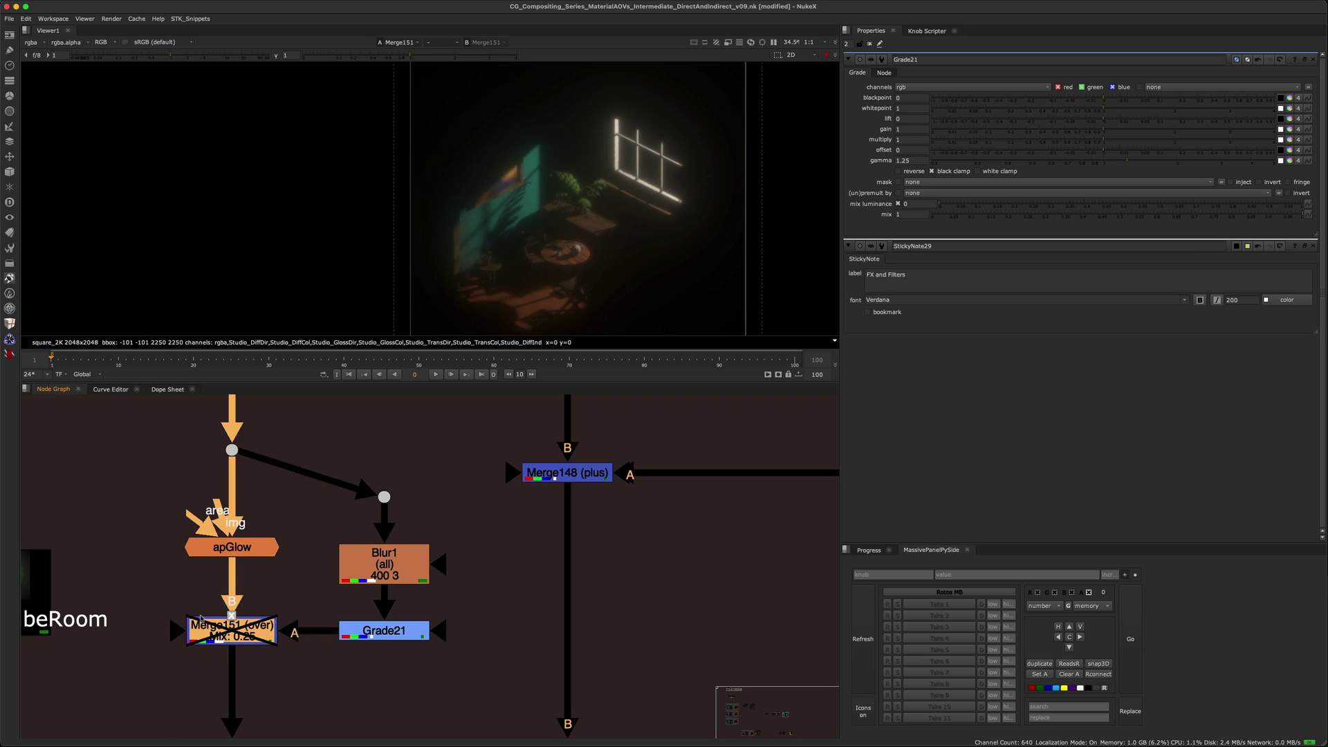
{"action": "scroll", "coordinate": [358, 649], "scroll_direction": "down", "scroll_amount": 5}
{"action": "middle_click_drag", "start_coordinate": [358, 651], "coordinate": [321, 711]}
{"action": "left_click_drag", "start_coordinate": [273, 463], "coordinate": [420, 636]}
{"action": "left_click", "coordinate": [433, 642]}
{"action": "middle_click_drag", "start_coordinate": [433, 638], "coordinate": [491, 601]}
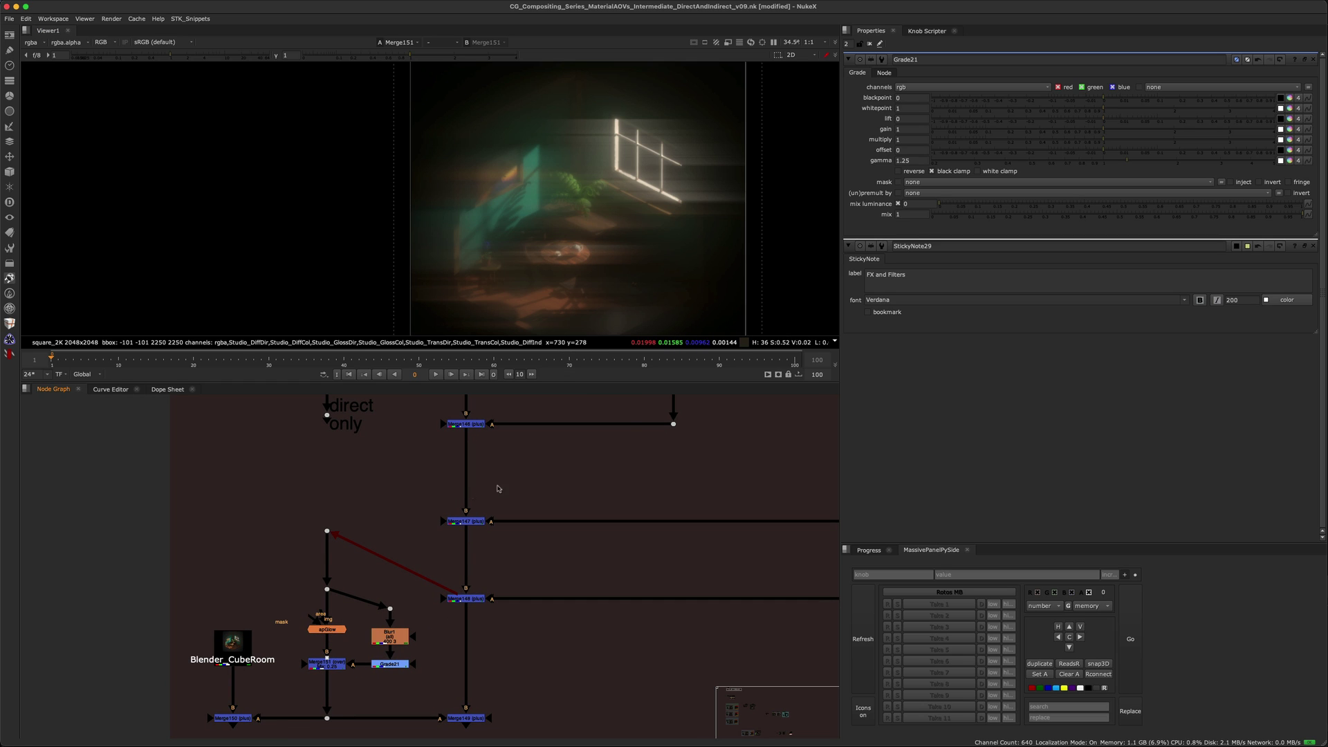
- Reconnect the glow branch to the direct-only dot and compare it against the Merge148 feed at Merge149, leaving it on the direct-only dot
{"action": "left_click_drag", "start_coordinate": [445, 583], "coordinate": [328, 416]}
{"action": "middle_click_drag", "start_coordinate": [453, 535], "coordinate": [454, 468]}
{"action": "left_click_drag", "start_coordinate": [543, 636], "coordinate": [435, 699]}
{"action": "key", "text": "1"}
{"action": "middle_click_drag", "start_coordinate": [436, 436], "coordinate": [382, 522]}
{"action": "left_click_drag", "start_coordinate": [271, 448], "coordinate": [407, 617]}
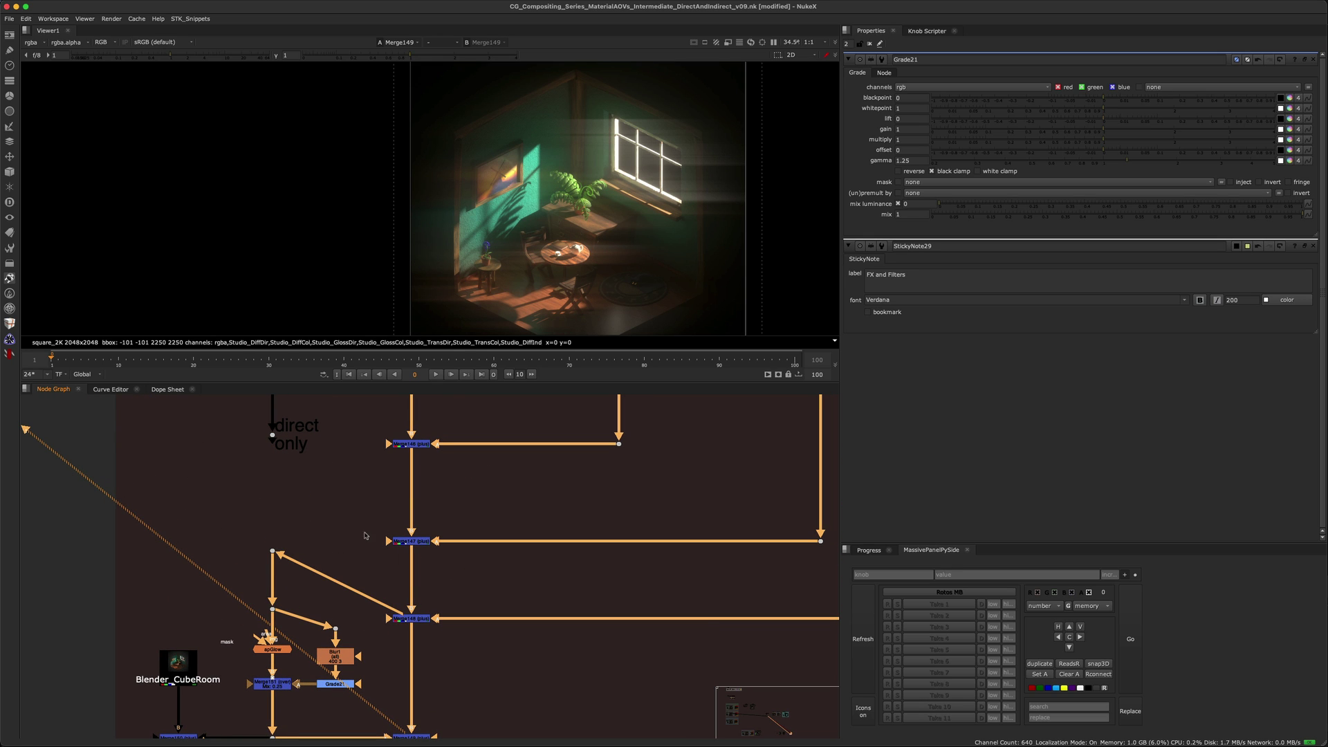
{"action": "left_click_drag", "start_coordinate": [381, 612], "coordinate": [273, 436]}
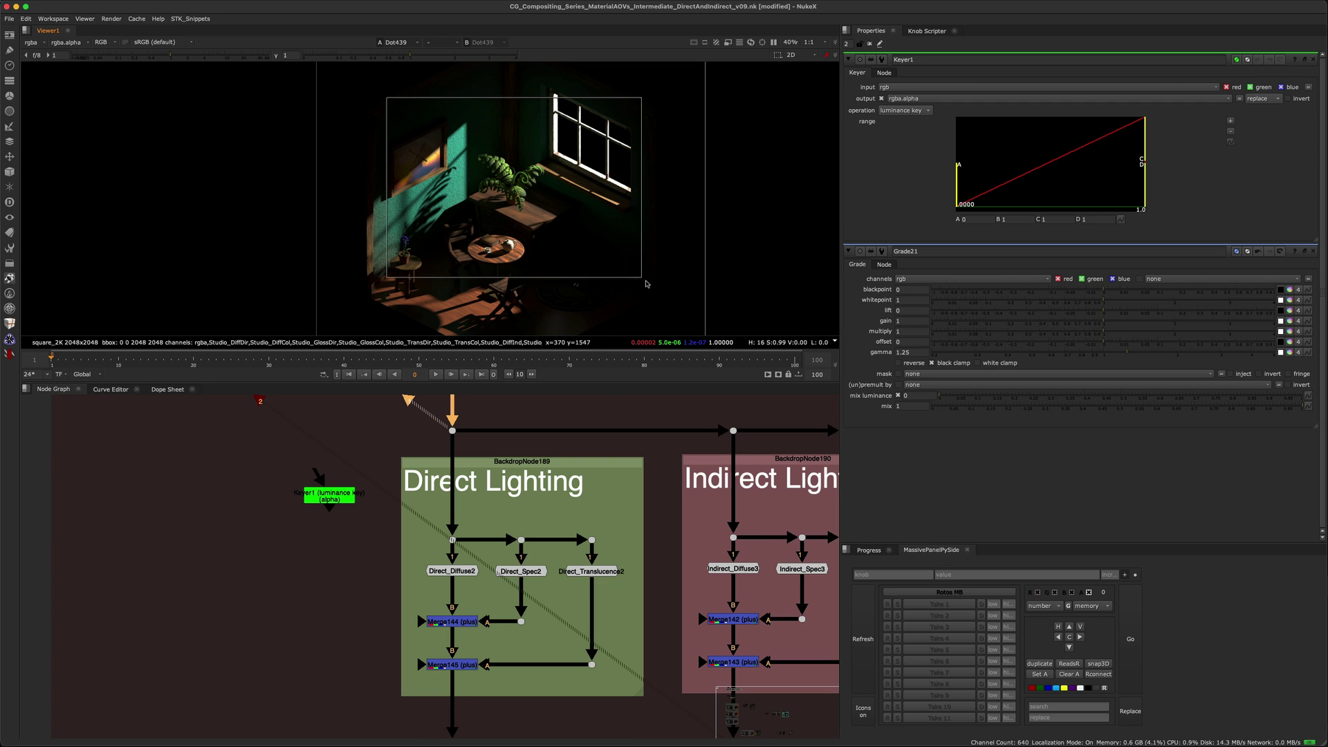
- View the final merge of the Direct Lighting group with the viewer gain raised to about 11
{"action": "left_click_drag", "start_coordinate": [201, 56], "coordinate": [225, 57]}
{"action": "middle_click_drag", "start_coordinate": [390, 649], "coordinate": [371, 537]}
{"action": "left_click", "coordinate": [433, 553]}
{"action": "key", "text": "1"}
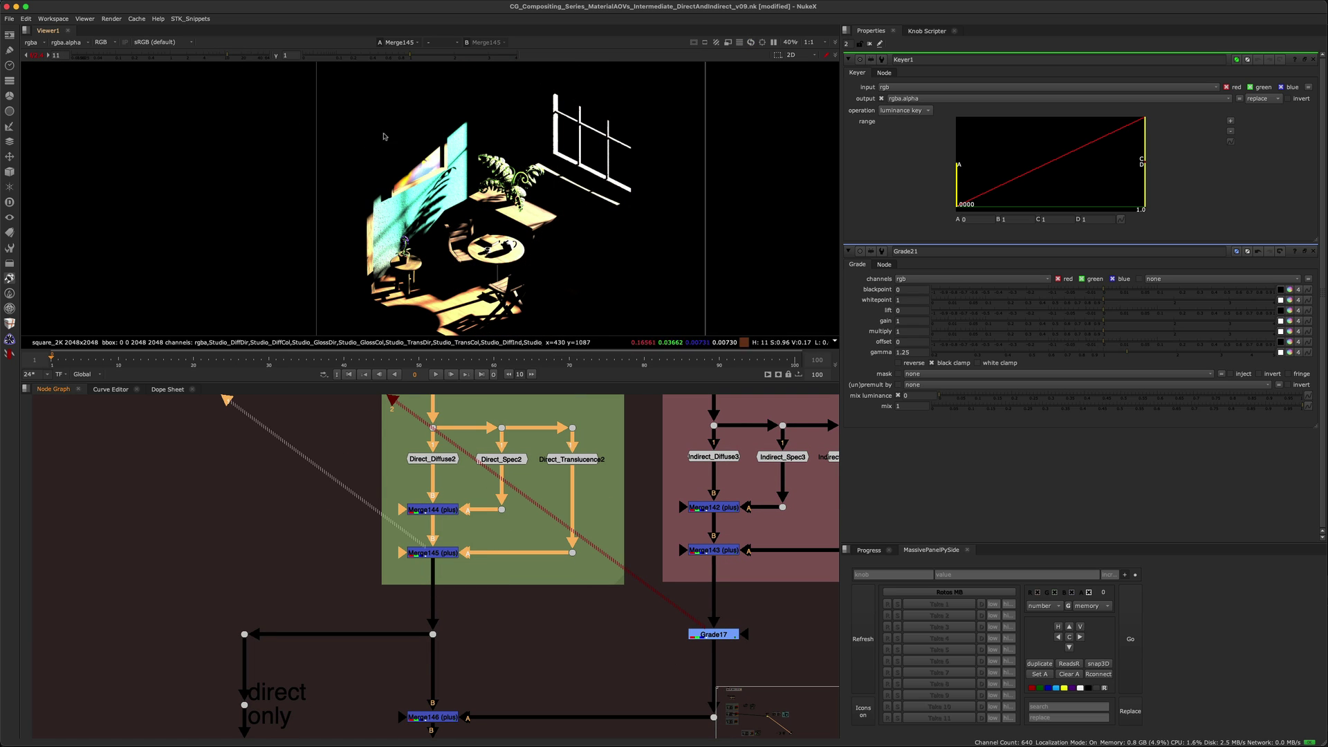
{"action": "scroll", "coordinate": [406, 498], "scroll_direction": "up", "scroll_amount": 5}
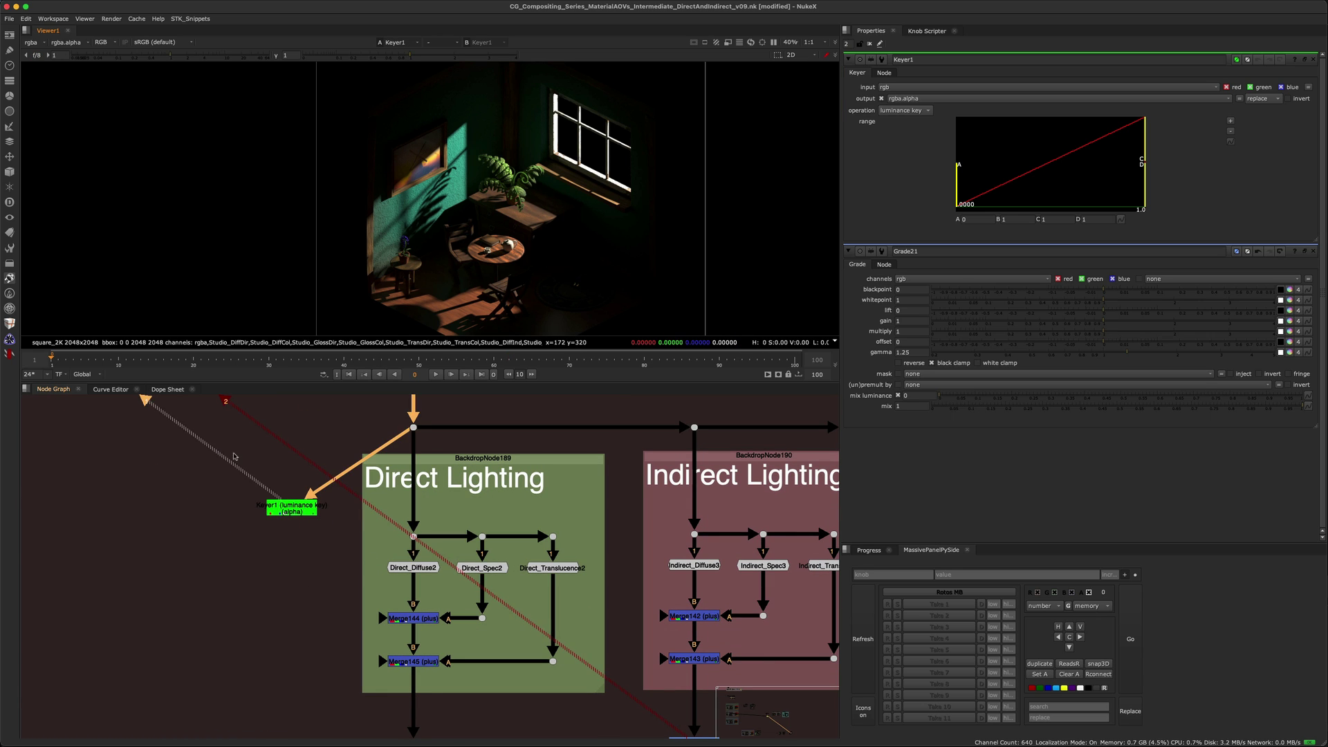
- View the alpha of Keyer1 and lower the B handle of its luminance key range to about 0.0177
{"action": "left_click_drag", "start_coordinate": [217, 449], "coordinate": [345, 560]}
{"action": "left_click_drag", "start_coordinate": [291, 512], "coordinate": [281, 514]}
{"action": "left_click", "coordinate": [294, 494]}
{"action": "left_click", "coordinate": [294, 512]}
{"action": "key", "text": "a"}
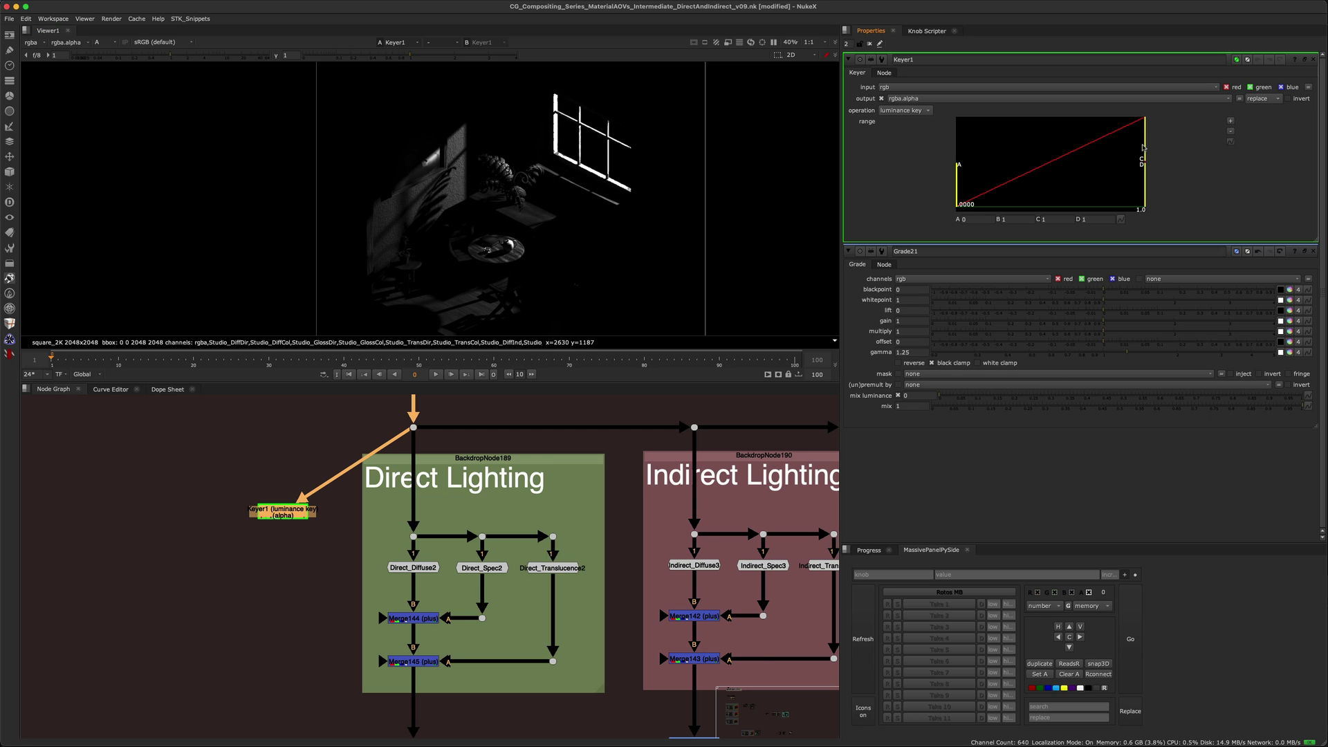
{"action": "left_click_drag", "start_coordinate": [1143, 146], "coordinate": [982, 147]}
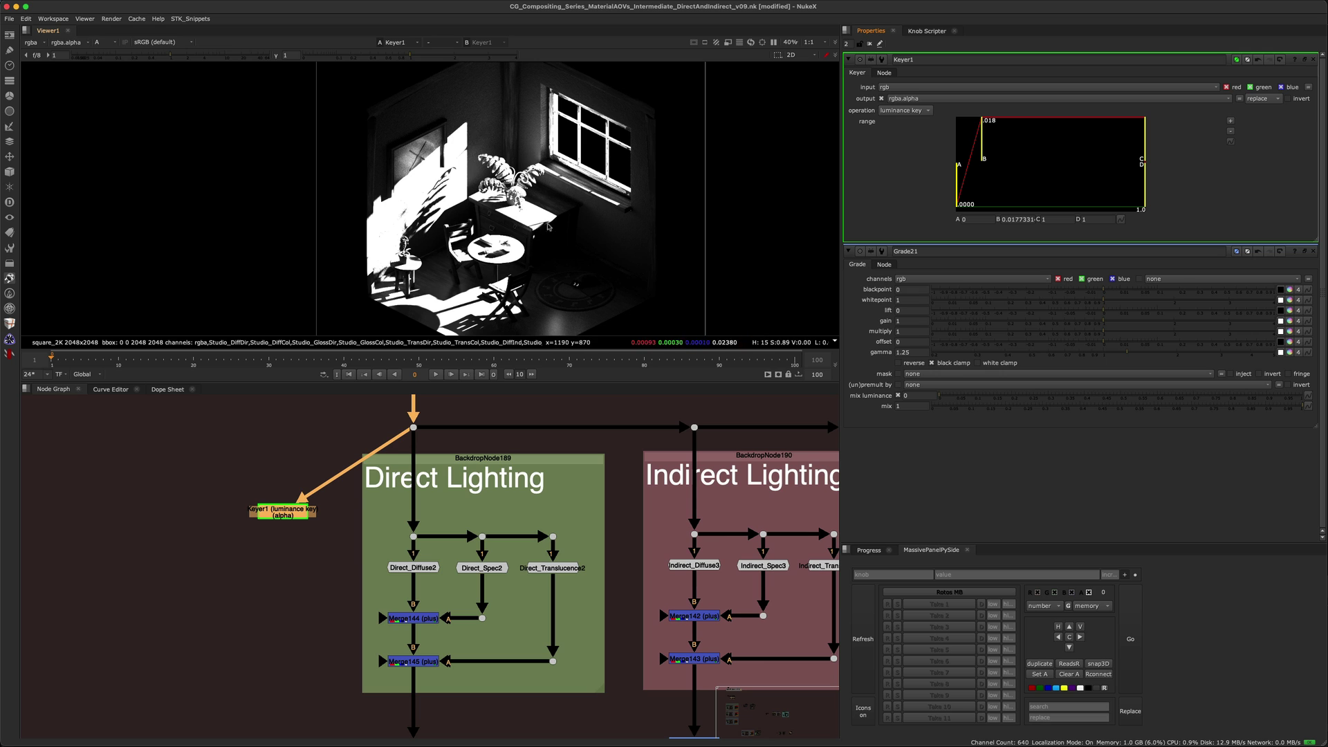
- Feed Keyer1 from the final direct lighting merge instead of the full beauty, and examine the resulting matte up close
{"action": "middle_click_drag", "start_coordinate": [402, 438], "coordinate": [394, 412]}
{"action": "scroll", "coordinate": [394, 412], "scroll_direction": "down", "scroll_amount": 2}
{"action": "left_click_drag", "start_coordinate": [394, 413], "coordinate": [400, 597]}
{"action": "scroll", "coordinate": [409, 519], "scroll_direction": "up", "scroll_amount": 2}
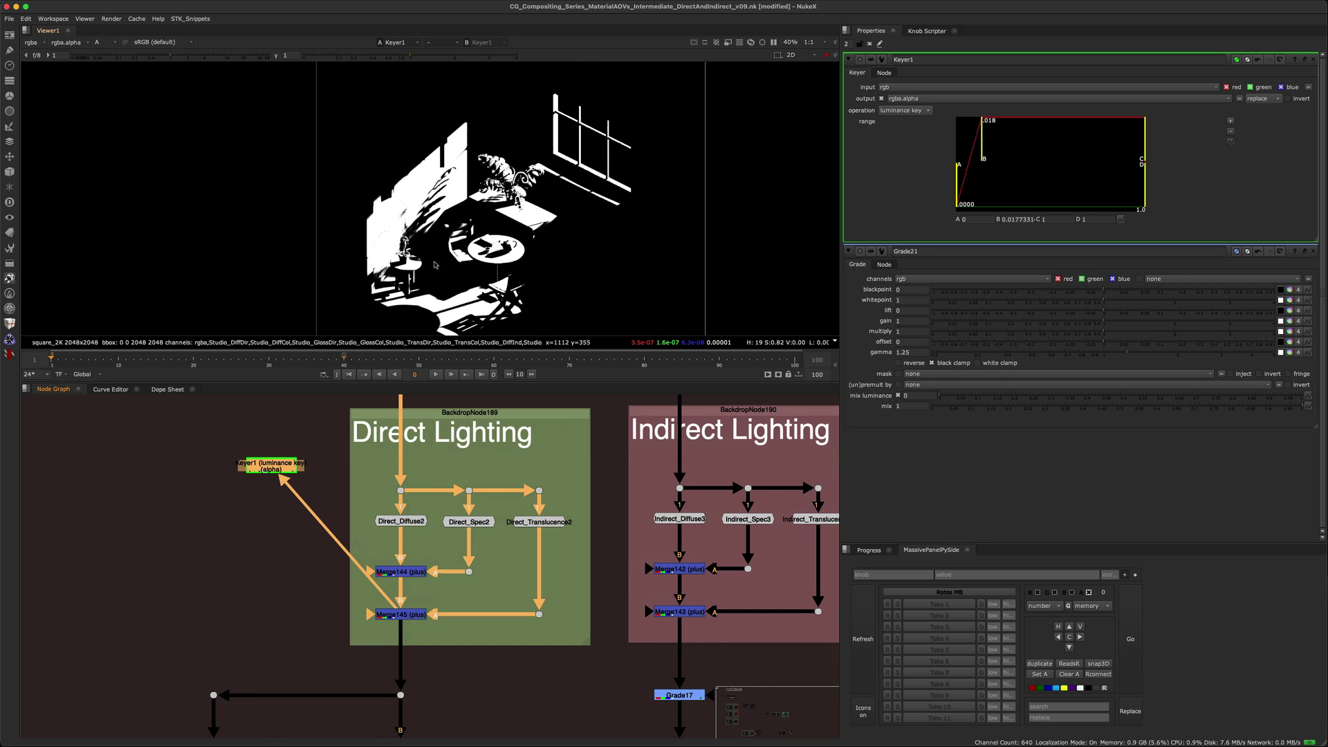
{"action": "scroll", "coordinate": [505, 210], "scroll_direction": "up", "scroll_amount": 2}
{"action": "left_click_drag", "start_coordinate": [982, 148], "coordinate": [982, 148]}
{"action": "scroll", "coordinate": [361, 616], "scroll_direction": "down", "scroll_amount": 3}
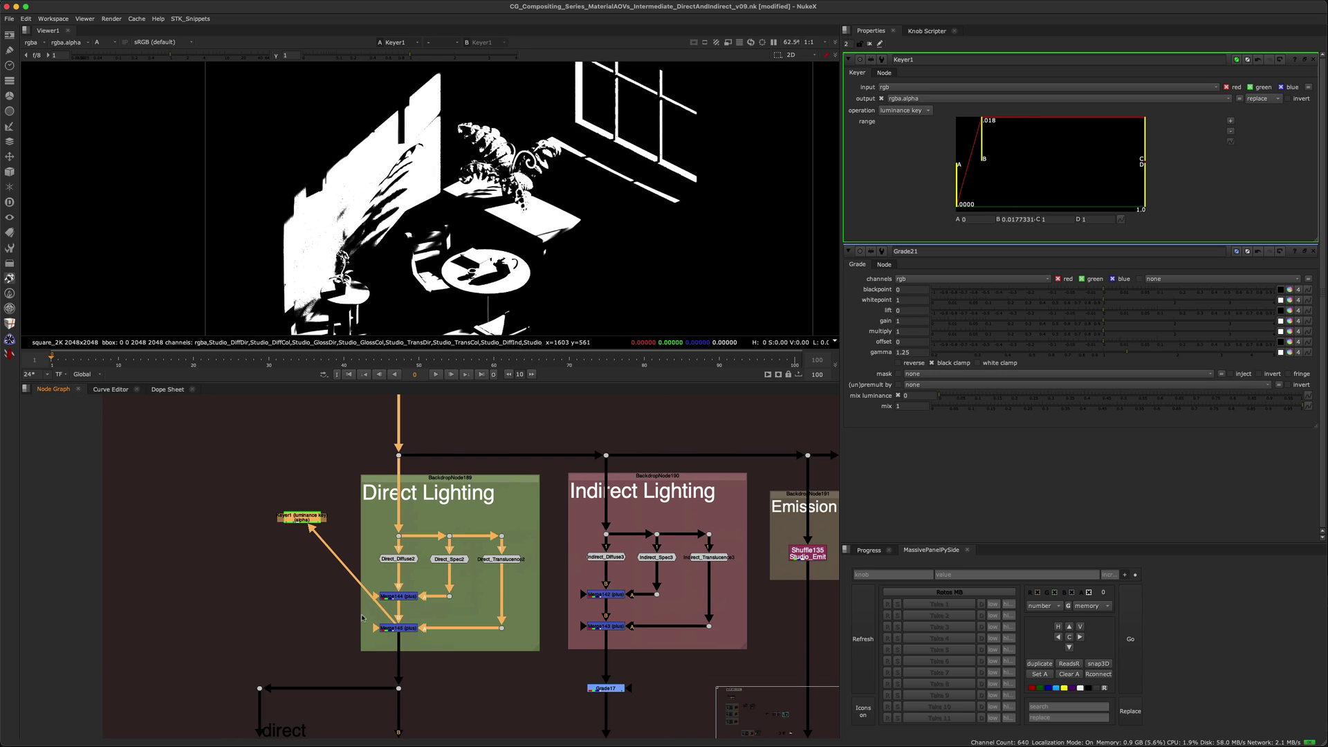
{"action": "left_click_drag", "start_coordinate": [373, 599], "coordinate": [400, 613]}
{"action": "scroll", "coordinate": [560, 174], "scroll_direction": "down", "scroll_amount": 2}
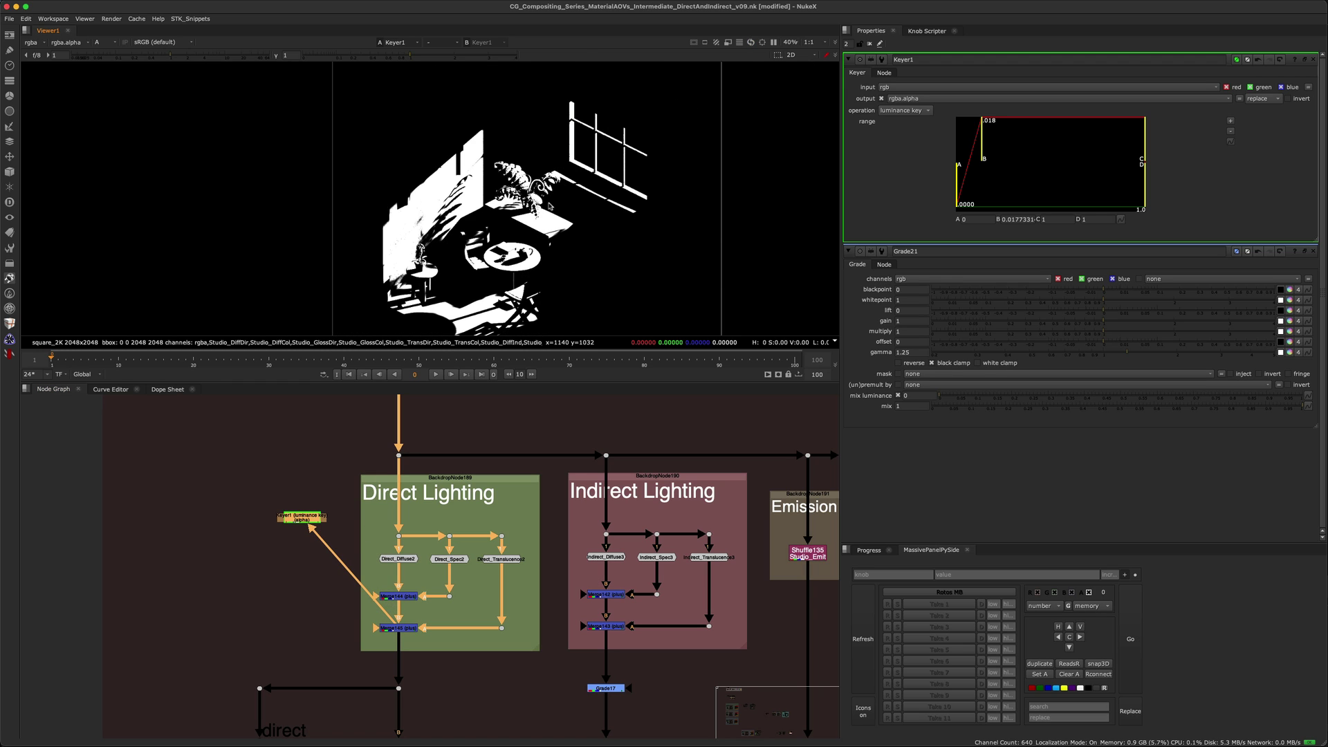
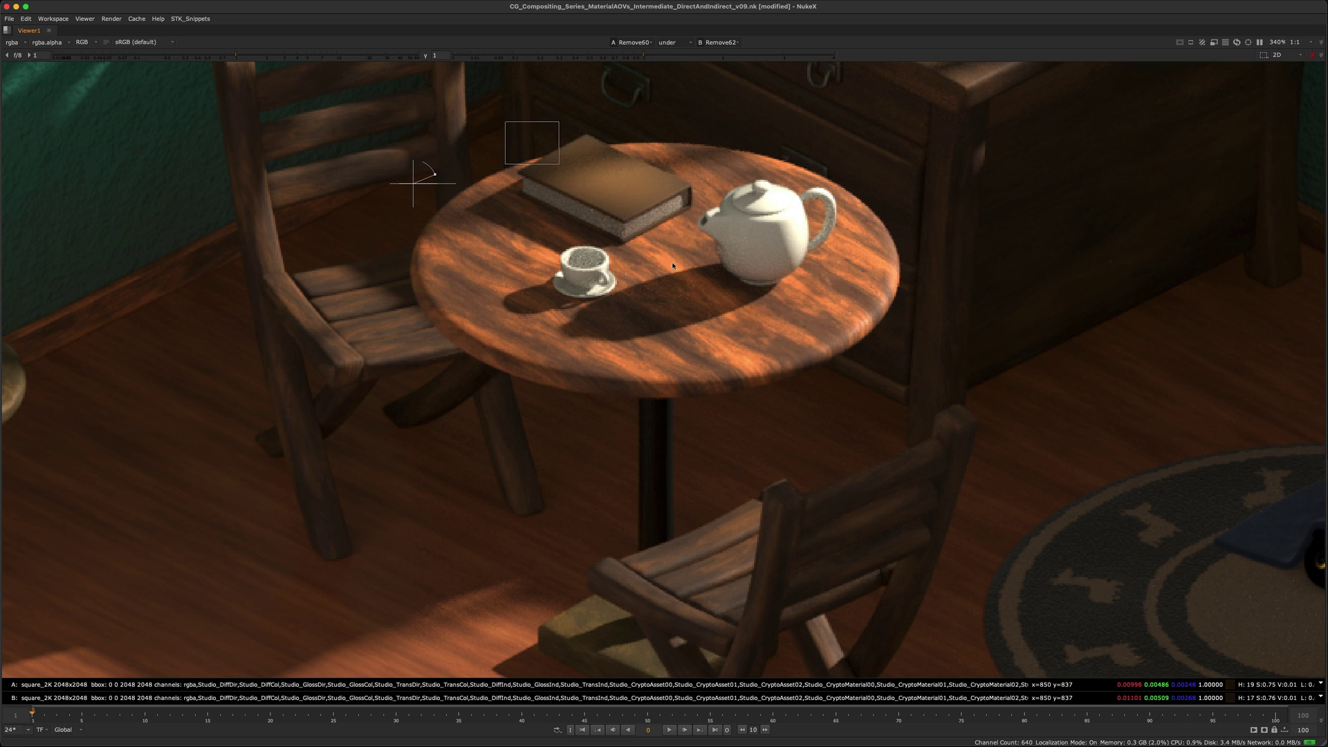
- Sweep the viewer wipe across the tea table and the floor to compare Remove60 with Remove62
{"action": "left_click_drag", "start_coordinate": [673, 263], "coordinate": [828, 398]}
{"action": "left_click_drag", "start_coordinate": [420, 180], "coordinate": [949, 184]}
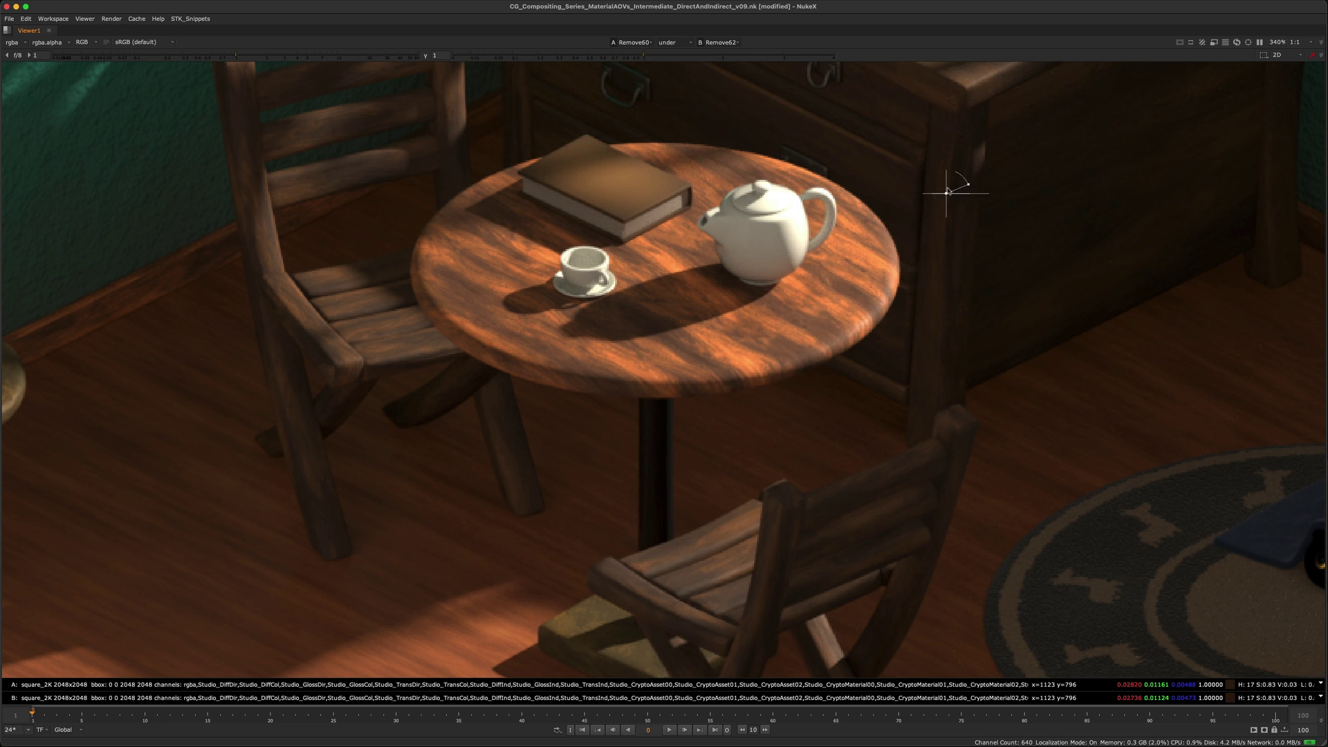
{"action": "scroll", "coordinate": [890, 208], "scroll_direction": "down", "scroll_amount": 8}
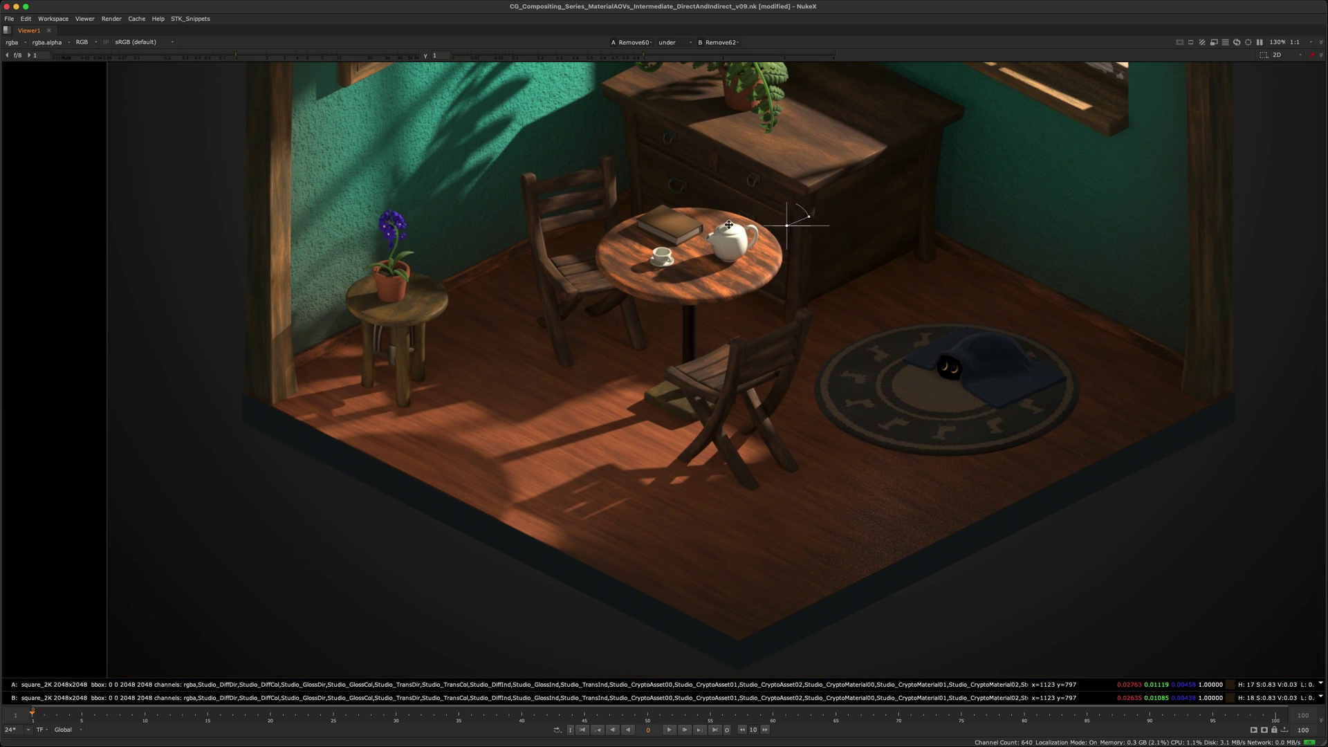
{"action": "left_click_drag", "start_coordinate": [729, 225], "coordinate": [810, 444]}
{"action": "middle_click_drag", "start_coordinate": [883, 479], "coordinate": [793, 446]}
{"action": "left_click_drag", "start_coordinate": [720, 415], "coordinate": [788, 412]}
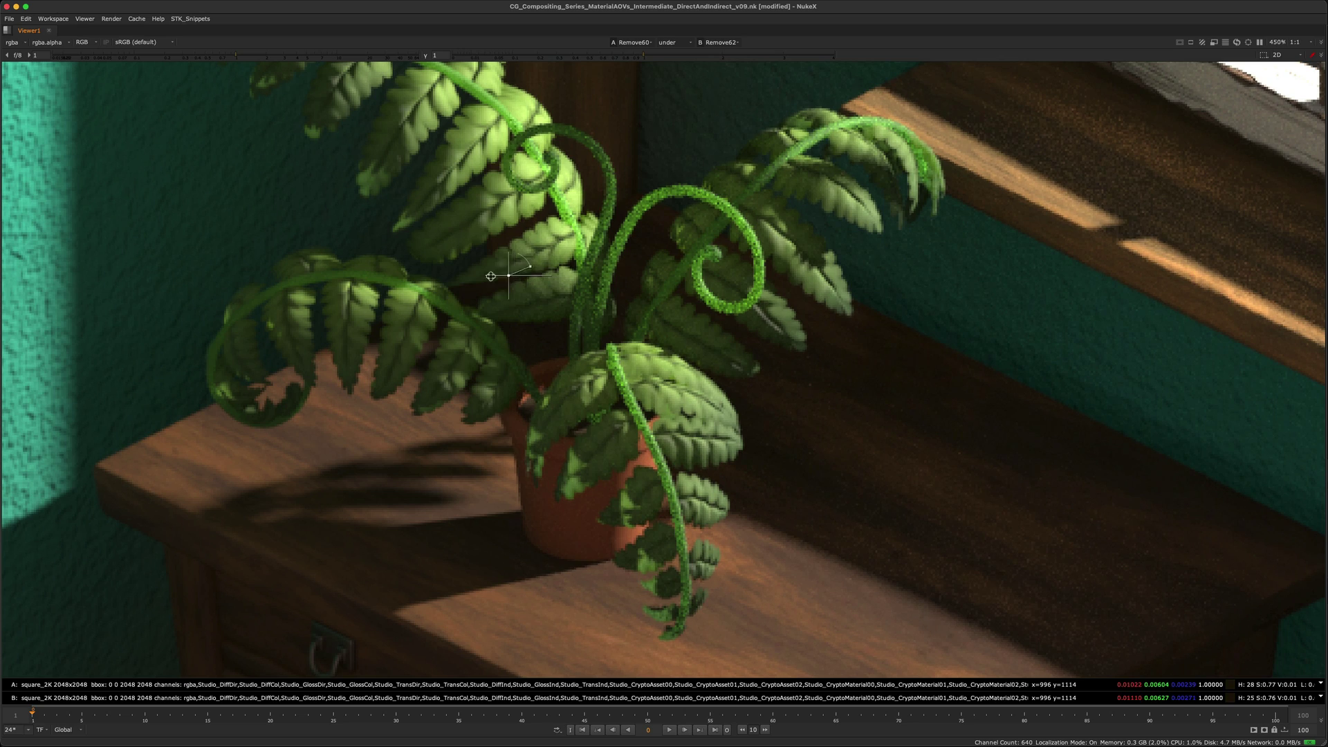
- Sweep the viewer wipe across the fern and windowsill to compare Remove60 with Remove62
{"action": "left_click_drag", "start_coordinate": [491, 276], "coordinate": [1130, 236]}
{"action": "scroll", "coordinate": [1129, 253], "scroll_direction": "down", "scroll_amount": 2}
{"action": "scroll", "coordinate": [1127, 255], "scroll_direction": "down", "scroll_amount": 5}
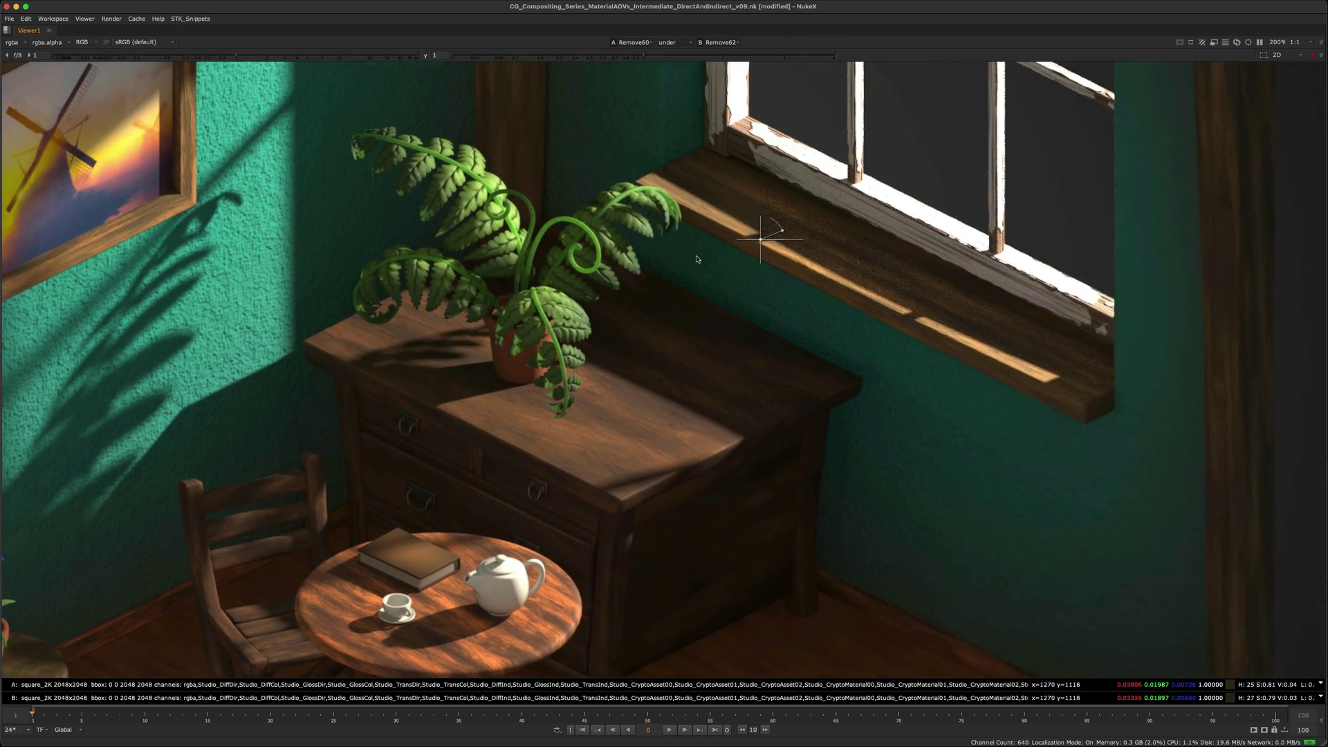
{"action": "scroll", "coordinate": [708, 247], "scroll_direction": "up", "scroll_amount": 4}
{"action": "left_click_drag", "start_coordinate": [694, 245], "coordinate": [1002, 318]}
{"action": "left_click_drag", "start_coordinate": [879, 291], "coordinate": [625, 278]}
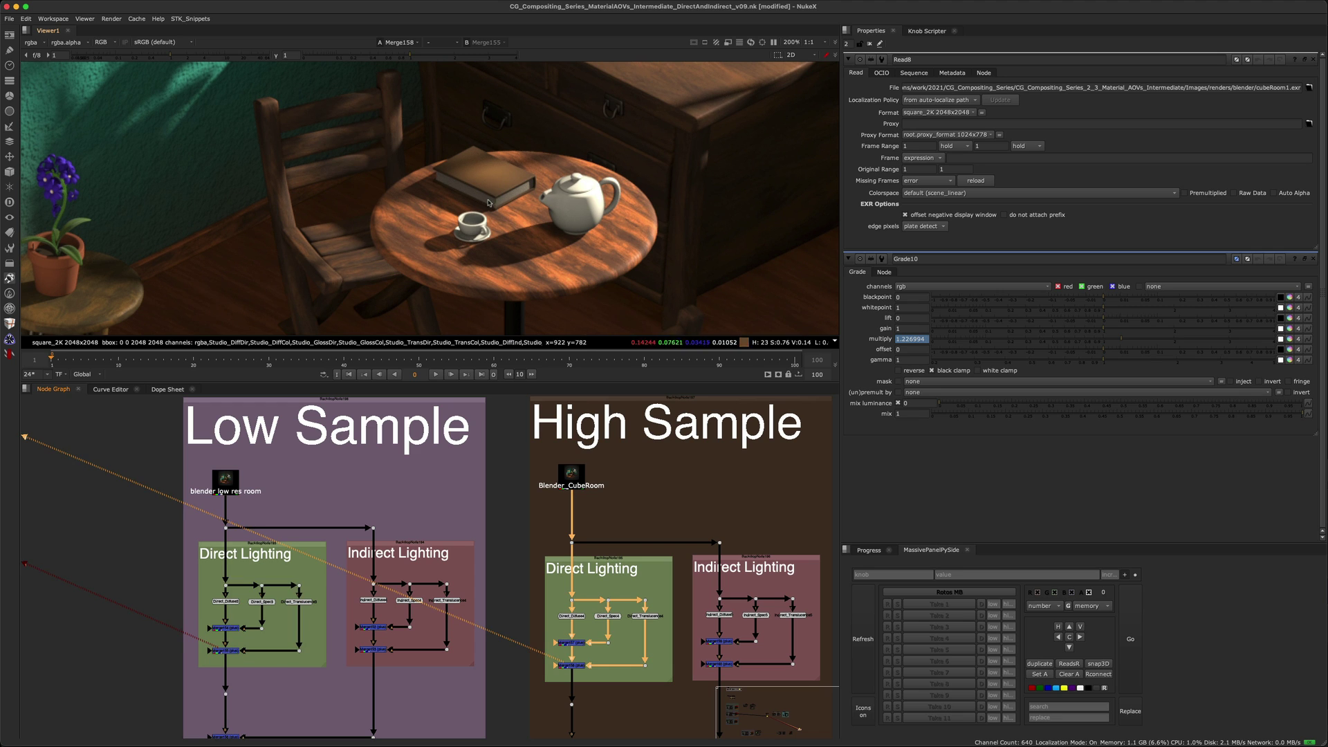
- Toggle between the low-sample and high-sample direct lighting to compare noise on the book, cup and teapot
{"action": "scroll", "coordinate": [508, 181], "scroll_direction": "up", "scroll_amount": 4}
{"action": "scroll", "coordinate": [513, 184], "scroll_direction": "up", "scroll_amount": 1}
{"action": "key", "text": "1"}
{"action": "key", "text": "2"}
{"action": "key", "text": "1"}
{"action": "key", "text": "2"}
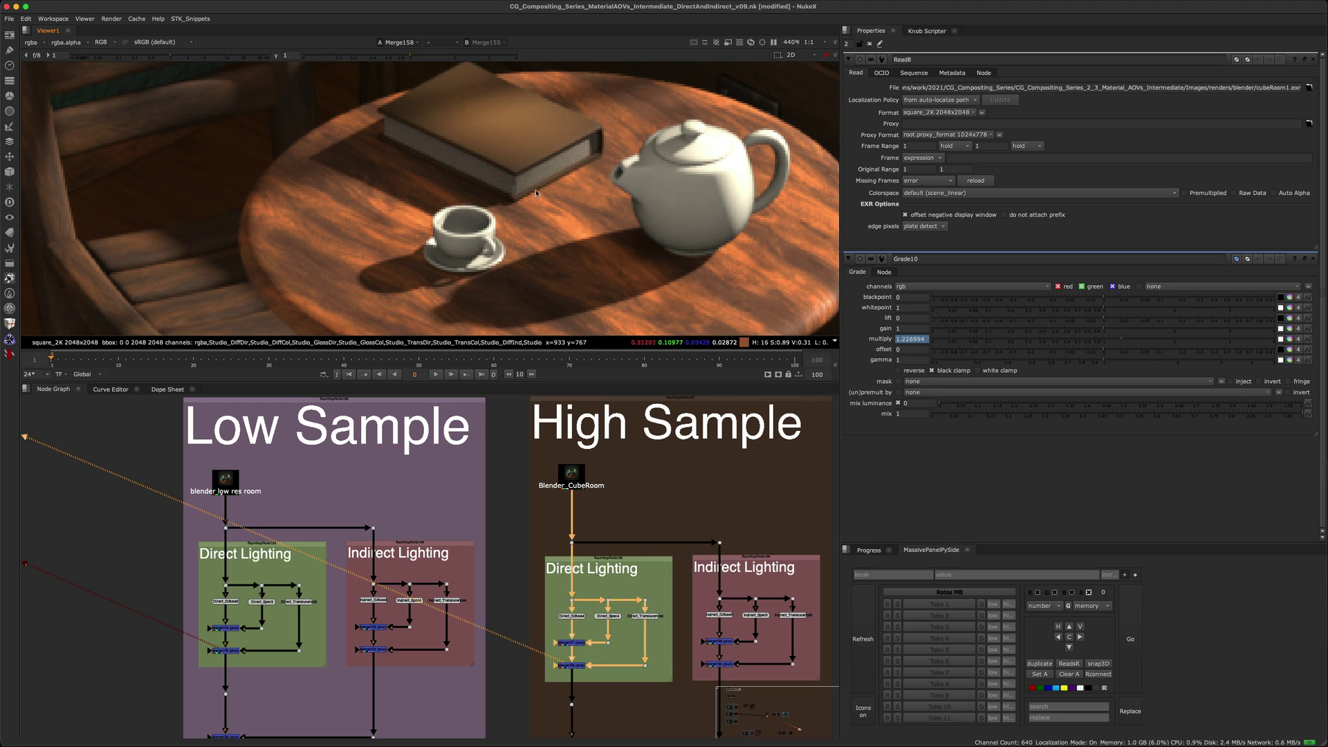
{"action": "key", "text": "1"}
{"action": "key", "text": "2"}
{"action": "key", "text": "1"}
{"action": "middle_click_drag", "start_coordinate": [548, 157], "coordinate": [488, 192]}
{"action": "key", "text": "2"}
{"action": "key", "text": "1"}
{"action": "key", "text": "2"}
{"action": "key", "text": "1"}
{"action": "key", "text": "2"}
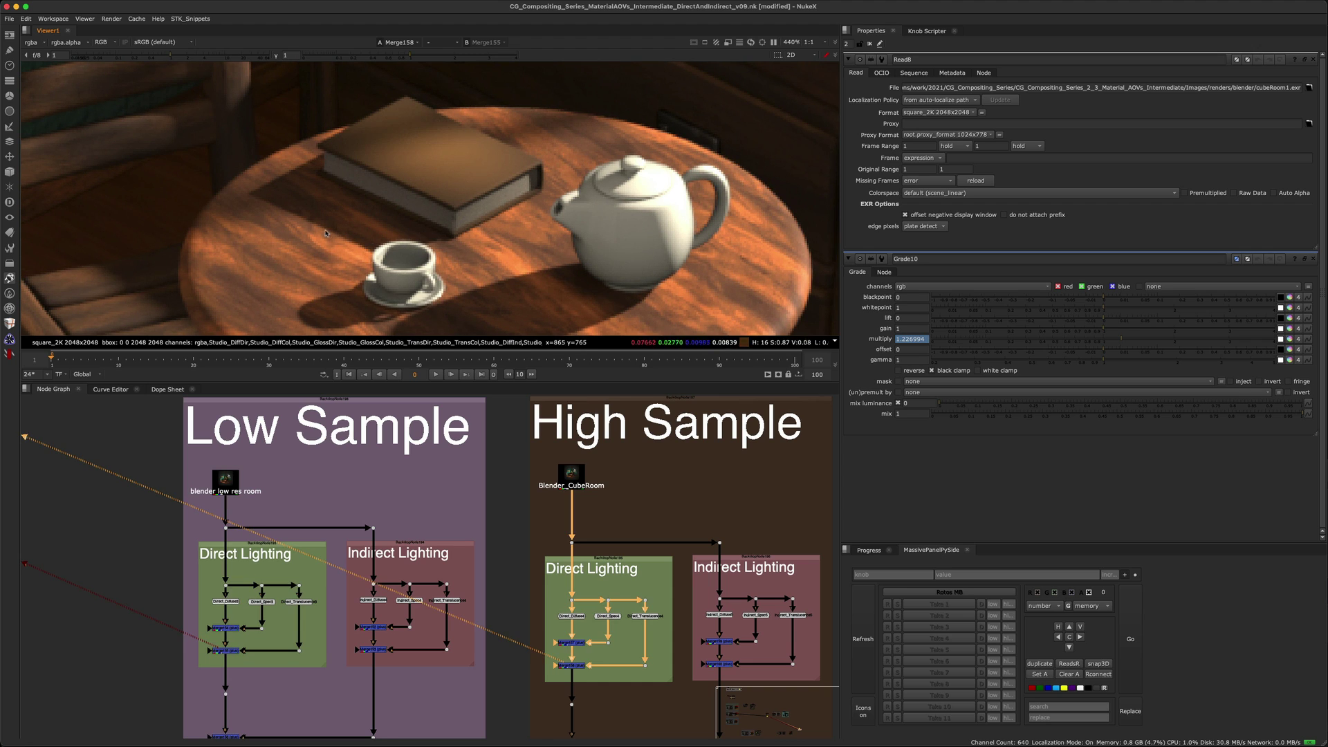
{"action": "key", "text": "1"}
{"action": "middle_click_drag", "start_coordinate": [342, 237], "coordinate": [536, 174]}
{"action": "key", "text": "2"}
{"action": "middle_click_drag", "start_coordinate": [767, 183], "coordinate": [514, 183]}
- Compare the low-sample and high-sample direct lighting around the whole table, the chair and the cabinet
{"action": "scroll", "coordinate": [513, 184], "scroll_direction": "down", "scroll_amount": 6}
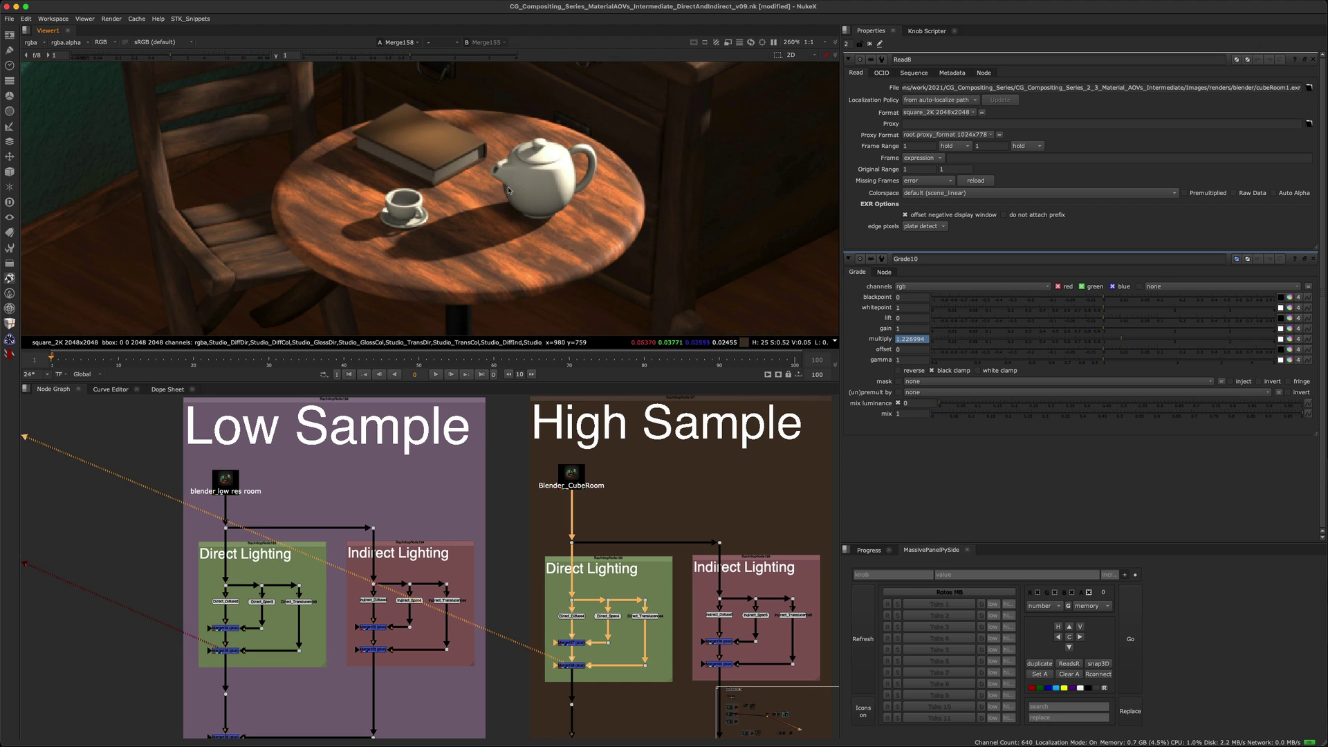
{"action": "key", "text": "1"}
{"action": "key", "text": "2"}
{"action": "middle_click_drag", "start_coordinate": [739, 192], "coordinate": [564, 170]}
{"action": "key", "text": "1"}
{"action": "key", "text": "2"}
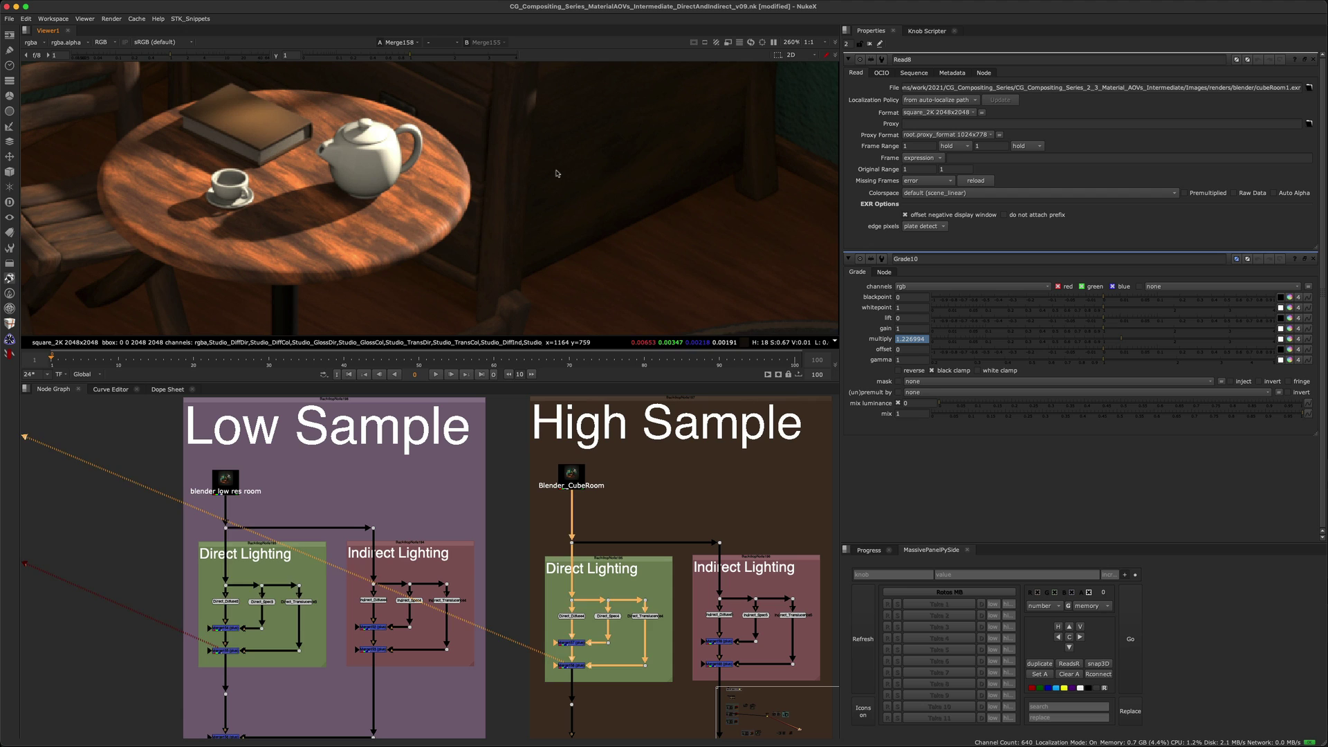
{"action": "key", "text": "1"}
{"action": "key", "text": "2"}
{"action": "middle_click_drag", "start_coordinate": [566, 260], "coordinate": [574, 208]}
{"action": "middle_click_drag", "start_coordinate": [479, 161], "coordinate": [488, 271]}
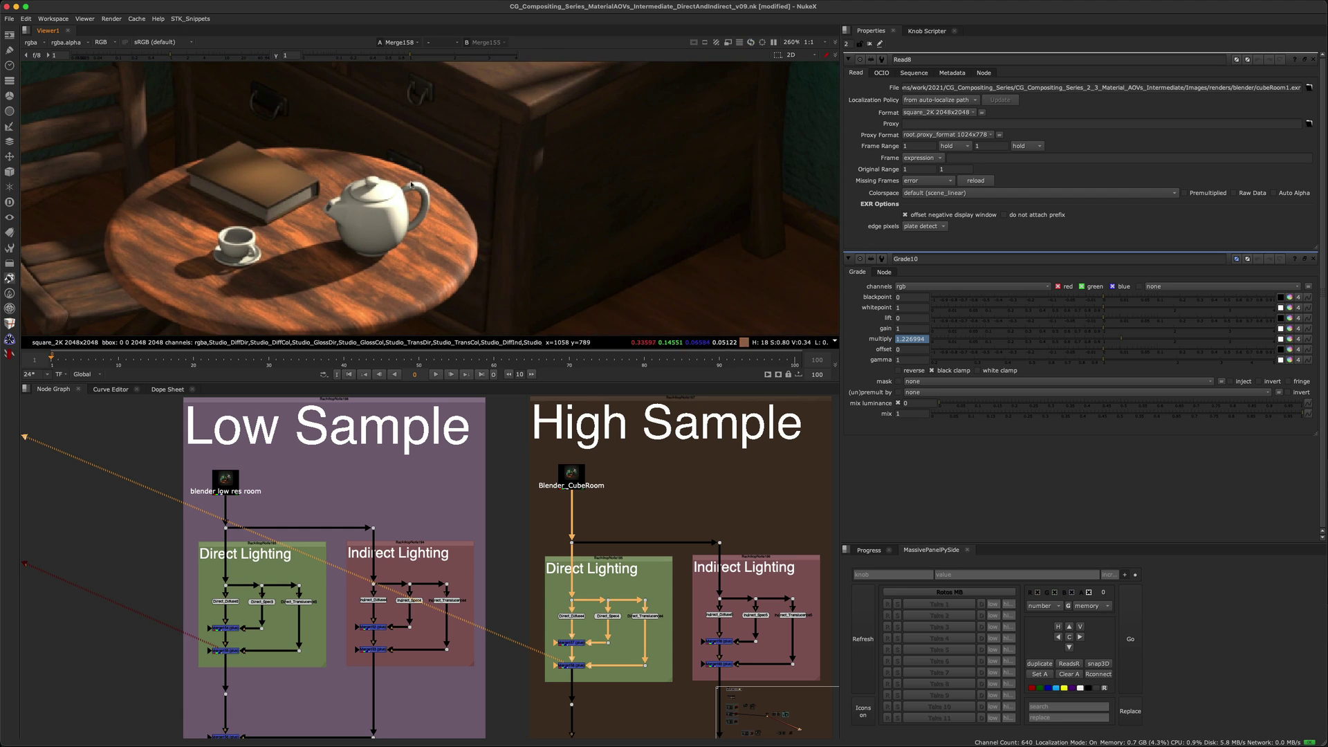
{"action": "middle_click_drag", "start_coordinate": [260, 199], "coordinate": [384, 272]}
{"action": "key", "text": "1"}
{"action": "key", "text": "2"}
{"action": "key", "text": "1"}
{"action": "key", "text": "2"}
- Toggle between the low-sample and high-sample direct lighting to compare the fern leaves and stems
{"action": "middle_click_drag", "start_coordinate": [443, 96], "coordinate": [471, 318]}
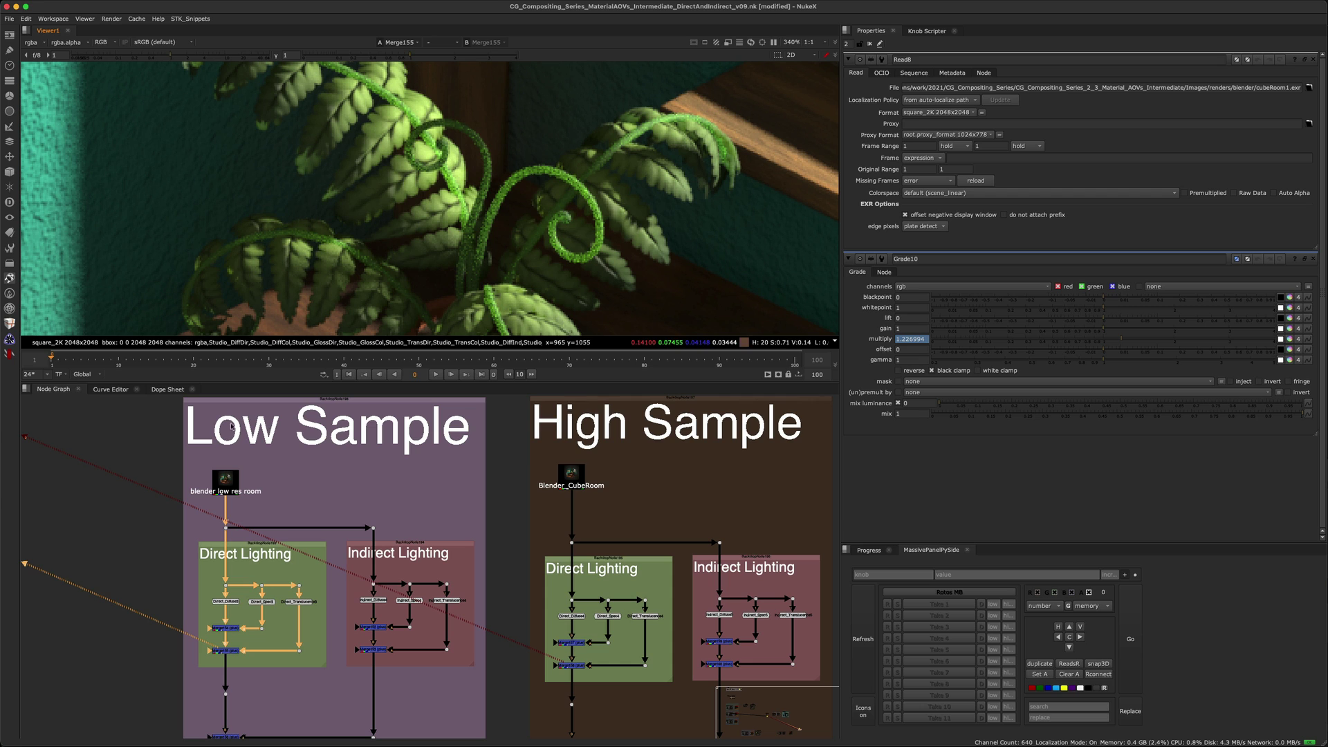
{"action": "key", "text": "2"}
{"action": "key", "text": "1"}
{"action": "key", "text": "2"}
{"action": "key", "text": "1"}
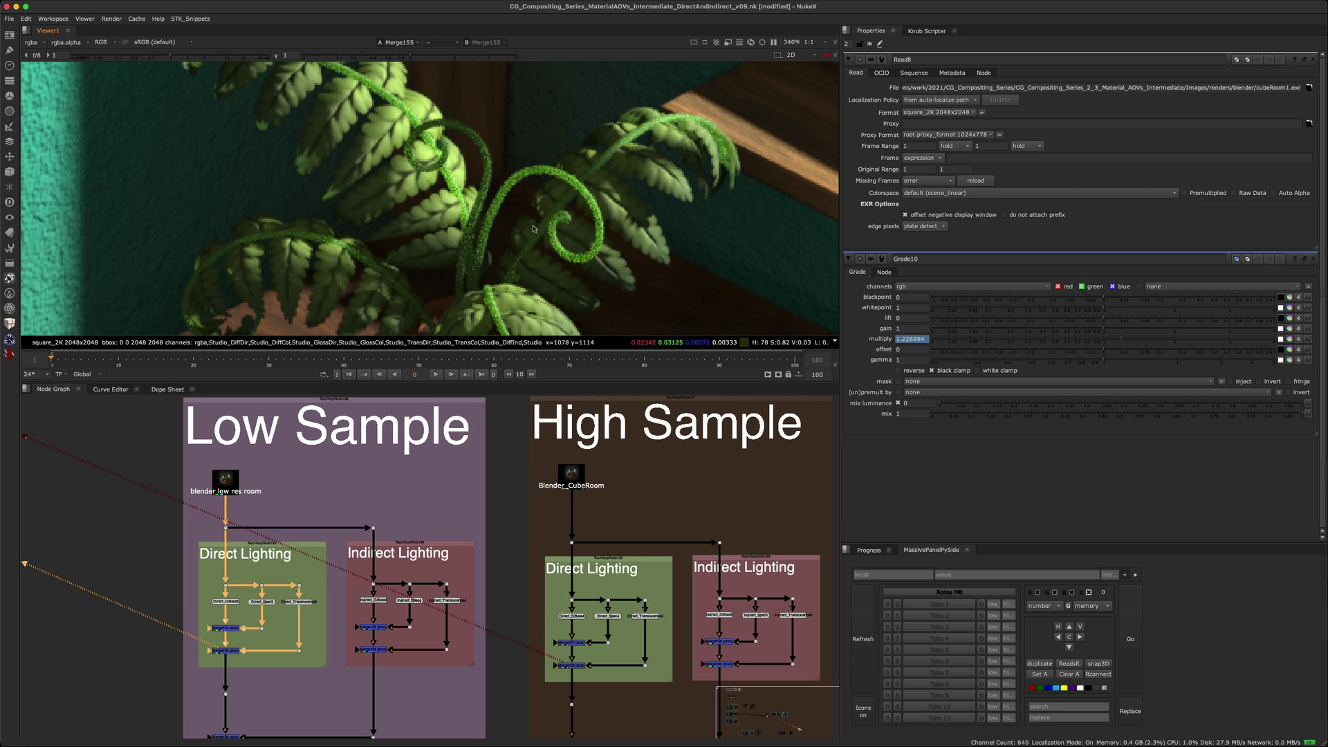
{"action": "middle_click_drag", "start_coordinate": [544, 239], "coordinate": [527, 178]}
{"action": "key", "text": "2"}
{"action": "key", "text": "1"}
{"action": "key", "text": "2"}
{"action": "key", "text": "1"}
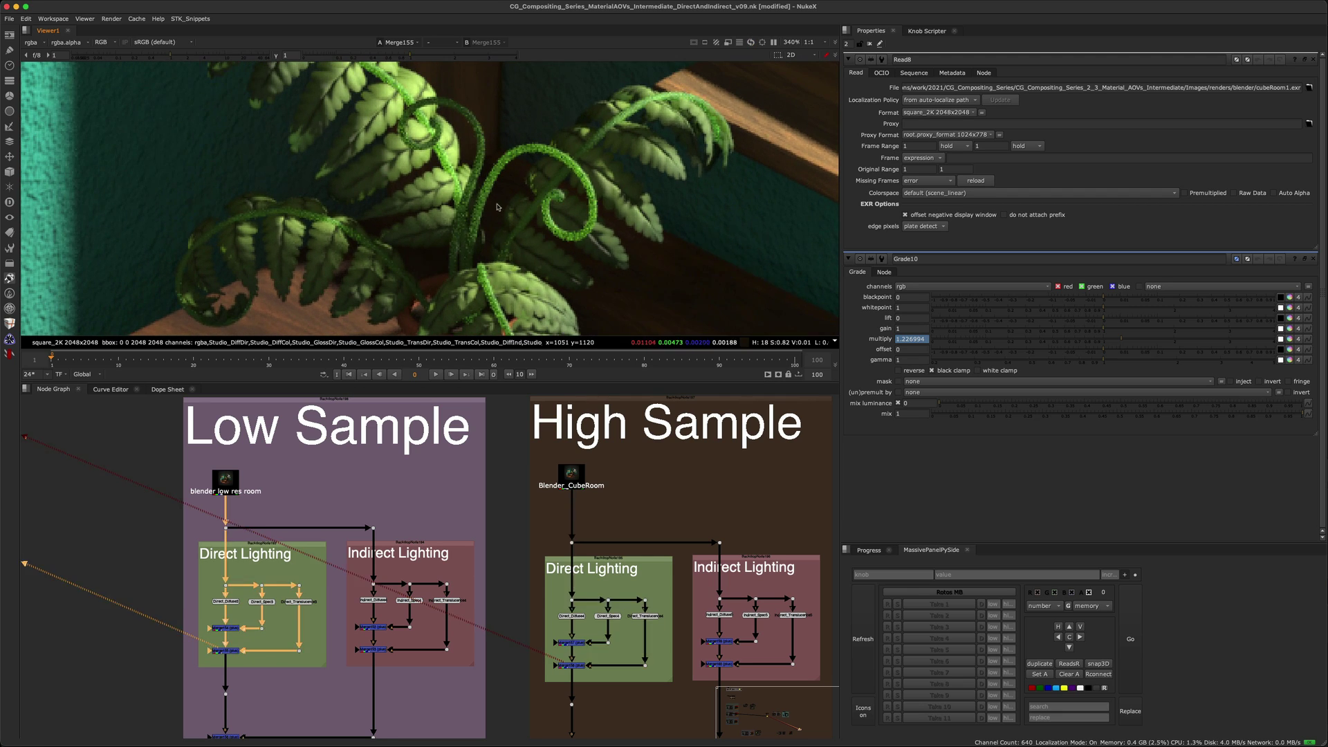
{"action": "key", "text": "2"}
{"action": "key", "text": "1"}
{"action": "key", "text": "2"}
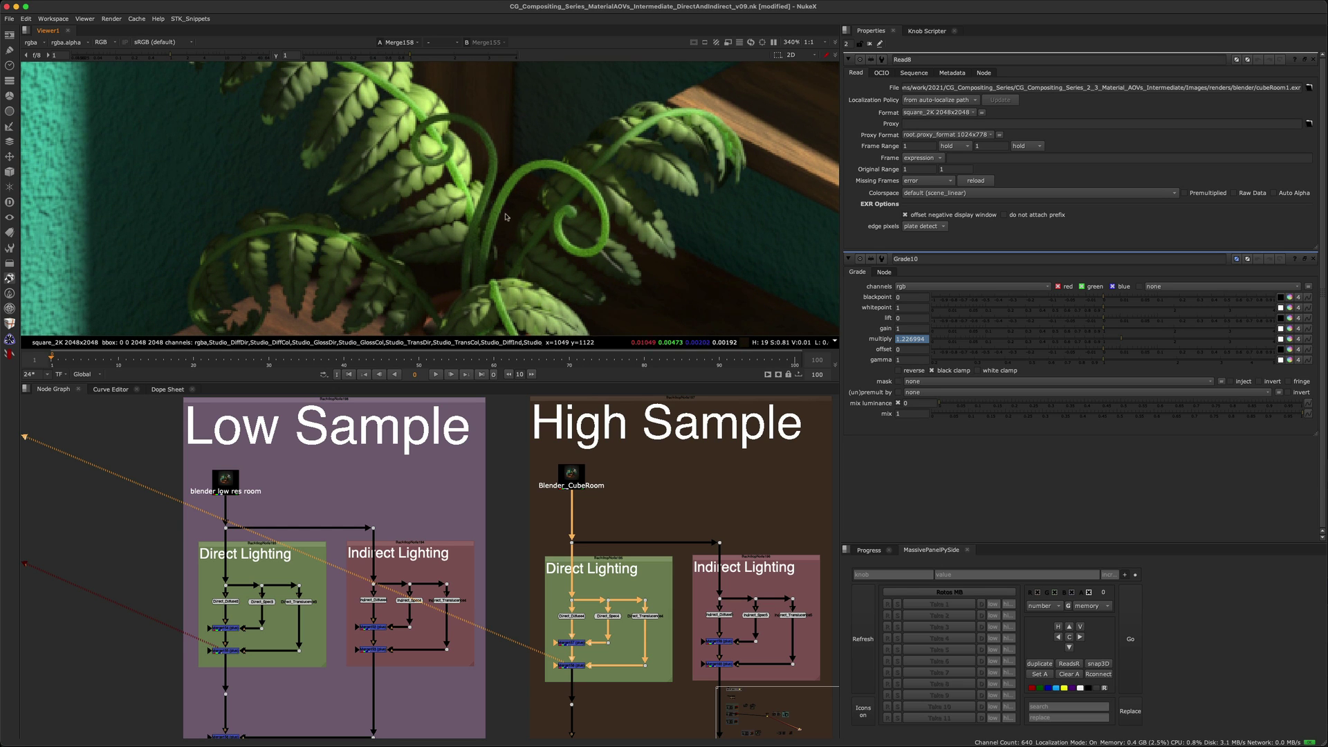
{"action": "key", "text": "1"}
{"action": "key", "text": "2"}
{"action": "key", "text": "1"}
{"action": "key", "text": "2"}
{"action": "middle_click_drag", "start_coordinate": [458, 201], "coordinate": [440, 178]}
{"action": "key", "text": "1"}
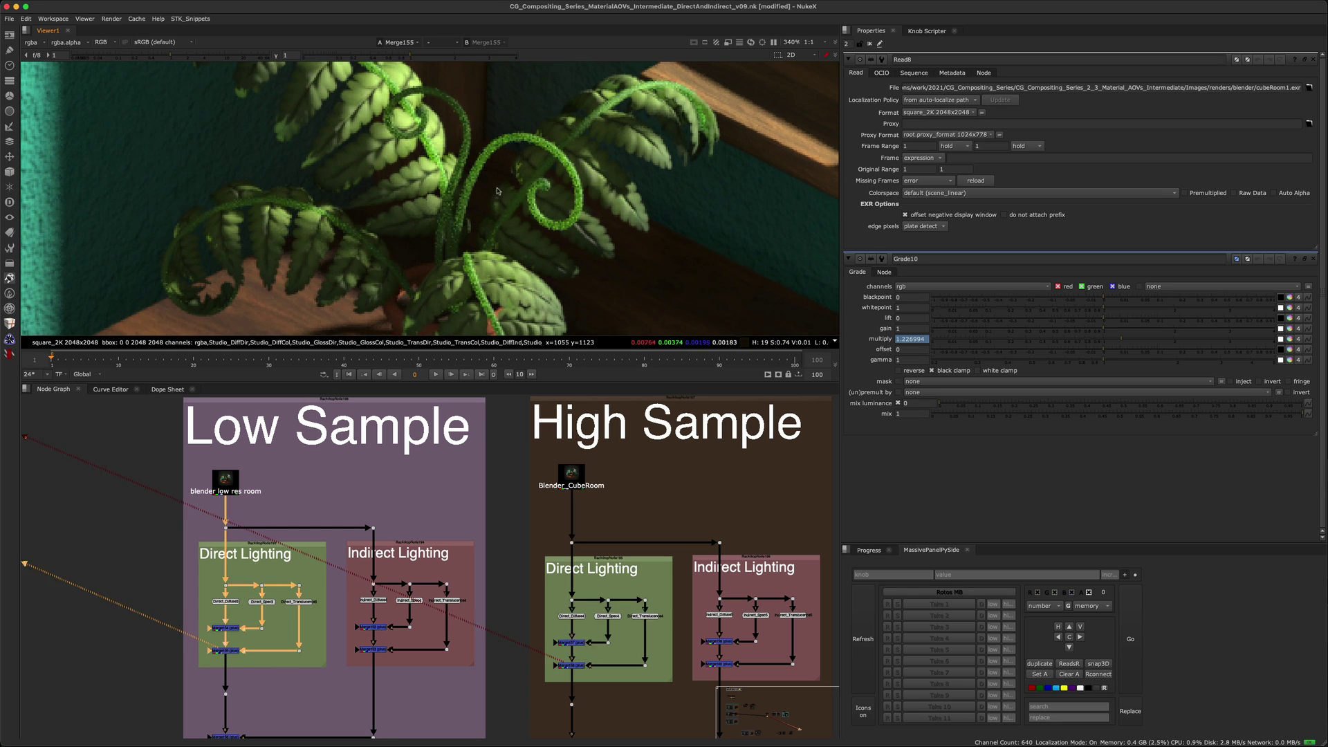
{"action": "key", "text": "2"}
{"action": "key", "text": "1"}
{"action": "key", "text": "2"}
- Compare the low-sample and high-sample direct lighting on the windowsill beside the fern
{"action": "middle_click_drag", "start_coordinate": [758, 204], "coordinate": [513, 195]}
{"action": "scroll", "coordinate": [513, 194], "scroll_direction": "down", "scroll_amount": 3}
{"action": "key", "text": "1"}
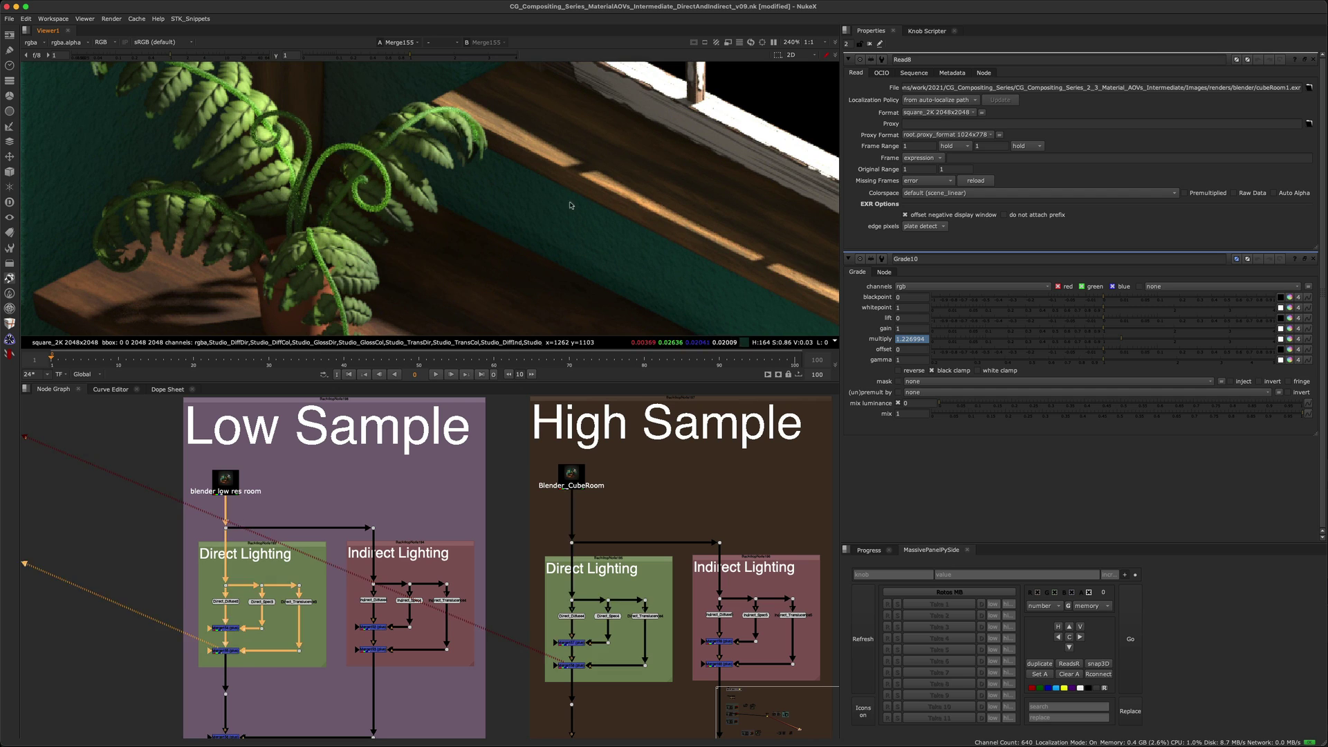
{"action": "key", "text": "2"}
{"action": "key", "text": "1"}
{"action": "key", "text": "2"}
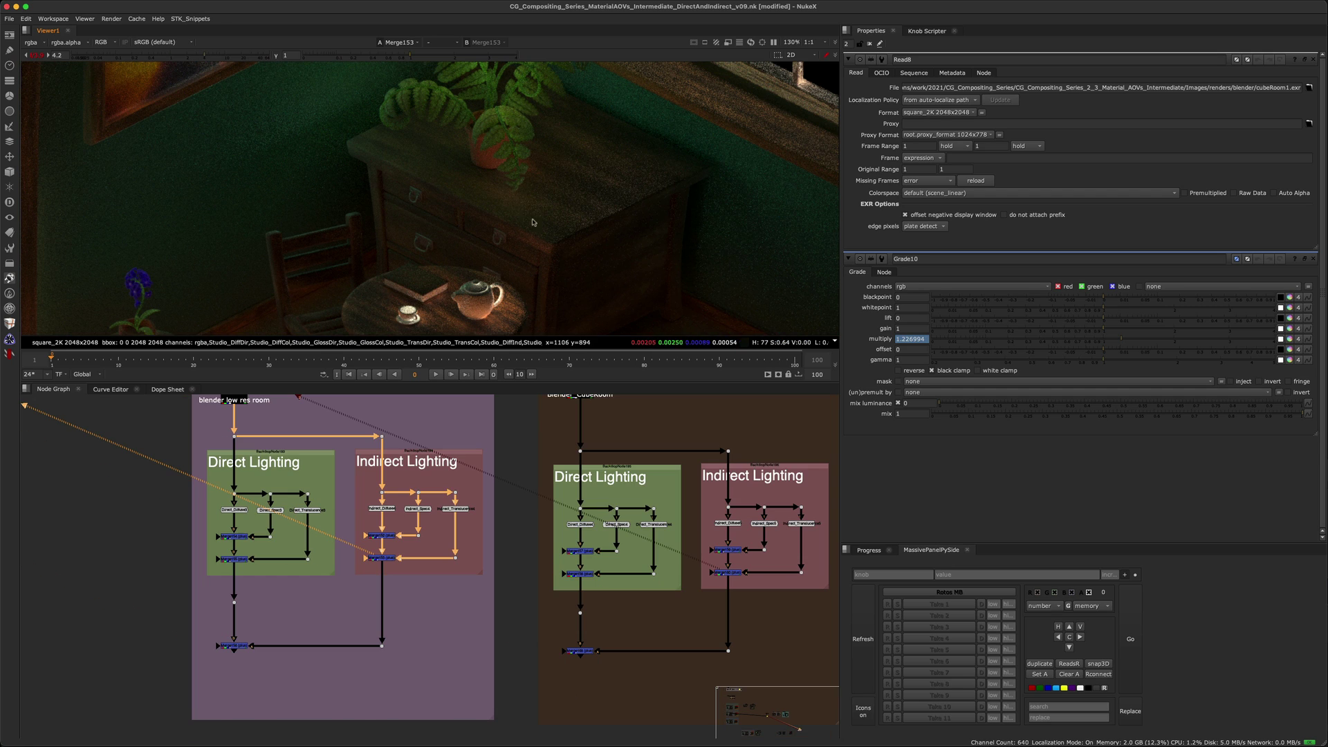
- Toggle between Merge153 and Merge160 to compare low-sample and high-sample indirect lighting noise on the fern and cabinet
{"action": "scroll", "coordinate": [477, 206], "scroll_direction": "up", "scroll_amount": 2}
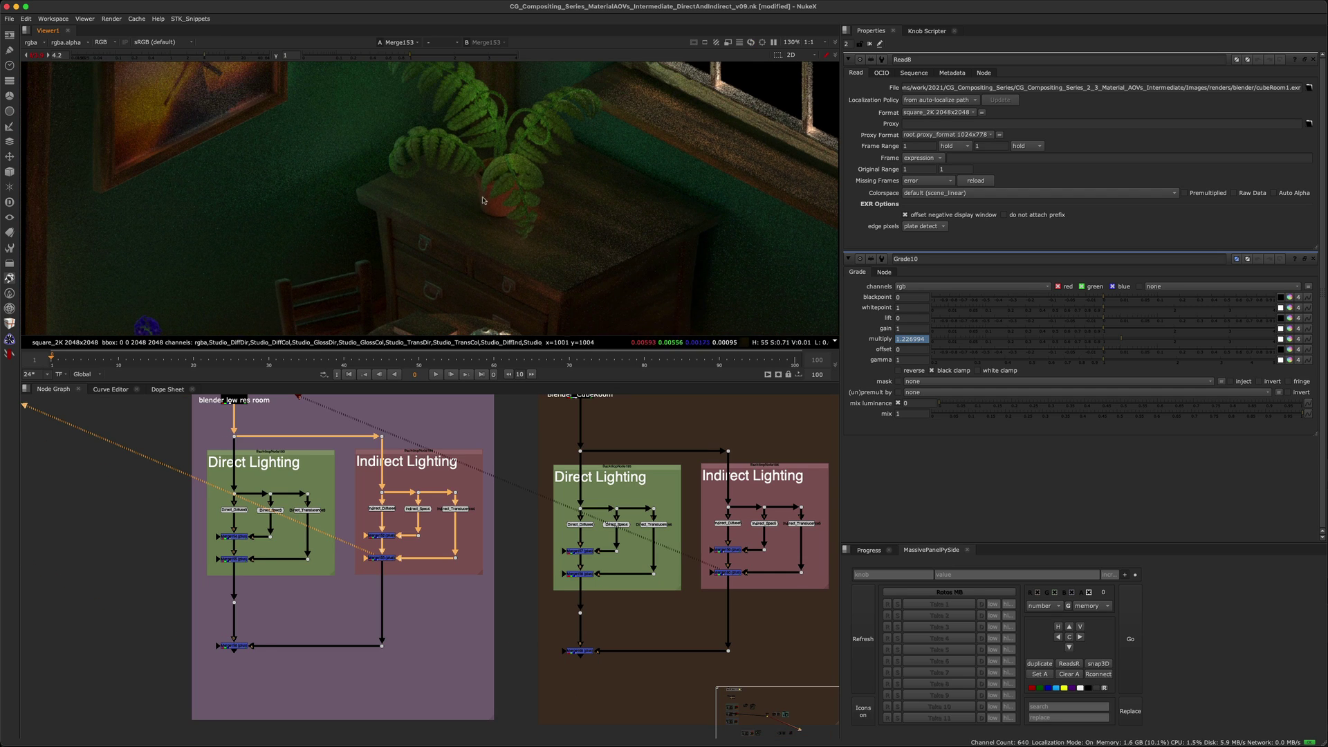
{"action": "scroll", "coordinate": [494, 202], "scroll_direction": "up", "scroll_amount": 3}
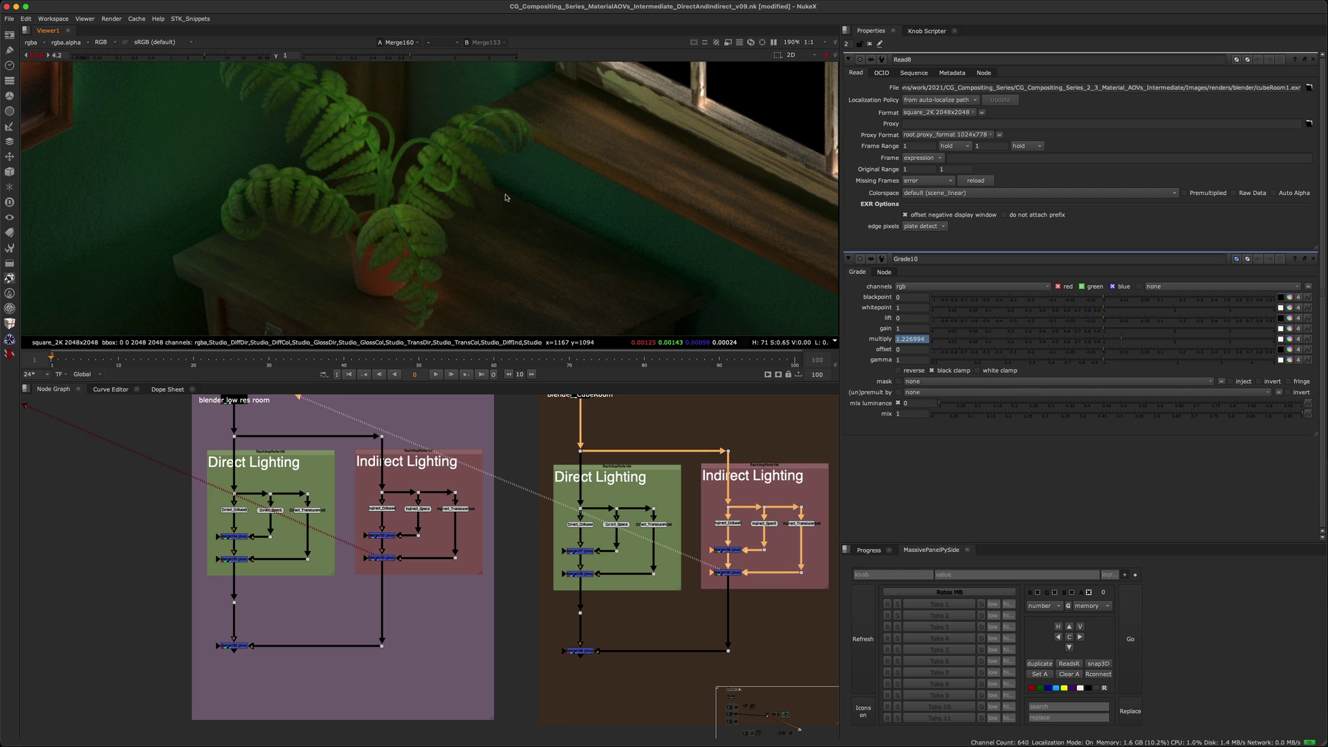
{"action": "key", "text": "2"}
{"action": "key", "text": "1"}
{"action": "key", "text": "2"}
{"action": "key", "text": "1"}
{"action": "key", "text": "2"}
{"action": "middle_click_drag", "start_coordinate": [533, 252], "coordinate": [588, 160]}
{"action": "key", "text": "1"}
{"action": "key", "text": "2"}
- Compare the low-sample and high-sample indirect lighting on the wall and picture beside the fern
{"action": "mouse_move", "coordinate": [352, 213]}
{"action": "middle_mouse_down"}
{"action": "mouse_move", "coordinate": [609, 264]}
{"action": "mouse_move", "coordinate": [694, 308]}
{"action": "middle_mouse_up"}
{"action": "key", "text": "1"}
{"action": "key", "text": "2"}
{"action": "key", "text": "1"}
{"action": "mouse_move", "coordinate": [453, 213]}
{"action": "middle_mouse_down"}
{"action": "mouse_move", "coordinate": [498, 199]}
{"action": "mouse_move", "coordinate": [562, 225]}
{"action": "middle_mouse_up"}
{"action": "key", "text": "2"}
{"action": "middle_click_drag", "start_coordinate": [588, 322], "coordinate": [576, 219]}
{"action": "key", "text": "1"}
{"action": "key", "text": "2"}
- Compare the low-sample and high-sample indirect lighting on the tea table and teapot
{"action": "middle_click_drag", "start_coordinate": [587, 307], "coordinate": [365, 138]}
{"action": "key", "text": "1"}
{"action": "key", "text": "2"}
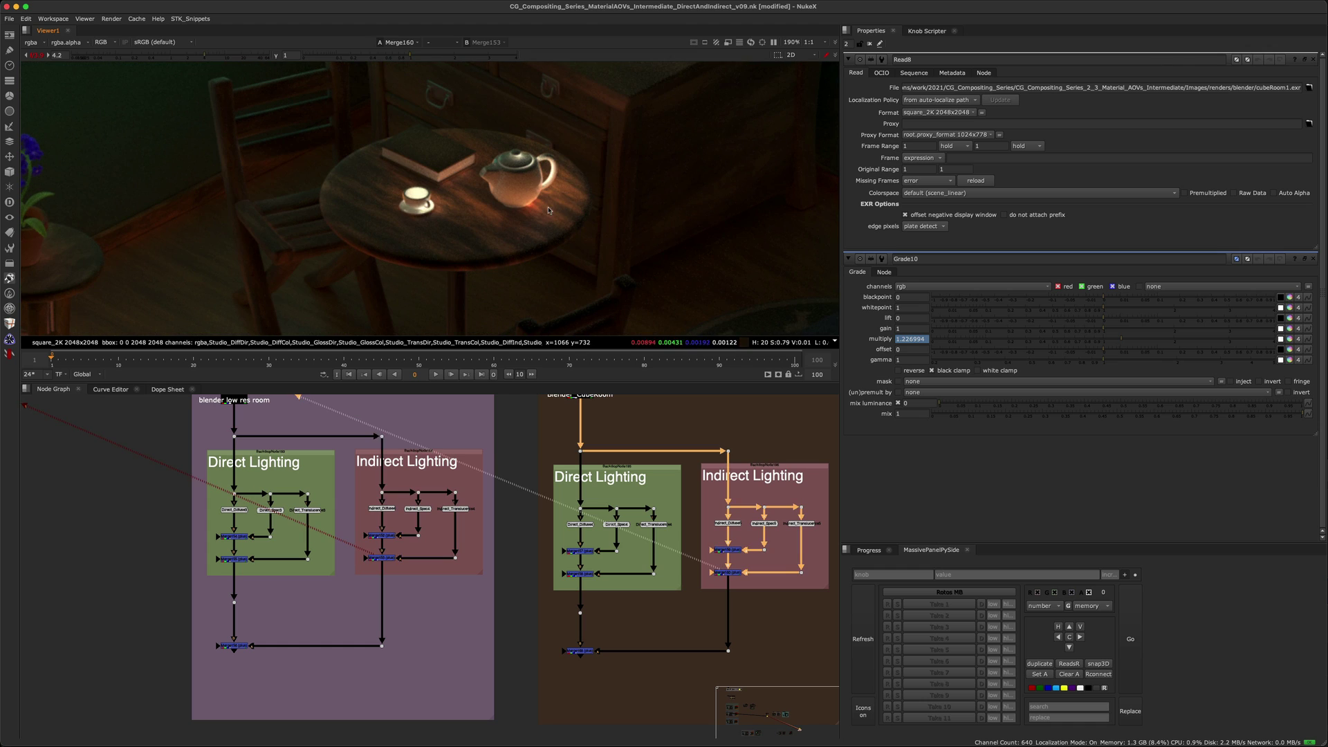
{"action": "middle_click_drag", "start_coordinate": [549, 211], "coordinate": [503, 196]}
{"action": "key", "text": "1"}
{"action": "key", "text": "2"}
{"action": "middle_click_drag", "start_coordinate": [599, 222], "coordinate": [498, 196]}
{"action": "key", "text": "1"}
{"action": "key", "text": "2"}
- Toggle between the low-sample and high-sample indirect lighting to compare noise on the round rug and surrounding floor
{"action": "middle_click_drag", "start_coordinate": [742, 268], "coordinate": [587, 190]}
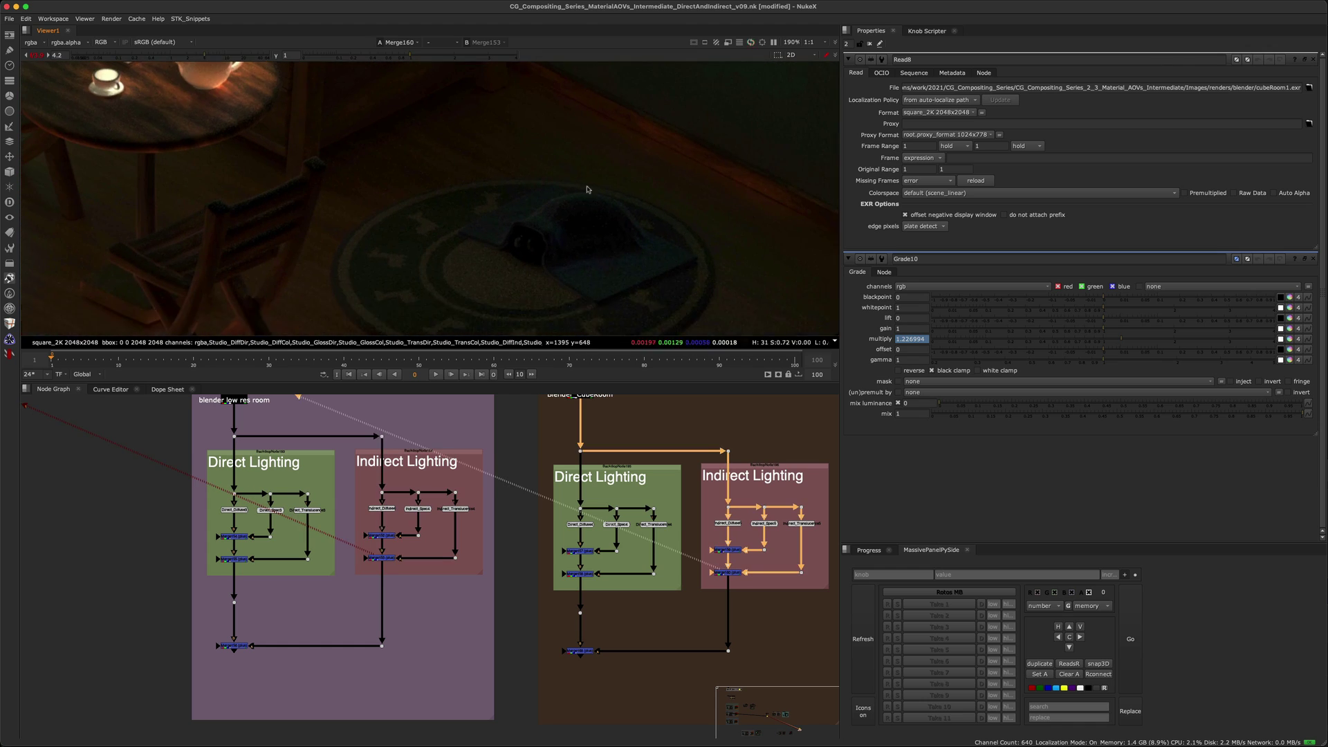
{"action": "key", "text": "1"}
{"action": "key", "text": "2"}
{"action": "middle_click_drag", "start_coordinate": [534, 286], "coordinate": [551, 210]}
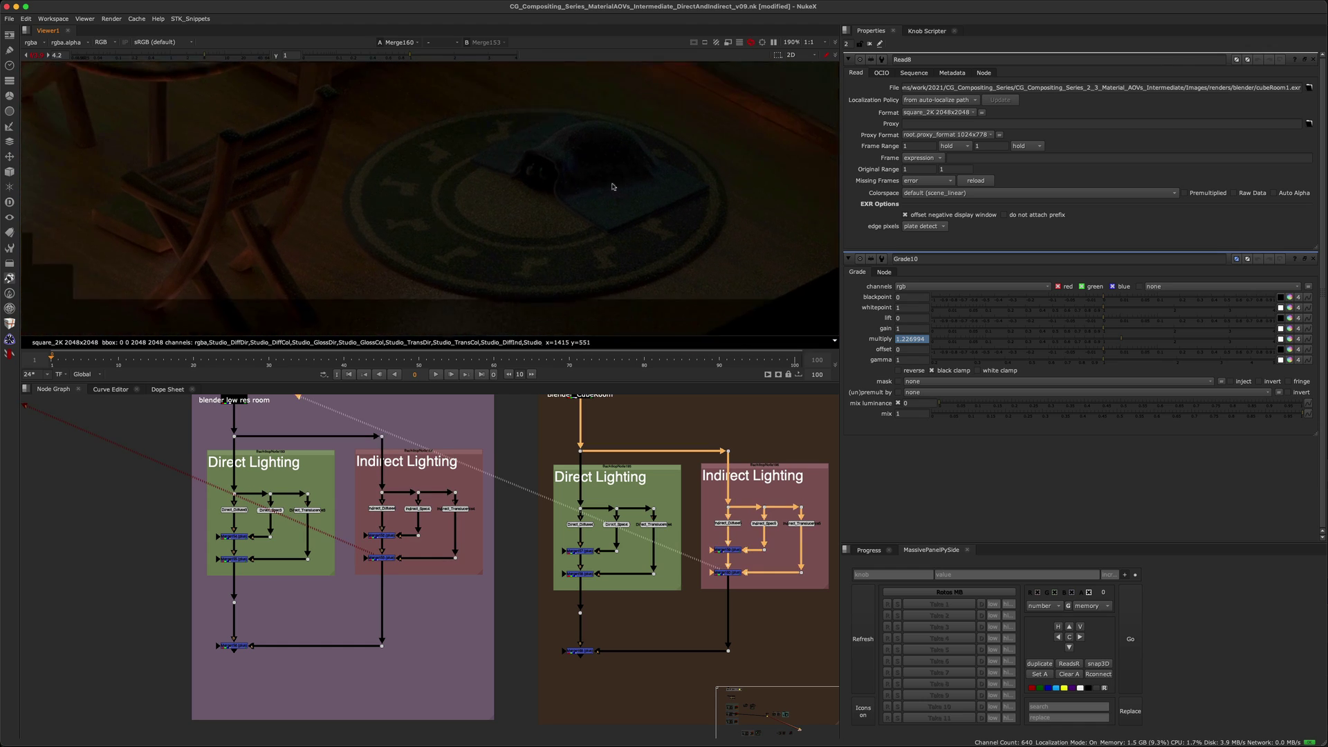
{"action": "key", "text": "1"}
{"action": "key", "text": "2"}
{"action": "middle_click_drag", "start_coordinate": [520, 287], "coordinate": [557, 220]}
{"action": "key", "text": "1"}
{"action": "key", "text": "2"}
{"action": "key", "text": "1"}
{"action": "key", "text": "2"}
{"action": "key", "text": "1"}
{"action": "key", "text": "2"}
{"action": "key", "text": "1"}
{"action": "key", "text": "2"}
{"action": "scroll", "coordinate": [573, 201], "scroll_direction": "down", "scroll_amount": 3}
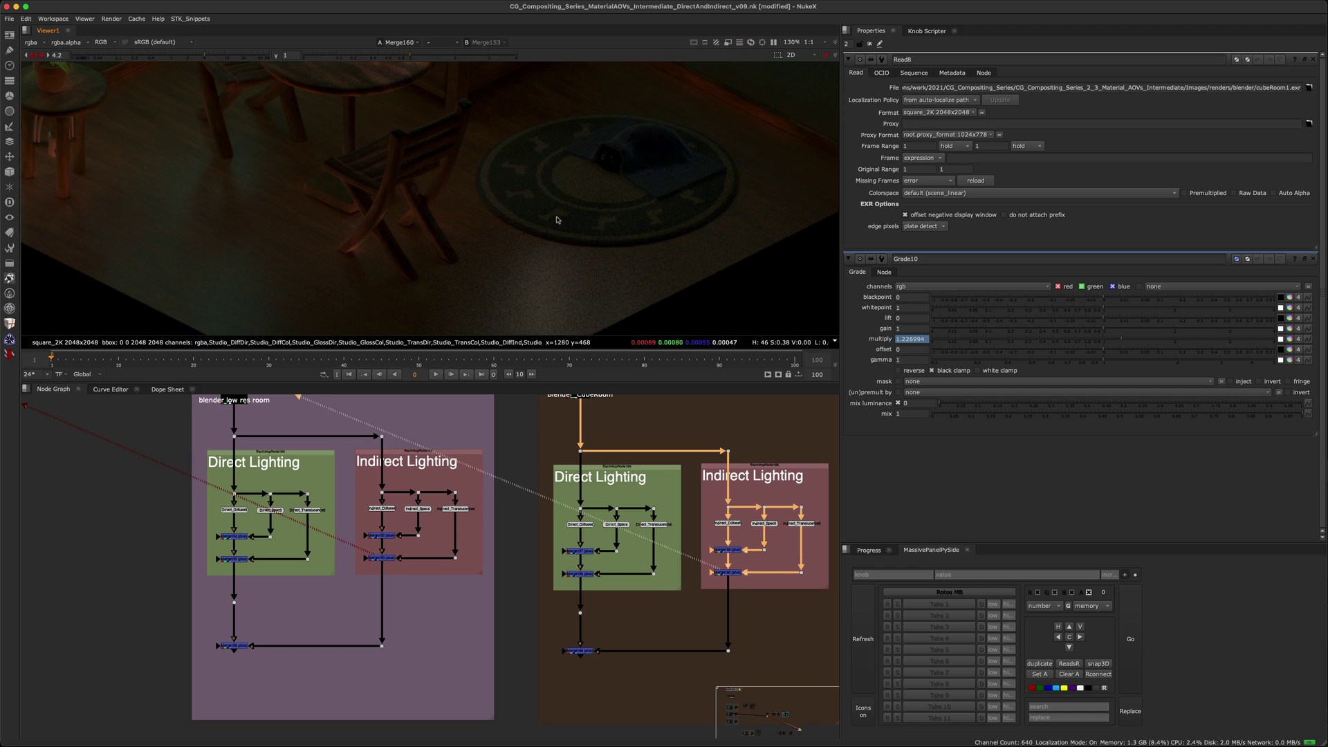
- Compare the low-sample and high-sample indirect lighting from the round rug across to the wooden chairs and tea table
{"action": "key", "text": "1"}
{"action": "key", "text": "2"}
{"action": "middle_click_drag", "start_coordinate": [516, 108], "coordinate": [665, 174]}
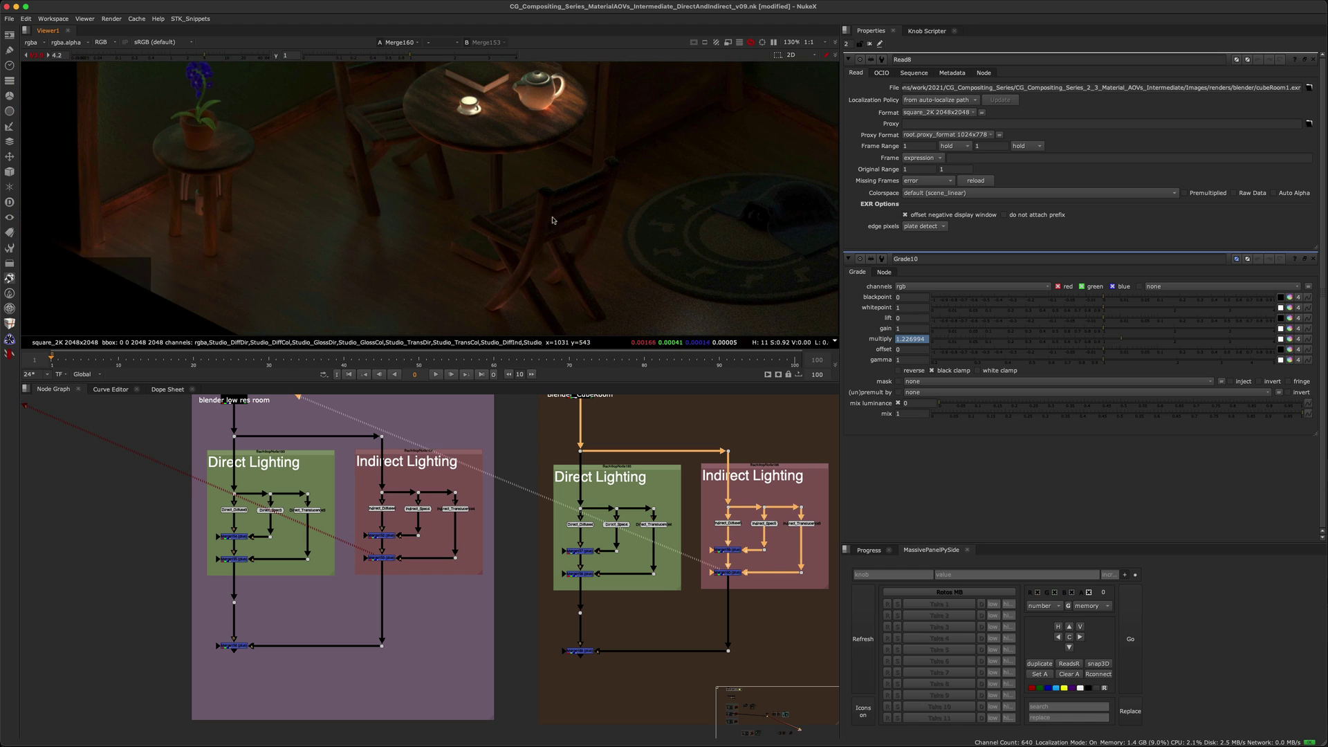
{"action": "middle_click_drag", "start_coordinate": [357, 191], "coordinate": [400, 214]}
{"action": "key", "text": "1"}
{"action": "key", "text": "2"}
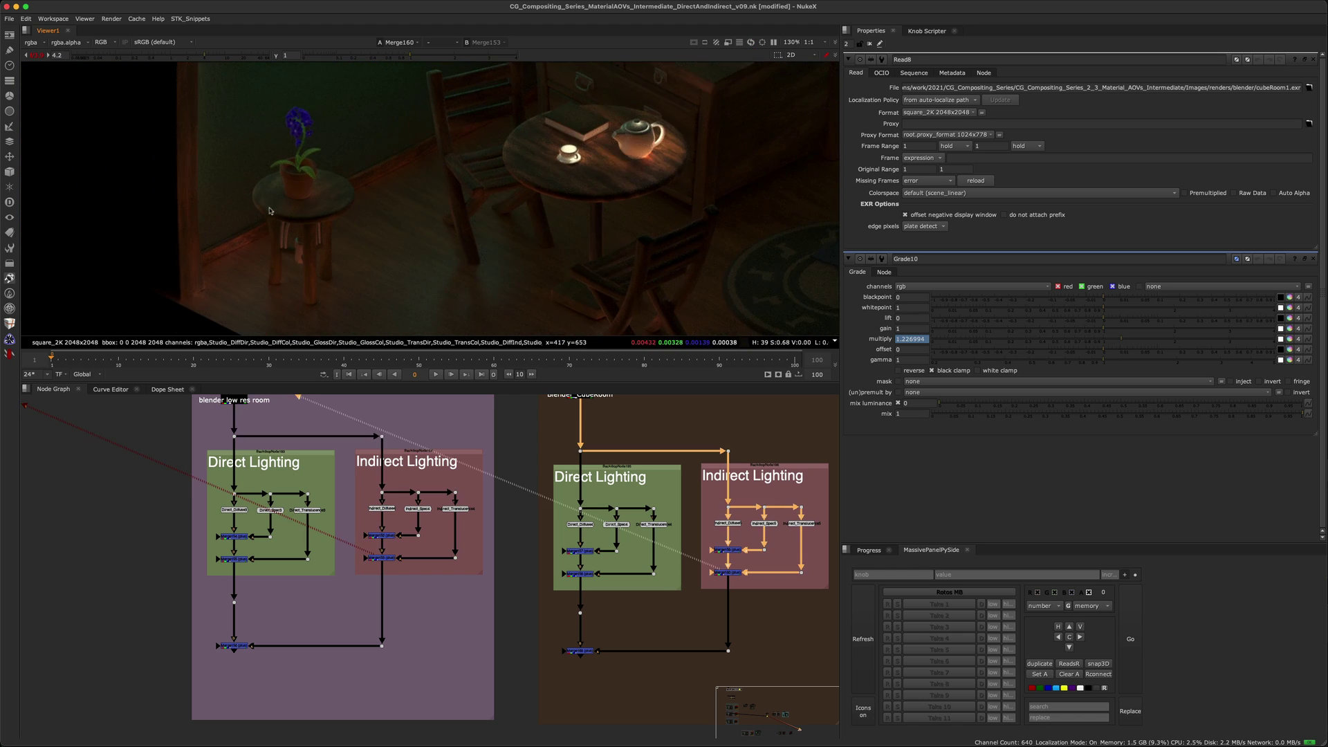
- Toggle between Merge153 and Merge160 to compare indirect lighting noise on the potted blue flower and its stool
{"action": "scroll", "coordinate": [373, 194], "scroll_direction": "up", "scroll_amount": 4}
{"action": "key", "text": "1"}
{"action": "key", "text": "2"}
{"action": "middle_click_drag", "start_coordinate": [357, 176], "coordinate": [389, 281]}
{"action": "key", "text": "1"}
{"action": "key", "text": "2"}
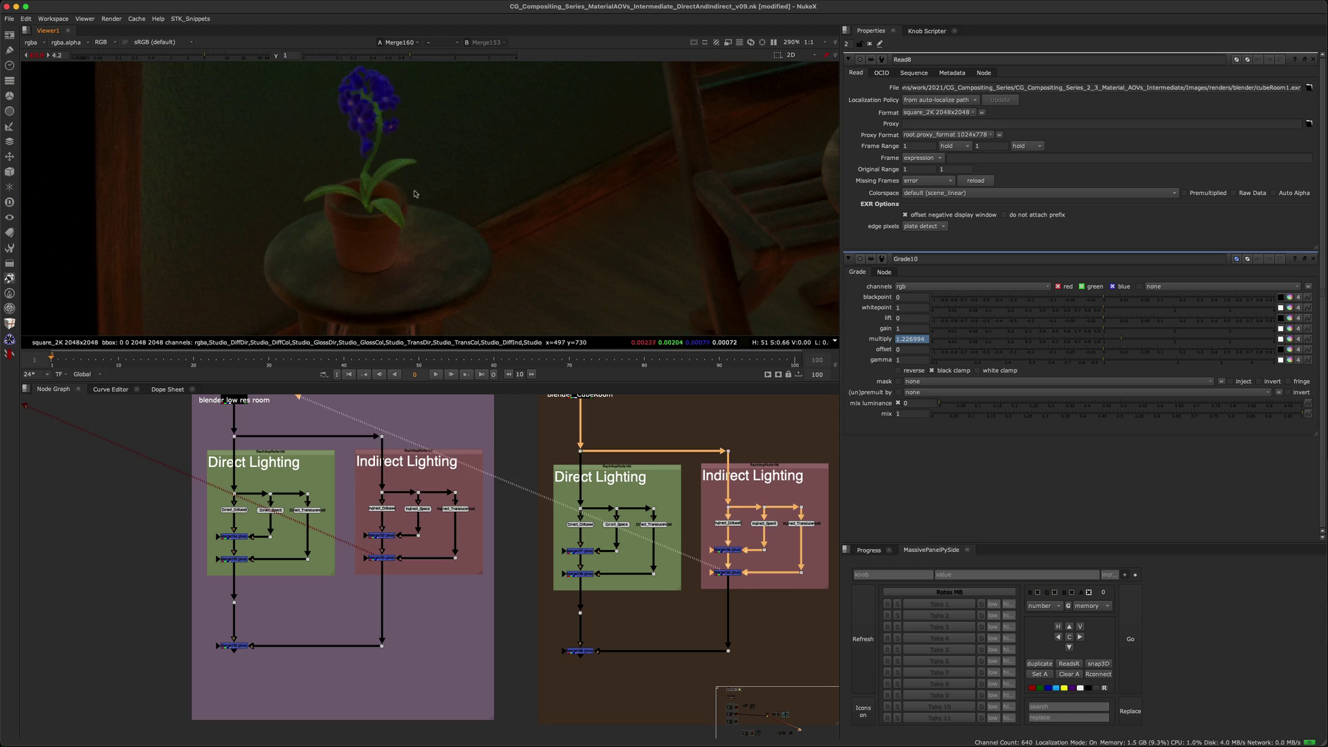
{"action": "key", "text": "1"}
{"action": "key", "text": "2"}
- Compare the low-sample and high-sample indirect lighting on the dark wall, the chair back and the cabinet drawers
{"action": "middle_click_drag", "start_coordinate": [403, 209], "coordinate": [309, 300]}
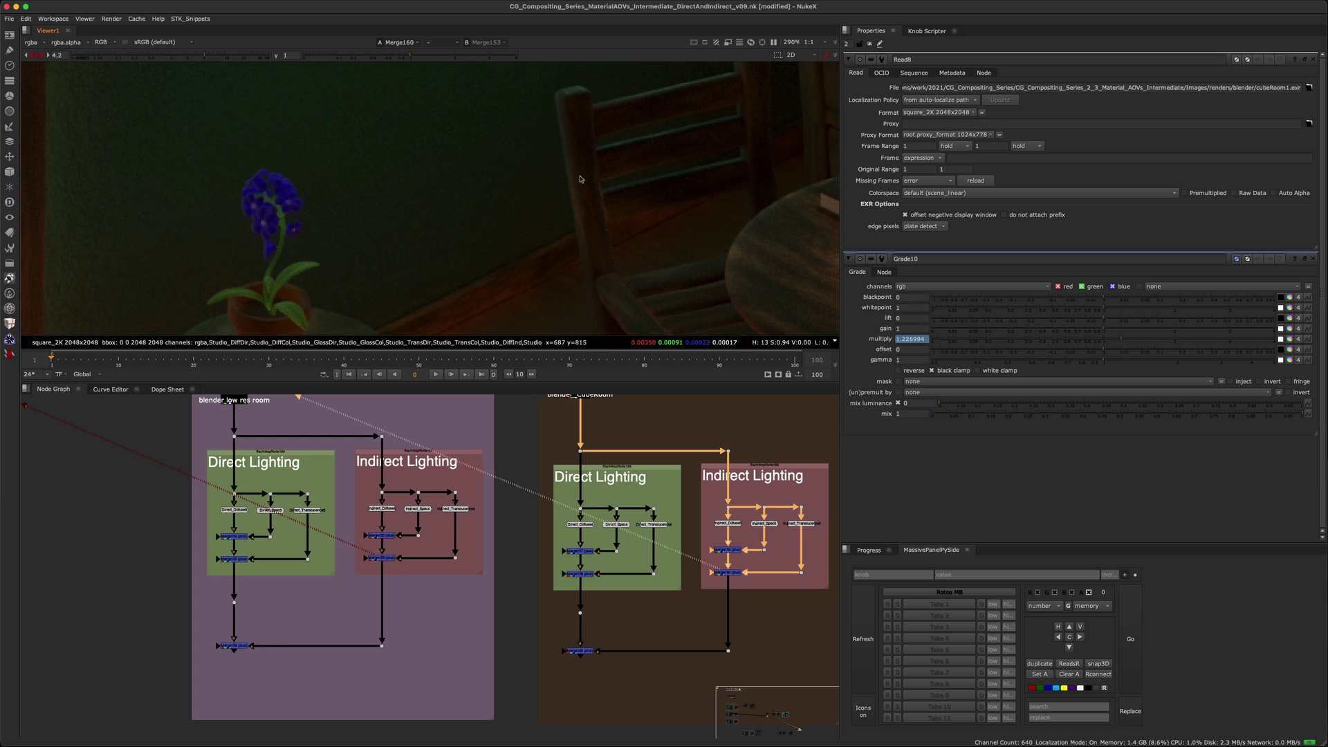
{"action": "middle_click_drag", "start_coordinate": [592, 76], "coordinate": [531, 205]}
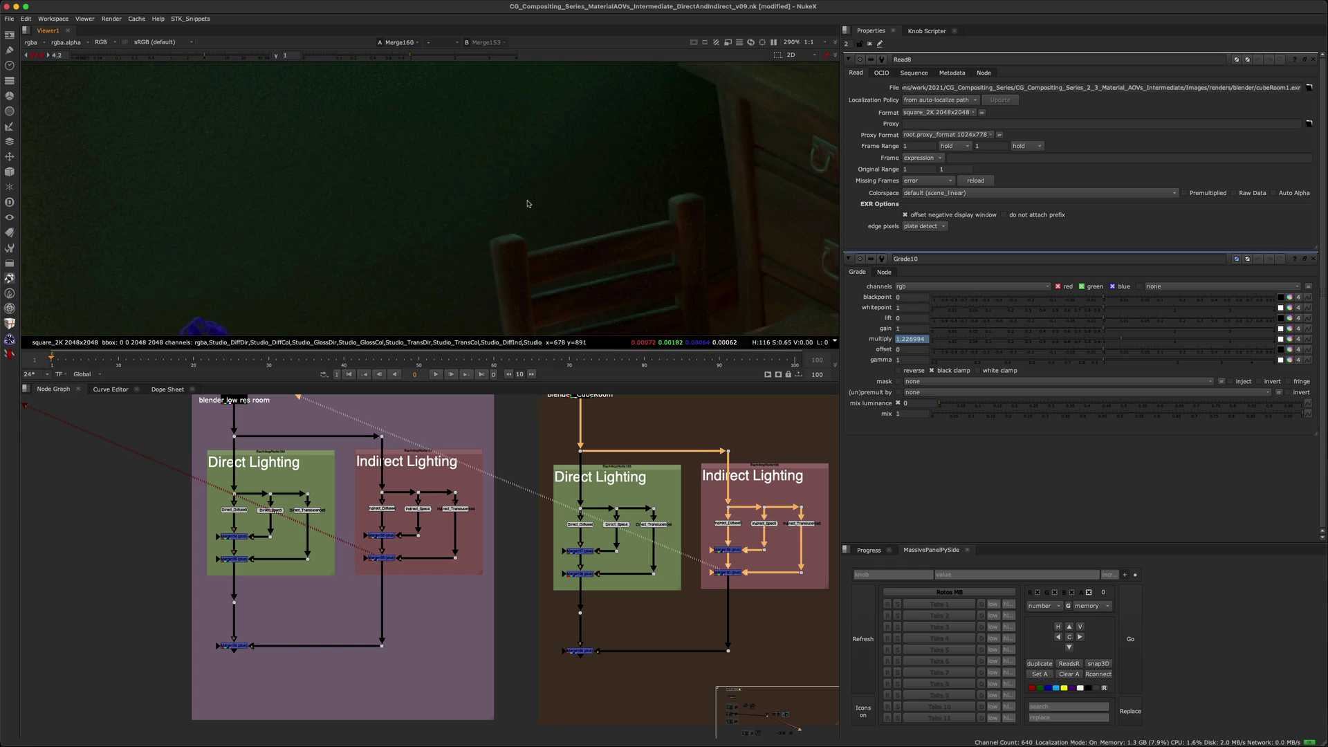
{"action": "key", "text": "1"}
{"action": "key", "text": "2"}
{"action": "middle_click_drag", "start_coordinate": [631, 146], "coordinate": [429, 255]}
{"action": "key", "text": "1"}
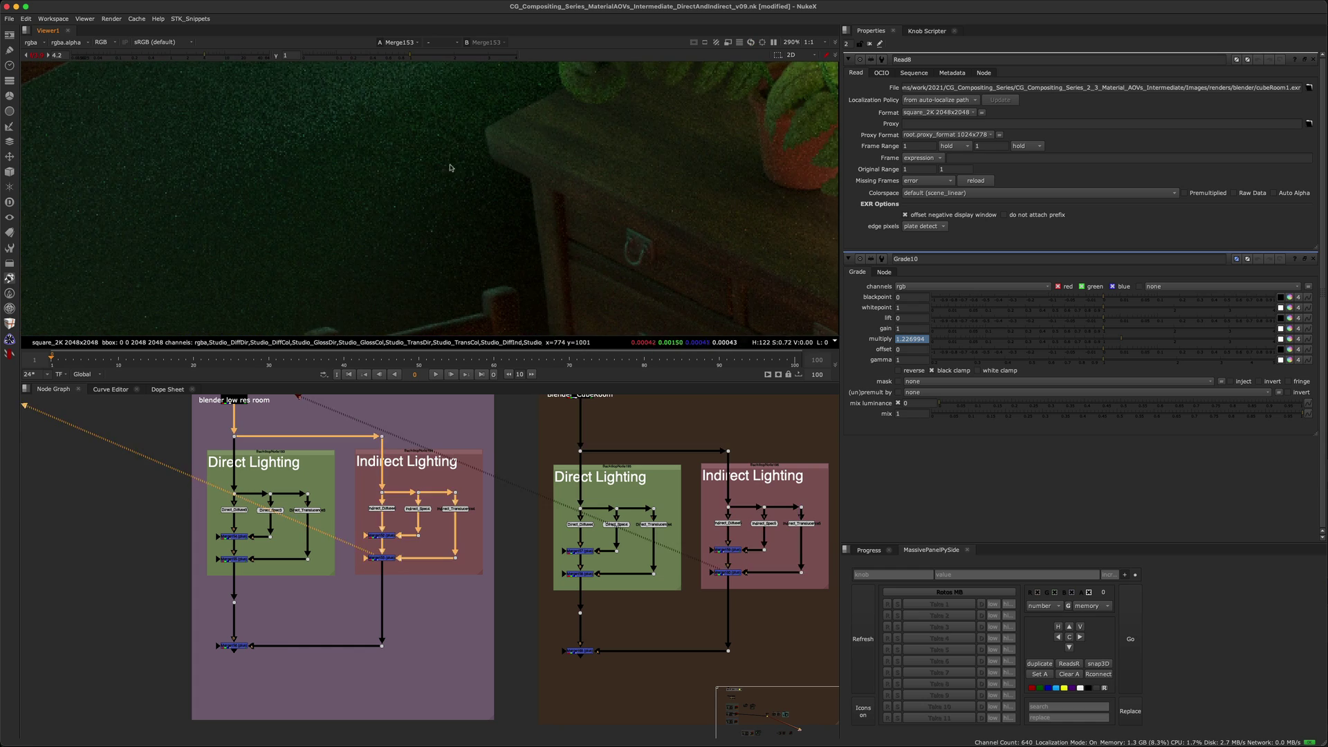
{"action": "key", "text": "2"}
{"action": "middle_click_drag", "start_coordinate": [413, 170], "coordinate": [519, 198]}
{"action": "key", "text": "1"}
- Compare the low-sample and high-sample indirect lighting on the window frame and sill beside the fern
{"action": "scroll", "coordinate": [487, 177], "scroll_direction": "down", "scroll_amount": 4}
{"action": "middle_click_drag", "start_coordinate": [789, 174], "coordinate": [387, 159]}
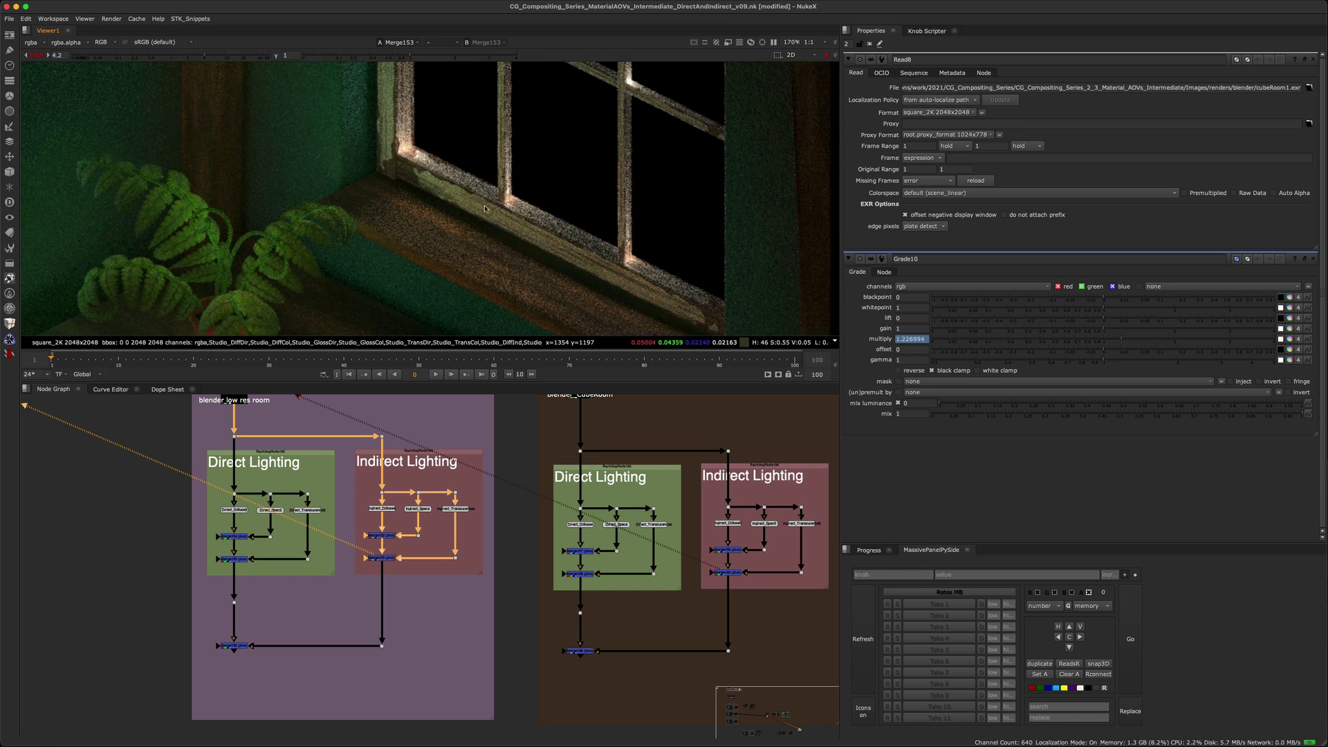
{"action": "key", "text": "2"}
{"action": "key", "text": "1"}
{"action": "key", "text": "2"}
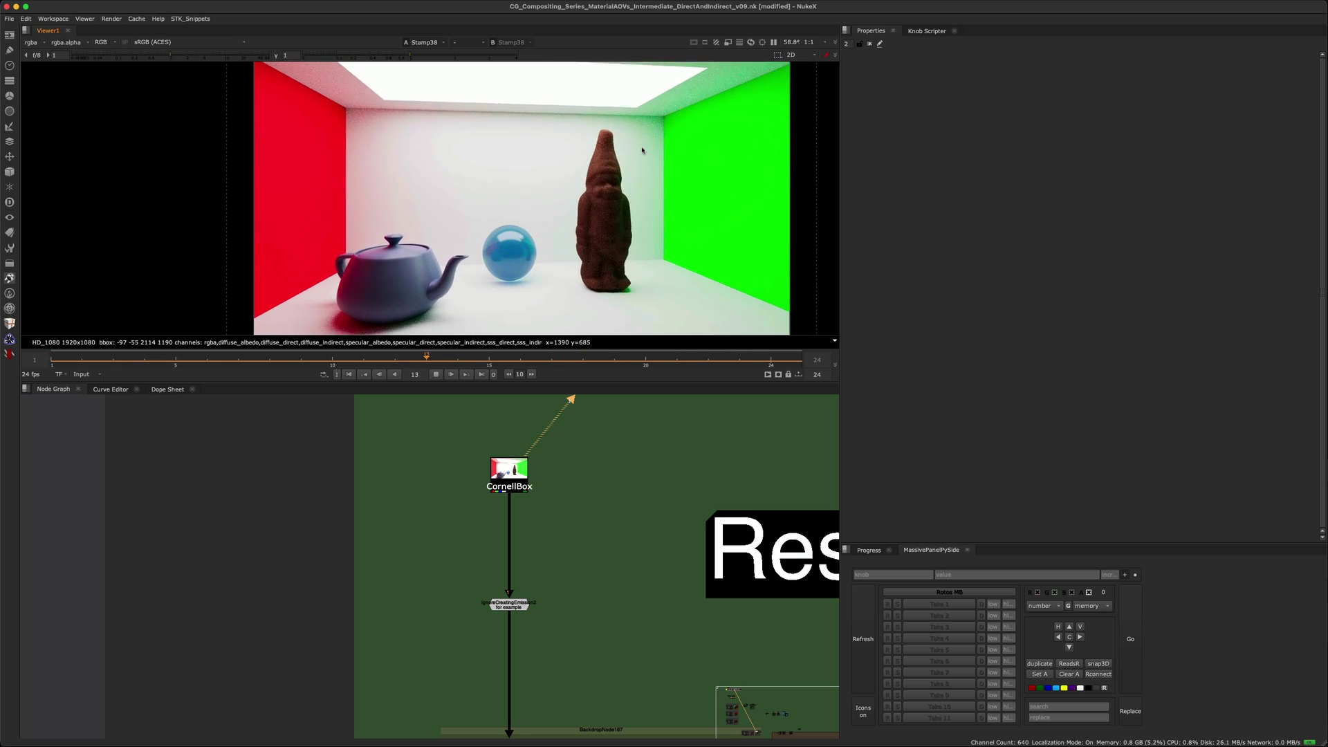
- Examine the noise in the playing Cornell box render, from the teapot's shadow and sphere to the gnome and back wall
{"action": "middle_click_drag", "start_coordinate": [364, 317], "coordinate": [391, 252]}
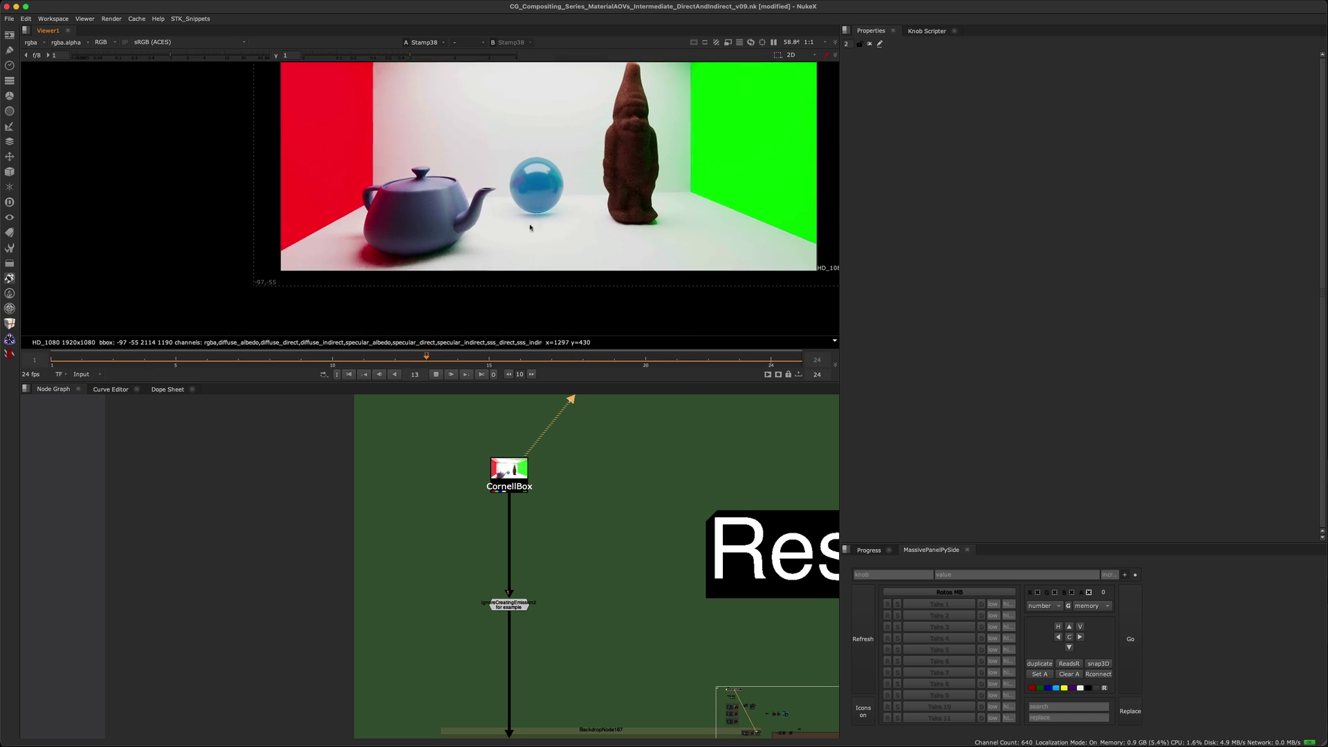
{"action": "scroll", "coordinate": [392, 252], "scroll_direction": "up", "scroll_amount": 5}
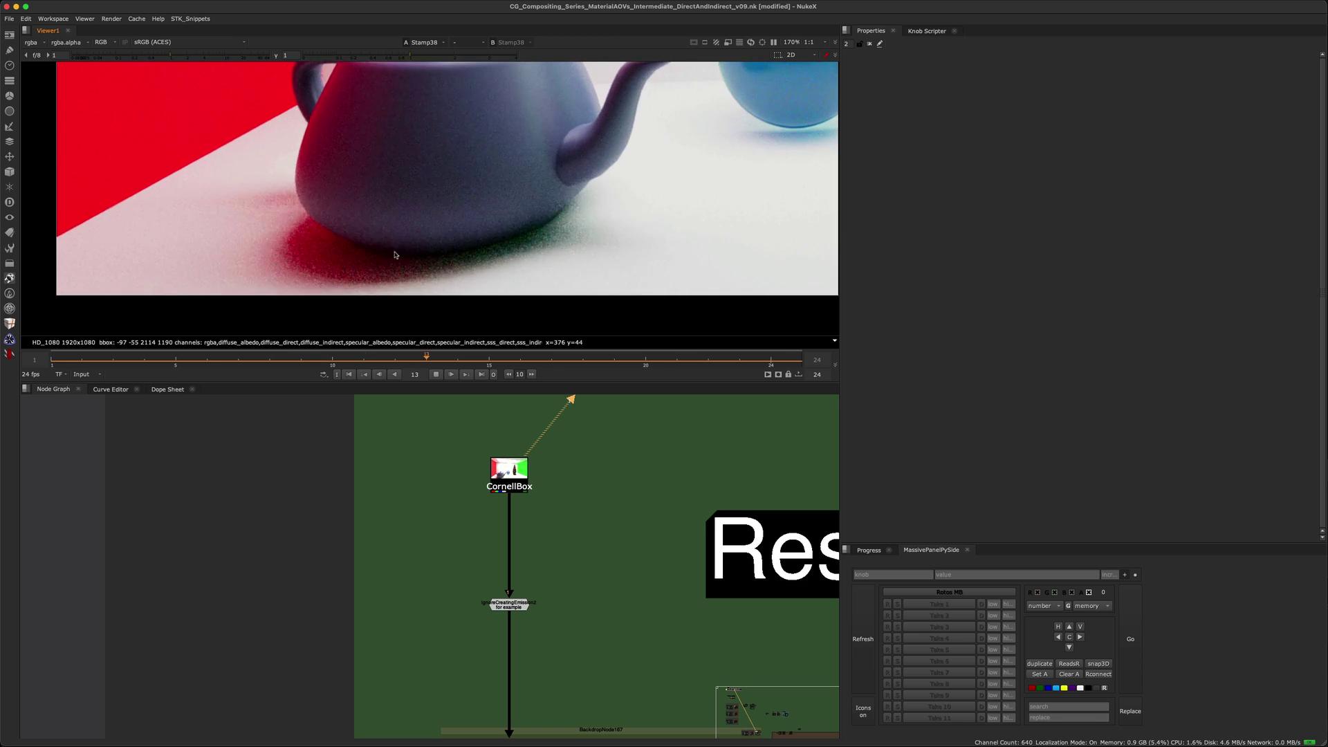
{"action": "scroll", "coordinate": [433, 237], "scroll_direction": "down", "scroll_amount": 1}
{"action": "scroll", "coordinate": [511, 239], "scroll_direction": "down", "scroll_amount": 2}
{"action": "middle_click_drag", "start_coordinate": [512, 238], "coordinate": [297, 309]}
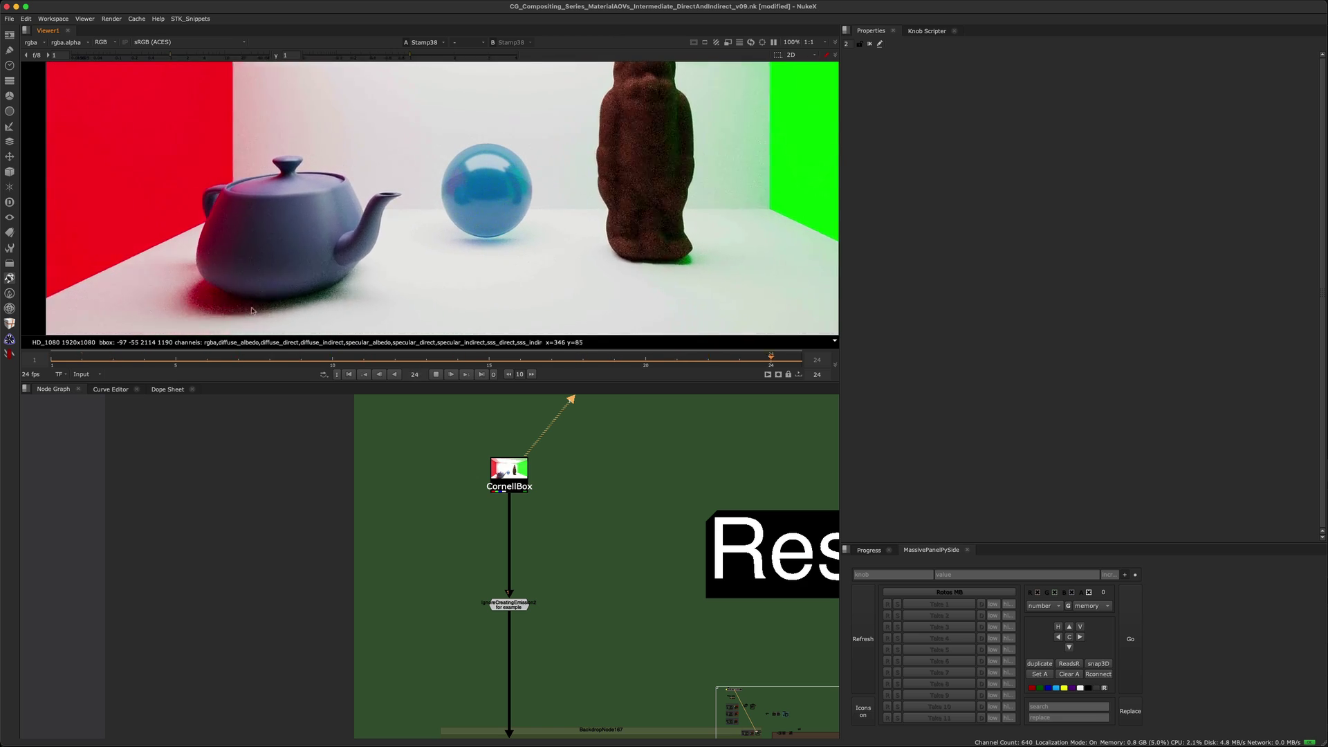
{"action": "middle_click_drag", "start_coordinate": [389, 213], "coordinate": [300, 362]}
{"action": "scroll", "coordinate": [300, 361], "scroll_direction": "up", "scroll_amount": 1}
{"action": "middle_click_drag", "start_coordinate": [648, 184], "coordinate": [646, 142]}
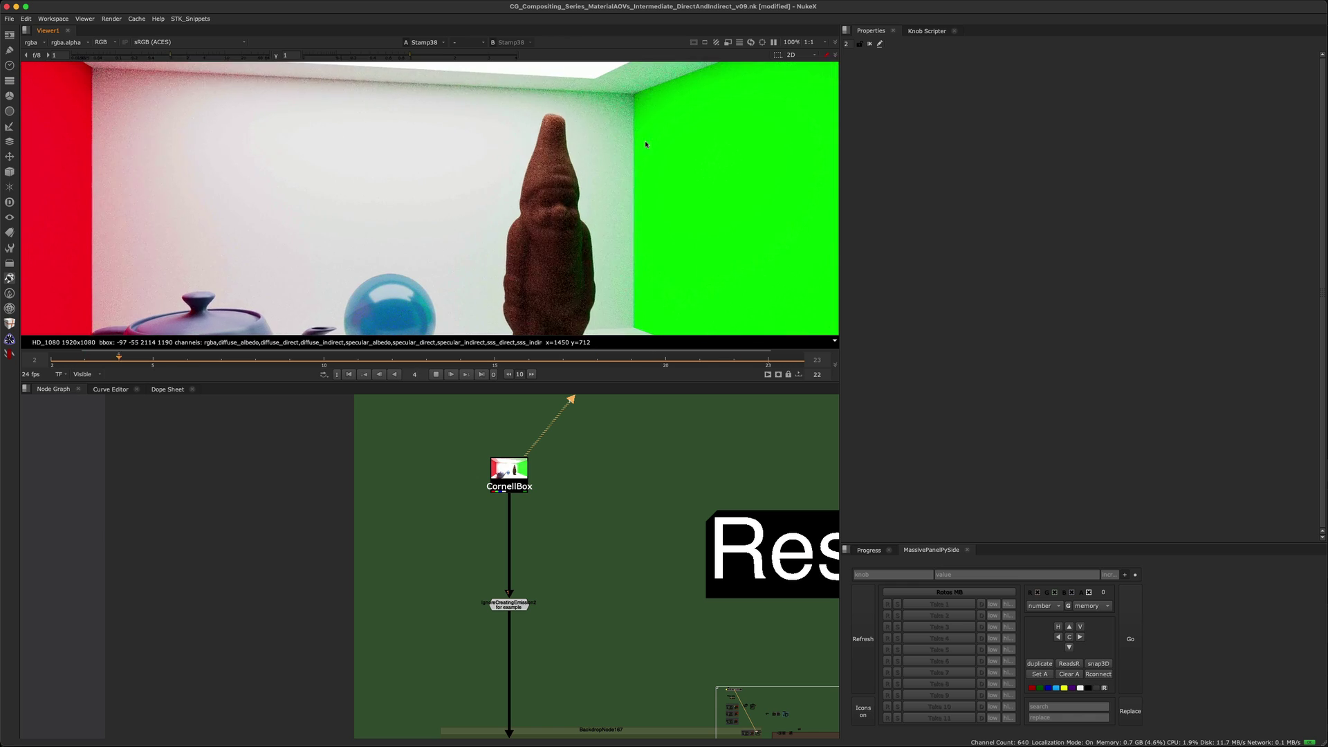
{"action": "middle_click_drag", "start_coordinate": [614, 219], "coordinate": [628, 162]}
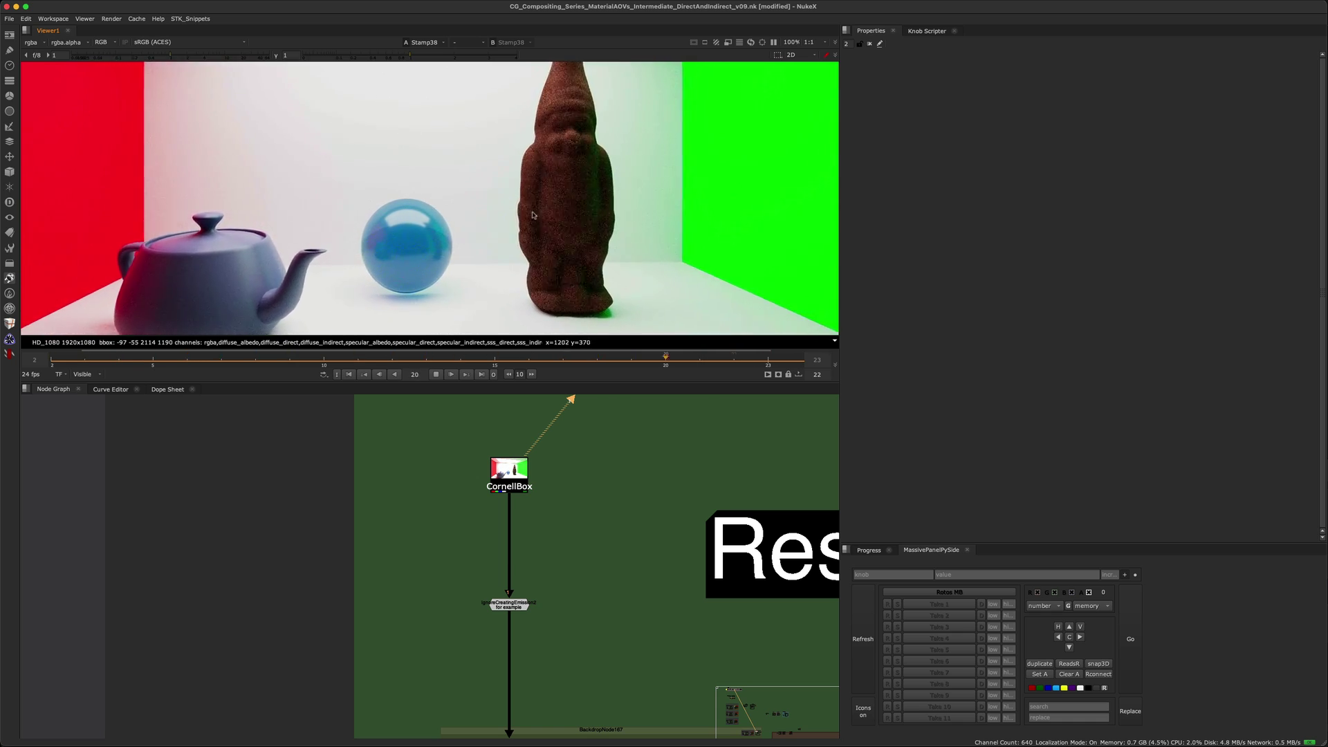
{"action": "scroll", "coordinate": [504, 192], "scroll_direction": "down", "scroll_amount": 2}
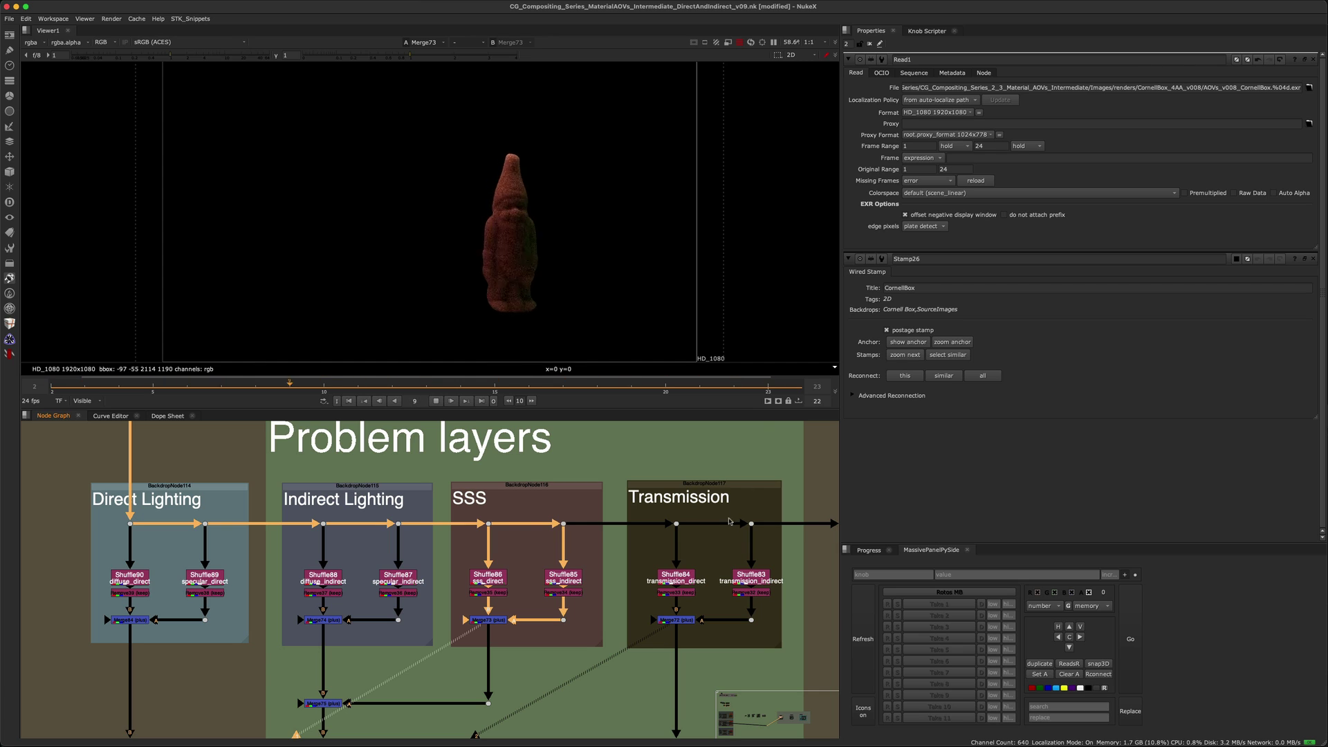
- View the sss_direct and sss_indirect passes of the gnome separately at the Remove35 and Remove34 nodes
{"action": "scroll", "coordinate": [552, 584], "scroll_direction": "up", "scroll_amount": 5}
{"action": "left_click", "coordinate": [438, 601]}
{"action": "key", "text": "1"}
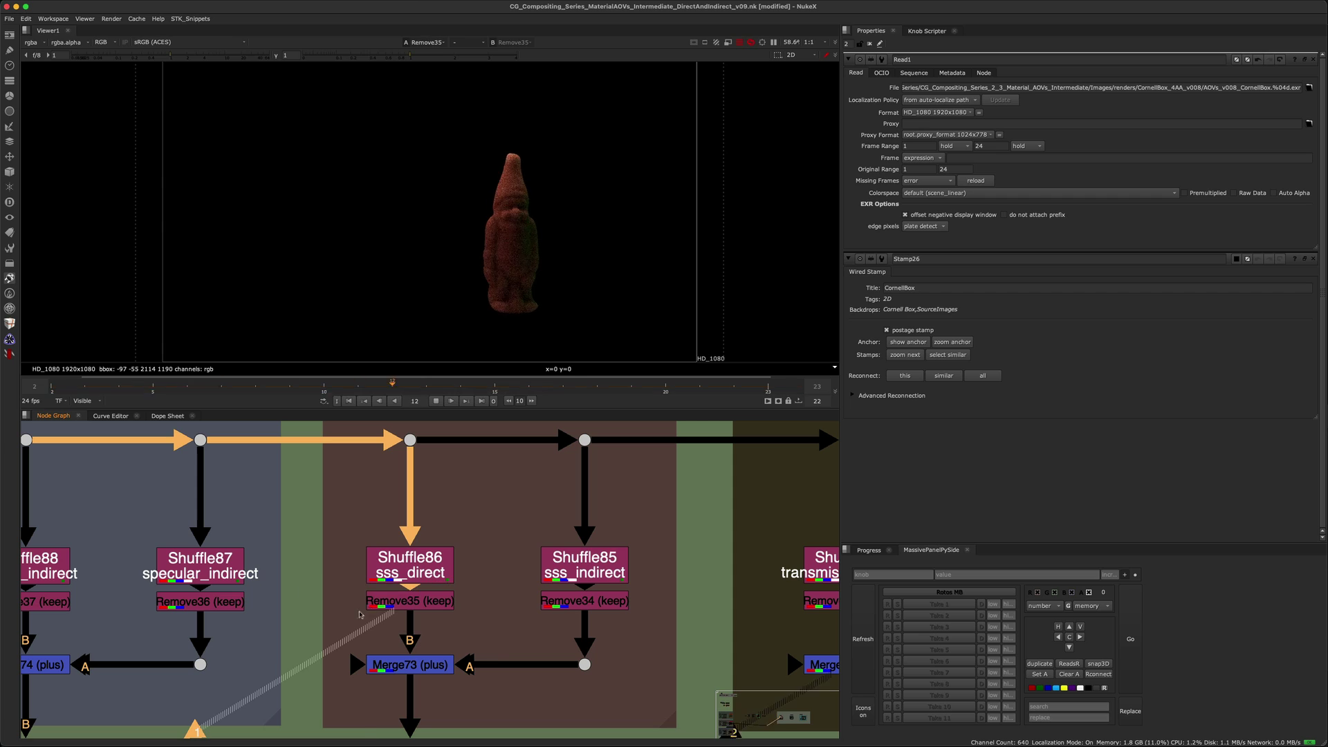
{"action": "left_click", "coordinate": [569, 601]}
{"action": "key", "text": "2"}
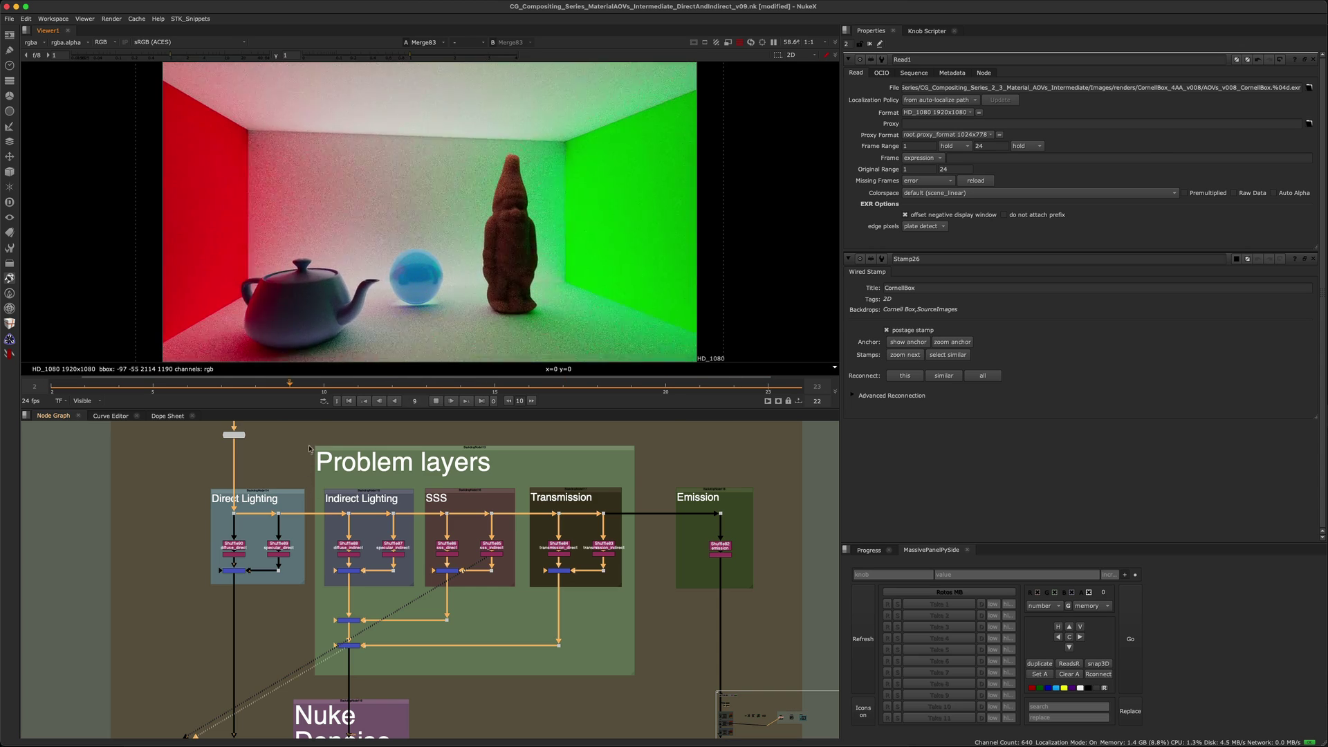
- Highlight the Indirect Lighting, SSS and Transmission groups within Problem layers, and view the Direct Lighting merge
{"action": "left_click_drag", "start_coordinate": [309, 442], "coordinate": [656, 687]}
{"action": "left_click", "coordinate": [653, 680]}
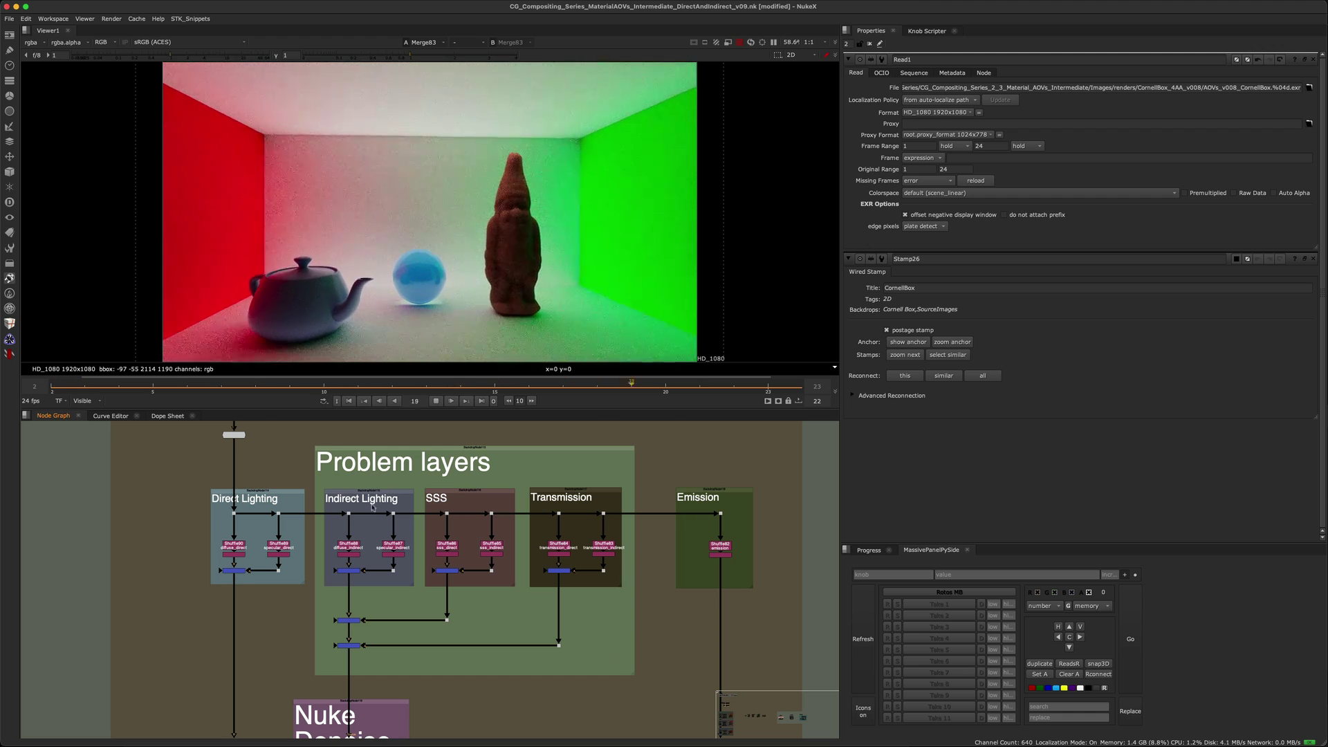
{"action": "left_click_drag", "start_coordinate": [317, 484], "coordinate": [434, 593]}
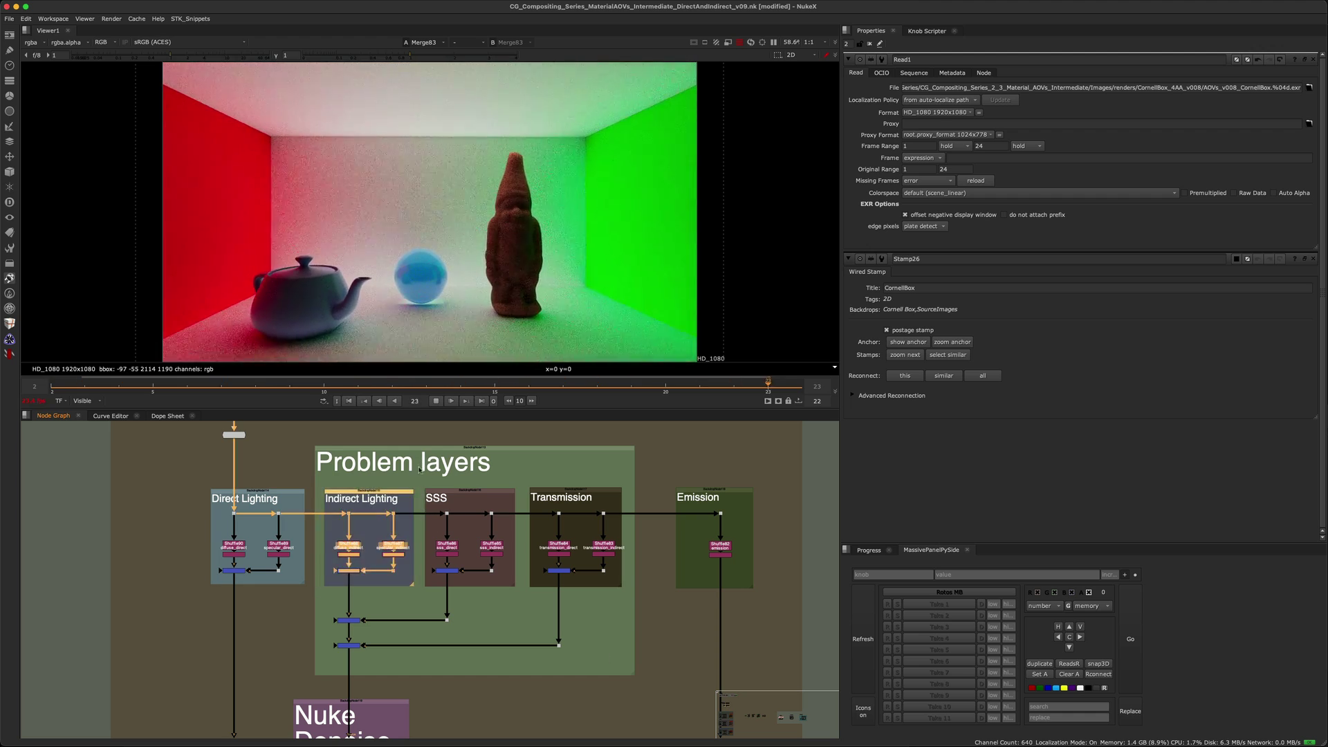
{"action": "left_click_drag", "start_coordinate": [418, 465], "coordinate": [550, 597]}
{"action": "left_click_drag", "start_coordinate": [508, 469], "coordinate": [636, 615]}
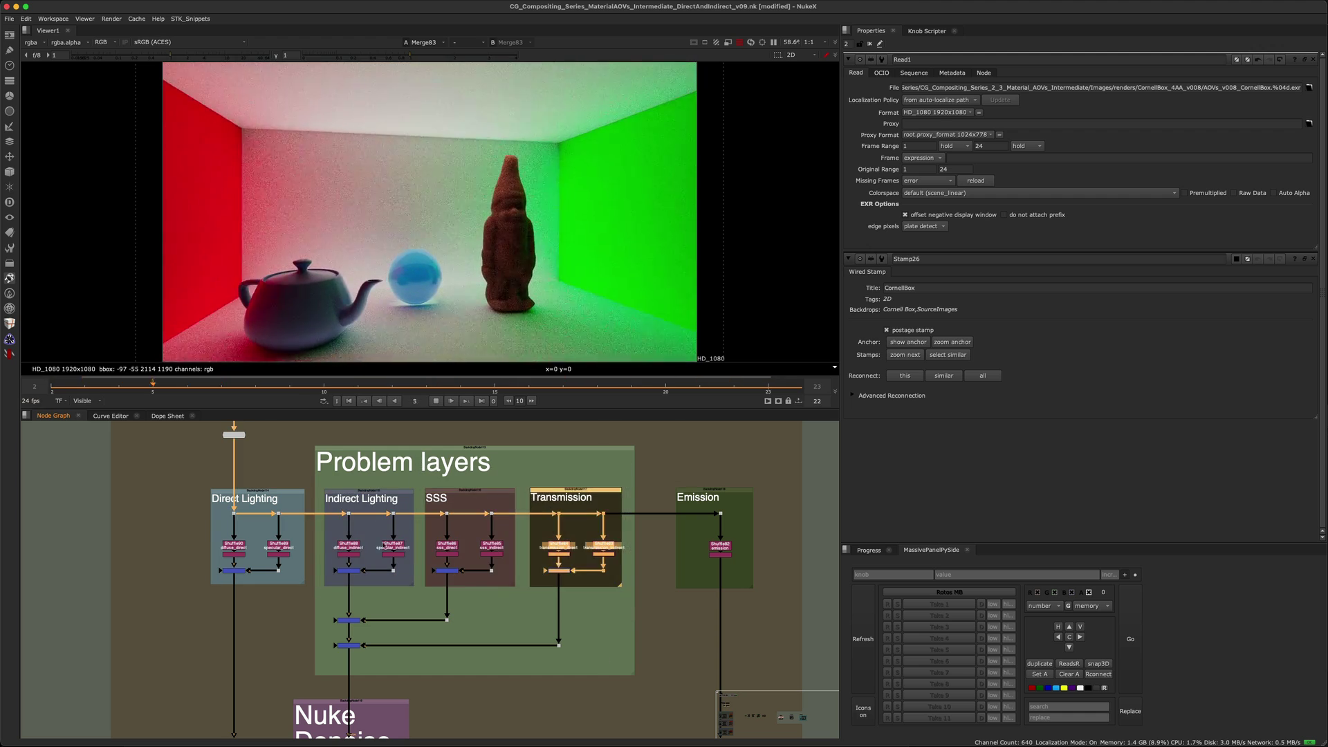
{"action": "left_click", "coordinate": [234, 570]}
{"action": "key", "text": "1"}
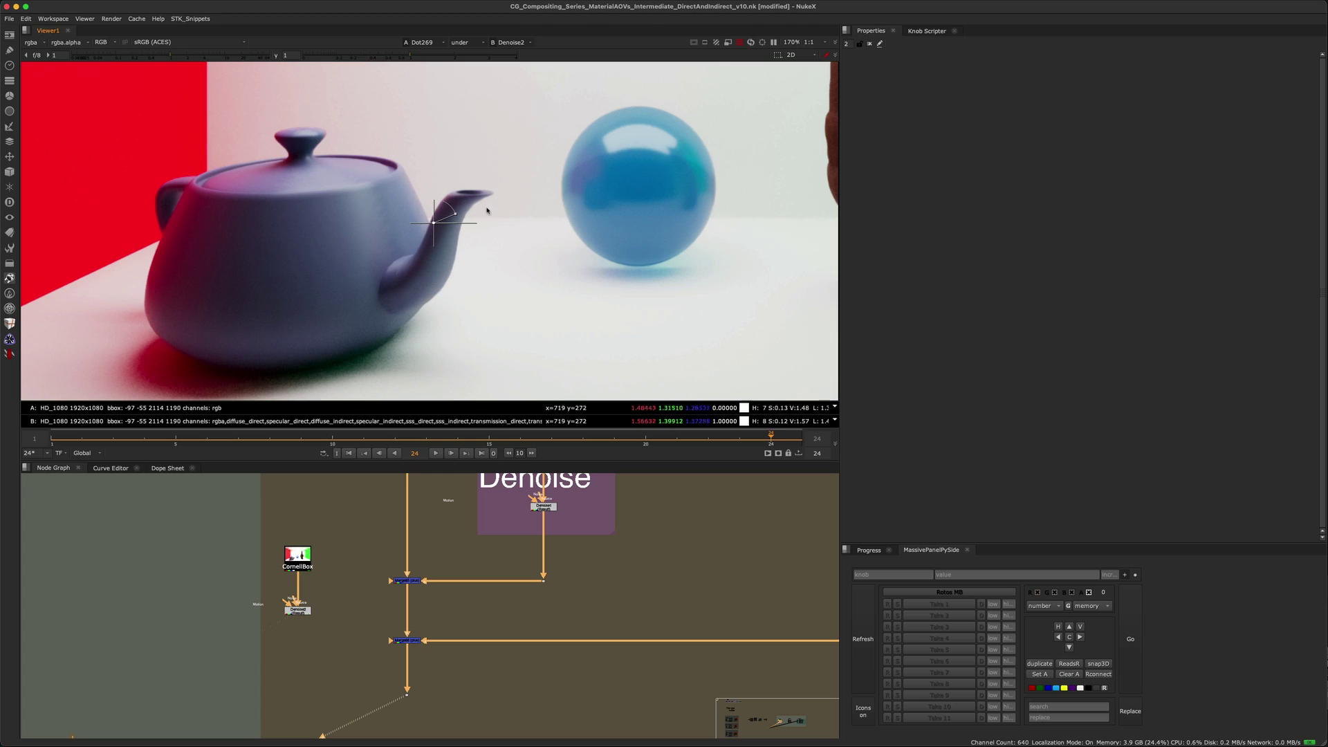
- Trace the two Nuke Denoise branches in the node graph and wipe between their results across the teapot and sphere
{"action": "scroll", "coordinate": [351, 614], "scroll_direction": "up", "scroll_amount": 2}
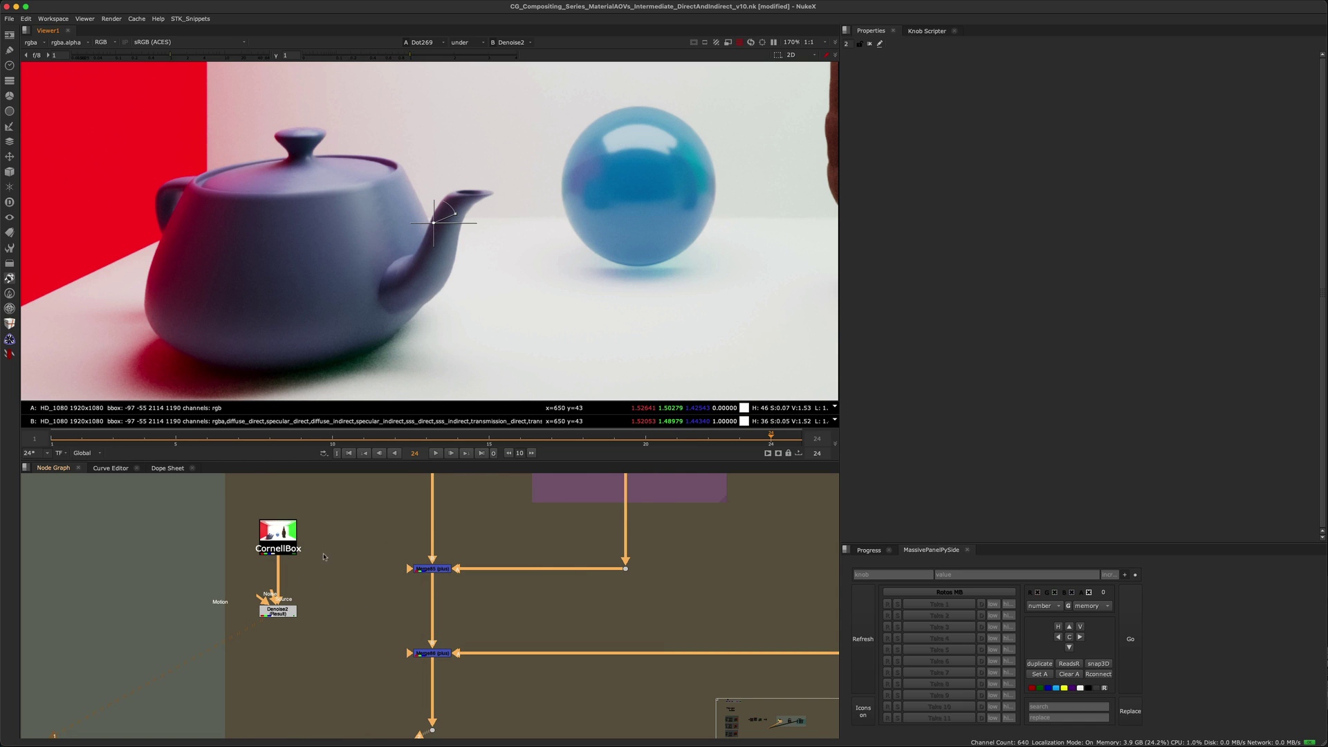
{"action": "scroll", "coordinate": [544, 549], "scroll_direction": "down", "scroll_amount": 3}
{"action": "middle_click_drag", "start_coordinate": [544, 549], "coordinate": [459, 721]}
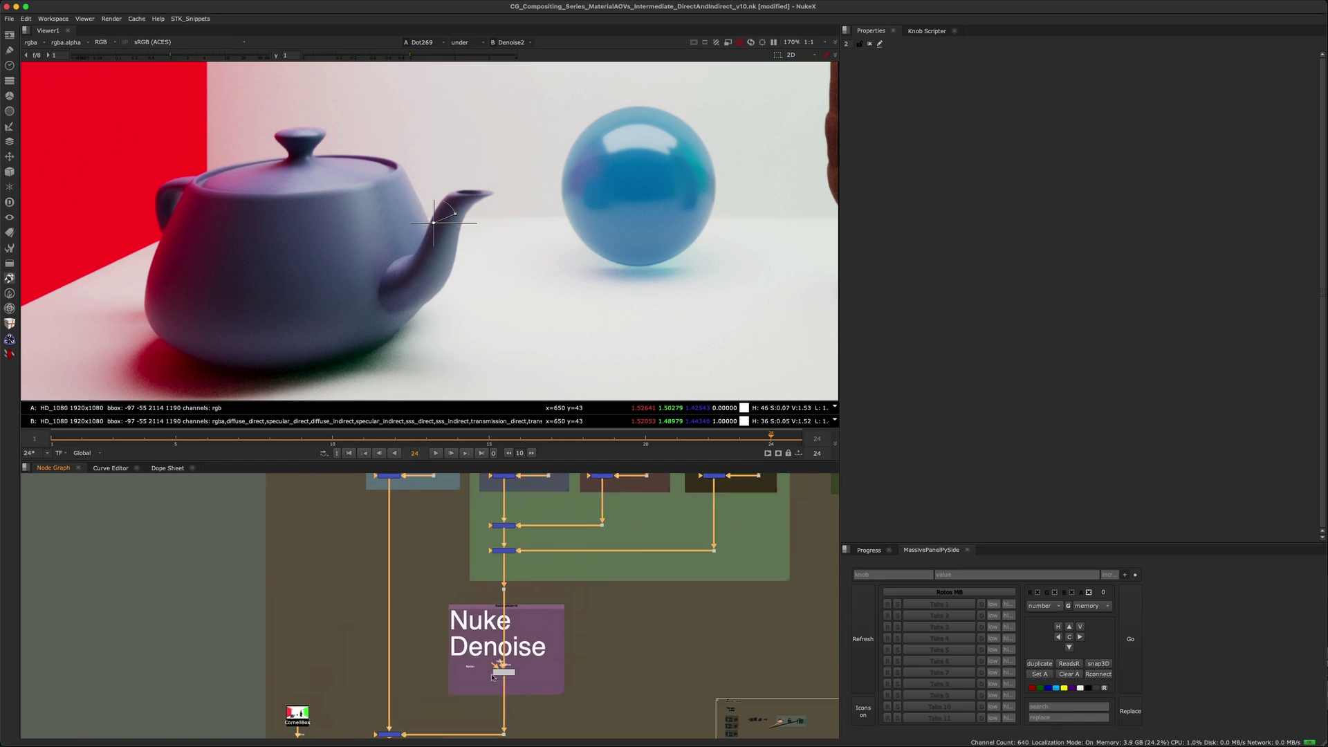
{"action": "scroll", "coordinate": [578, 575], "scroll_direction": "down", "scroll_amount": 2}
{"action": "middle_click_drag", "start_coordinate": [598, 505], "coordinate": [569, 469]}
{"action": "left_click_drag", "start_coordinate": [228, 259], "coordinate": [678, 247]}
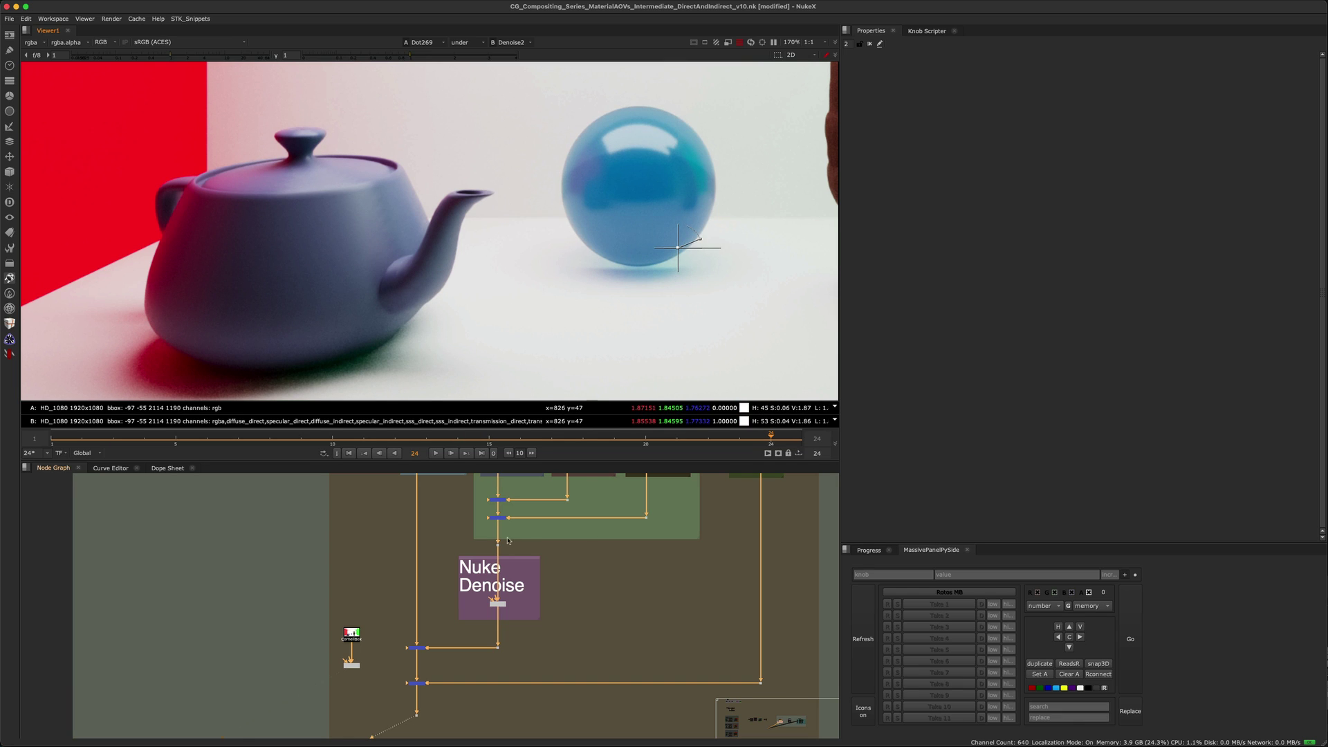
- Inspect the direct lighting branch at Dot14, and select the Denoise2 node below the CornellBox stamp for viewing
{"action": "scroll", "coordinate": [421, 552], "scroll_direction": "up", "scroll_amount": 4}
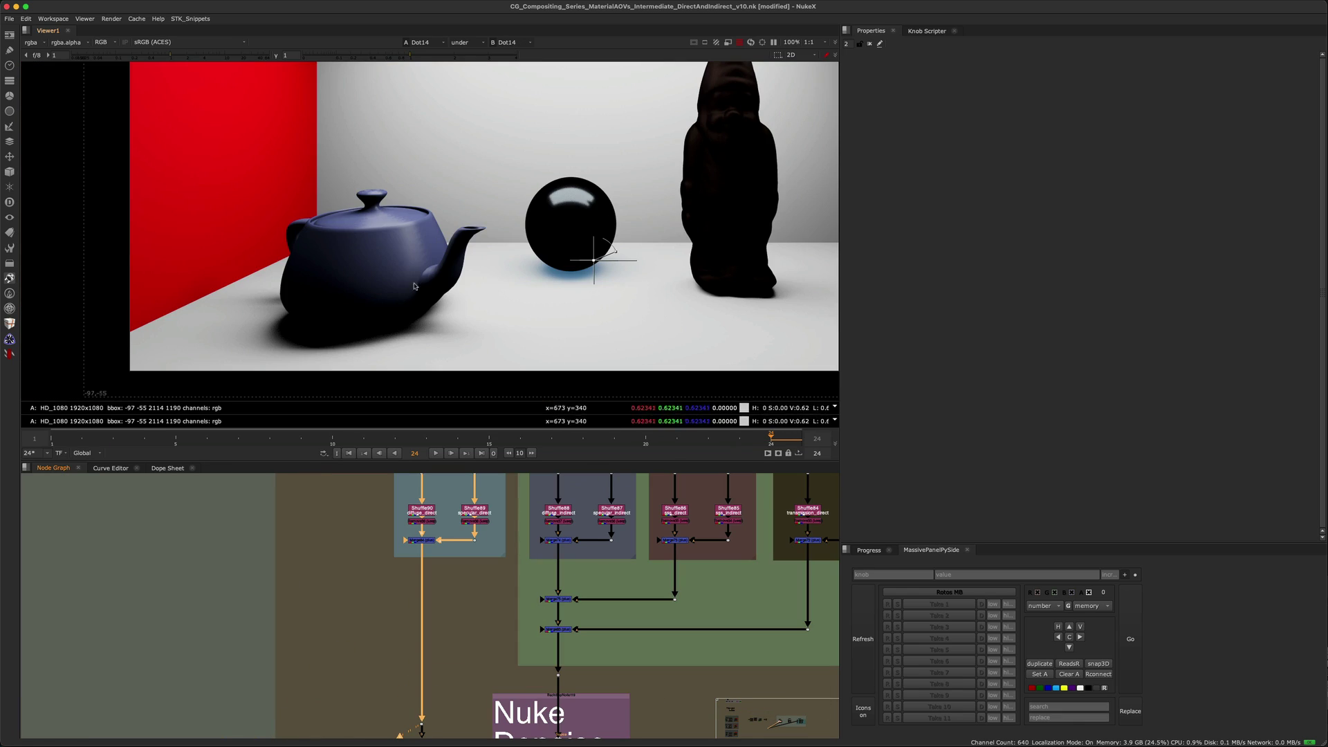
{"action": "left_click", "coordinate": [544, 268], "text": "ctrl"}
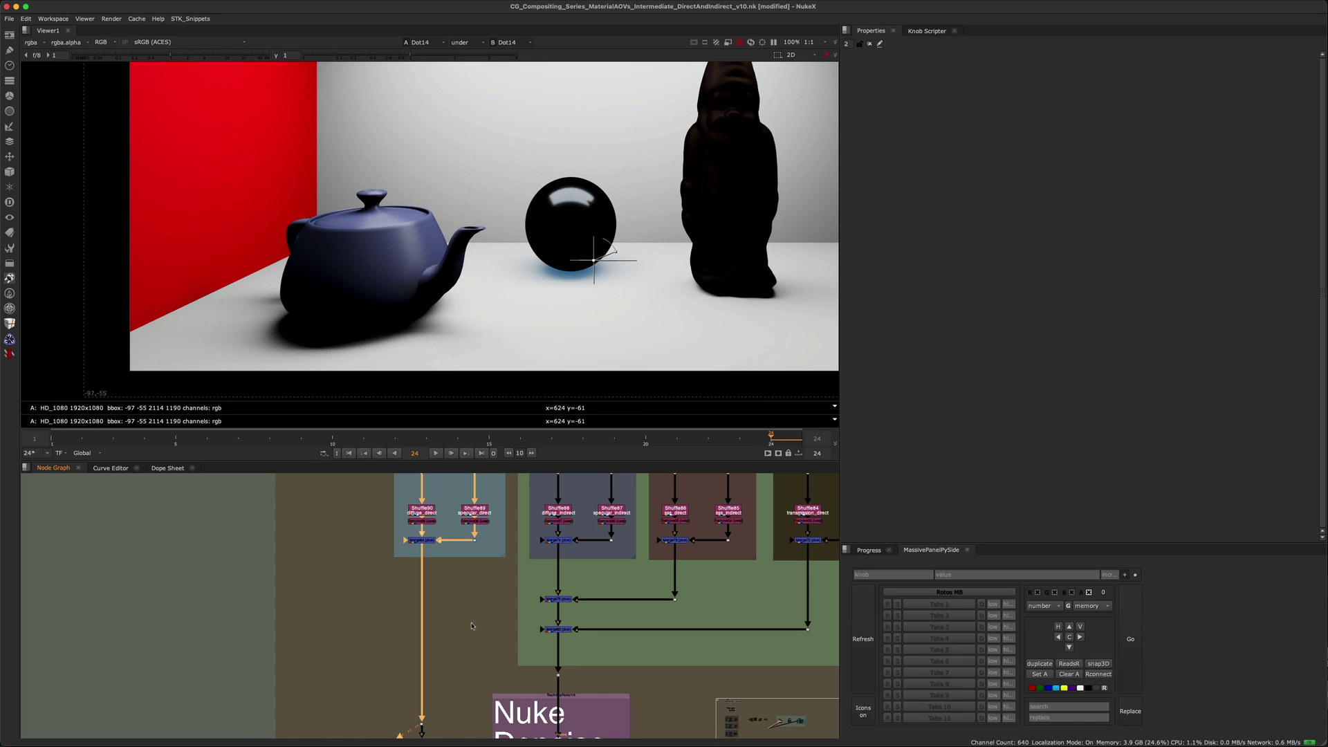
{"action": "middle_click_drag", "start_coordinate": [472, 626], "coordinate": [518, 496]}
{"action": "middle_click_drag", "start_coordinate": [398, 725], "coordinate": [398, 610]}
{"action": "scroll", "coordinate": [398, 610], "scroll_direction": "up", "scroll_amount": 3}
{"action": "left_click_drag", "start_coordinate": [399, 610], "coordinate": [289, 684]}
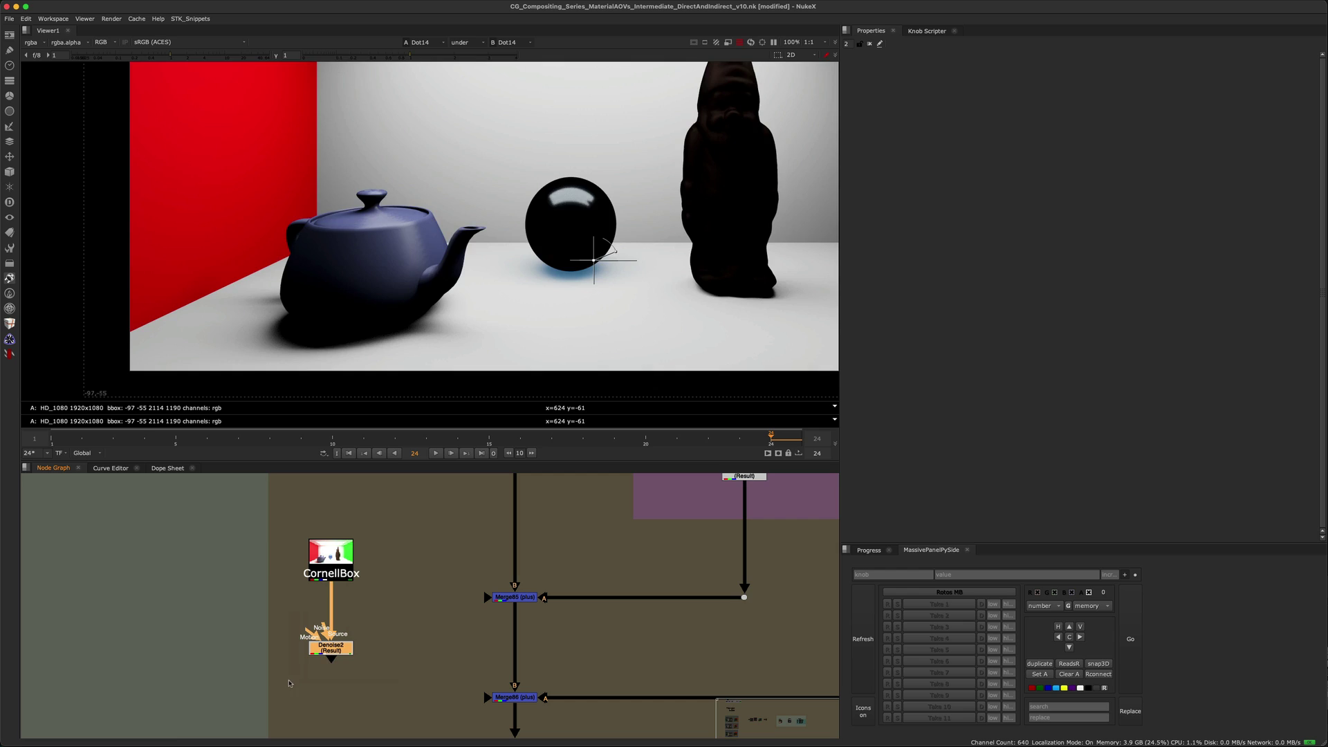
{"action": "key", "text": "1"}
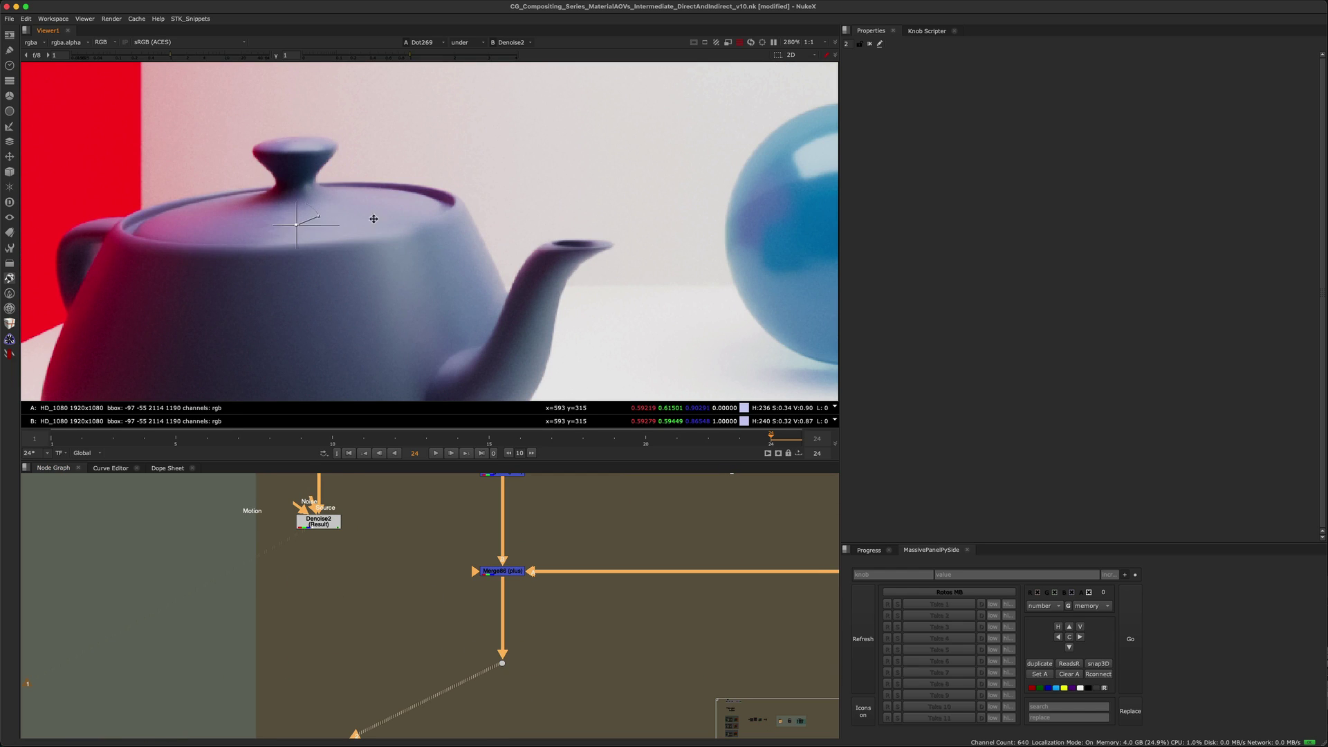
- Wipe between the layer-split result at Dot269 and the Denoise2 result across the teapot's lid, body and spout
{"action": "left_click_drag", "start_coordinate": [374, 218], "coordinate": [599, 305]}
{"action": "scroll", "coordinate": [599, 307], "scroll_direction": "down", "scroll_amount": 3}
{"action": "middle_click_drag", "start_coordinate": [602, 308], "coordinate": [599, 244]}
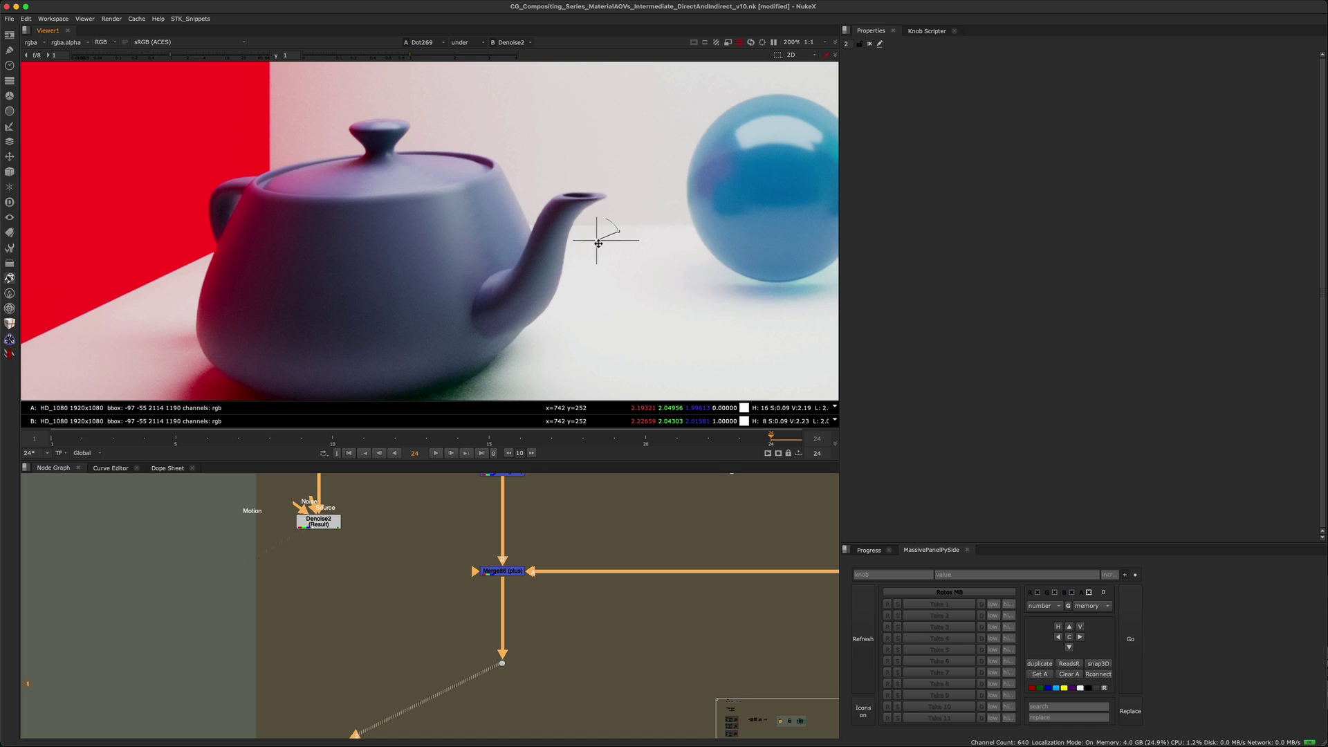
{"action": "left_click_drag", "start_coordinate": [598, 244], "coordinate": [507, 284]}
{"action": "middle_click_drag", "start_coordinate": [507, 285], "coordinate": [515, 235]}
{"action": "left_click_drag", "start_coordinate": [515, 235], "coordinate": [694, 209]}
- Wipe between the Dot269 and Denoise2 results over the blue sphere's highlights and reflections
{"action": "scroll", "coordinate": [694, 209], "scroll_direction": "down", "scroll_amount": 3}
{"action": "middle_click_drag", "start_coordinate": [694, 209], "coordinate": [431, 311]}
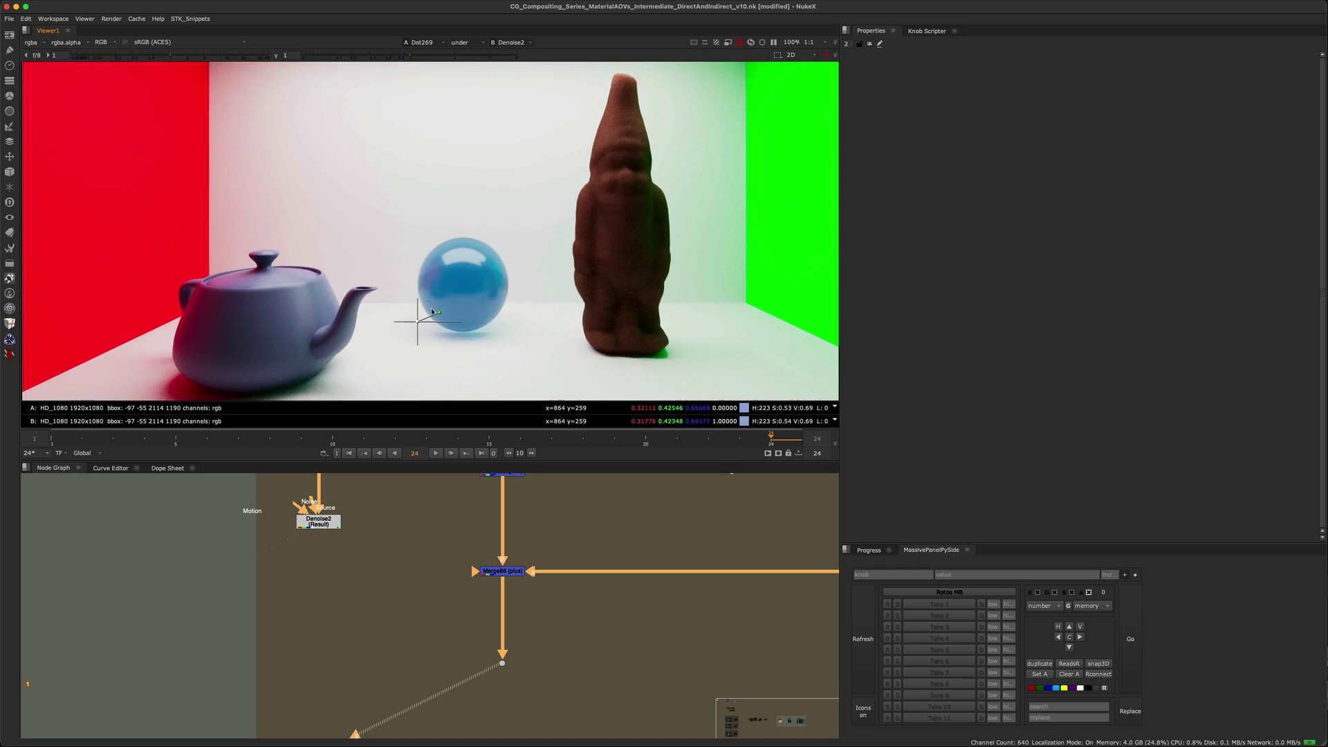
{"action": "scroll", "coordinate": [432, 312], "scroll_direction": "up", "scroll_amount": 4}
{"action": "left_click_drag", "start_coordinate": [431, 311], "coordinate": [499, 212]}
{"action": "scroll", "coordinate": [499, 212], "scroll_direction": "up", "scroll_amount": 3}
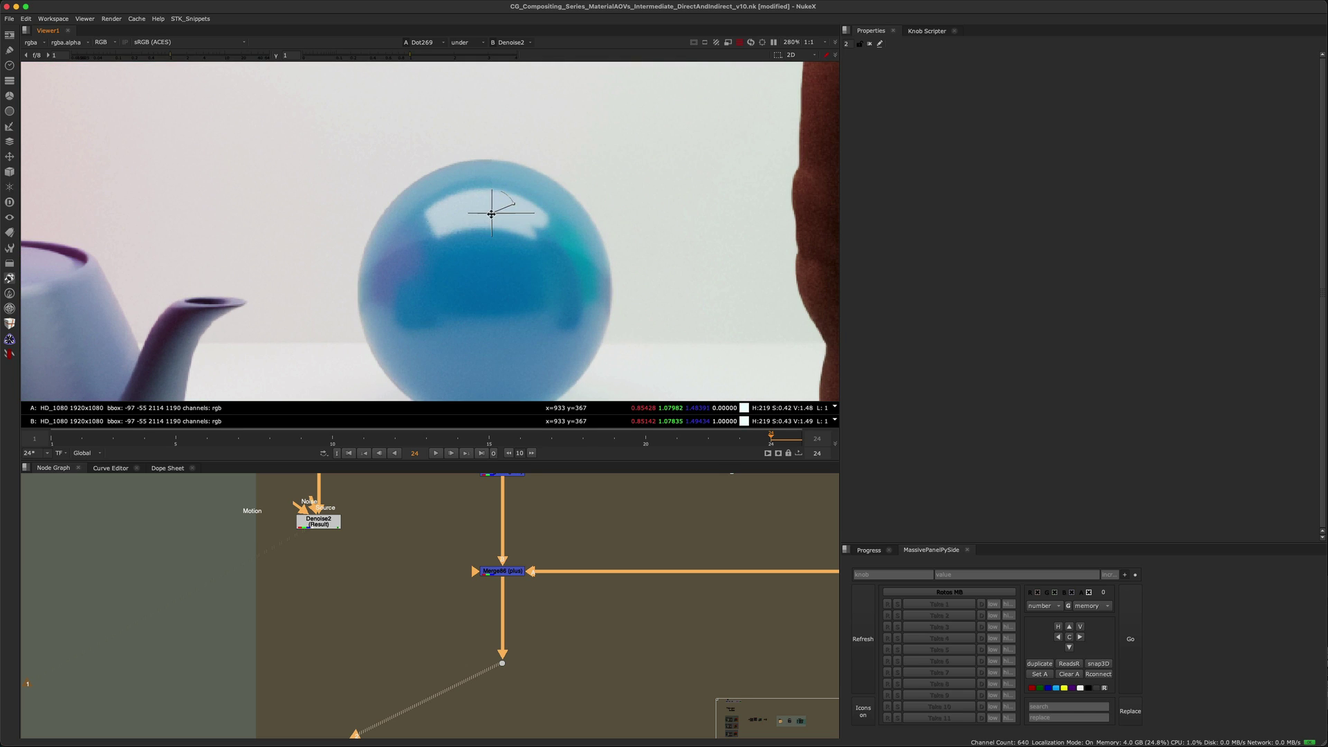
{"action": "left_click_drag", "start_coordinate": [409, 229], "coordinate": [559, 262]}
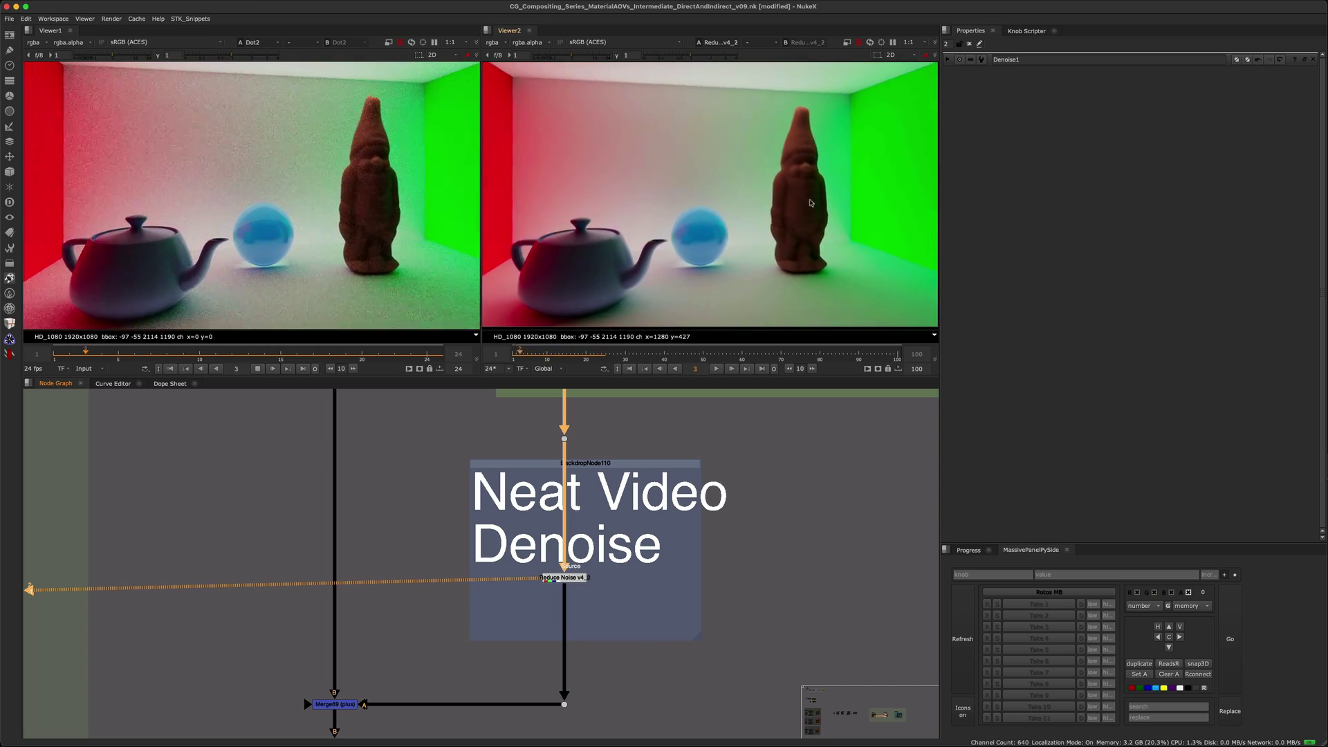
- Examine the Neat Video denoised result on the gnome, back wall and sphere in the second viewer
{"action": "scroll", "coordinate": [830, 170], "scroll_direction": "up", "scroll_amount": 5}
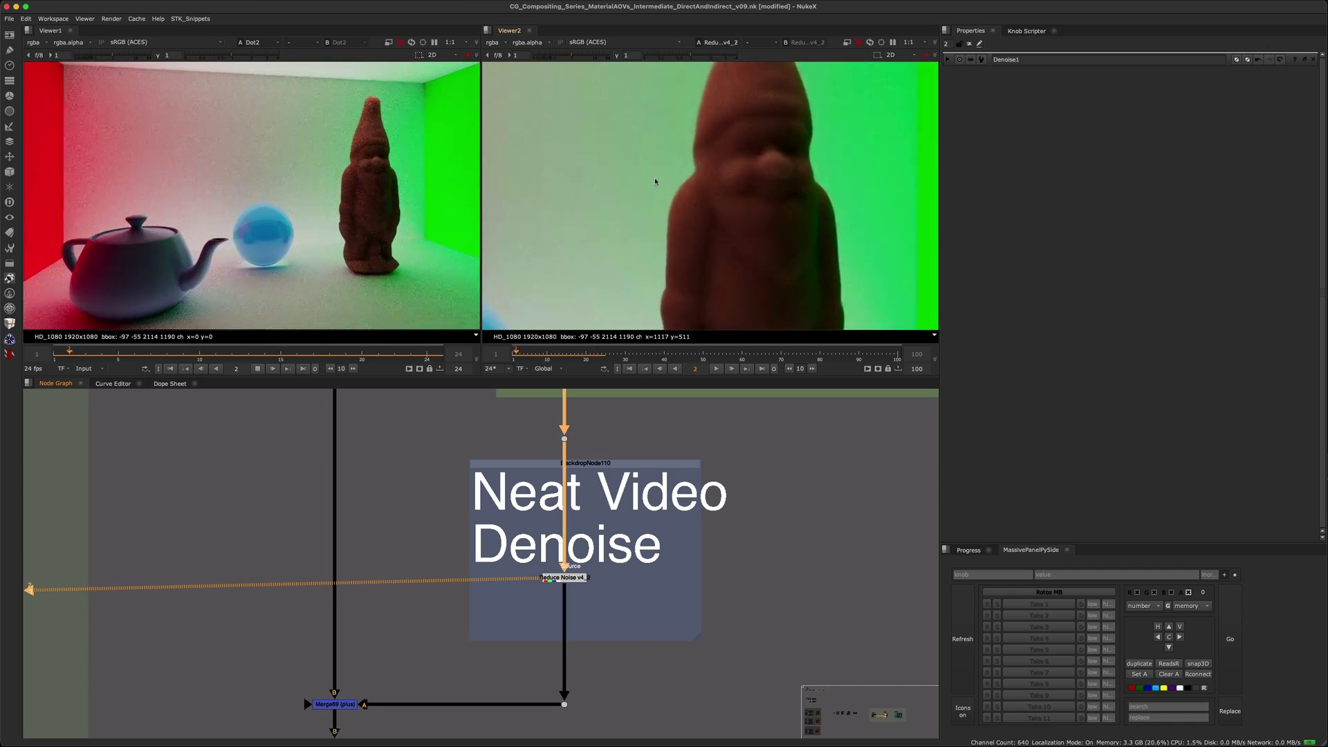
{"action": "scroll", "coordinate": [787, 183], "scroll_direction": "down", "scroll_amount": 3}
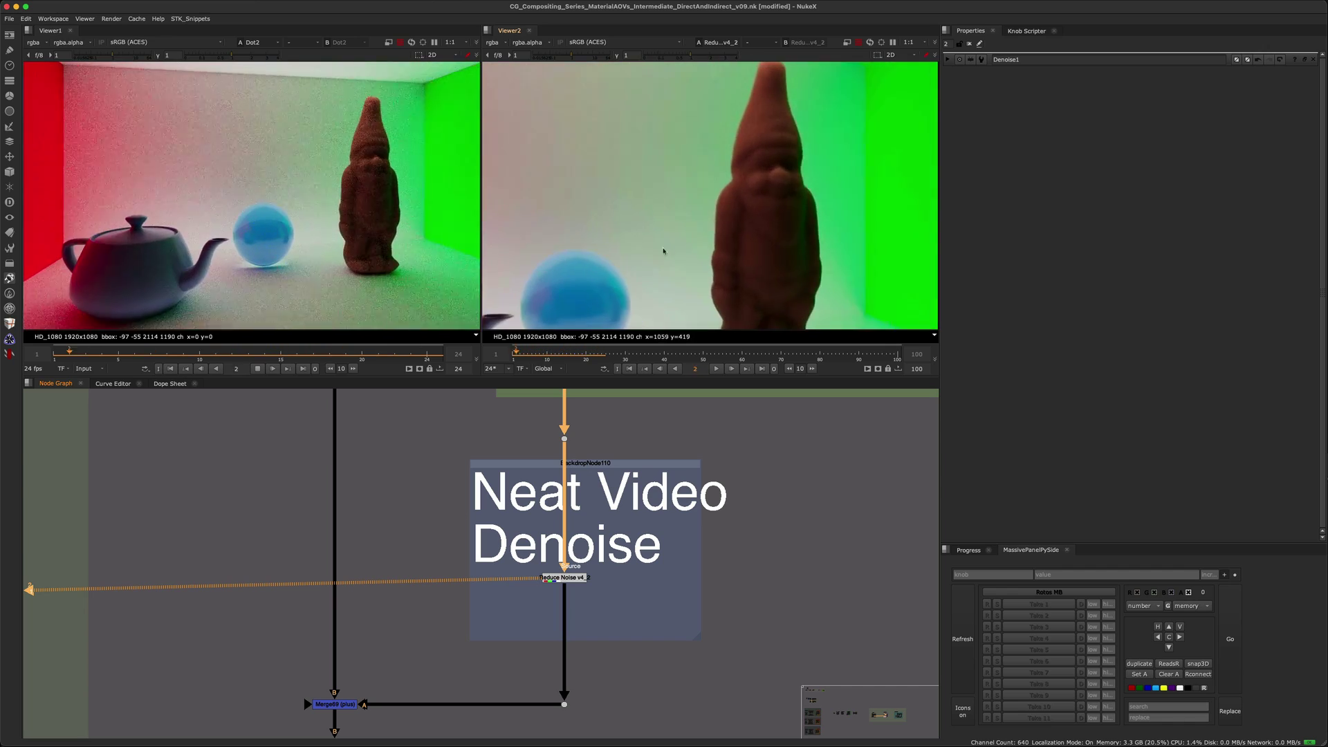
{"action": "scroll", "coordinate": [737, 180], "scroll_direction": "down", "scroll_amount": 3}
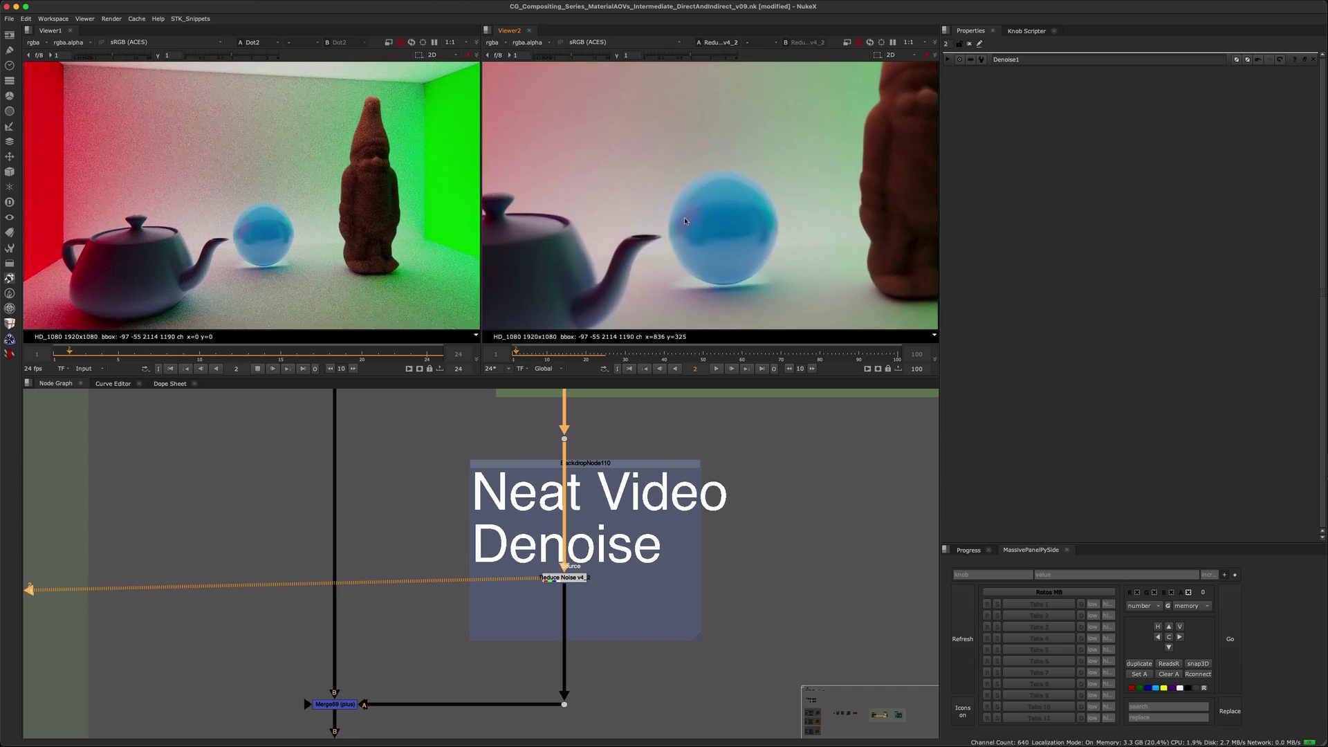
{"action": "scroll", "coordinate": [685, 222], "scroll_direction": "down", "scroll_amount": 3}
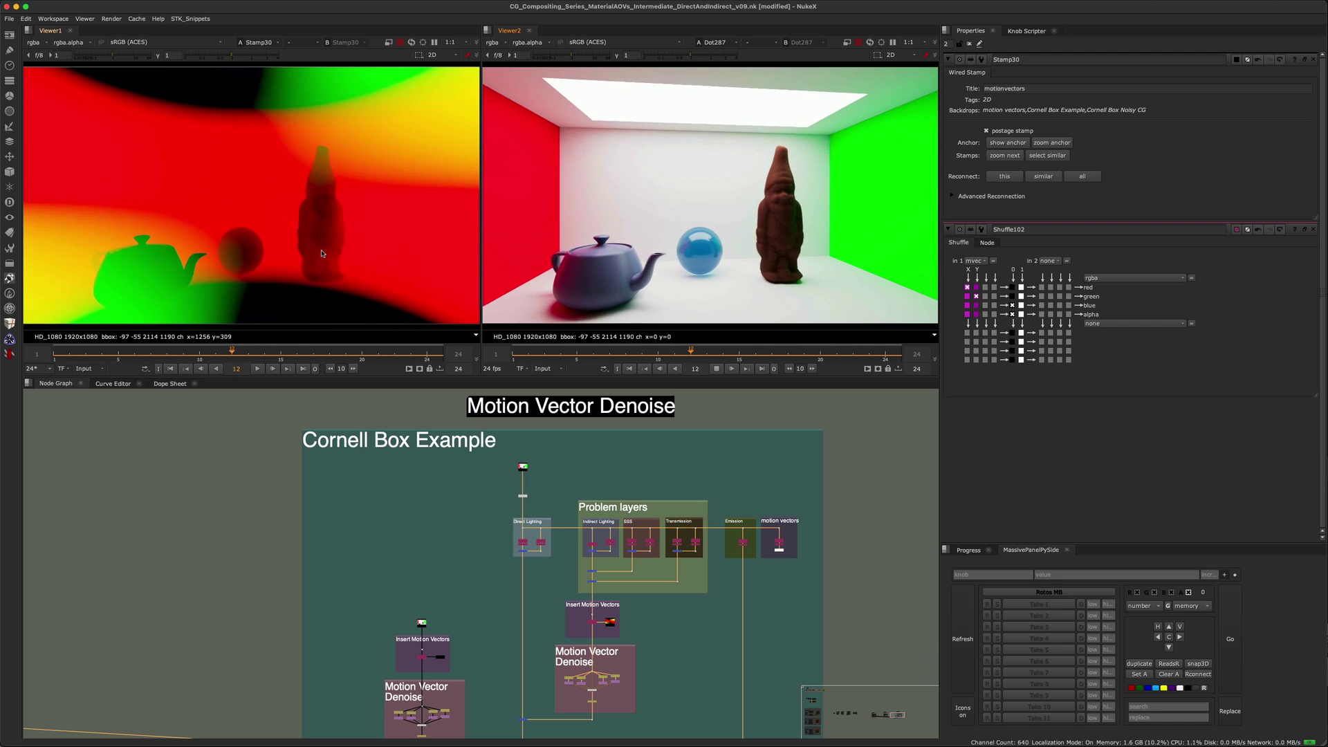
- Sample the motion vector pass's pixel values on the back wall and across an area over the sphere
{"action": "left_click", "coordinate": [297, 228], "text": "ctrl"}
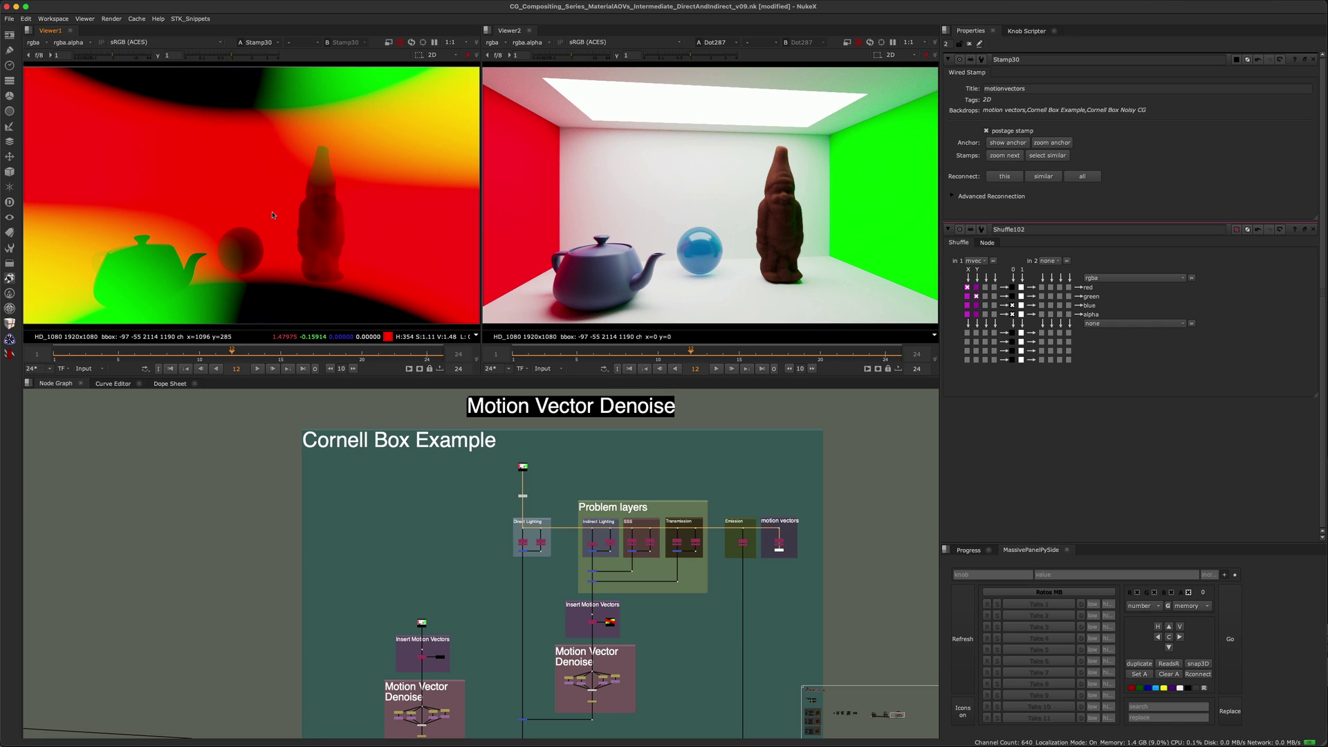
{"action": "left_click_drag", "start_coordinate": [248, 203], "coordinate": [258, 283], "text": "ctrl+shift"}
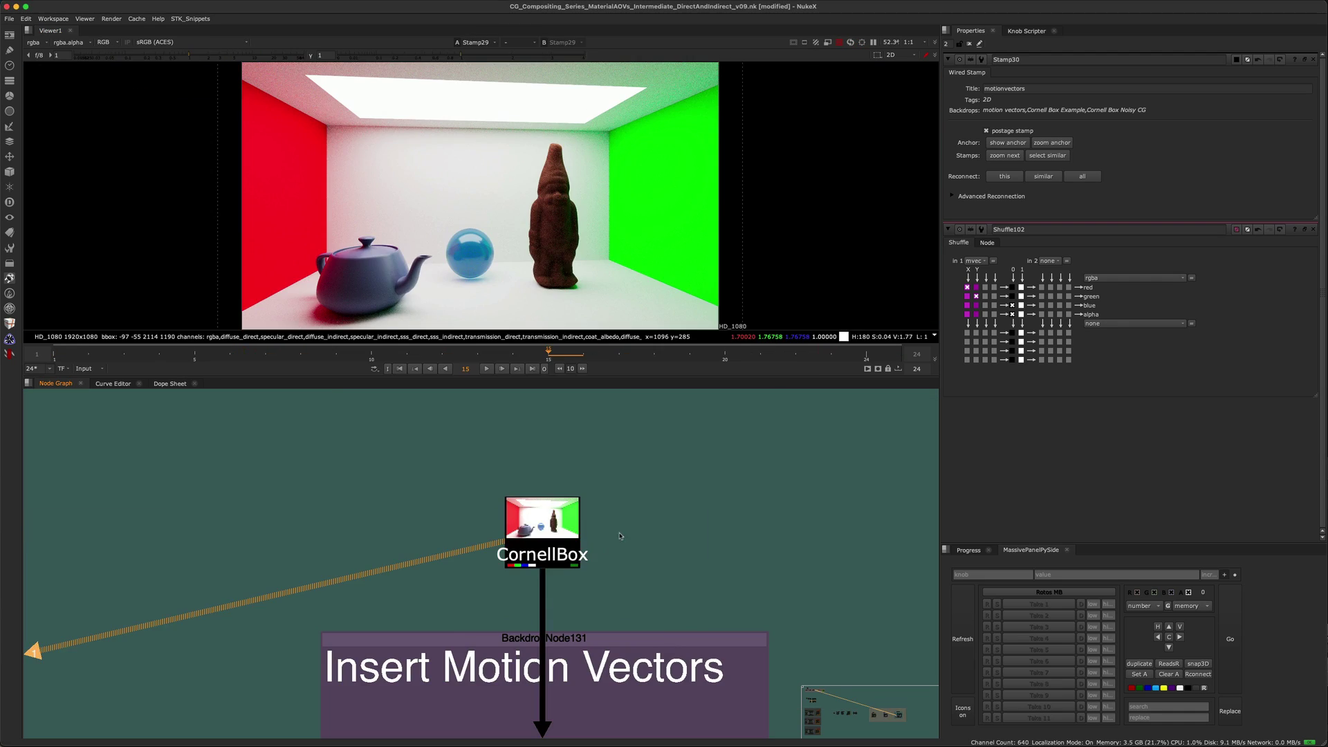
- Inspect the CornellBox stamp and the motionvectors stamp feeding Copy7 in the Insert Motion Vectors group
{"action": "left_click", "coordinate": [587, 531]}
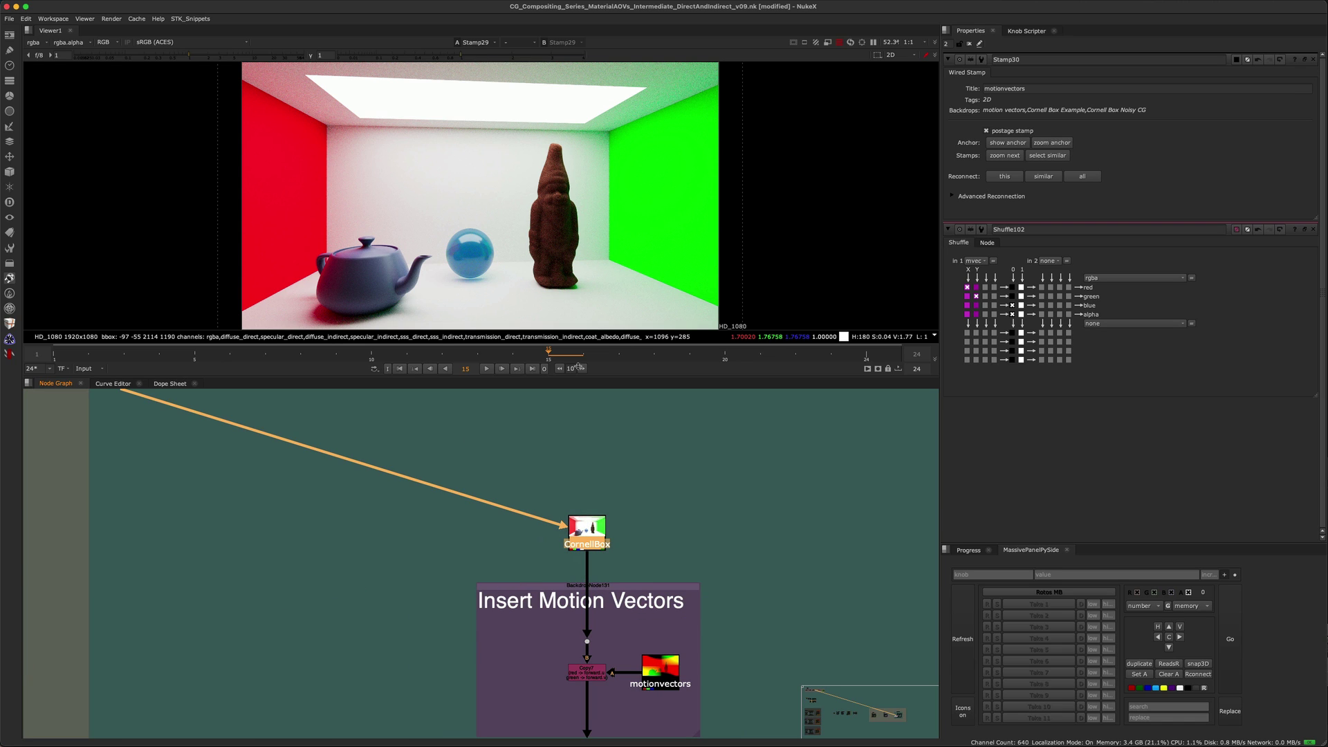
{"action": "middle_click_drag", "start_coordinate": [626, 637], "coordinate": [590, 495]}
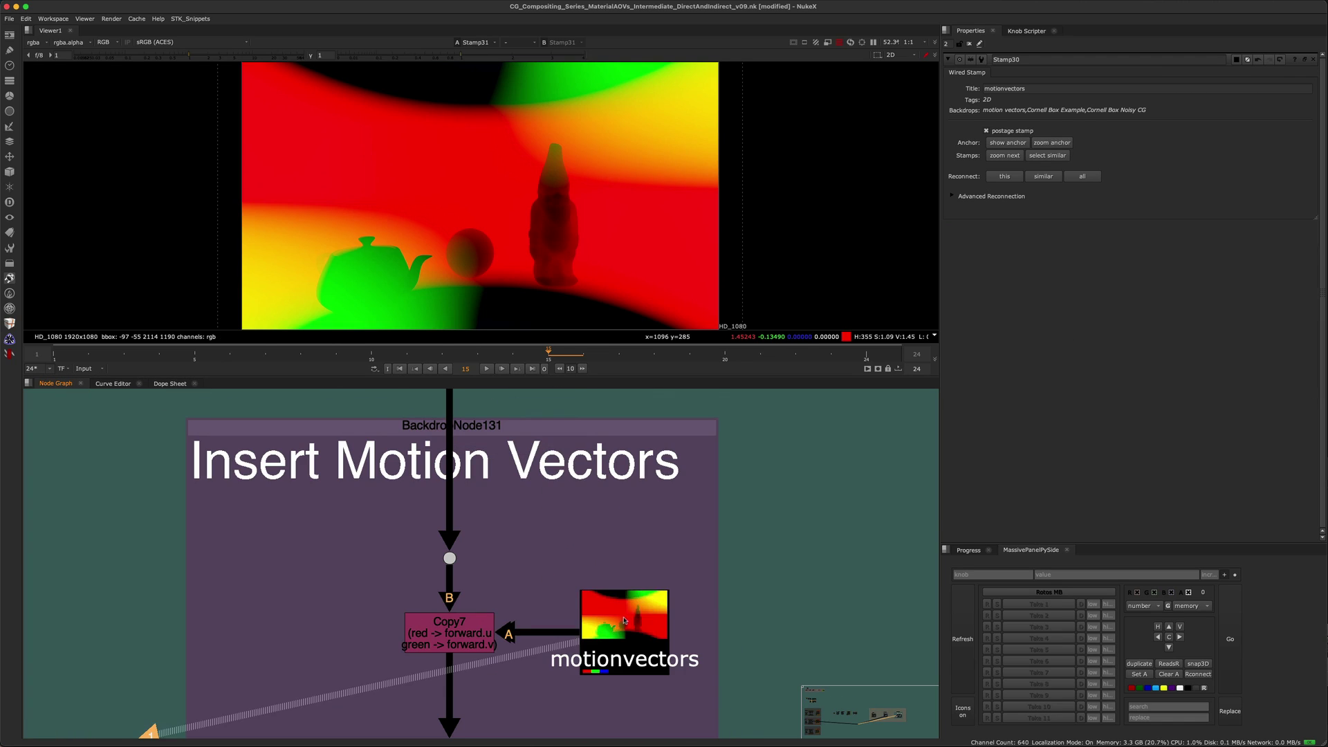
{"action": "left_click", "coordinate": [619, 616]}
{"action": "left_click_drag", "start_coordinate": [619, 616], "coordinate": [626, 616]}
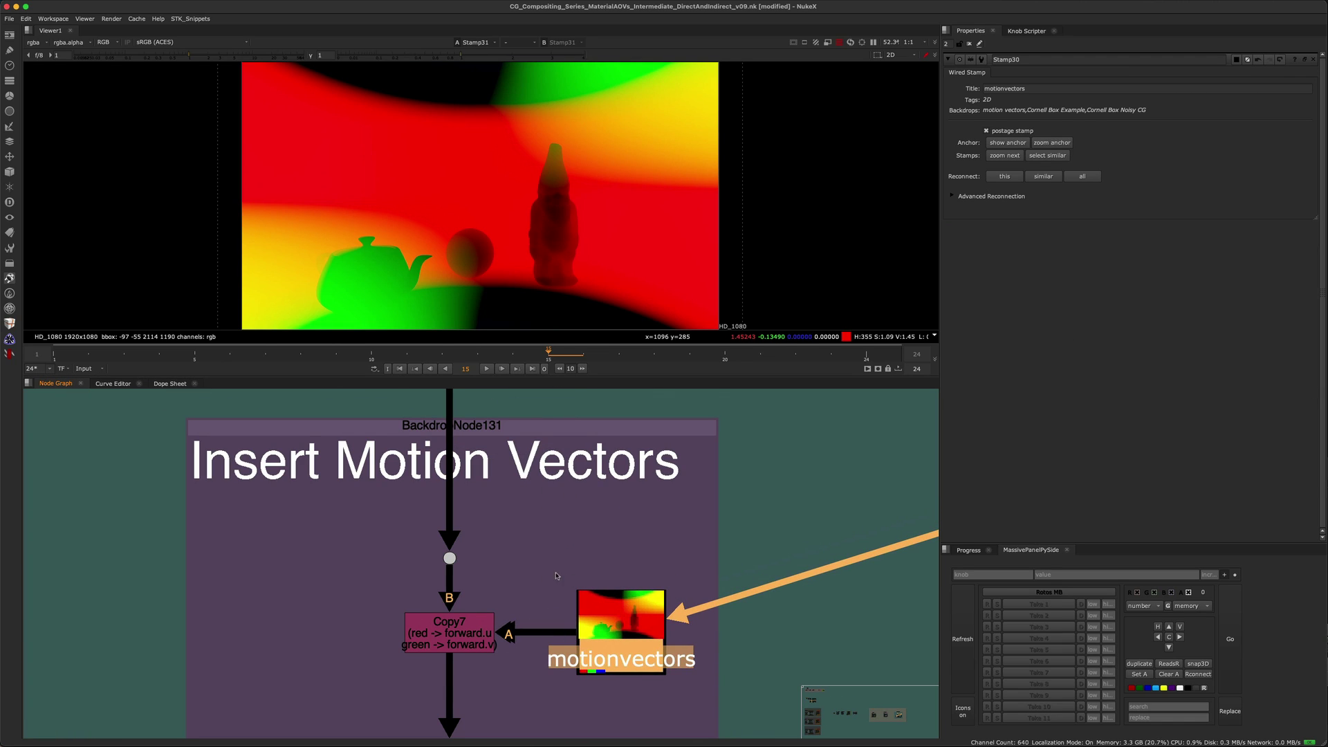
{"action": "left_click", "coordinate": [465, 628]}
{"action": "middle_click_drag", "start_coordinate": [478, 626], "coordinate": [487, 558]}
{"action": "left_click_drag", "start_coordinate": [620, 574], "coordinate": [612, 574]}
- Trace the motionvectors stamp to its source Shuffle beside the Emission group, and return to its connection into Copy7
{"action": "scroll", "coordinate": [613, 574], "scroll_direction": "down", "scroll_amount": 12}
{"action": "middle_click_drag", "start_coordinate": [819, 542], "coordinate": [477, 572]}
{"action": "scroll", "coordinate": [524, 537], "scroll_direction": "up", "scroll_amount": 5}
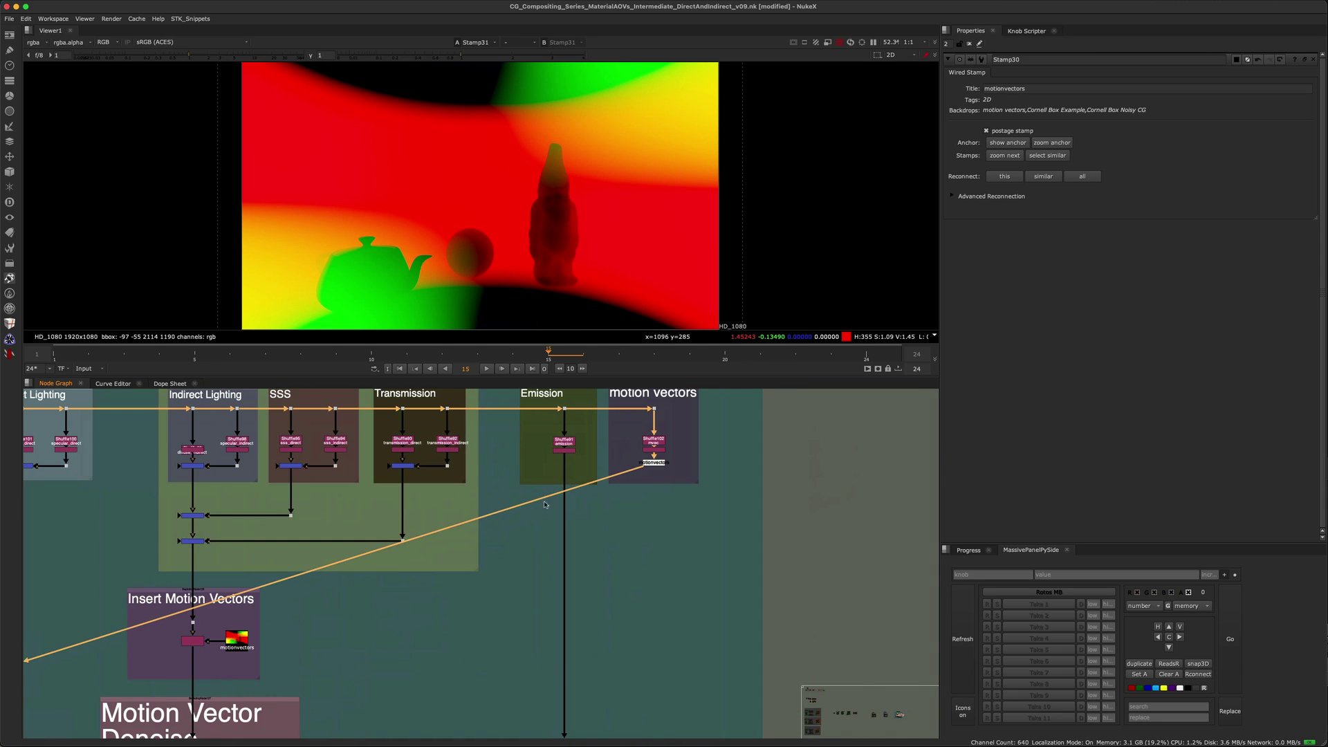
{"action": "middle_click_drag", "start_coordinate": [538, 501], "coordinate": [624, 570]}
{"action": "middle_click_drag", "start_coordinate": [161, 669], "coordinate": [628, 507]}
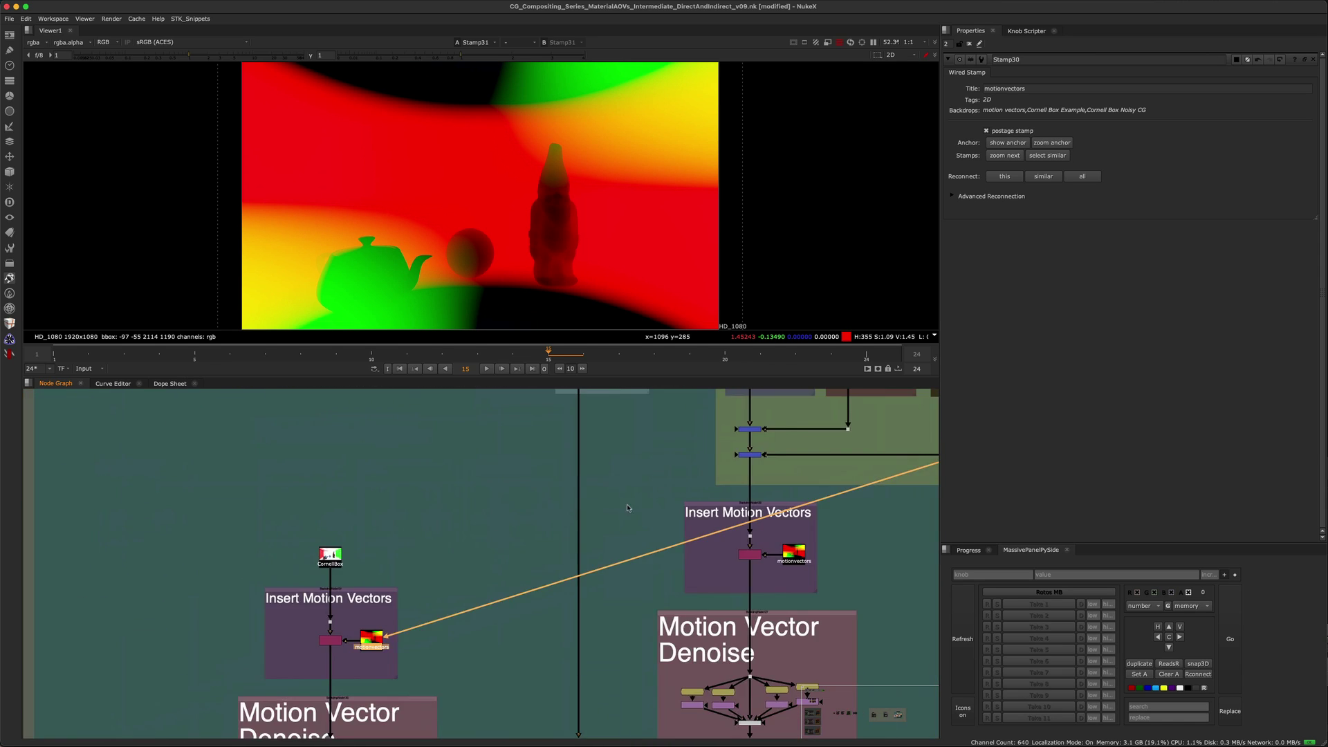
{"action": "middle_click_drag", "start_coordinate": [350, 572], "coordinate": [449, 516]}
{"action": "scroll", "coordinate": [438, 581], "scroll_direction": "up", "scroll_amount": 9}
{"action": "left_click", "coordinate": [405, 623]}
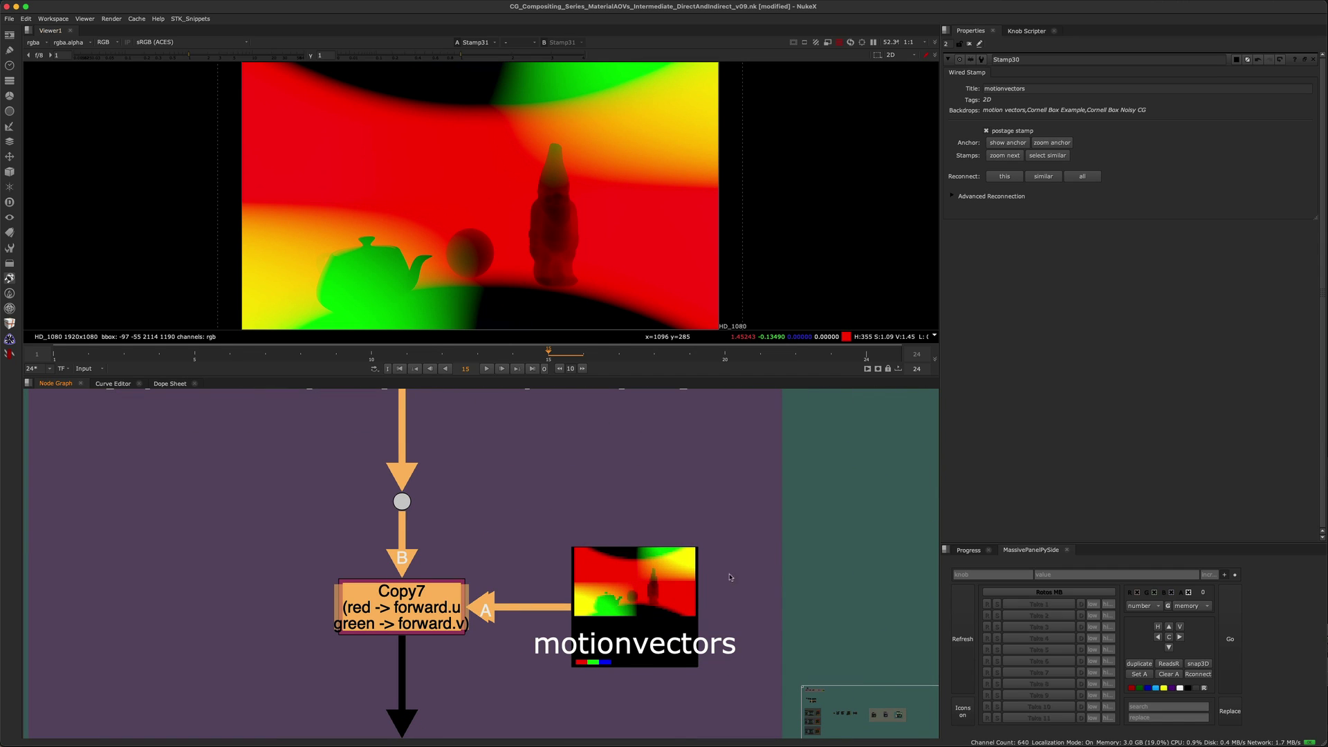
{"action": "left_click", "coordinate": [673, 594]}
{"action": "left_click", "coordinate": [396, 607]}
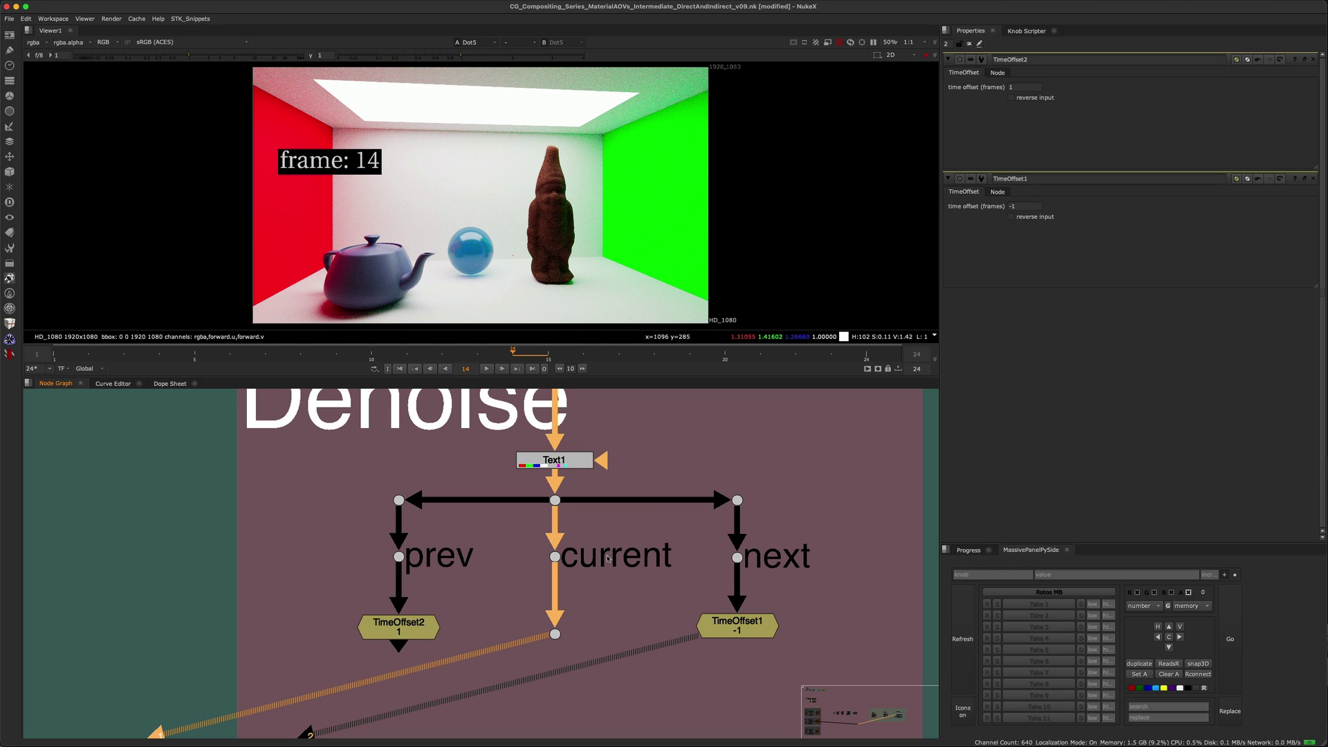
- Compare the current, next and prev branches by viewing Dot5, TimeOffset1 and TimeOffset2 in turn
{"action": "scroll", "coordinate": [488, 551], "scroll_direction": "down", "scroll_amount": 2}
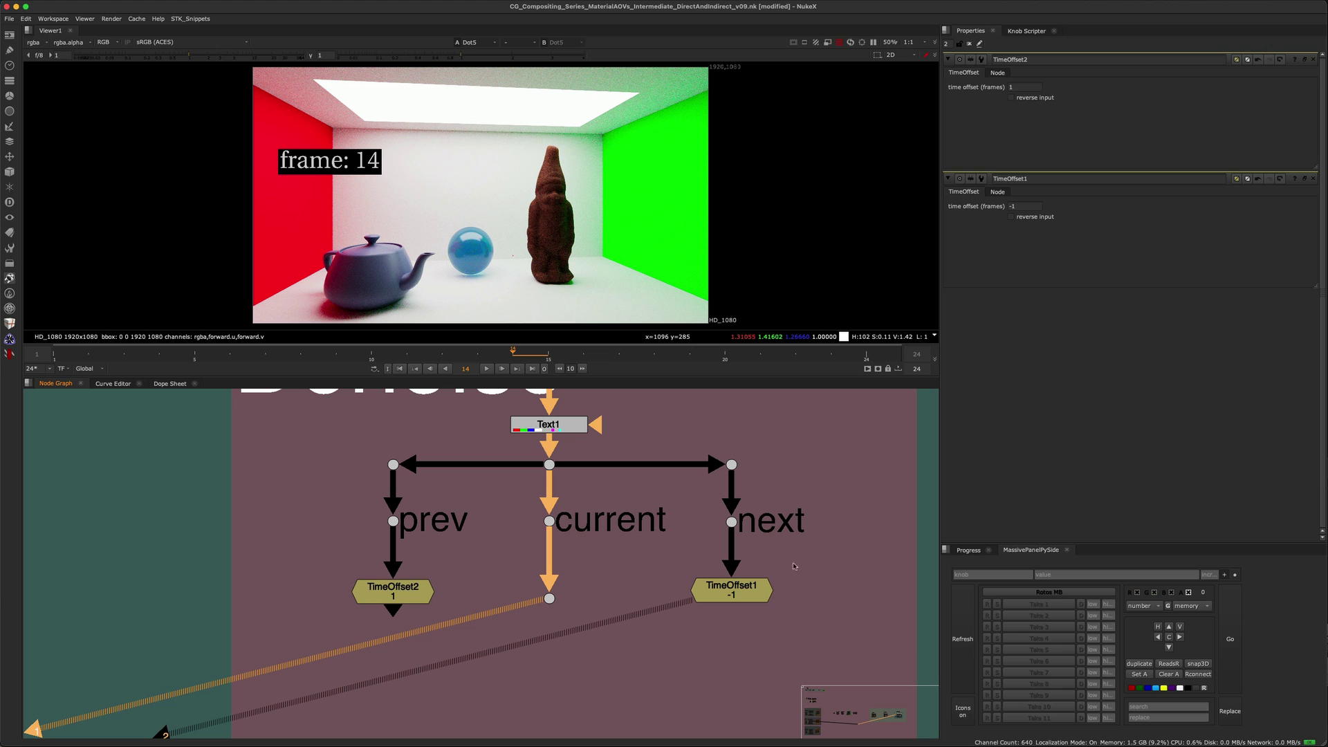
{"action": "left_click_drag", "start_coordinate": [612, 562], "coordinate": [536, 610]}
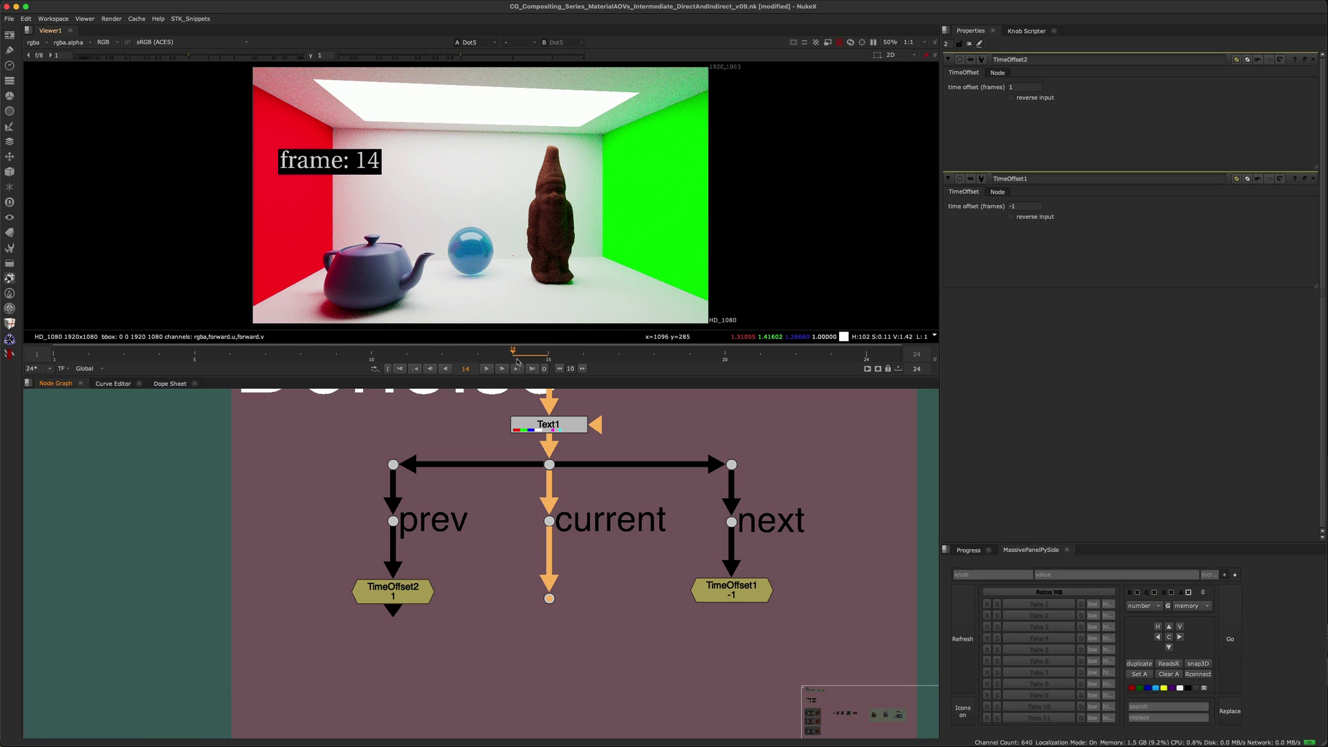
{"action": "left_click", "coordinate": [547, 611]}
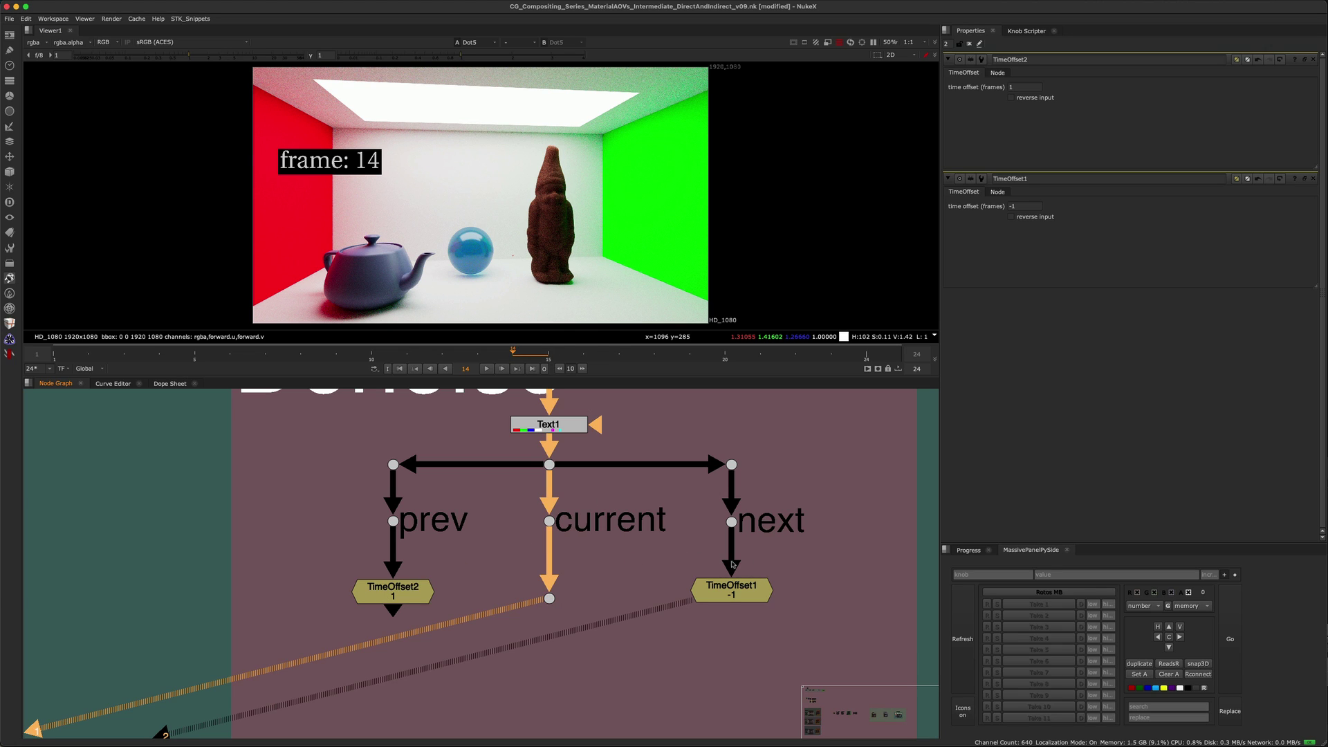
{"action": "left_click_drag", "start_coordinate": [639, 541], "coordinate": [820, 645]}
{"action": "key", "text": "1"}
{"action": "left_click", "coordinate": [778, 583]}
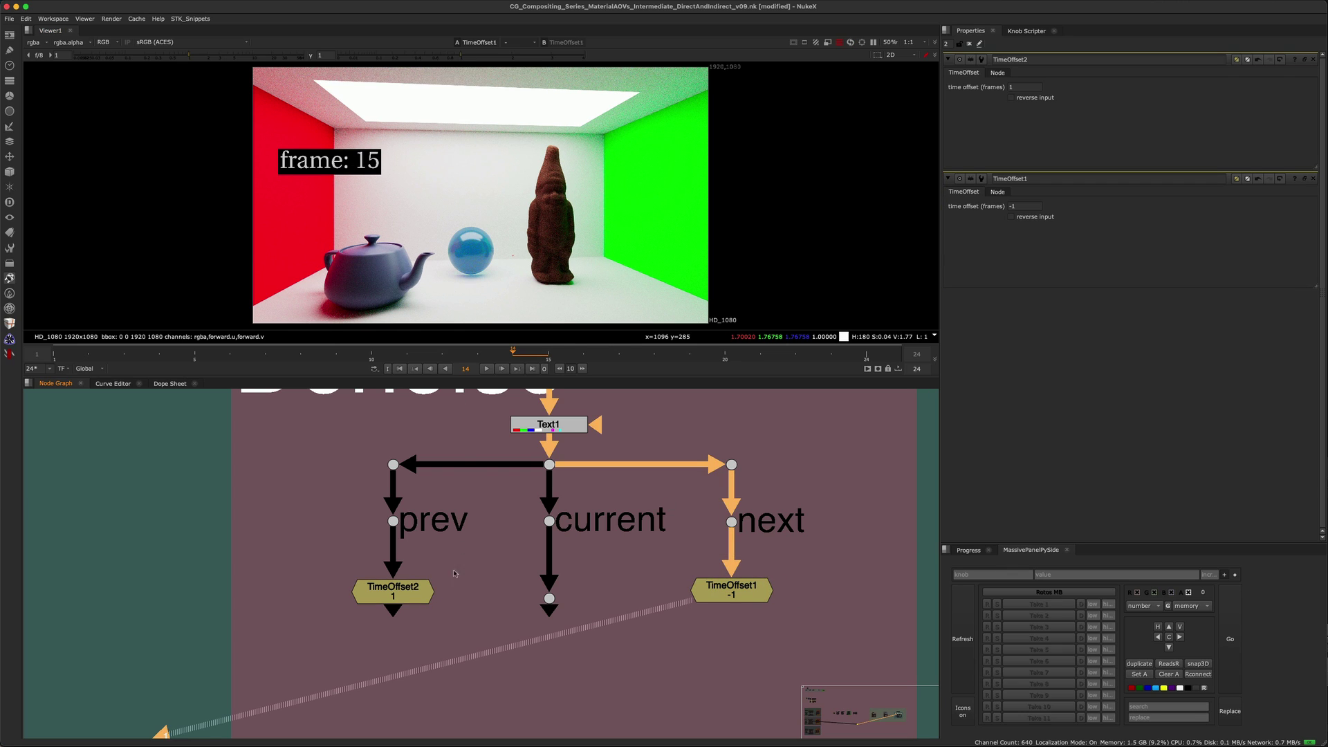
{"action": "left_click_drag", "start_coordinate": [489, 552], "coordinate": [377, 602]}
{"action": "key", "text": "1"}
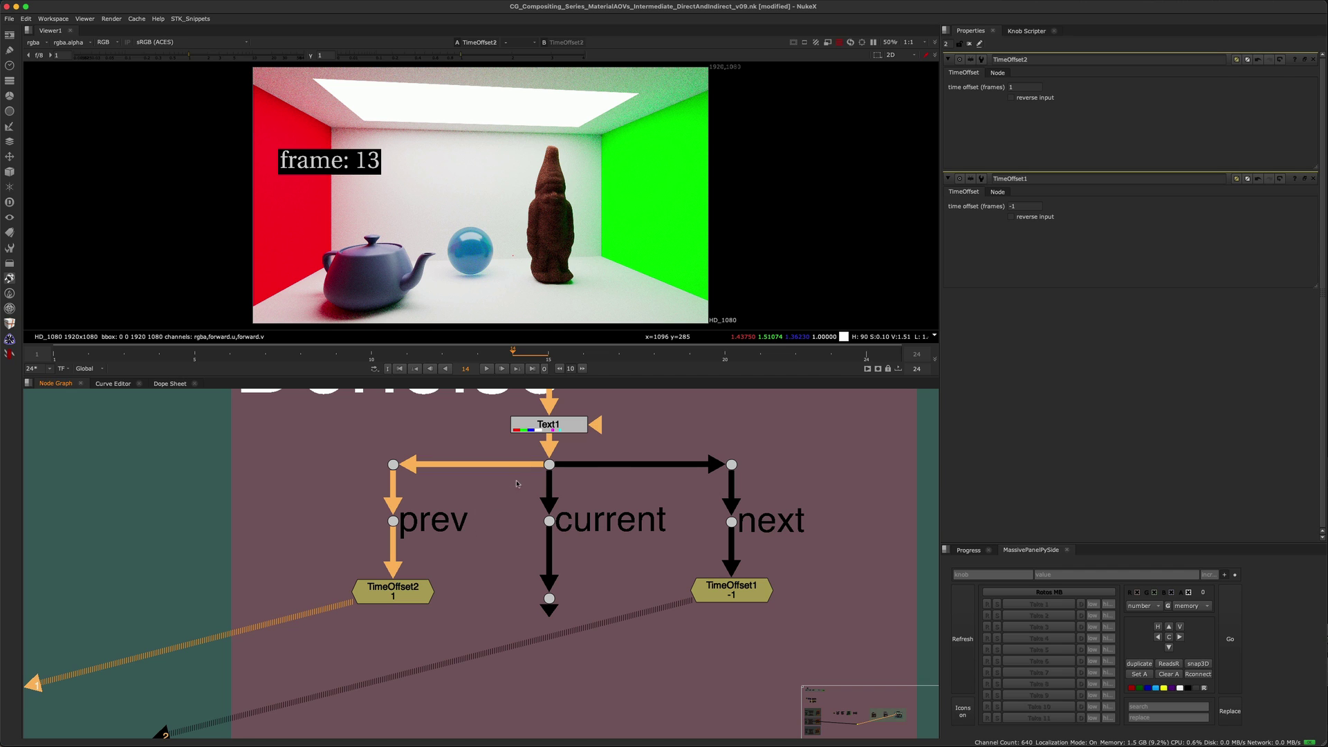
{"action": "left_click", "coordinate": [573, 563]}
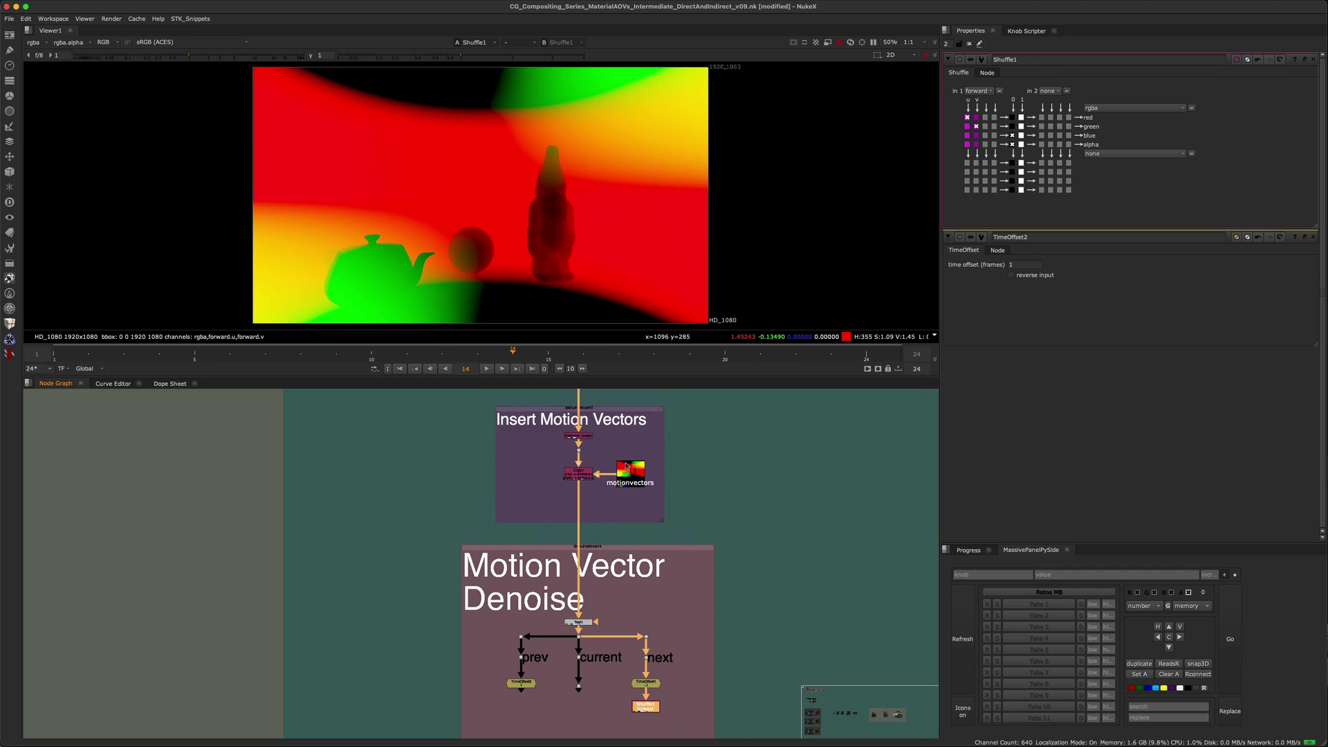
- Follow the motion vectors from Copy1 in the Insert Motion Vectors group down to TimeOffset1 in the Motion Vector Denoise group
{"action": "scroll", "coordinate": [625, 465], "scroll_direction": "up", "scroll_amount": 6}
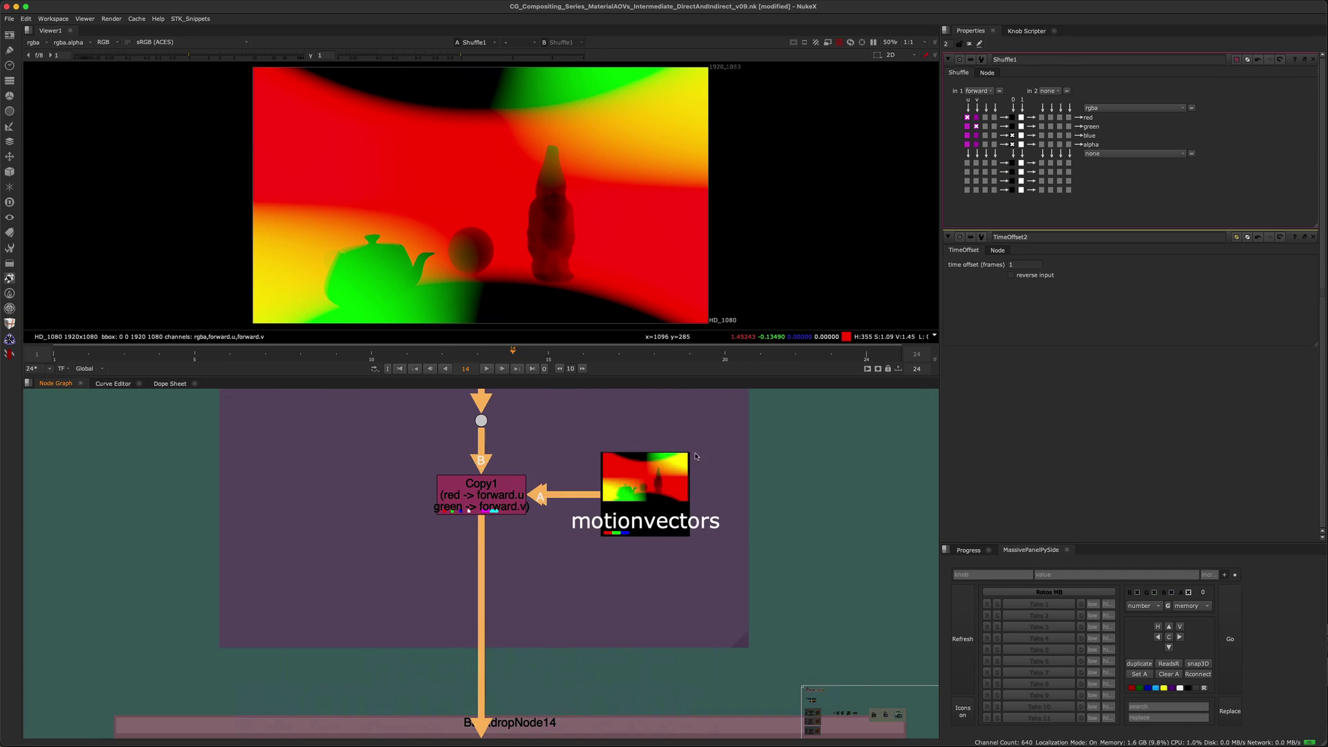
{"action": "left_click_drag", "start_coordinate": [791, 418], "coordinate": [555, 573]}
{"action": "left_click_drag", "start_coordinate": [370, 464], "coordinate": [559, 551]}
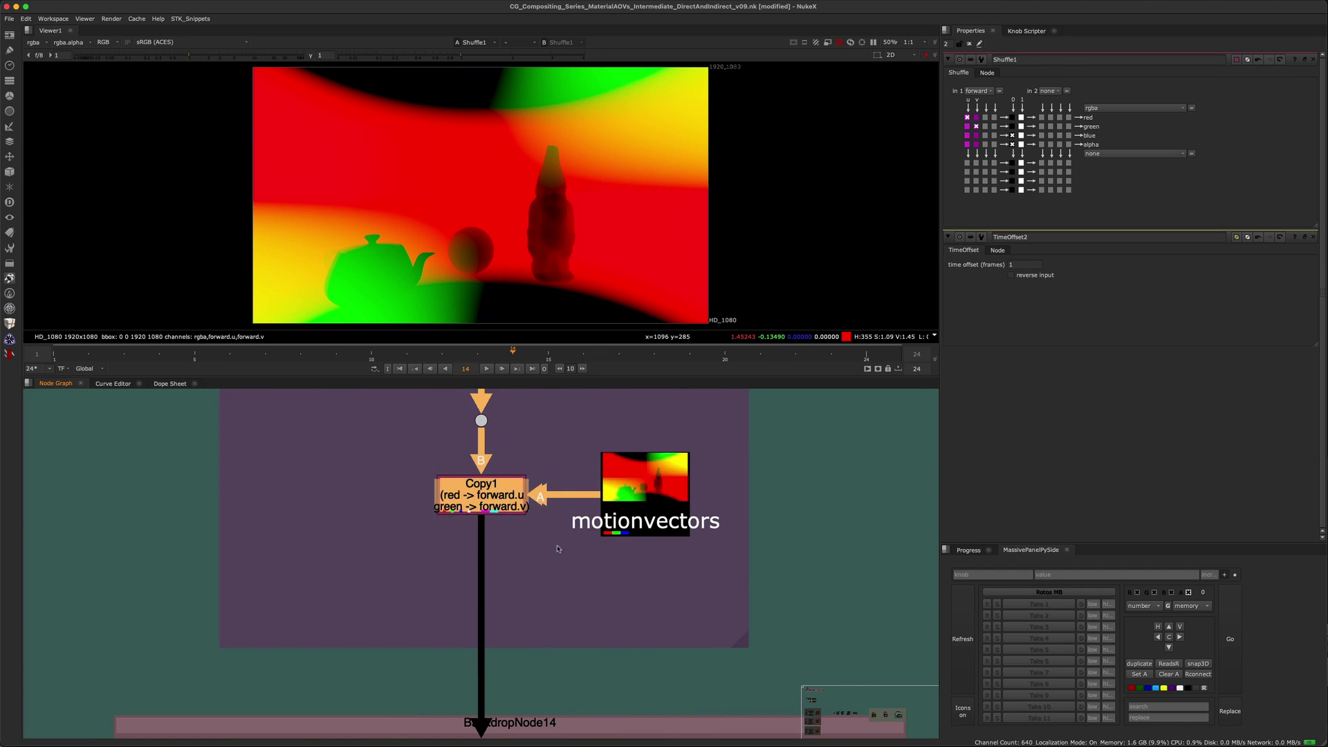
{"action": "scroll", "coordinate": [559, 551], "scroll_direction": "down", "scroll_amount": 6}
{"action": "middle_click_drag", "start_coordinate": [559, 551], "coordinate": [561, 428]}
{"action": "scroll", "coordinate": [565, 620], "scroll_direction": "up", "scroll_amount": 5}
{"action": "left_click", "coordinate": [654, 617]}
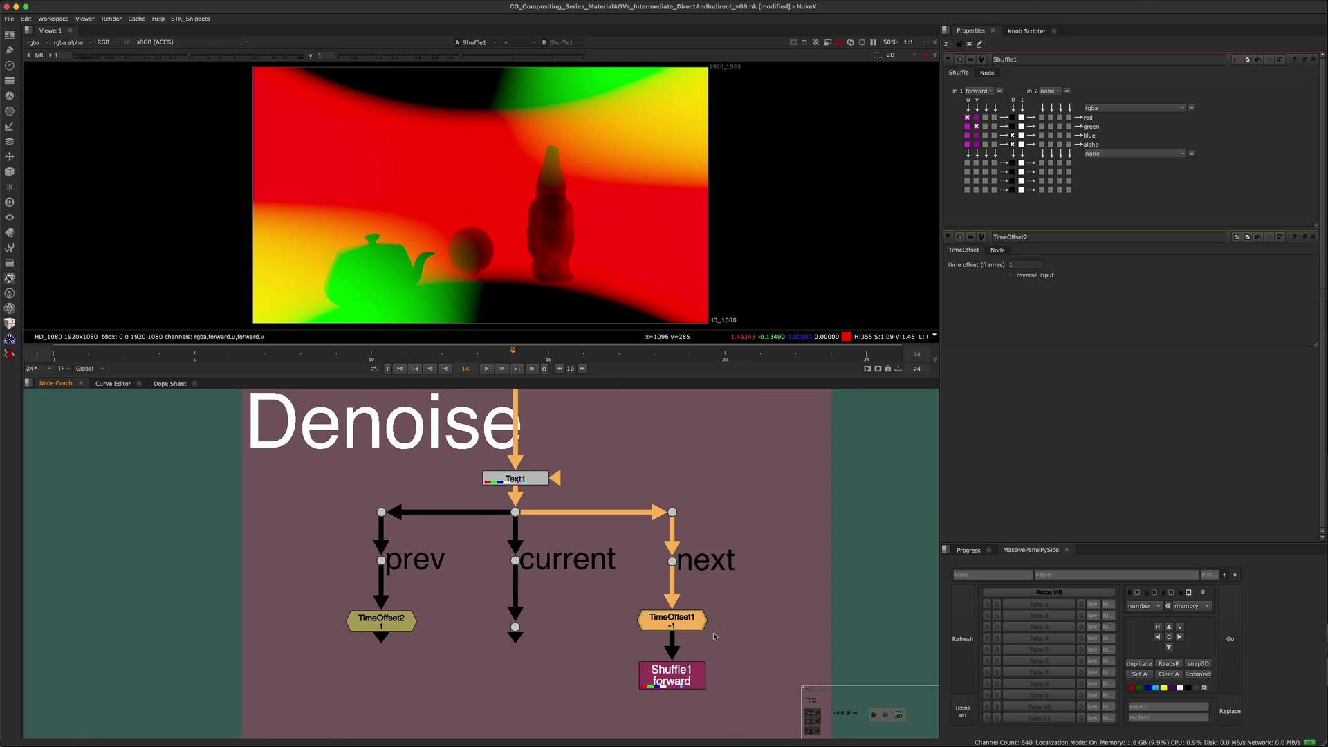
- Reconnect Shuffle1 to the current branch, TimeOffset2 and TimeOffset1 in turn to view each branch's forward motion vectors
{"action": "middle_click_drag", "start_coordinate": [629, 658], "coordinate": [653, 585]}
{"action": "left_click_drag", "start_coordinate": [695, 603], "coordinate": [538, 555]}
{"action": "left_click_drag", "start_coordinate": [578, 639], "coordinate": [542, 630]}
{"action": "left_click_drag", "start_coordinate": [538, 584], "coordinate": [407, 550]}
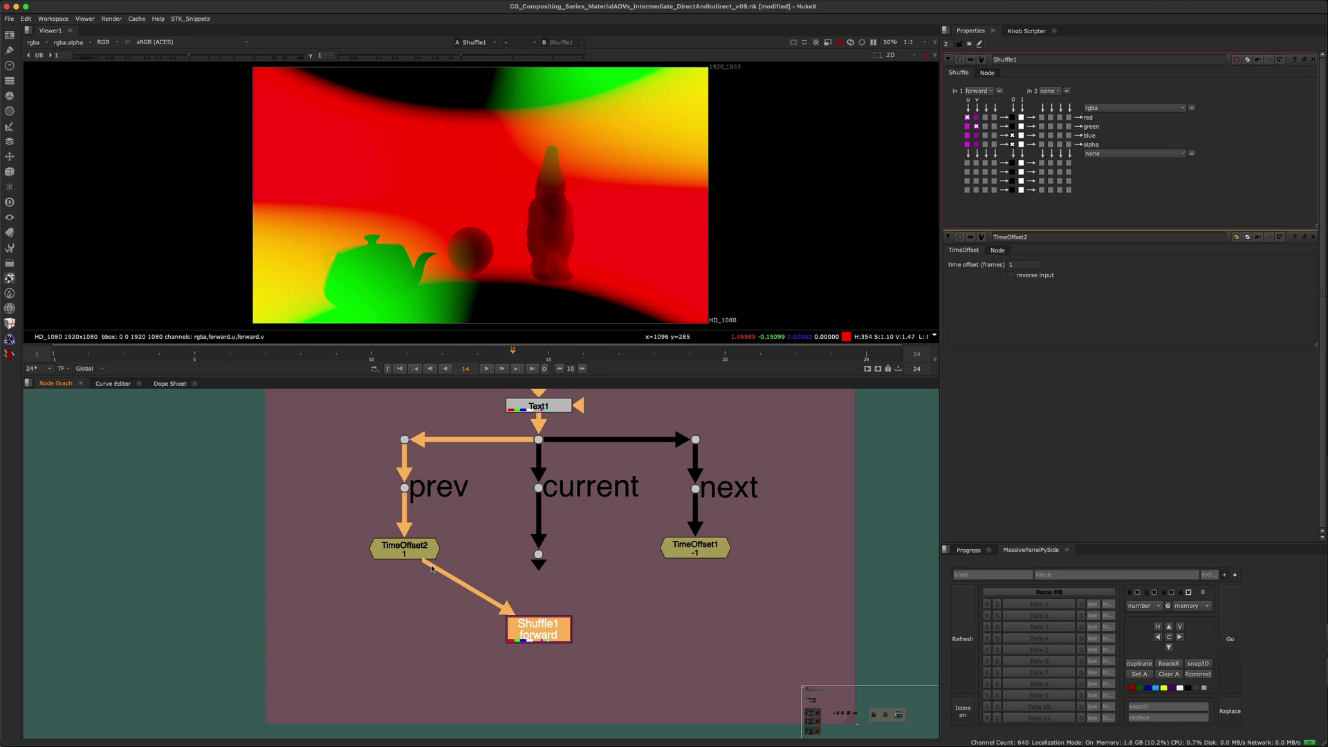
{"action": "left_click_drag", "start_coordinate": [522, 608], "coordinate": [681, 553]}
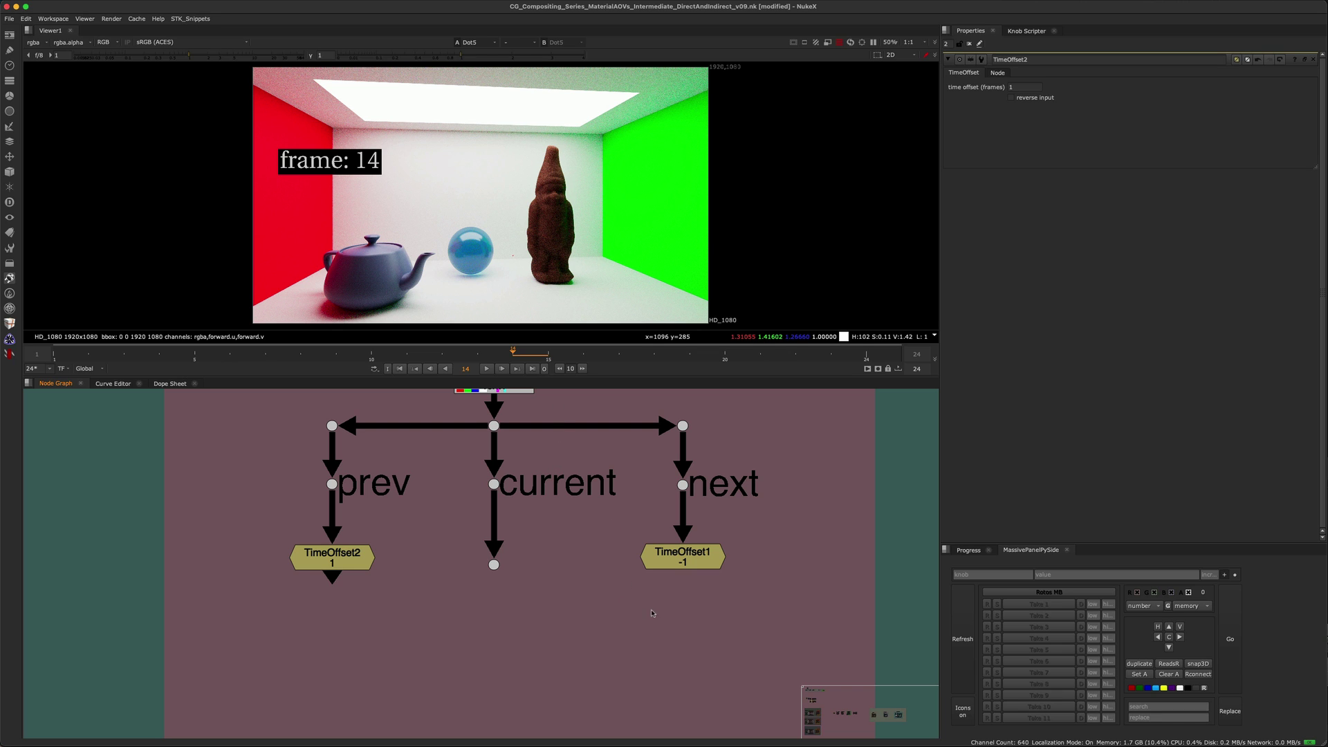
- Add an IDistort node below TimeOffset1 in the next branch, with forward as its UV channels
{"action": "key", "text": "Tab"}
{"action": "type", "text": "id"}
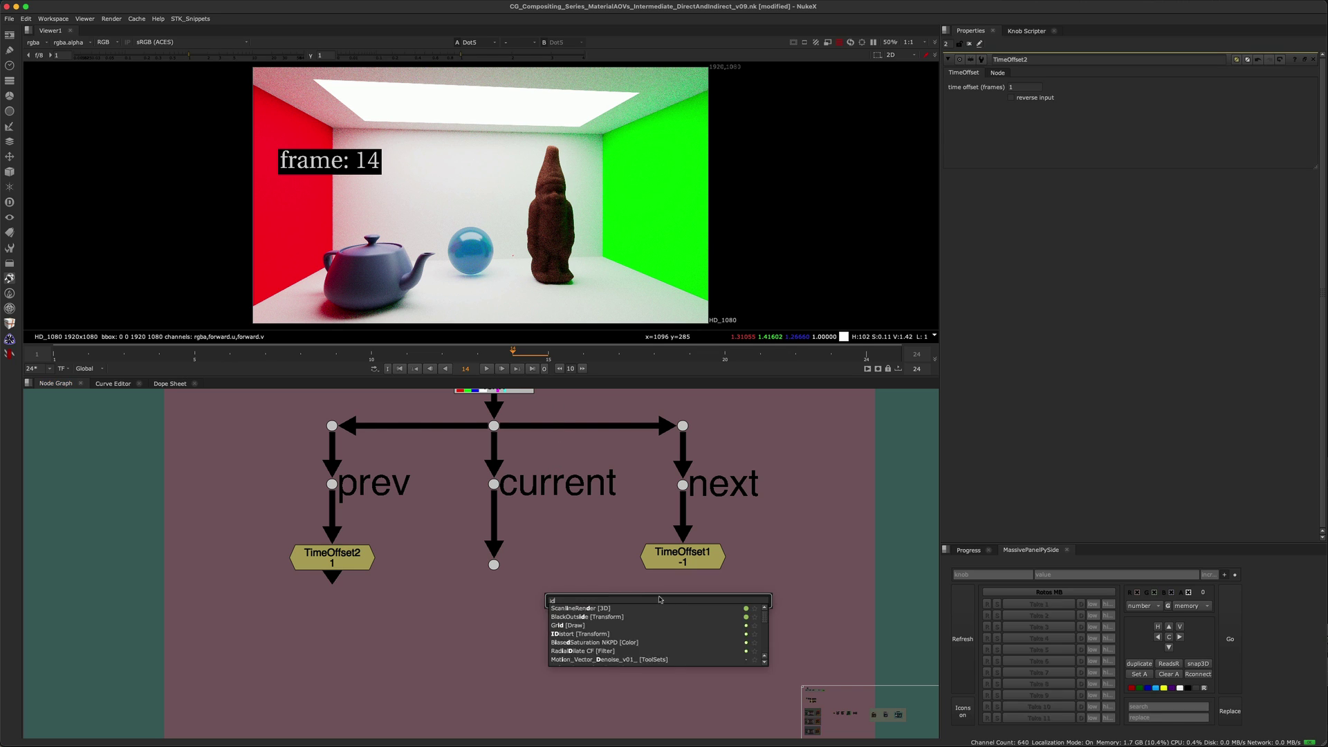
{"action": "left_click", "coordinate": [579, 634]}
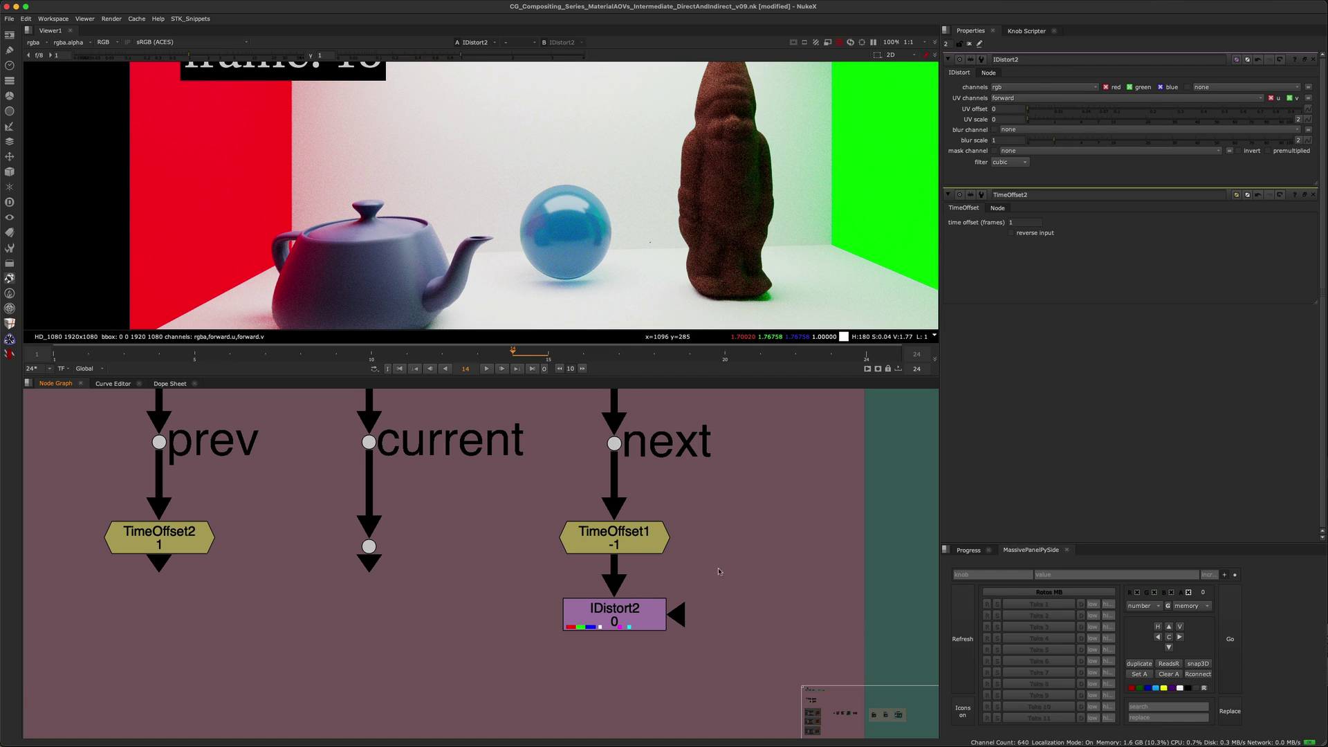
- Set the UV scale of IDistort2 to 2
{"action": "left_click", "coordinate": [619, 626]}
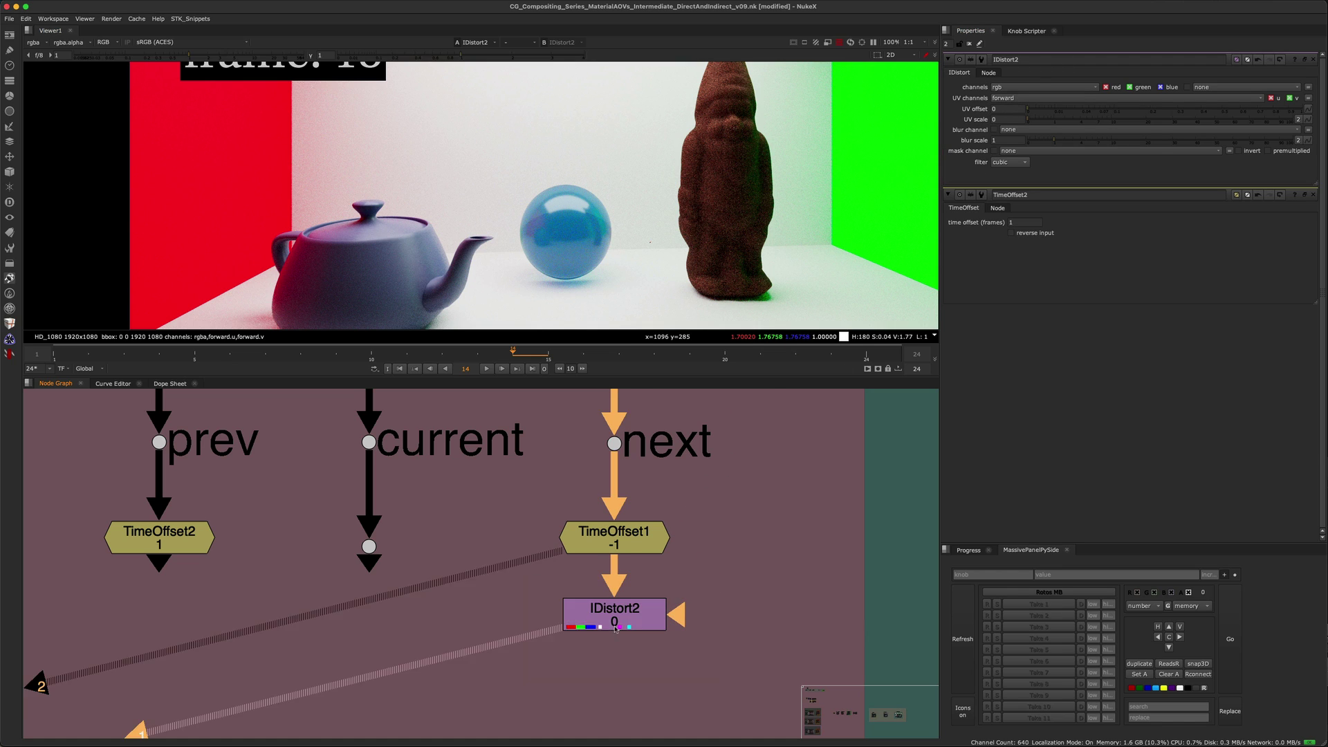
{"action": "left_click", "coordinate": [1002, 121]}
{"action": "key", "text": "Up"}
{"action": "key", "text": "Up"}
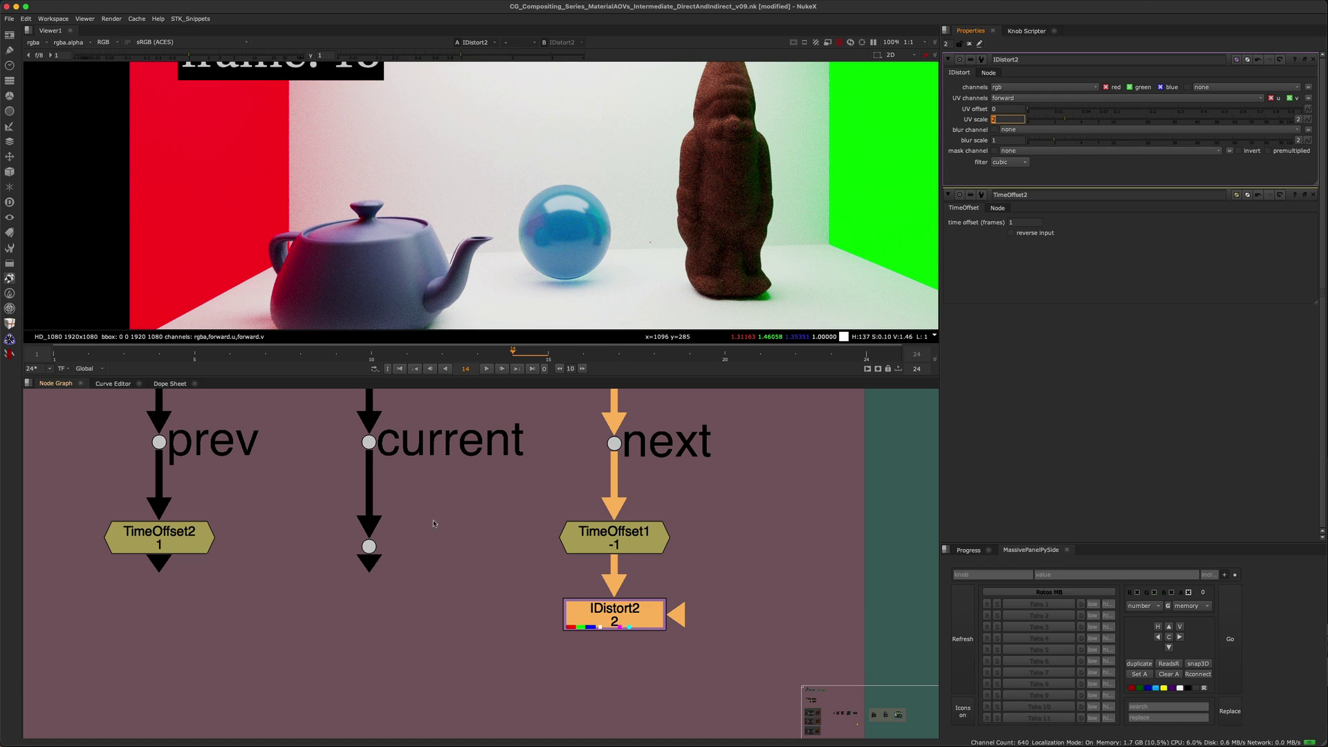
- Assign the current branch's end dot to viewer input 1 and IDistort2 to viewer input 2
{"action": "left_click", "coordinate": [370, 546]}
{"action": "key", "text": "1"}
{"action": "left_click_drag", "start_coordinate": [517, 632], "coordinate": [706, 577]}
{"action": "key", "text": "2"}
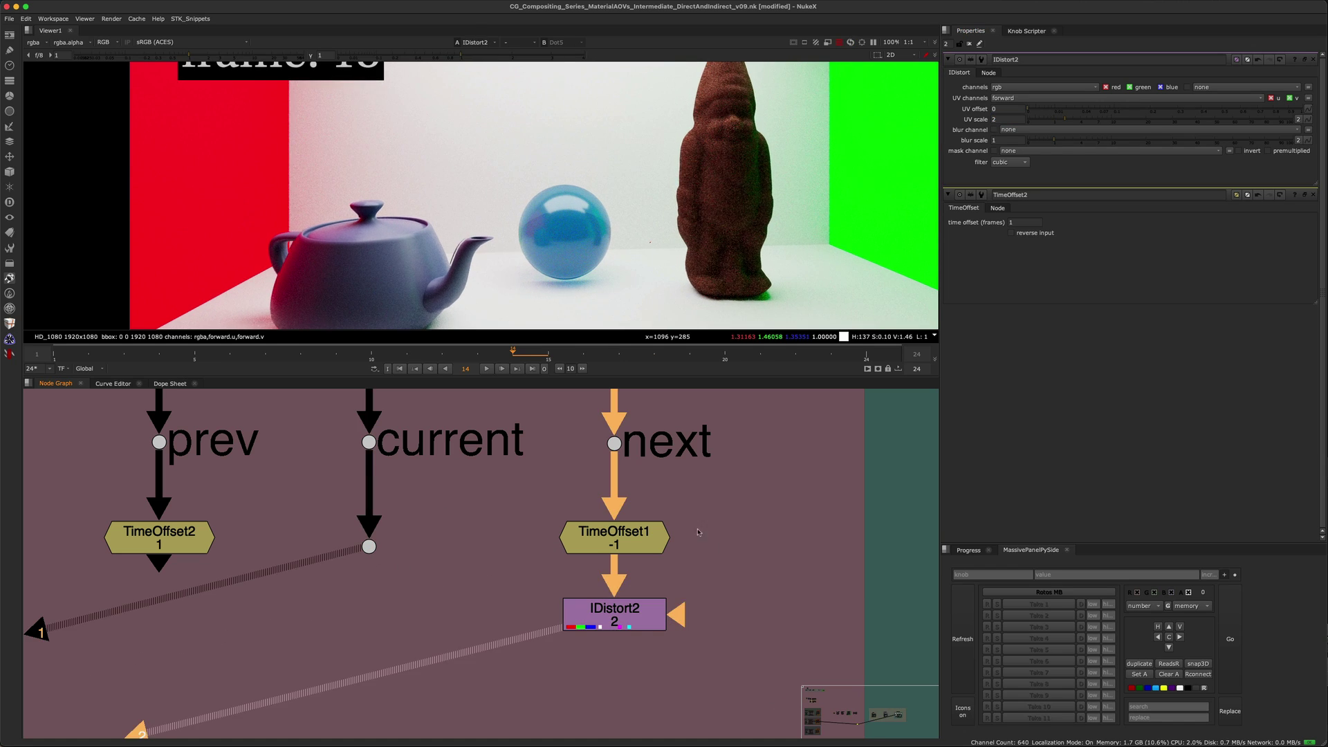
- Flip between the current frame and the IDistort2 result to compare object alignment across the whole scene
{"action": "key", "text": "1"}
{"action": "key", "text": "2"}
{"action": "key", "text": "1"}
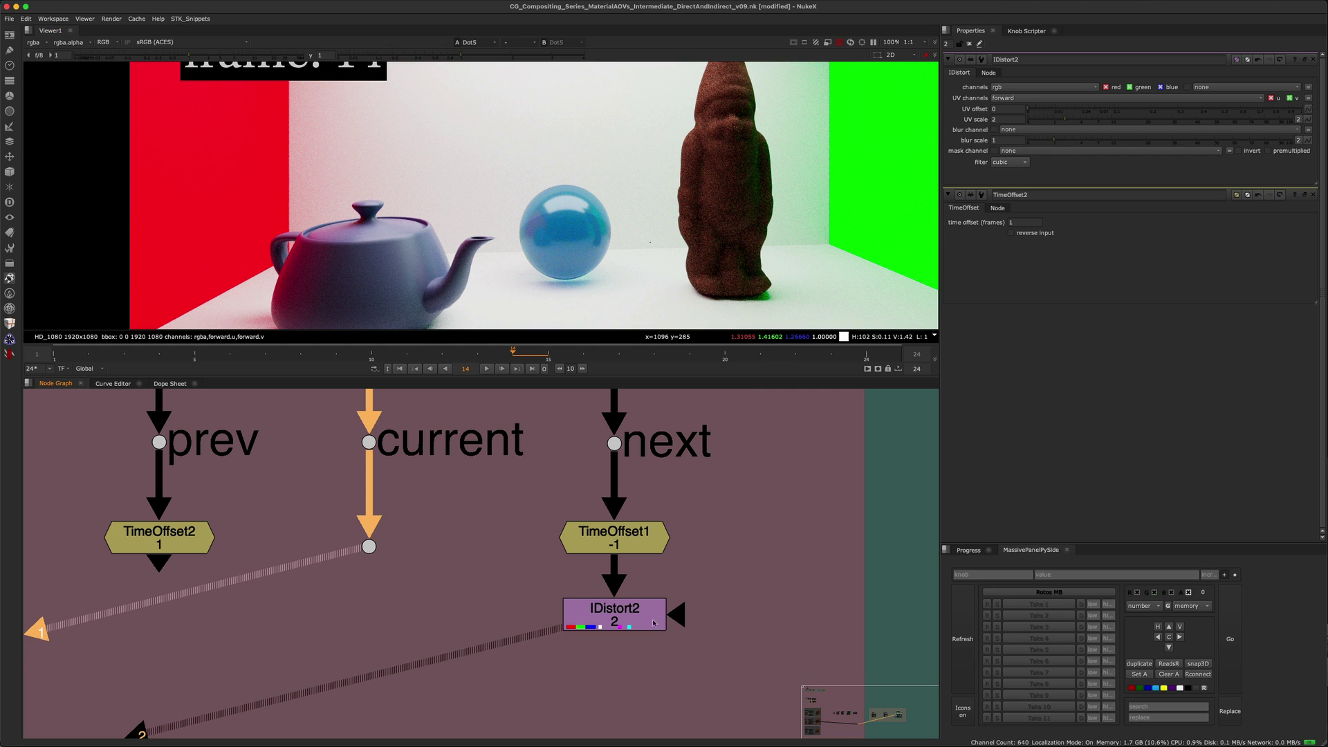
{"action": "key", "text": "2"}
{"action": "key", "text": "1"}
{"action": "key", "text": "2"}
{"action": "key", "text": "1"}
{"action": "key", "text": "2"}
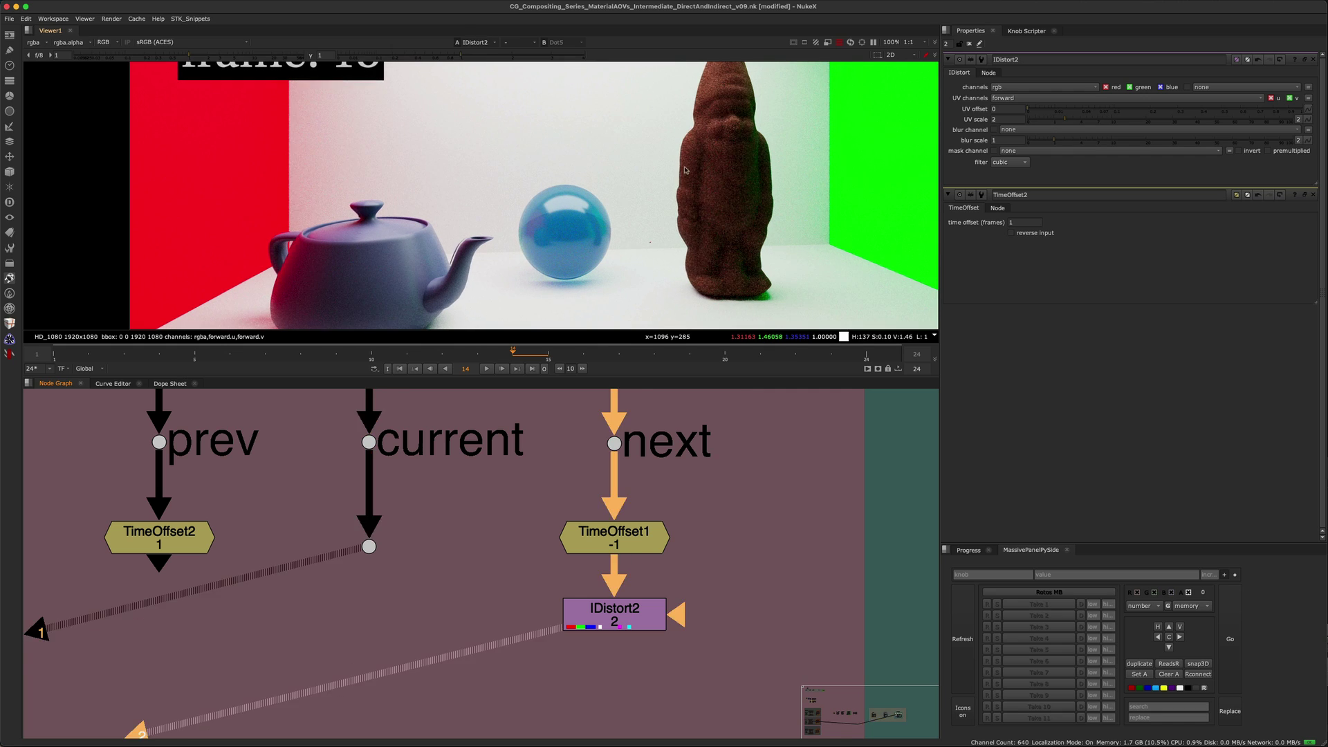
{"action": "key", "text": "1"}
{"action": "scroll", "coordinate": [664, 180], "scroll_direction": "down", "scroll_amount": 5}
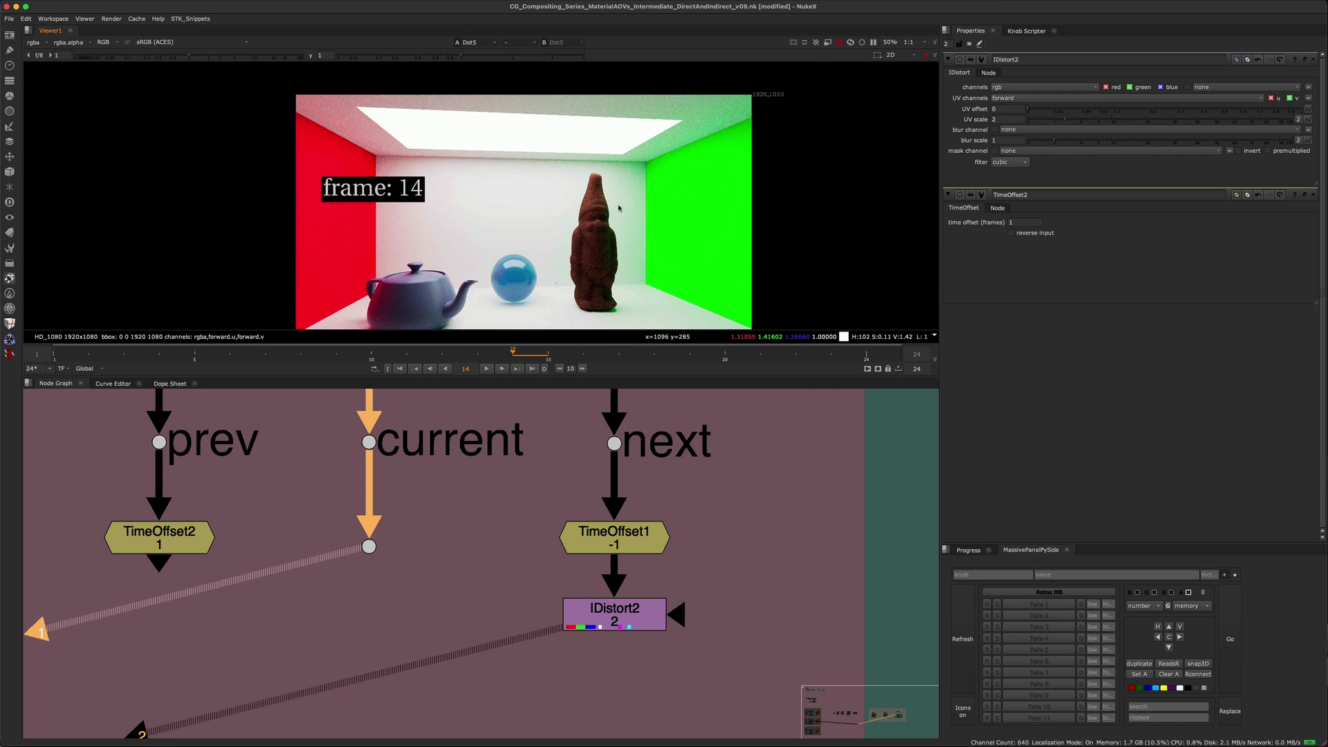
{"action": "scroll", "coordinate": [619, 208], "scroll_direction": "up", "scroll_amount": 6}
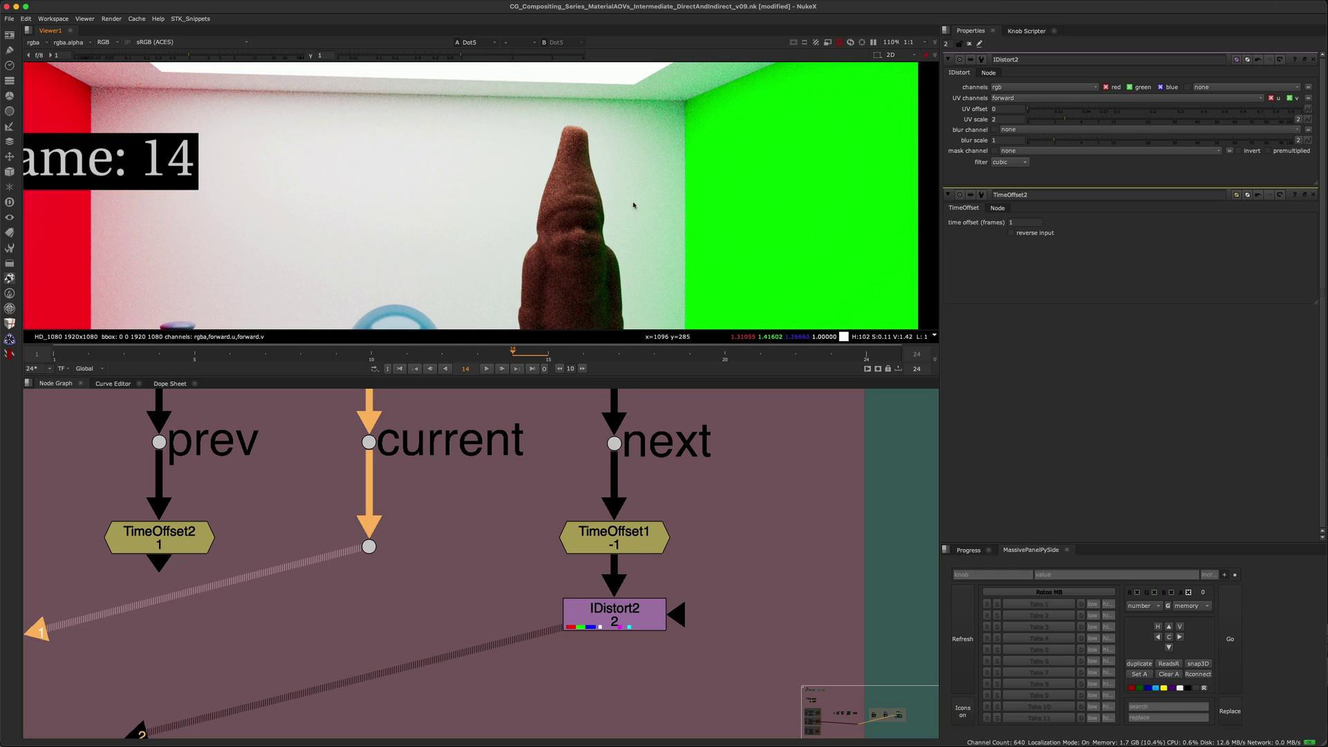
{"action": "scroll", "coordinate": [769, 197], "scroll_direction": "down", "scroll_amount": 5}
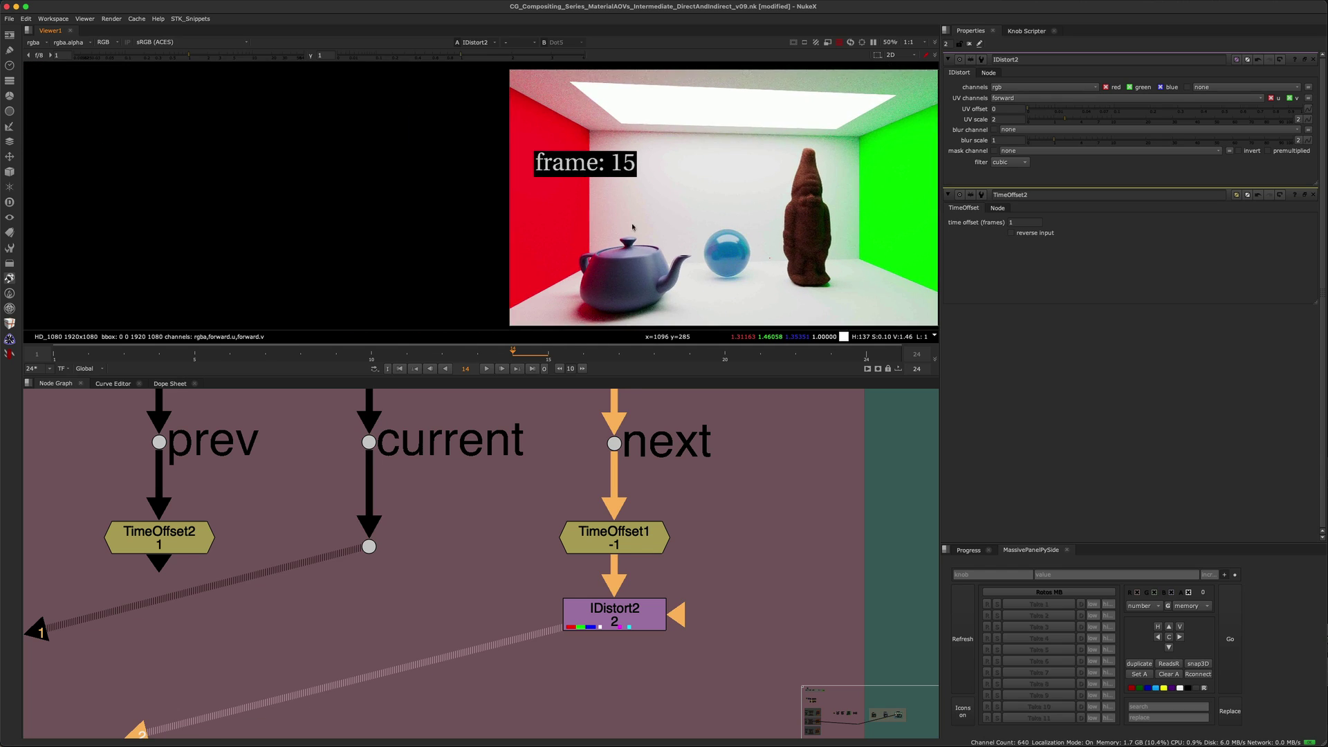
- Compare the current frame with the IDistort2 result close up on the teapot
{"action": "scroll", "coordinate": [657, 139], "scroll_direction": "up", "scroll_amount": 7}
{"action": "key", "text": "1"}
{"action": "key", "text": "2"}
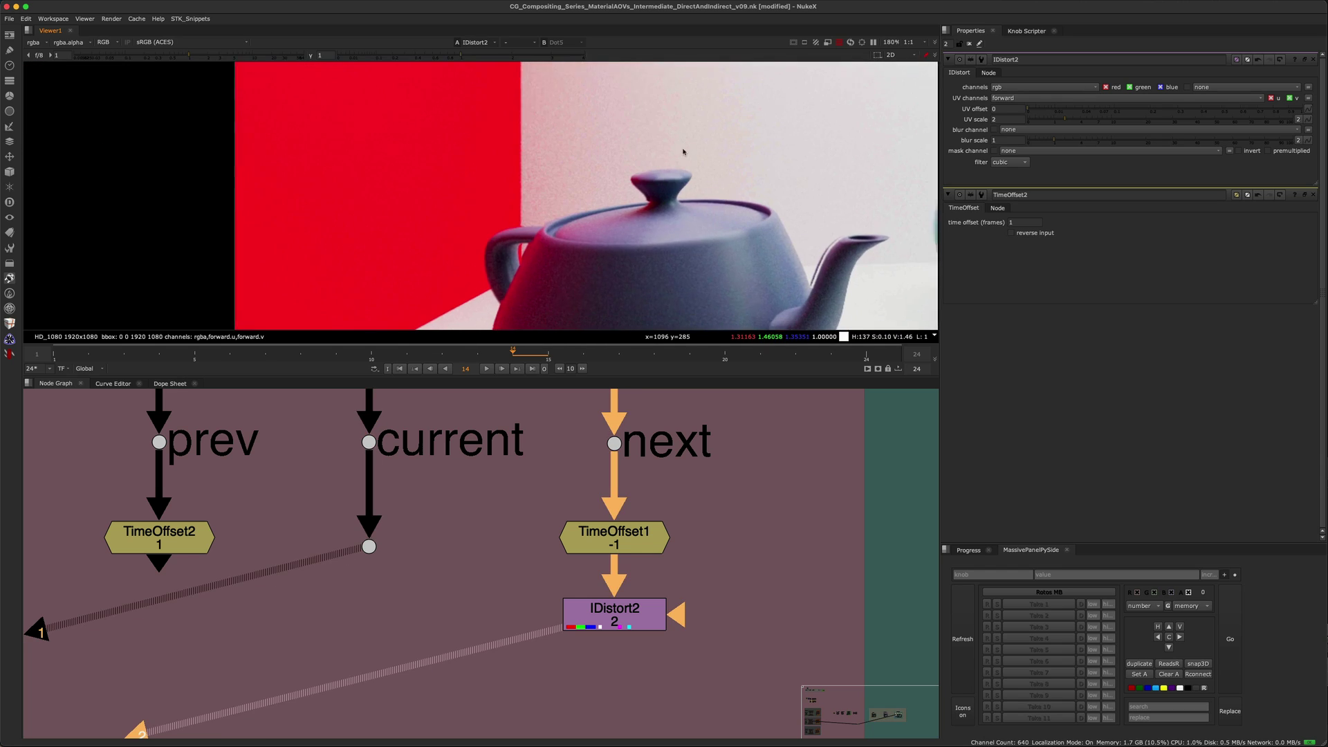
{"action": "key", "text": "1"}
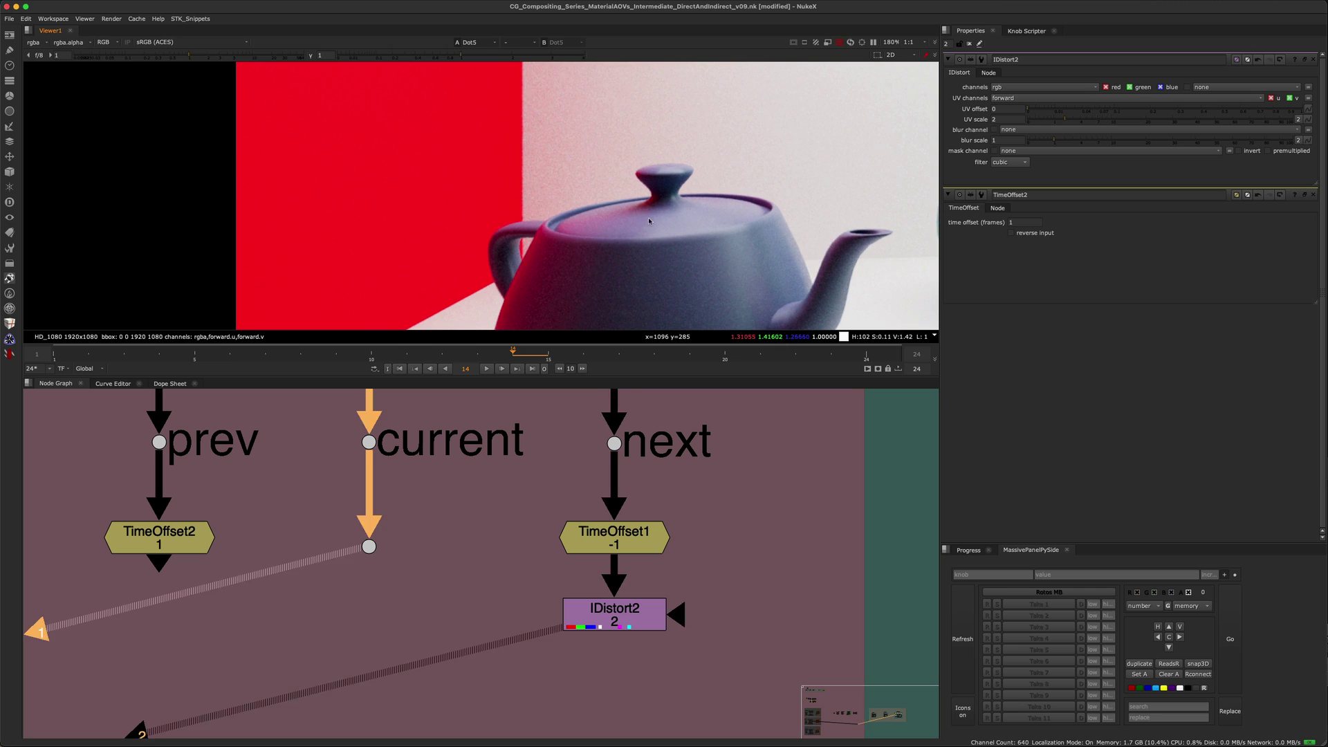
{"action": "key", "text": "2"}
- Flip between the current frame and the IDistort2 result close up on the gnome to compare its alignment and noise
{"action": "middle_click_drag", "start_coordinate": [774, 198], "coordinate": [550, 209]}
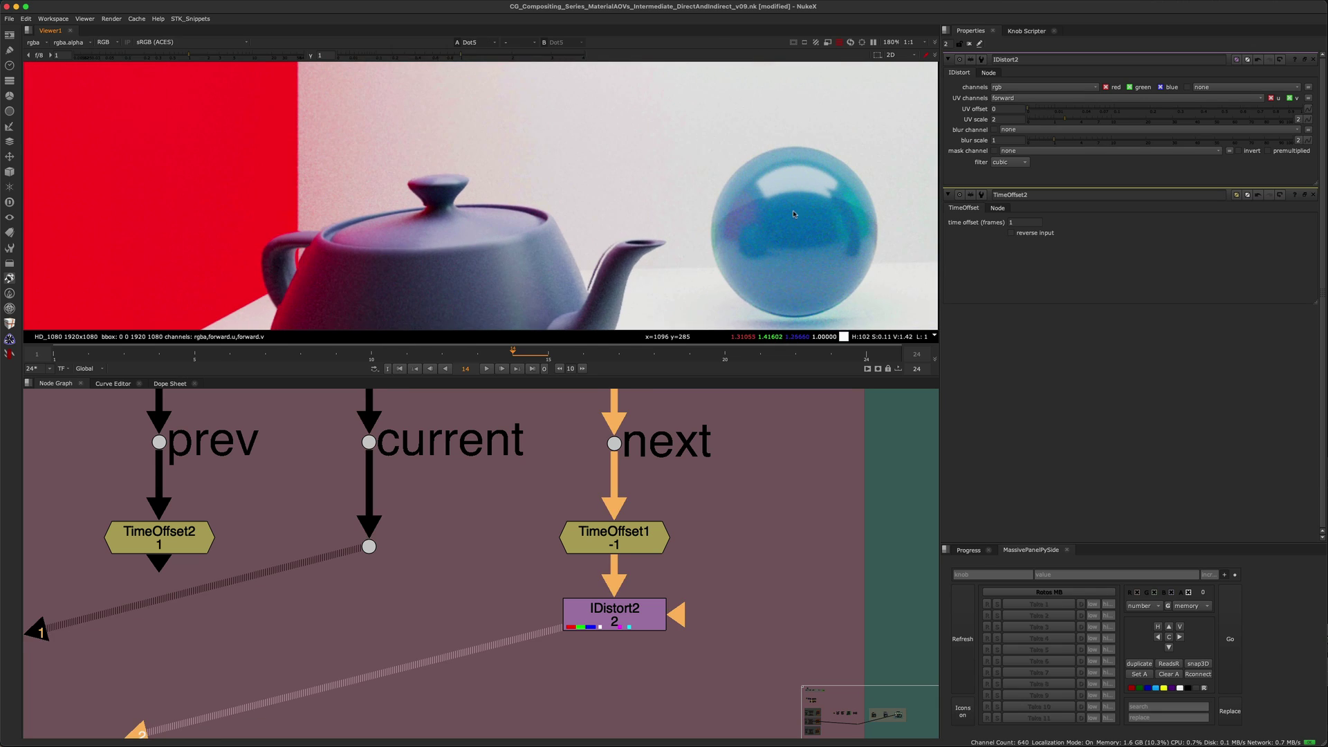
{"action": "middle_click_drag", "start_coordinate": [765, 217], "coordinate": [471, 207]}
{"action": "key", "text": "1"}
{"action": "key", "text": "2"}
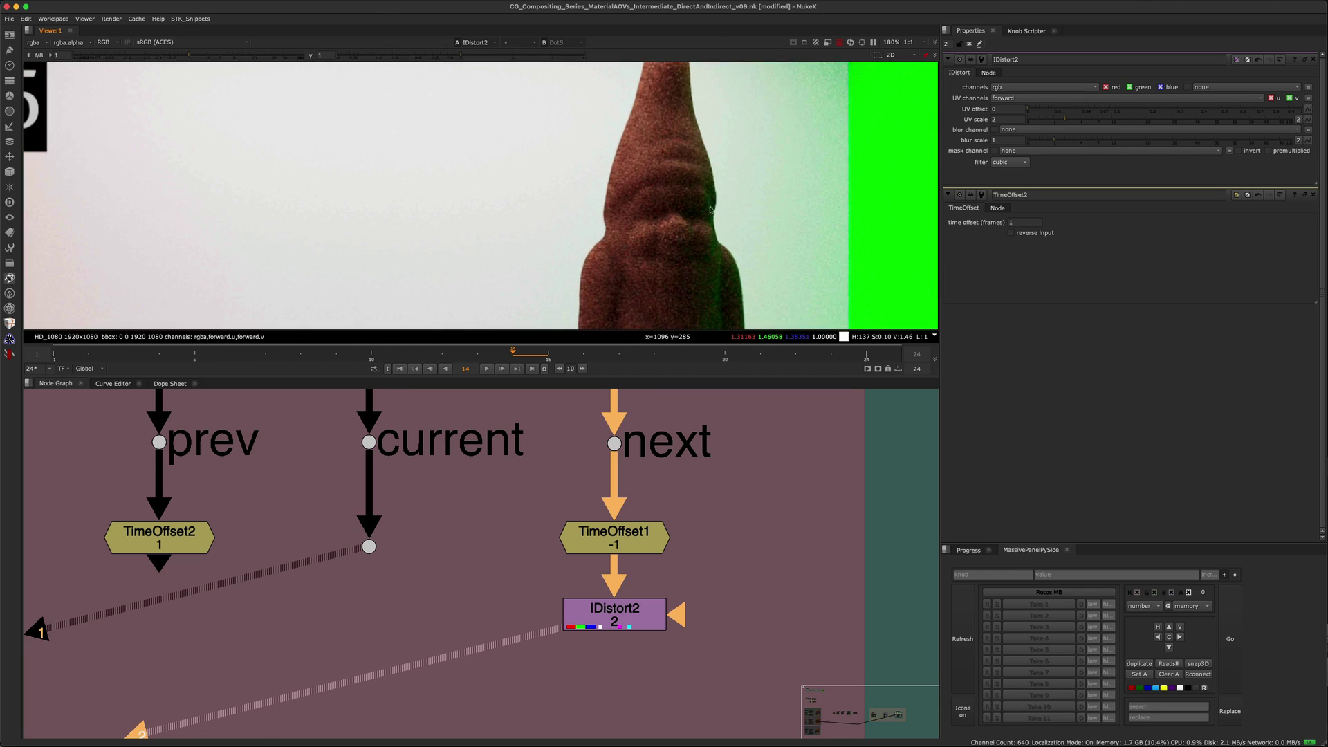
{"action": "key", "text": "1"}
{"action": "key", "text": "2"}
{"action": "key", "text": "1"}
{"action": "key", "text": "2"}
{"action": "key", "text": "1"}
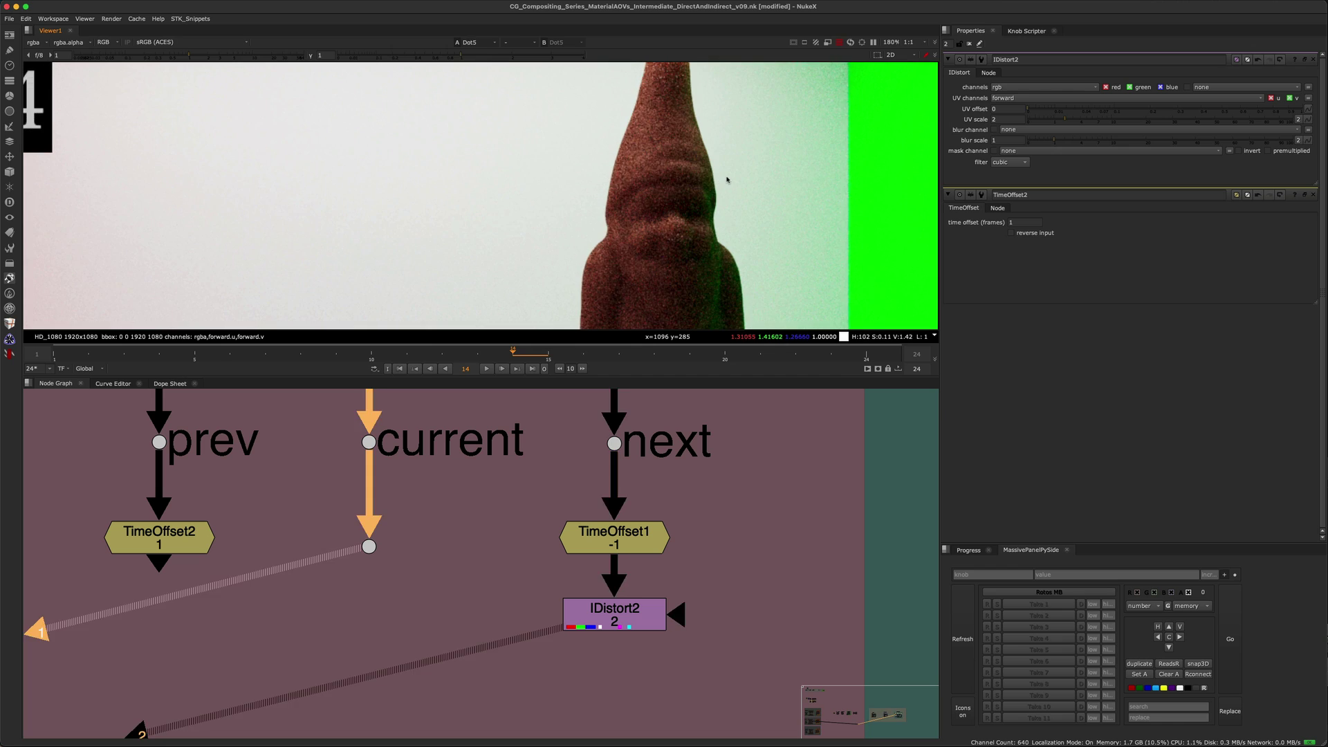
- Flip between the current frame and the IDistort2 result around the gnome's hat and the ceiling corner to compare alignment and noise
{"action": "key", "text": "2"}
{"action": "key", "text": "1"}
{"action": "key", "text": "2"}
{"action": "key", "text": "1"}
{"action": "key", "text": "2"}
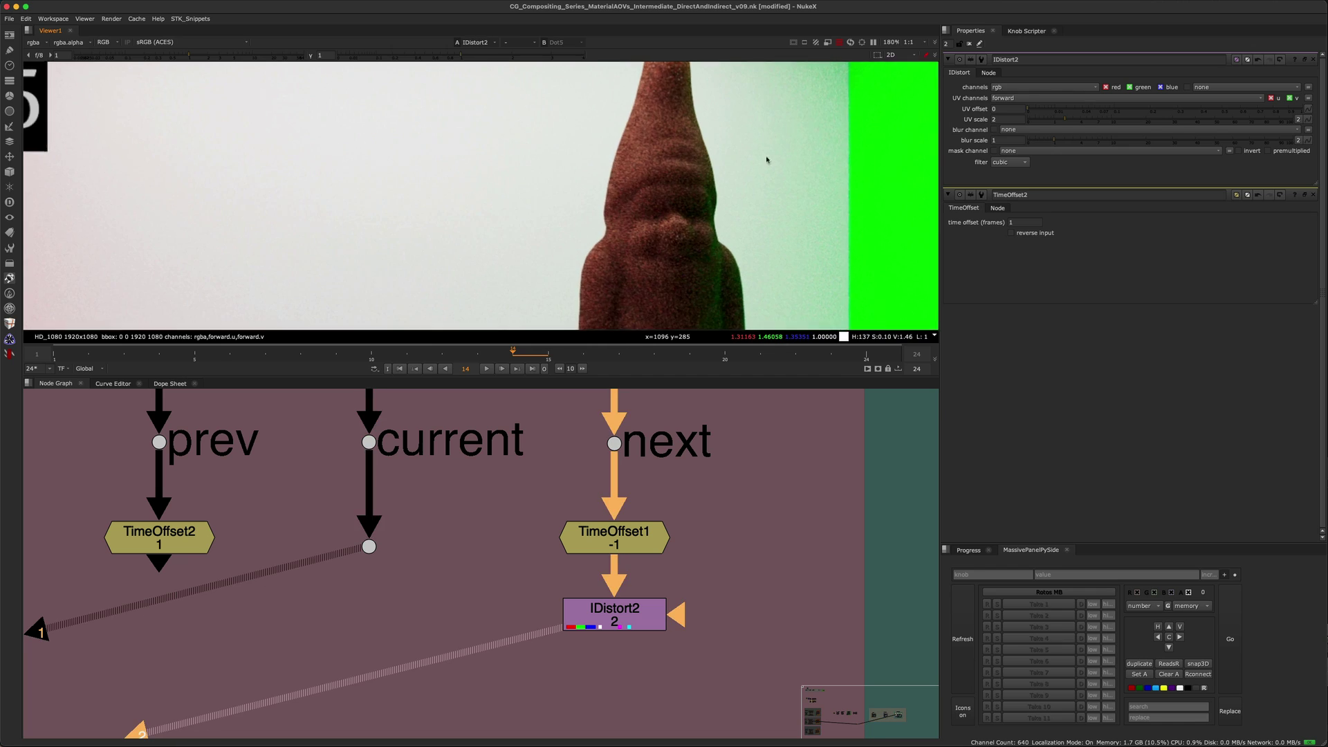
{"action": "key", "text": "1"}
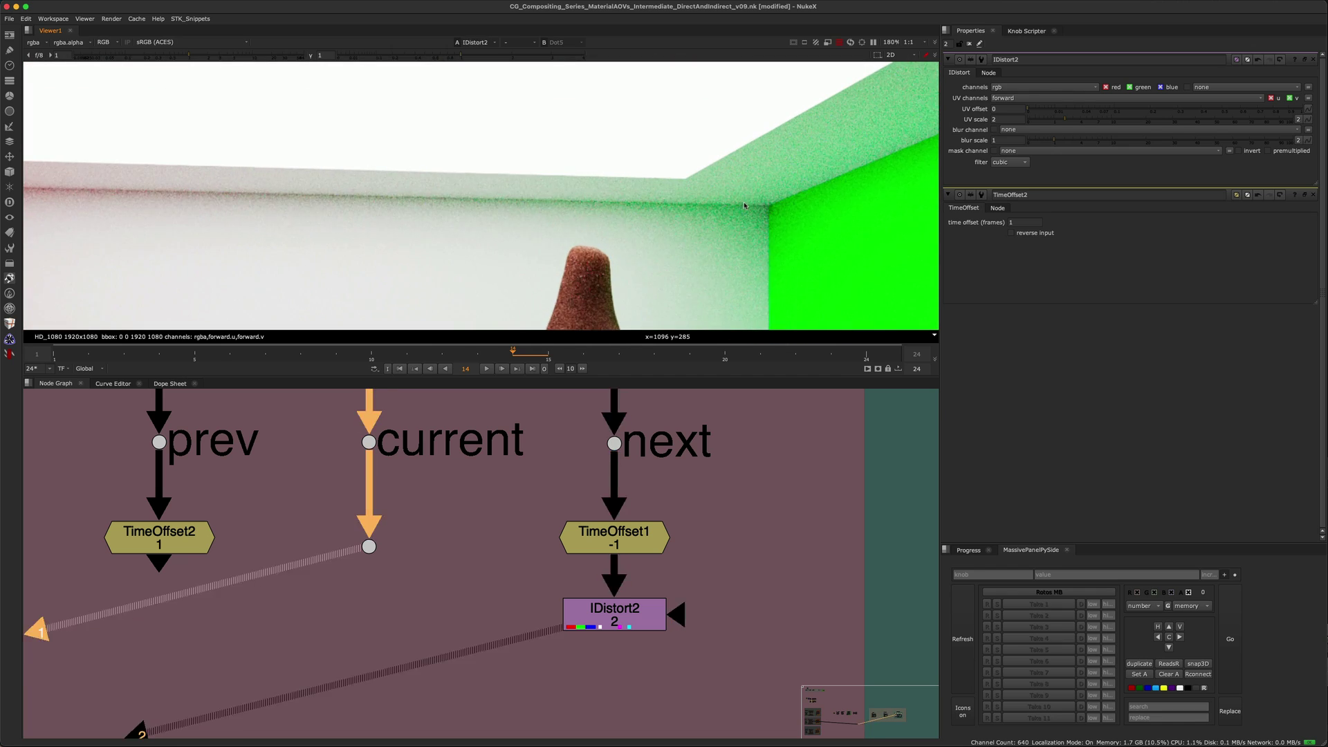
{"action": "key", "text": "2"}
{"action": "key", "text": "1"}
{"action": "key", "text": "2"}
{"action": "scroll", "coordinate": [733, 213], "scroll_direction": "down", "scroll_amount": 3}
{"action": "key", "text": "1"}
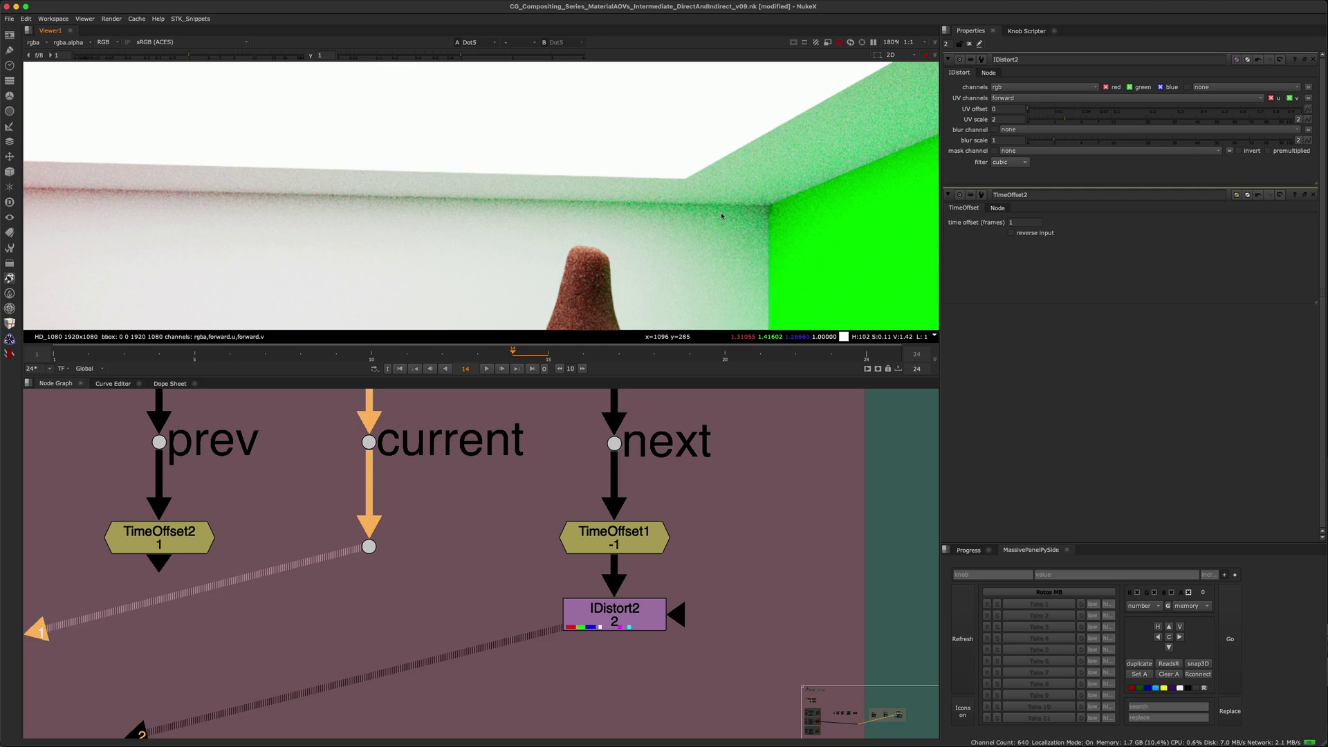
{"action": "key", "text": "2"}
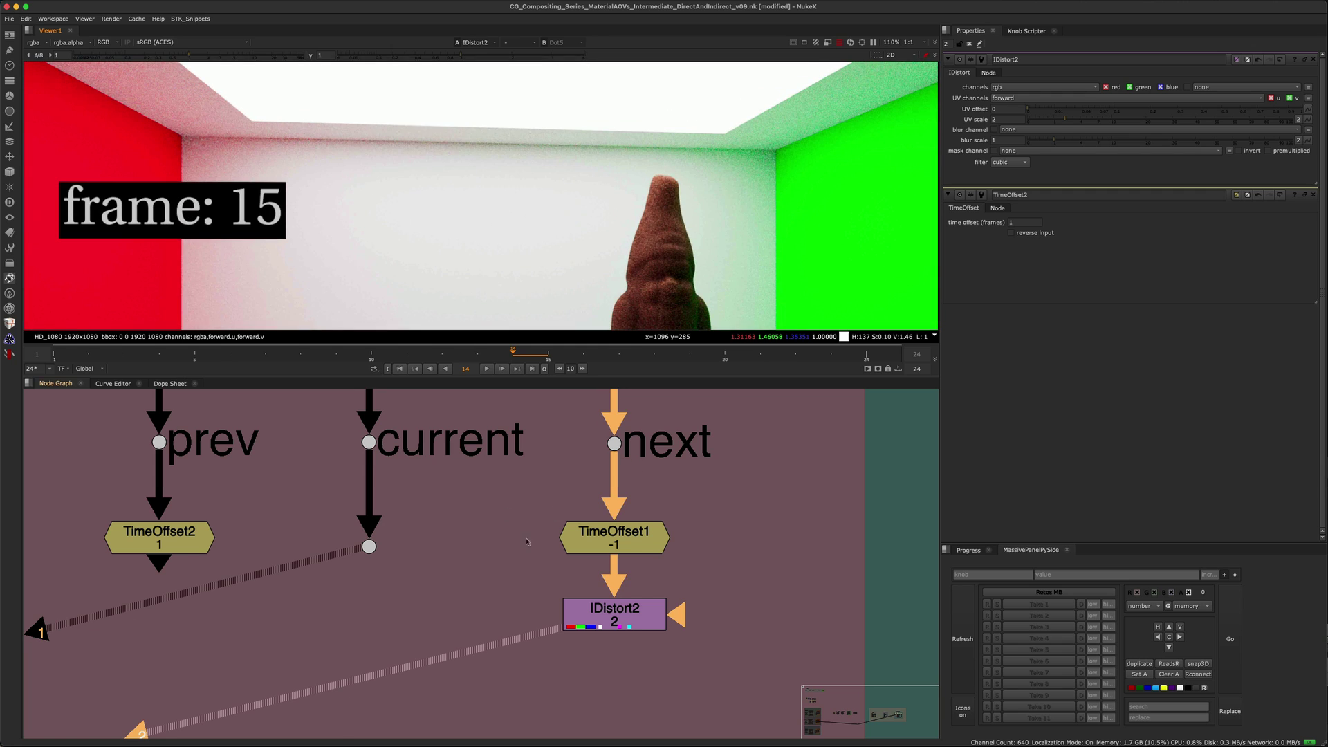
- Toggle the selected TimeOffset1 and IDistort2 nodes off and on to check their effect on the next branch
{"action": "left_click_drag", "start_coordinate": [510, 525], "coordinate": [729, 679]}
{"action": "key", "text": "d"}
{"action": "key", "text": "d"}
{"action": "left_click_drag", "start_coordinate": [607, 603], "coordinate": [607, 605]}
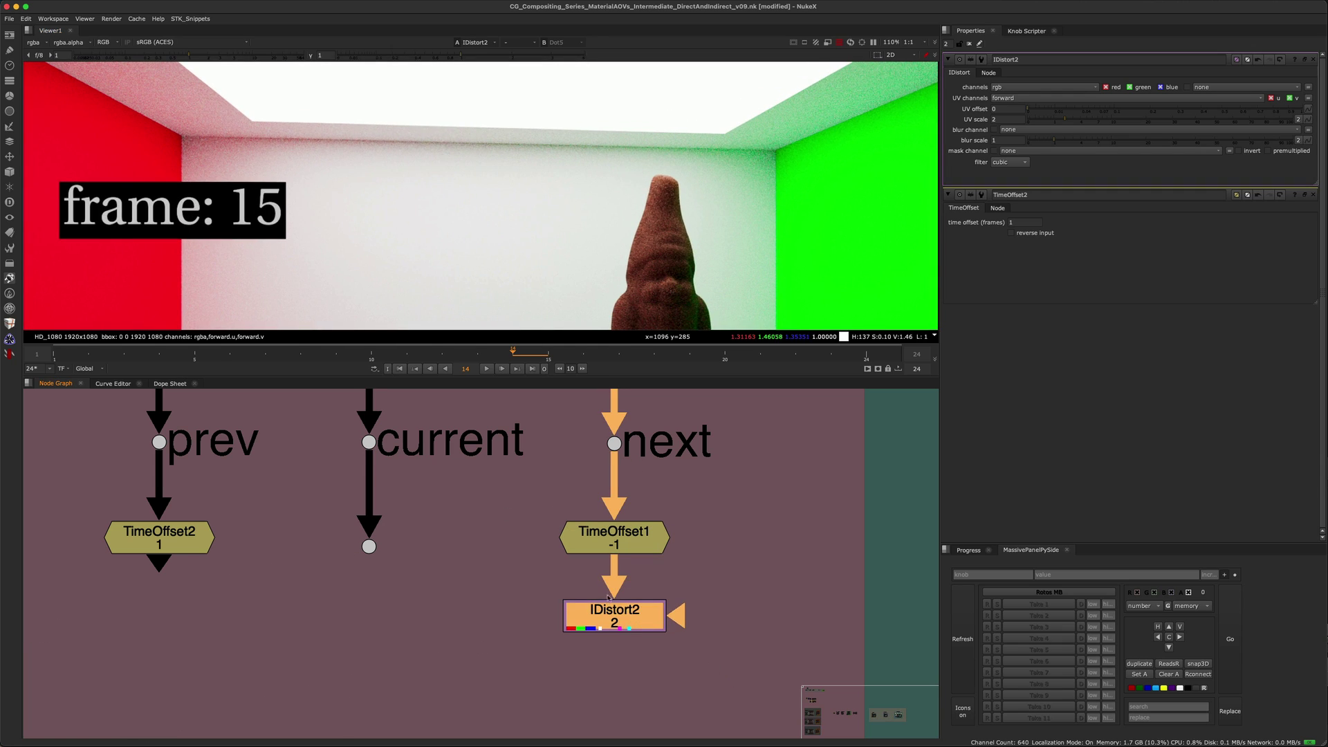
- Try a UV scale of 32.5 on IDistort2 to exaggerate the displacement, and restore the scale to 2
{"action": "left_click_drag", "start_coordinate": [1063, 121], "coordinate": [1172, 119]}
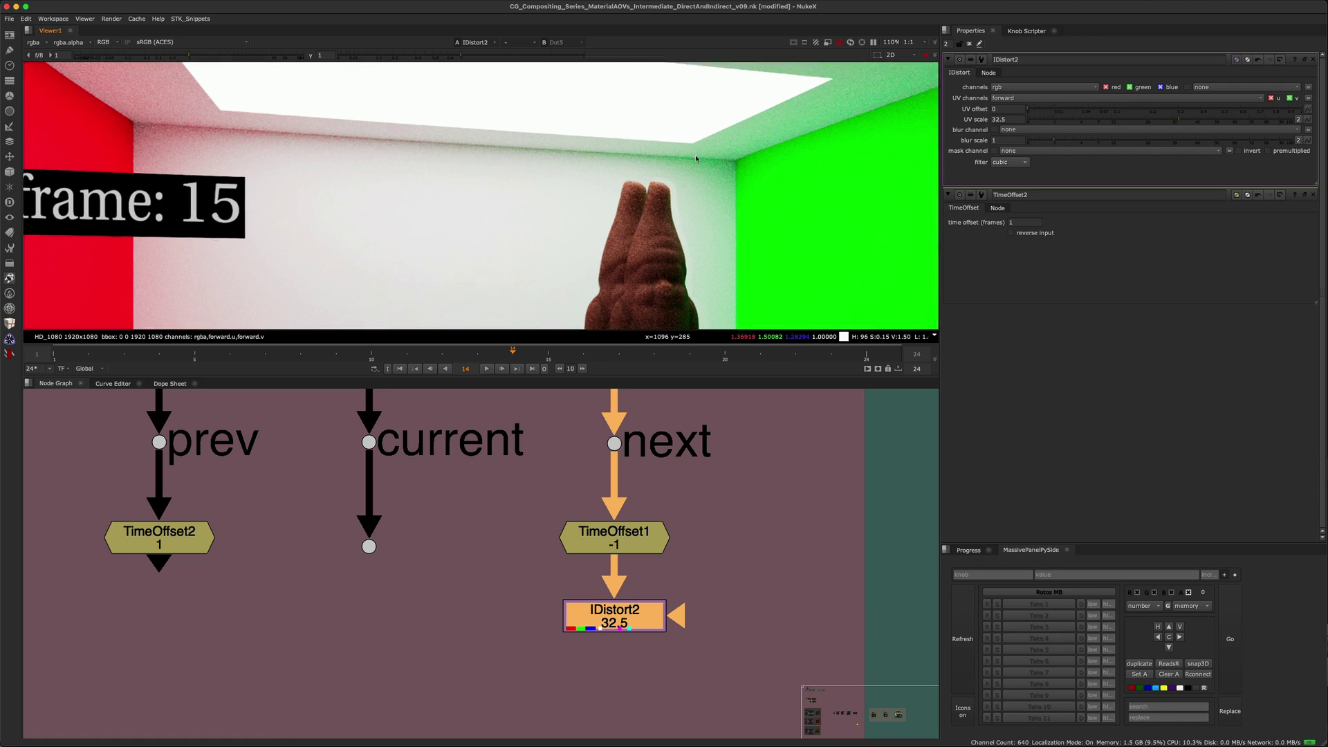
{"action": "scroll", "coordinate": [707, 139], "scroll_direction": "down", "scroll_amount": 3}
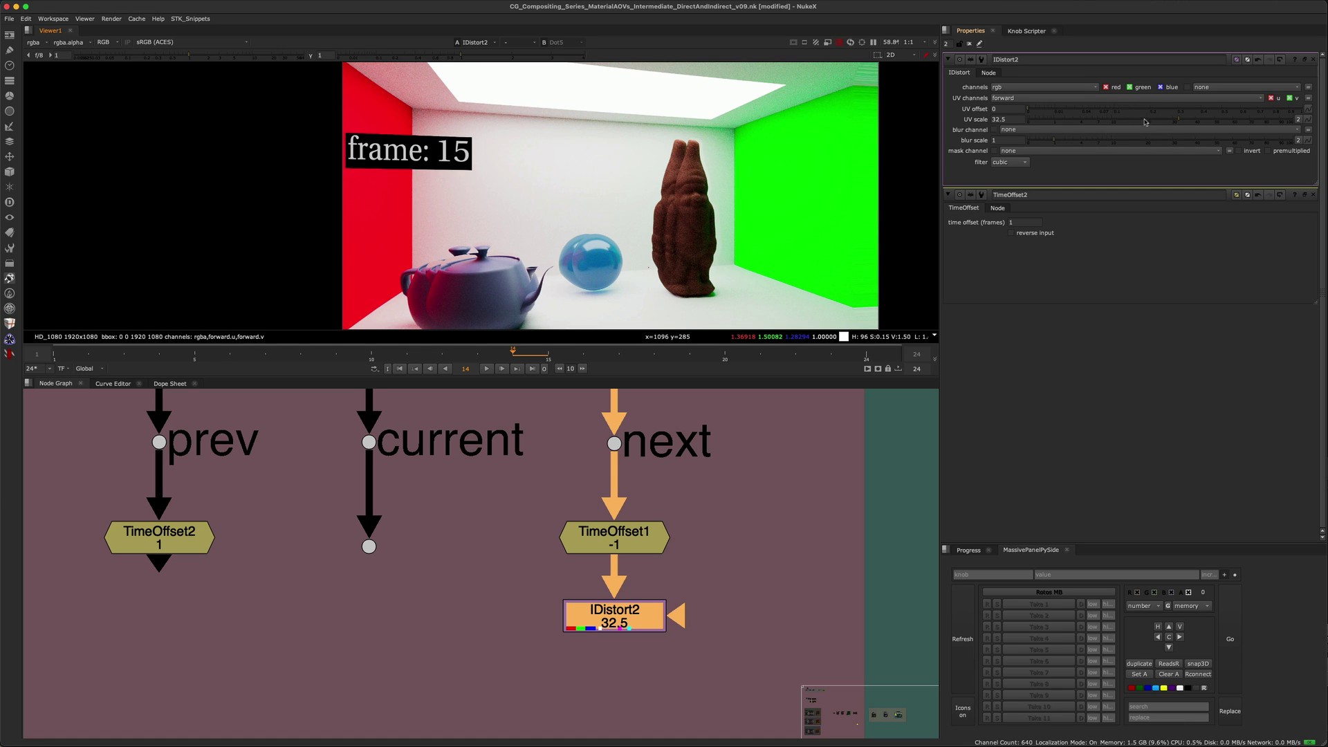
{"action": "left_click_drag", "start_coordinate": [1156, 121], "coordinate": [968, 122]}
{"action": "type", "text": "2"}
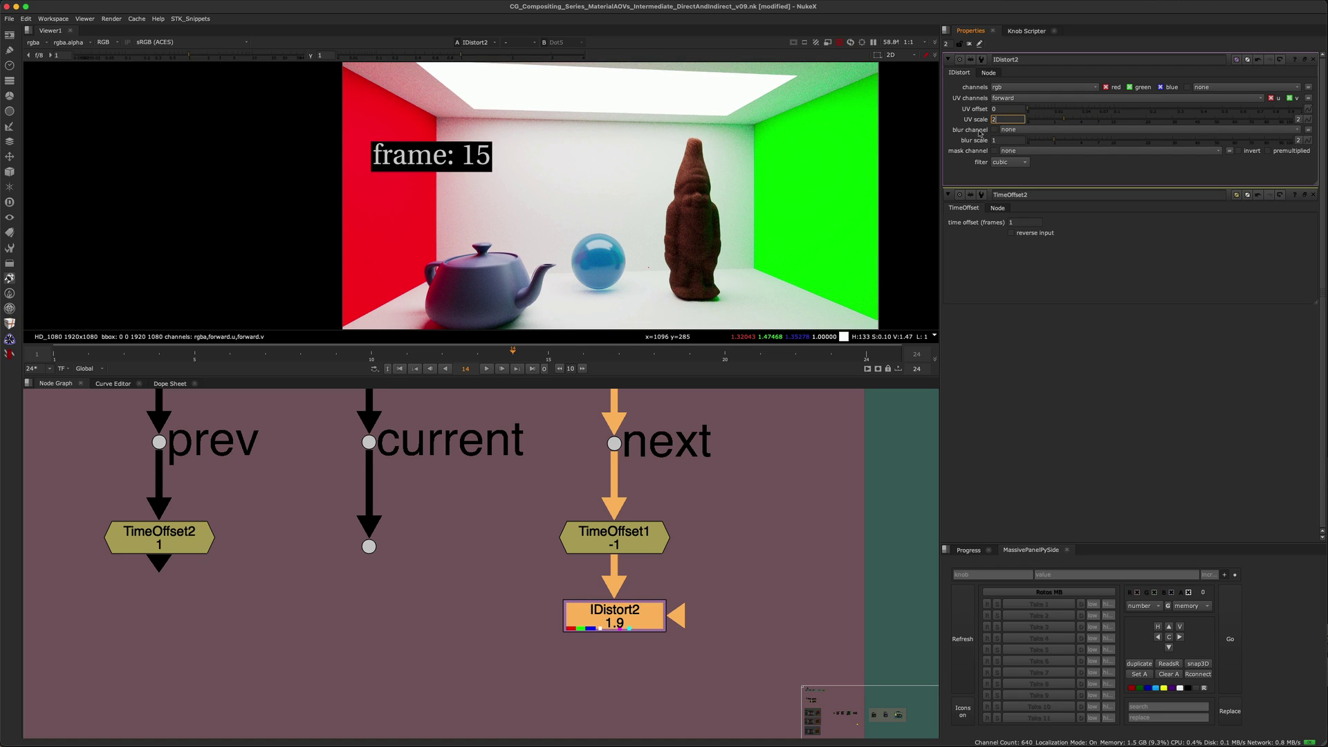
{"action": "left_click", "coordinate": [763, 512]}
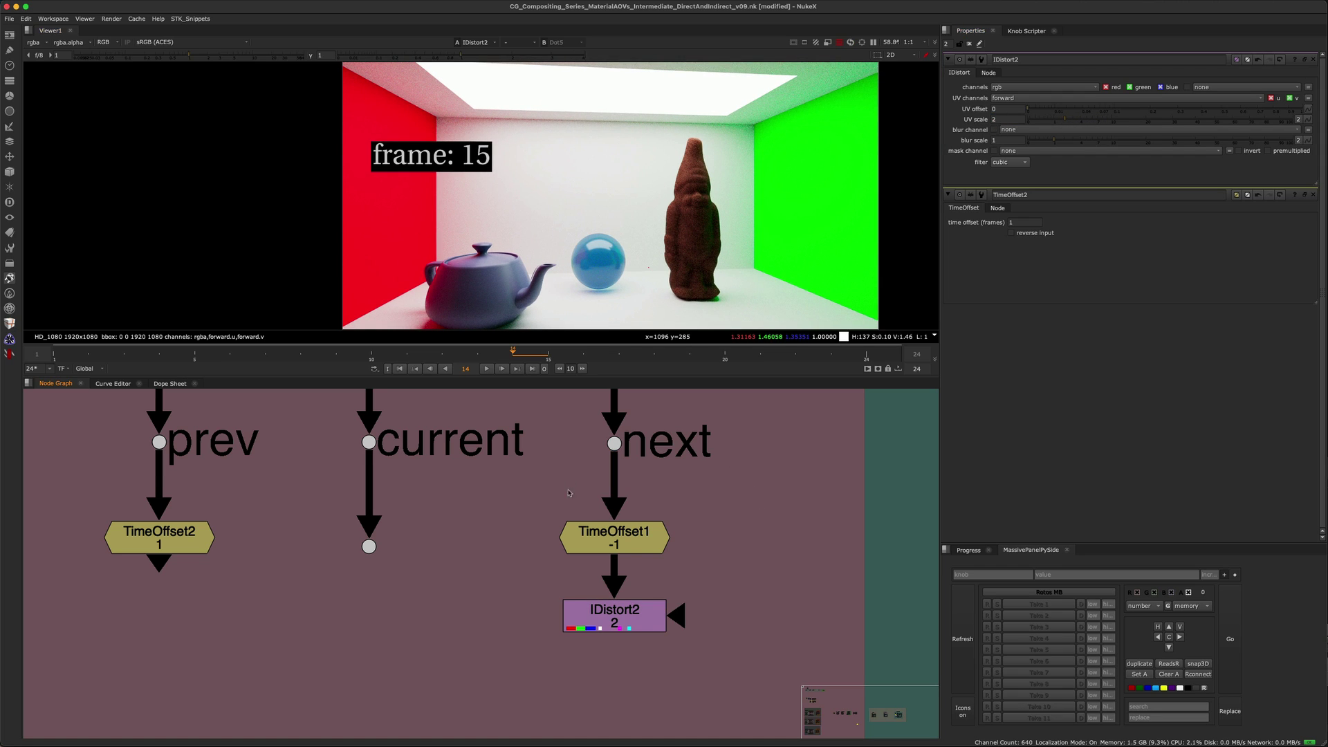
- Assign the dot ending the current branch to viewer input 1 and IDistort2 on the next branch to viewer input 2
{"action": "scroll", "coordinate": [566, 494], "scroll_direction": "down", "scroll_amount": 4}
{"action": "middle_click_drag", "start_coordinate": [550, 484], "coordinate": [526, 620]}
{"action": "middle_click_drag", "start_coordinate": [500, 473], "coordinate": [494, 591]}
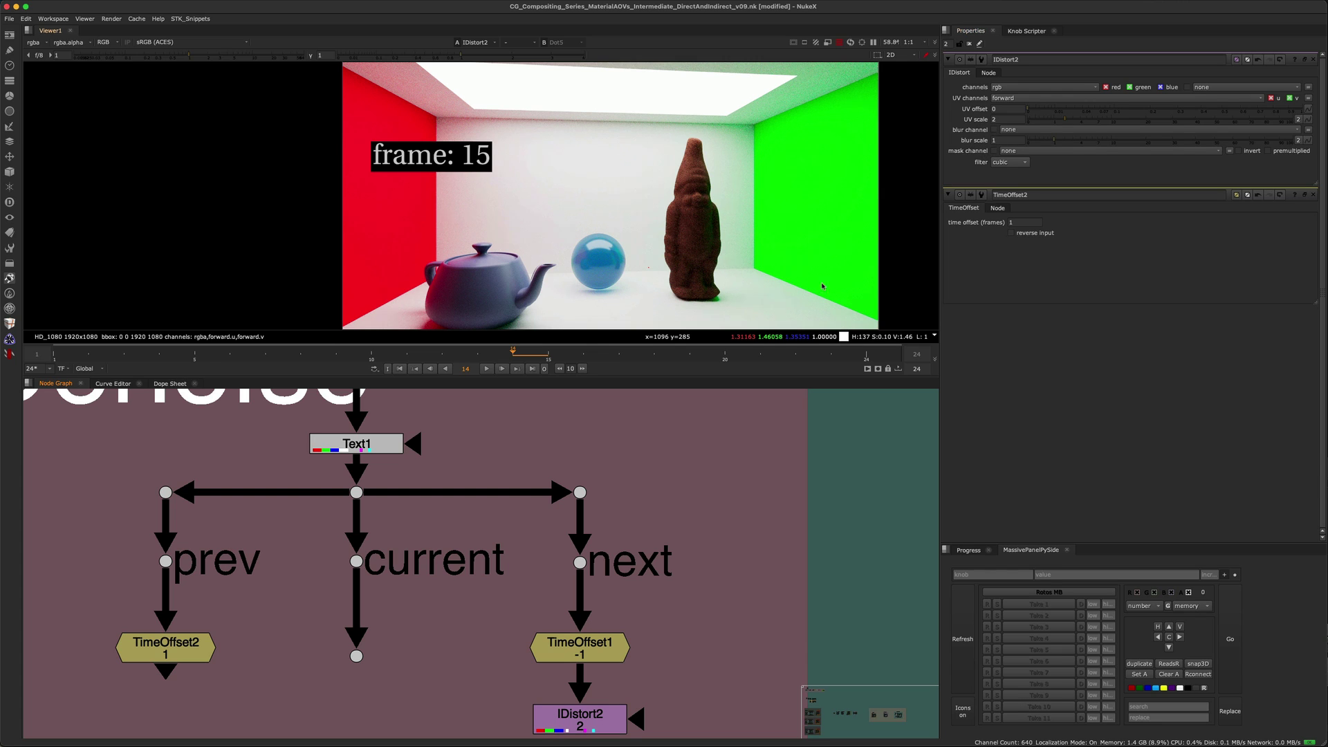
{"action": "middle_click_drag", "start_coordinate": [583, 706], "coordinate": [587, 590]}
{"action": "scroll", "coordinate": [587, 592], "scroll_direction": "up", "scroll_amount": 2}
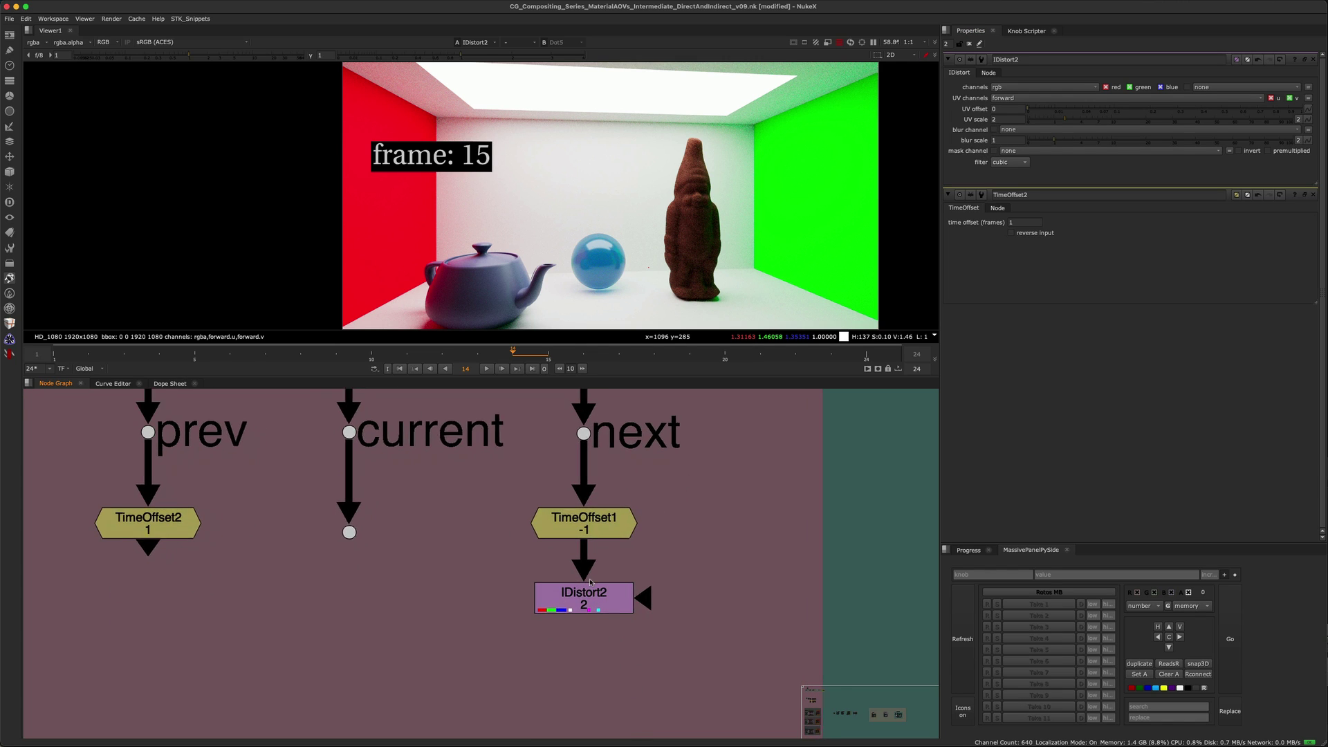
{"action": "left_click", "coordinate": [335, 528]}
{"action": "key", "text": "1"}
{"action": "left_click_drag", "start_coordinate": [449, 552], "coordinate": [725, 685]}
{"action": "key", "text": "2"}
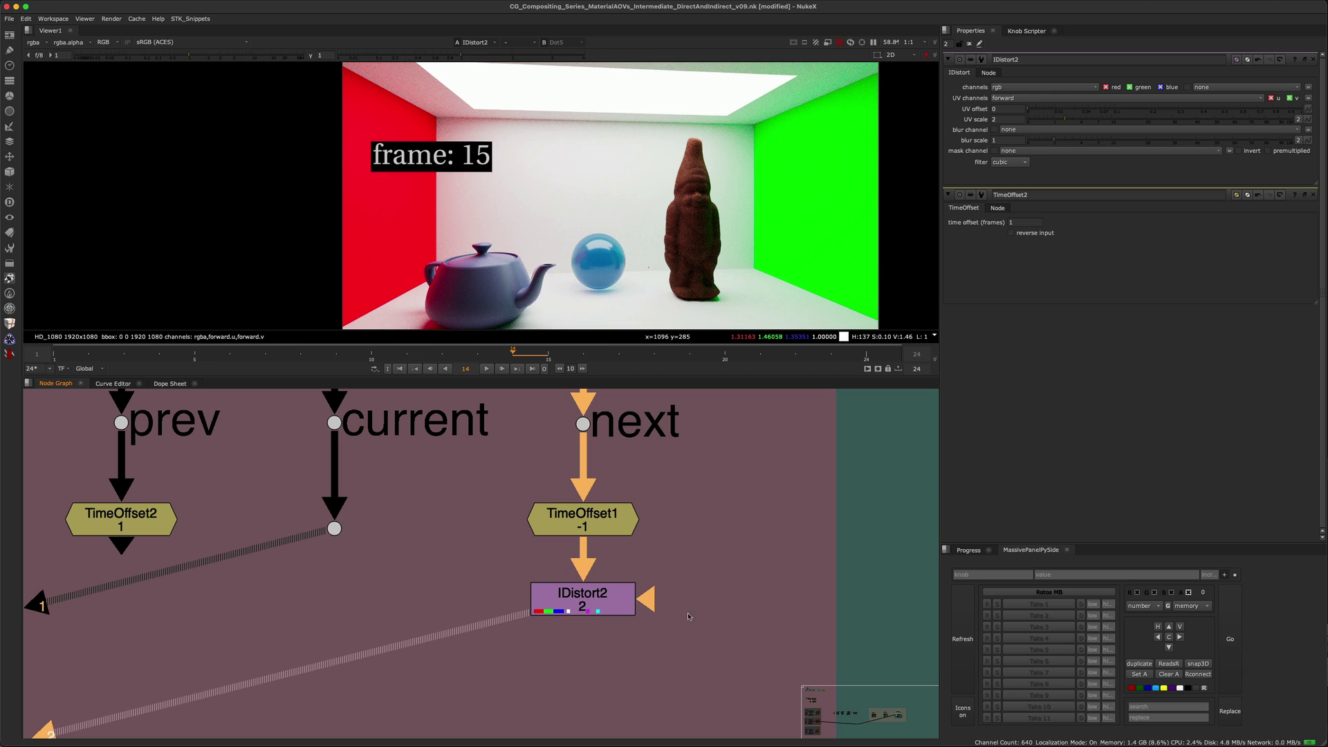
- Compare the current frame with the IDistort2 result on the whole scene and close up on the teapot and sphere
{"action": "key", "text": "1"}
{"action": "key", "text": "2"}
{"action": "scroll", "coordinate": [470, 325], "scroll_direction": "up", "scroll_amount": 4}
{"action": "key", "text": "1"}
{"action": "key", "text": "2"}
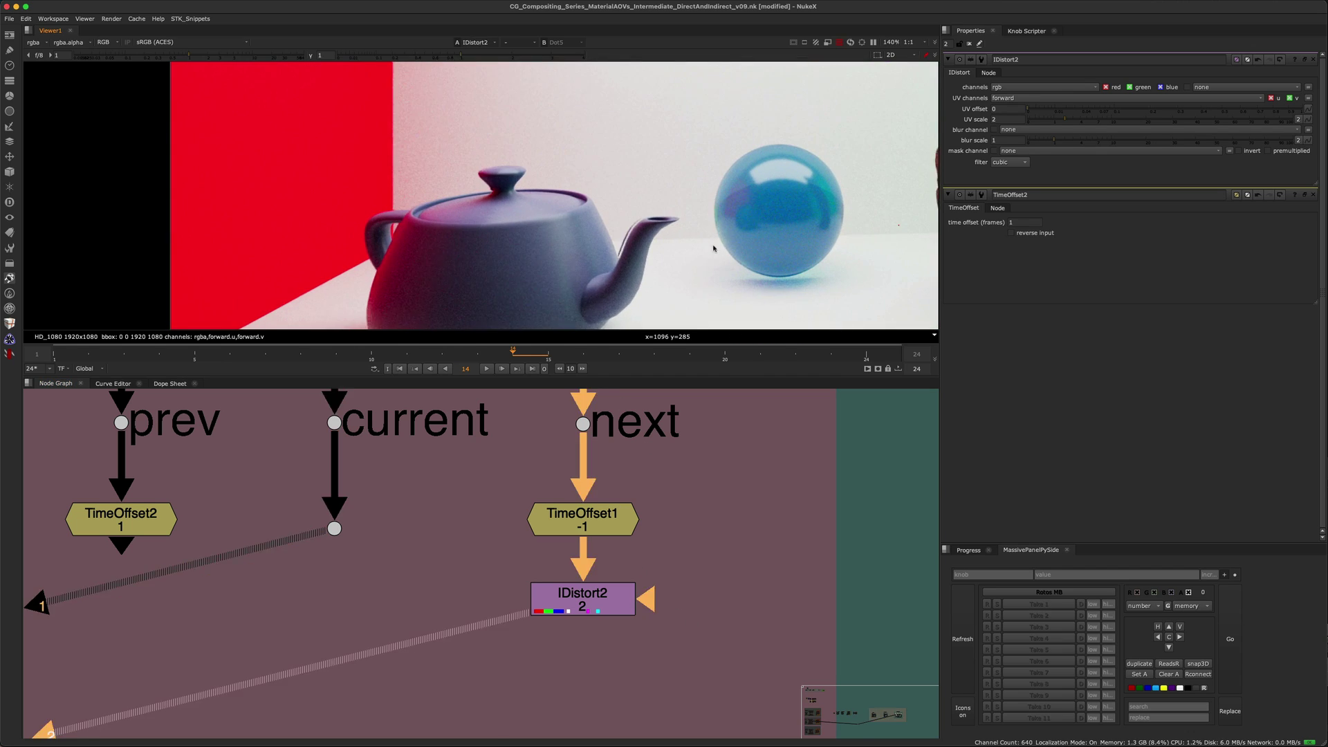
{"action": "key", "text": "1"}
{"action": "key", "text": "2"}
{"action": "key", "text": "1"}
{"action": "key", "text": "2"}
{"action": "key", "text": "1"}
{"action": "key", "text": "2"}
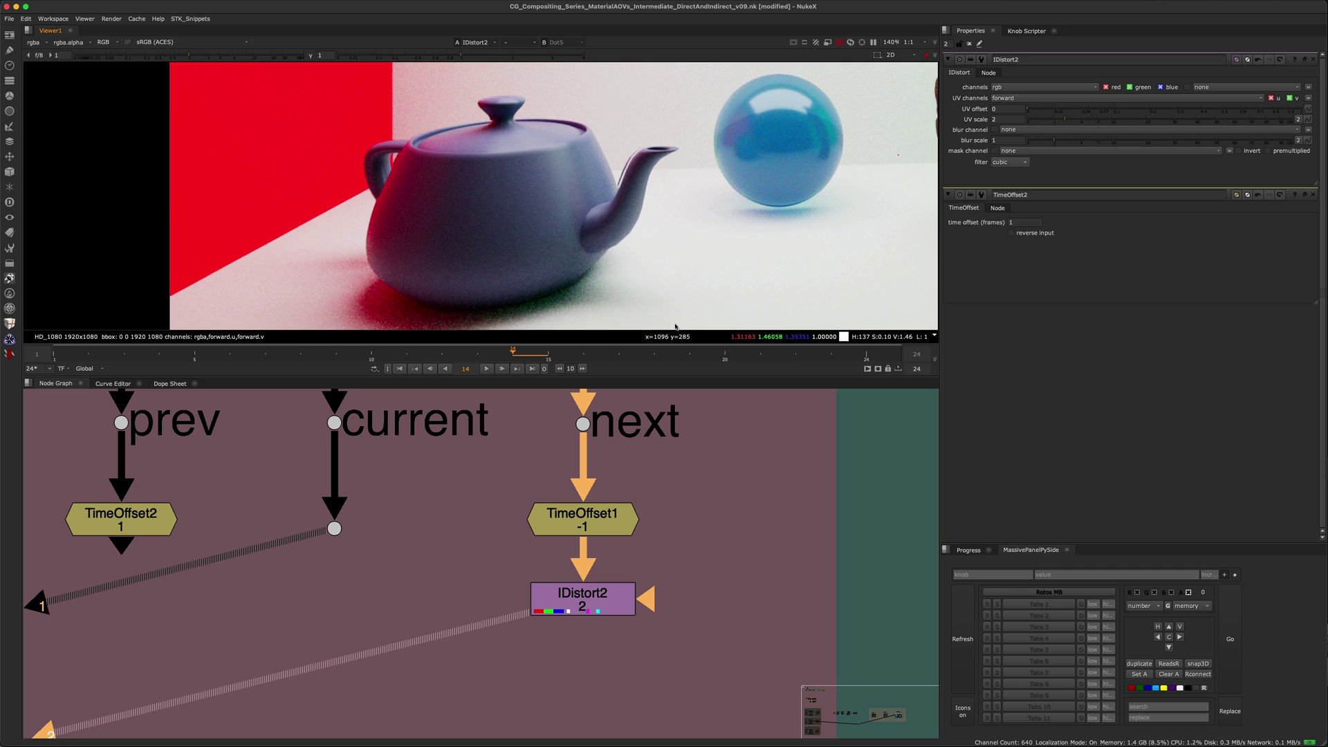
{"action": "key", "text": "1"}
{"action": "key", "text": "2"}
{"action": "key", "text": "f"}
{"action": "key", "text": "1"}
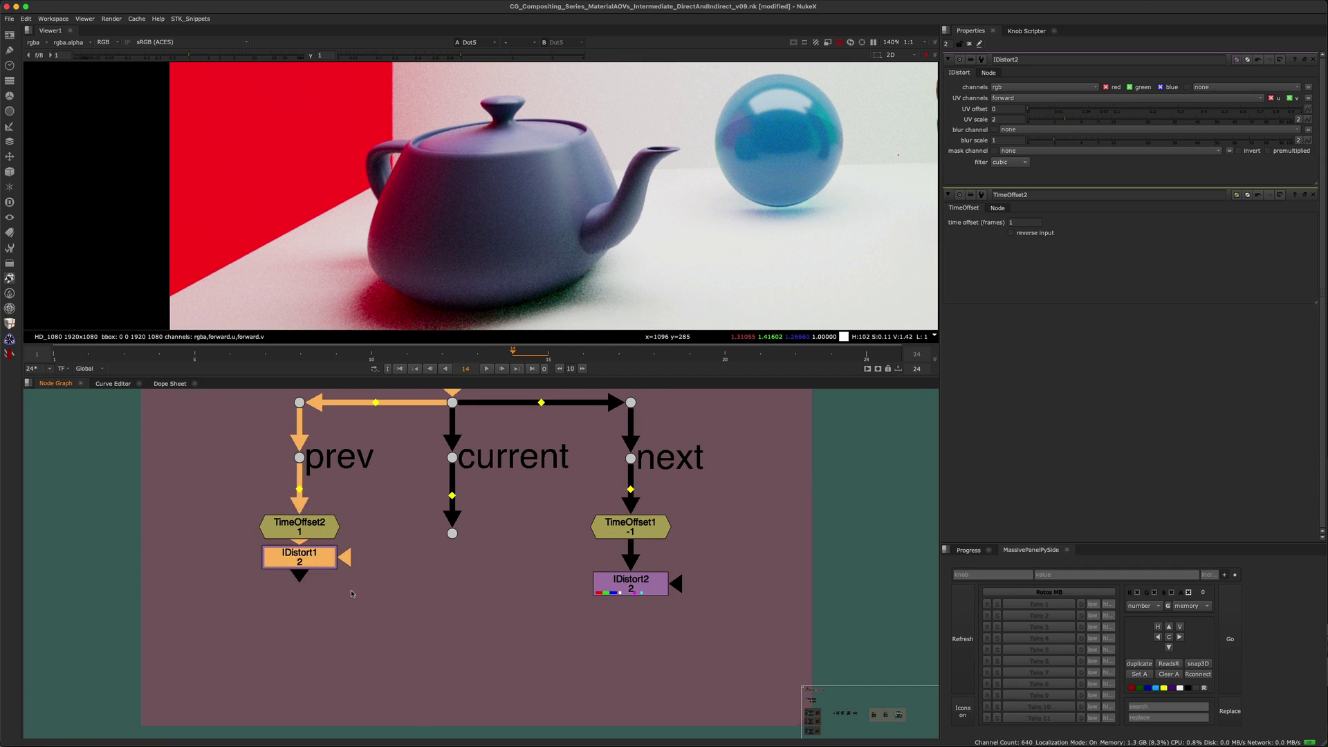
- Position IDistort1 below TimeOffset2 on the prev branch, view it, and set its UV scale to -2
{"action": "left_click", "coordinate": [351, 594]}
{"action": "left_click_drag", "start_coordinate": [315, 551], "coordinate": [315, 569]}
{"action": "key", "text": "1"}
{"action": "double_click", "coordinate": [315, 569]}
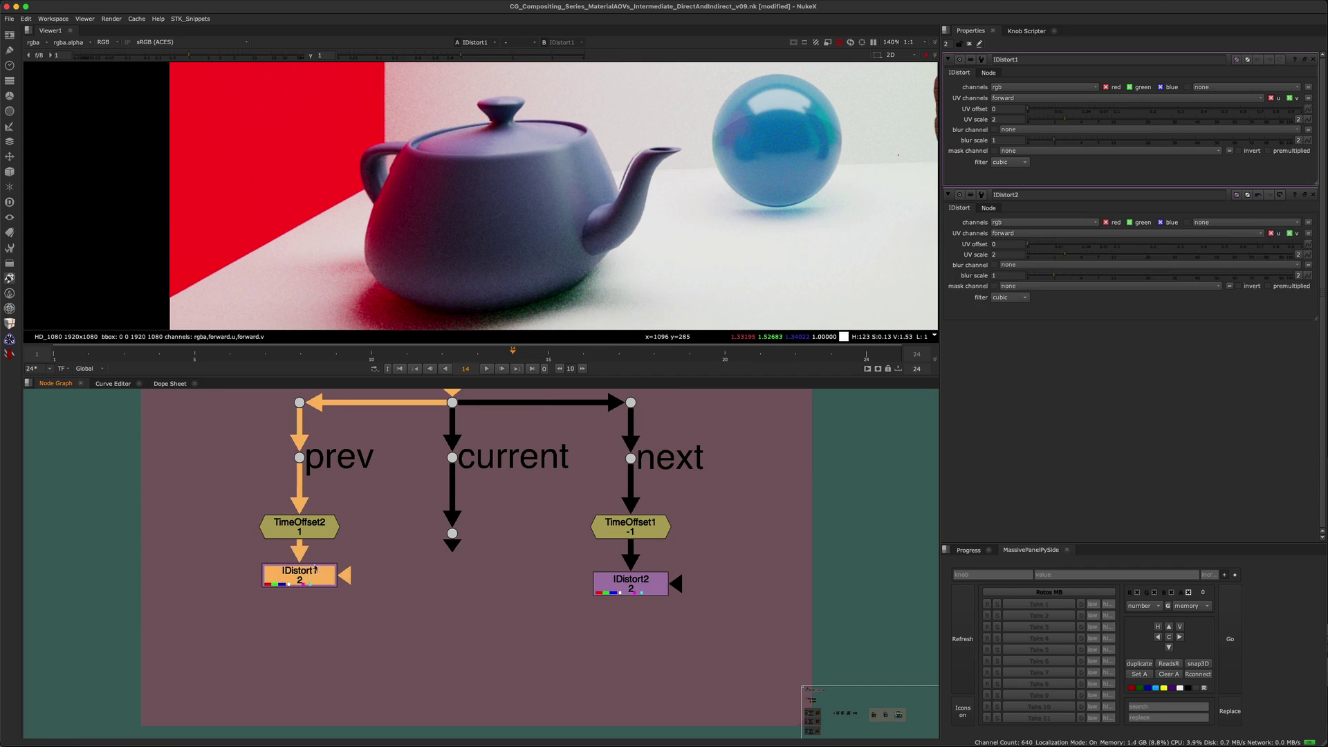
{"action": "left_click", "coordinate": [1008, 119]}
{"action": "key", "text": "Home"}
{"action": "type", "text": "-"}
{"action": "key", "text": "Return"}
- Toggle IDistort1 off and on to compare the realigned previous frame with the current frame
{"action": "left_click", "coordinate": [263, 599]}
{"action": "left_click_drag", "start_coordinate": [377, 555], "coordinate": [225, 644]}
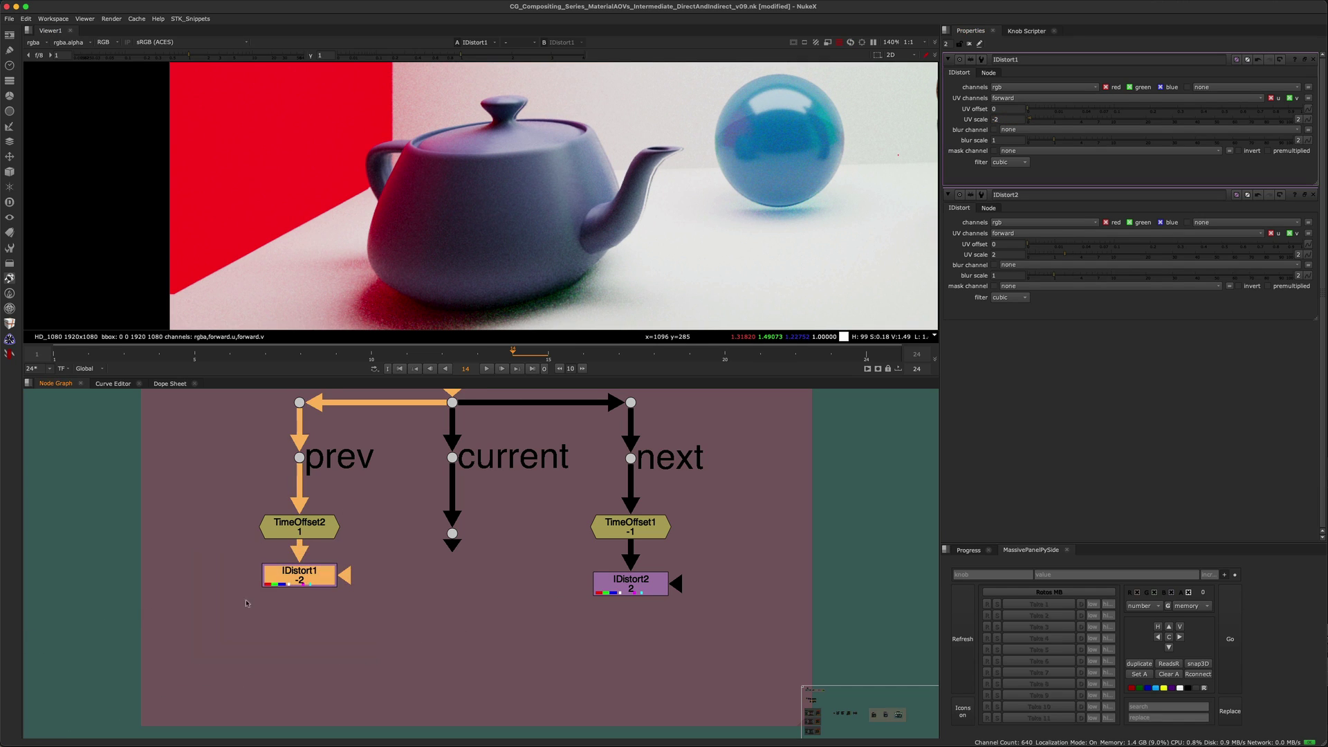
{"action": "left_click", "coordinate": [418, 544]}
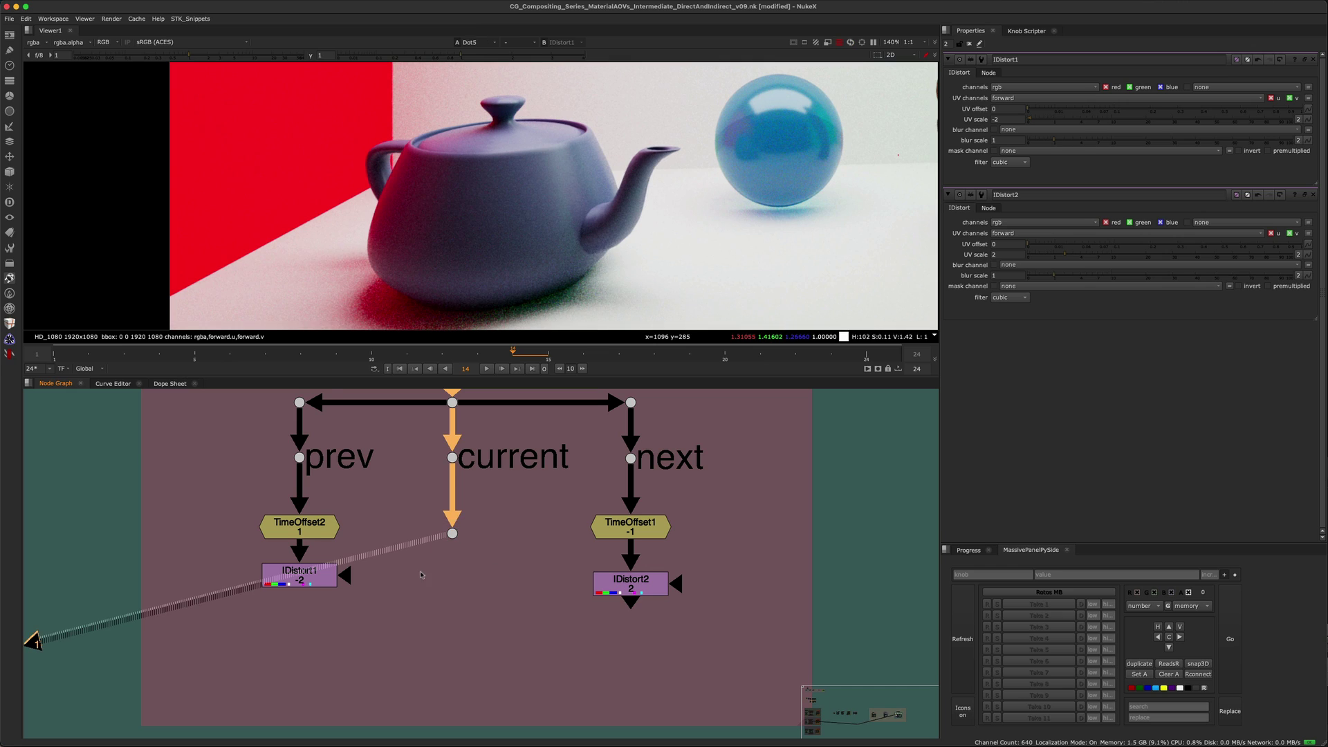
{"action": "left_click", "coordinate": [321, 575]}
{"action": "key", "text": "d"}
{"action": "key", "text": "d"}
{"action": "key", "text": "d"}
{"action": "key", "text": "d"}
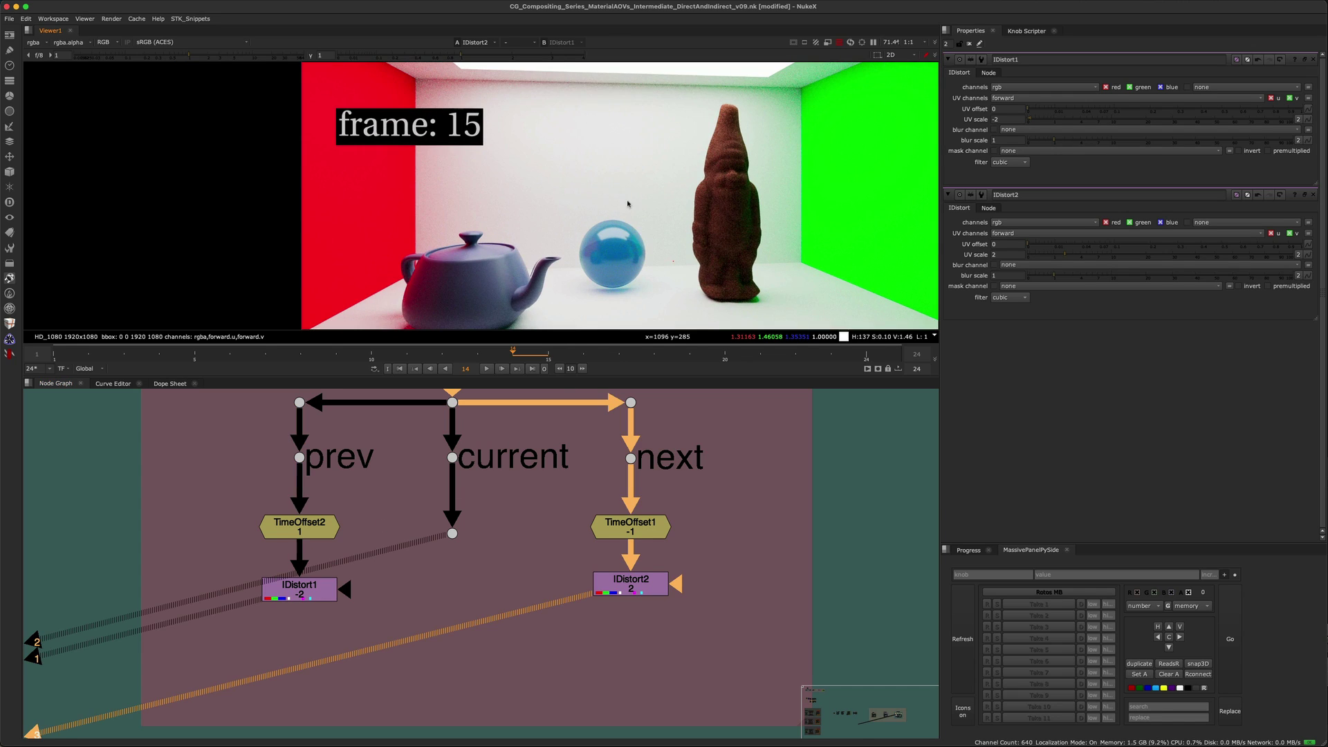
- Cycle the viewer through the IDistort1, current and IDistort2 results to compare object alignment across the whole scene
{"action": "key", "text": "1"}
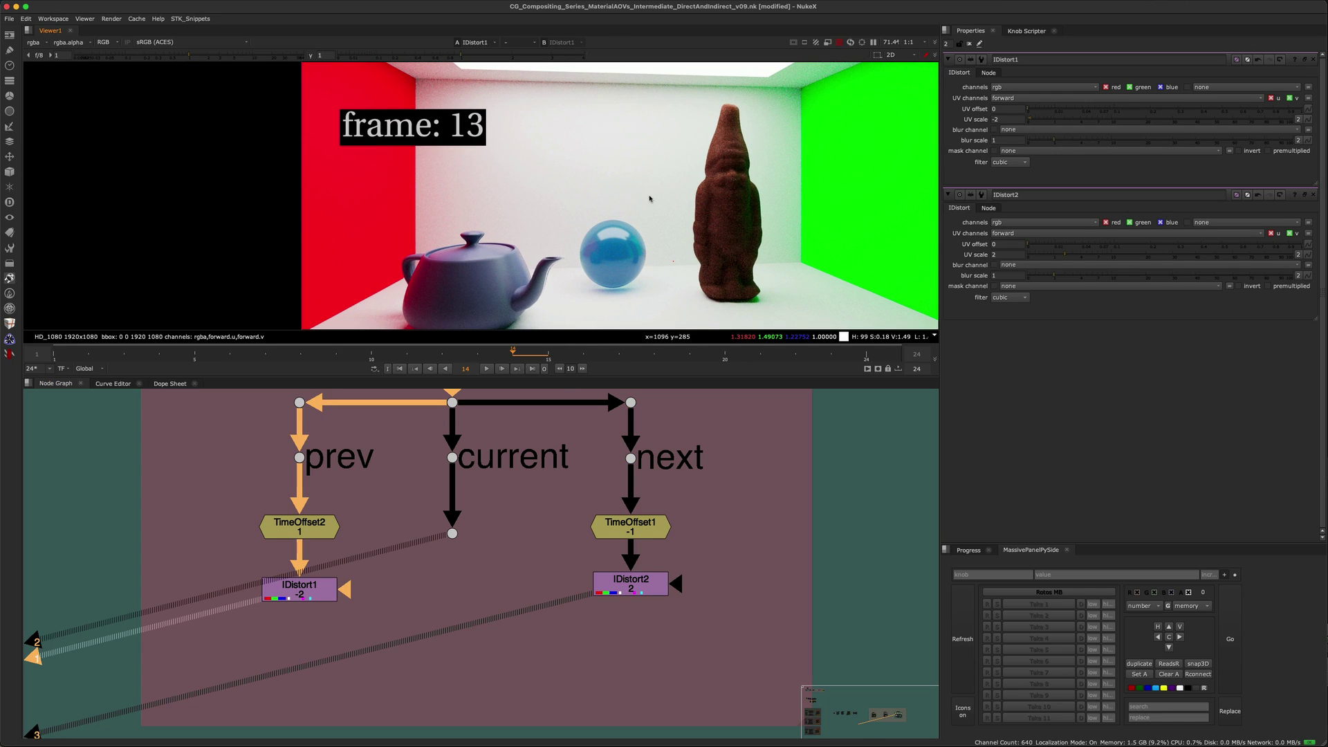
{"action": "key", "text": "2"}
{"action": "key", "text": "3"}
{"action": "key", "text": "1"}
{"action": "key", "text": "3"}
{"action": "key", "text": "1"}
{"action": "key", "text": "2"}
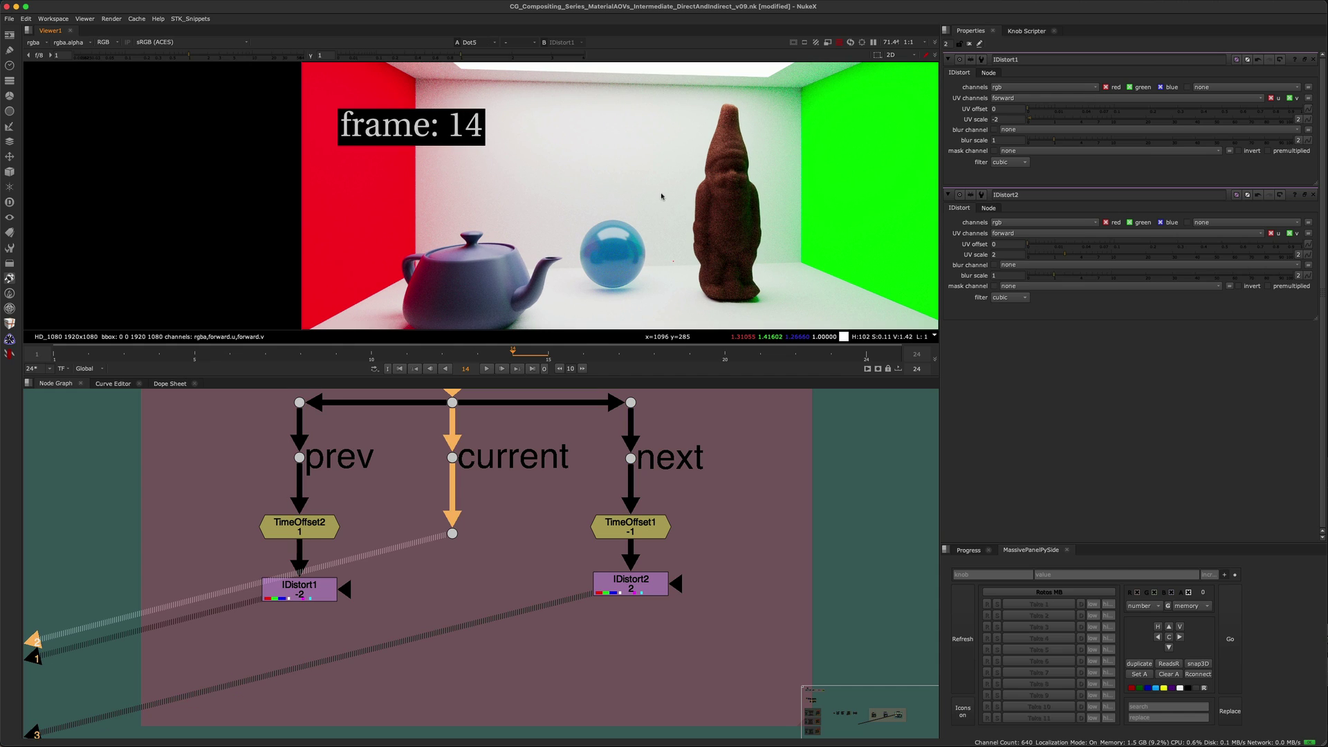
{"action": "key", "text": "1"}
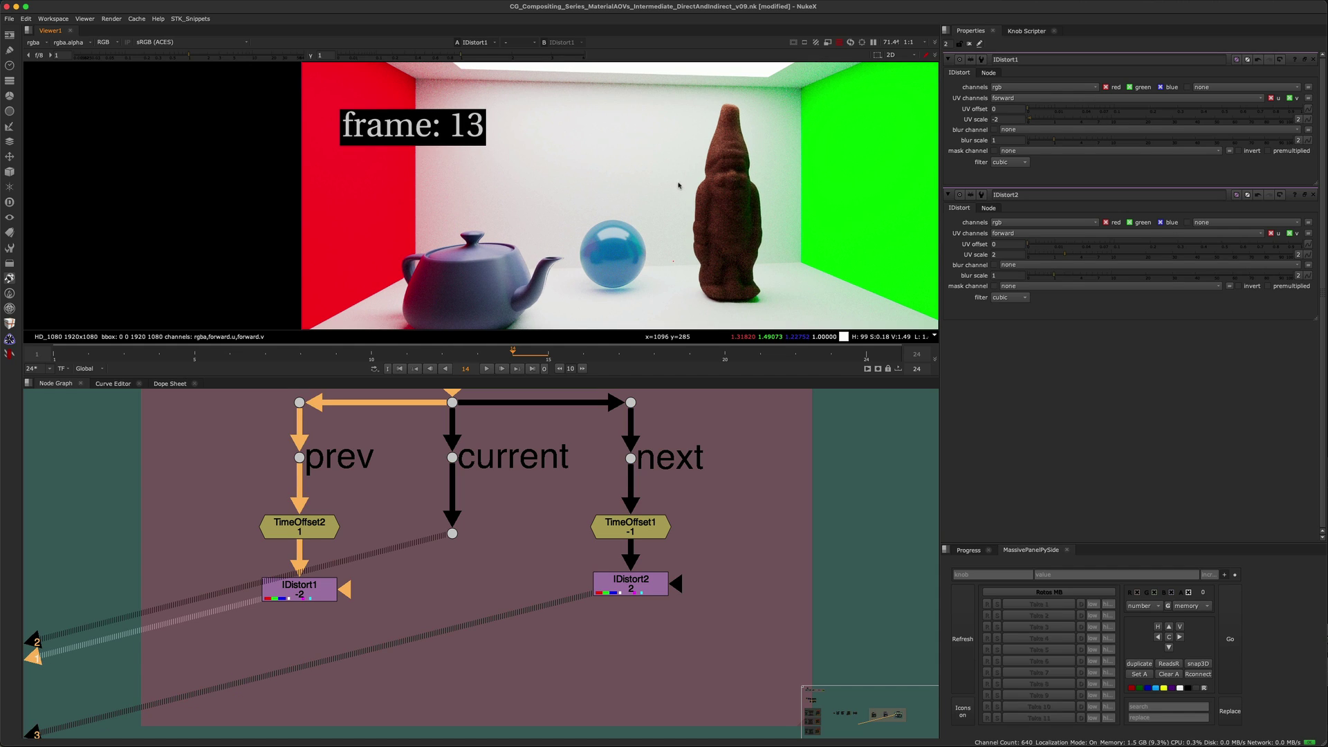
{"action": "key", "text": "3"}
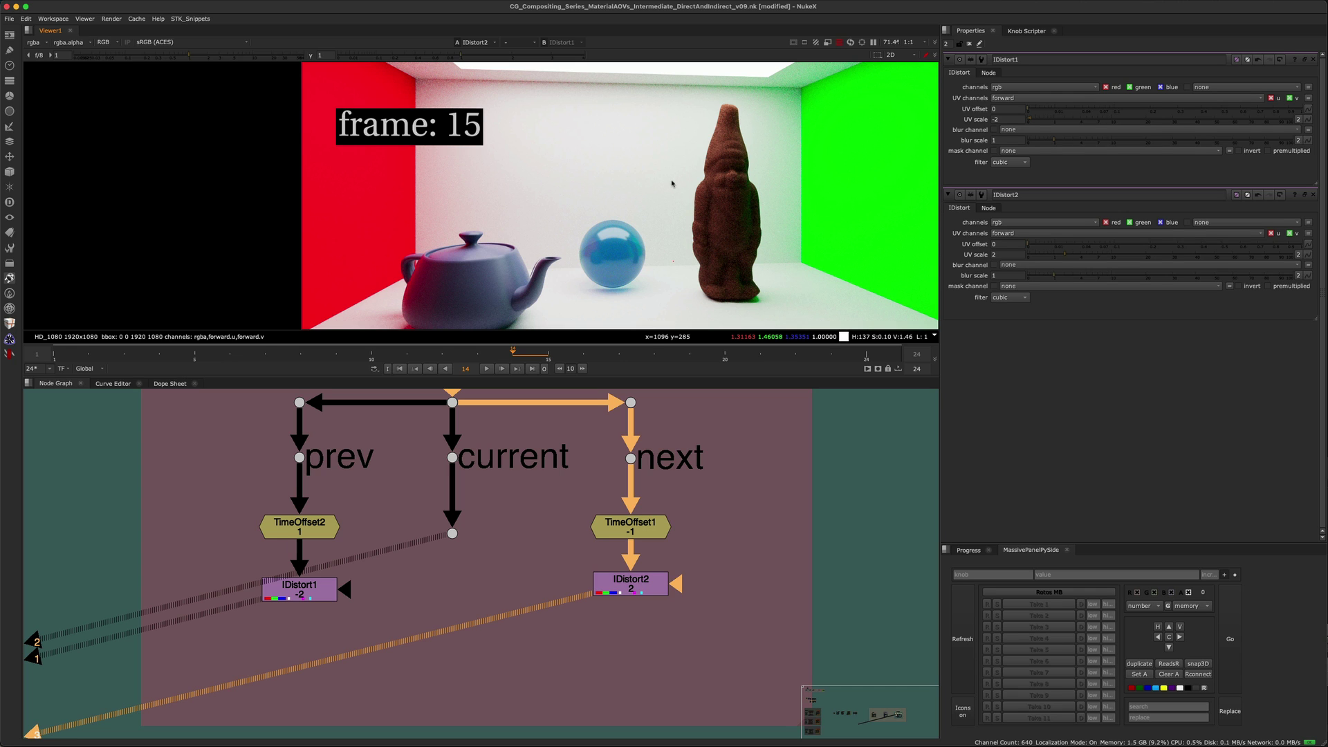
{"action": "key", "text": "1"}
{"action": "key", "text": "2"}
{"action": "key", "text": "3"}
{"action": "key", "text": "2"}
{"action": "key", "text": "1"}
{"action": "key", "text": "3"}
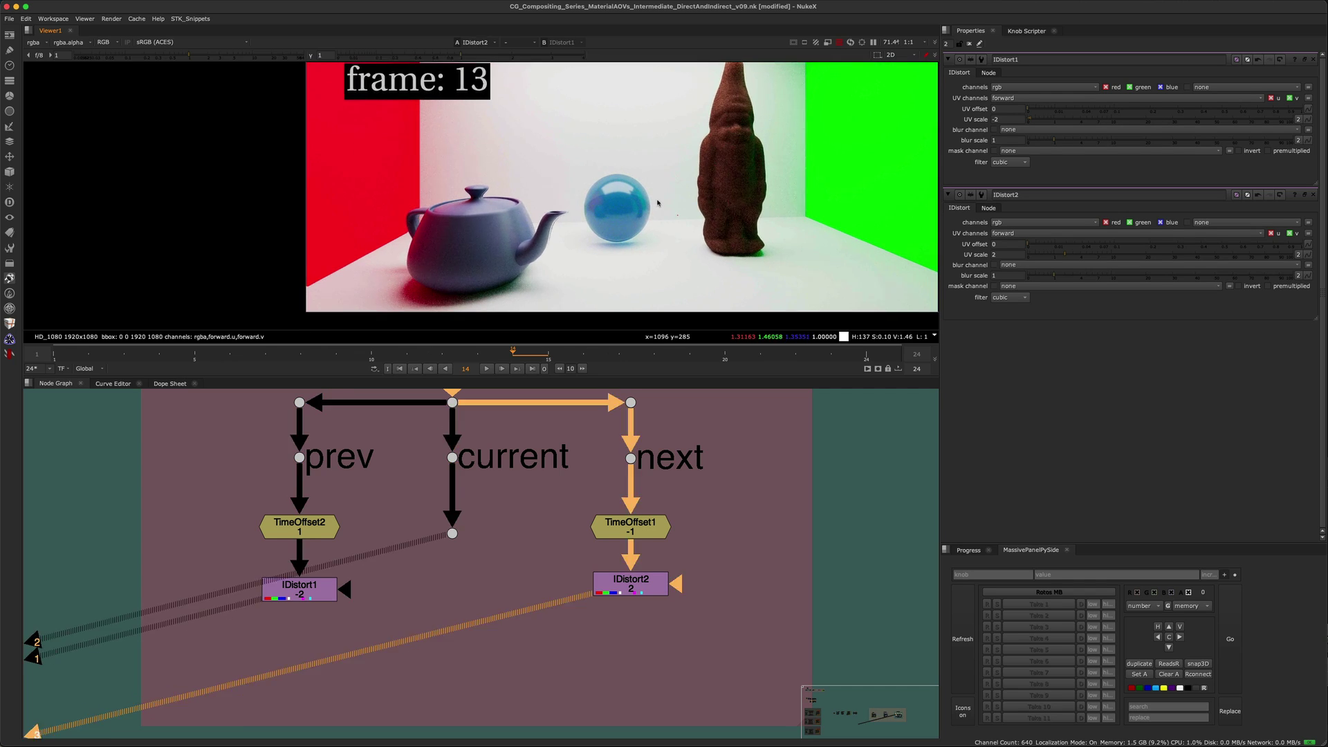
{"action": "key", "text": "2"}
- Compare the previous, current and next results close up on the sphere and teapot
{"action": "scroll", "coordinate": [615, 196], "scroll_direction": "up", "scroll_amount": 5}
{"action": "key", "text": "1"}
{"action": "key", "text": "3"}
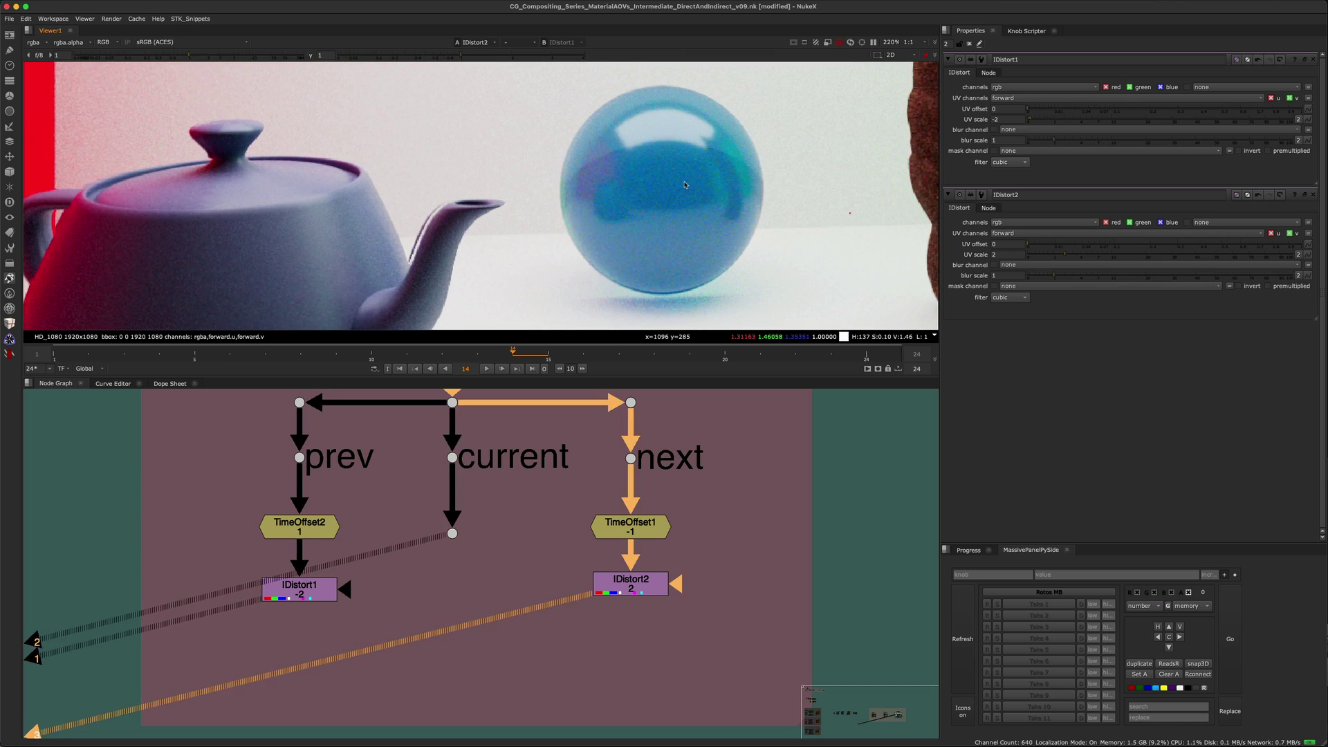
{"action": "key", "text": "2"}
{"action": "key", "text": "1"}
{"action": "key", "text": "3"}
{"action": "scroll", "coordinate": [646, 211], "scroll_direction": "down", "scroll_amount": 5}
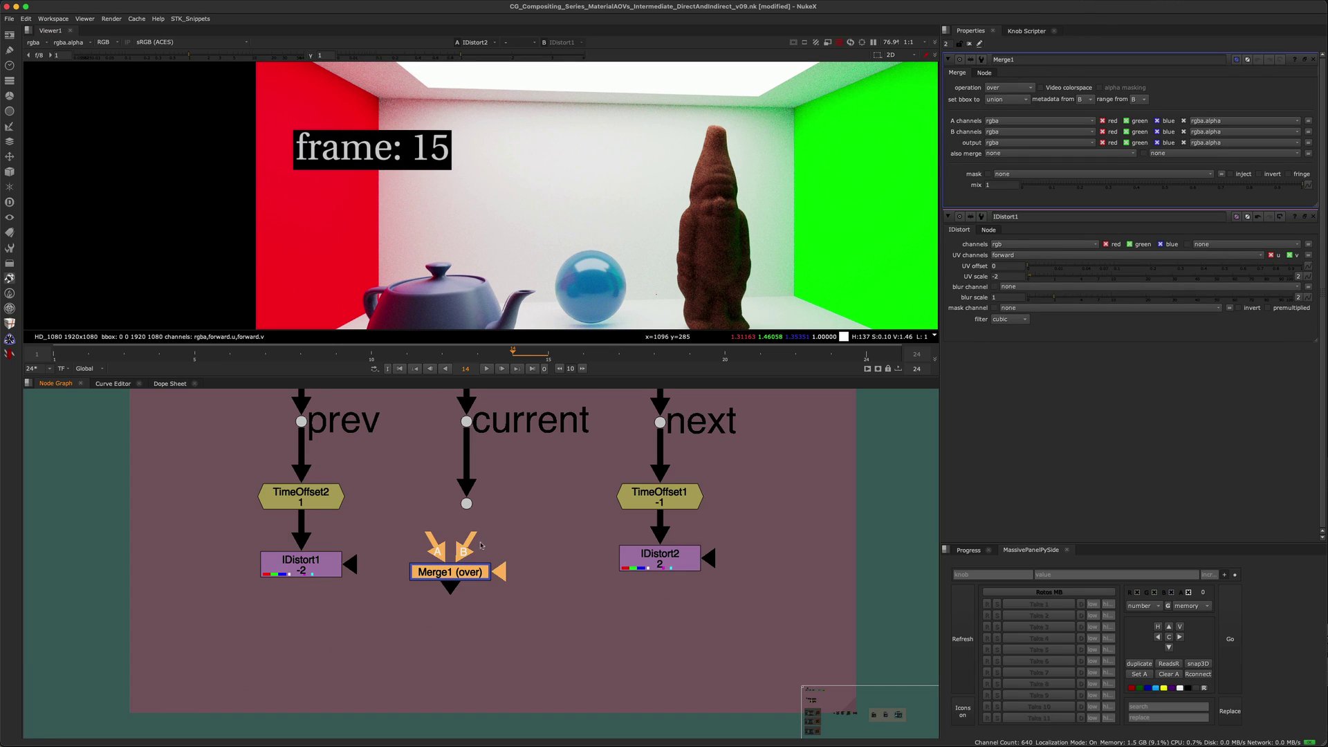
- Connect Merge1's B input to the current branch's dot, and its A1 and A2 inputs to IDistort1 and IDistort2
{"action": "left_click_drag", "start_coordinate": [456, 566], "coordinate": [466, 505]}
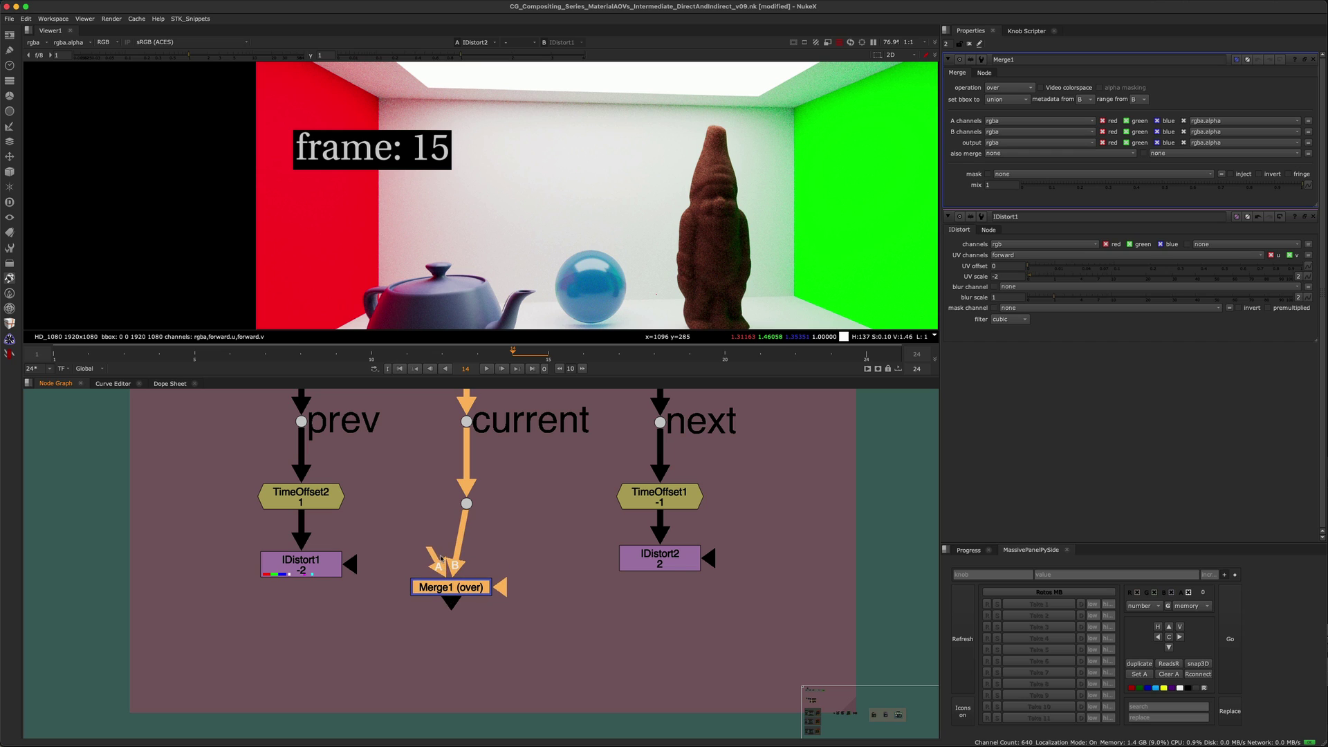
{"action": "left_click_drag", "start_coordinate": [440, 557], "coordinate": [304, 564]}
{"action": "left_click_drag", "start_coordinate": [508, 585], "coordinate": [657, 559]}
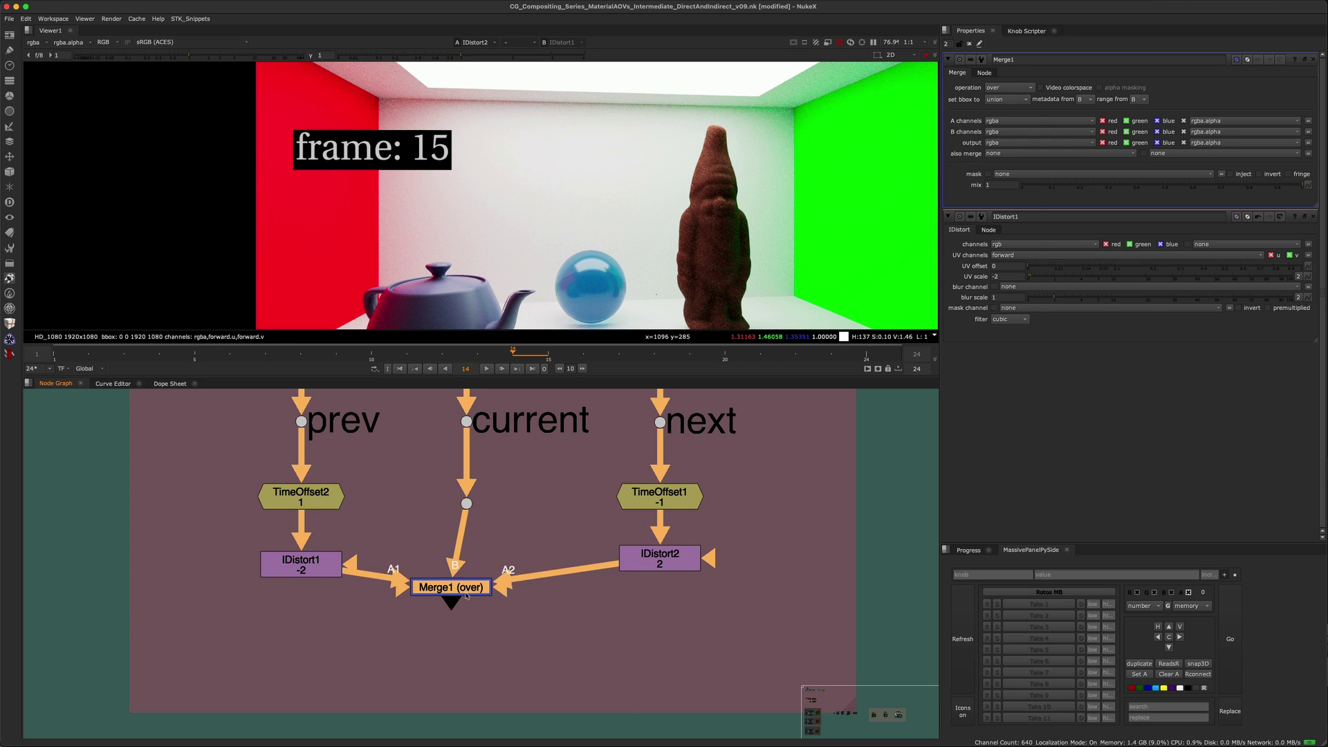
{"action": "left_click_drag", "start_coordinate": [467, 596], "coordinate": [483, 615]}
- Set the Merge1 operation to average and return from the full-screen viewer to the normal layout
{"action": "left_click", "coordinate": [1009, 87]}
{"action": "left_click", "coordinate": [1022, 17]}
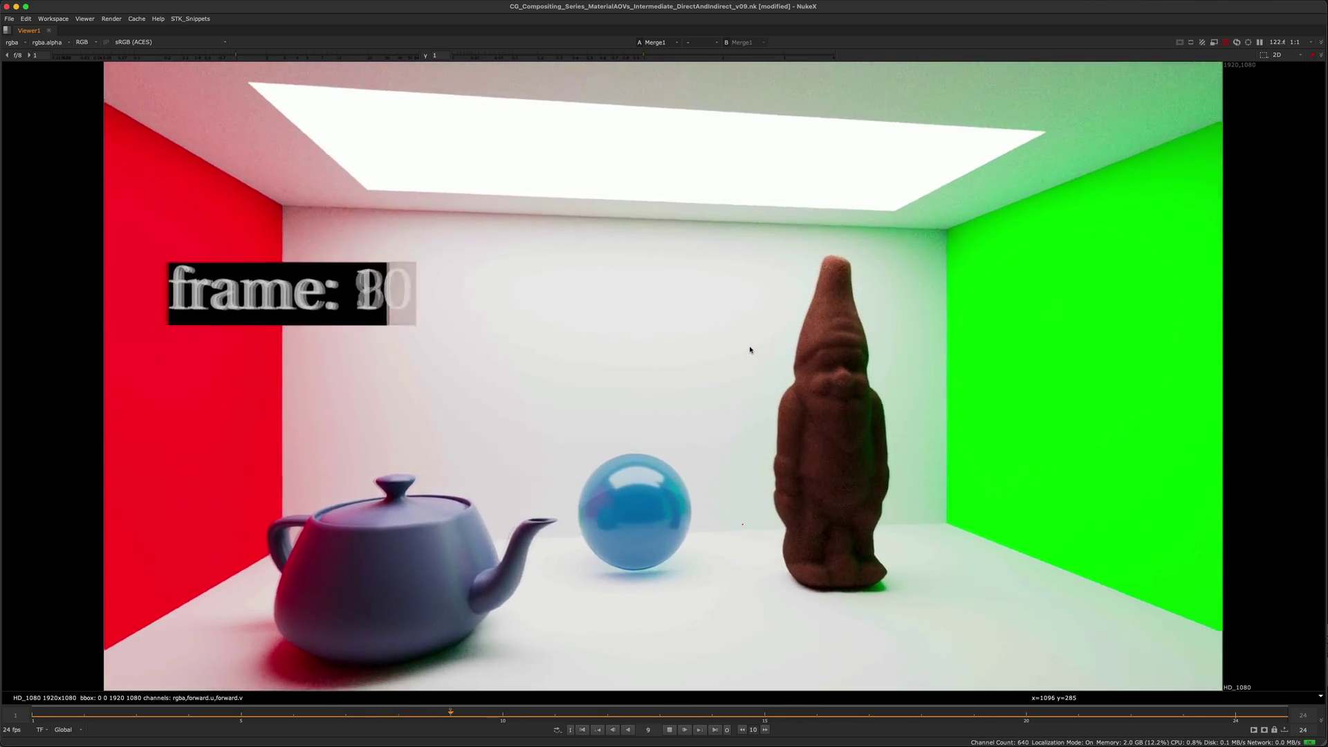
{"action": "key", "text": "space"}
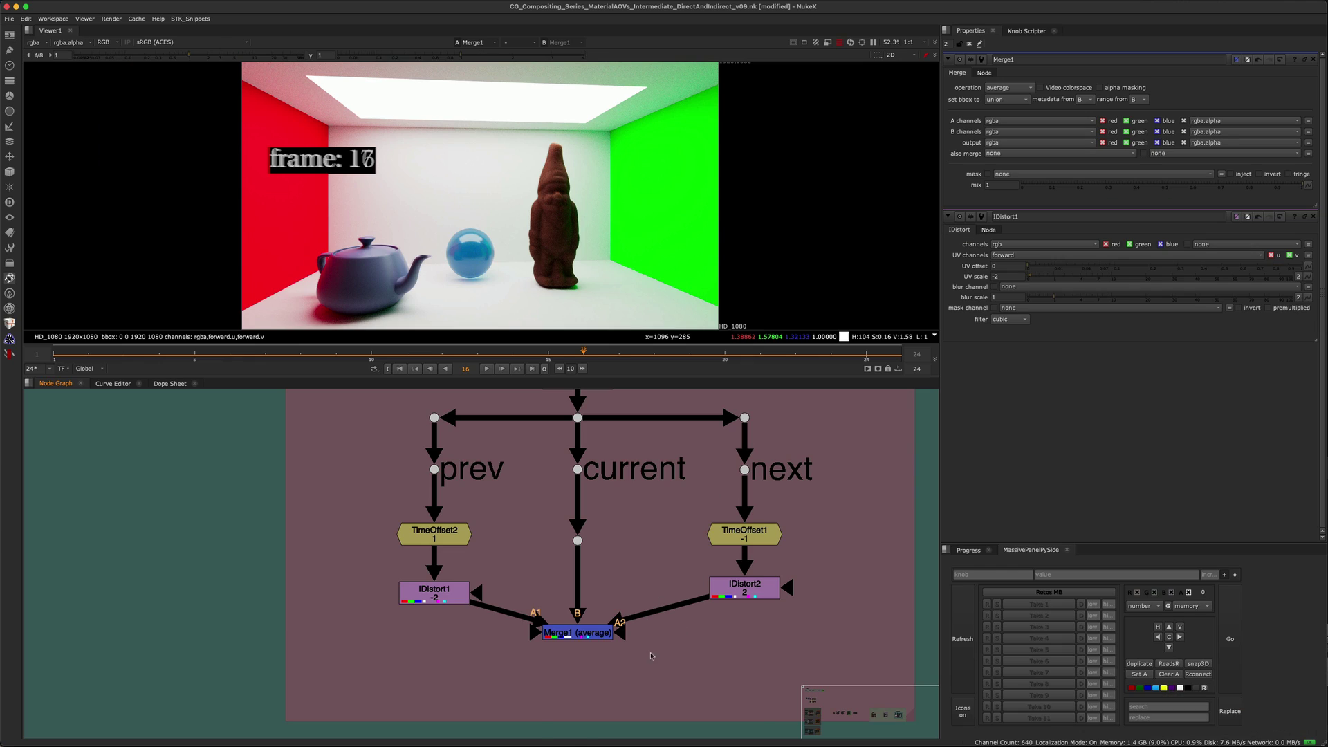
- Add a Blend node below Merge1 and connect its inputs 1, 2 and 3 to IDistort1, the current dot and IDistort2
{"action": "key", "text": "Tab"}
{"action": "type", "text": "blen"}
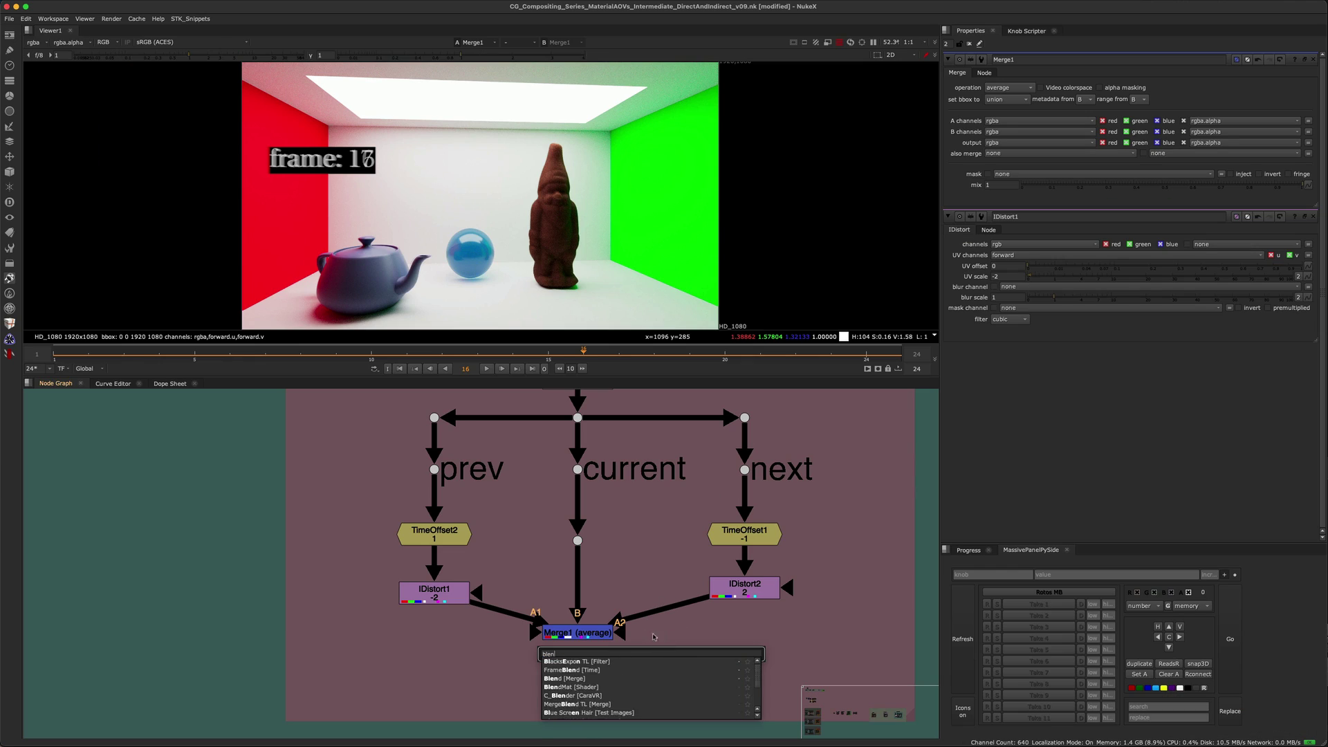
{"action": "type", "text": "d"}
{"action": "key", "text": "Return"}
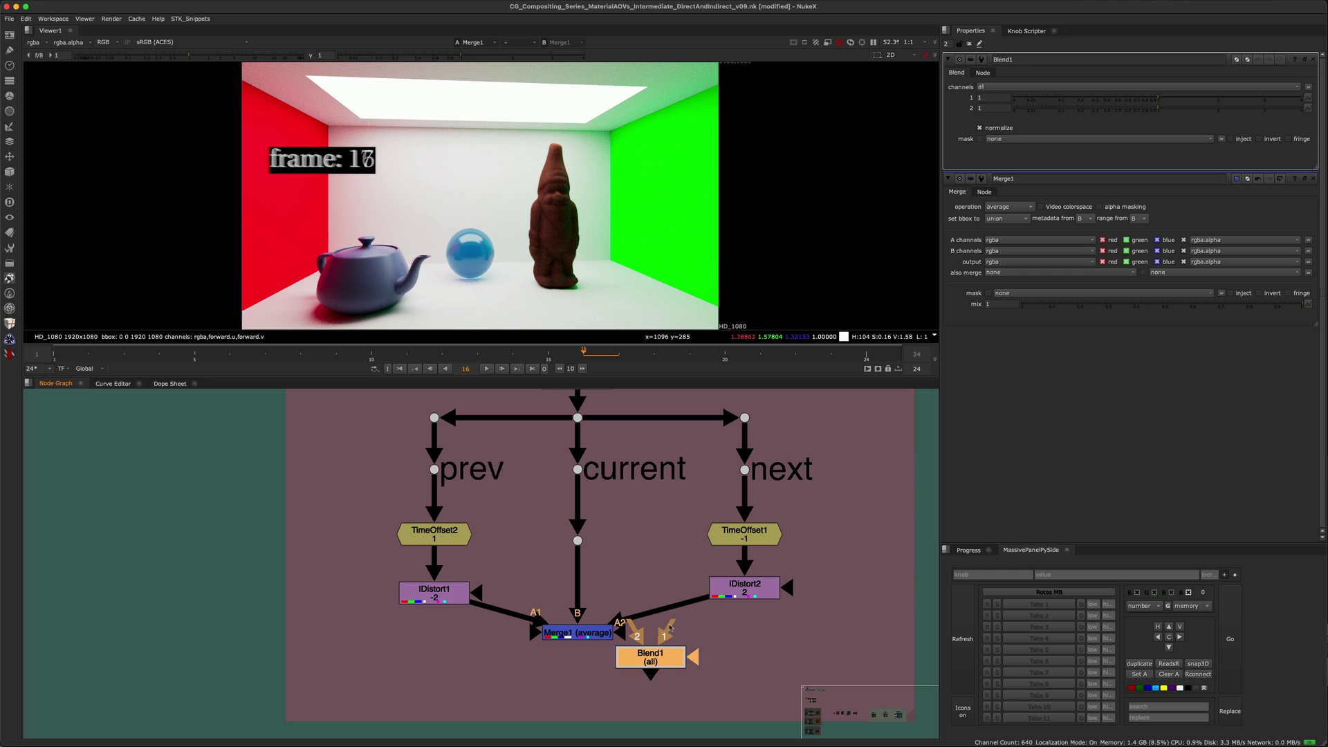
{"action": "left_click_drag", "start_coordinate": [670, 627], "coordinate": [439, 594]}
{"action": "left_click_drag", "start_coordinate": [637, 633], "coordinate": [579, 539]}
{"action": "left_click_drag", "start_coordinate": [605, 659], "coordinate": [736, 596]}
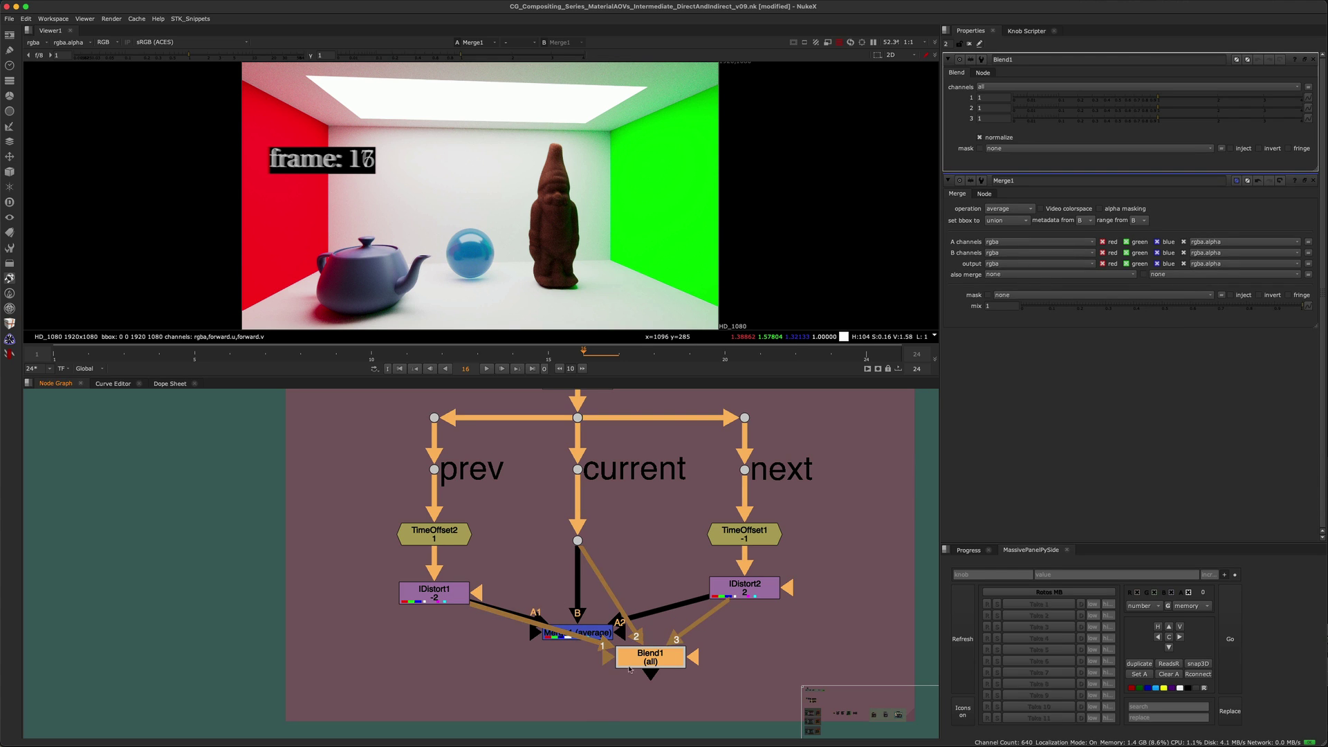
{"action": "left_click_drag", "start_coordinate": [651, 661], "coordinate": [589, 682]}
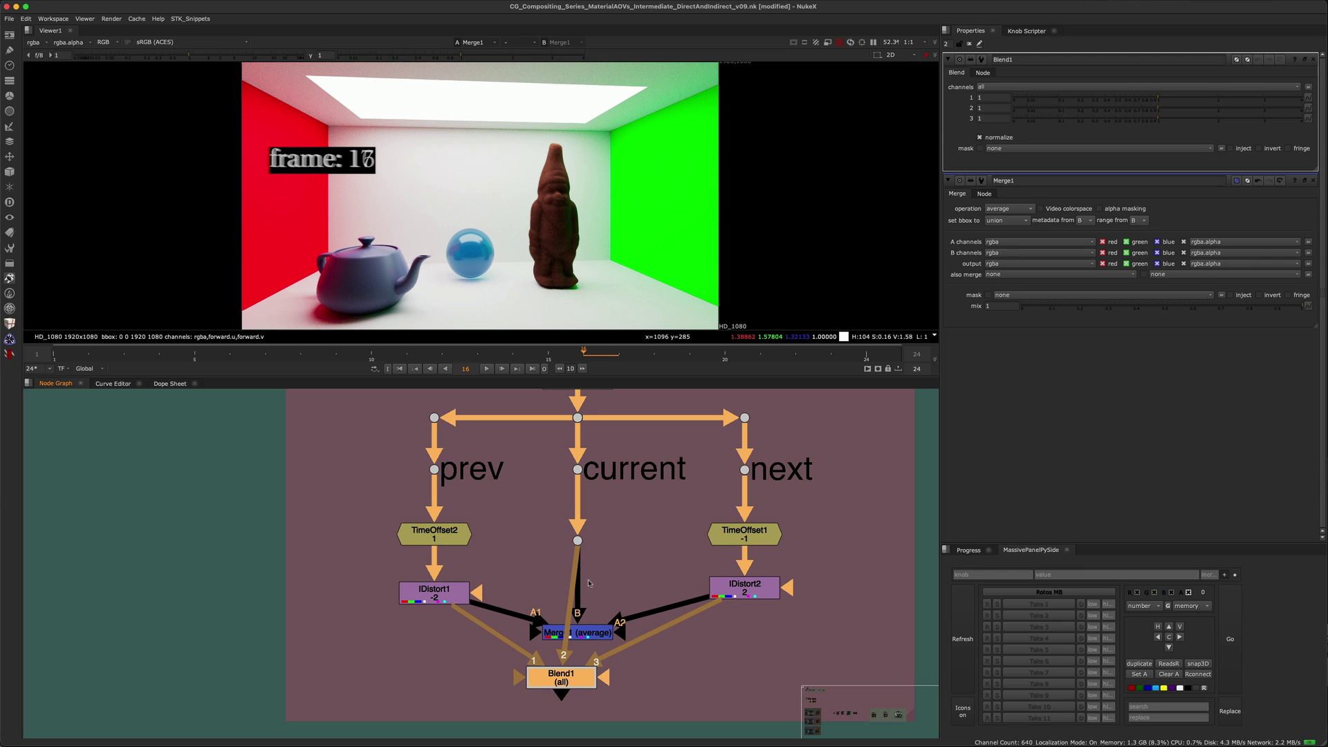
- Add a loose dot beside the current branch and connect the Blend node's fourth input to it
{"action": "left_click", "coordinate": [623, 557]}
{"action": "key", "text": "period"}
{"action": "left_click_drag", "start_coordinate": [519, 677], "coordinate": [623, 557]}
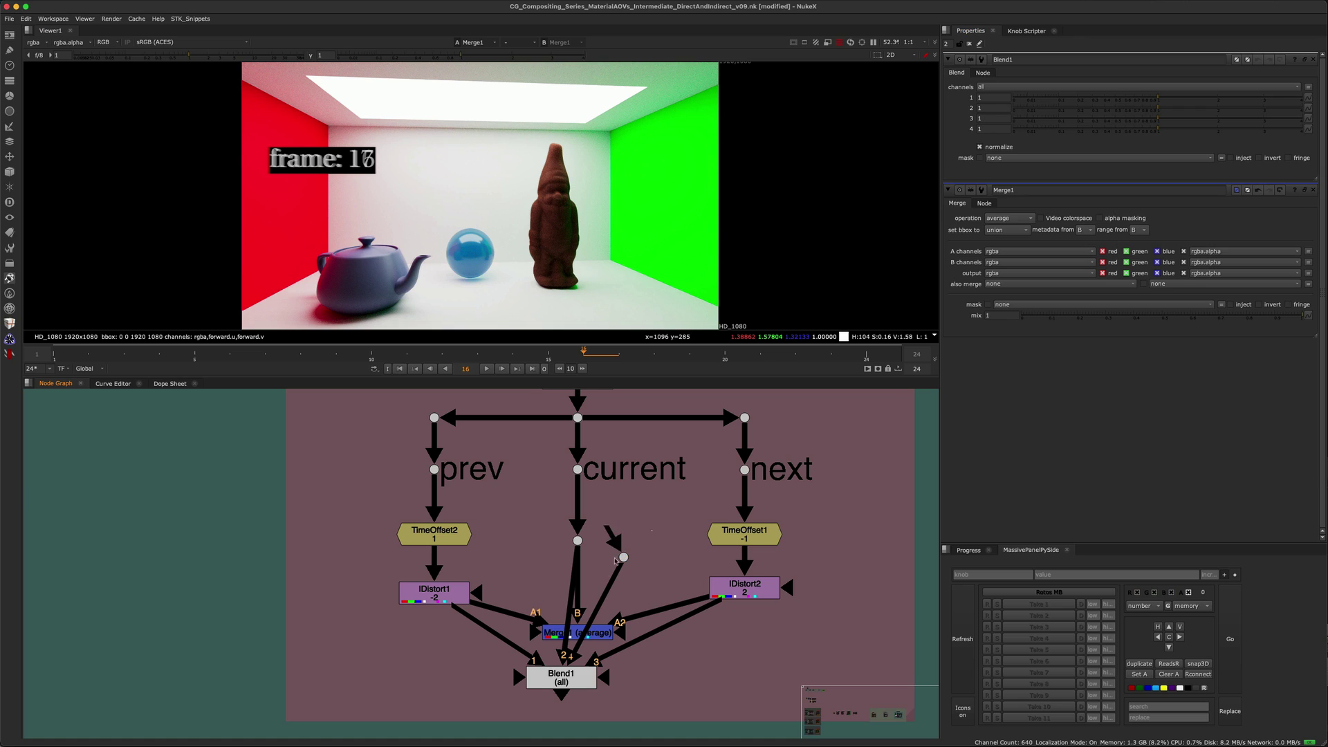
- Delete the loose dot feeding Blend1's fourth input and delete the Merge1 node
{"action": "key", "text": "Delete"}
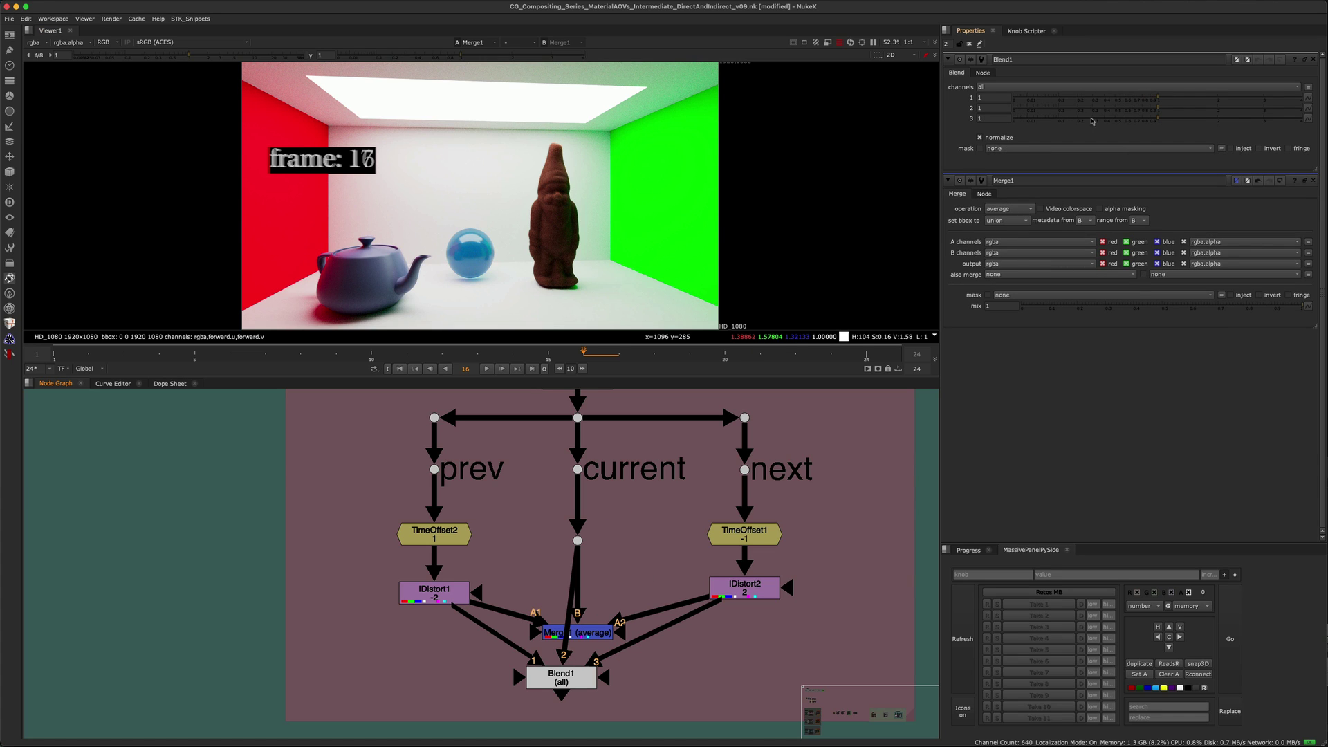
{"action": "left_click_drag", "start_coordinate": [630, 586], "coordinate": [582, 630]}
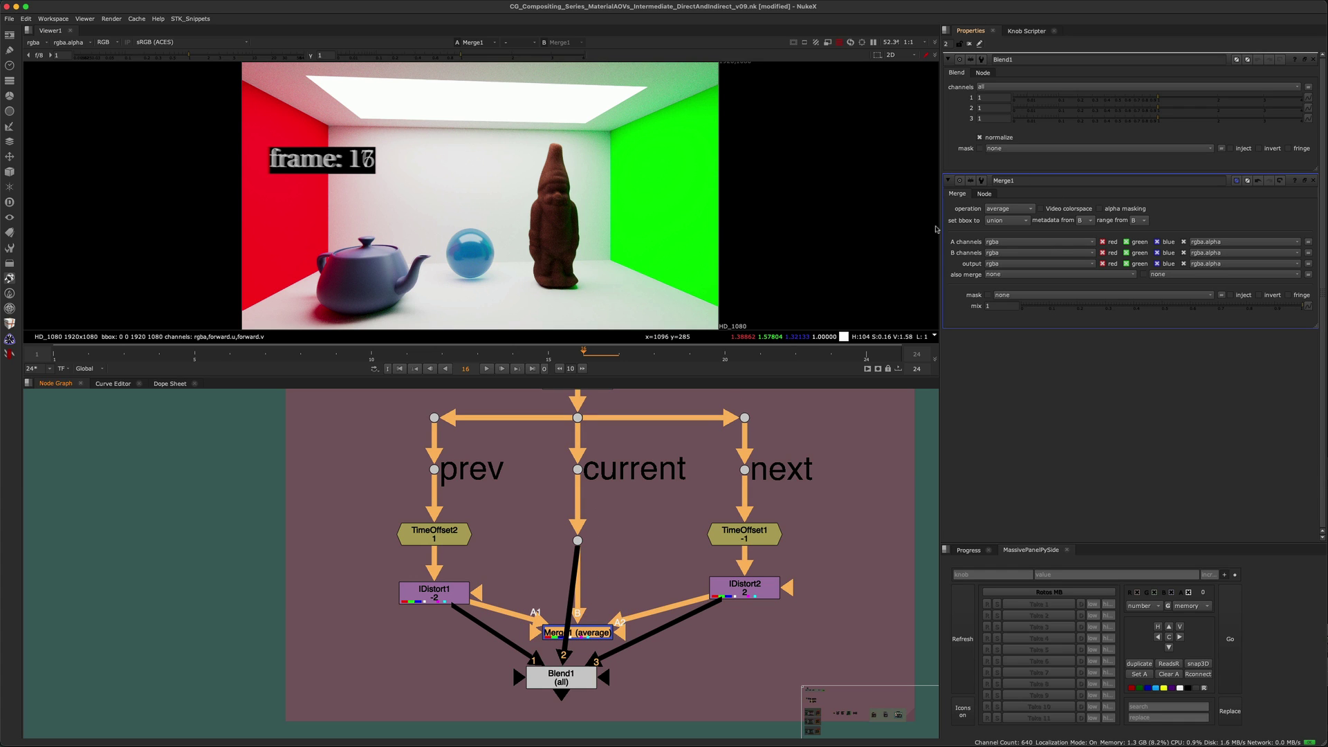
{"action": "key", "text": "Delete"}
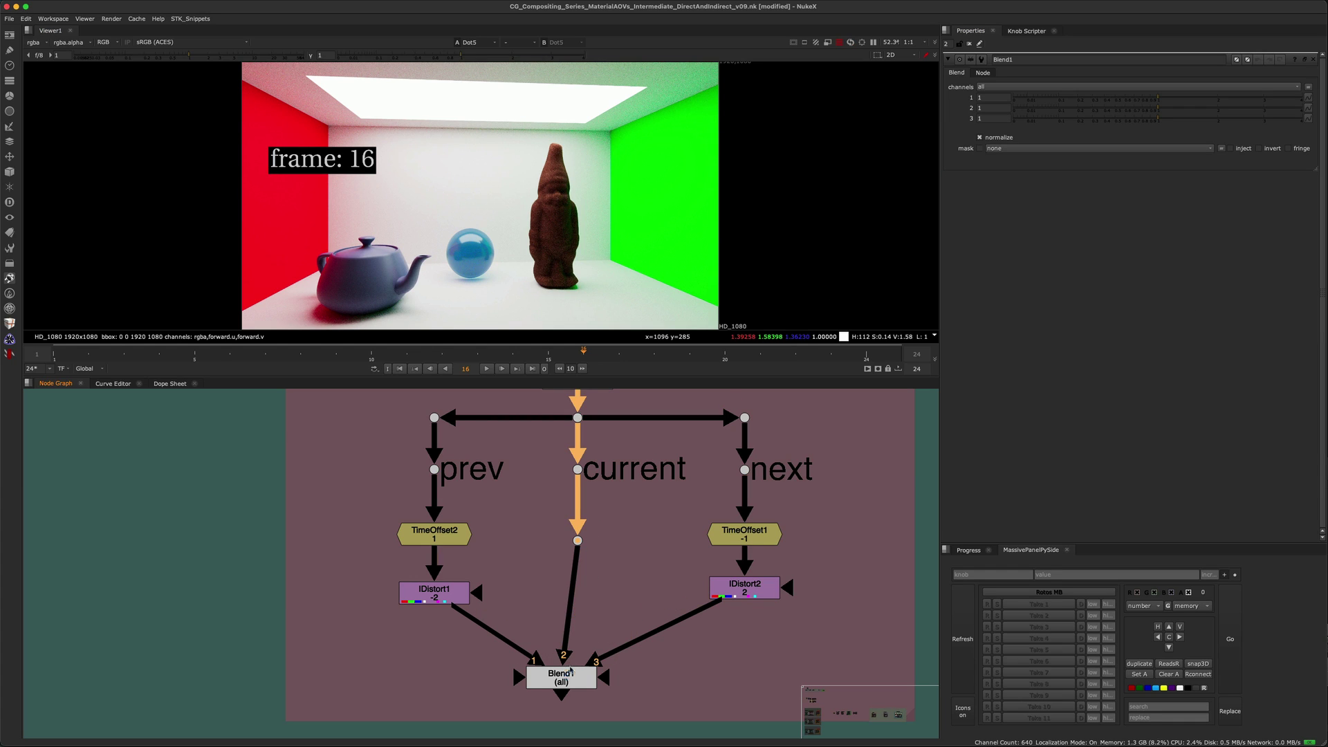
- Place Blend1 directly below the current branch's dot and view its averaged result around the teapot and sphere
{"action": "left_click_drag", "start_coordinate": [571, 671], "coordinate": [587, 626]}
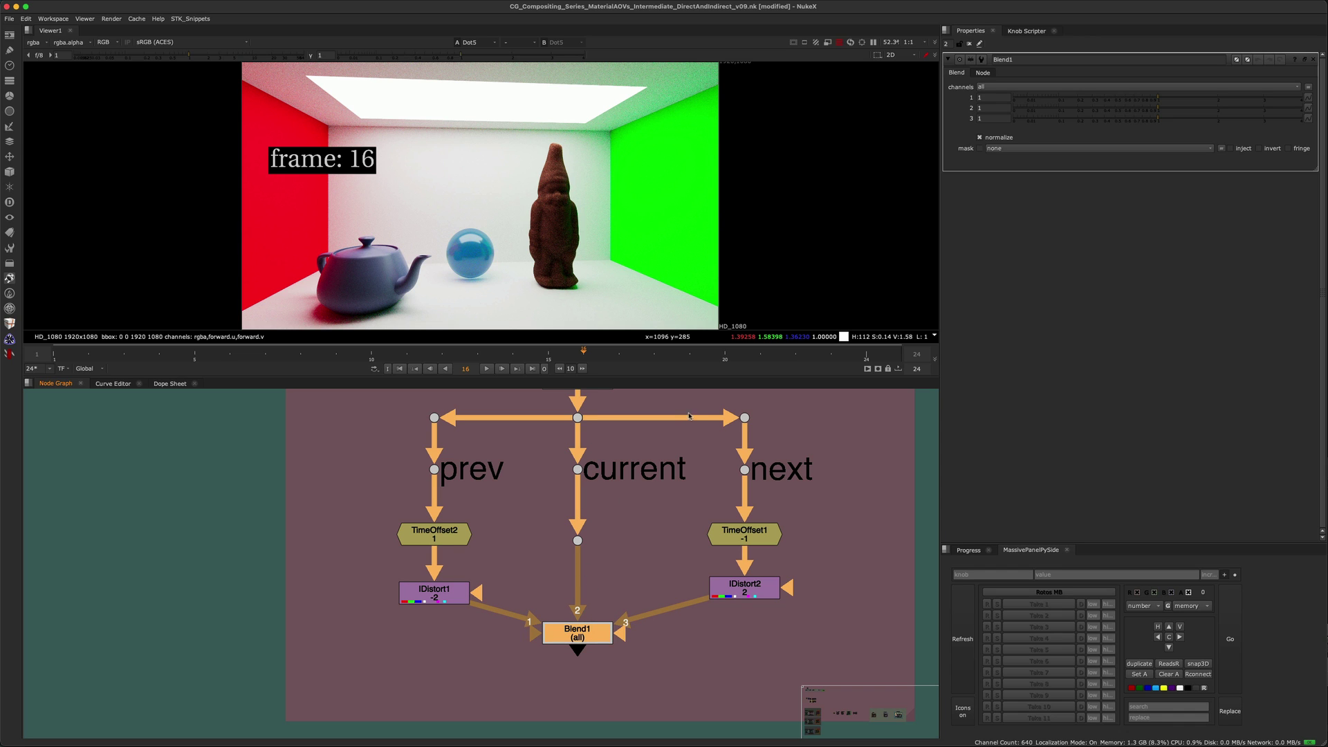
{"action": "key", "text": "1"}
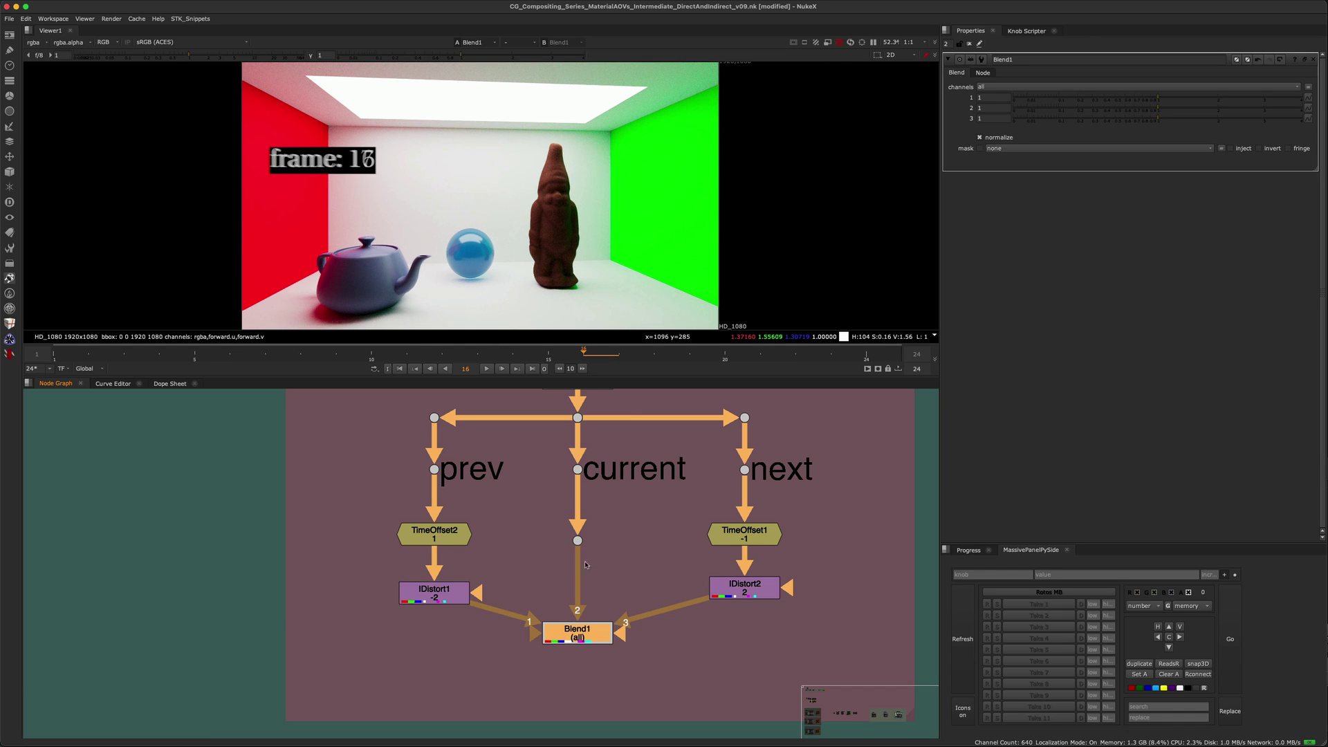
{"action": "scroll", "coordinate": [501, 248], "scroll_direction": "up", "scroll_amount": 4}
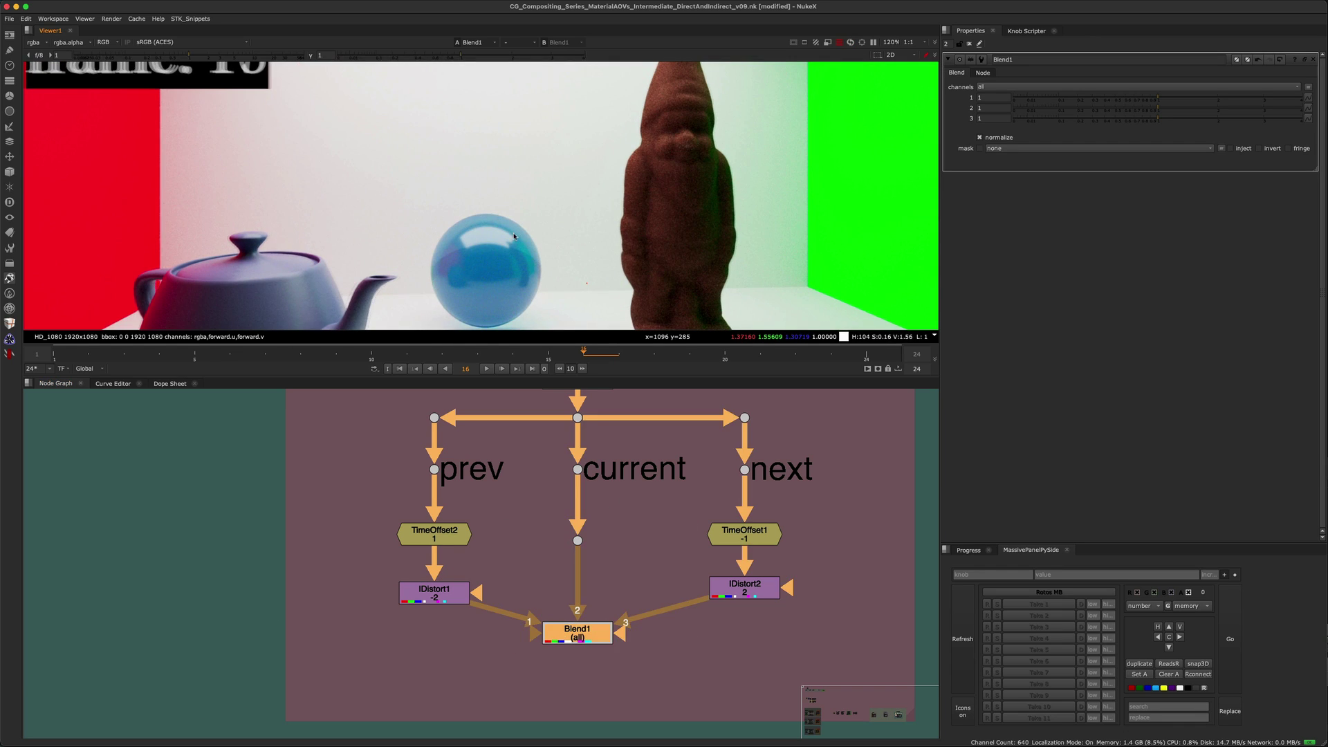
{"action": "middle_click_drag", "start_coordinate": [501, 242], "coordinate": [540, 197]}
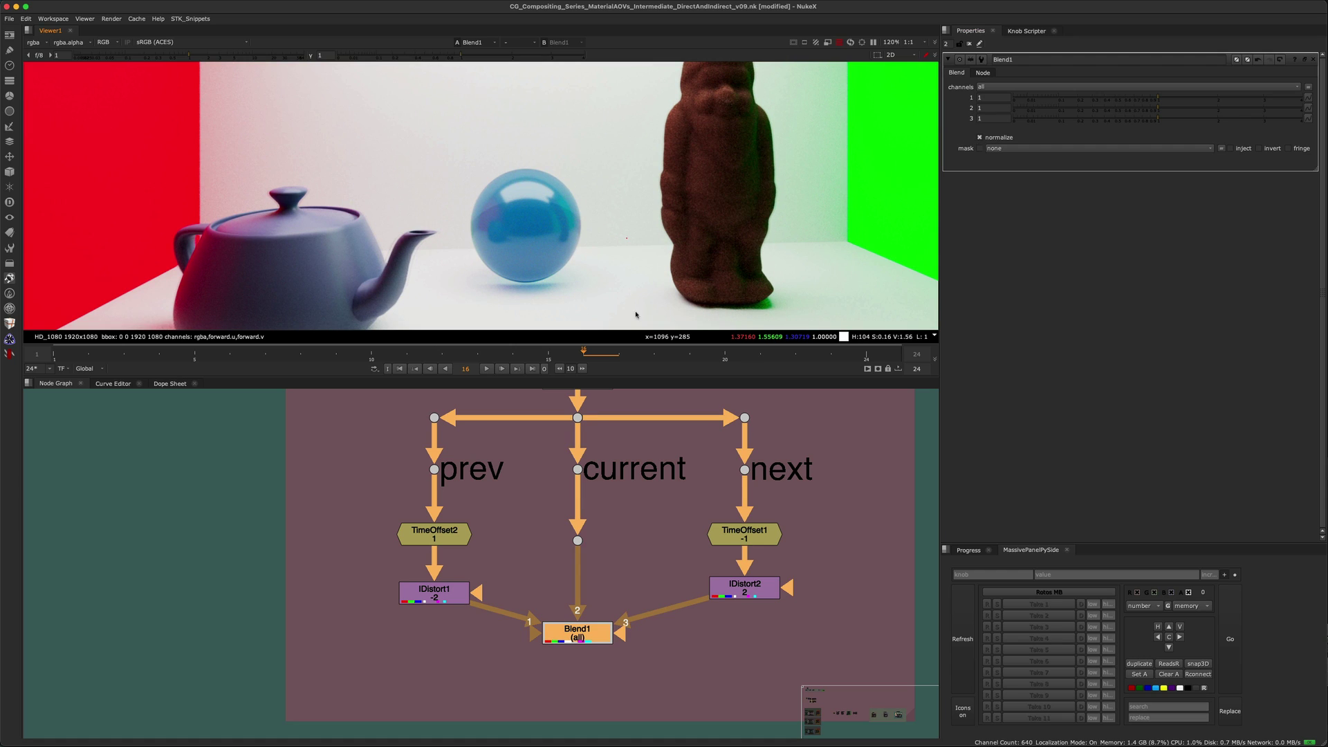
- Highlight the current, next and prev branches feeding Blend1 one after another
{"action": "scroll", "coordinate": [664, 524], "scroll_direction": "down", "scroll_amount": 3}
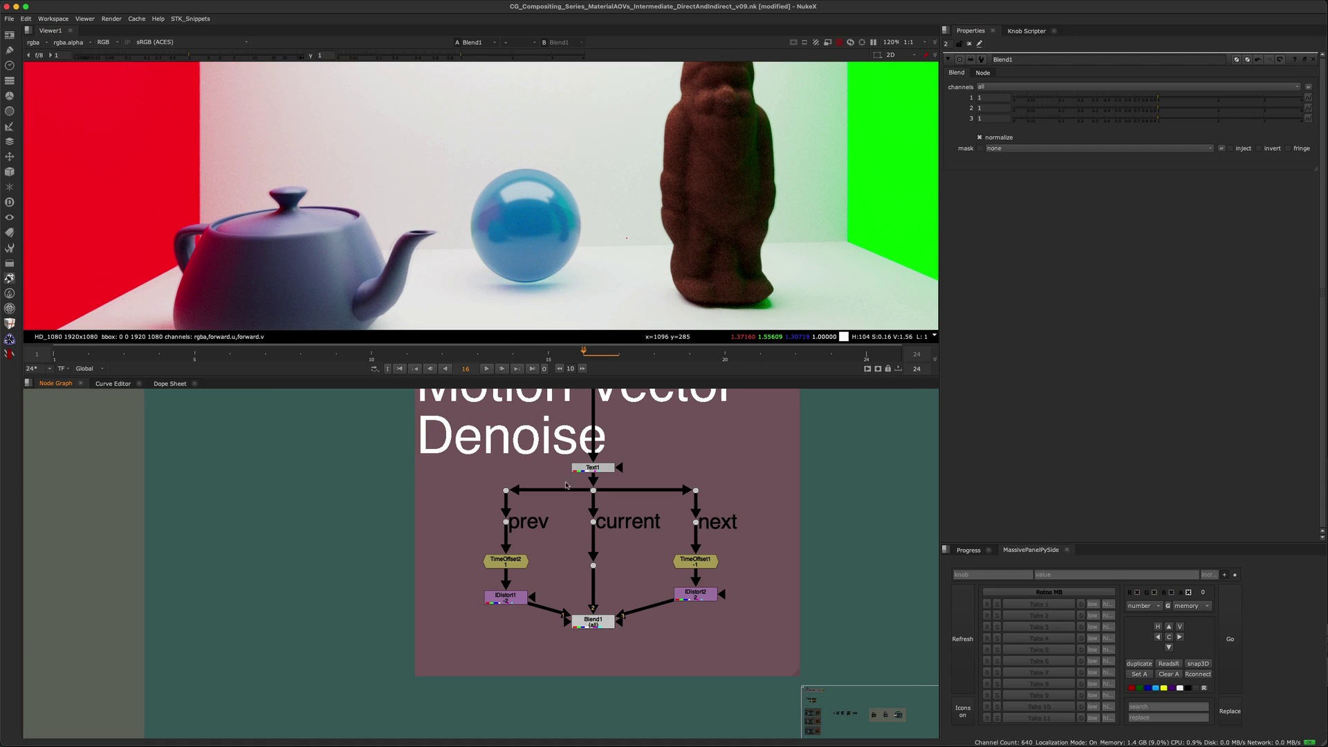
{"action": "left_click_drag", "start_coordinate": [550, 438], "coordinate": [655, 678]}
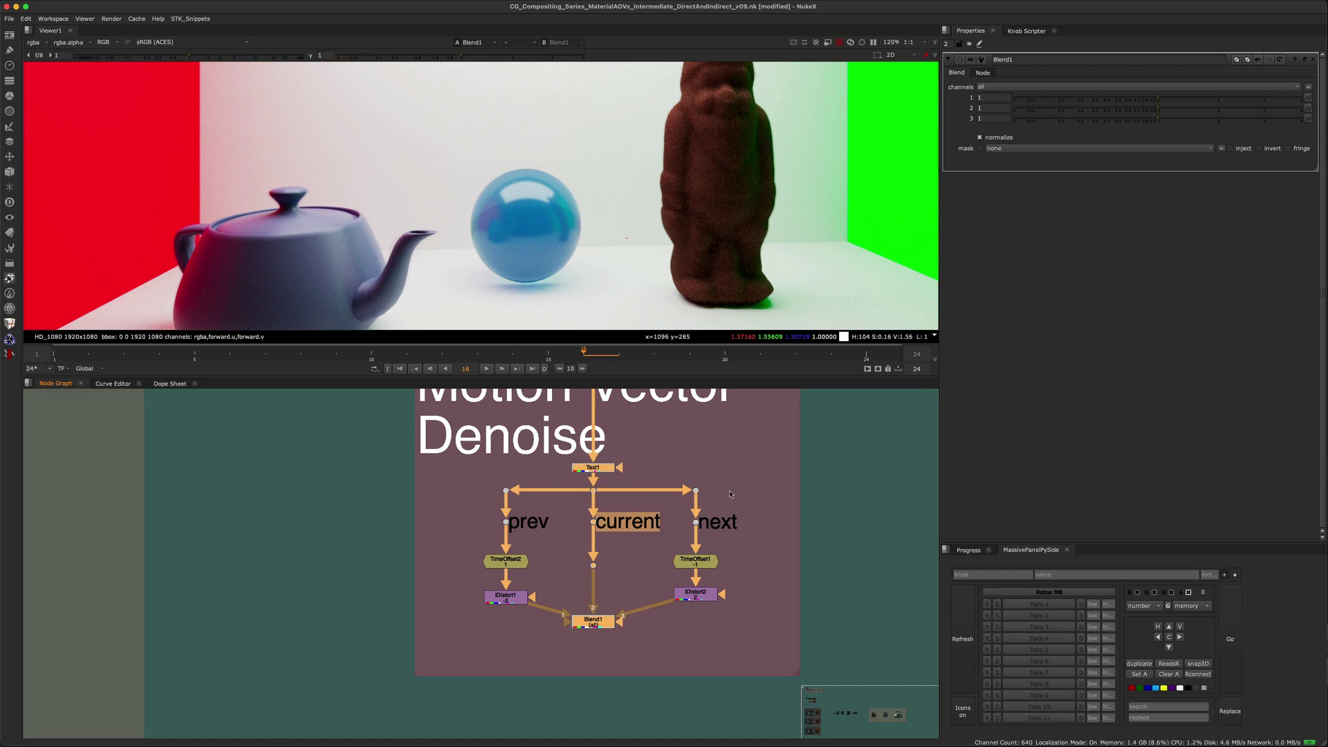
{"action": "left_click_drag", "start_coordinate": [766, 451], "coordinate": [634, 654]}
{"action": "left_click_drag", "start_coordinate": [467, 635], "coordinate": [566, 455]}
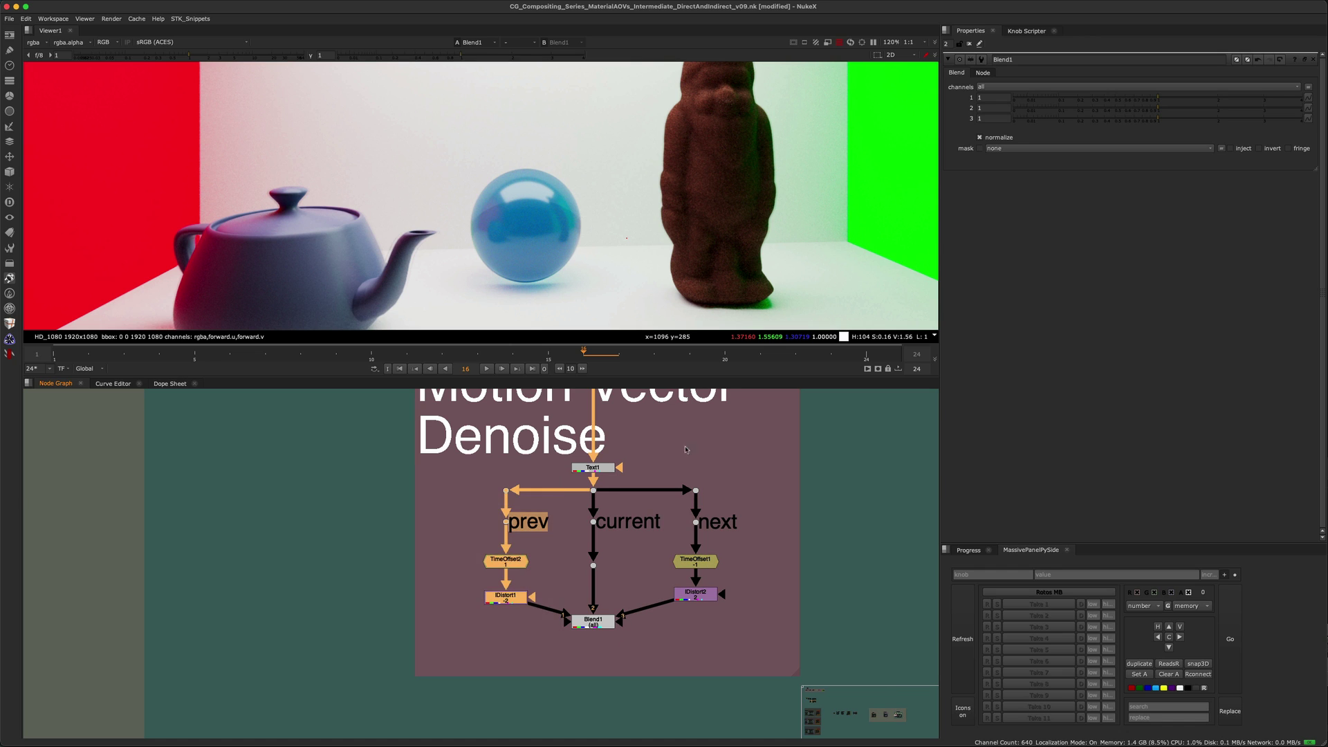
- Highlight the one-frame and two-frame offset branches of the five-input Blend3 setup in the other Motion Vector Denoise group
{"action": "scroll", "coordinate": [673, 473], "scroll_direction": "down", "scroll_amount": 5}
{"action": "middle_click_drag", "start_coordinate": [730, 706], "coordinate": [699, 443]}
{"action": "scroll", "coordinate": [699, 443], "scroll_direction": "up", "scroll_amount": 4}
{"action": "middle_click_drag", "start_coordinate": [642, 615], "coordinate": [657, 578]}
{"action": "scroll", "coordinate": [658, 578], "scroll_direction": "up", "scroll_amount": 3}
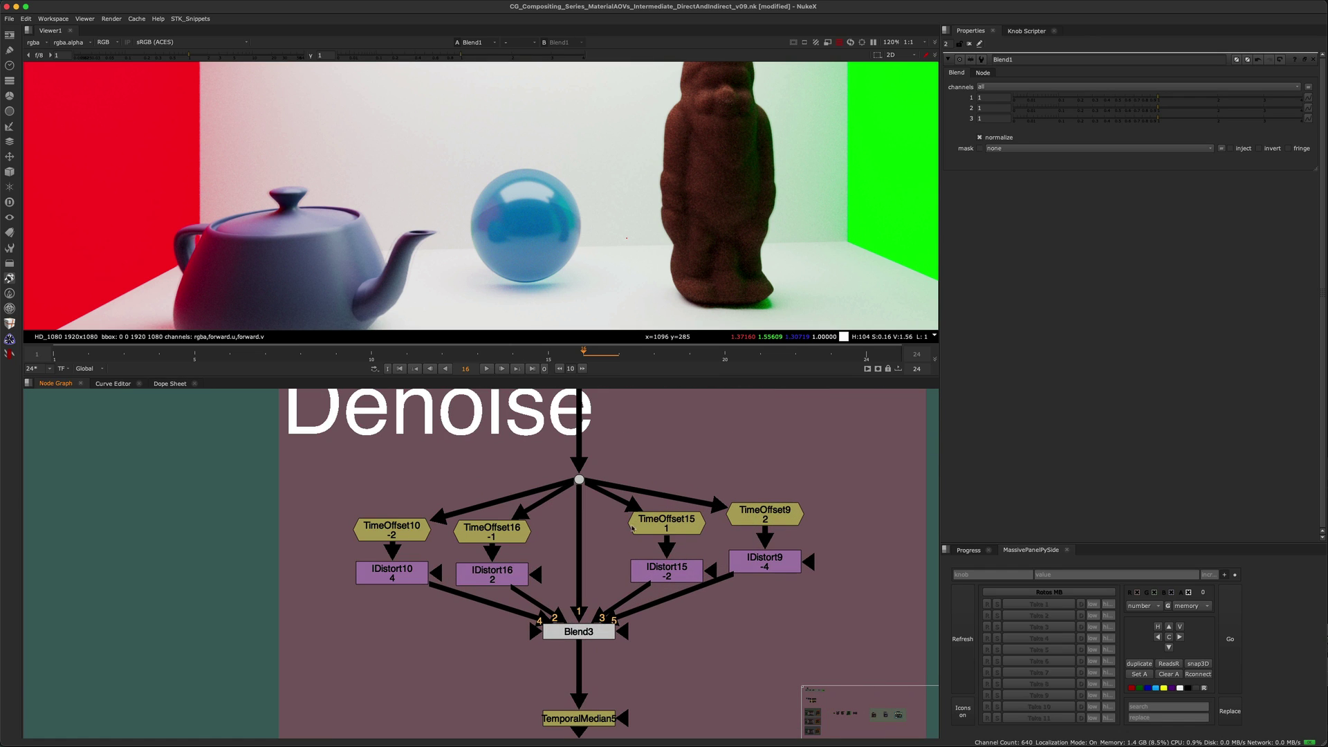
{"action": "left_click_drag", "start_coordinate": [532, 528], "coordinate": [728, 706]}
{"action": "left_click", "coordinate": [658, 662]}
{"action": "left_click_drag", "start_coordinate": [570, 631], "coordinate": [736, 578]}
{"action": "left_click_drag", "start_coordinate": [859, 448], "coordinate": [751, 561]}
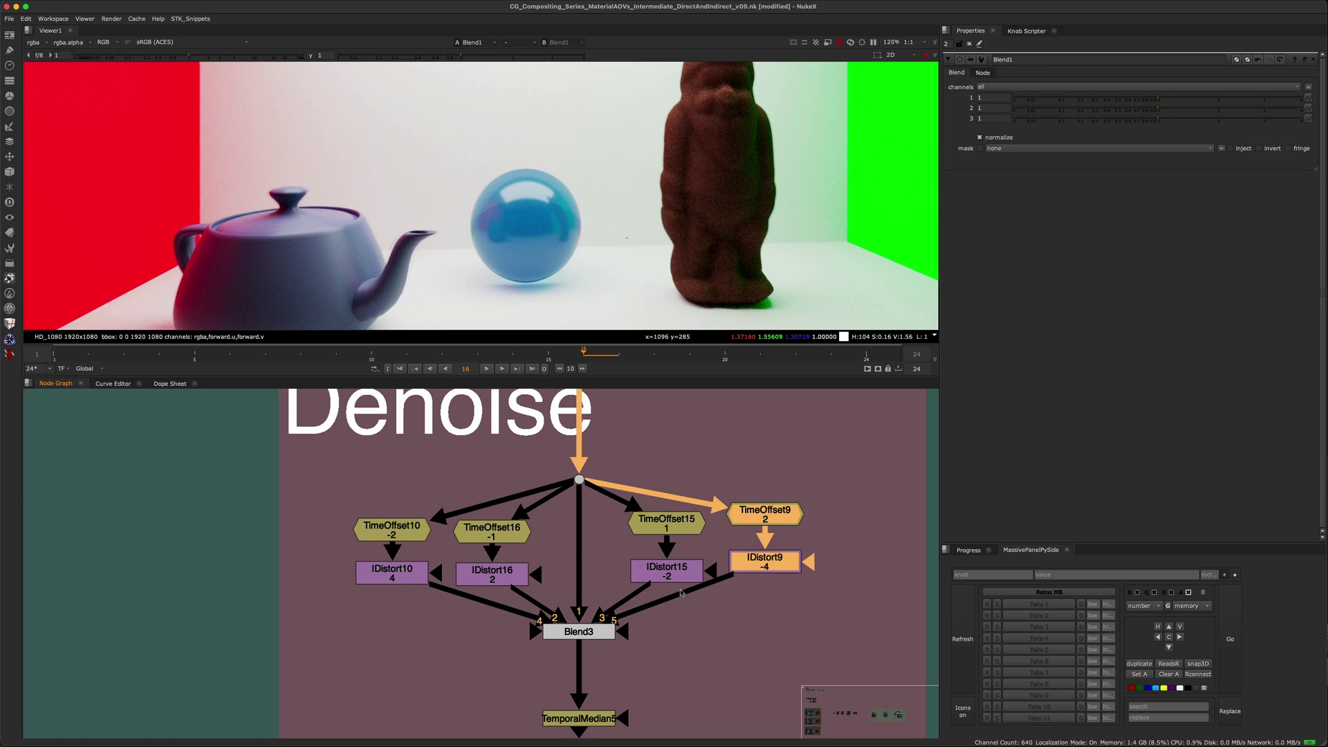
{"action": "left_click_drag", "start_coordinate": [442, 483], "coordinate": [328, 598]}
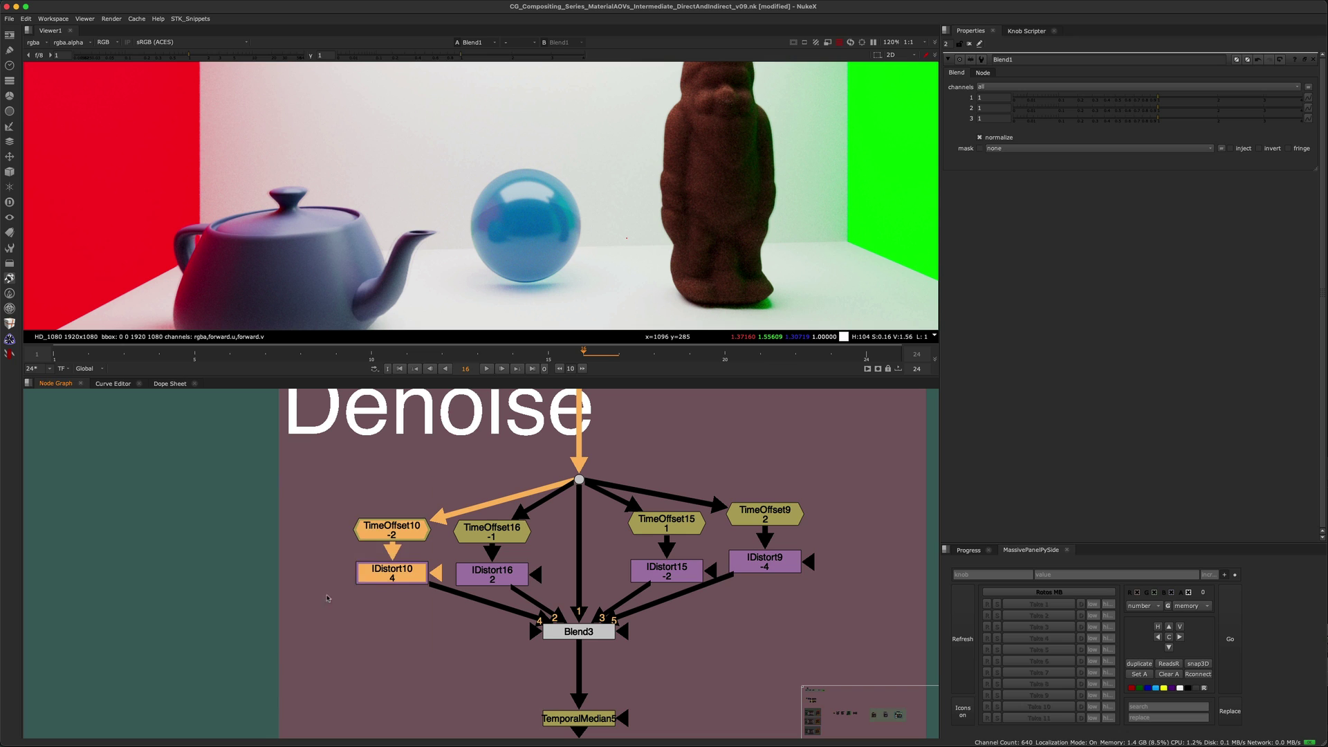
- View IDistort16, TimeOffset10 and IDistort10 in turn and open IDistort10's properties
{"action": "scroll", "coordinate": [544, 556], "scroll_direction": "up", "scroll_amount": 3}
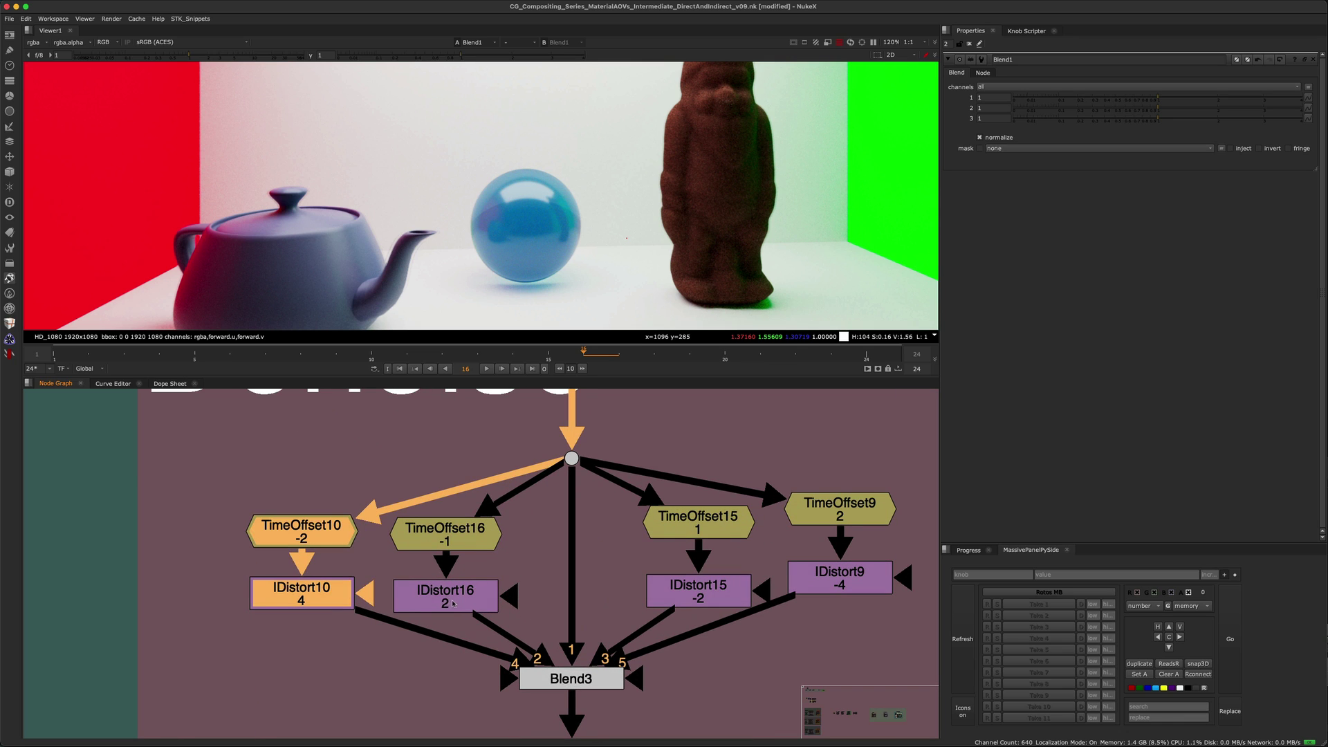
{"action": "left_click", "coordinate": [453, 604]}
{"action": "key", "text": "1"}
{"action": "left_click", "coordinate": [321, 546]}
{"action": "key", "text": "1"}
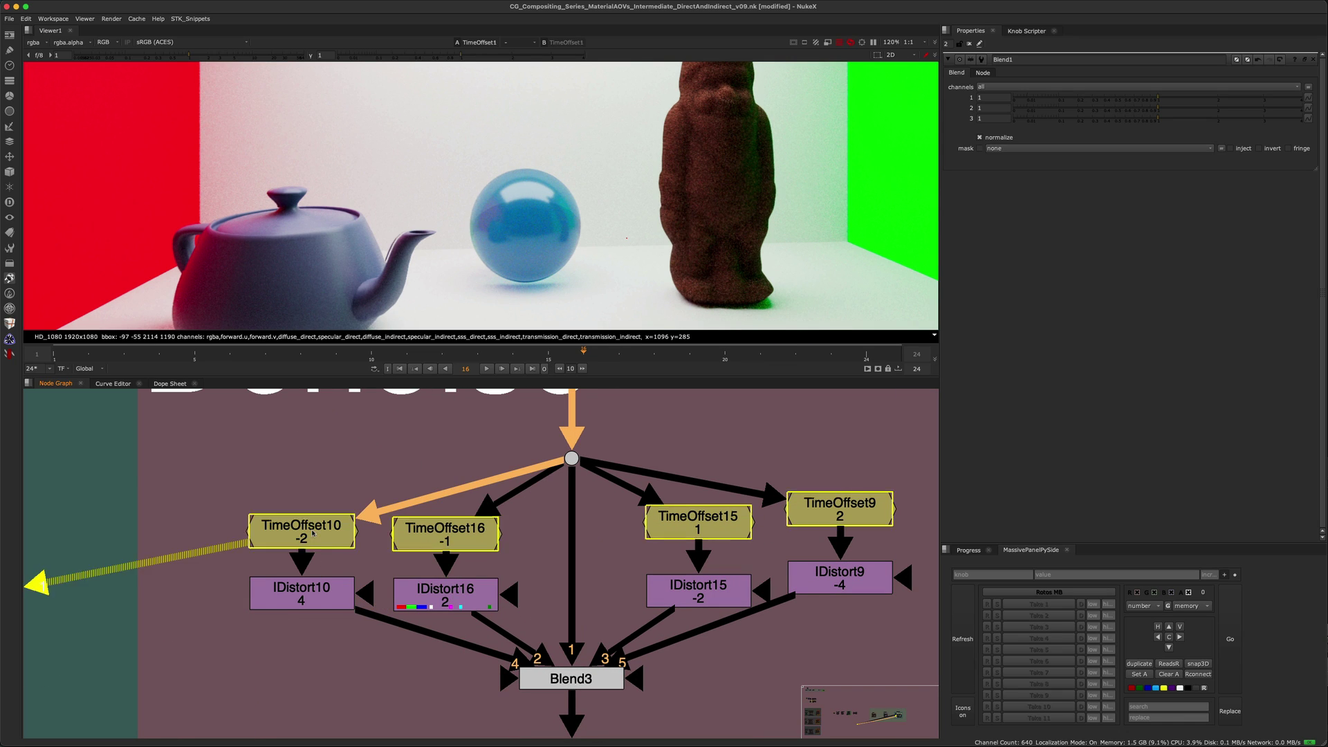
{"action": "left_click", "coordinate": [294, 599]}
{"action": "key", "text": "1"}
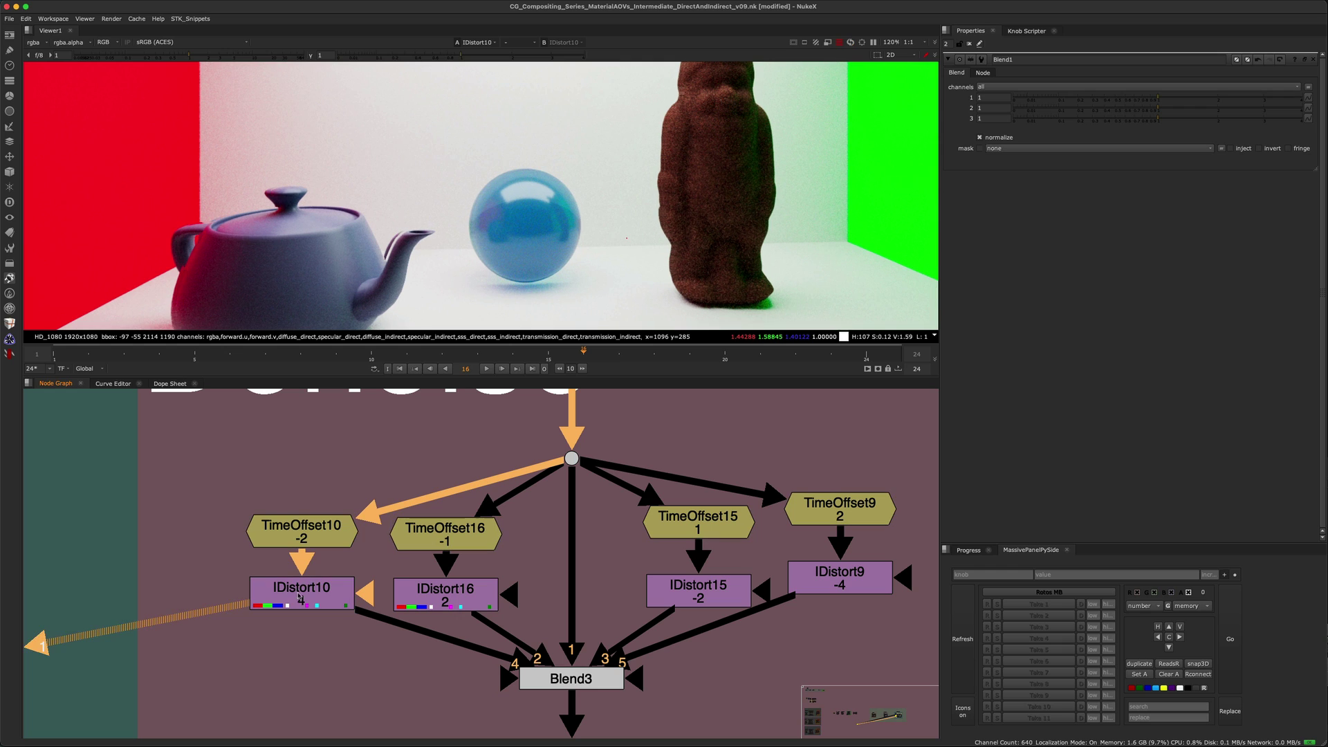
{"action": "double_click", "coordinate": [302, 597]}
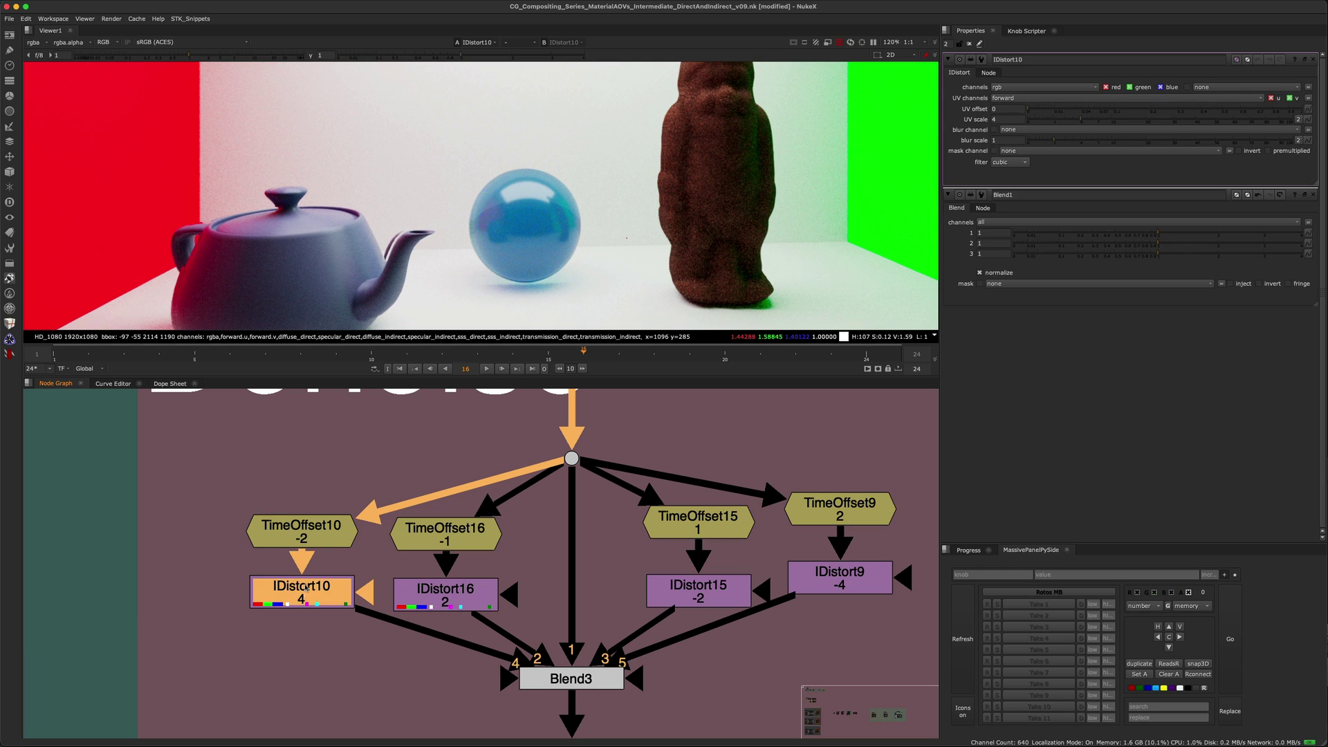
{"action": "left_click", "coordinate": [401, 593]}
{"action": "left_click", "coordinate": [317, 593]}
- Toggle TemporalMedian5 below Blend3 off and on repeatedly to compare the noise in the image
{"action": "key", "text": "d"}
{"action": "key", "text": "d"}
{"action": "key", "text": "d"}
{"action": "key", "text": "d"}
{"action": "key", "text": "d"}
{"action": "key", "text": "d"}
{"action": "key", "text": "d"}
{"action": "key", "text": "d"}
{"action": "middle_click_drag", "start_coordinate": [562, 569], "coordinate": [560, 528]}
{"action": "left_click_drag", "start_coordinate": [492, 584], "coordinate": [658, 689]}
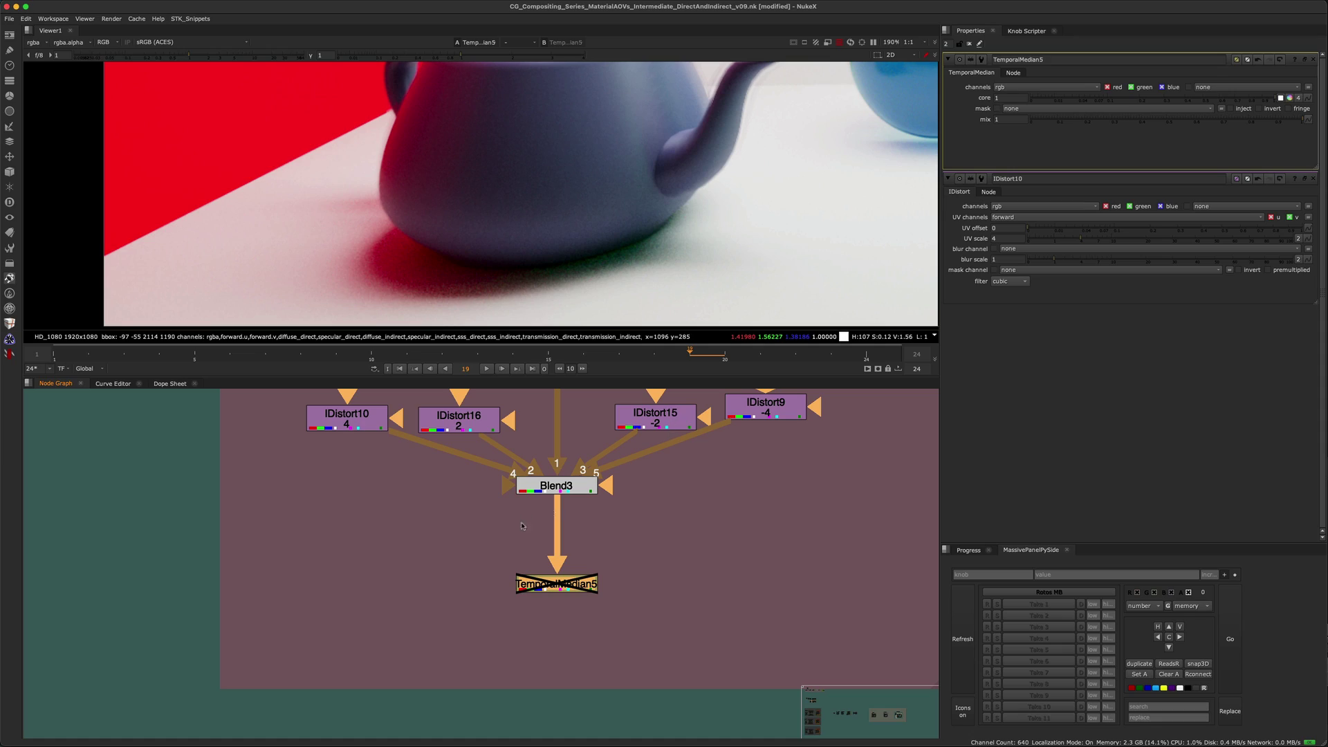
- Branch a Median node off Blend3 beside TemporalMedian5 and inspect its filtered result closely around the teapot and sphere
{"action": "scroll", "coordinate": [595, 564], "scroll_direction": "up", "scroll_amount": 3}
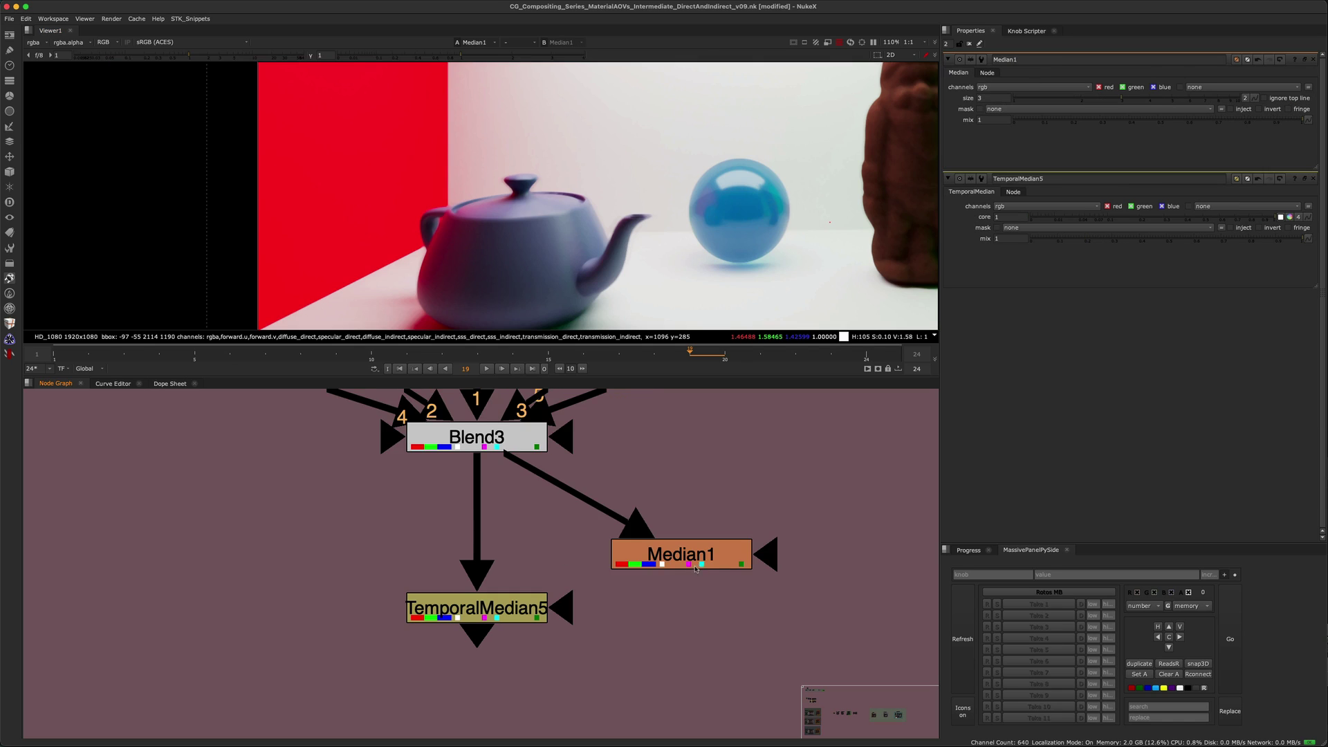
{"action": "mouse_move", "coordinate": [676, 551]}
{"action": "left_mouse_down"}
{"action": "mouse_move", "coordinate": [655, 557]}
{"action": "mouse_move", "coordinate": [669, 558]}
{"action": "left_mouse_up"}
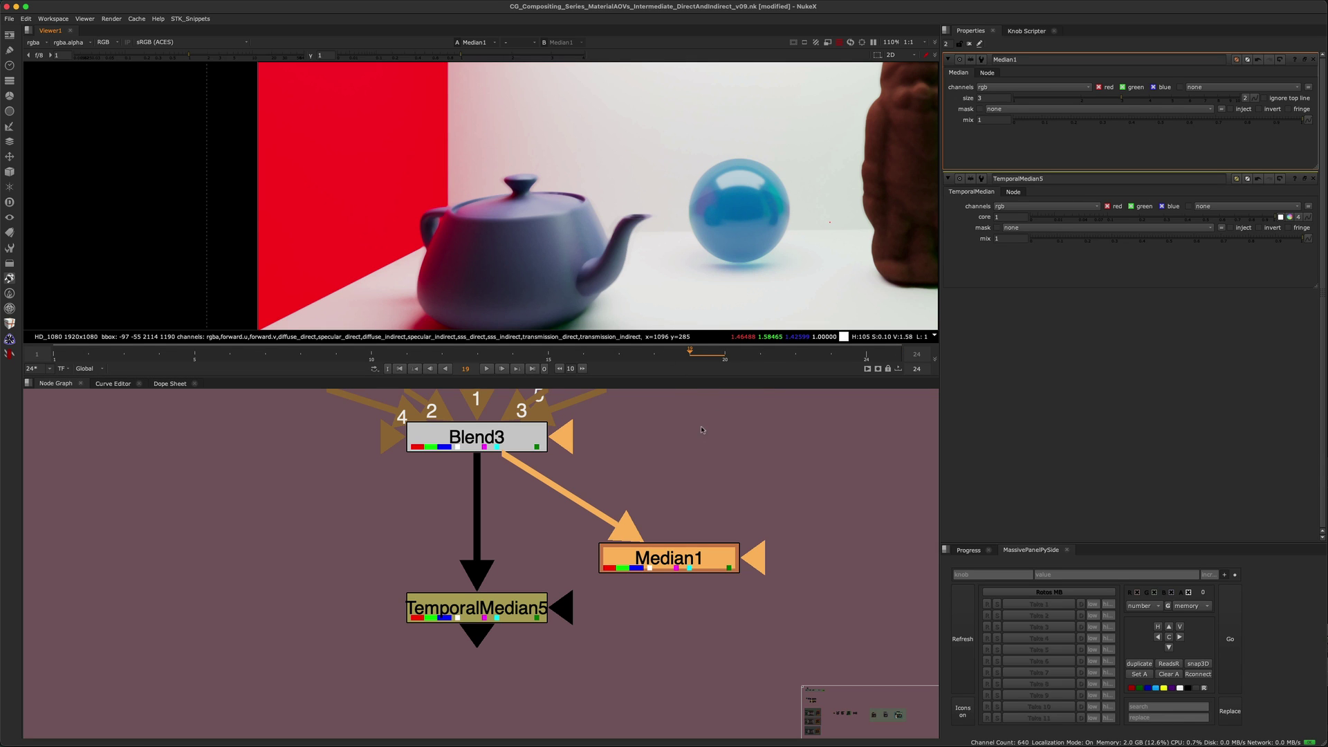
{"action": "scroll", "coordinate": [734, 247], "scroll_direction": "up", "scroll_amount": 6}
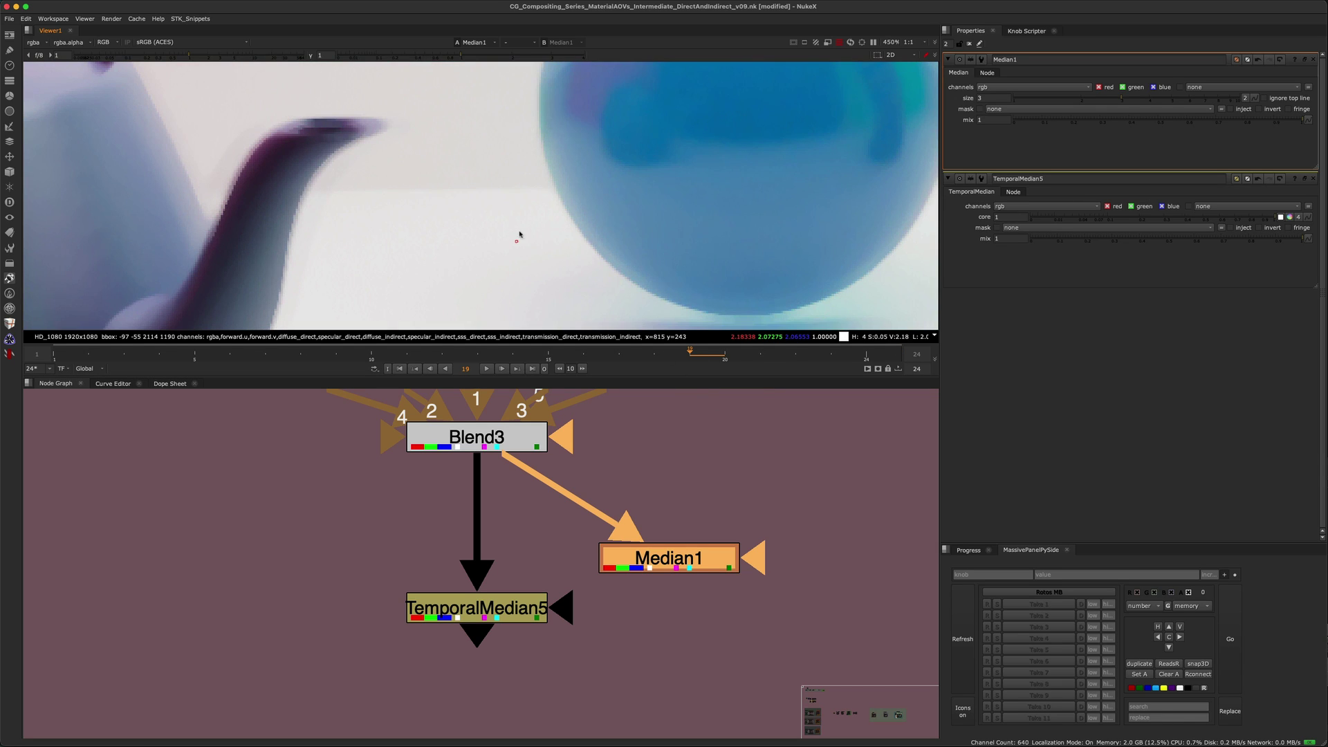
{"action": "scroll", "coordinate": [597, 206], "scroll_direction": "up", "scroll_amount": 8}
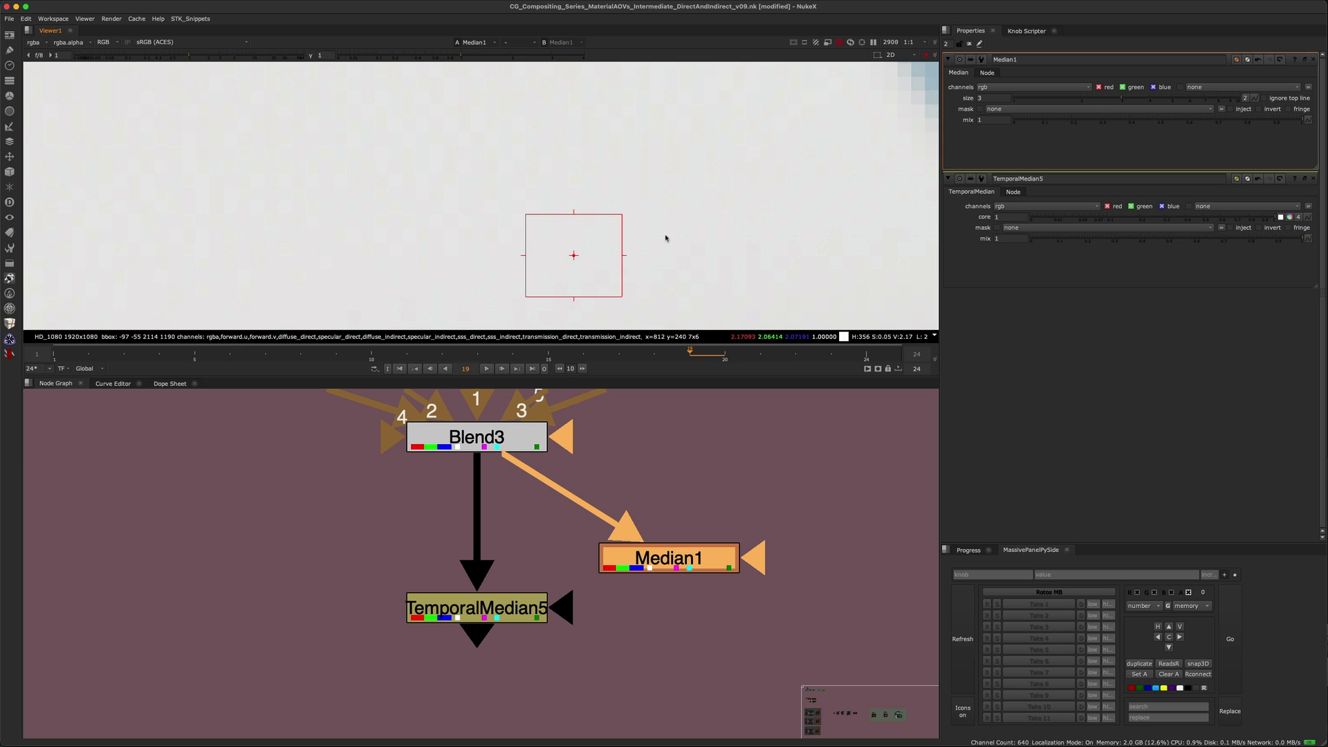
{"action": "scroll", "coordinate": [666, 238], "scroll_direction": "down", "scroll_amount": 10}
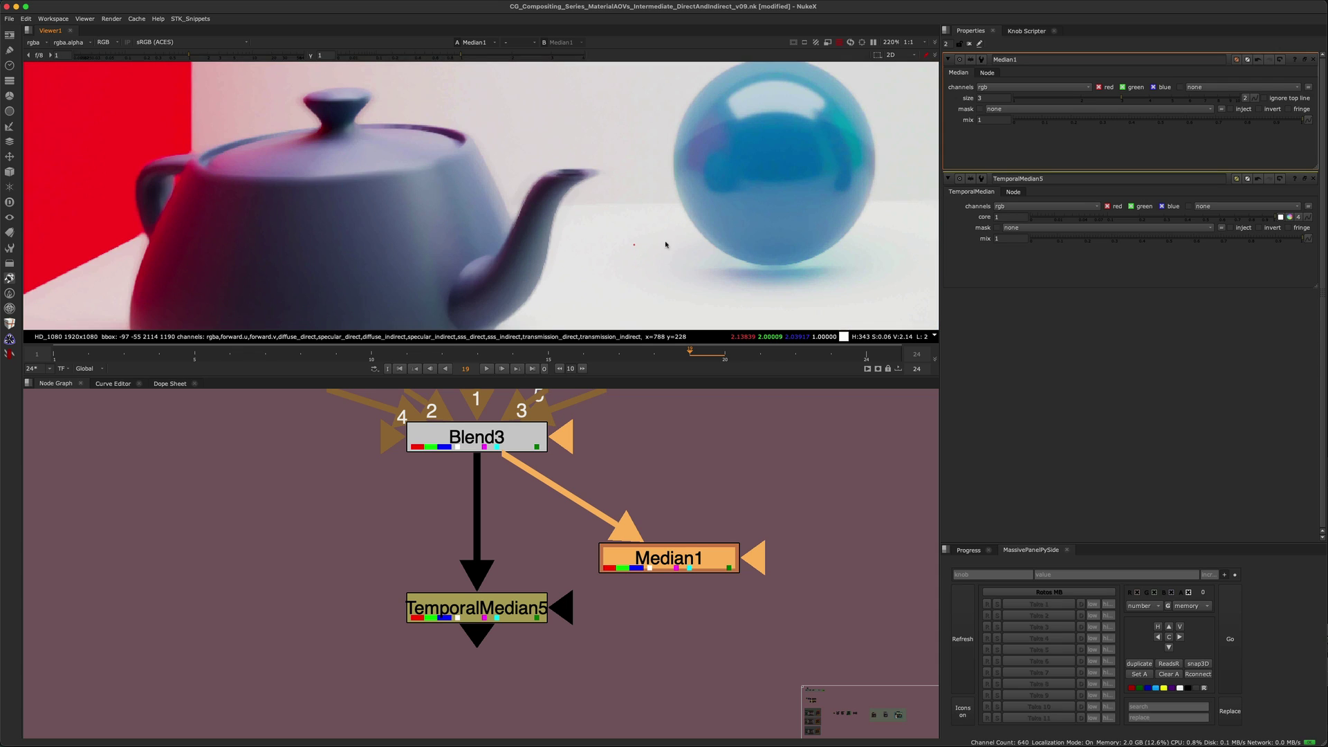
{"action": "scroll", "coordinate": [659, 228], "scroll_direction": "up", "scroll_amount": 3}
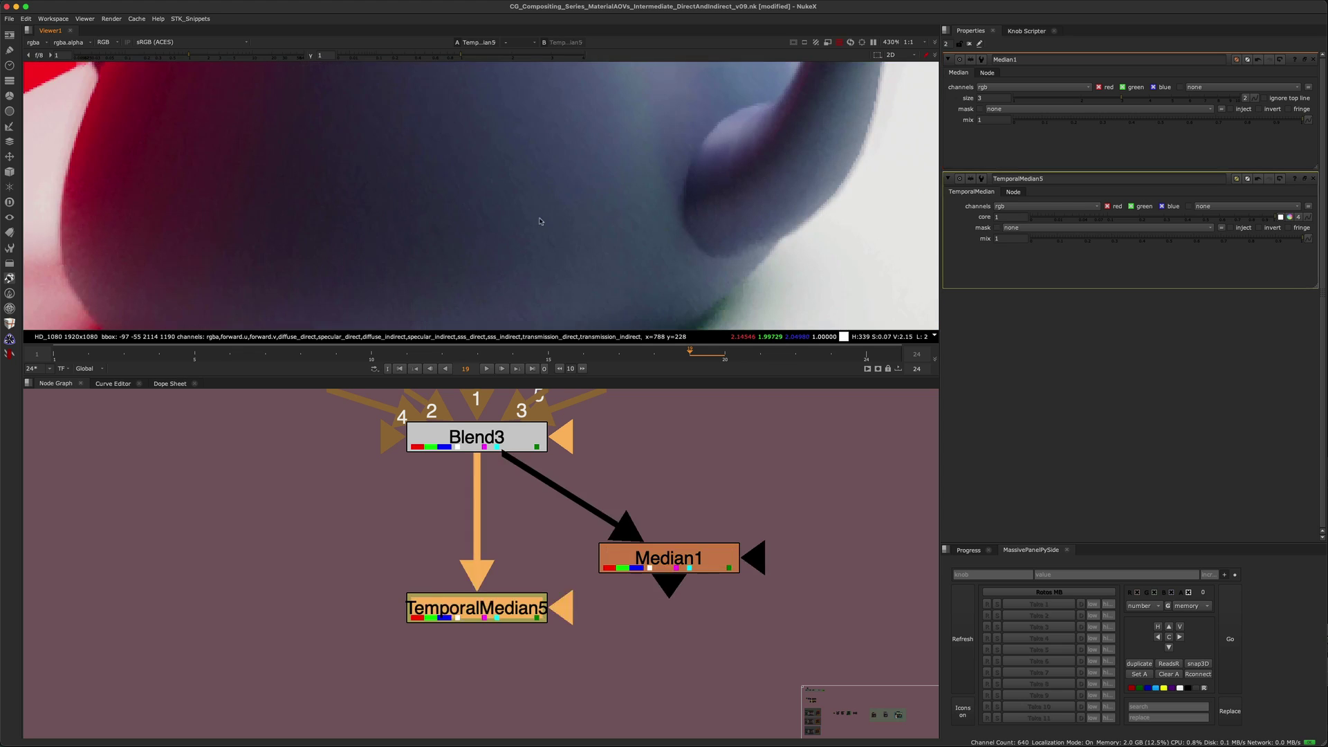
- Switch TemporalMedian5 off and on while examining the noise on the teapot up close
{"action": "key", "text": "d"}
{"action": "key", "text": "d"}
{"action": "key", "text": "d"}
{"action": "key", "text": "d"}
{"action": "middle_click_drag", "start_coordinate": [541, 236], "coordinate": [653, 251]}
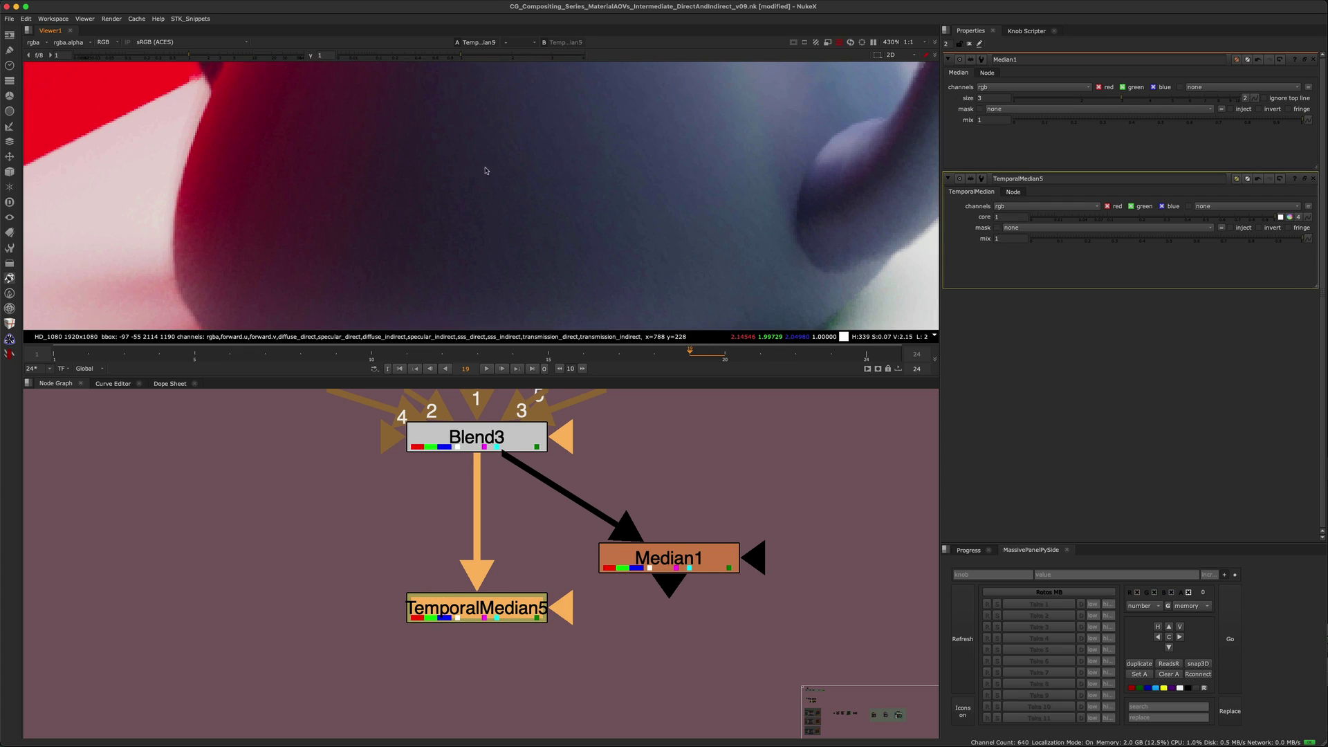
{"action": "key", "text": "d"}
{"action": "key", "text": "d"}
{"action": "key", "text": "d"}
{"action": "key", "text": "d"}
{"action": "middle_click_drag", "start_coordinate": [549, 282], "coordinate": [618, 165]}
{"action": "key", "text": "d"}
{"action": "key", "text": "d"}
{"action": "key", "text": "d"}
{"action": "key", "text": "d"}
{"action": "key", "text": "d"}
{"action": "key", "text": "d"}
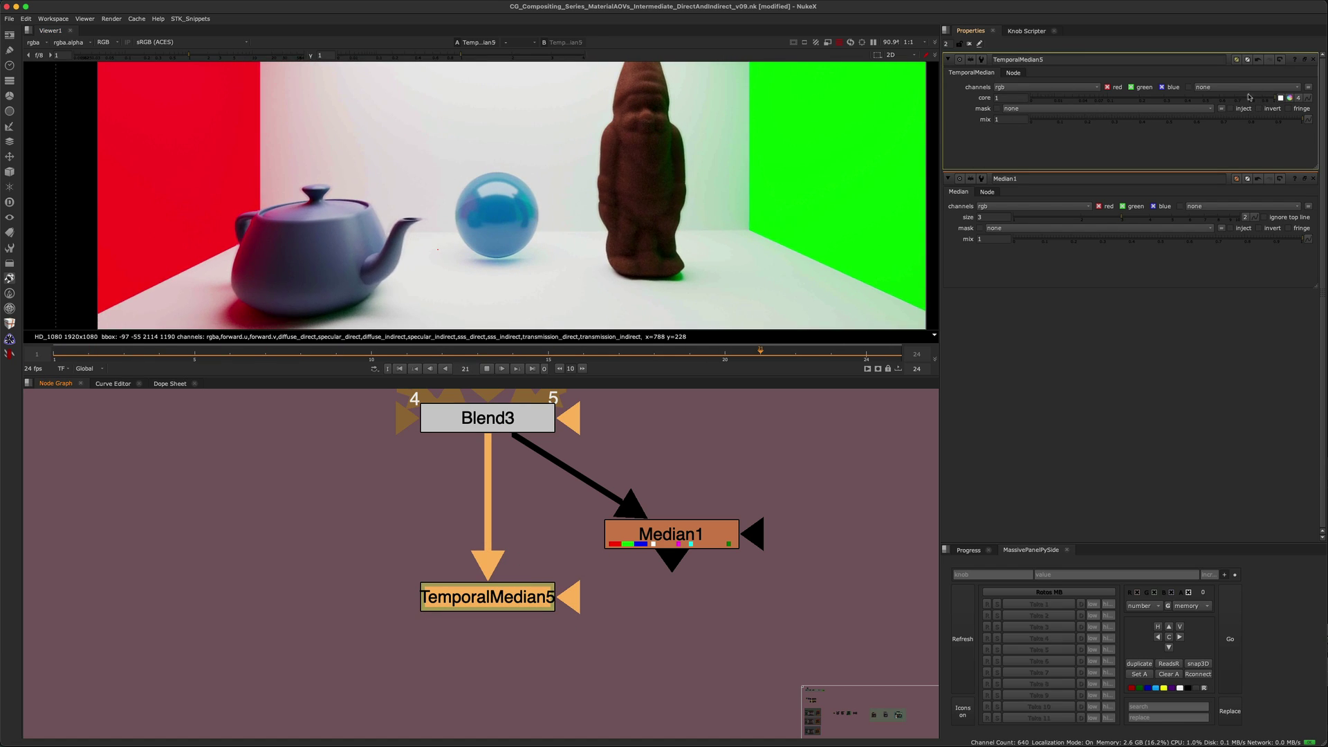
- Try a core value of 0.2 on TemporalMedian5 and restore it to 1
{"action": "left_click_drag", "start_coordinate": [1136, 101], "coordinate": [1051, 102]}
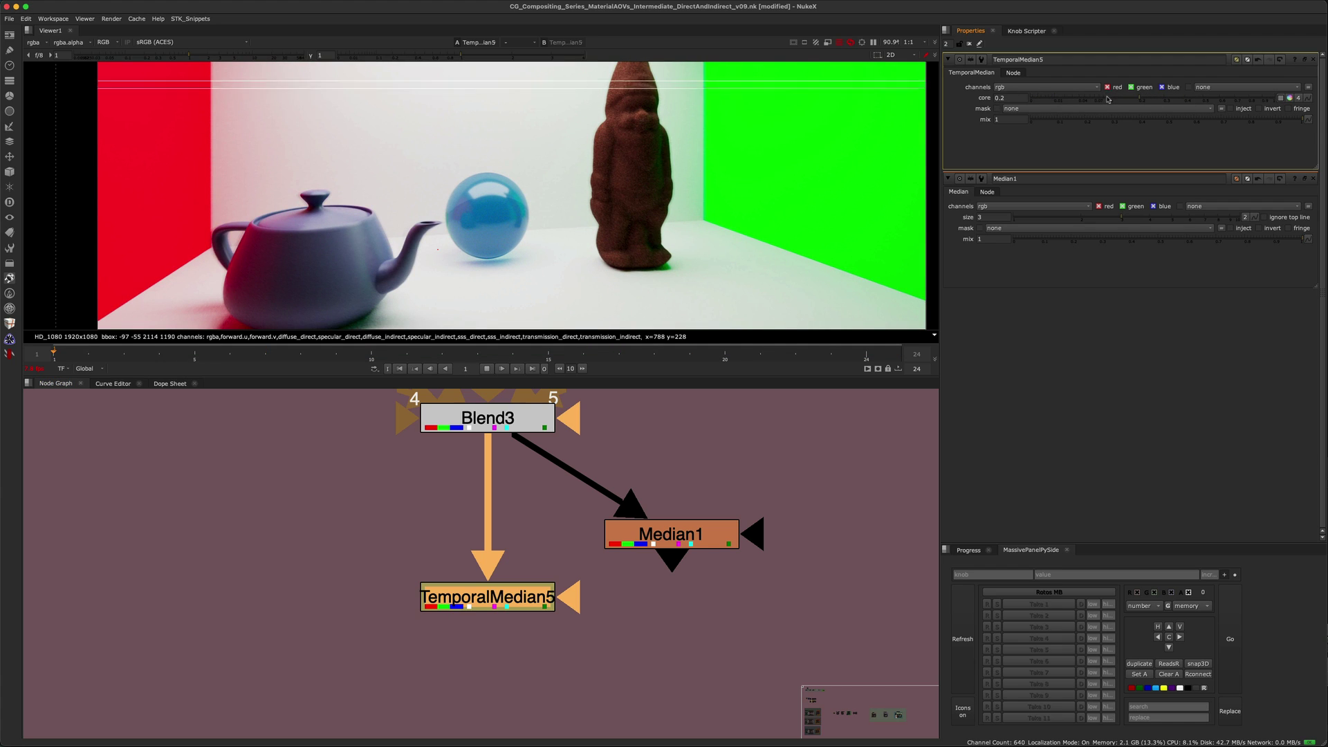
{"action": "left_click_drag", "start_coordinate": [1271, 102], "coordinate": [1278, 102]}
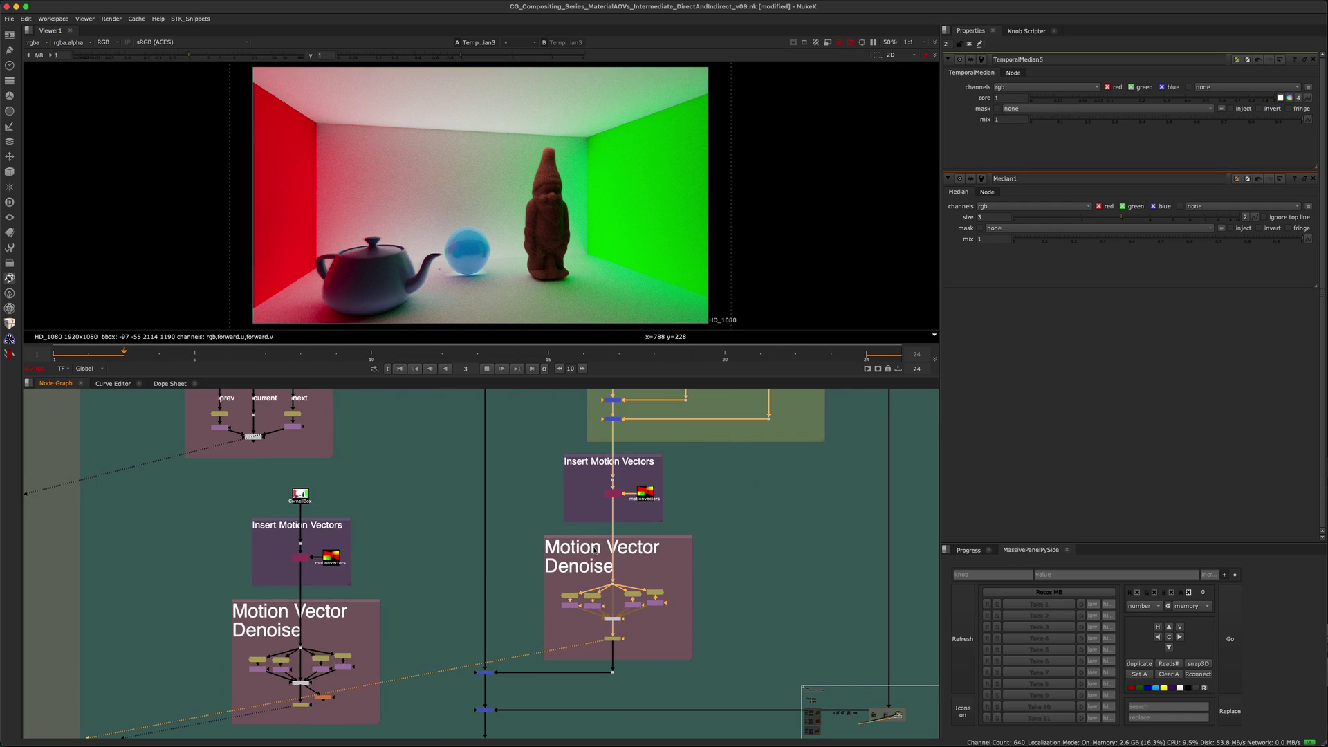
- Examine the Motion Vector Denoise group built around Blend2 in the main tree and highlight its node network
{"action": "scroll", "coordinate": [595, 550], "scroll_direction": "up", "scroll_amount": 2}
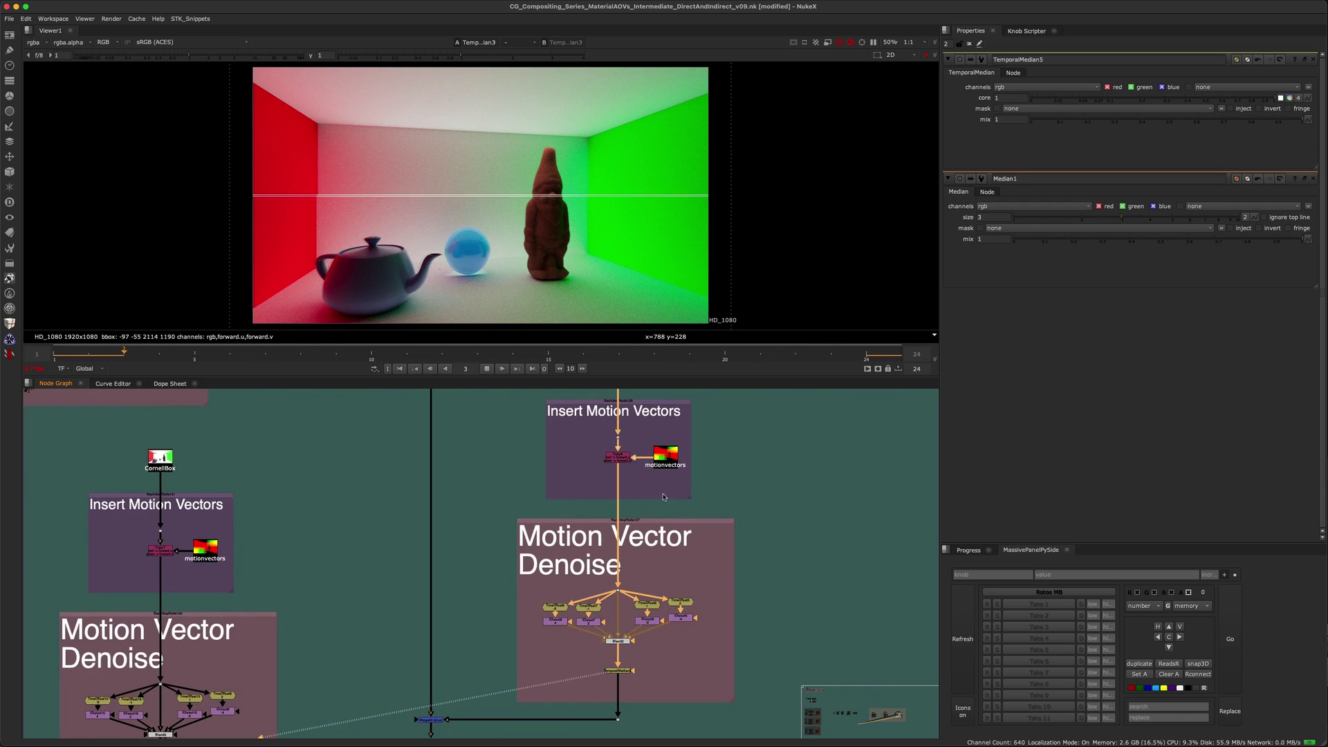
{"action": "middle_click_drag", "start_coordinate": [663, 496], "coordinate": [562, 701]}
{"action": "scroll", "coordinate": [484, 588], "scroll_direction": "down", "scroll_amount": 3}
{"action": "middle_click_drag", "start_coordinate": [481, 588], "coordinate": [457, 597]}
{"action": "left_click_drag", "start_coordinate": [429, 409], "coordinate": [710, 632]}
{"action": "middle_click_drag", "start_coordinate": [590, 623], "coordinate": [628, 480]}
{"action": "scroll", "coordinate": [557, 619], "scroll_direction": "up", "scroll_amount": 5}
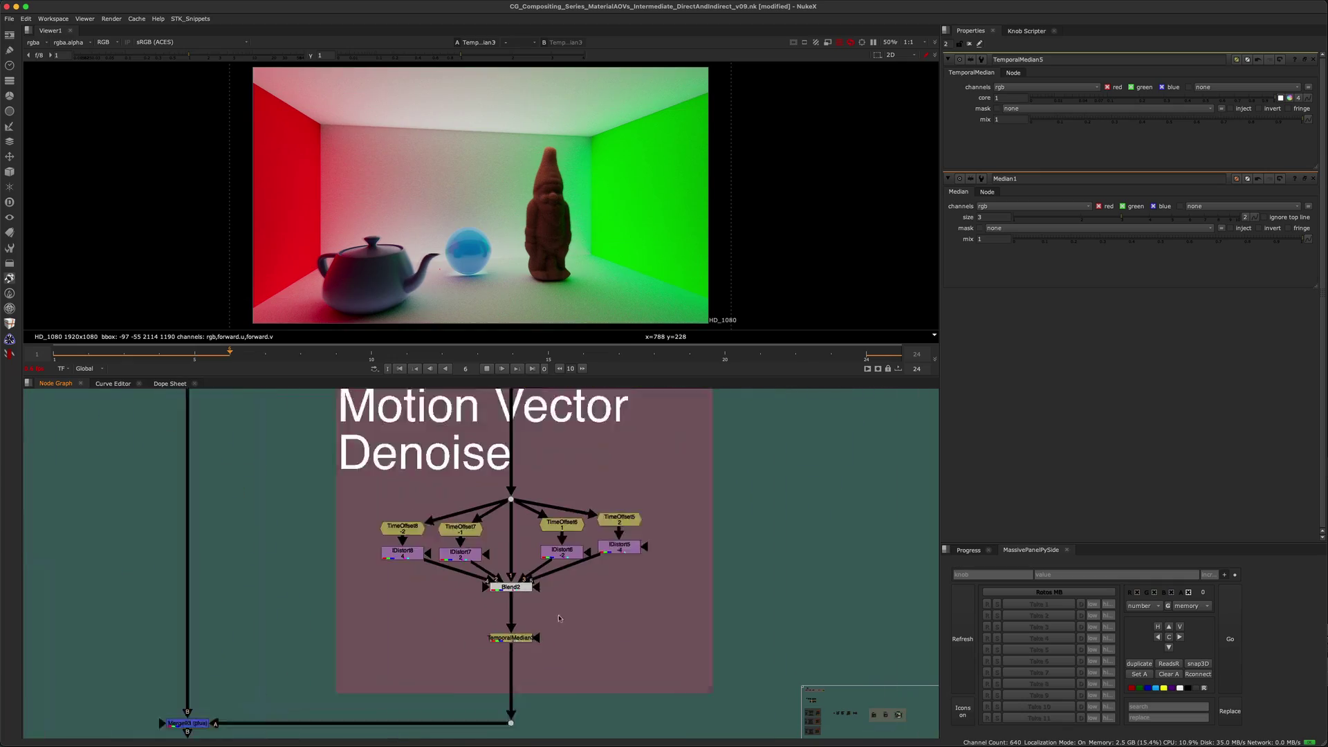
{"action": "left_click_drag", "start_coordinate": [584, 626], "coordinate": [377, 484]}
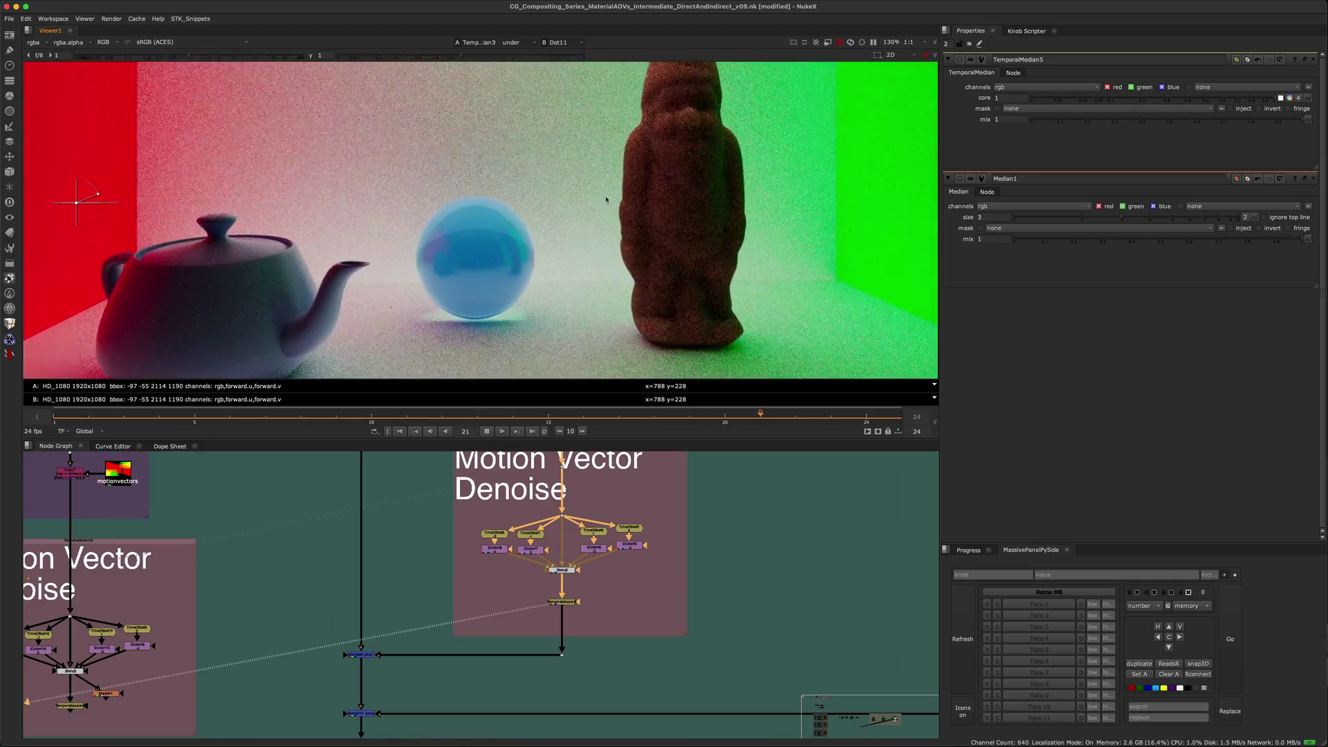
- Wipe between the temporal median output and Dot11 across the image, and inspect the noise beneath the sphere
{"action": "middle_click_drag", "start_coordinate": [609, 513], "coordinate": [559, 543]}
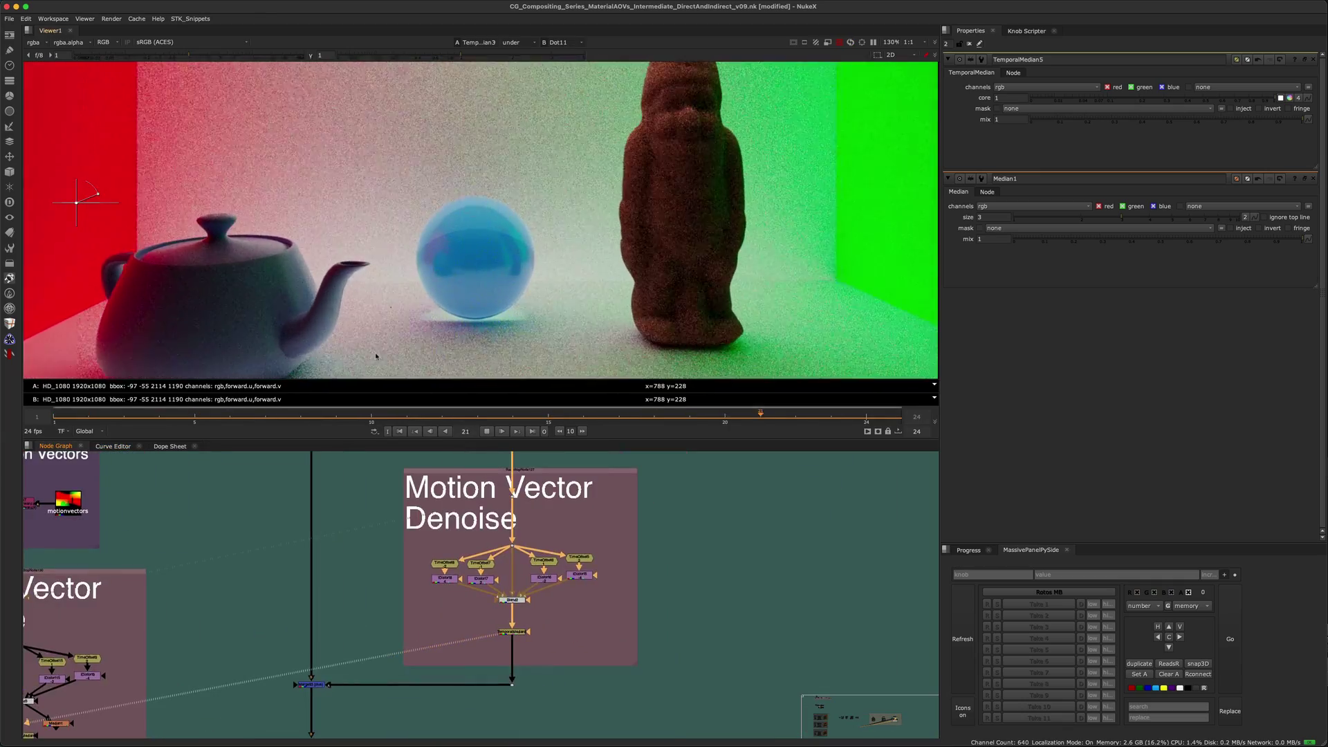
{"action": "left_click_drag", "start_coordinate": [97, 201], "coordinate": [865, 185]}
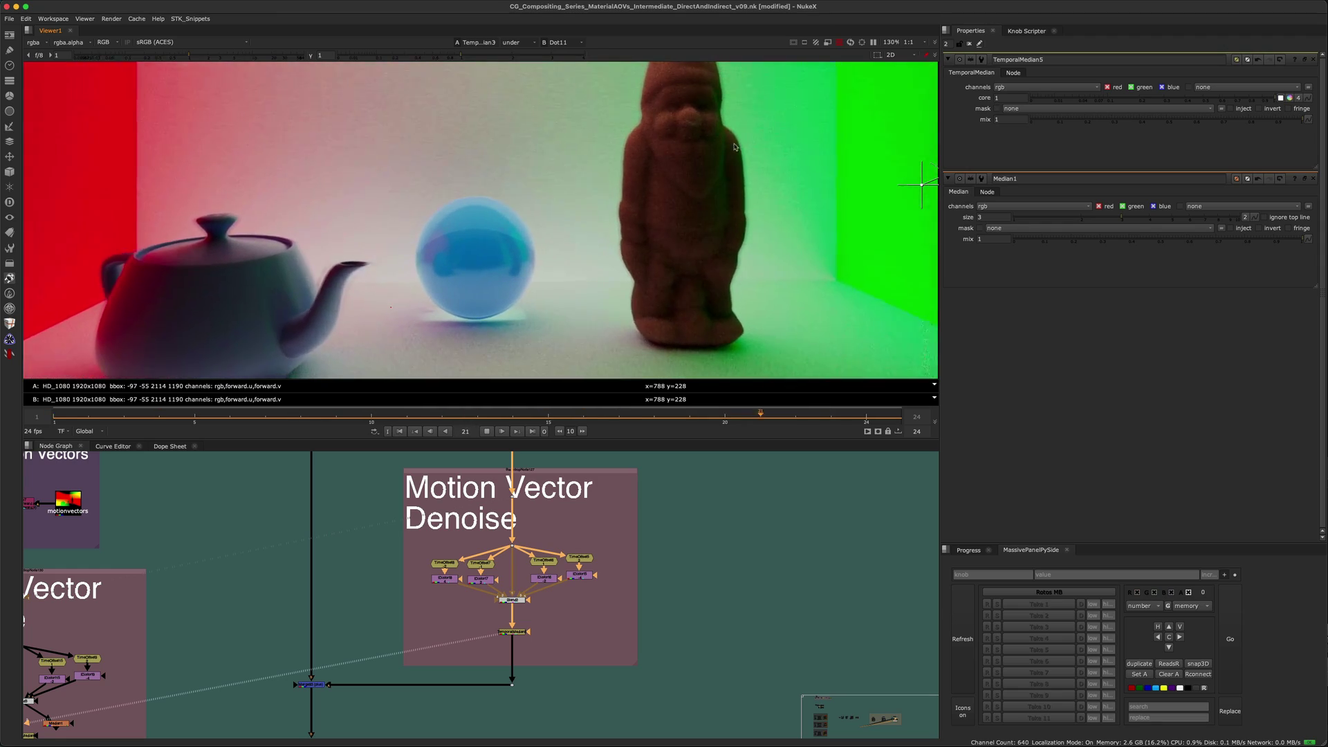
{"action": "left_click_drag", "start_coordinate": [923, 184], "coordinate": [58, 249]}
{"action": "scroll", "coordinate": [445, 362], "scroll_direction": "up", "scroll_amount": 5}
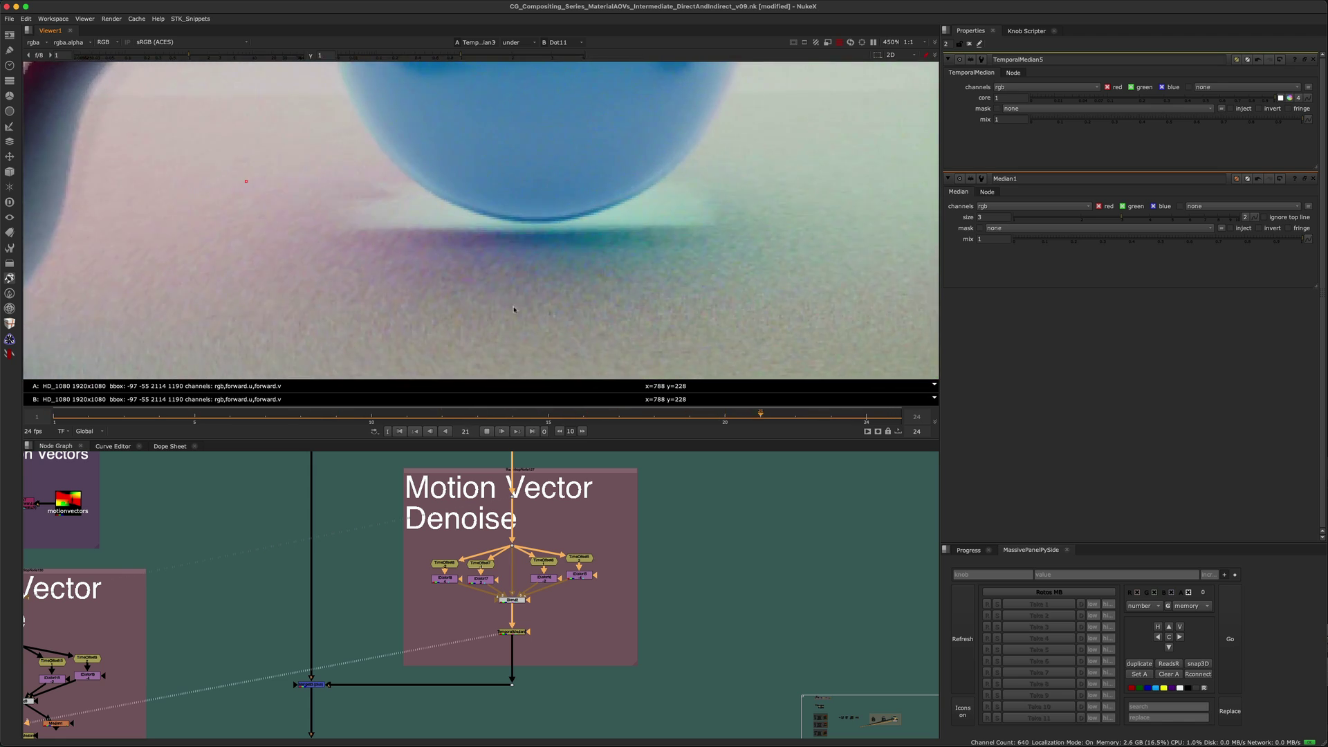
{"action": "scroll", "coordinate": [479, 289], "scroll_direction": "down", "scroll_amount": 2}
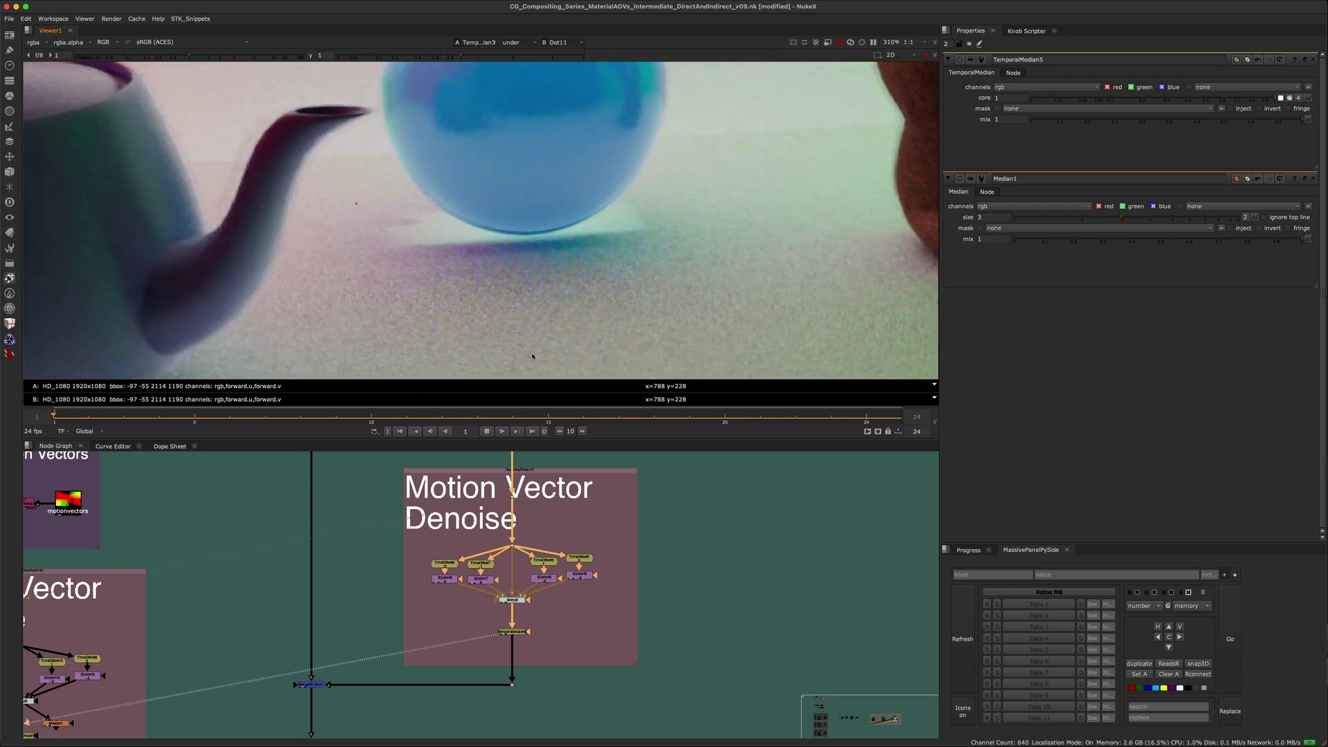
- Inspect the noise beneath the sphere at several frames, including 14, 1 and 24, using the Motion Vector Denoise output
{"action": "scroll", "coordinate": [507, 556], "scroll_direction": "up", "scroll_amount": 3}
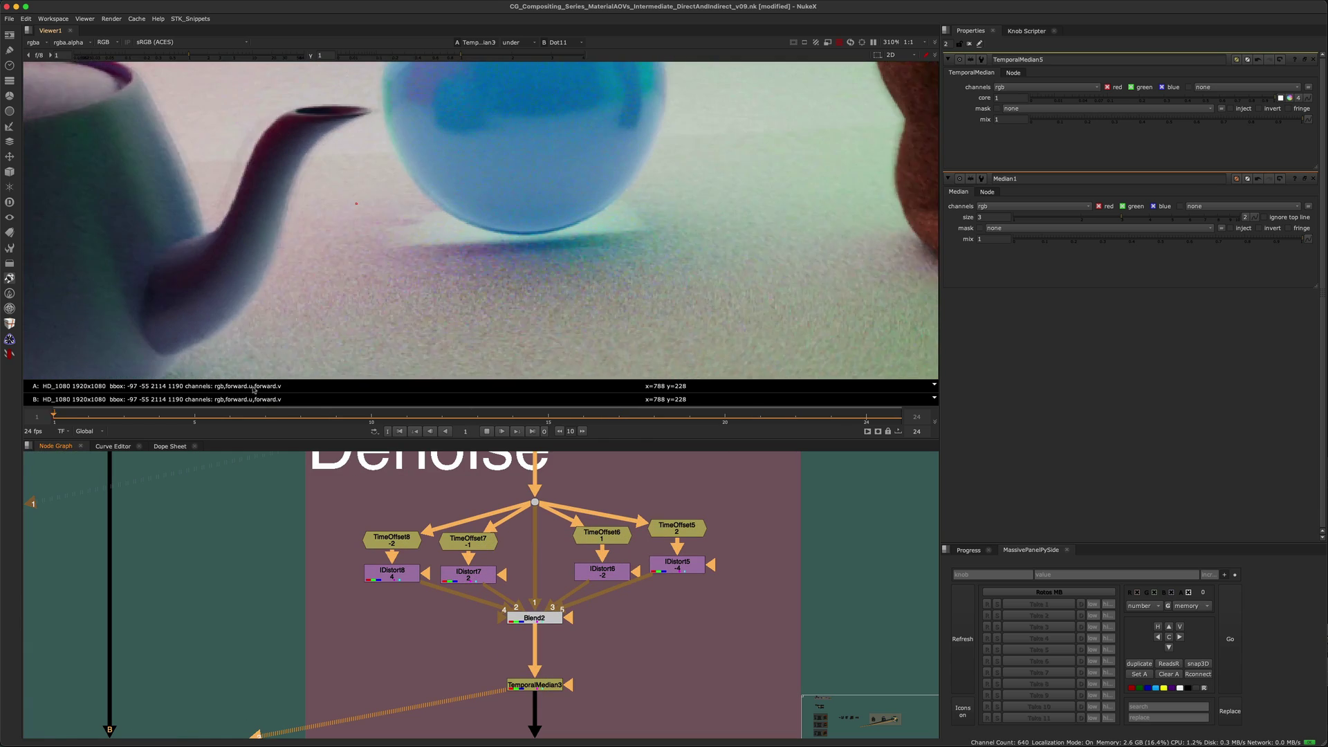
{"action": "left_click", "coordinate": [486, 431]}
{"action": "left_click", "coordinate": [480, 418]}
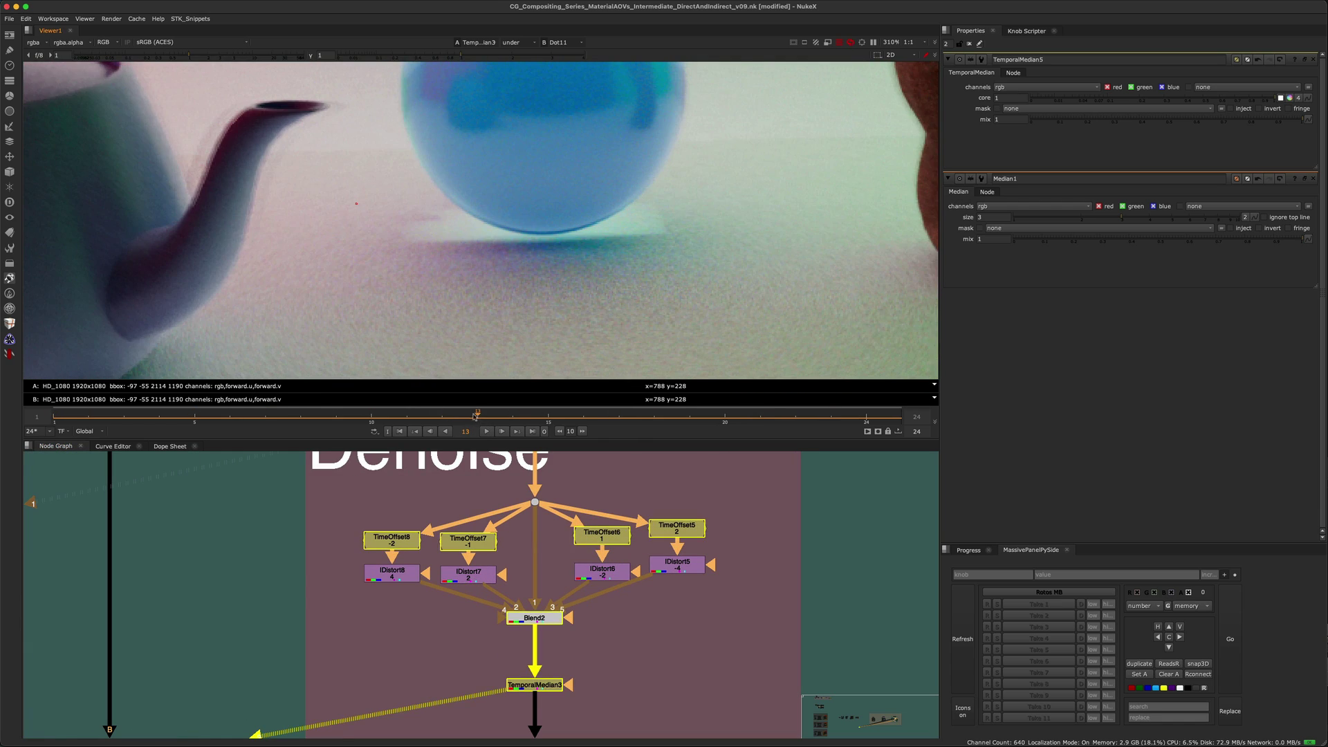
{"action": "left_click_drag", "start_coordinate": [480, 418], "coordinate": [510, 414]}
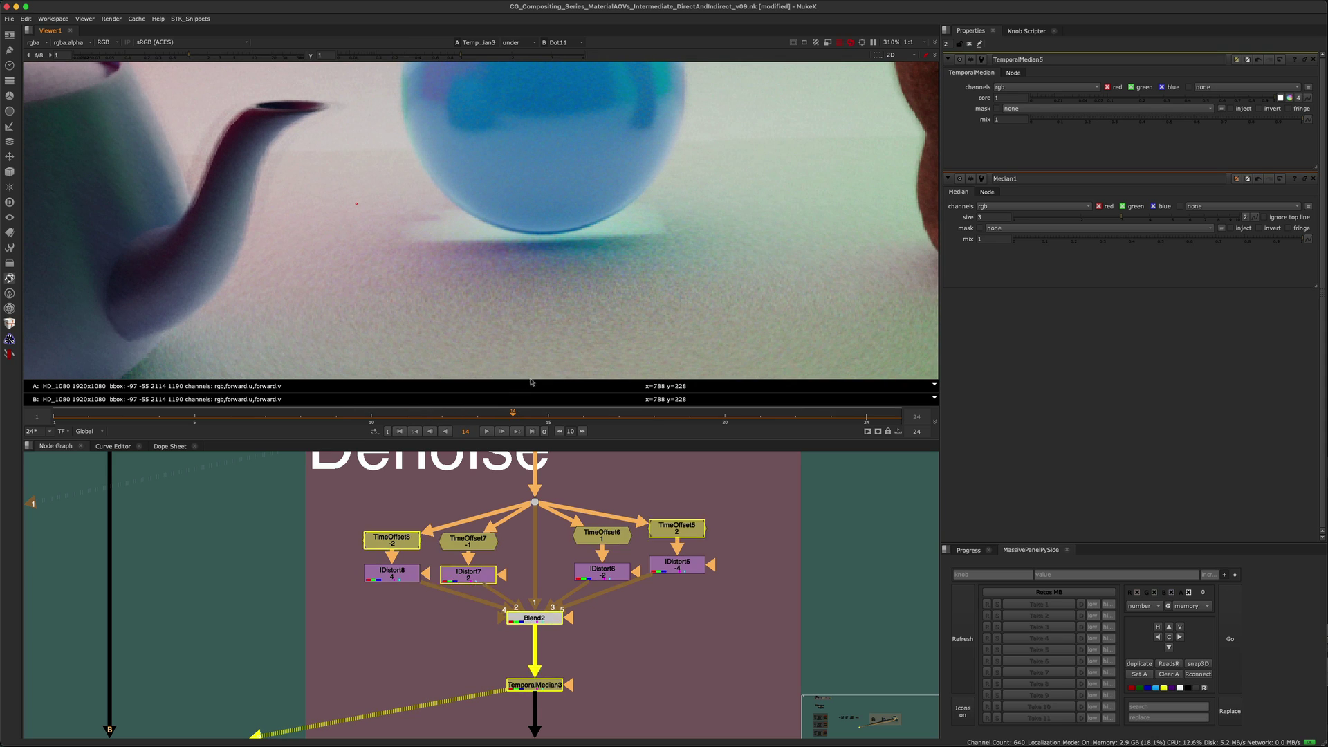
{"action": "left_click", "coordinate": [55, 420]}
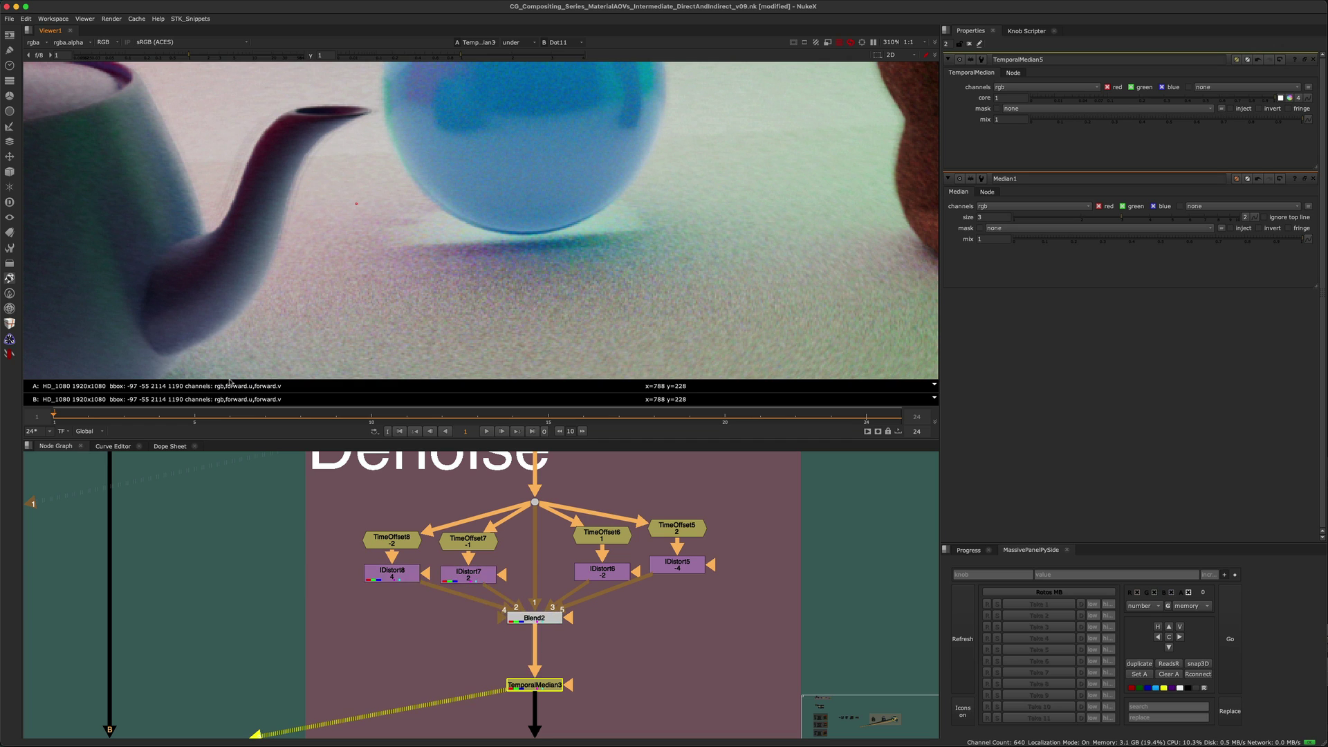
{"action": "left_click", "coordinate": [867, 418]}
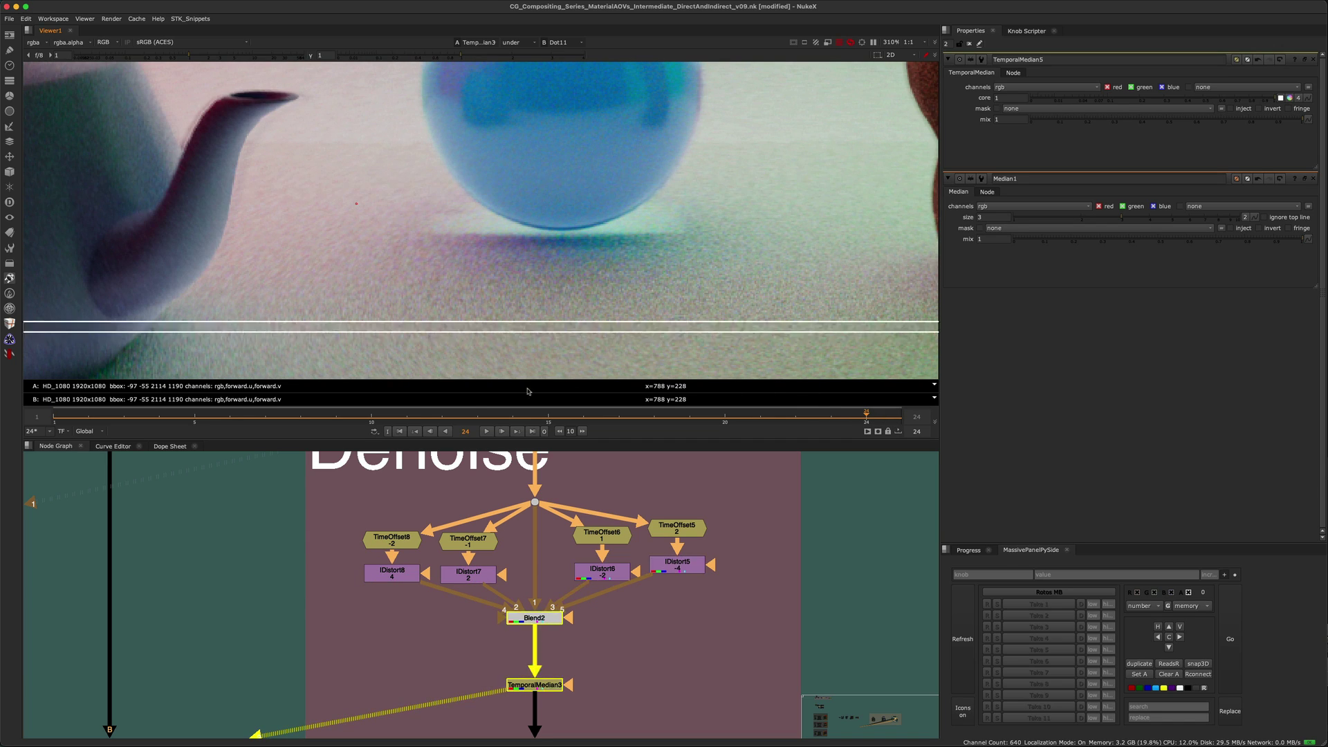
{"action": "left_click", "coordinate": [477, 415]}
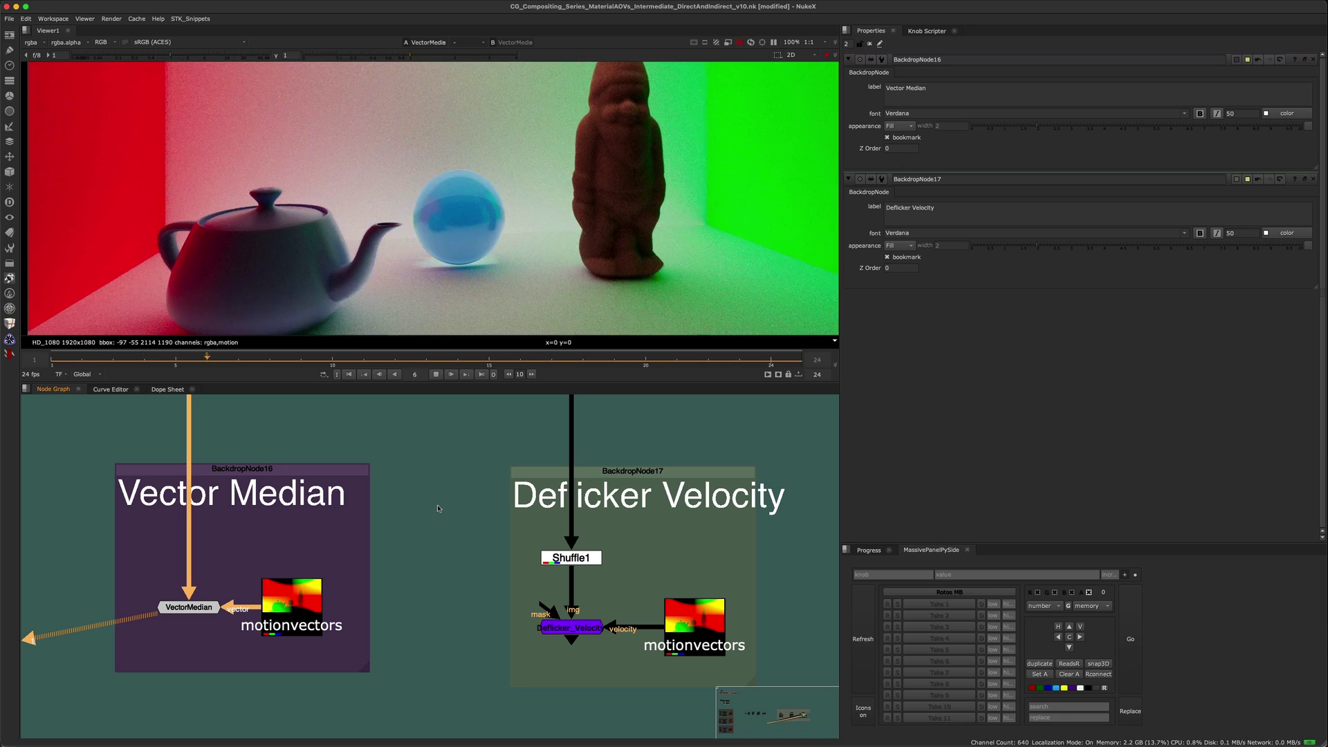
- Highlight the Vector Median group and the Deflicker Velocity group to compare their node setups
{"action": "mouse_move", "coordinate": [88, 437]}
{"action": "left_mouse_down"}
{"action": "mouse_move", "coordinate": [215, 504]}
{"action": "mouse_move", "coordinate": [465, 684]}
{"action": "left_mouse_up"}
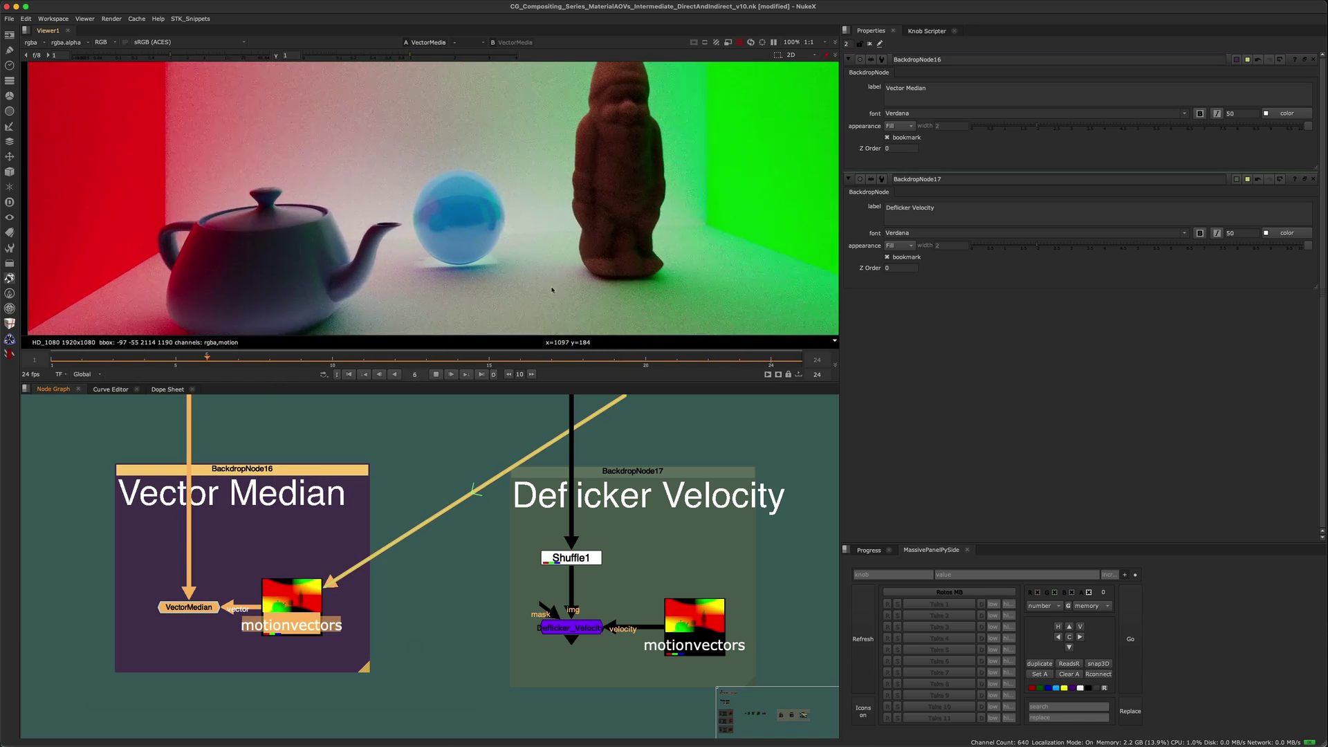
{"action": "left_click_drag", "start_coordinate": [125, 571], "coordinate": [125, 582]}
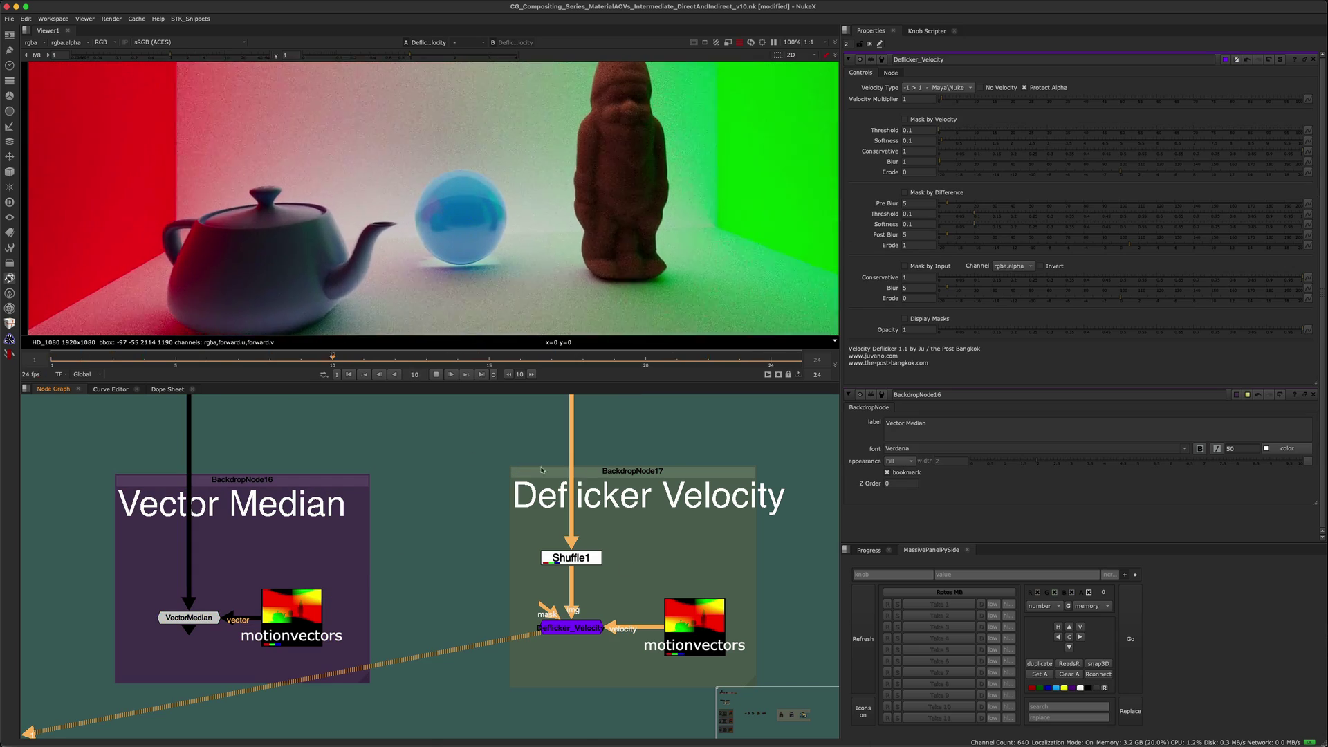
{"action": "left_click_drag", "start_coordinate": [499, 449], "coordinate": [773, 663]}
{"action": "left_click_drag", "start_coordinate": [619, 581], "coordinate": [513, 641]}
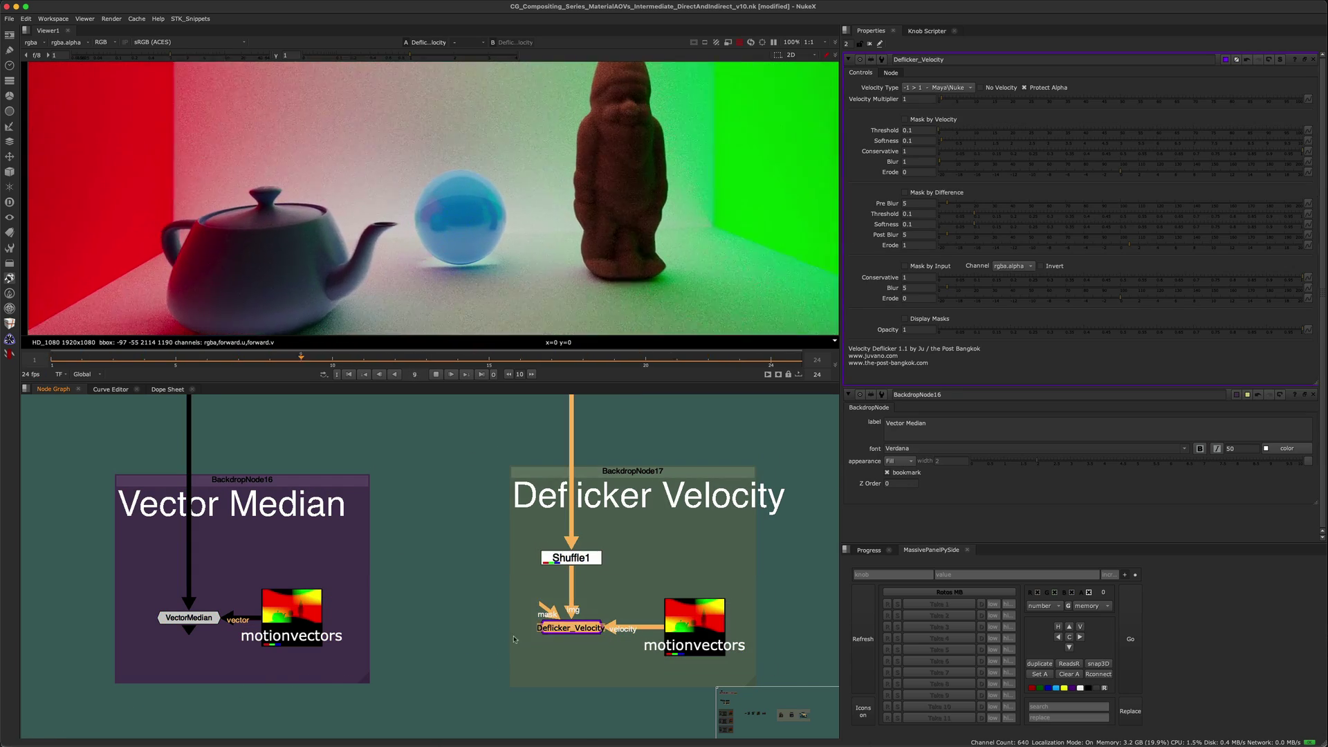
{"action": "left_click", "coordinate": [514, 640]}
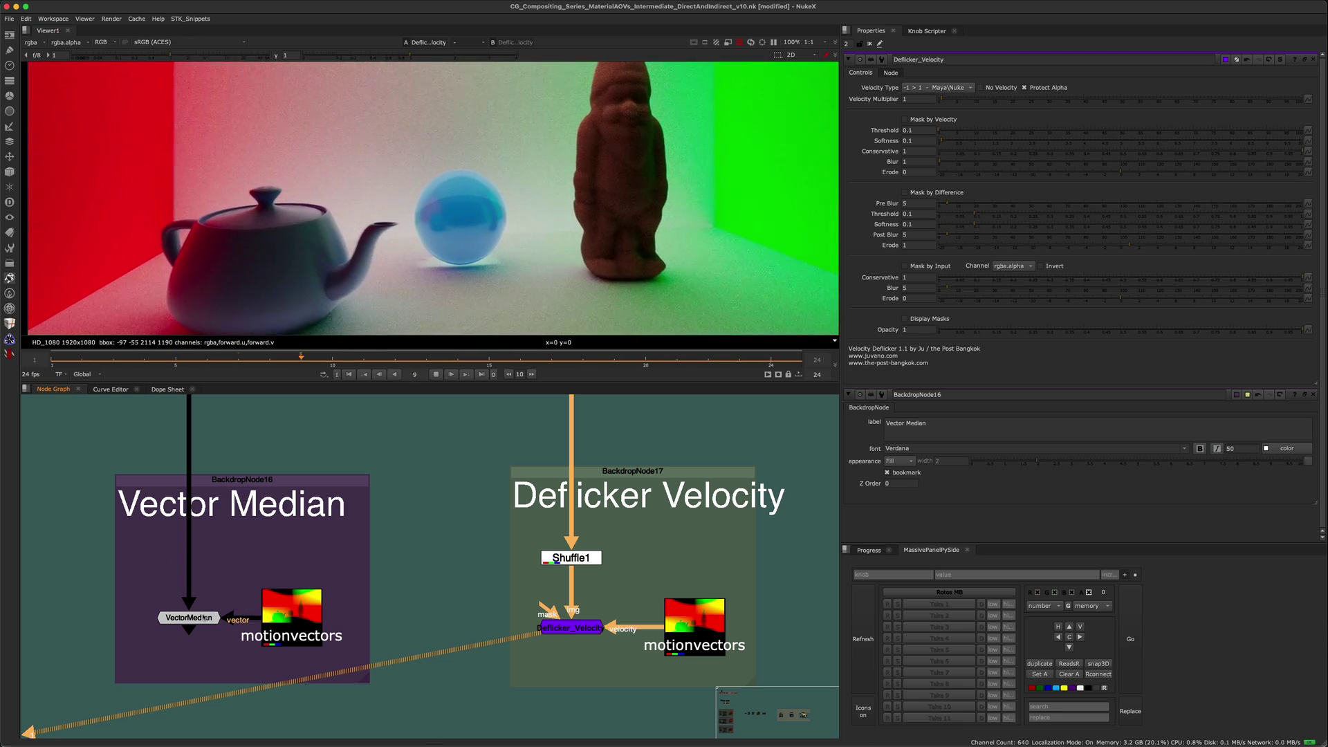
- Open the VectorMedian gizmo's internal node graph, examine its parallel branches down to the output, and close it
{"action": "left_click", "coordinate": [202, 617]}
{"action": "key", "text": "ctrl+Return"}
{"action": "scroll", "coordinate": [450, 624], "scroll_direction": "up", "scroll_amount": 5}
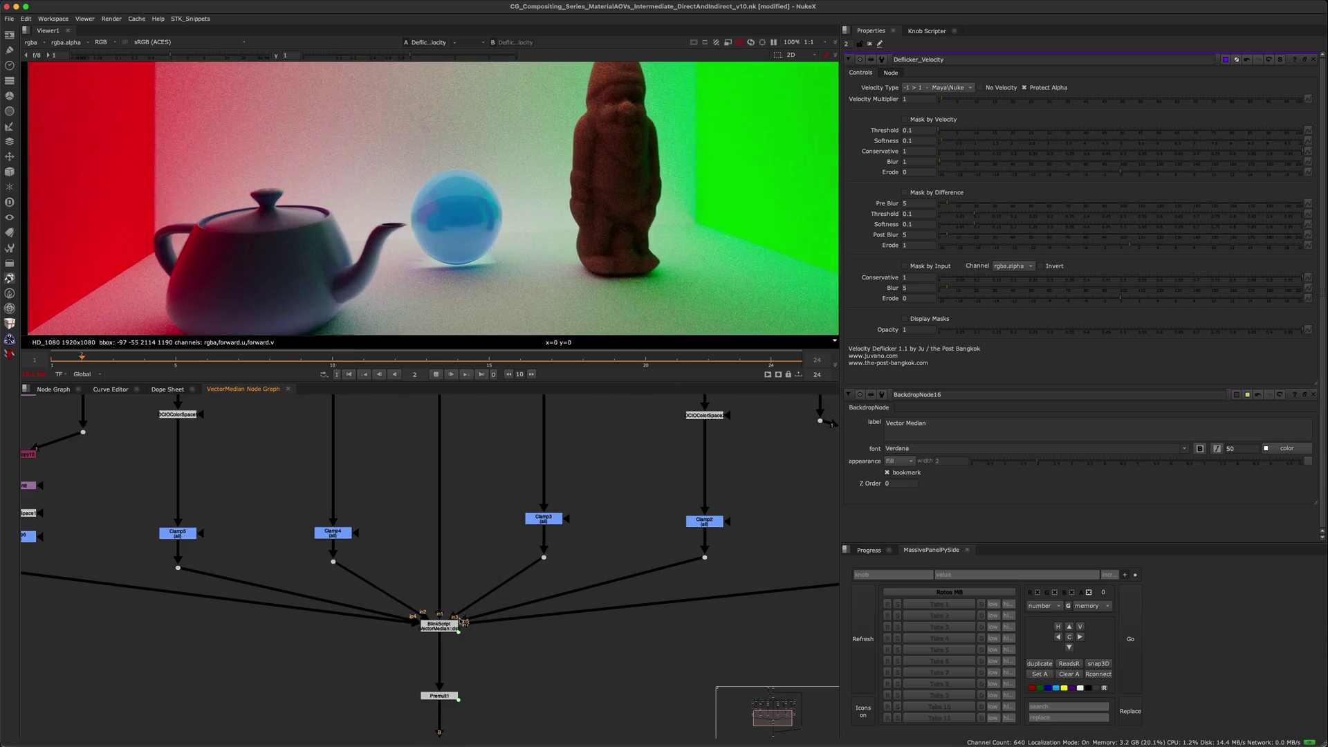
{"action": "scroll", "coordinate": [451, 625], "scroll_direction": "down", "scroll_amount": 5}
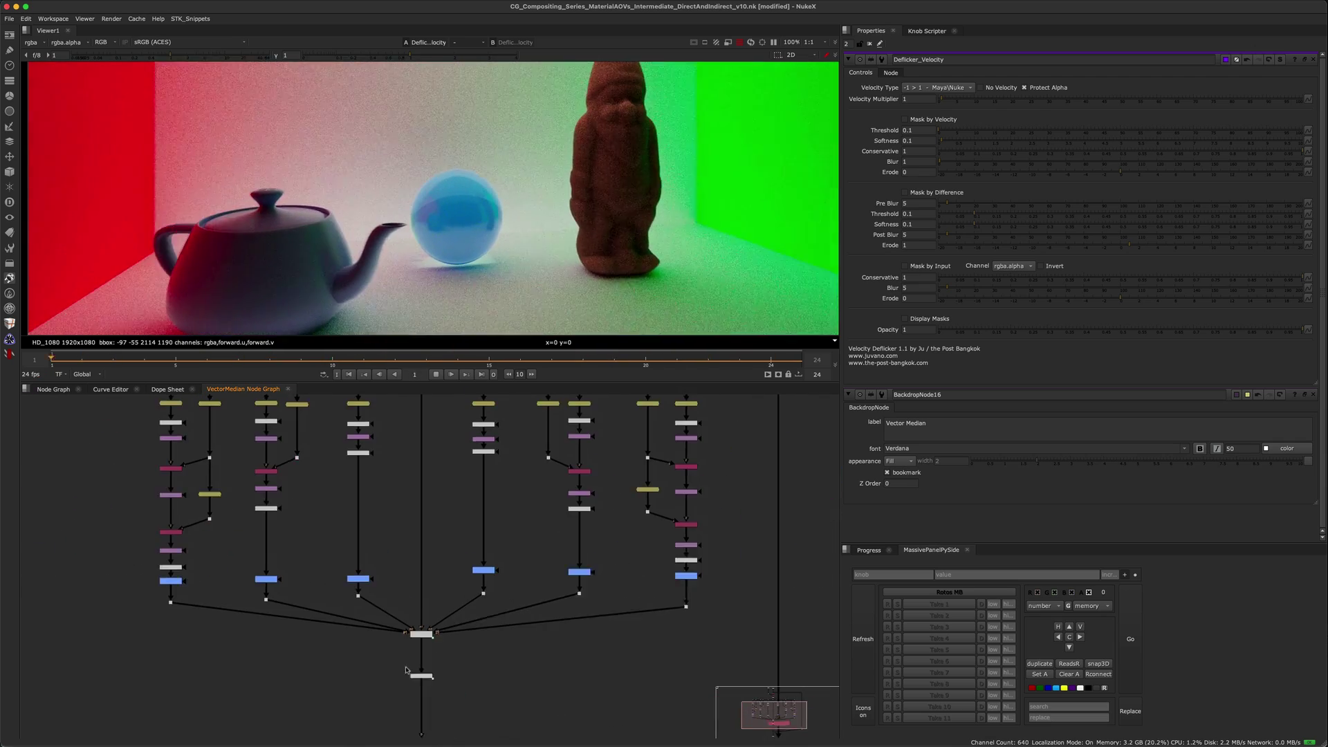
{"action": "left_click", "coordinate": [289, 389]}
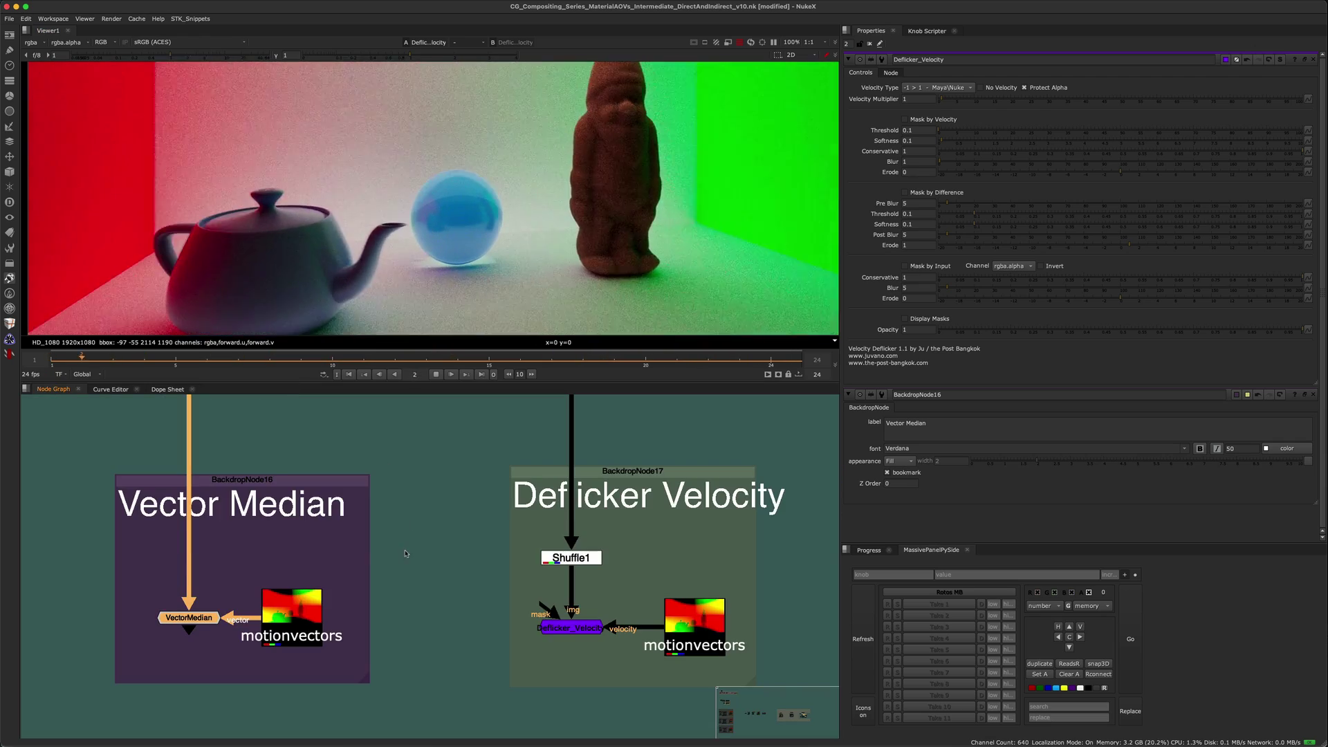
- View the VectorMedian node's output, and switch to the browser to show the VectorMedian gizmo page on Nukepedia
{"action": "left_click_drag", "start_coordinate": [91, 564], "coordinate": [268, 675]}
{"action": "key", "text": "1"}
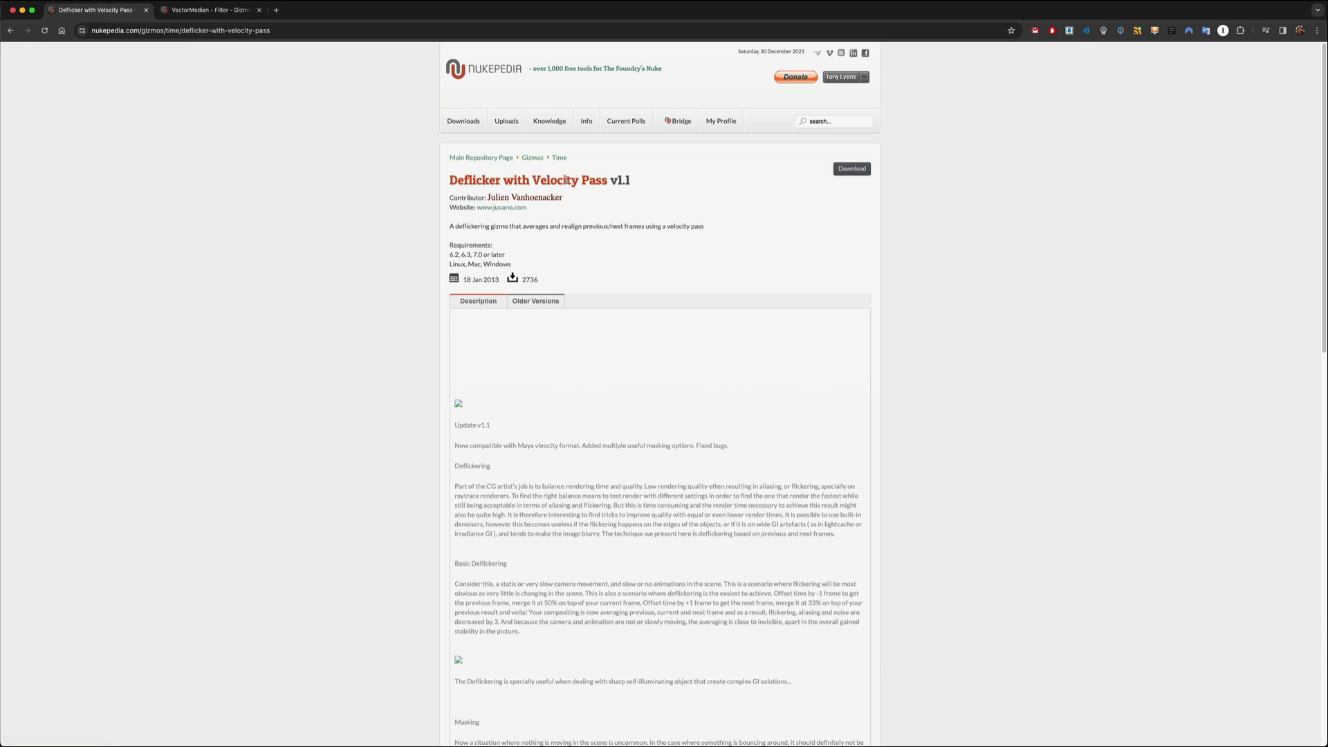
{"action": "left_click", "coordinate": [207, 9]}
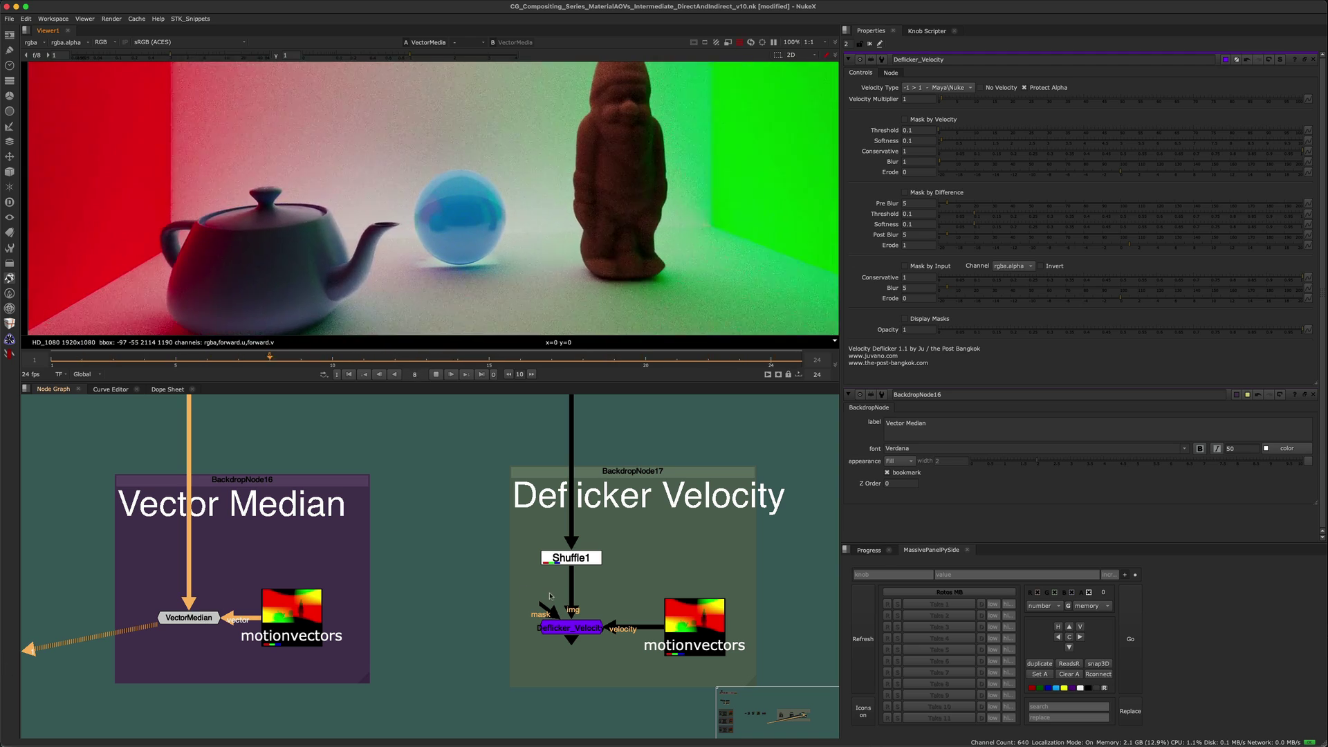
- Examine the Vector Median and Deflicker Velocity groups in the NukeX node graph, and return to the Motion Vector Denoise group
{"action": "scroll", "coordinate": [367, 558], "scroll_direction": "down", "scroll_amount": 4}
{"action": "middle_click_drag", "start_coordinate": [363, 558], "coordinate": [443, 558]}
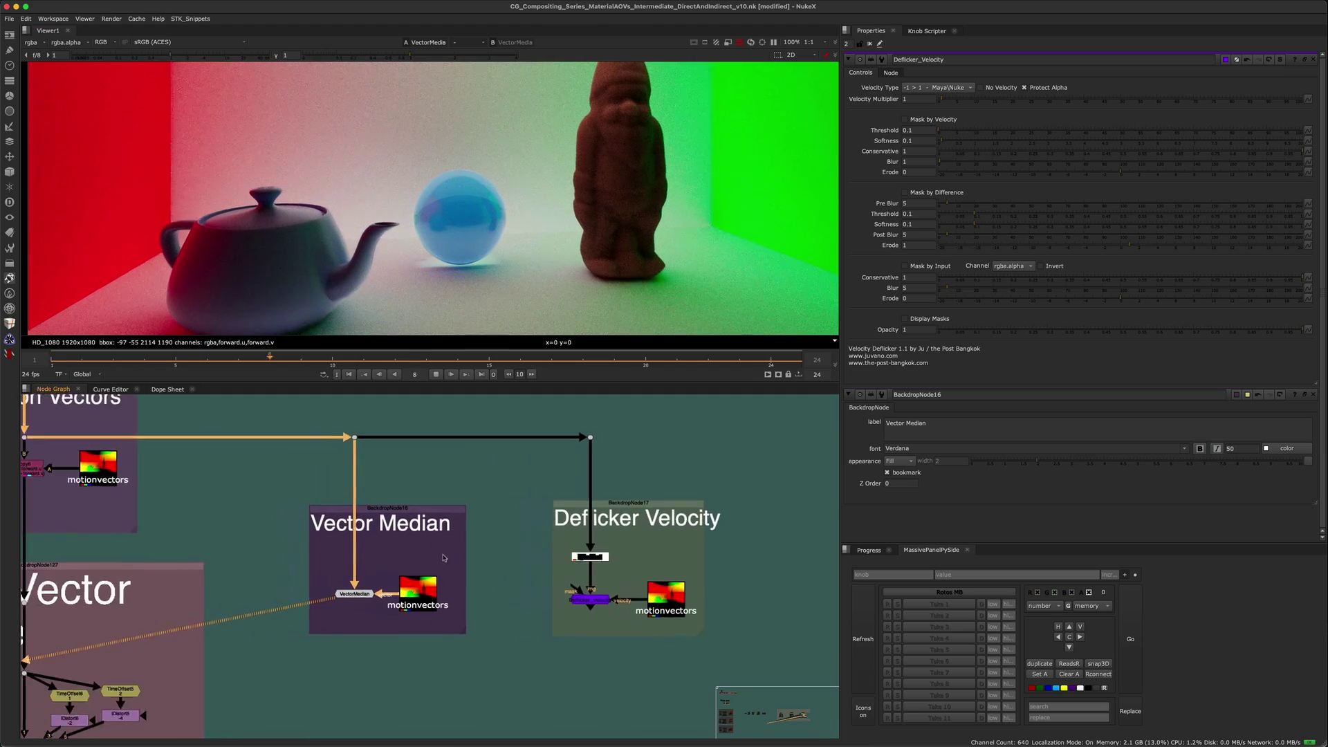
{"action": "scroll", "coordinate": [442, 558], "scroll_direction": "up", "scroll_amount": 3}
{"action": "scroll", "coordinate": [451, 588], "scroll_direction": "up", "scroll_amount": 2}
{"action": "middle_click_drag", "start_coordinate": [715, 632], "coordinate": [621, 627]}
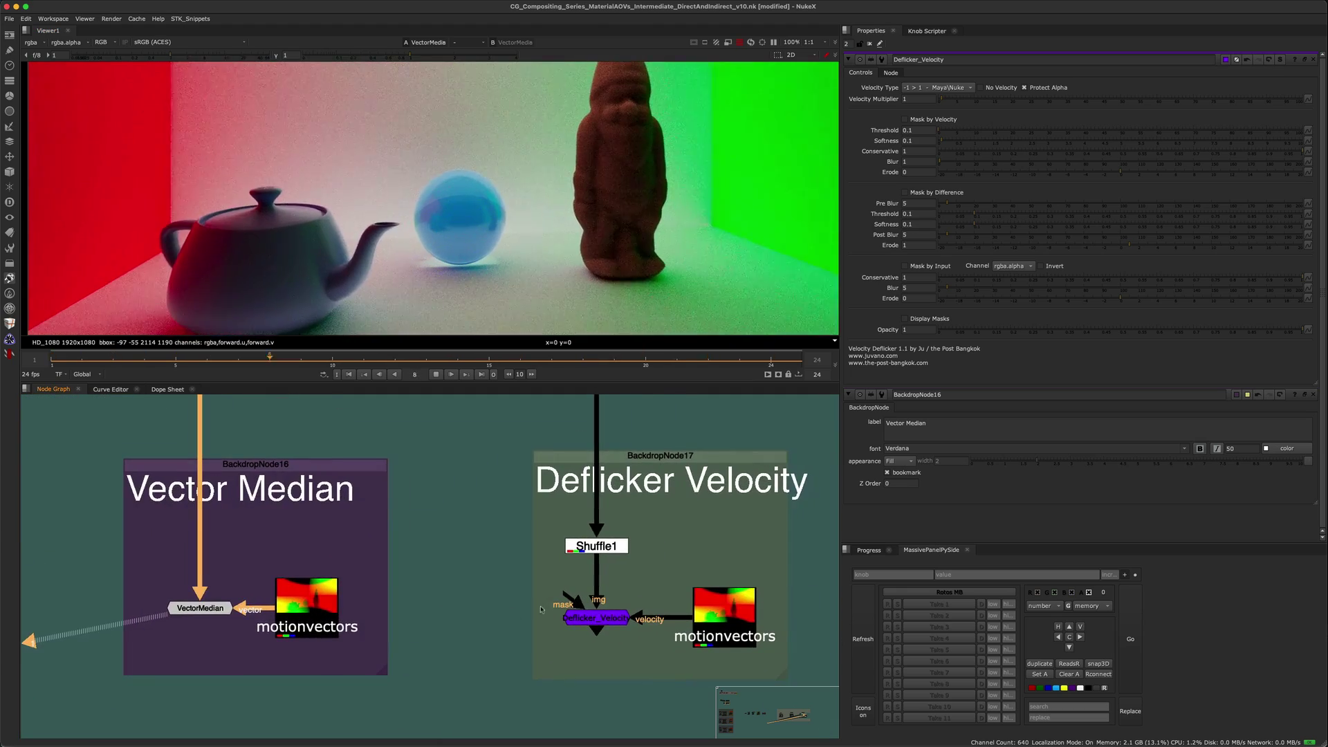
{"action": "scroll", "coordinate": [495, 598], "scroll_direction": "down", "scroll_amount": 5}
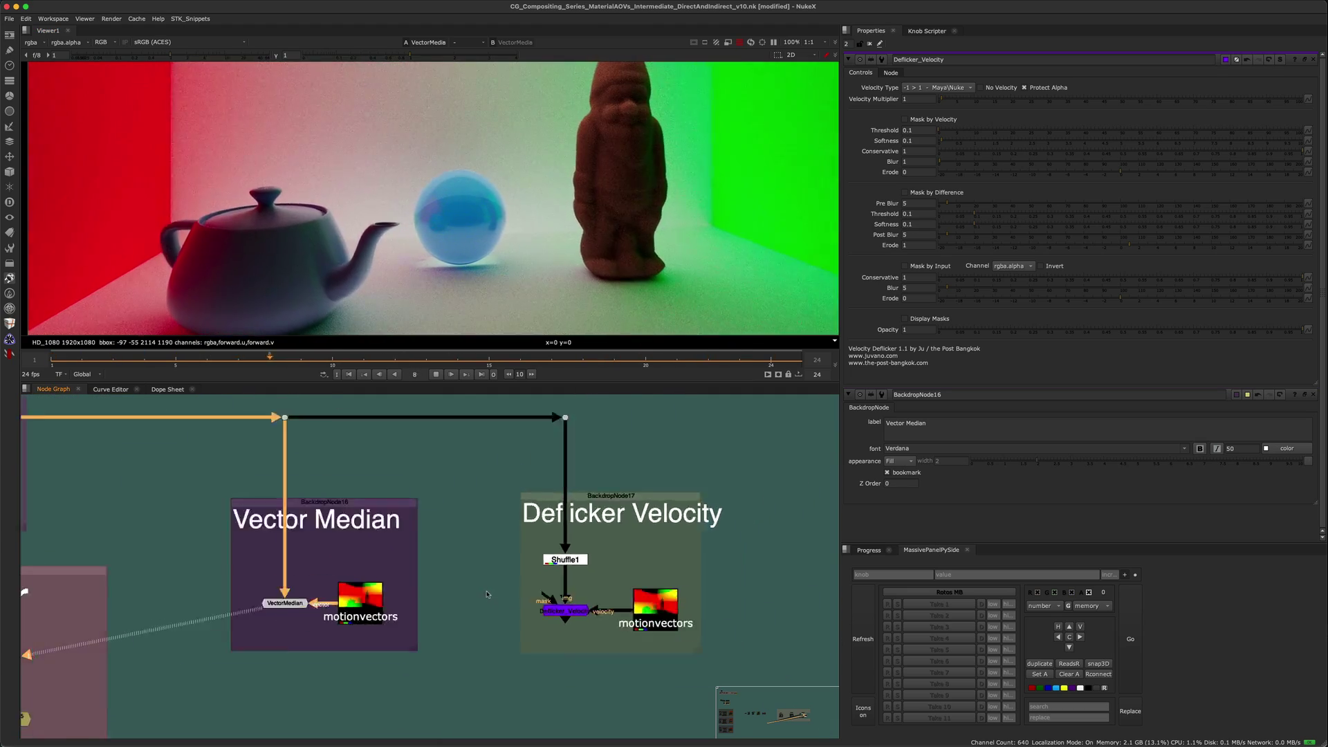
{"action": "middle_click_drag", "start_coordinate": [266, 585], "coordinate": [562, 538]}
{"action": "middle_click_drag", "start_coordinate": [436, 652], "coordinate": [462, 595]}
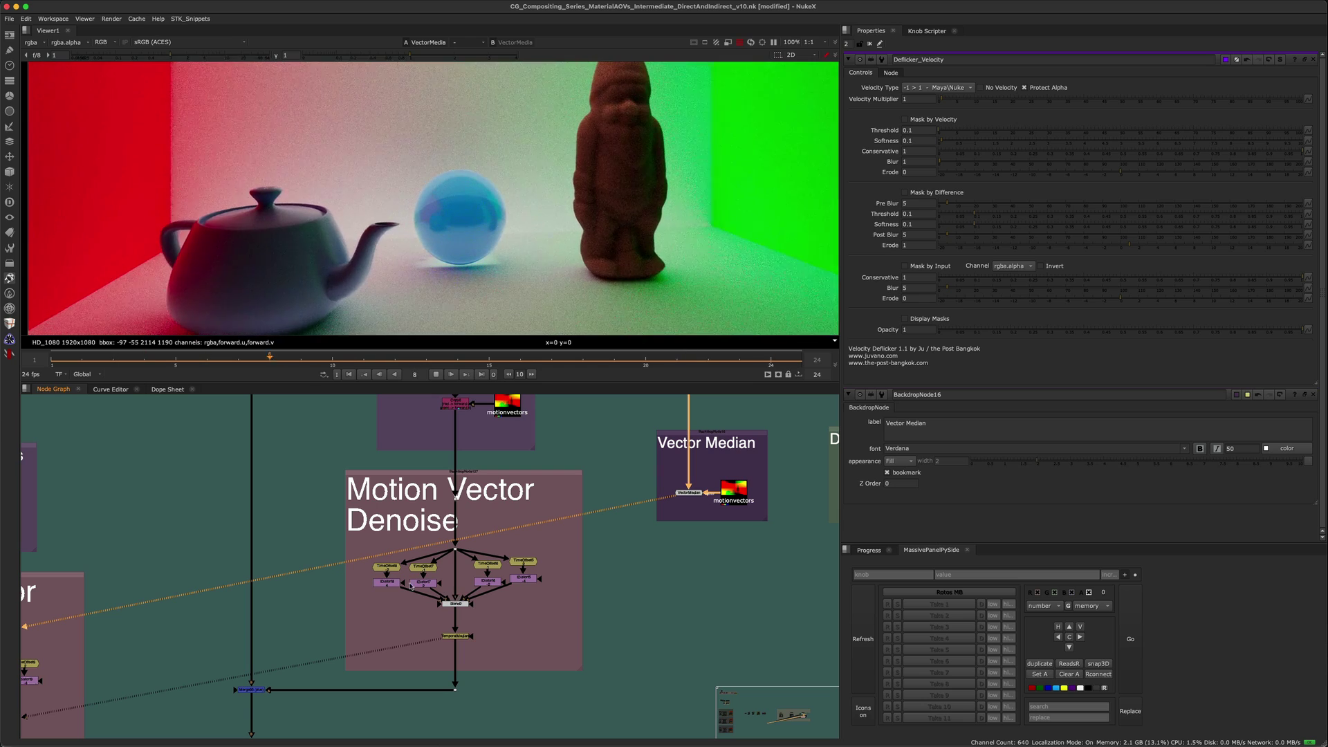